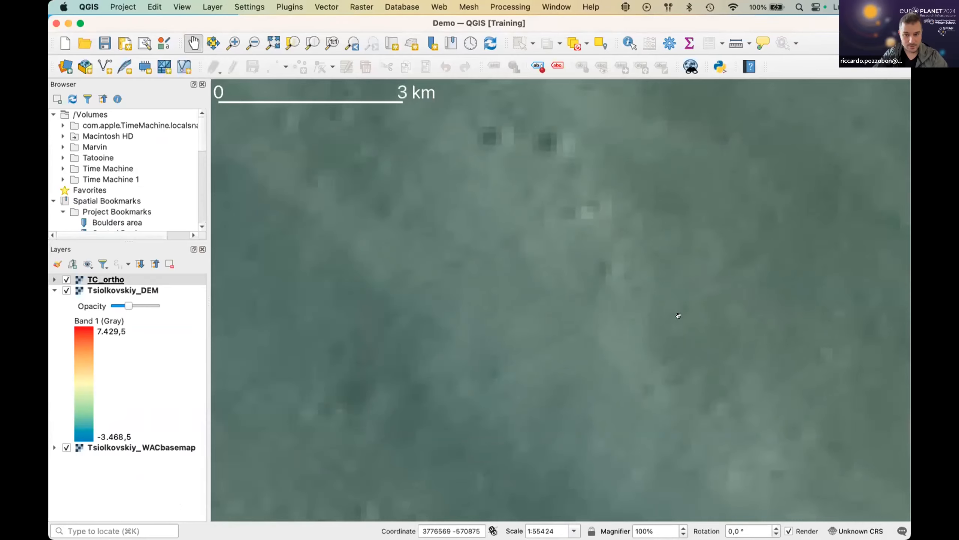
# - Examine the map from the close-up DEM-tinted terrain out to the whole dark-floored crater with its central peak in the TC_ortho image
pyautogui.moveTo(679, 315); pyautogui.dragTo(517, 298)
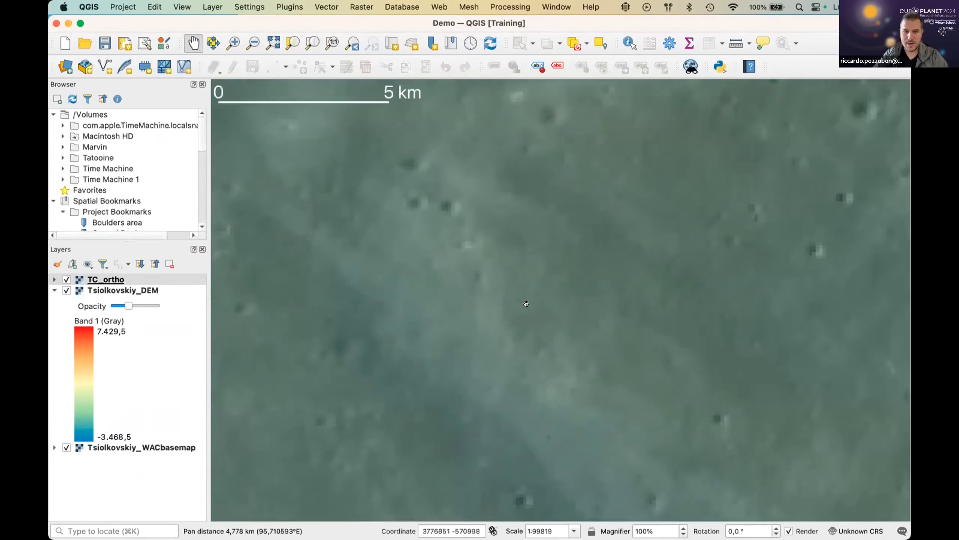
pyautogui.scroll(-3, 524, 300)
pyautogui.moveTo(678, 305); pyautogui.dragTo(264, 385)
pyautogui.moveTo(713, 284); pyautogui.dragTo(441, 312)
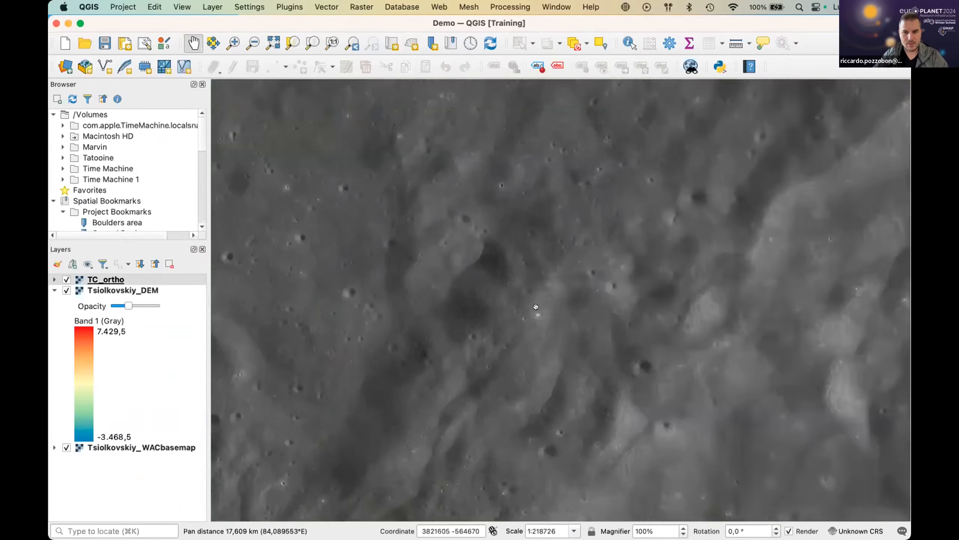
pyautogui.scroll(-2, 677, 317)
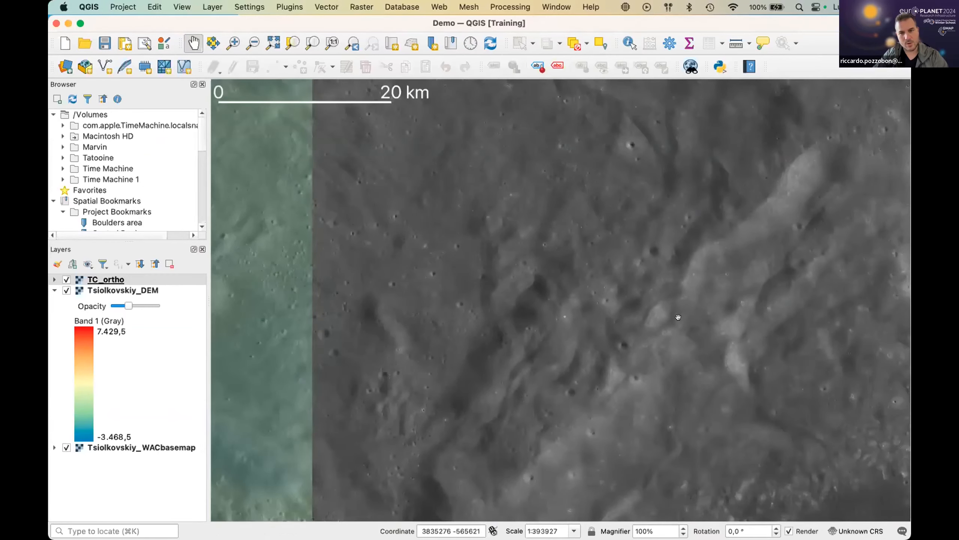
pyautogui.scroll(-2, 703, 314)
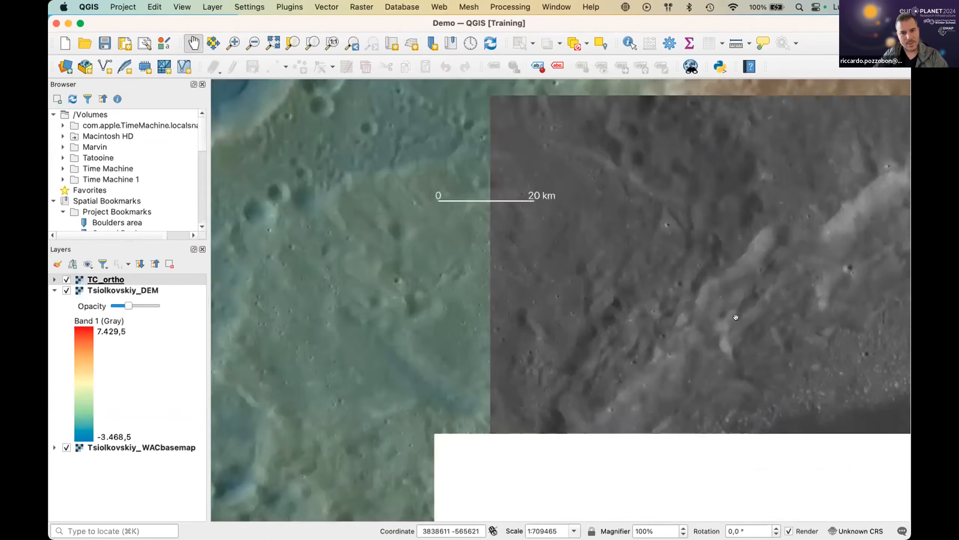
pyautogui.moveTo(736, 317); pyautogui.dragTo(499, 314)
pyautogui.scroll(-1, 562, 324)
pyautogui.scroll(-1, 649, 391)
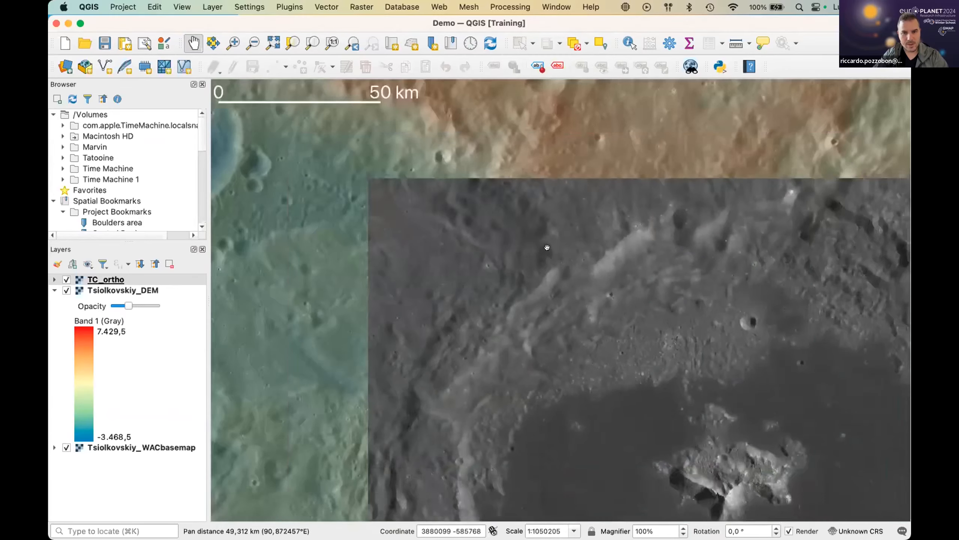
pyautogui.moveTo(649, 391); pyautogui.dragTo(548, 248)
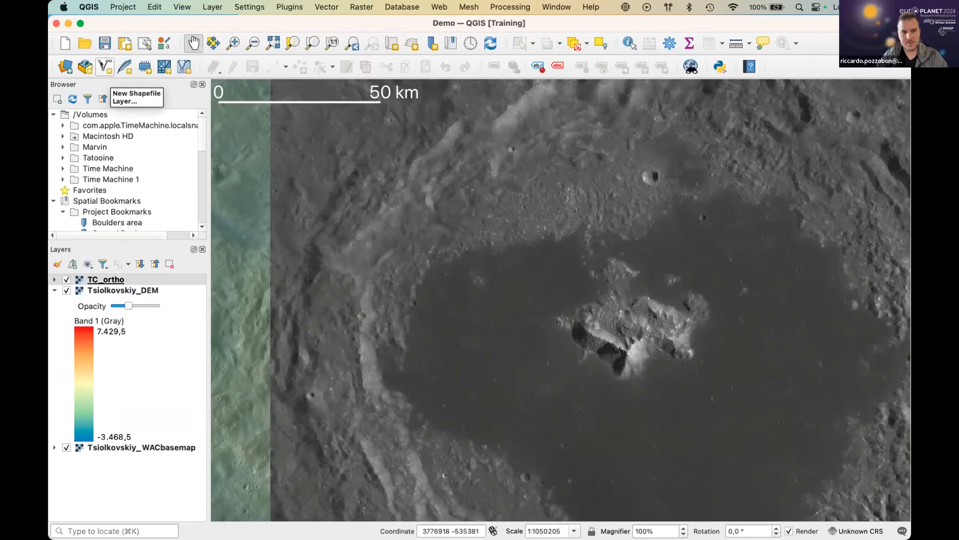
# - Start a new shapefile layer and create a DEMO folder for it inside Winter_School_StatE_of_the_art on the desktop
pyautogui.click(102, 65)
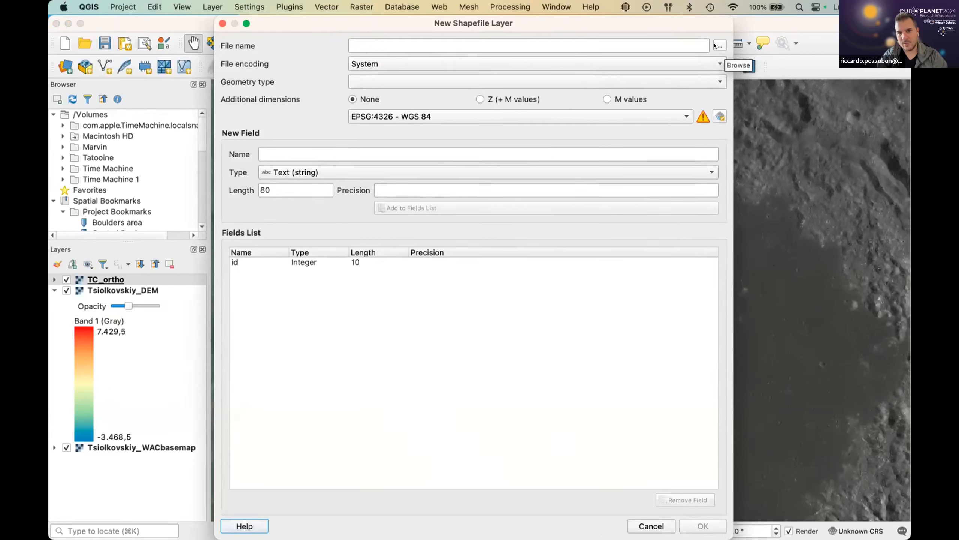
pyautogui.click(577, 43)
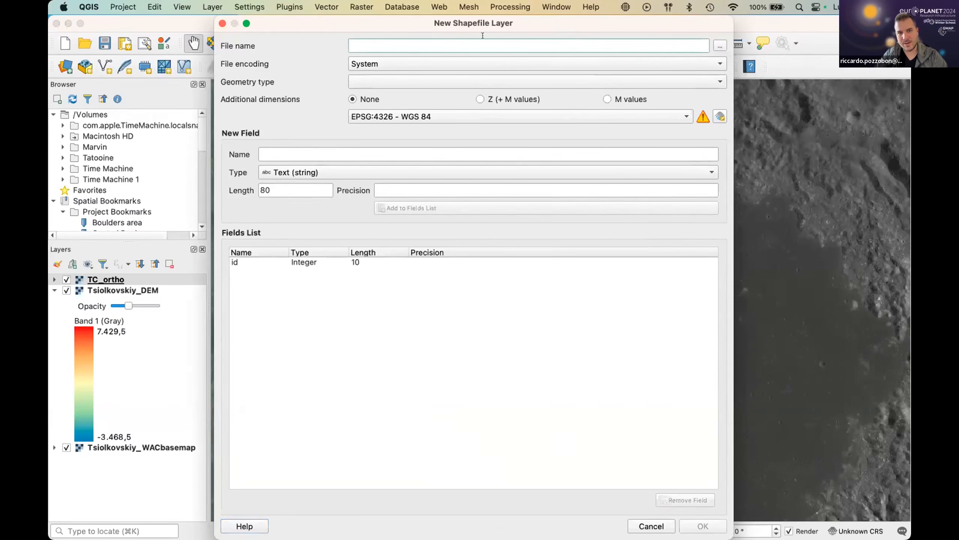
pyautogui.click(719, 46)
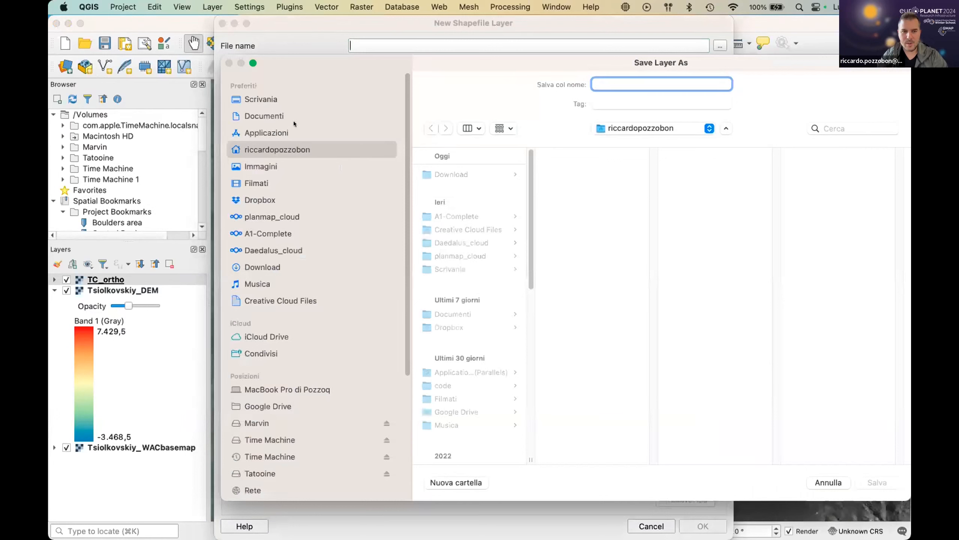
pyautogui.click(275, 95)
pyautogui.click(487, 214)
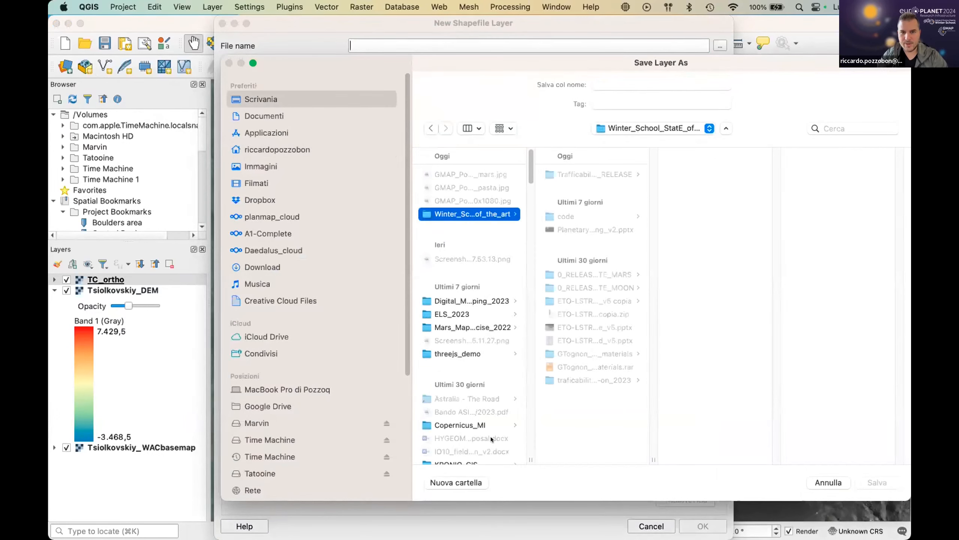
pyautogui.click(473, 482)
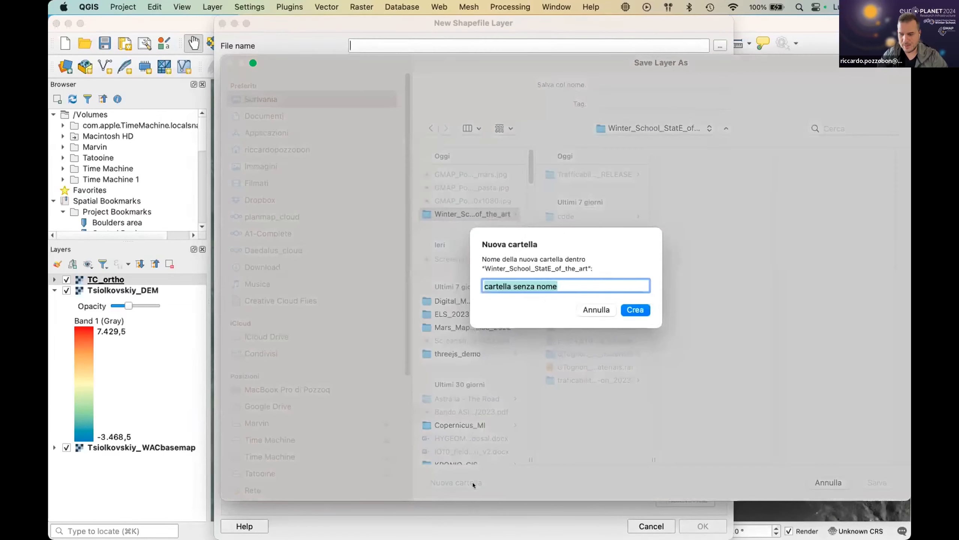
pyautogui.write('DEMO')
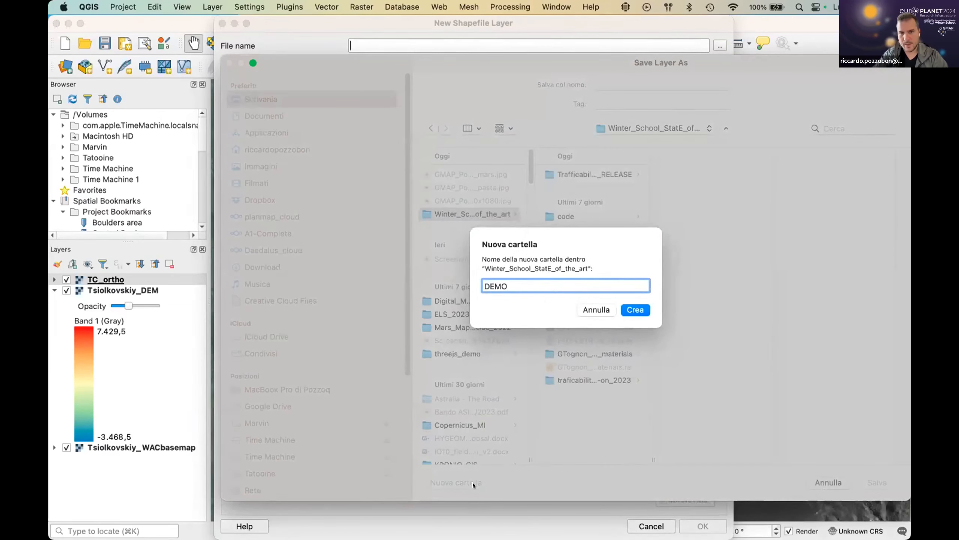
pyautogui.press('Return')
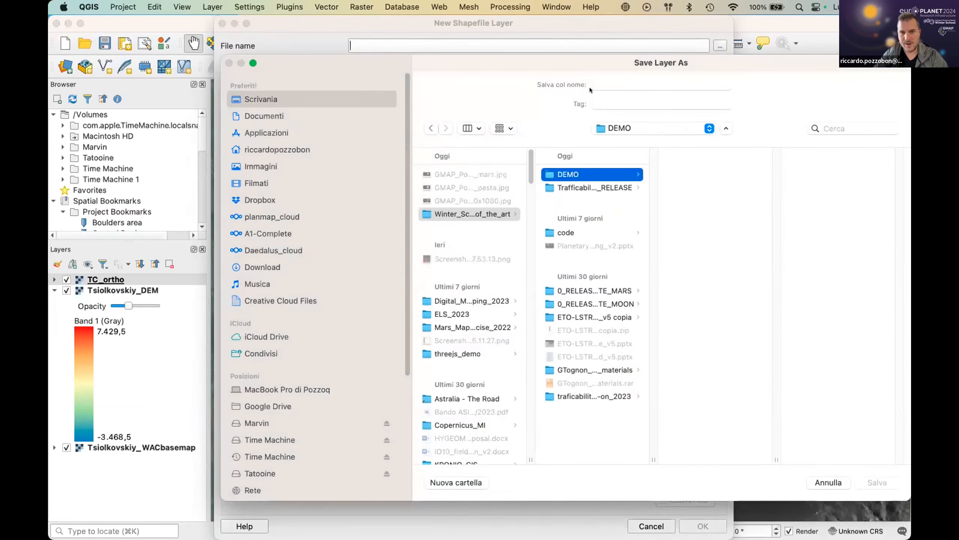
# - Set the new shapefile's file name to point, stored in the DEMO folder
pyautogui.click(597, 83)
pyautogui.write('point')
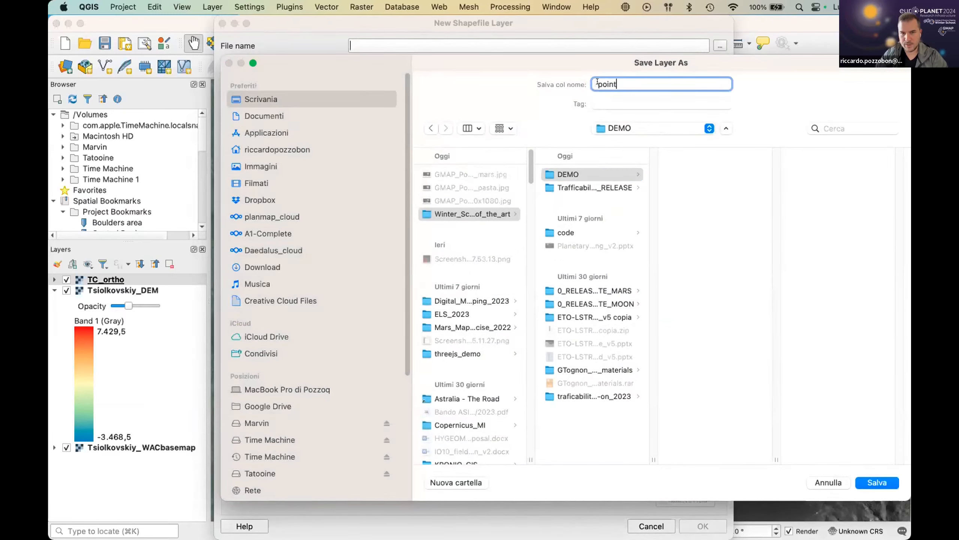
pyautogui.press('Return')
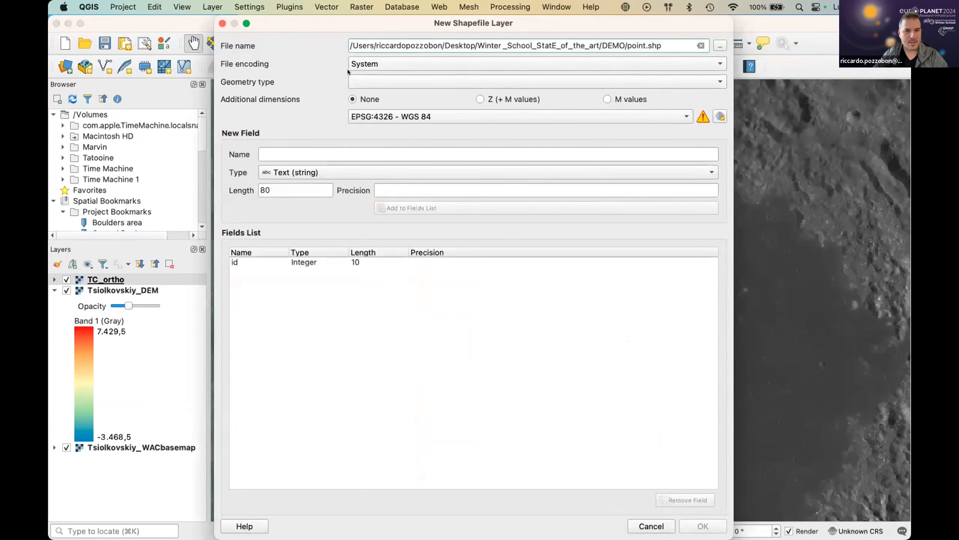
# - Set the new shapefile's geometry type to Point
pyautogui.click(351, 80)
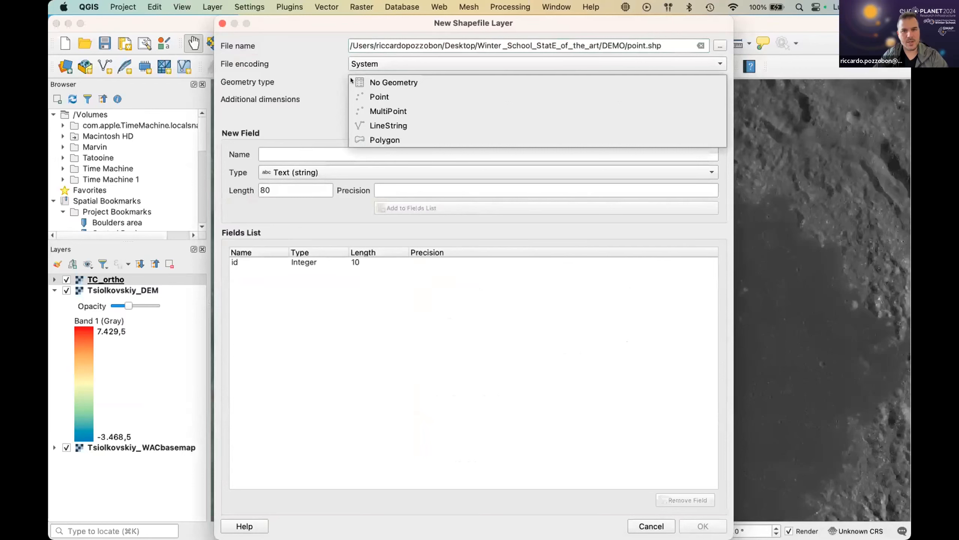
pyautogui.click(321, 84)
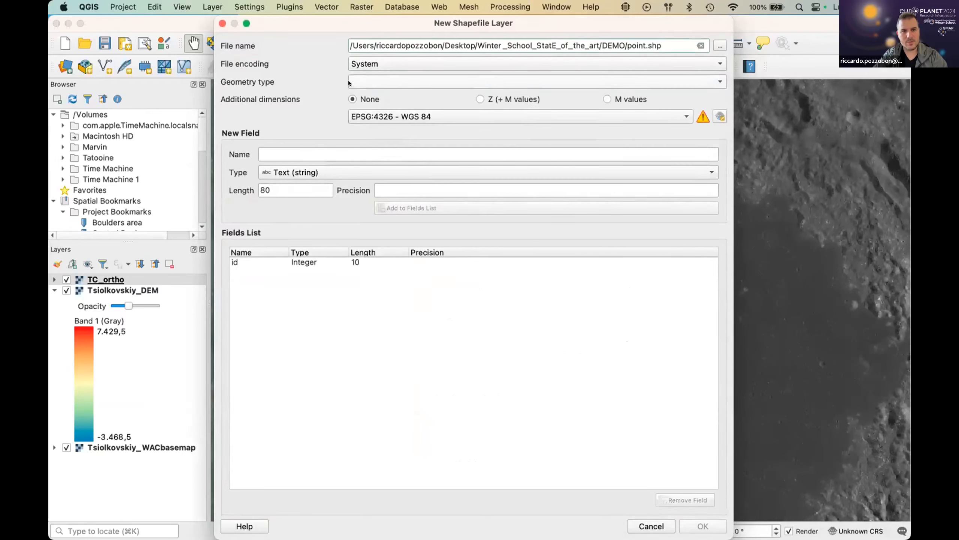
pyautogui.click(362, 81)
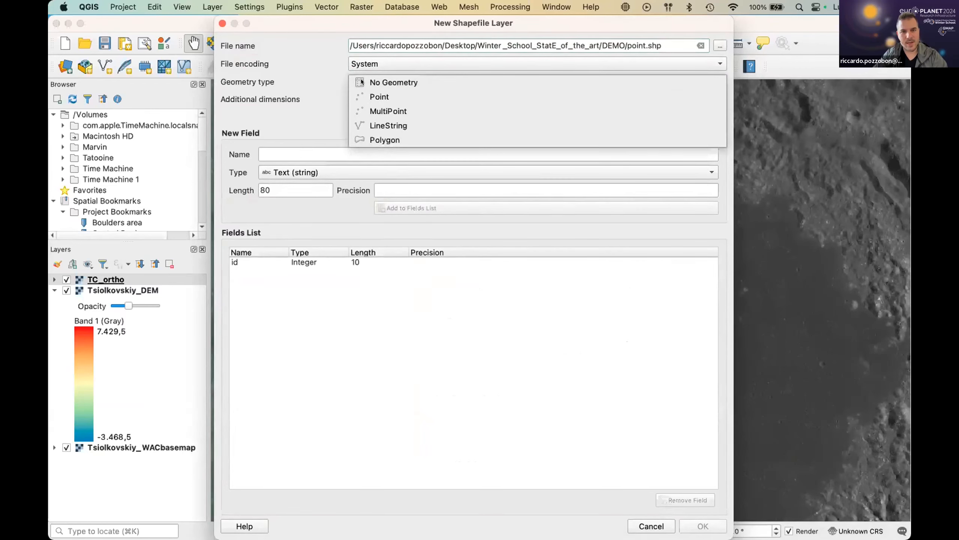
pyautogui.click(387, 95)
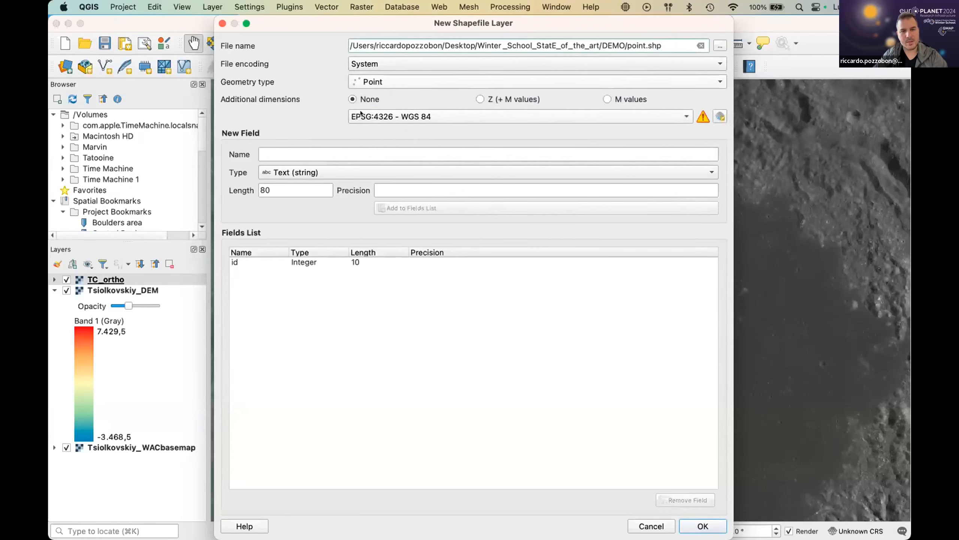
# - Assign the project CRS SimpleCylindrical MOON to the new shapefile and create the layer
pyautogui.moveTo(361, 113)
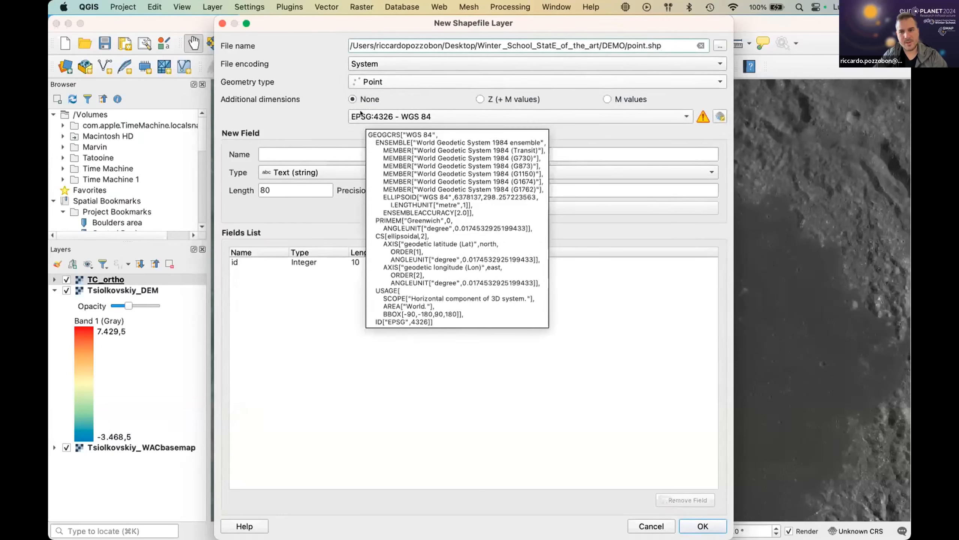
pyautogui.moveTo(703, 114)
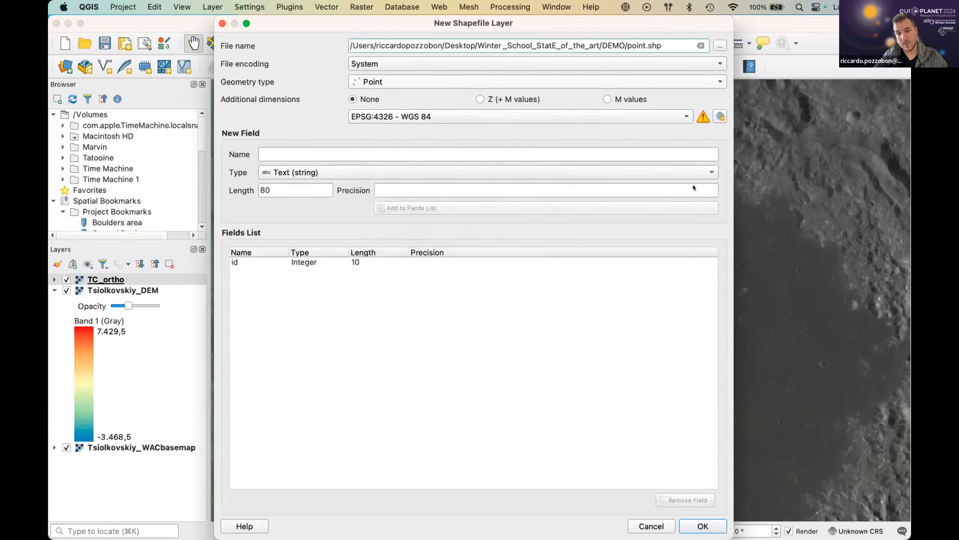
pyautogui.click(408, 112)
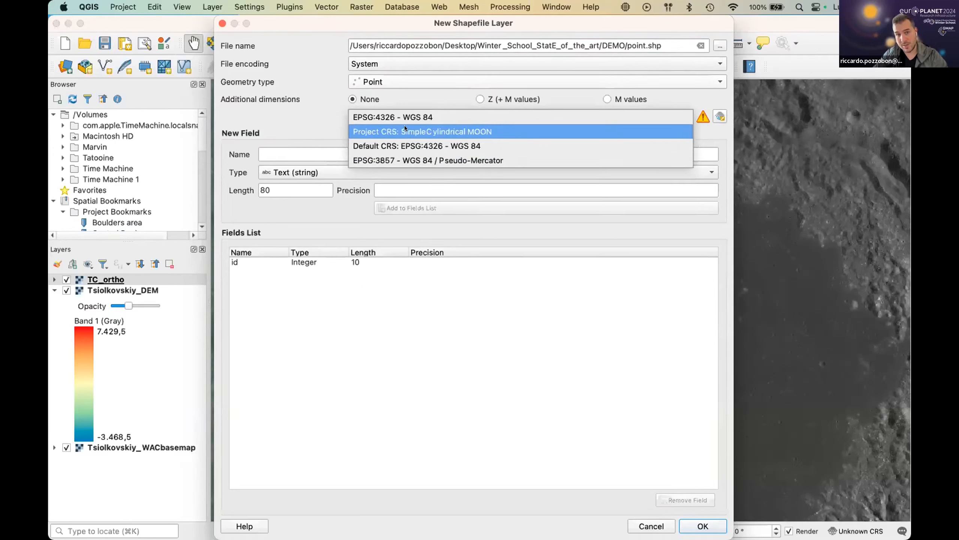
pyautogui.click(376, 130)
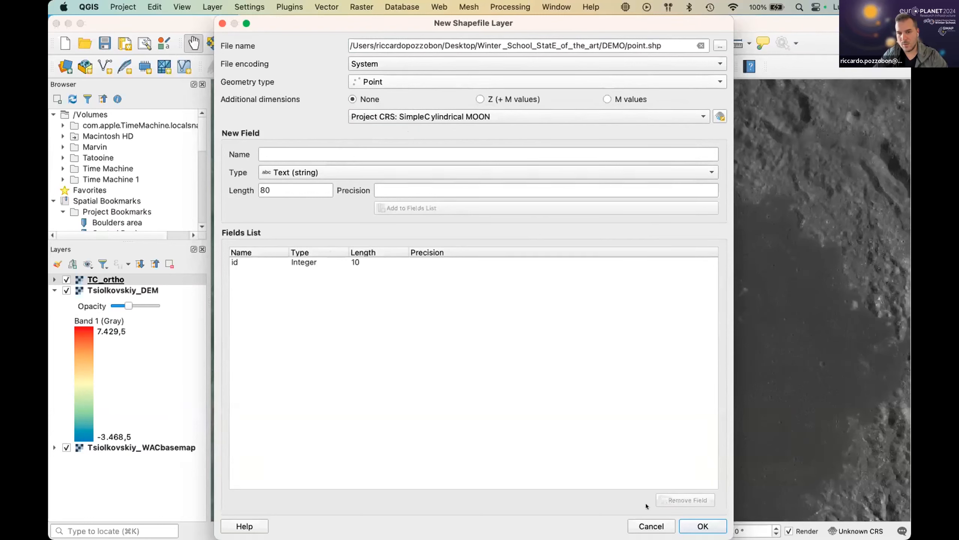
pyautogui.click(682, 526)
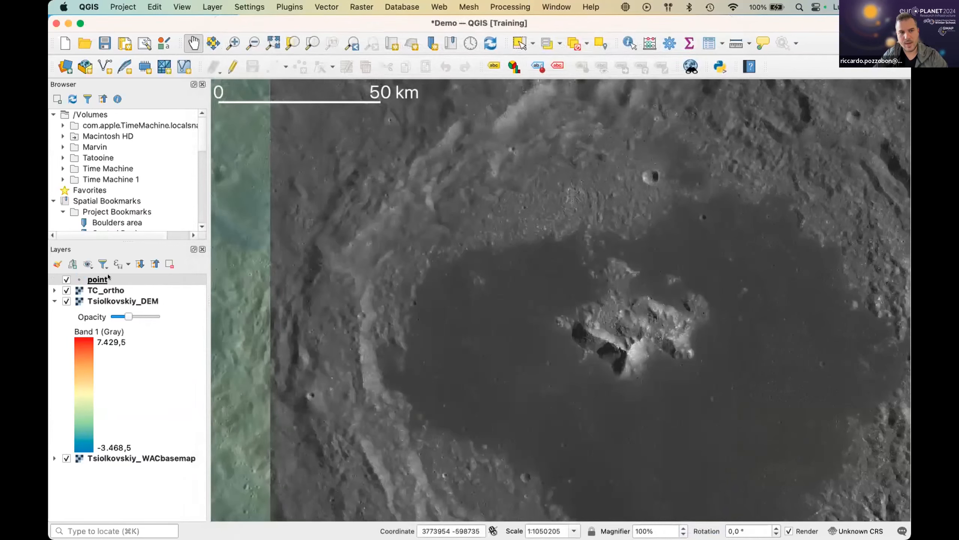
# - Open the symbology properties of the point layer and set its marker size to 5 millimeters
pyautogui.click(98, 278)
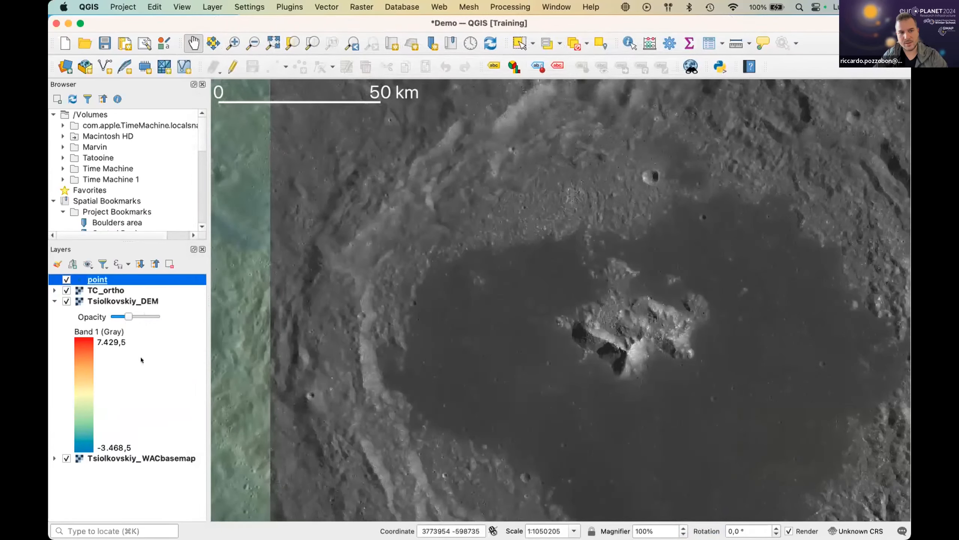
pyautogui.rightClick(87, 278)
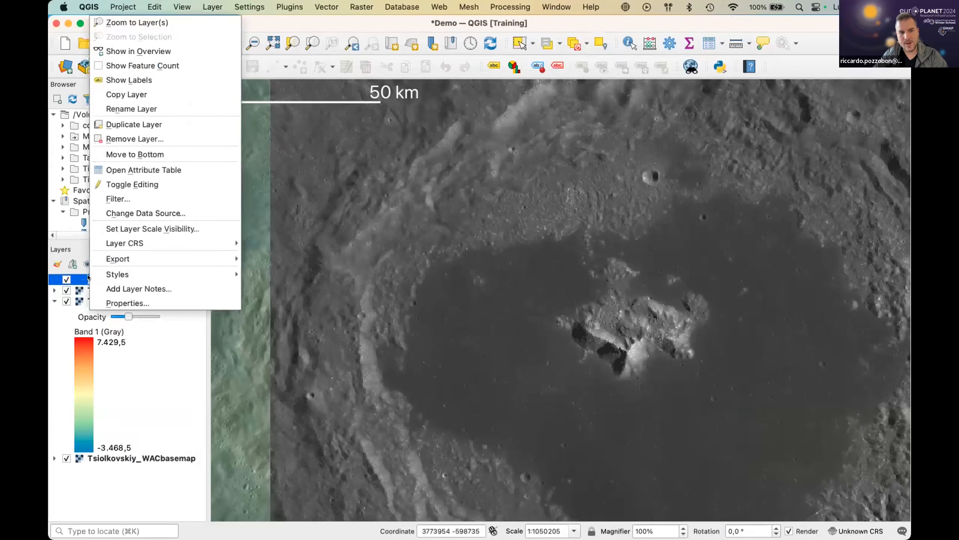
pyautogui.click(118, 301)
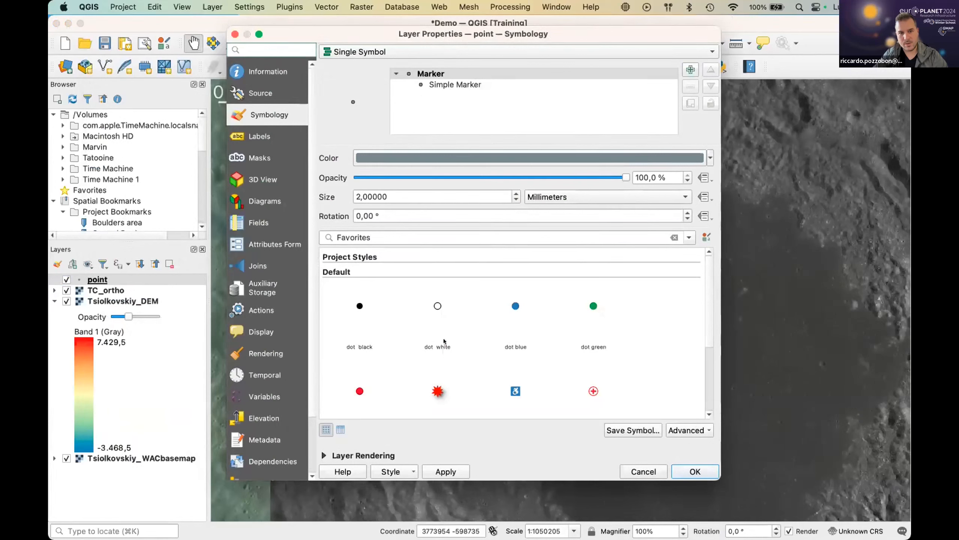
pyautogui.scroll(-2, 444, 324)
pyautogui.scroll(2, 434, 334)
pyautogui.click(356, 195)
pyautogui.press('Delete')
pyautogui.write('5')
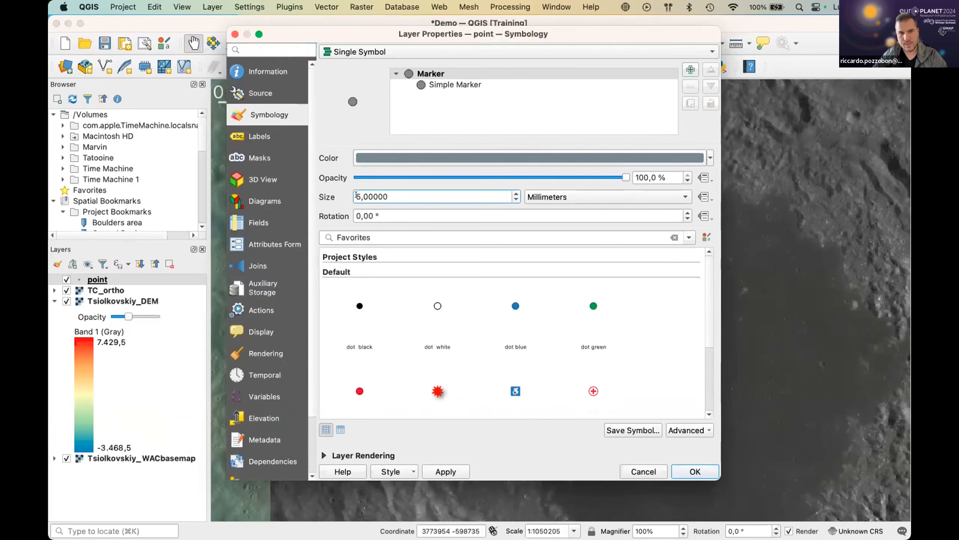
# - Change the point layer's marker color to yellow and apply the symbology
pyautogui.click(381, 158)
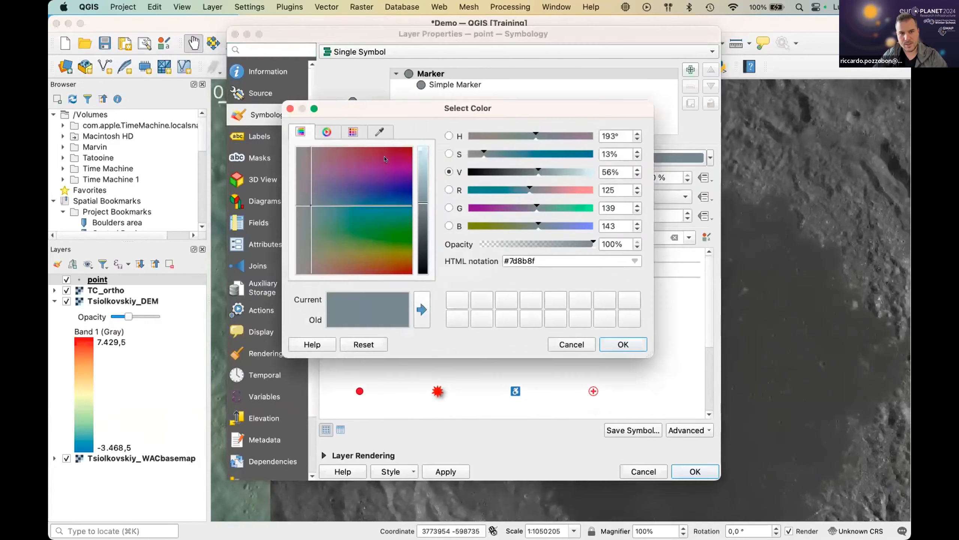
pyautogui.click(343, 131)
pyautogui.click(331, 133)
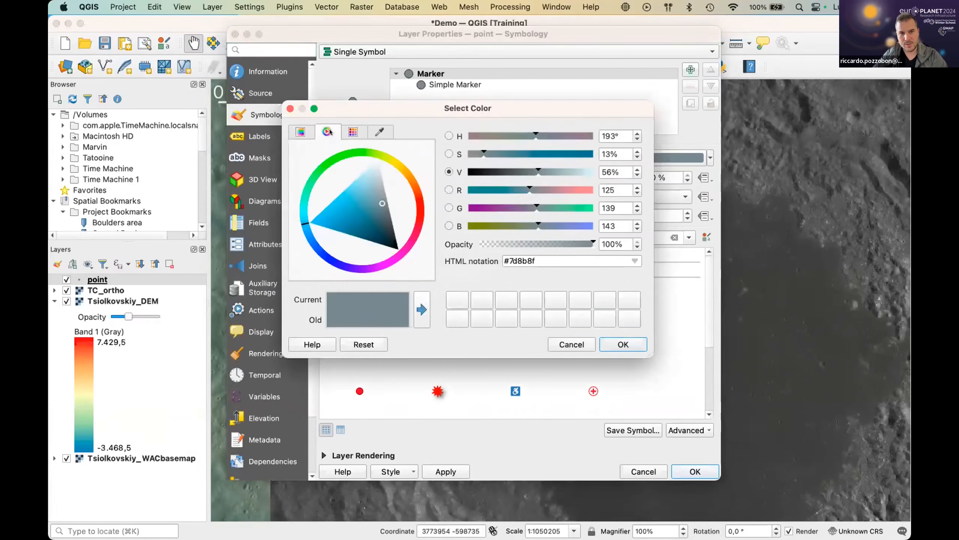
pyautogui.click(394, 161)
pyautogui.moveTo(371, 209); pyautogui.dragTo(396, 156)
pyautogui.click(621, 344)
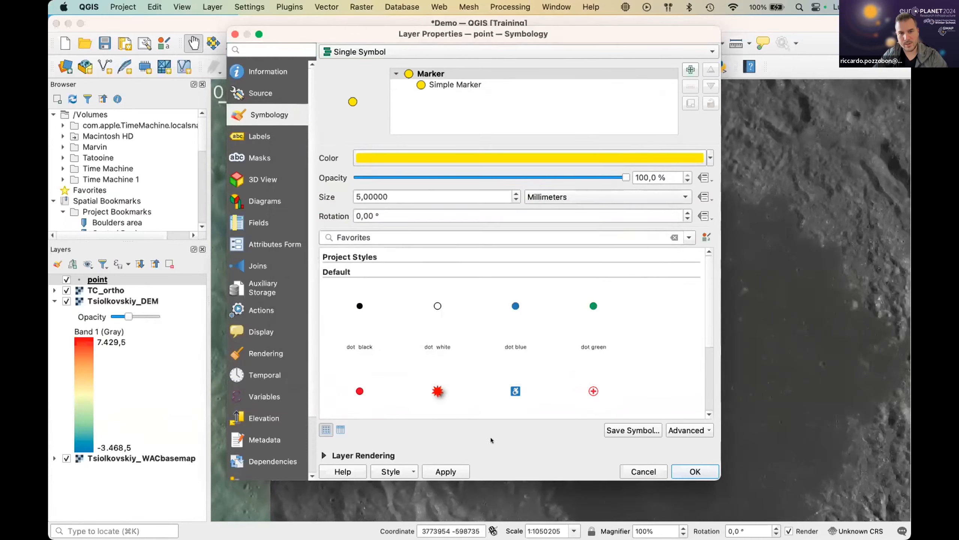
pyautogui.click(455, 465)
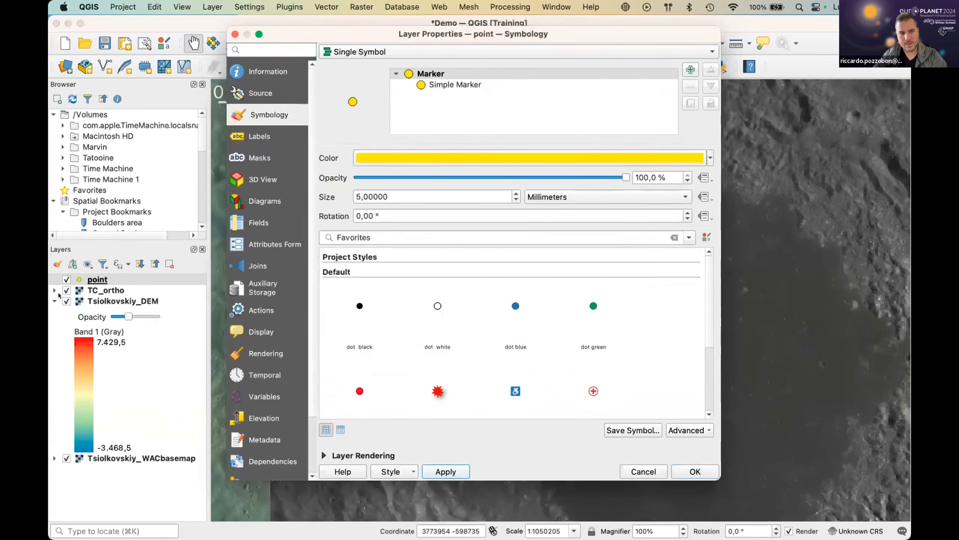
pyautogui.click(694, 471)
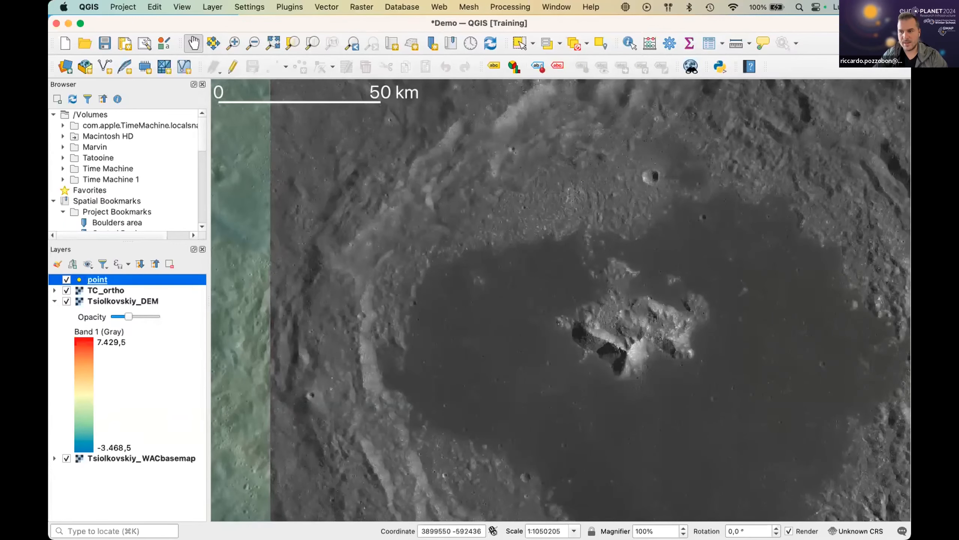
# - Switch to Finder, examine the component files of the point shapefile in the DEMO folder, and return to QGIS
pyautogui.press('super+Tab')
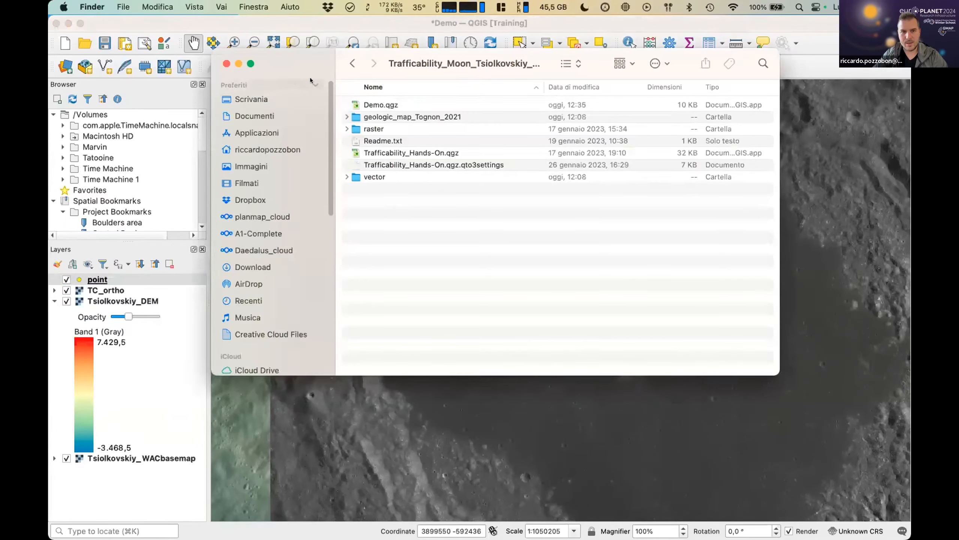
pyautogui.moveTo(302, 66); pyautogui.dragTo(910, 226)
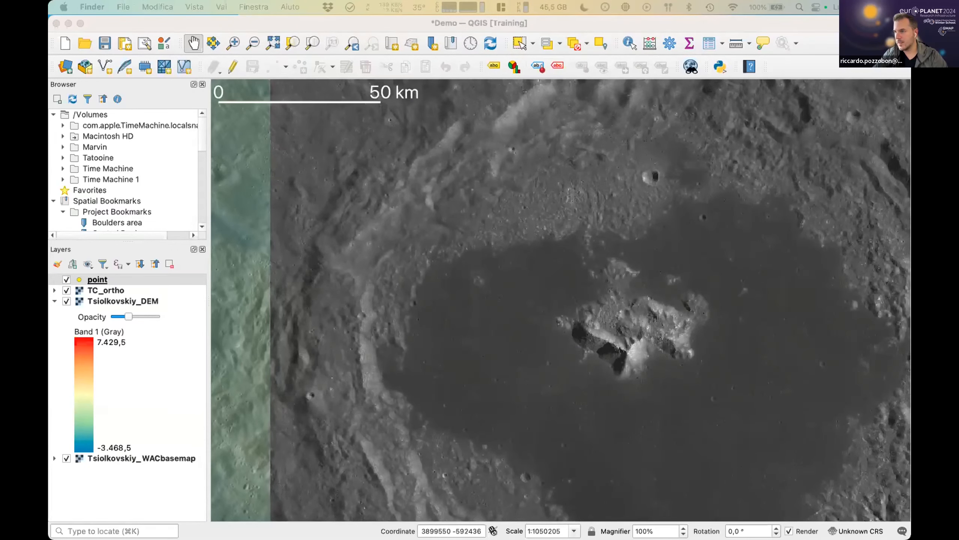
pyautogui.moveTo(909, 95); pyautogui.dragTo(468, 131)
pyautogui.click(420, 184)
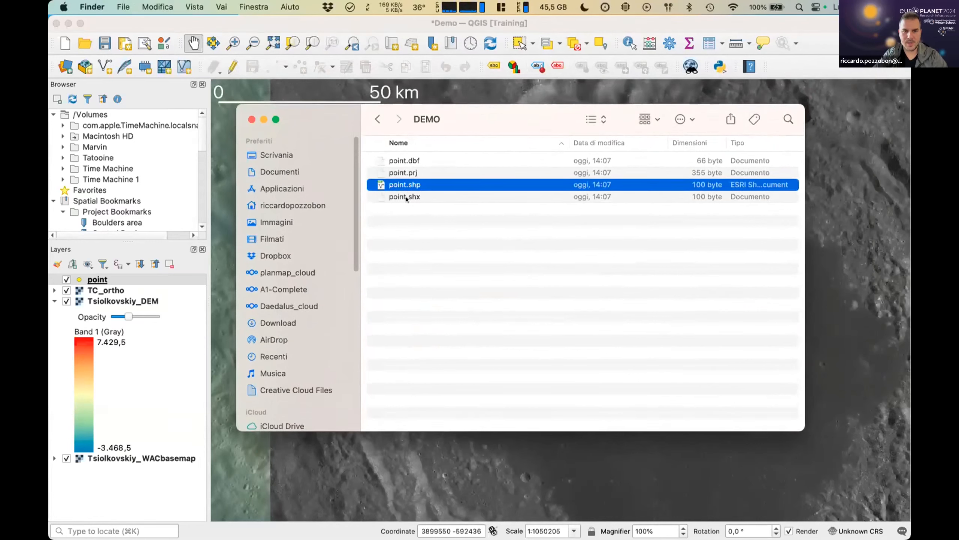
pyautogui.click(407, 197)
pyautogui.click(410, 172)
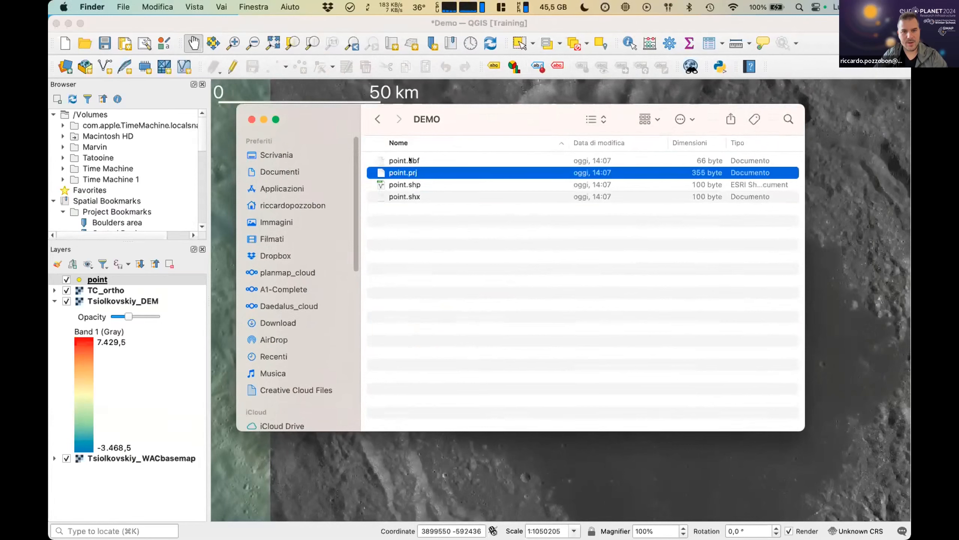
pyautogui.click(410, 160)
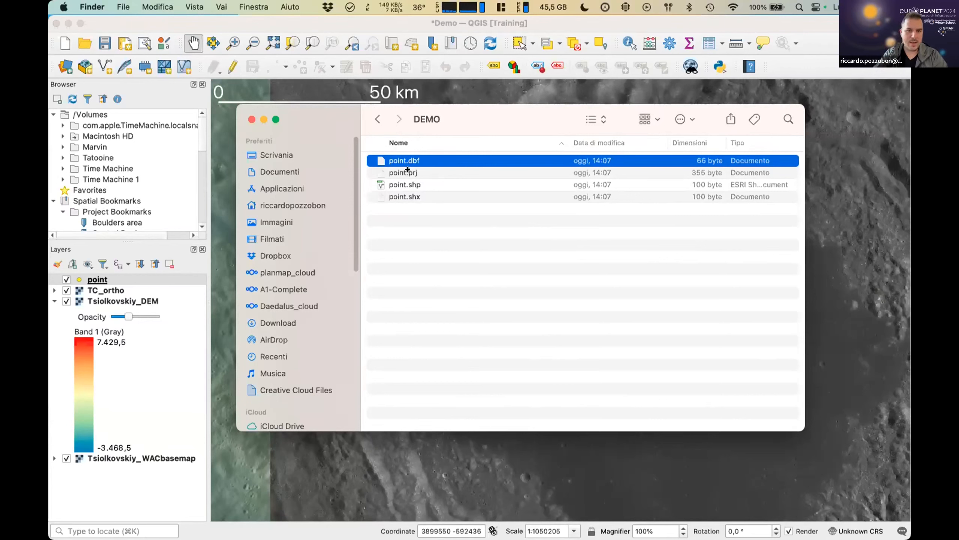
pyautogui.click(372, 172)
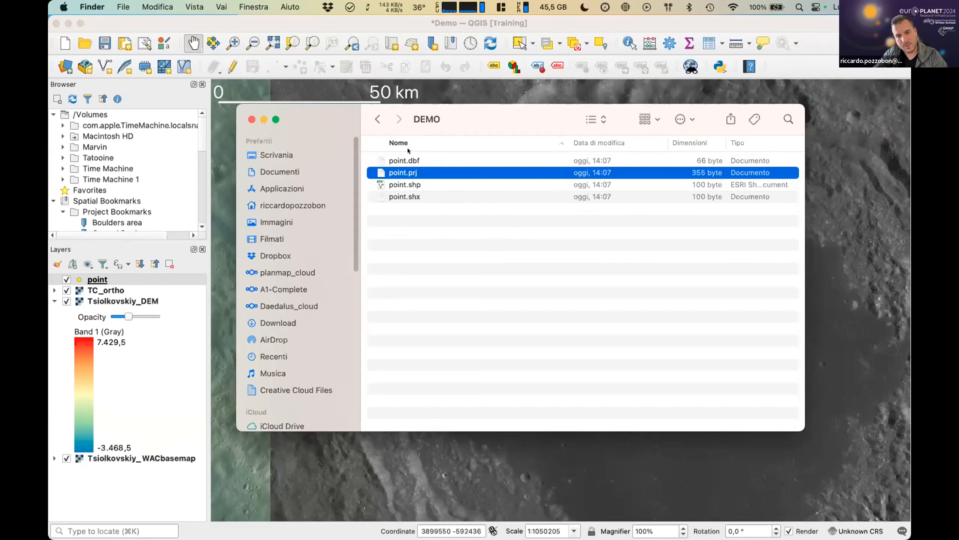
pyautogui.click(398, 183)
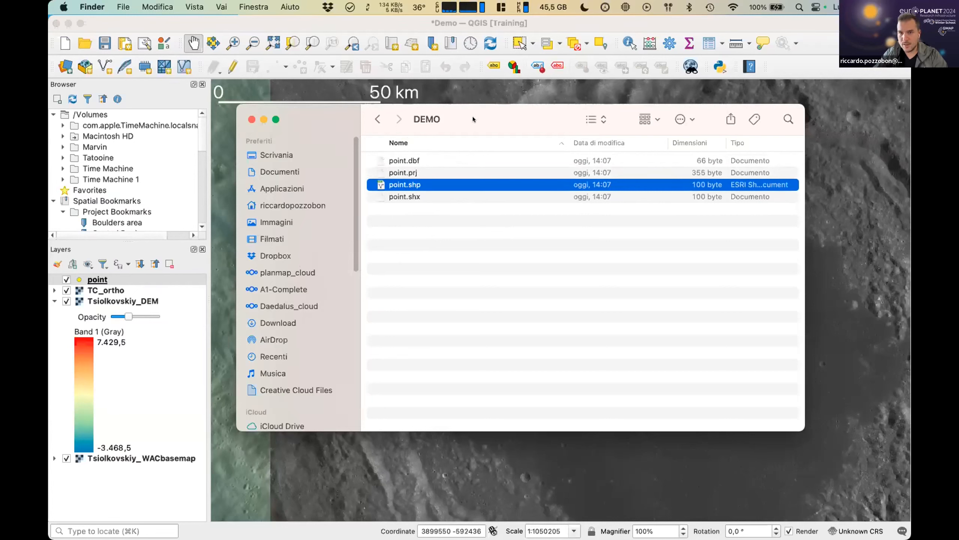
pyautogui.click(597, 26)
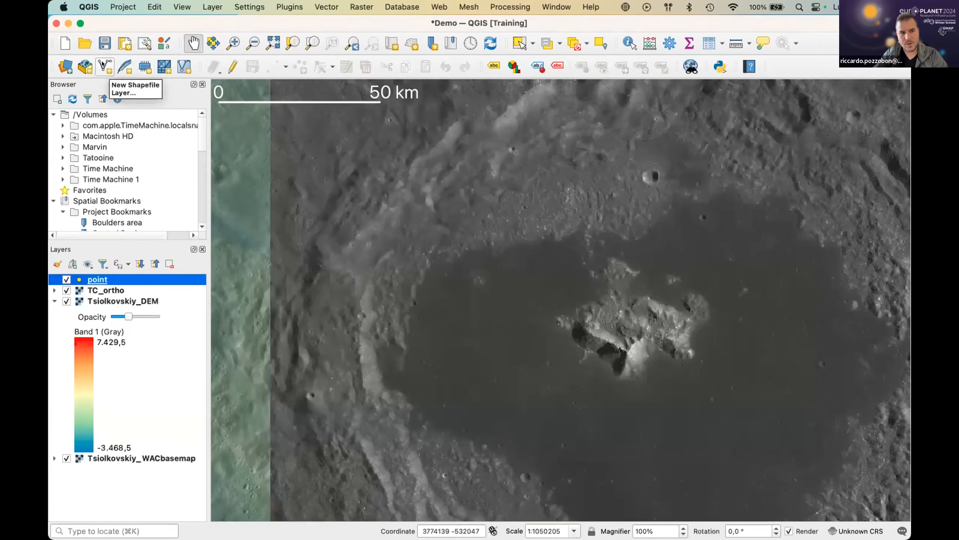
# - Start a new shapefile layer and name its file polyline in the DEMO folder
pyautogui.click(103, 64)
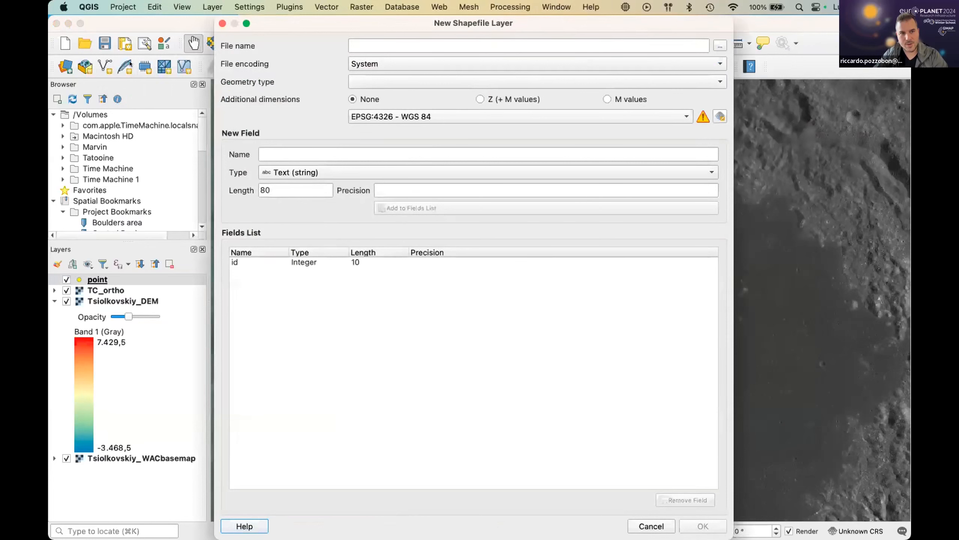
pyautogui.click(713, 44)
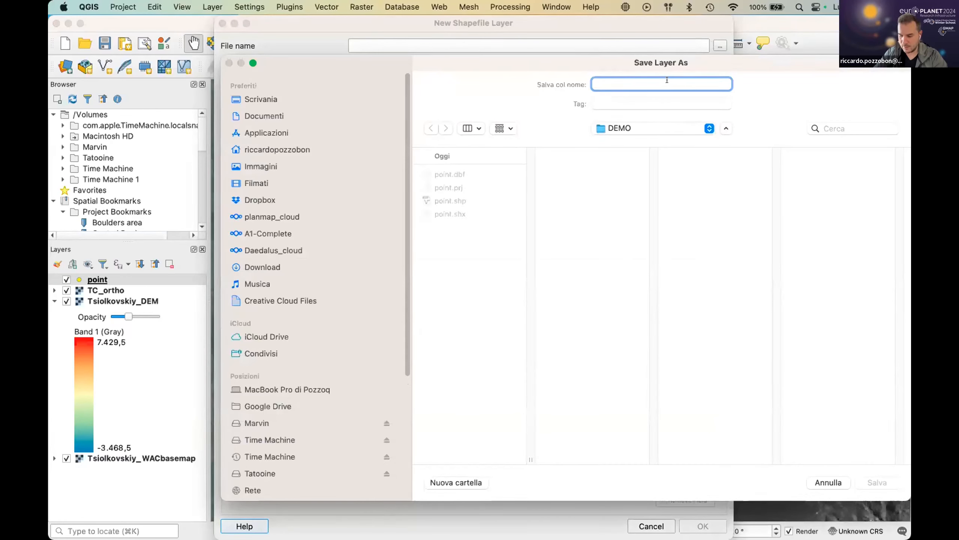
pyautogui.write('pol')
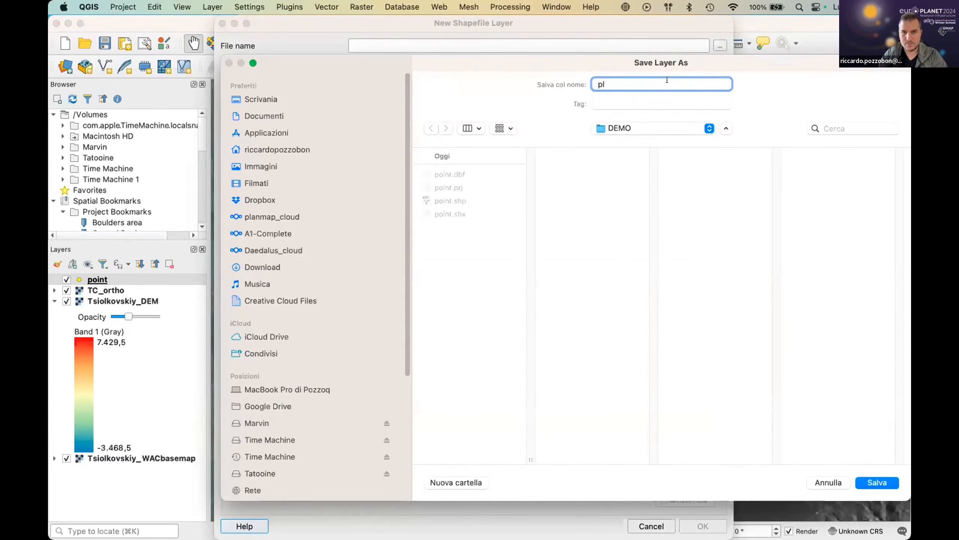
pyautogui.write('yline')
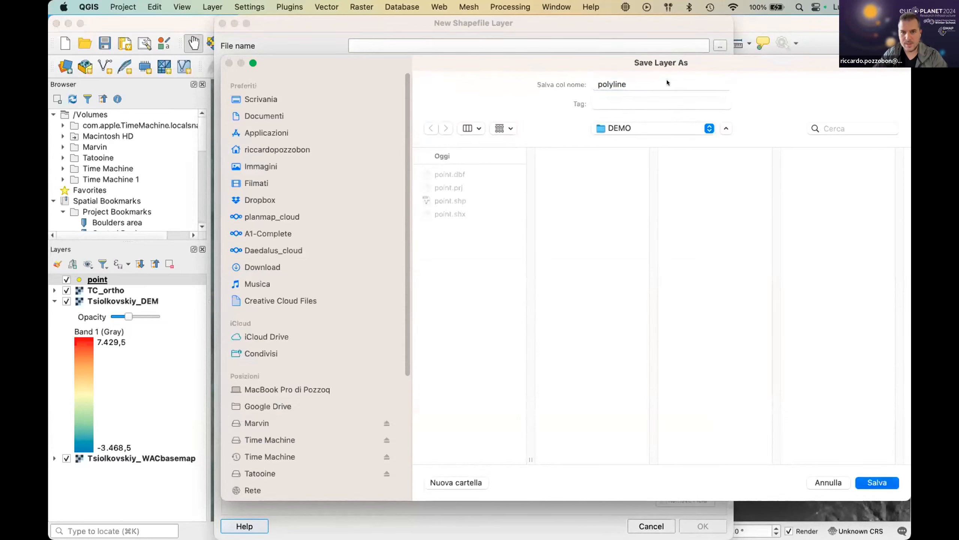
pyautogui.press('Return')
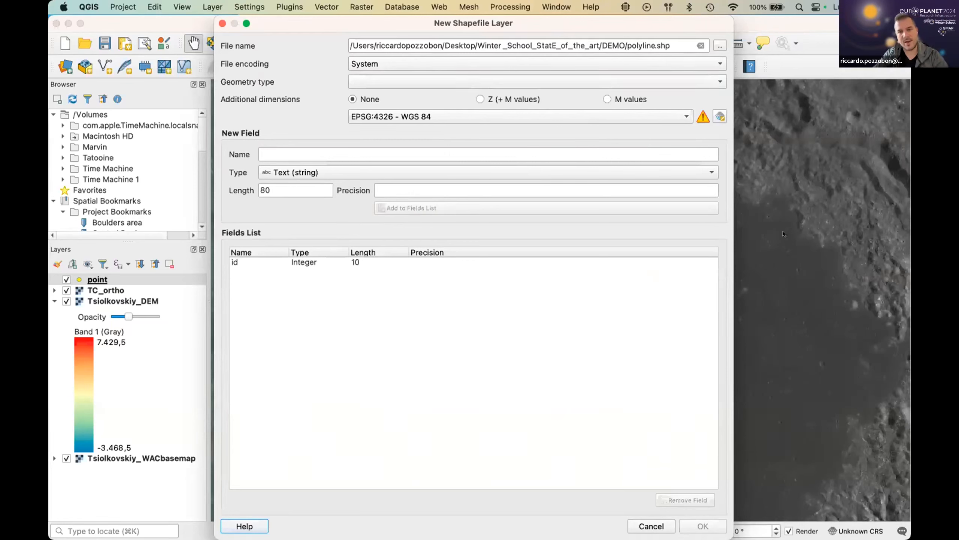
# - Set the polyline shapefile's geometry type to LineString, assign the project CRS SimpleCylindrical MOON, and create the layer
pyautogui.click(408, 79)
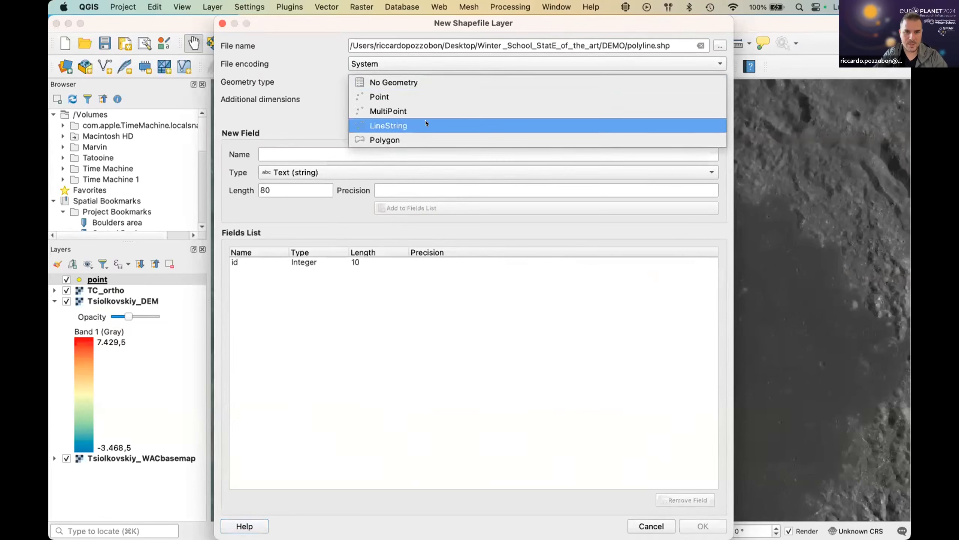
pyautogui.click(378, 125)
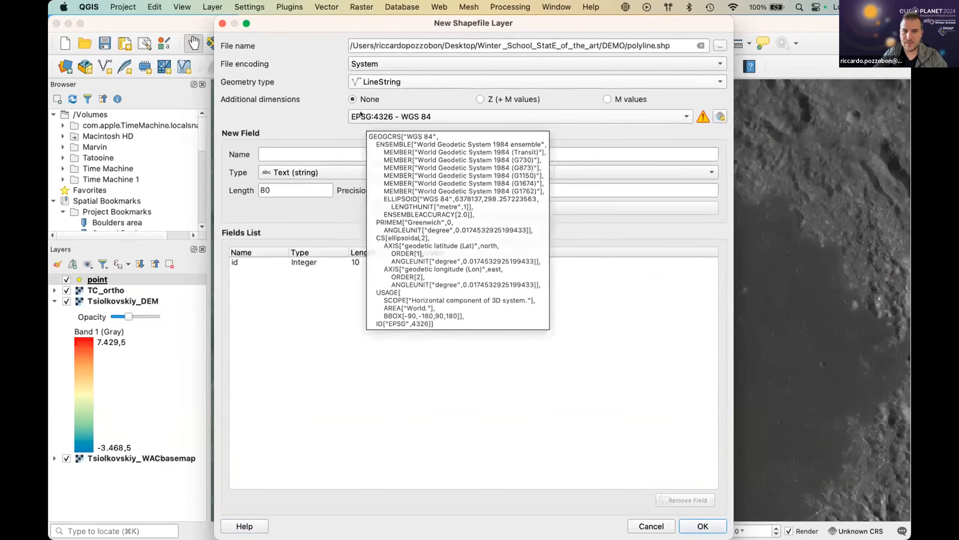
pyautogui.click(361, 114)
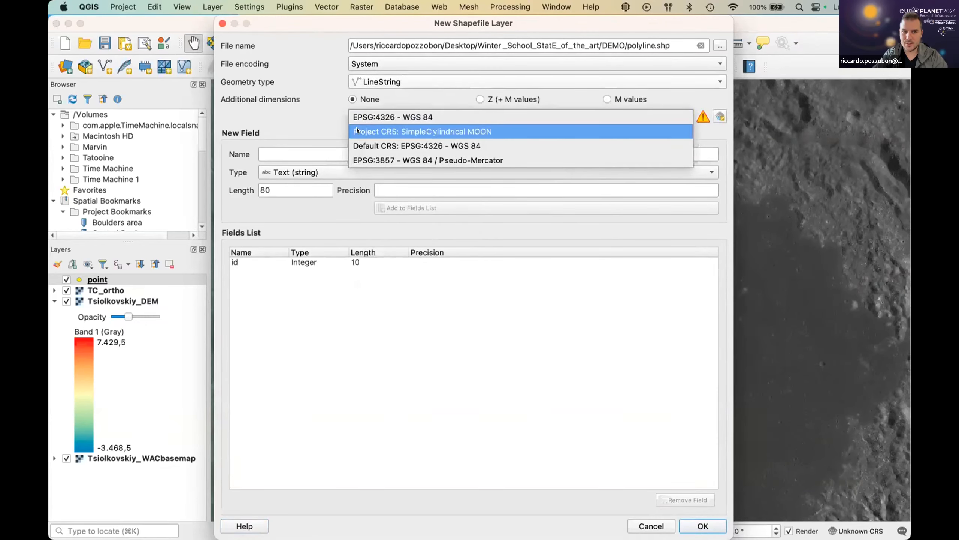
pyautogui.click(418, 130)
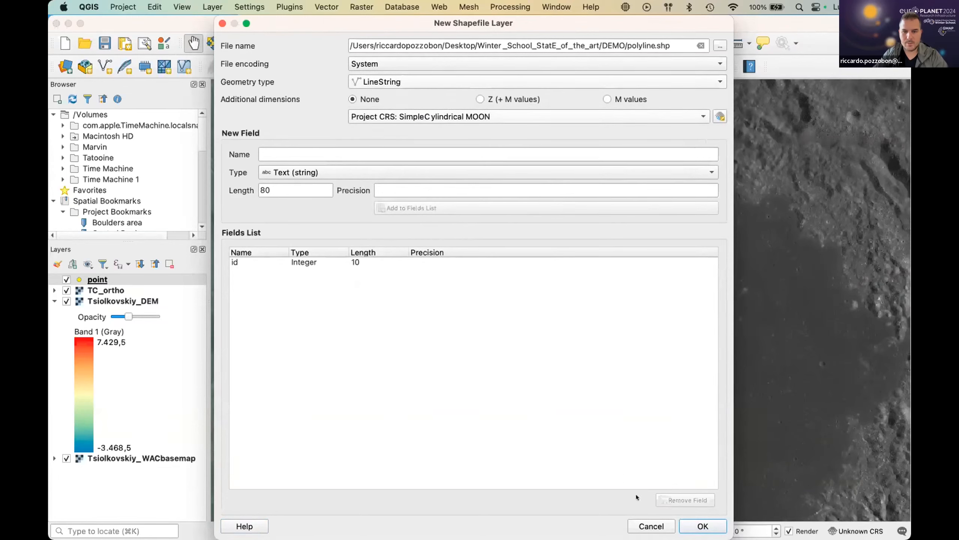
pyautogui.click(686, 525)
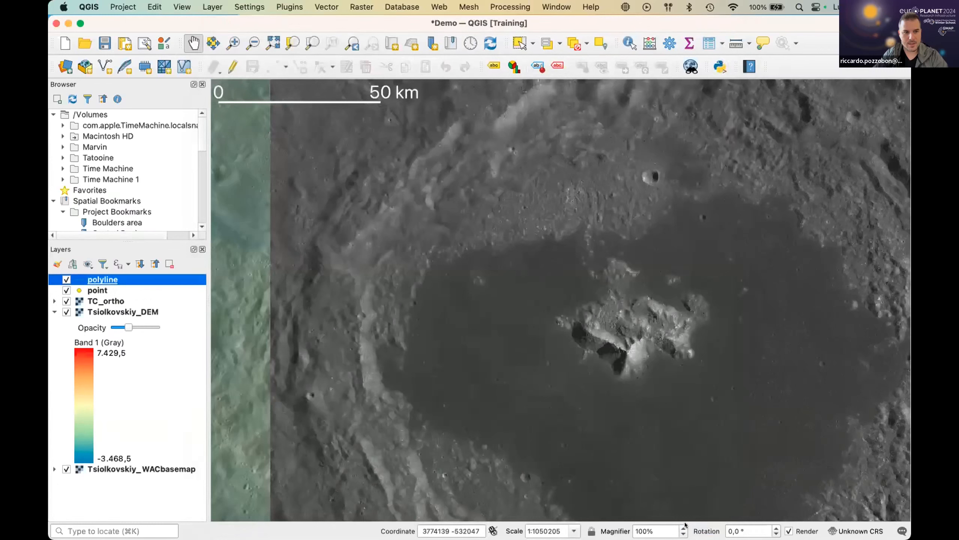
# - Open the polyline layer's symbology properties and set the simple line's stroke width to 0.5 millimeters
pyautogui.click(137, 291)
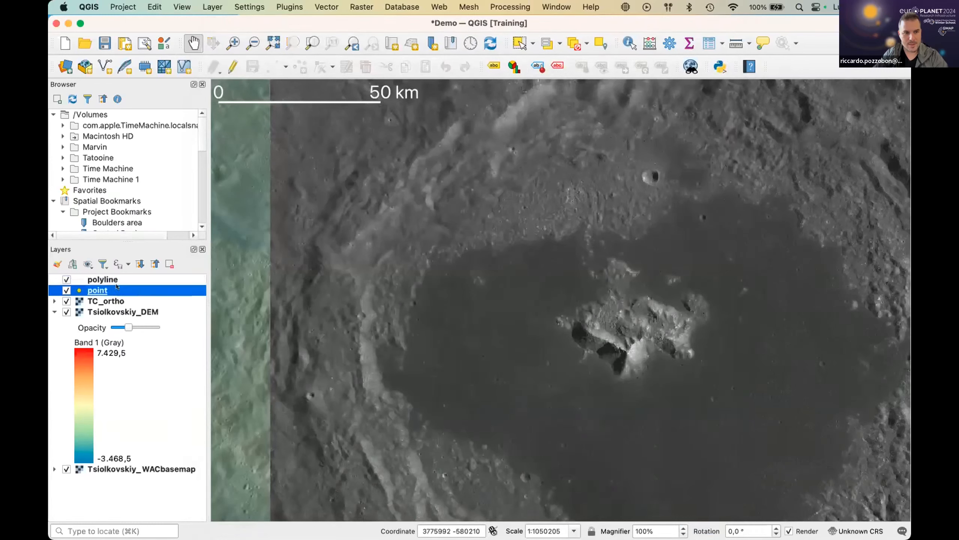
pyautogui.click(90, 279)
pyautogui.rightClick(91, 278)
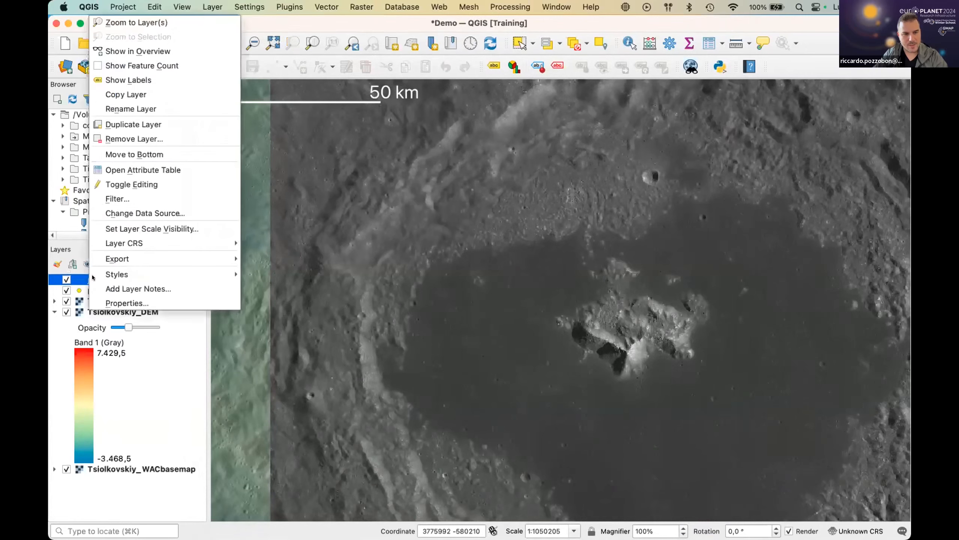
pyautogui.click(154, 301)
pyautogui.click(437, 83)
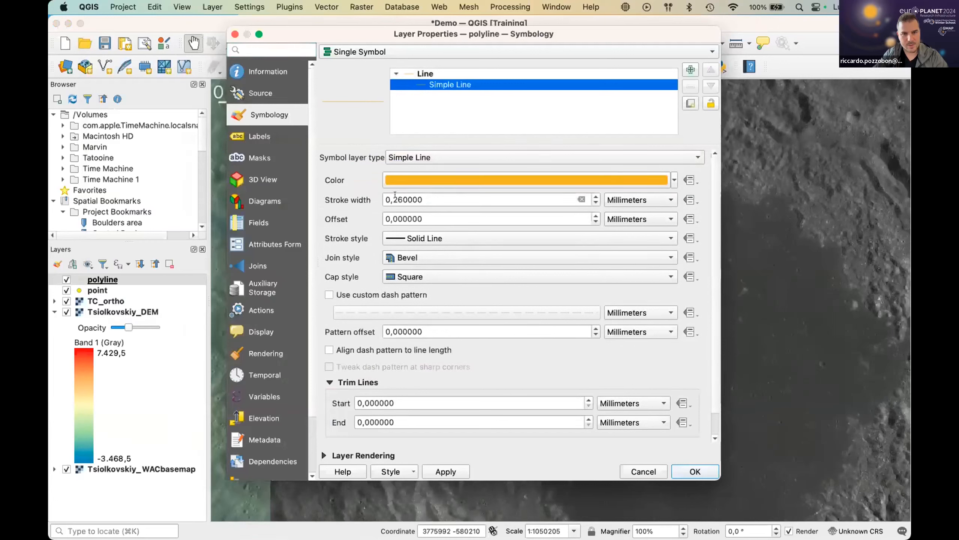
pyautogui.moveTo(389, 199); pyautogui.dragTo(404, 199)
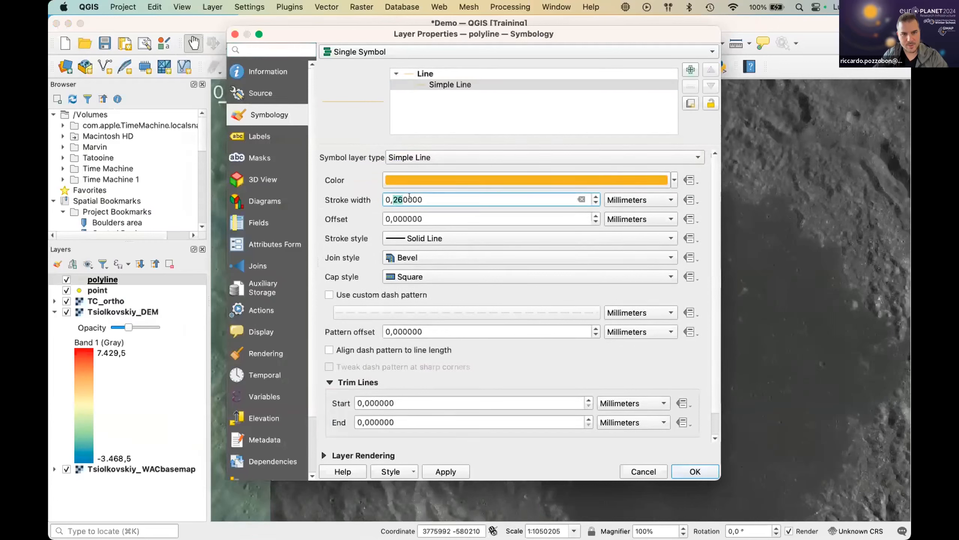
pyautogui.write('5')
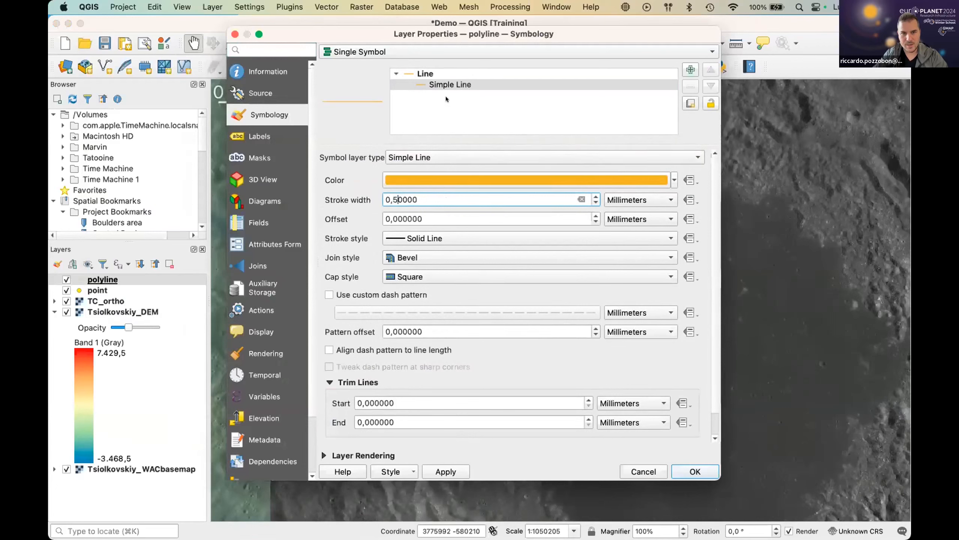
# - Change the polyline layer's line color to bright cyan and apply the symbology
pyautogui.click(447, 84)
pyautogui.click(426, 173)
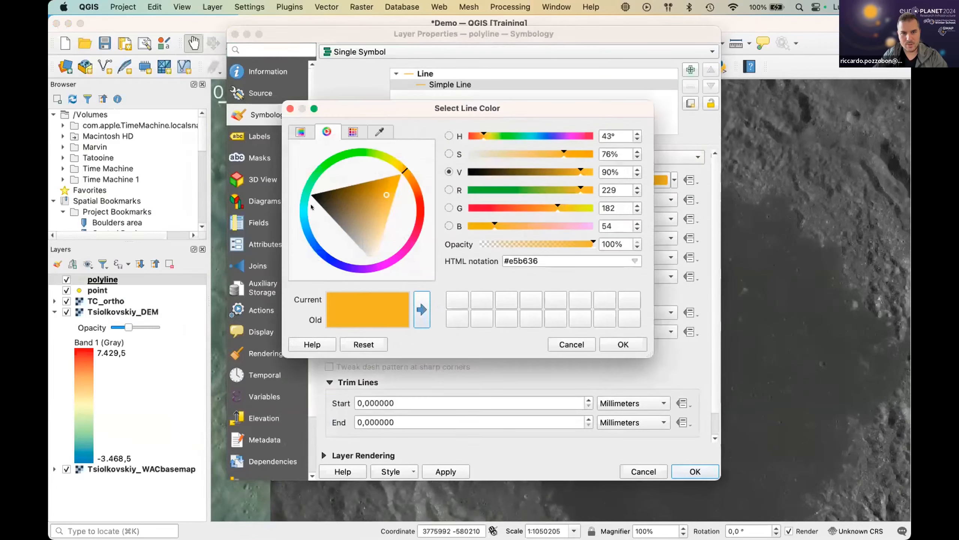
pyautogui.click(304, 205)
pyautogui.moveTo(324, 204)
pyautogui.mouseDown()
pyautogui.moveTo(314, 194)
pyautogui.moveTo(328, 187)
pyautogui.mouseUp()
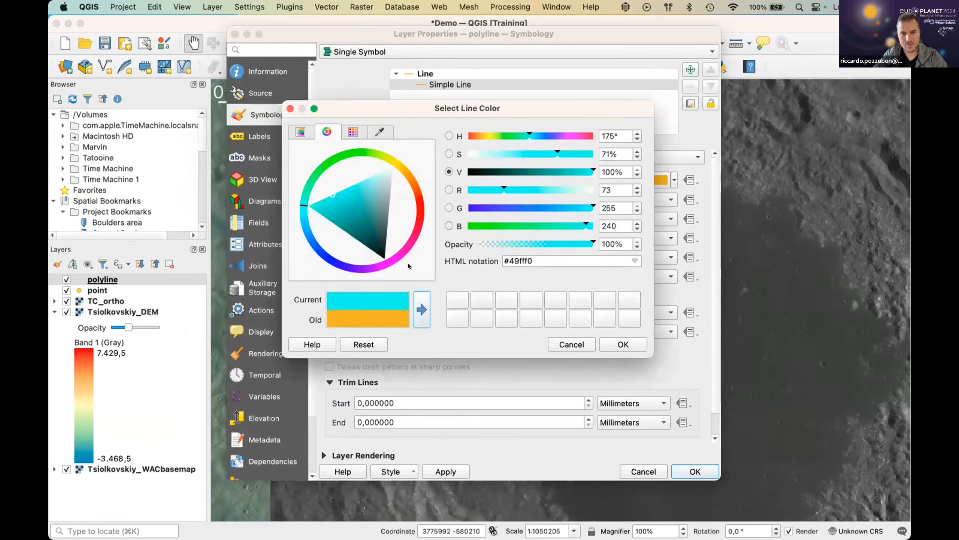
pyautogui.click(610, 343)
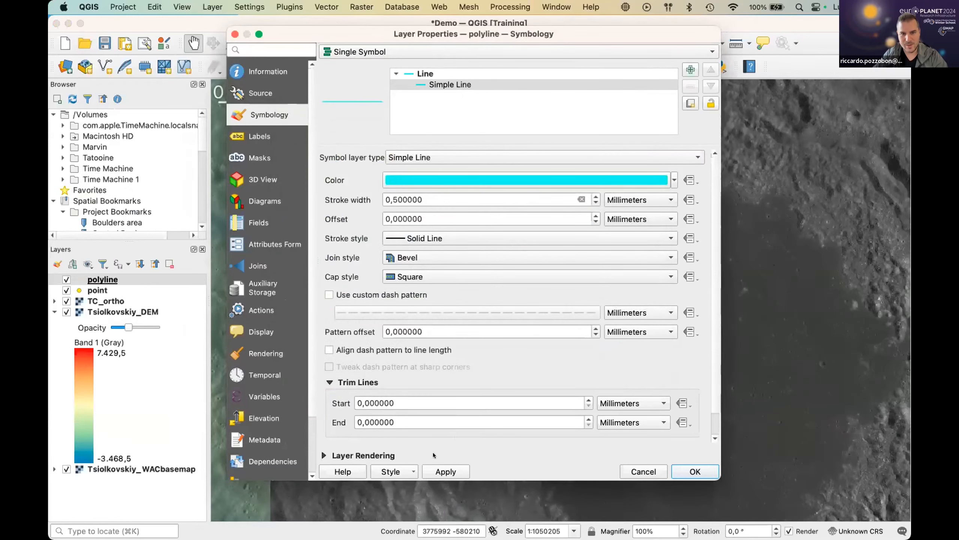
pyautogui.click(440, 469)
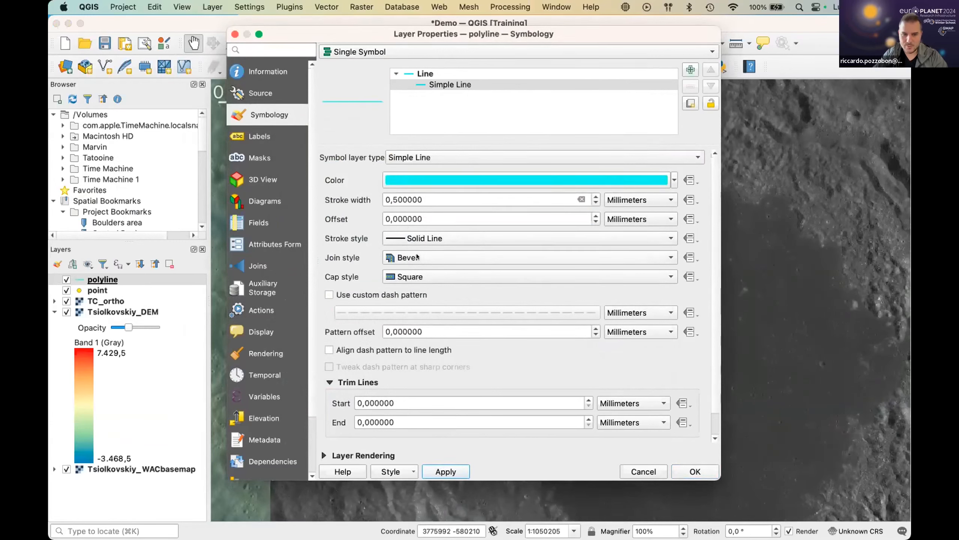
pyautogui.click(695, 471)
# - Bring up the PowerPoint slide comparing vector and raster data models, look at it, and return to the QGIS map
pyautogui.click(89, 275)
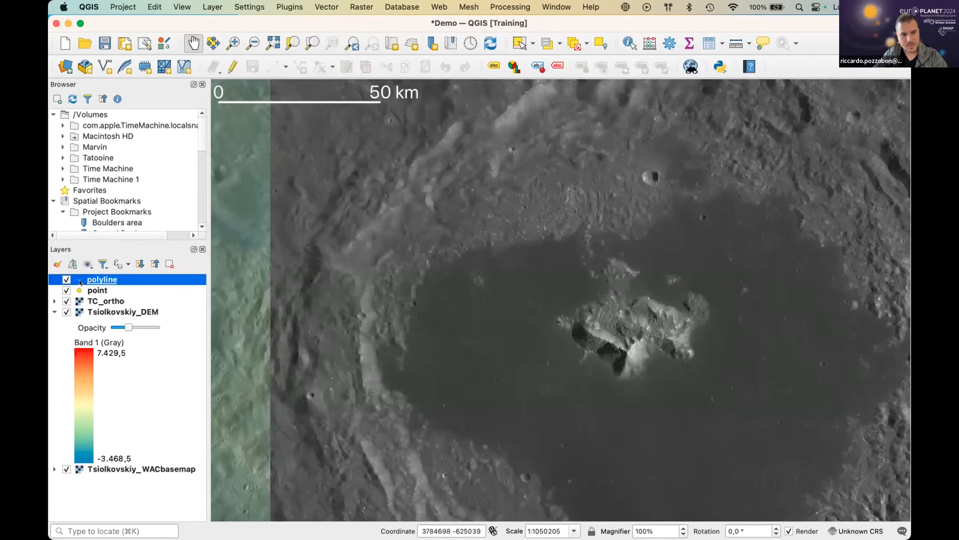
pyautogui.click(91, 286)
pyautogui.click(125, 278)
pyautogui.moveTo(910, 27); pyautogui.dragTo(666, 25)
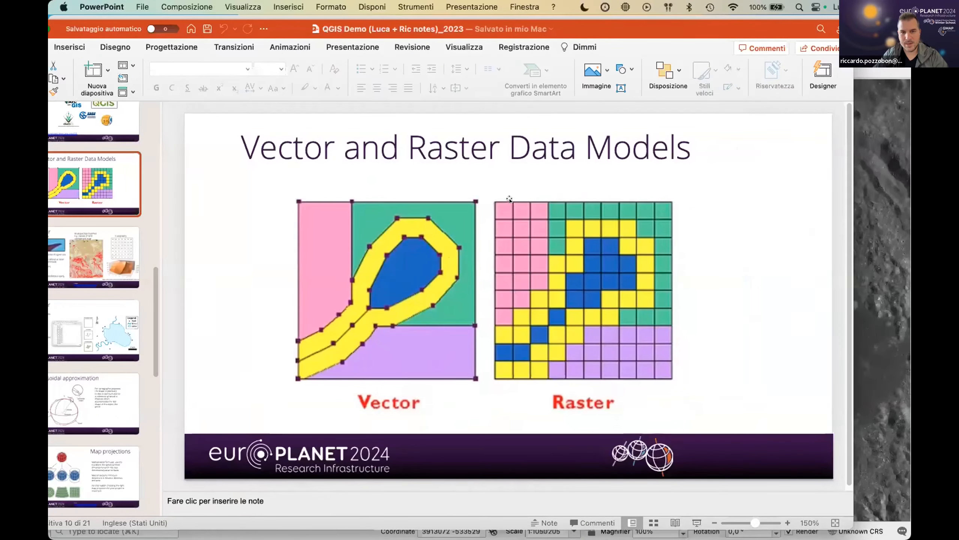
pyautogui.moveTo(638, 72); pyautogui.dragTo(911, 72)
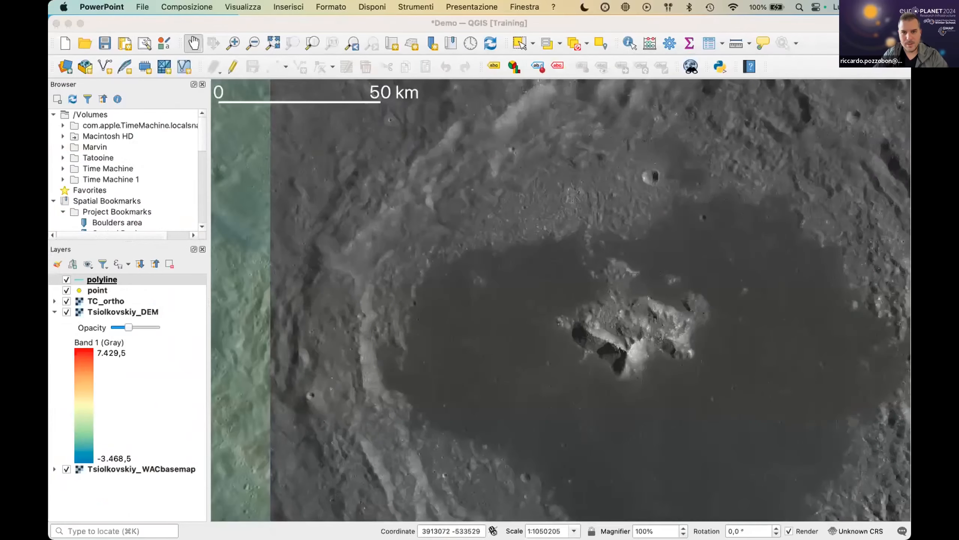
# - Start a new shapefile layer and set its file name to polygons in the DEMO folder
pyautogui.click(100, 61)
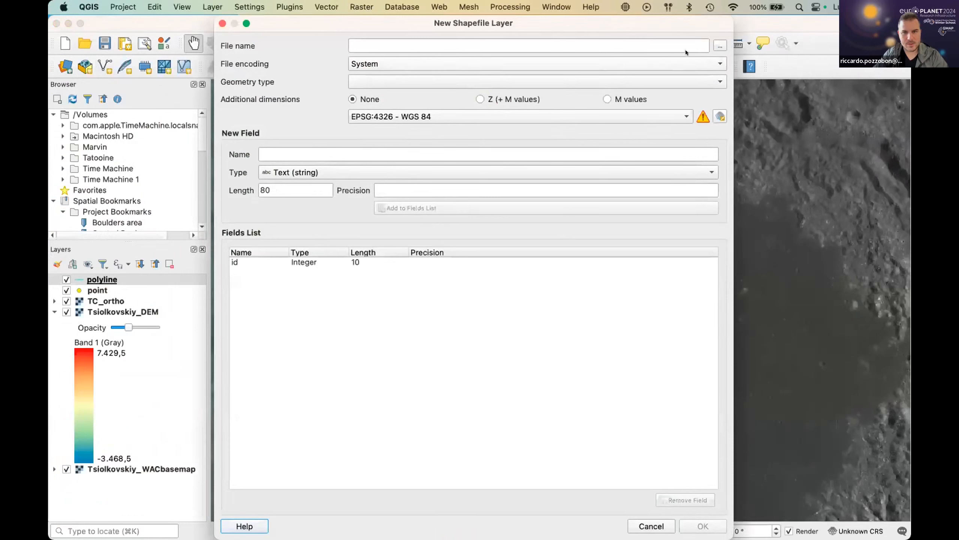
pyautogui.click(720, 45)
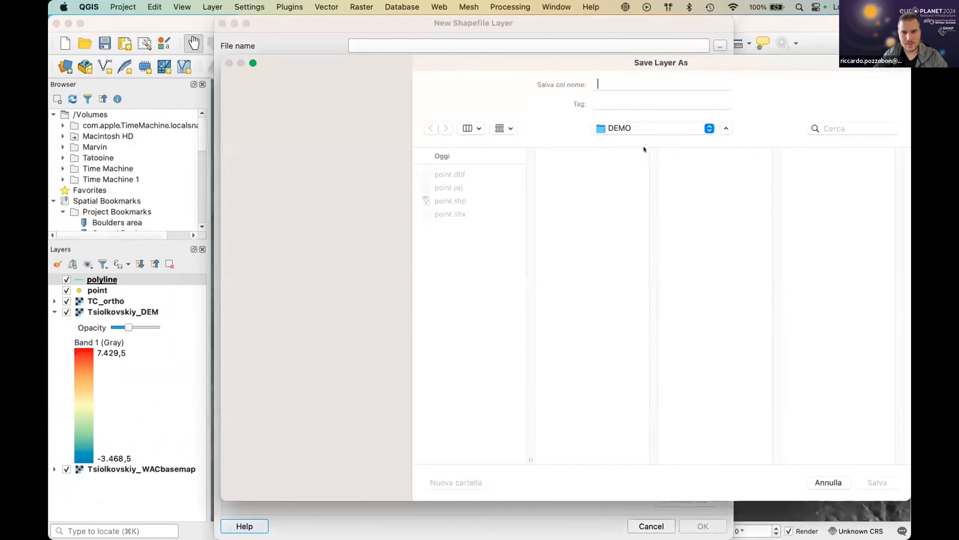
pyautogui.write('polygons')
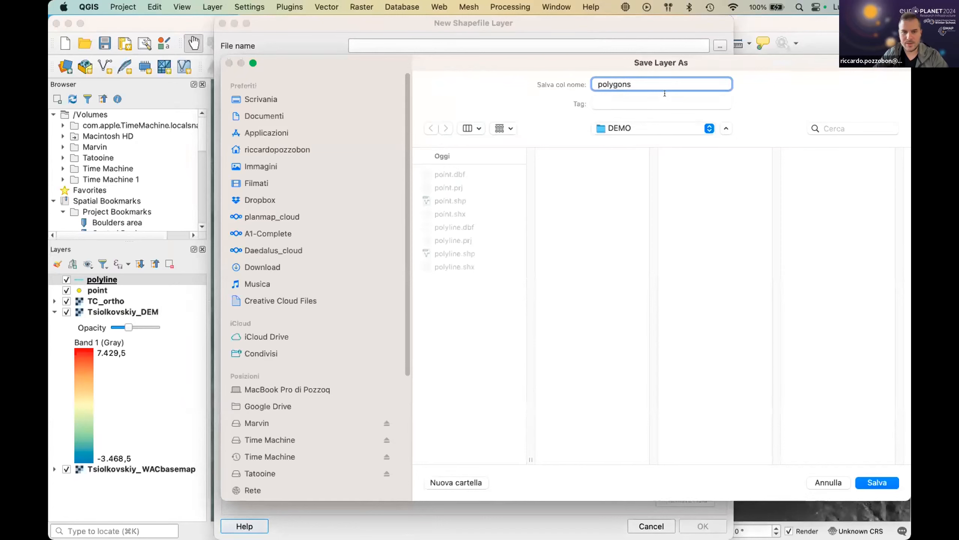
pyautogui.press('Return')
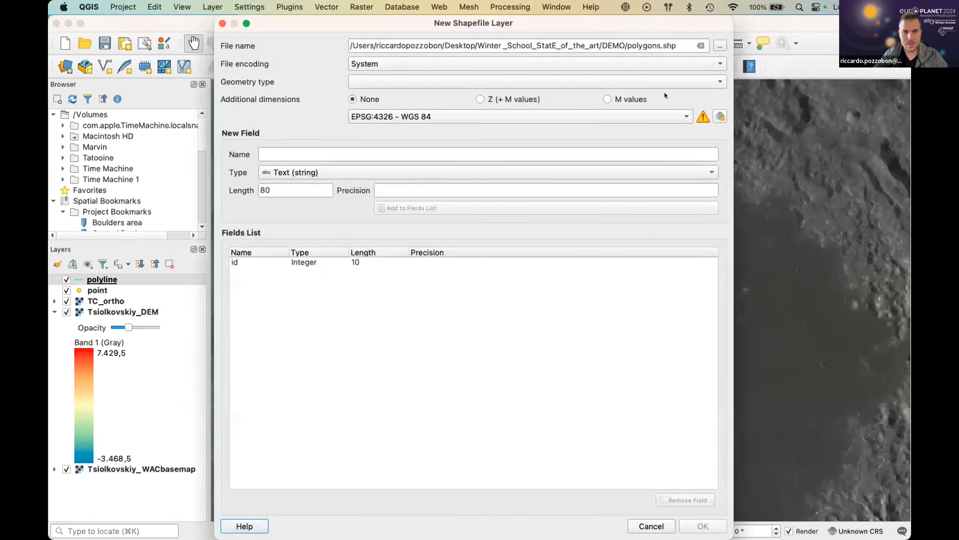
# - Set the new shapefile's geometry type to Polygon and assign the project CRS SimpleCylindrical MOON
pyautogui.click(447, 82)
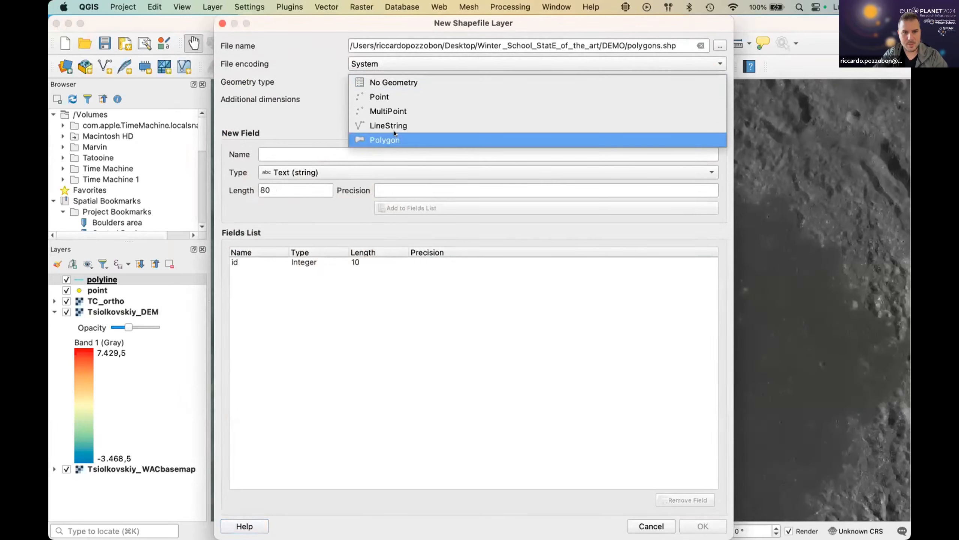
pyautogui.click(390, 140)
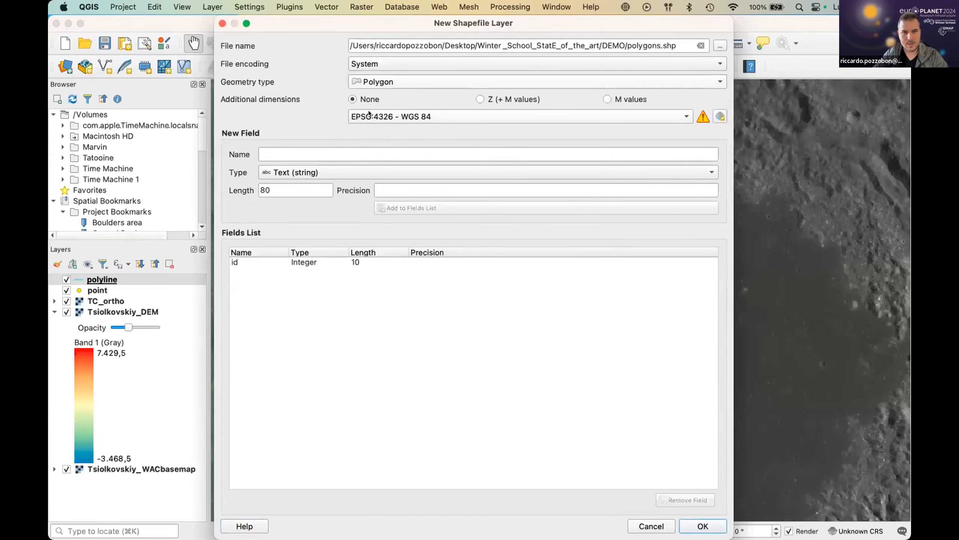
pyautogui.click(368, 114)
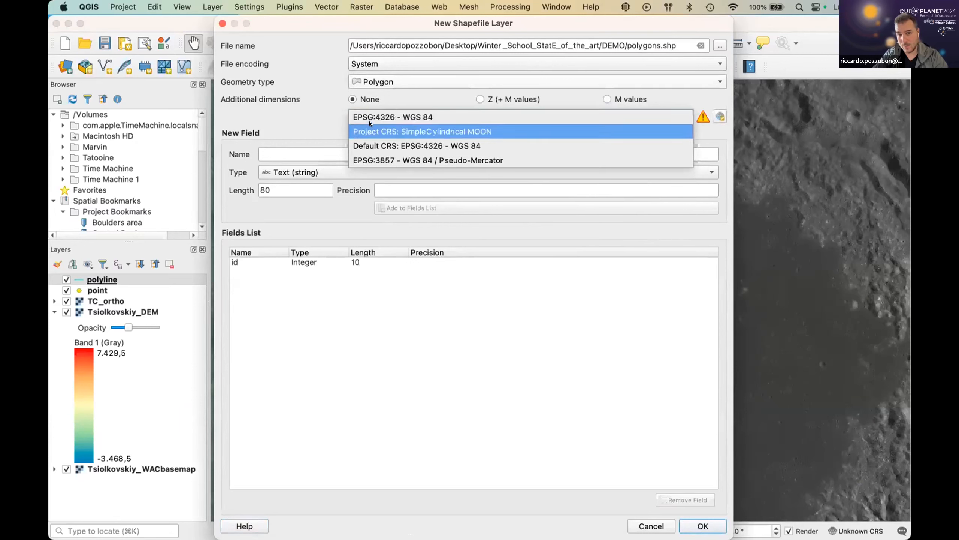
pyautogui.click(369, 130)
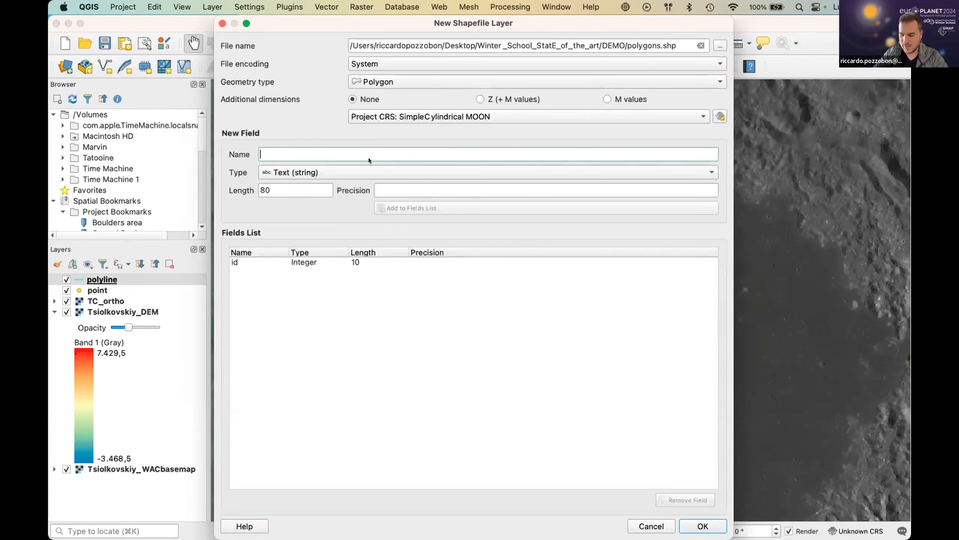
# - Add a Text (string) attribute field named geo_units to the new polygon shapefile's fields list
pyautogui.write('geolig')
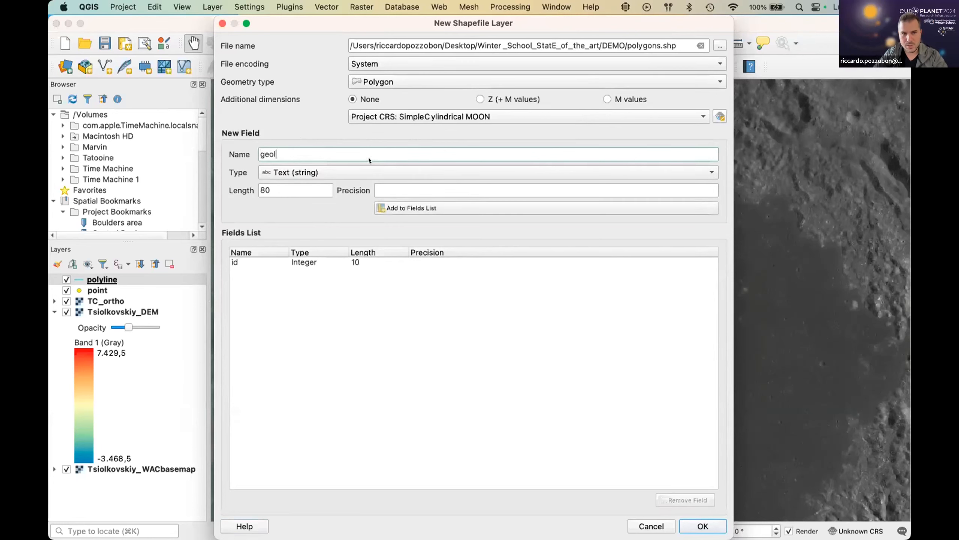
pyautogui.press('BackSpace')
pyautogui.press('BackSpace')
pyautogui.write('ogic_u')
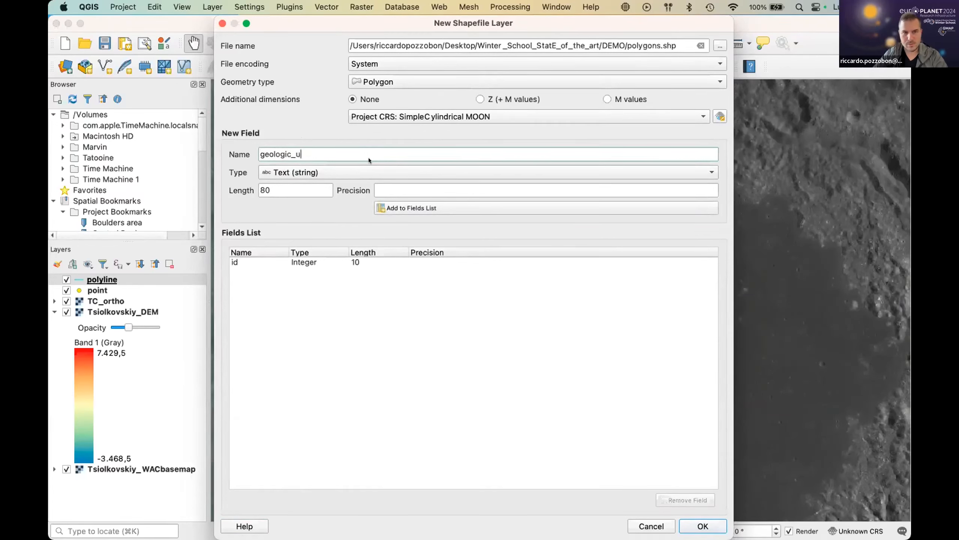
pyautogui.press('BackSpace')
pyautogui.press('BackSpace')
pyautogui.press('BackSpace')
pyautogui.press('BackSpace')
pyautogui.press('BackSpace')
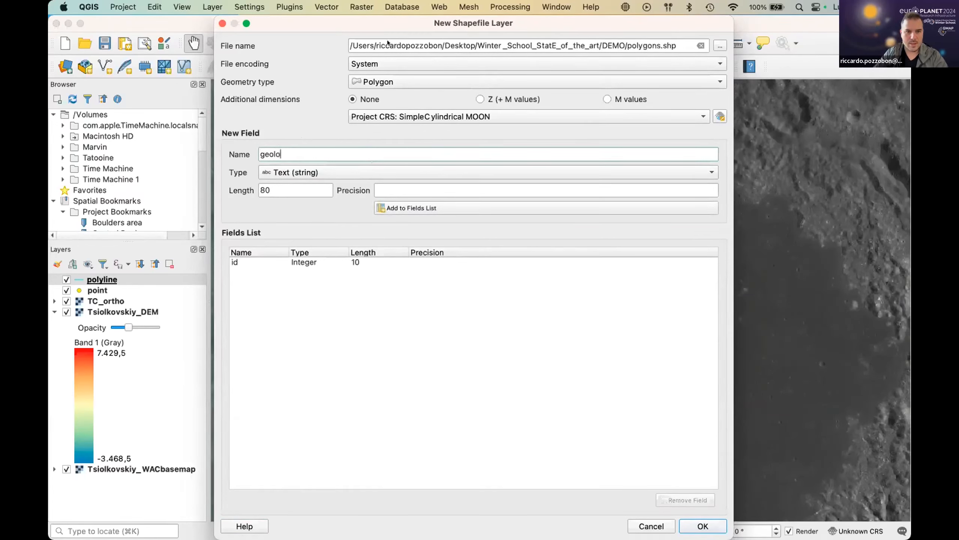
pyautogui.press('BackSpace')
pyautogui.press('BackSpace')
pyautogui.write('_units')
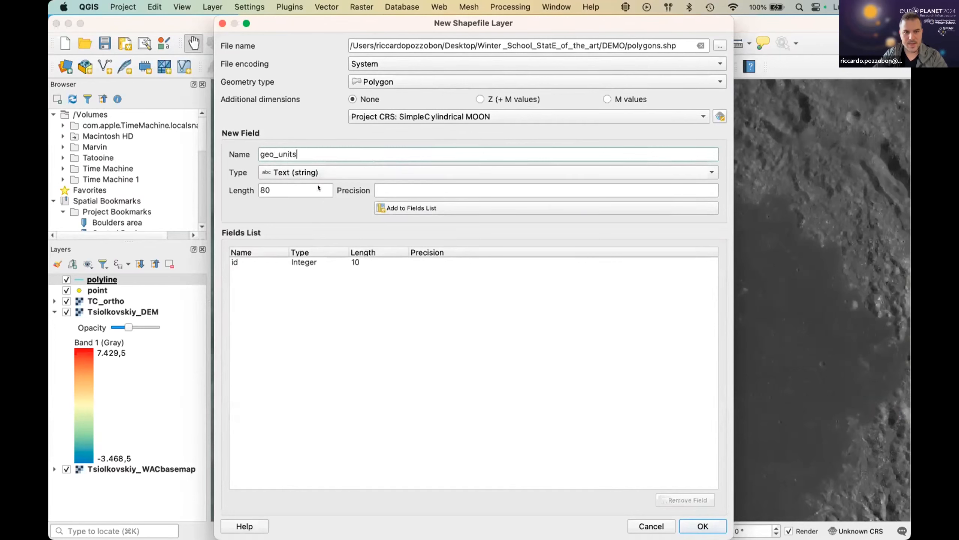
pyautogui.click(318, 175)
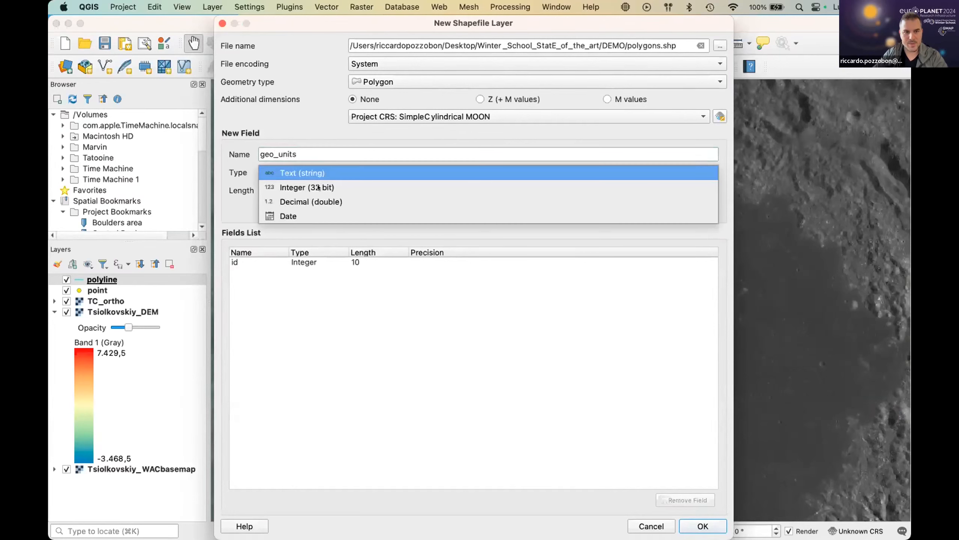
pyautogui.click(303, 172)
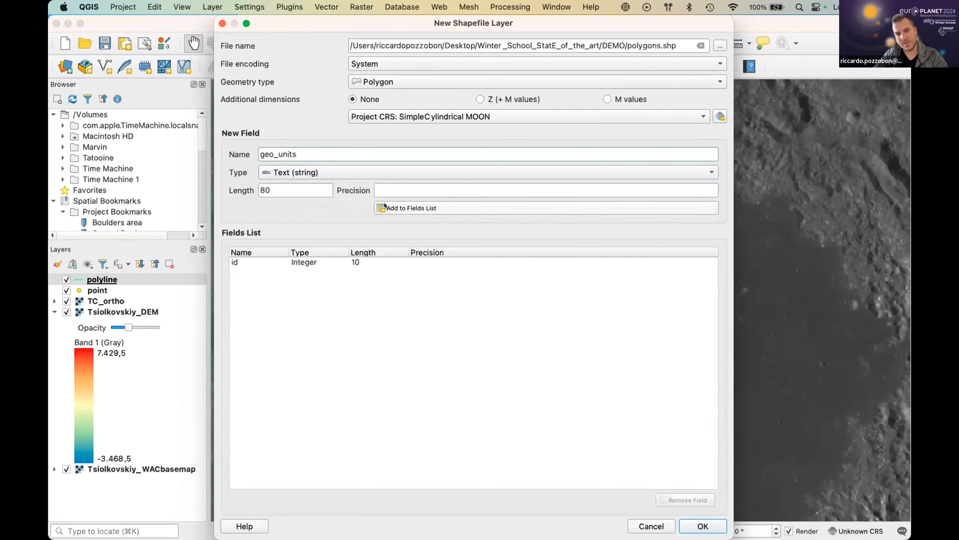
pyautogui.click(409, 207)
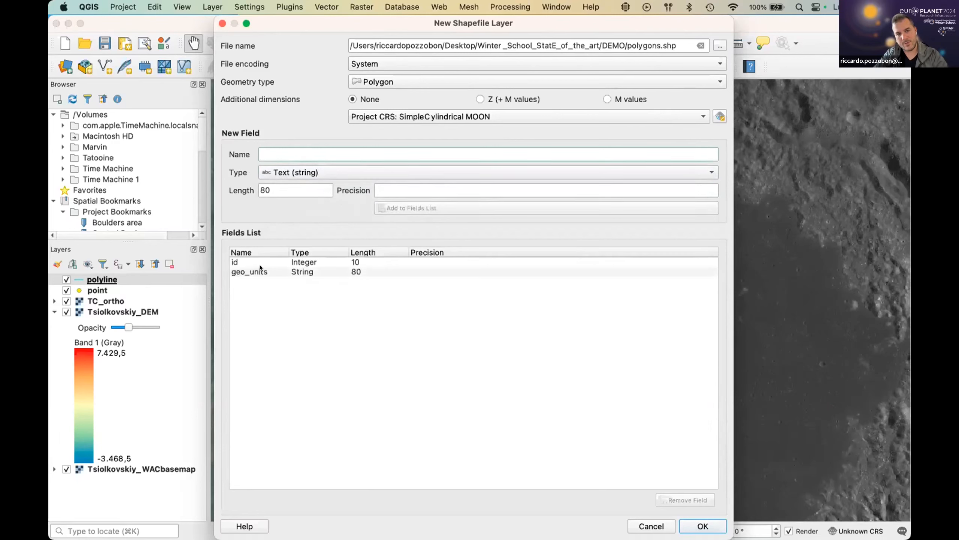
# - Check the id and geo_units entries in the fields list and create the polygons layer
pyautogui.click(237, 262)
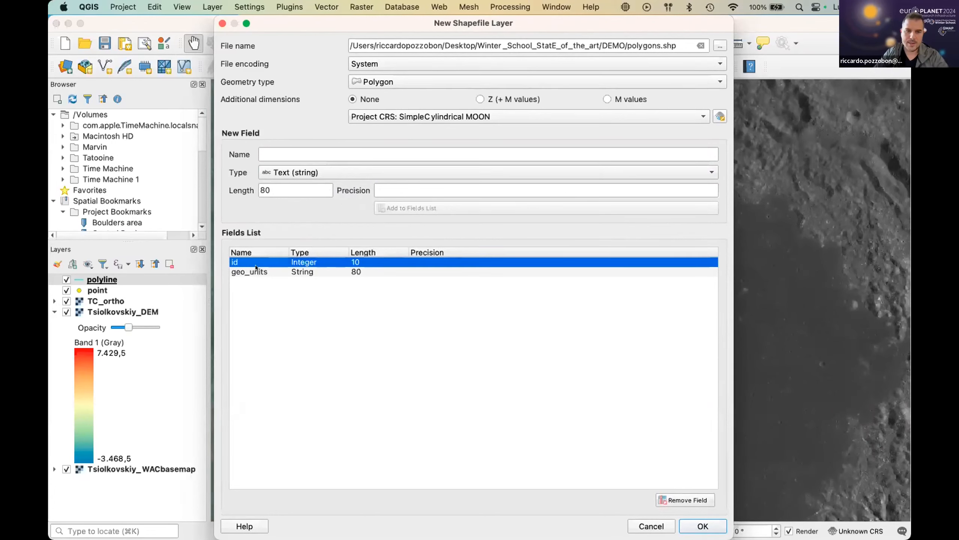
pyautogui.click(236, 270)
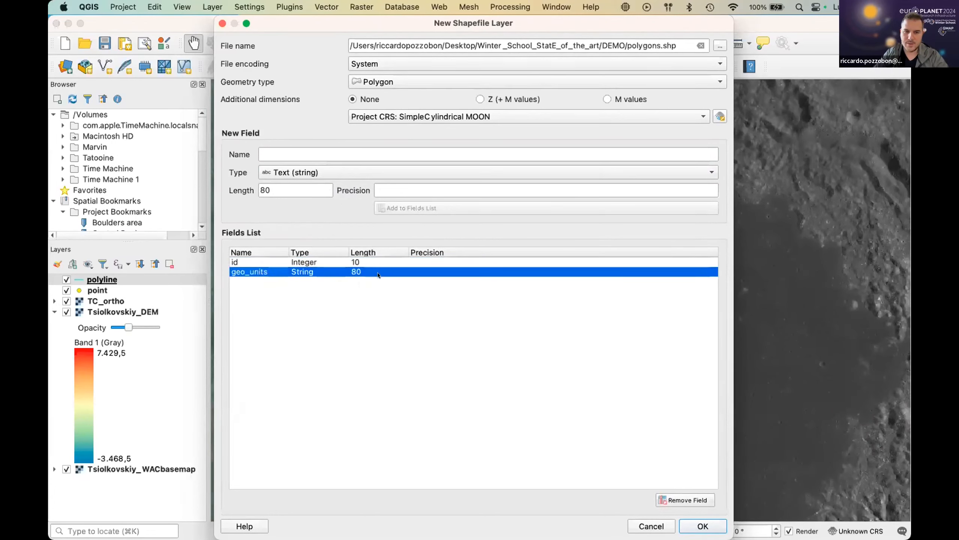
pyautogui.click(687, 525)
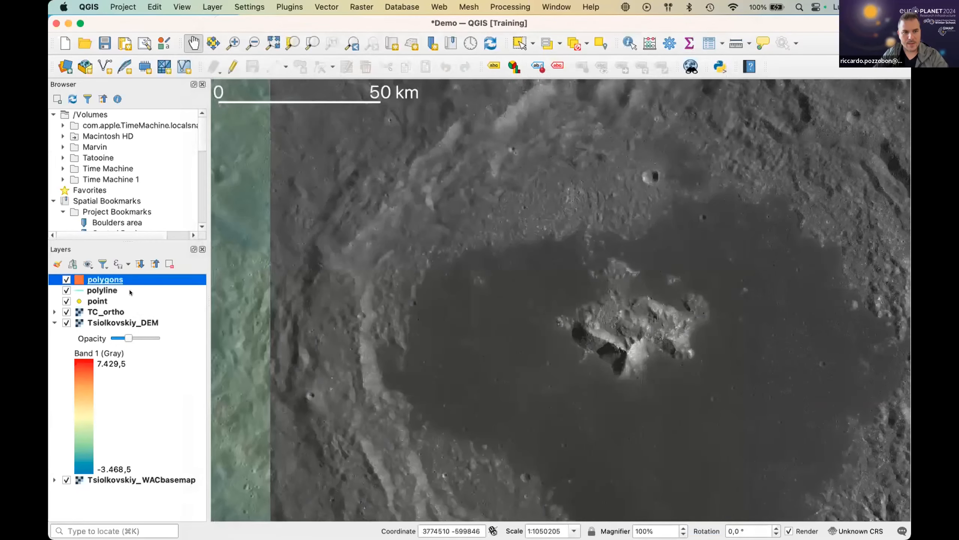
# - Go through the point, polyline and polygons layers, view the attribute table of the polygons layer, and close it
pyautogui.click(75, 302)
pyautogui.click(75, 288)
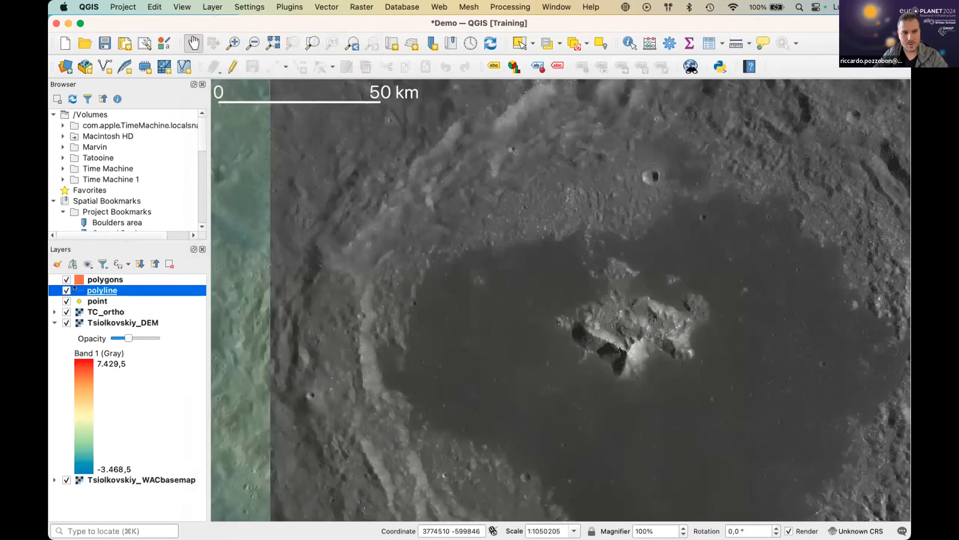
pyautogui.click(73, 278)
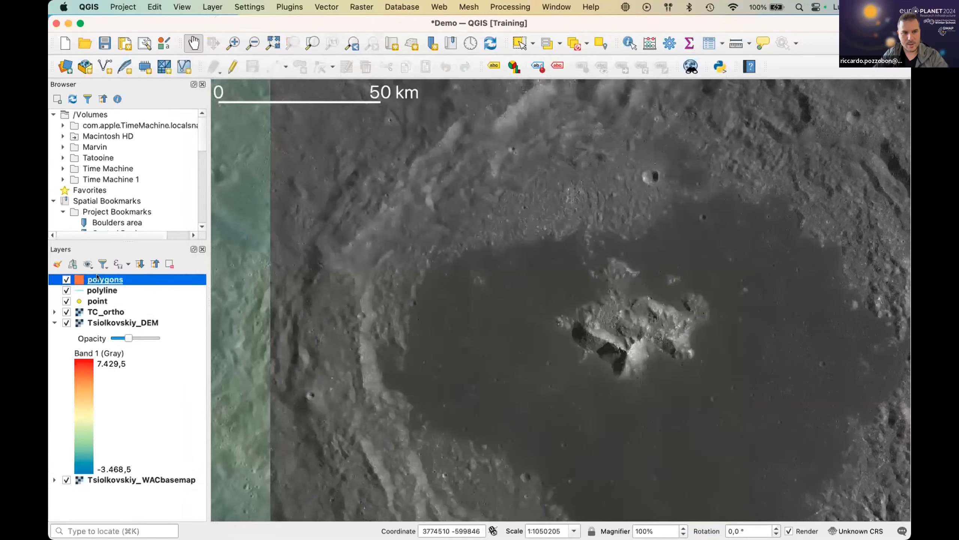
pyautogui.rightClick(97, 277)
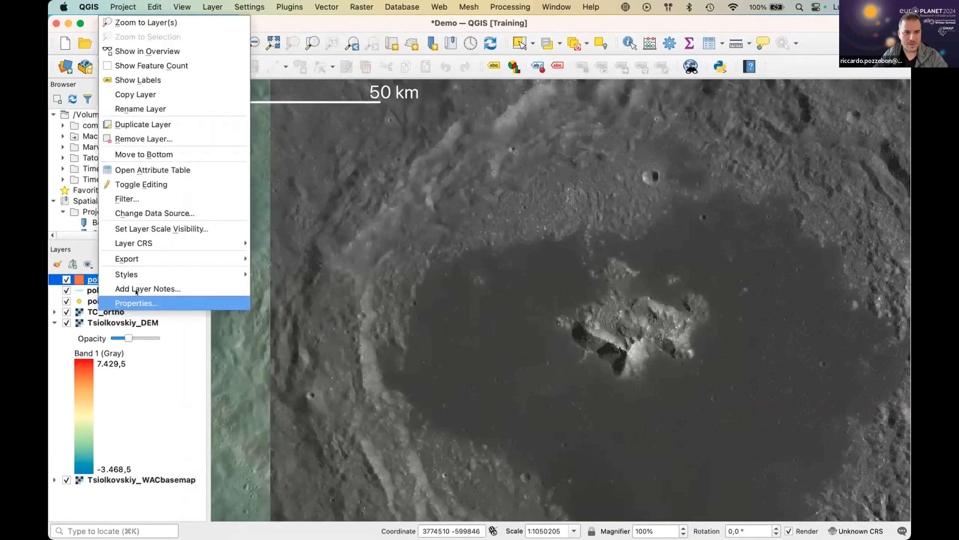
pyautogui.click(145, 169)
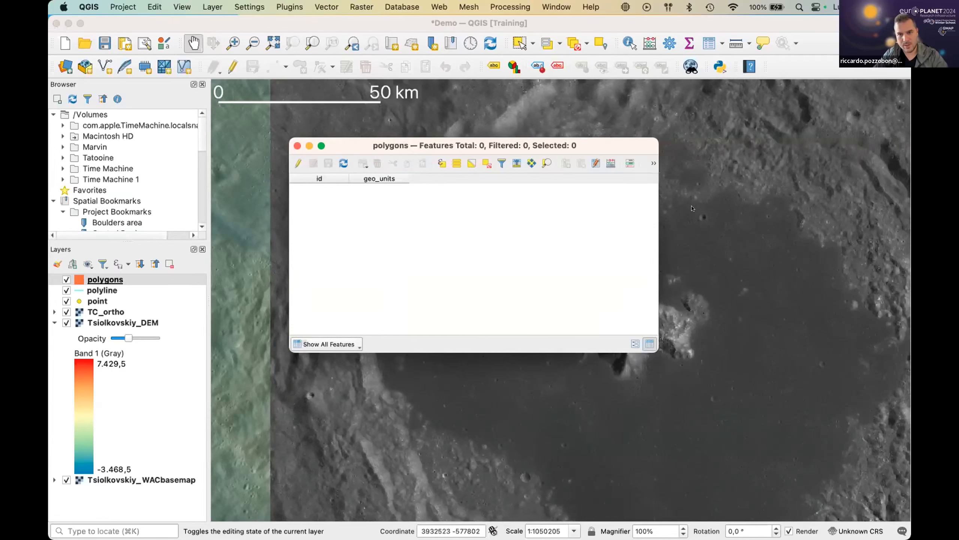
pyautogui.click(297, 146)
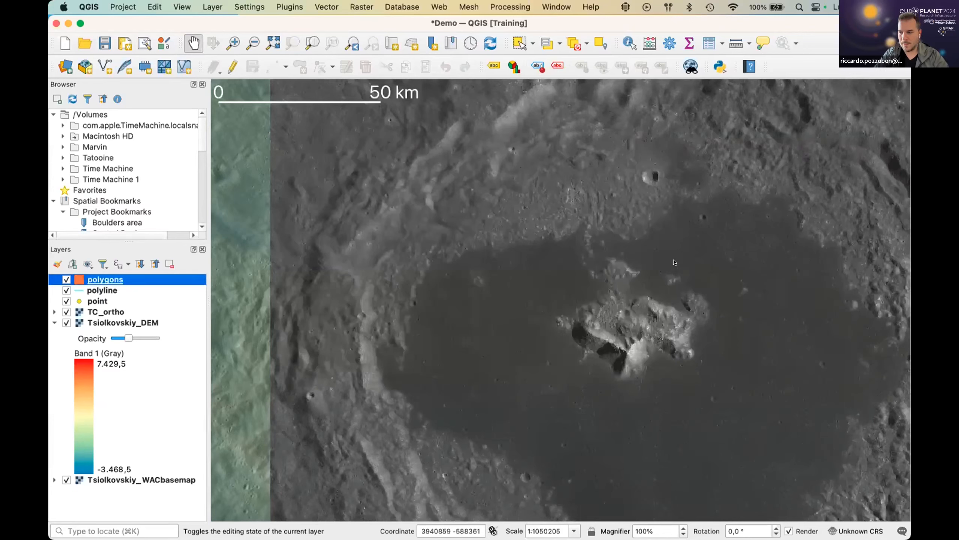
# - Switch to Finder, examine the shapefile component files in the DEMO folder, and return to QGIS
pyautogui.press('super+Tab')
pyautogui.click(418, 332)
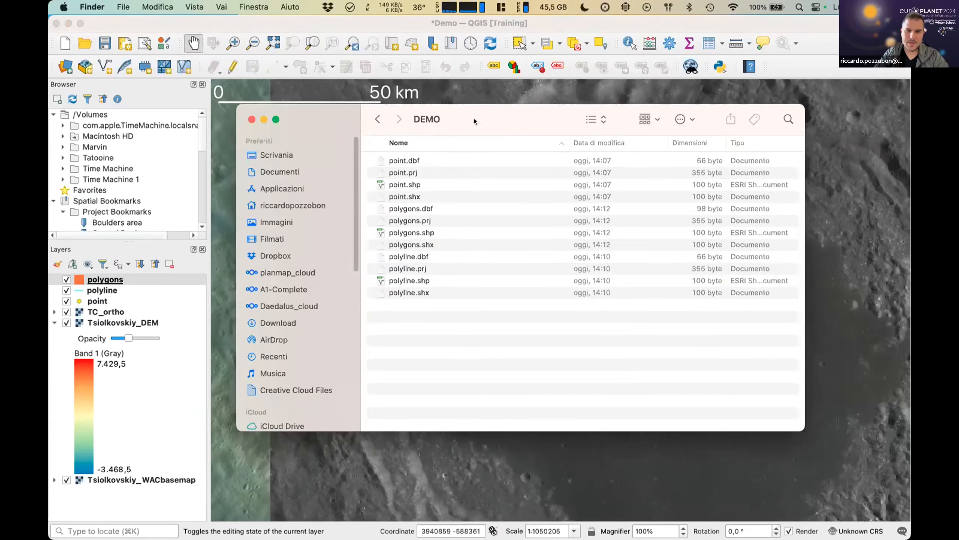
pyautogui.moveTo(474, 119); pyautogui.dragTo(483, 136)
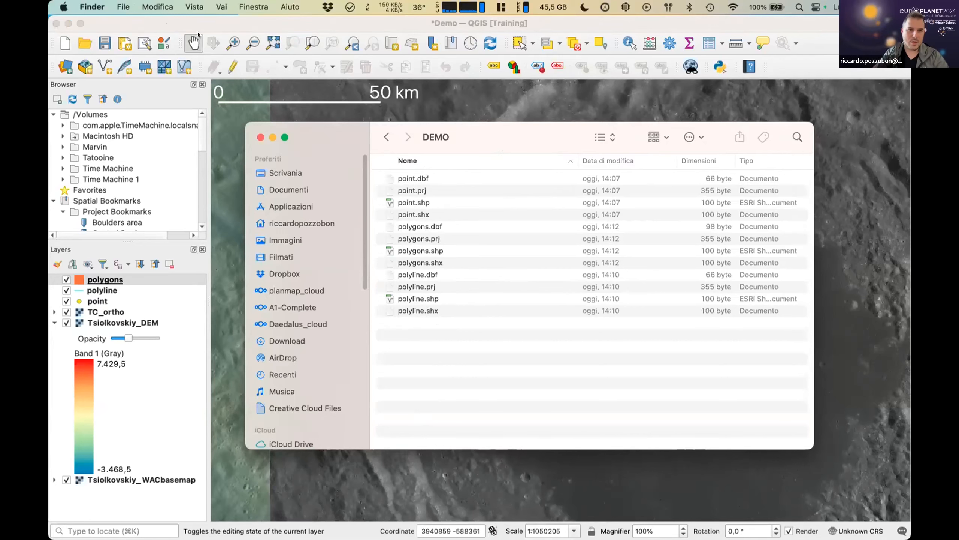
pyautogui.click(166, 24)
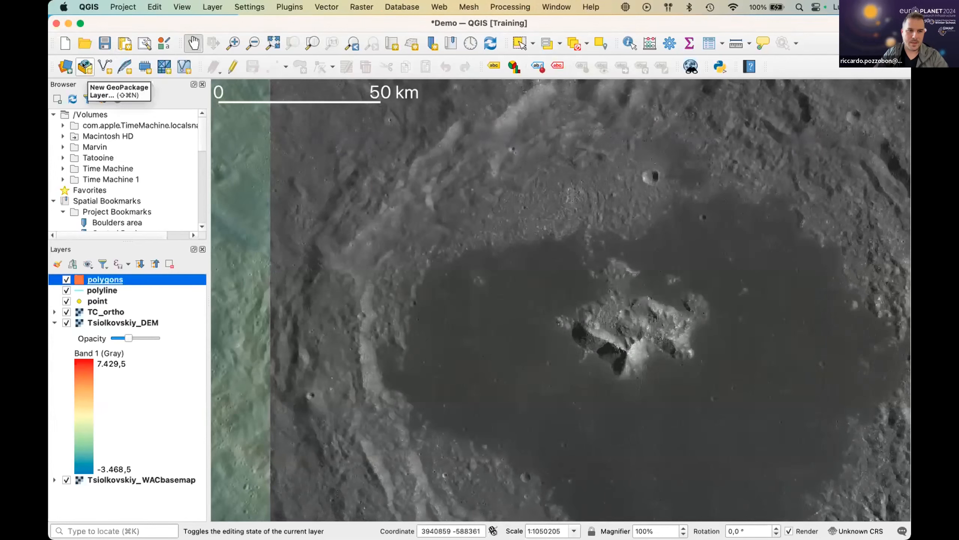
# - View the options for creating a new GeoPackage layer and close the dialog without creating one
pyautogui.click(83, 65)
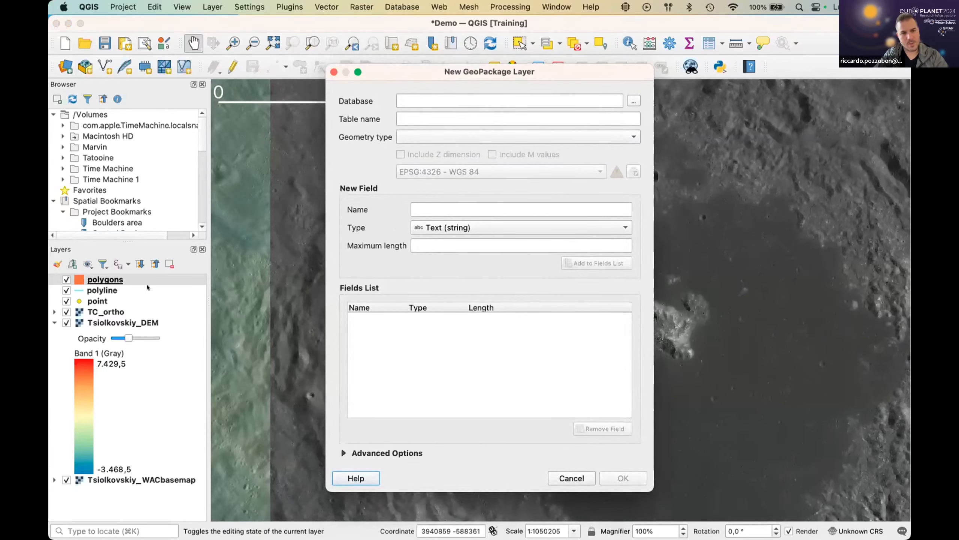
pyautogui.click(333, 72)
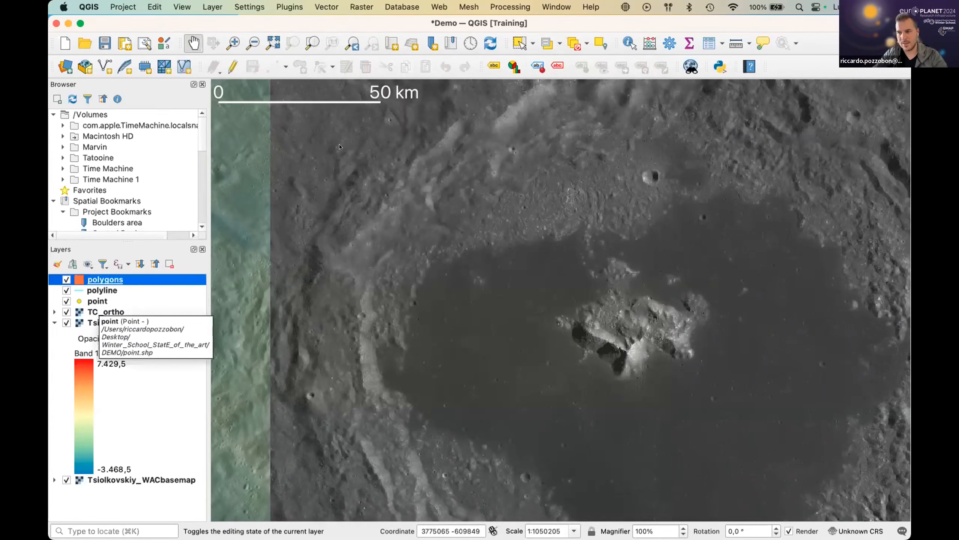
# - In Finder, close the DEMO folder window, expand the geologic_map_Tognon_2021 folder, and select Tsiolkovskiy_Map_Tognon_et_al_2021.gpkg
pyautogui.press('super+Tab')
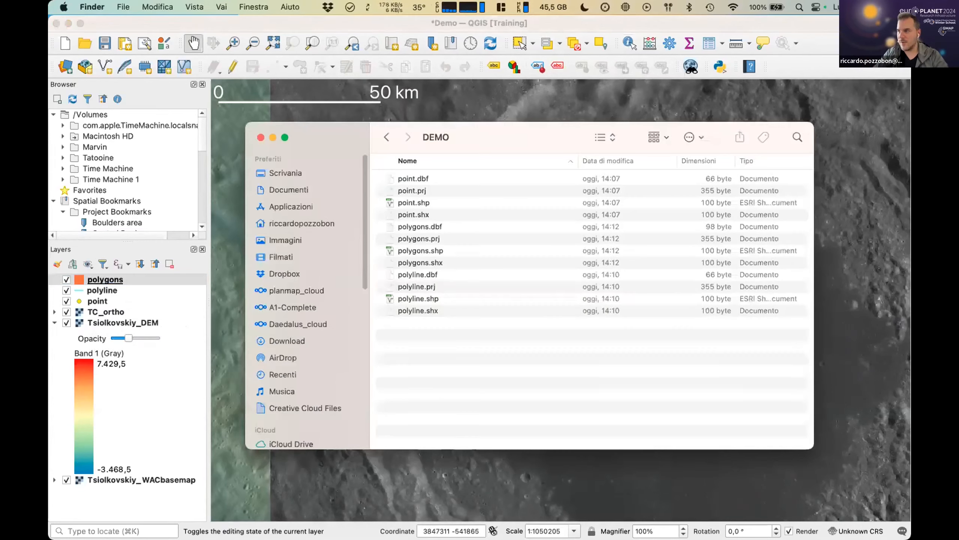
pyautogui.press('super+w')
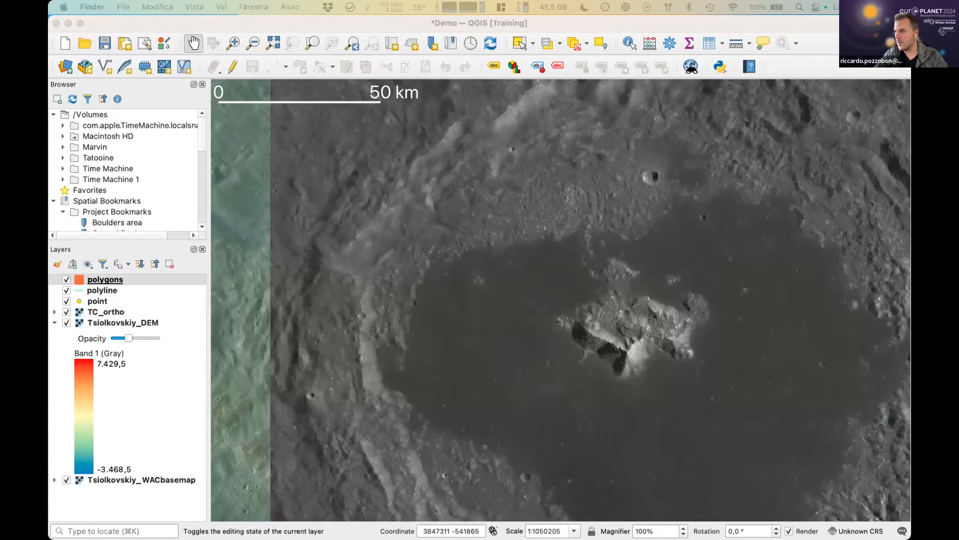
pyautogui.moveTo(317, 145)
pyautogui.mouseDown()
pyautogui.moveTo(246, 148)
pyautogui.moveTo(303, 153)
pyautogui.mouseUp()
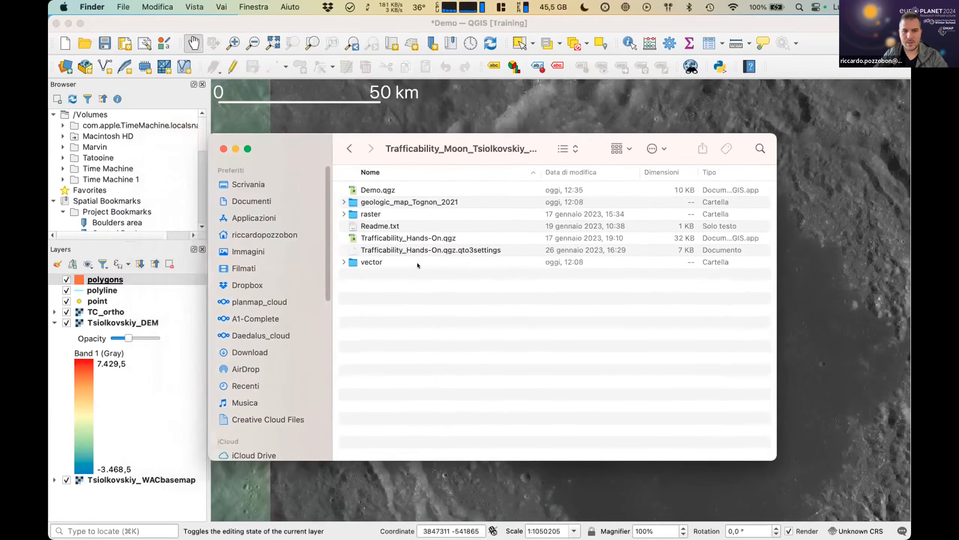
pyautogui.click(340, 198)
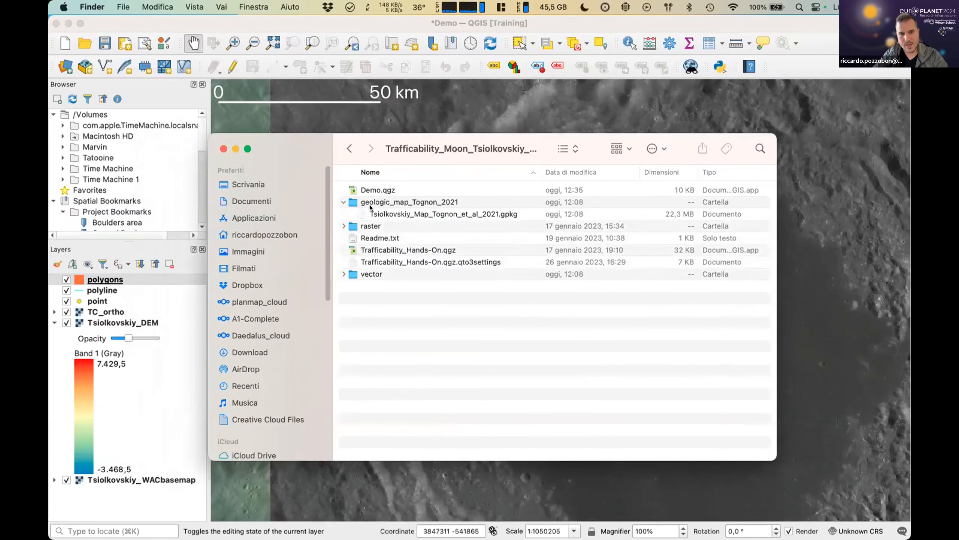
pyautogui.click(380, 214)
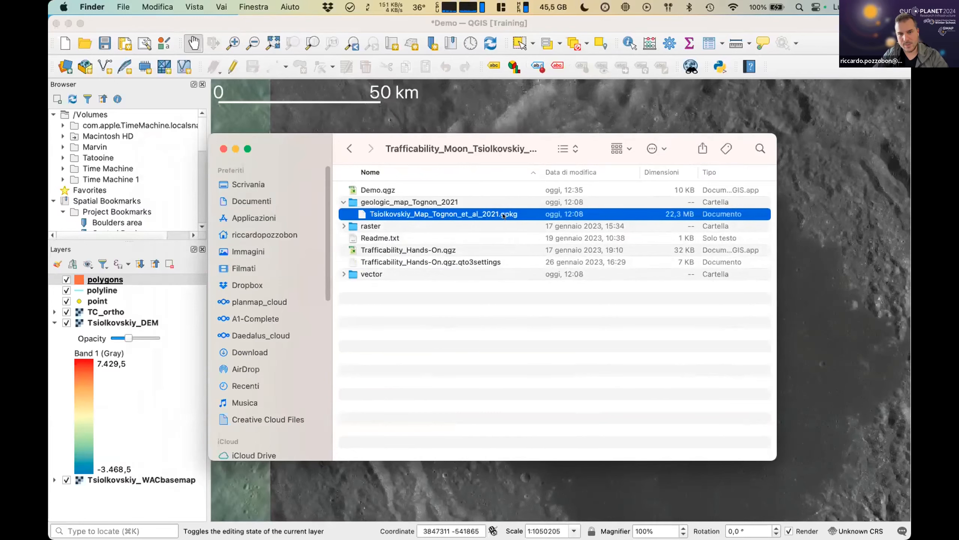
# - Load the geologic_contacts, geologic_units, morphologic_linear_features and tectonic_features layers from Tsiolkovskiy_Map_Tognon_et_al_2021.gpkg into the QGIS map
pyautogui.moveTo(283, 154); pyautogui.dragTo(174, 198)
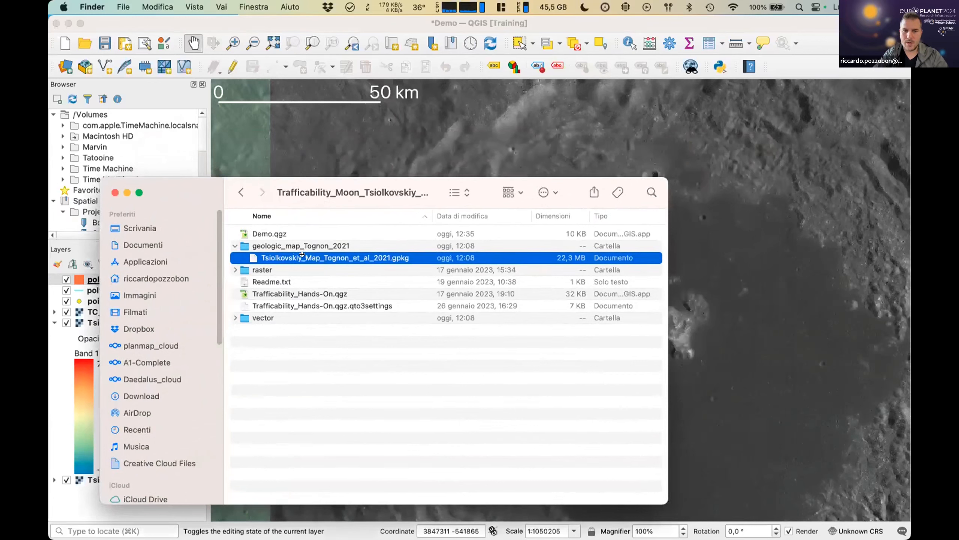
pyautogui.moveTo(373, 254); pyautogui.dragTo(777, 229)
pyautogui.click(610, 165)
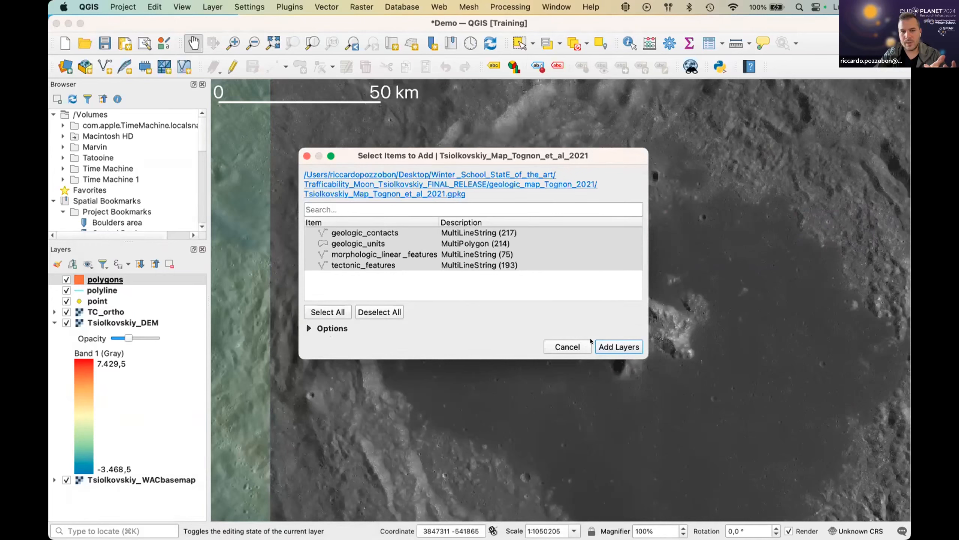
pyautogui.click(606, 343)
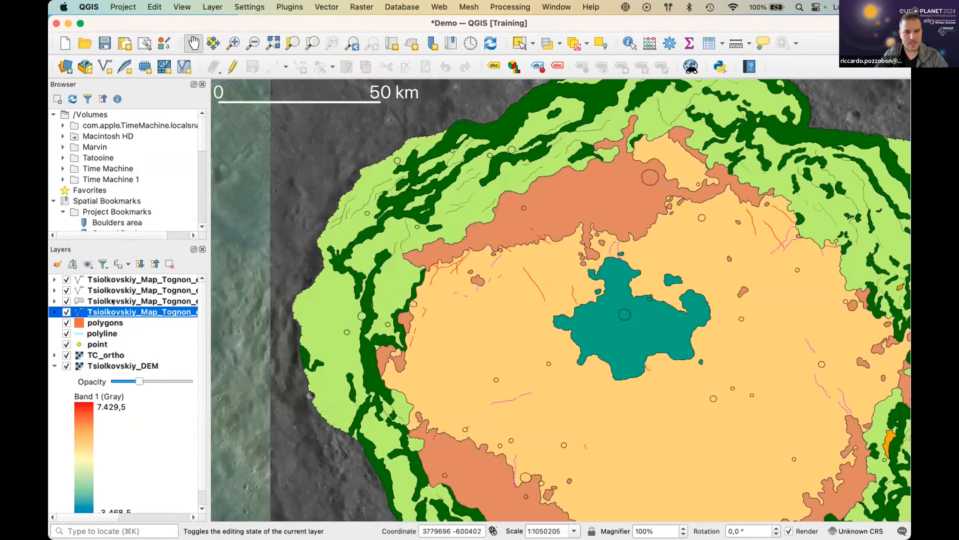
# - Examine the loaded geologic map layers, check their GeoPackage file in Finder, and return to QGIS
pyautogui.click(78, 301)
pyautogui.click(65, 302)
pyautogui.click(65, 301)
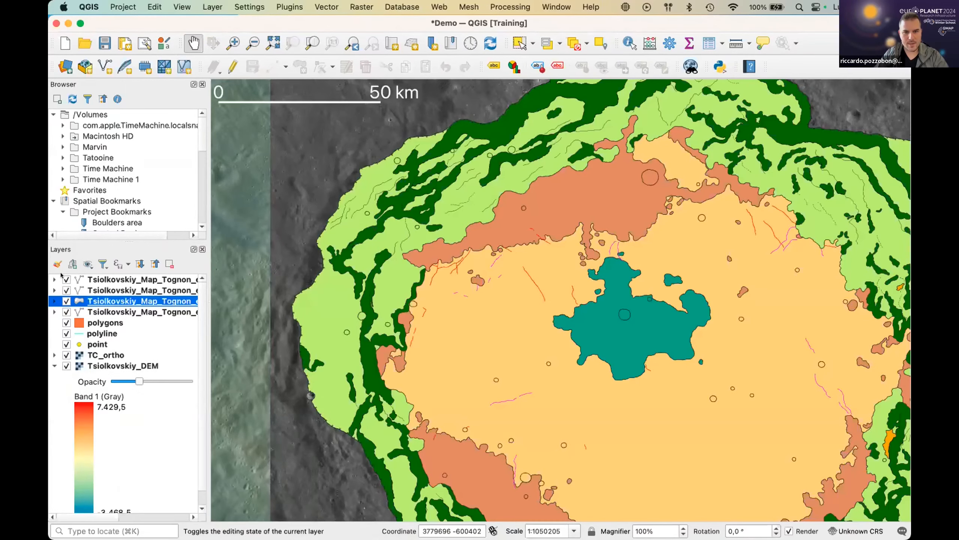
pyautogui.click(119, 279)
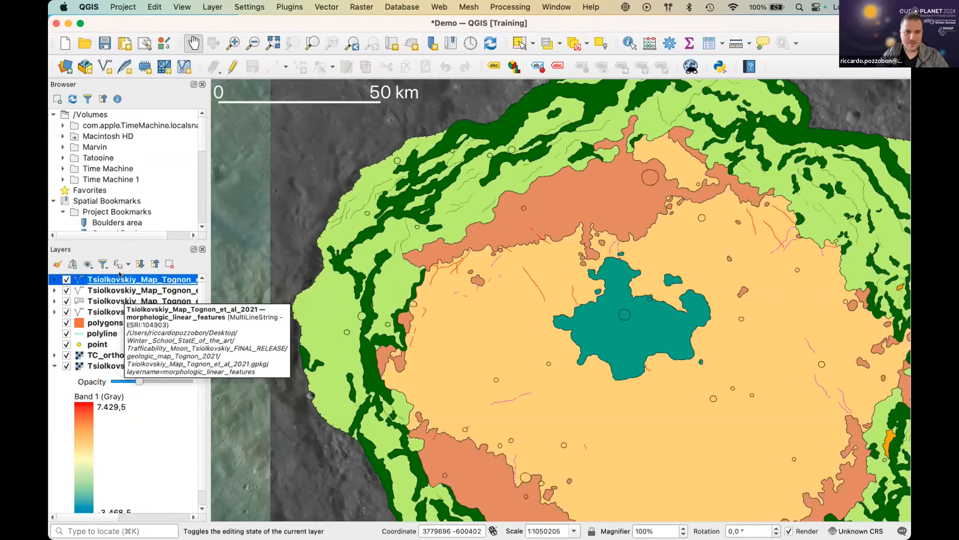
pyautogui.keyDown('shift'); pyautogui.click(121, 296); pyautogui.keyUp('shift')
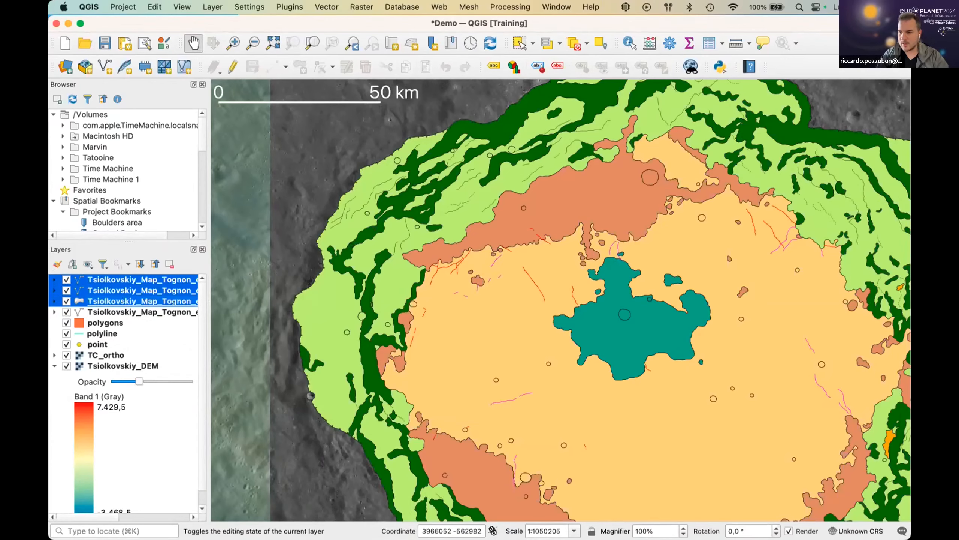
pyautogui.moveTo(911, 181); pyautogui.dragTo(404, 197)
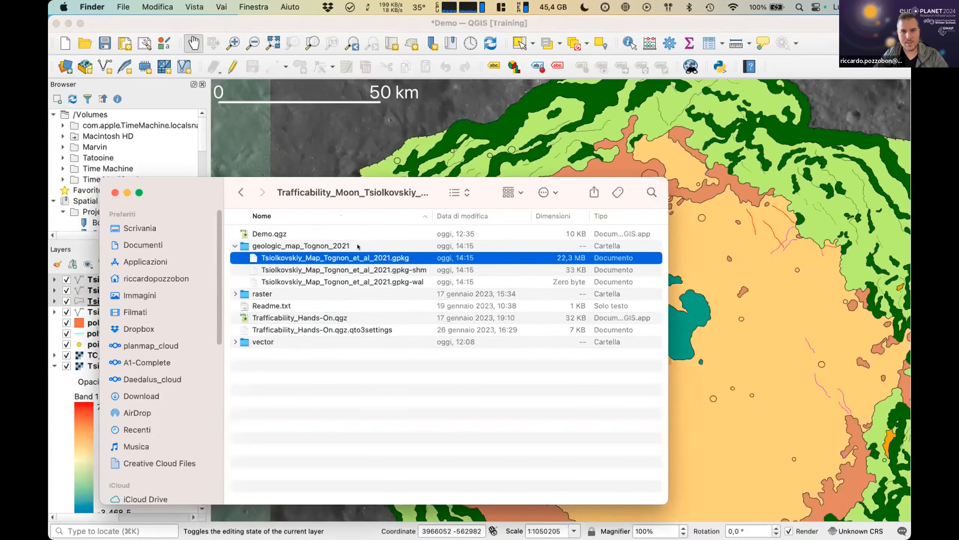
pyautogui.click(145, 313)
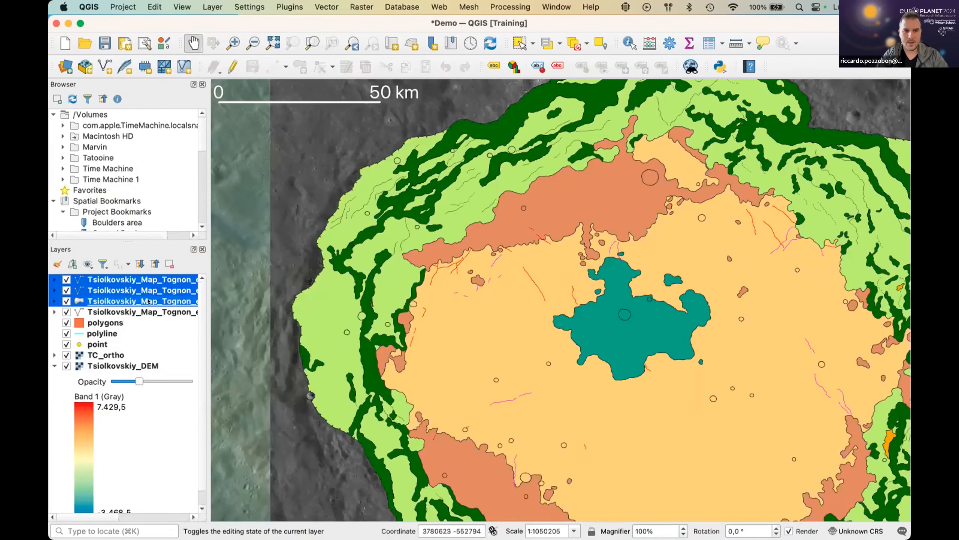
# - Remove all four Tsiolkovskiy_Map_Tognon_et_al_2021 layers from the project
pyautogui.rightClick(148, 301)
pyautogui.click(177, 319)
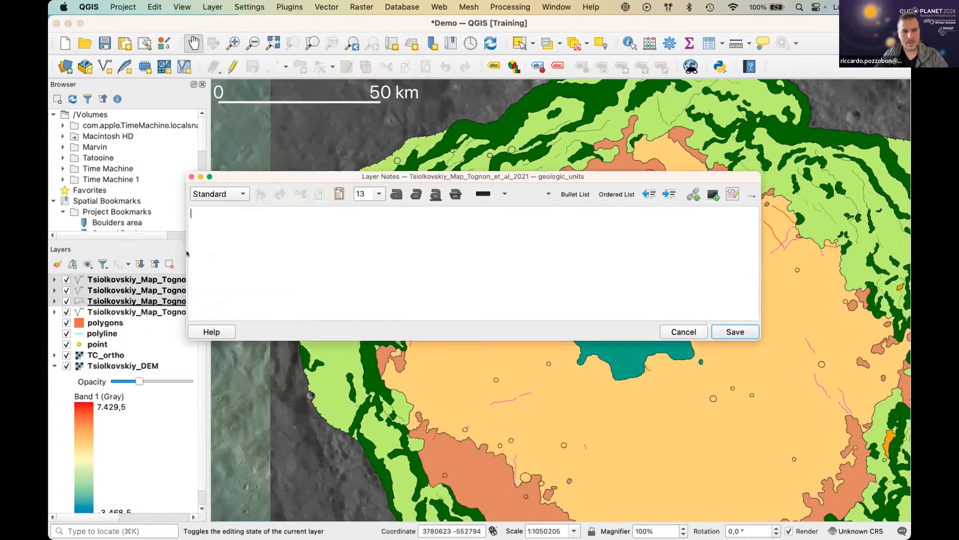
pyautogui.click(192, 177)
pyautogui.keyDown('shift'); pyautogui.click(151, 279); pyautogui.keyUp('shift')
pyautogui.rightClick(155, 275)
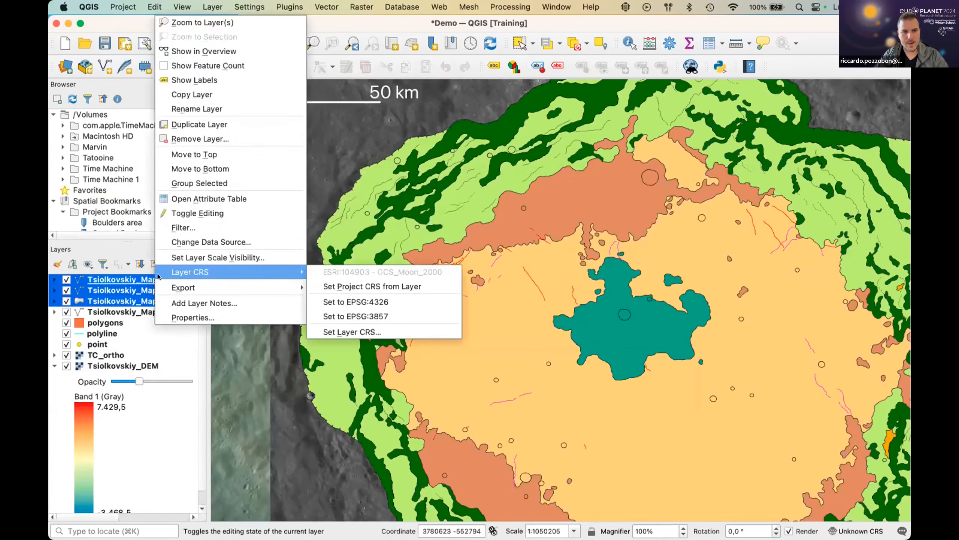
pyautogui.click(199, 139)
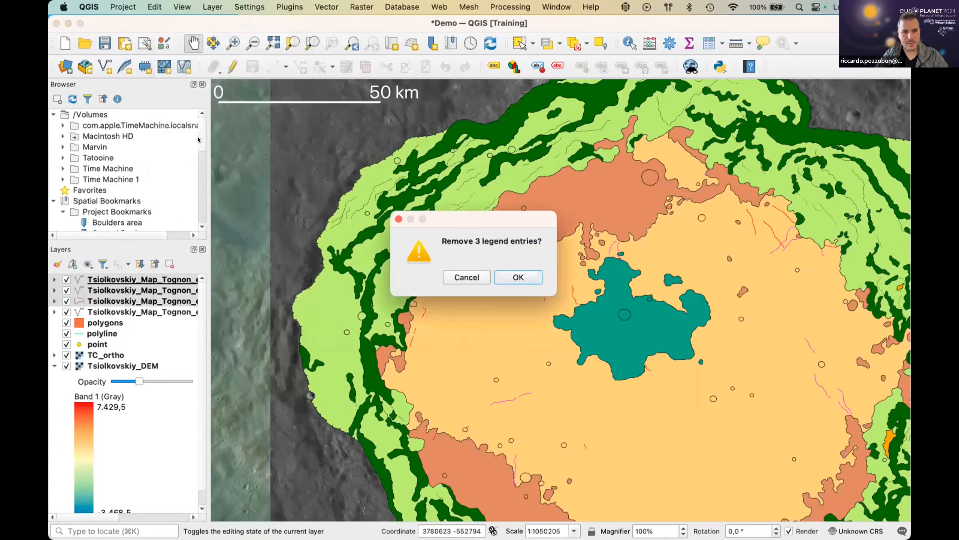
pyautogui.press('Escape')
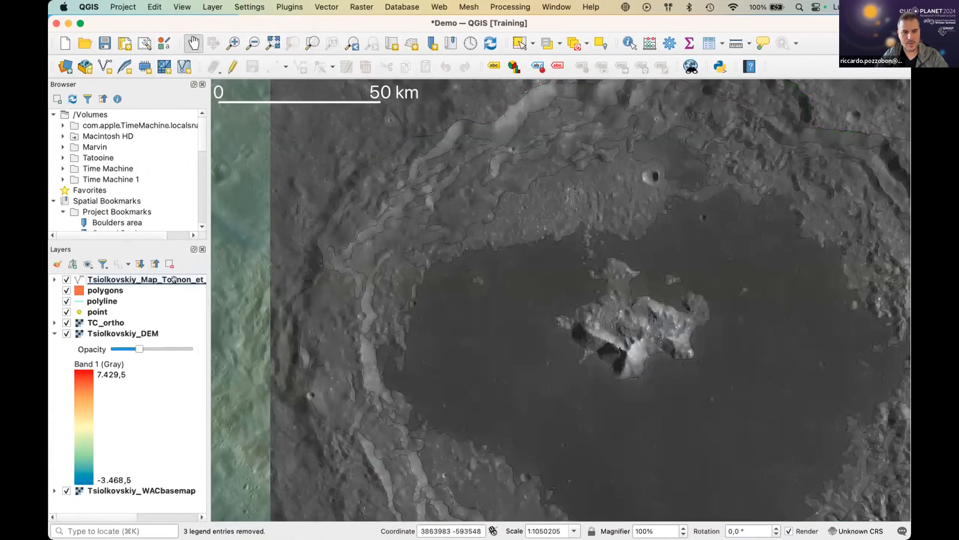
pyautogui.rightClick(126, 278)
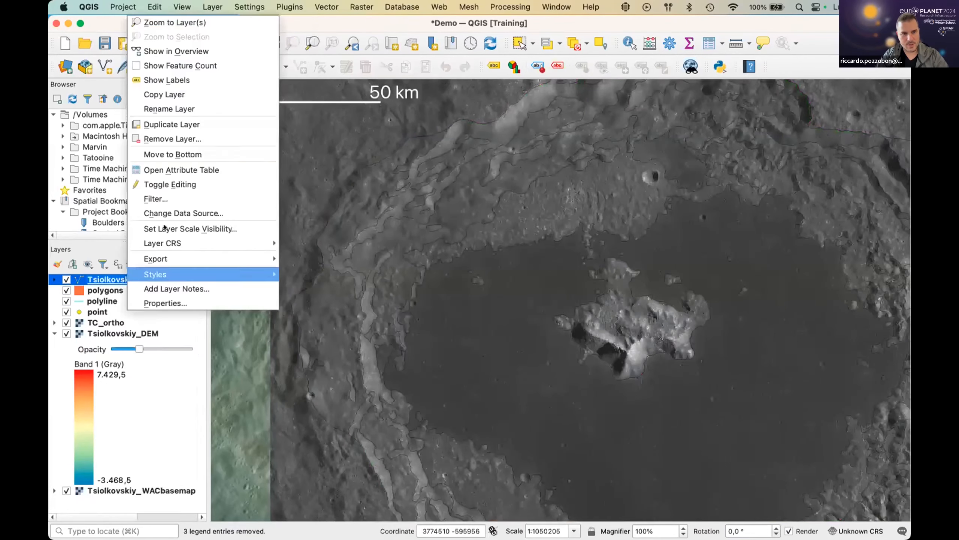
pyautogui.click(195, 139)
pyautogui.press('Return')
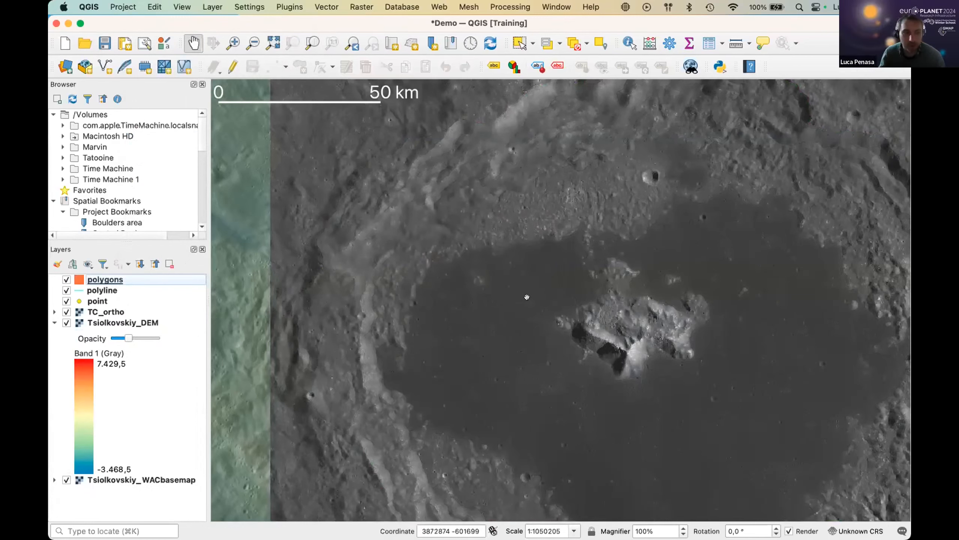
# - Remove the polygons layer from the project
pyautogui.moveTo(613, 316); pyautogui.dragTo(587, 314)
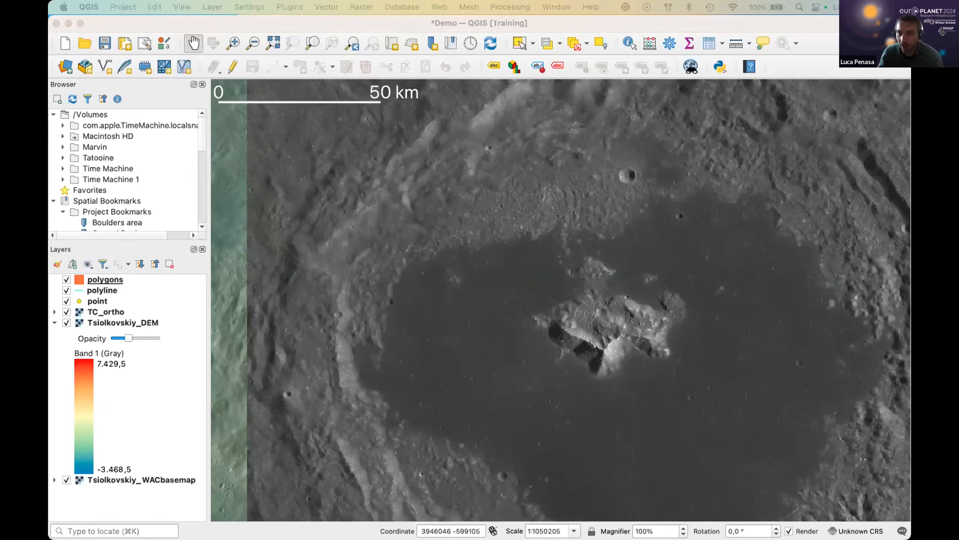
pyautogui.click(169, 26)
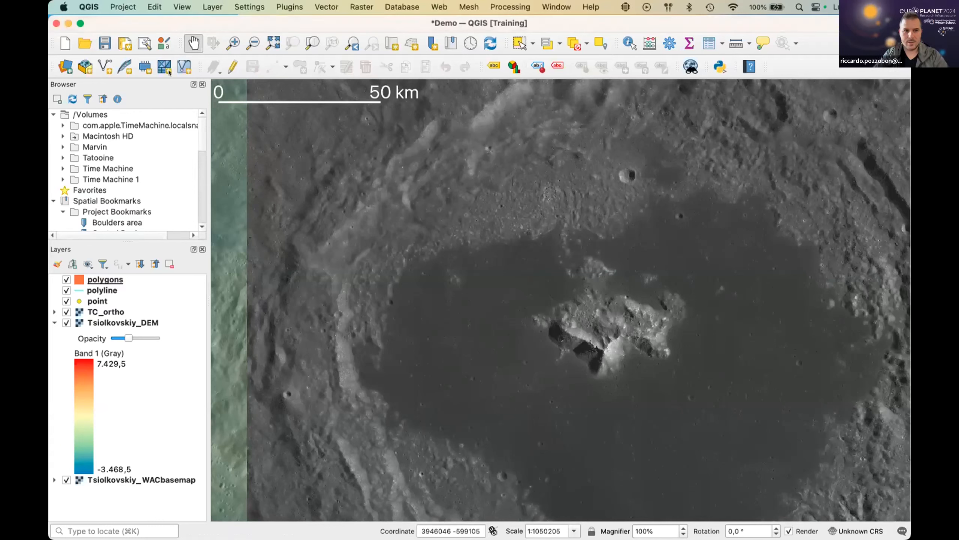
pyautogui.click(118, 277)
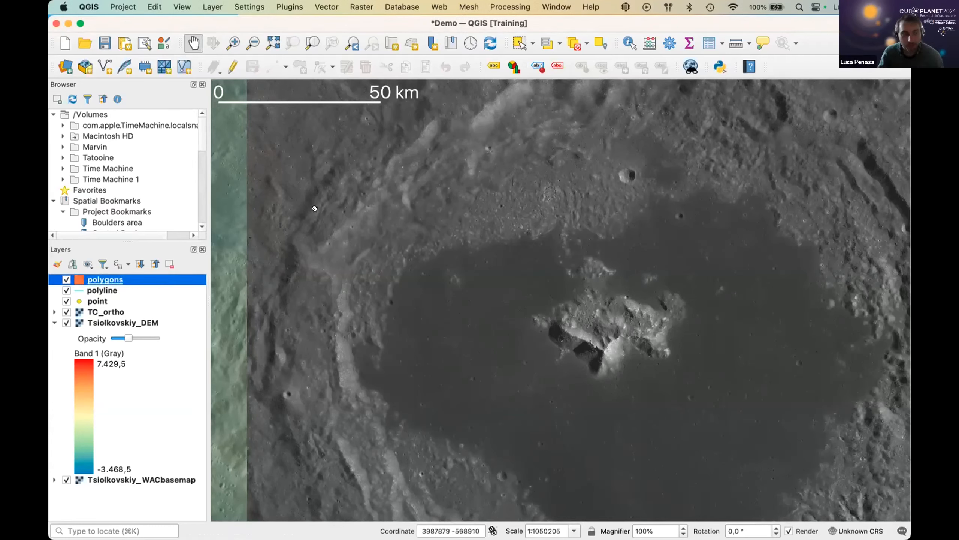
pyautogui.rightClick(90, 277)
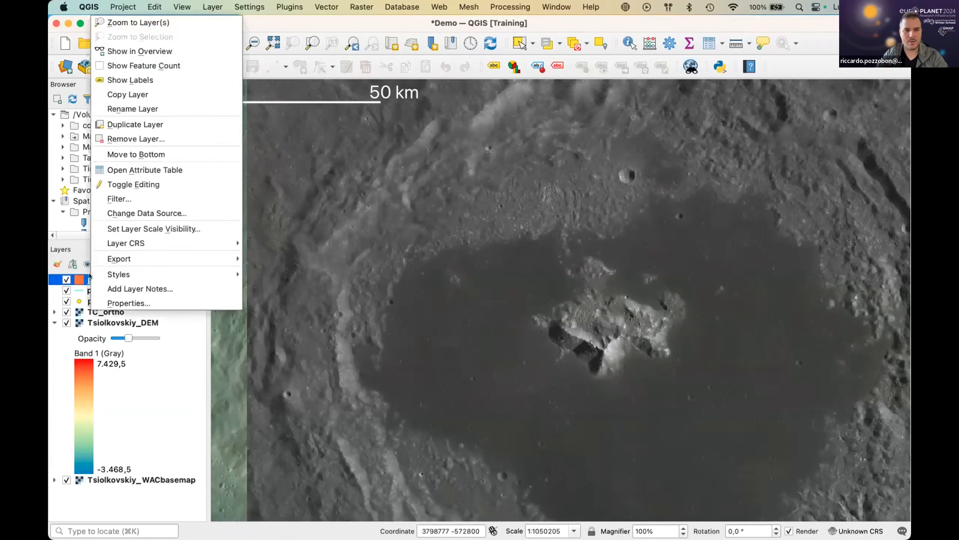
pyautogui.click(145, 138)
pyautogui.click(520, 275)
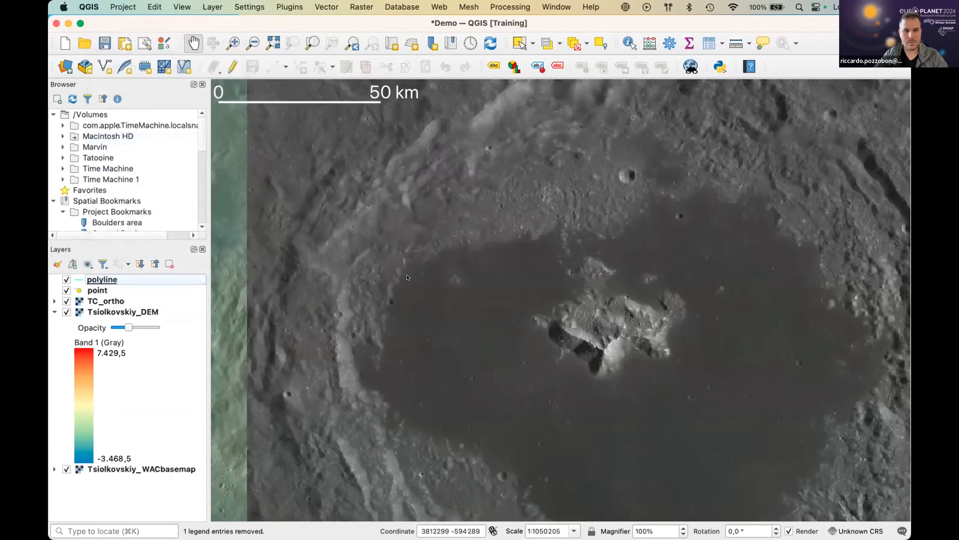
# - Add polygons.shp from the DEMO folder in Finder back to the QGIS project and select the polygons layer
pyautogui.press('super+Tab')
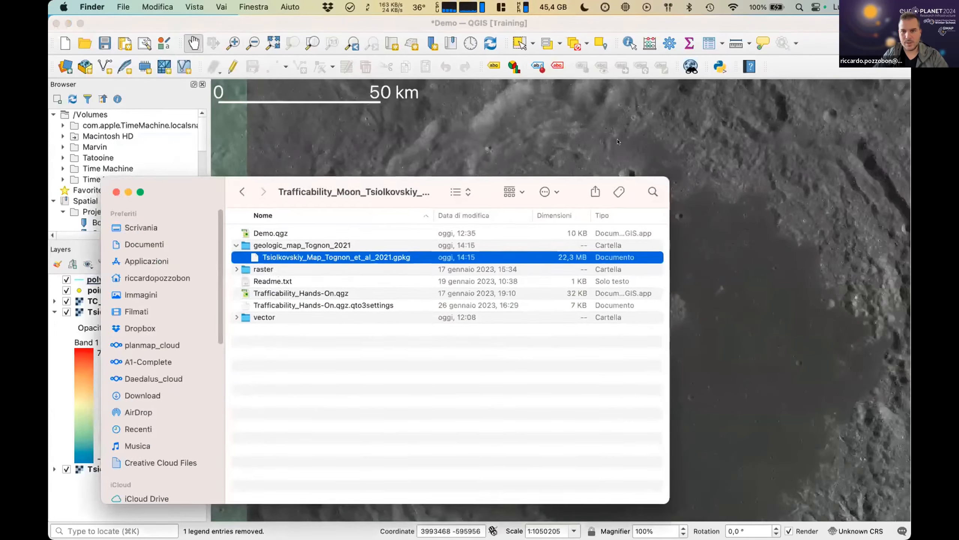
pyautogui.moveTo(618, 142); pyautogui.dragTo(911, 124)
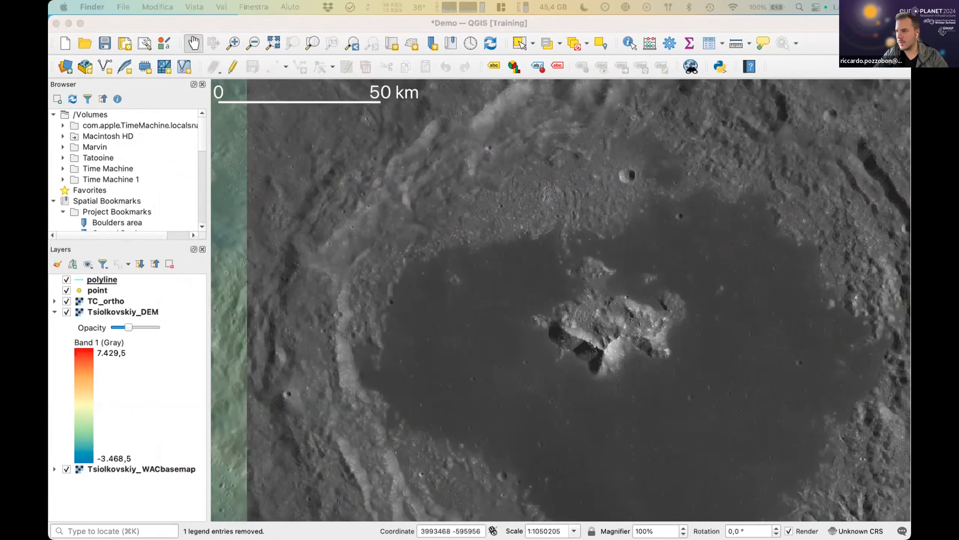
pyautogui.moveTo(910, 121); pyautogui.dragTo(355, 123)
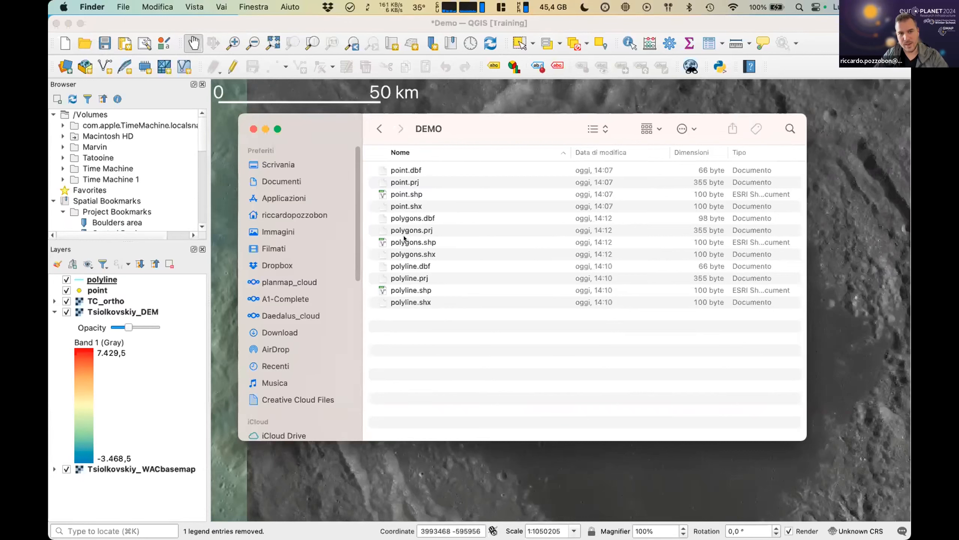
pyautogui.moveTo(406, 242); pyautogui.dragTo(640, 466)
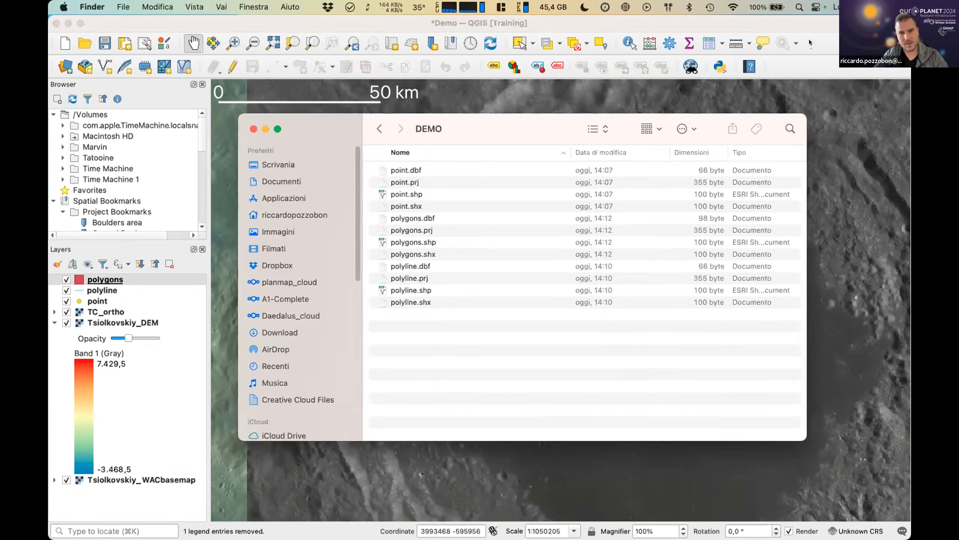
pyautogui.click(88, 284)
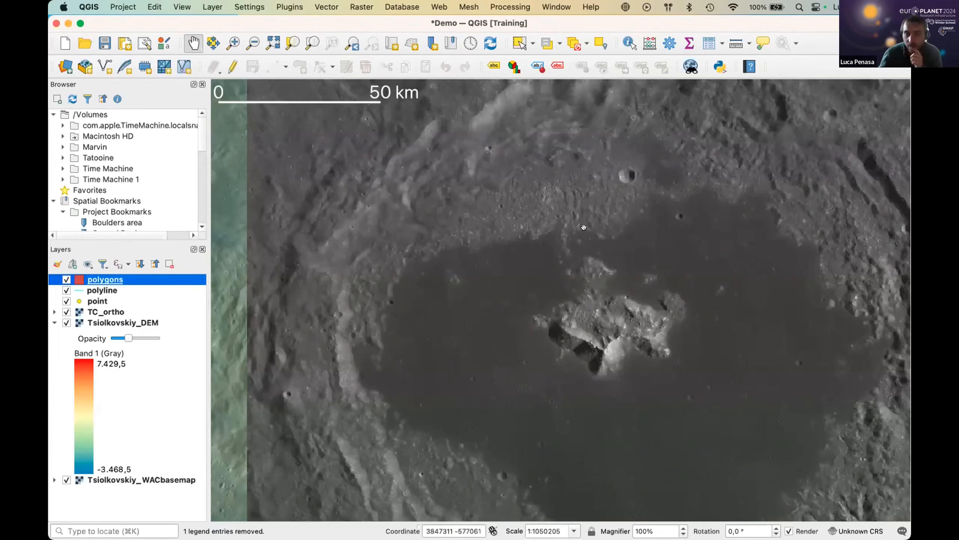
# - Make the point layer the active layer in QGIS
pyautogui.moveTo(565, 251); pyautogui.dragTo(567, 210)
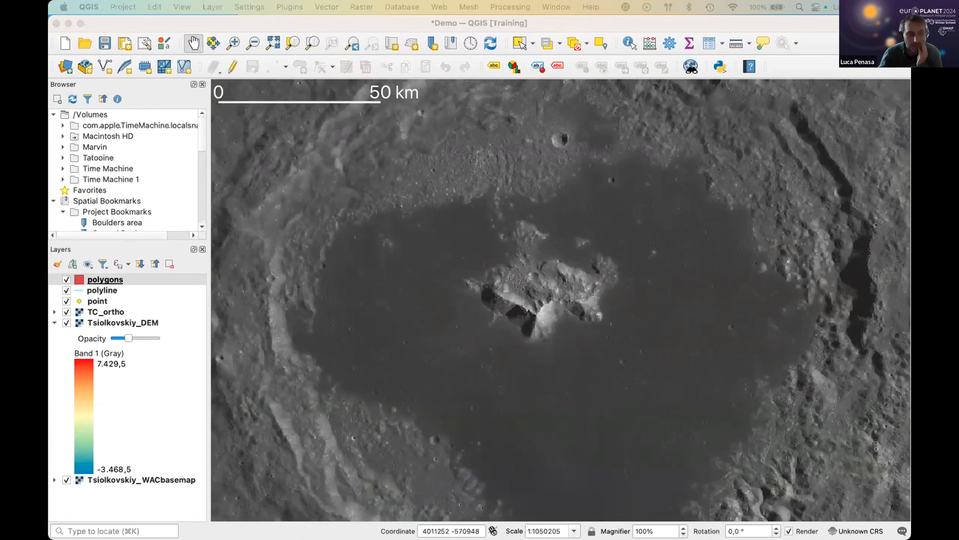
pyautogui.click(167, 28)
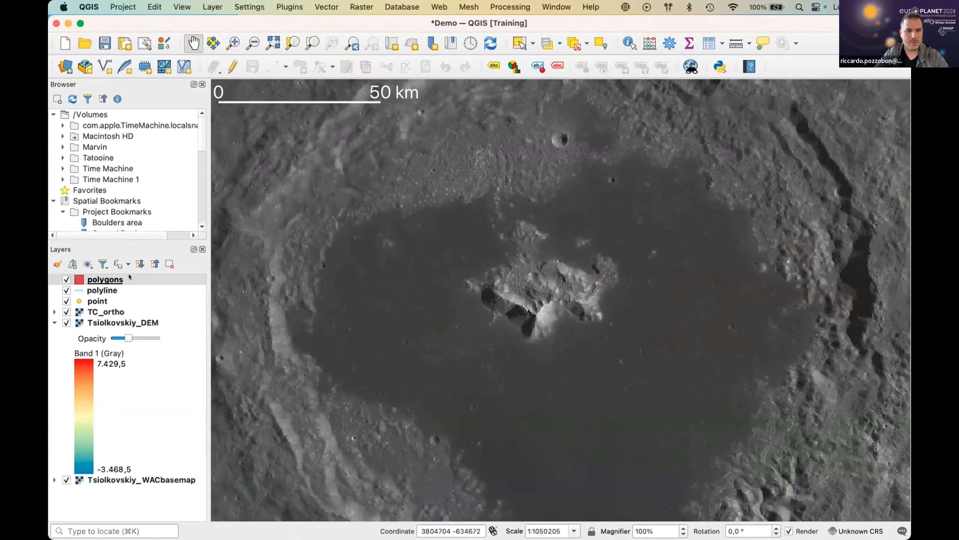
pyautogui.click(100, 301)
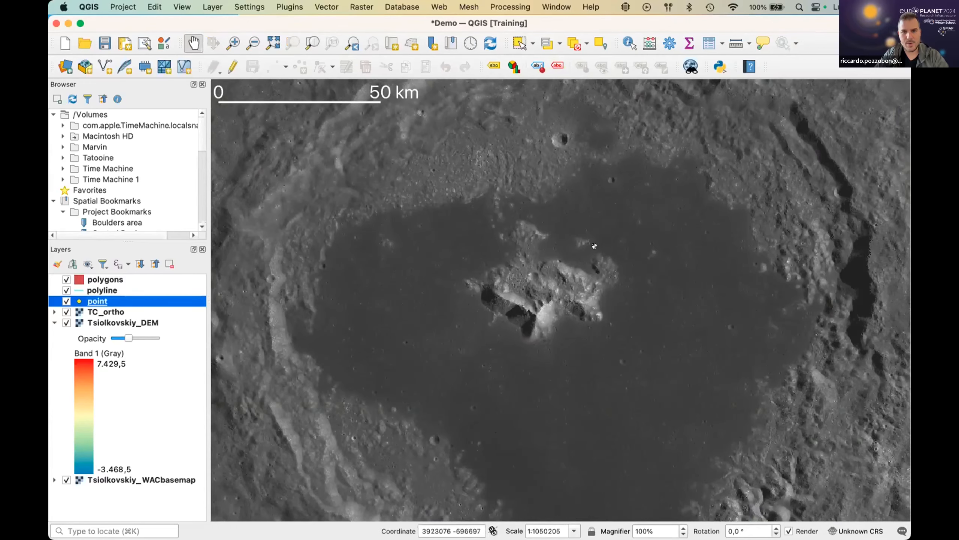
# - Examine the crater's central peak up close, down to the dark shadowed areas and the boulders around them
pyautogui.scroll(1, 592, 247)
pyautogui.scroll(4, 582, 256)
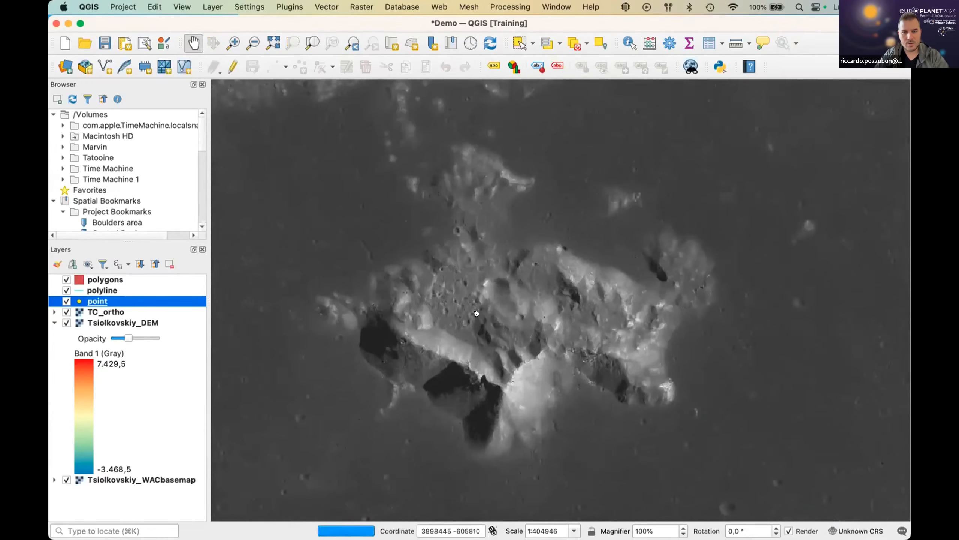
pyautogui.scroll(3, 526, 256)
pyautogui.moveTo(630, 256); pyautogui.dragTo(577, 286)
pyautogui.scroll(3, 582, 293)
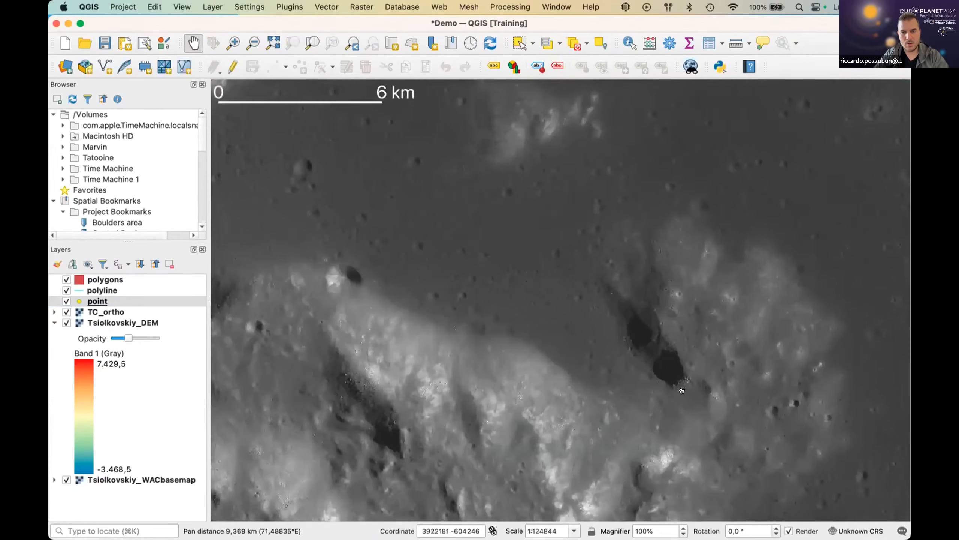
pyautogui.scroll(1, 662, 381)
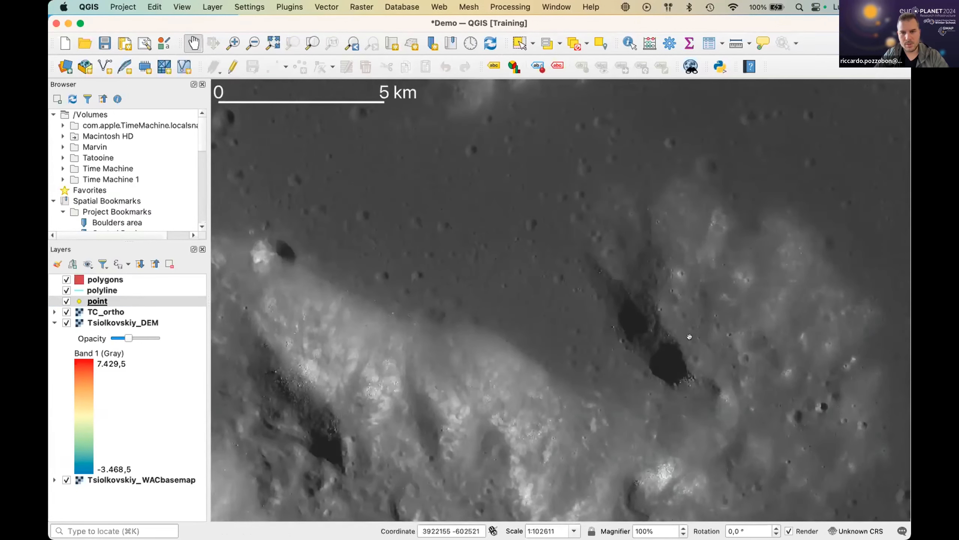
pyautogui.scroll(2, 669, 390)
pyautogui.scroll(2, 665, 396)
pyautogui.moveTo(665, 396); pyautogui.dragTo(680, 345)
pyautogui.scroll(1, 680, 345)
pyautogui.moveTo(563, 317); pyautogui.dragTo(621, 379)
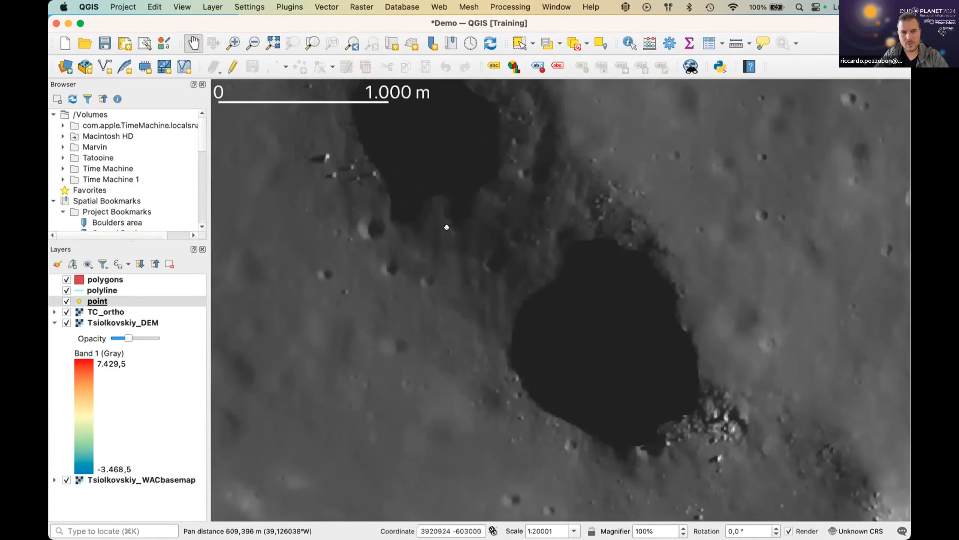
# - Go to the Boulders area project bookmark and center the map on the shadowed areas and nearby boulders
pyautogui.scroll(-3, 122, 189)
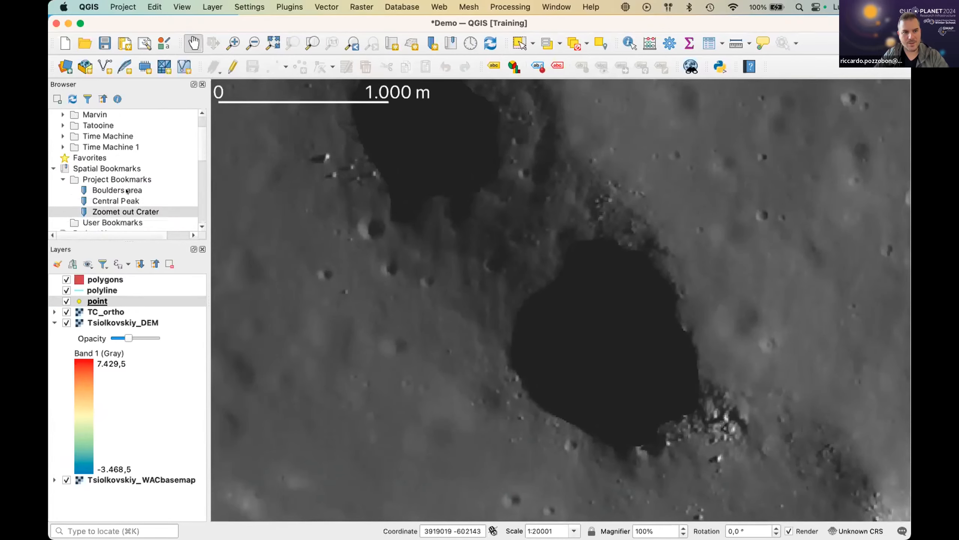
pyautogui.doubleClick(128, 190)
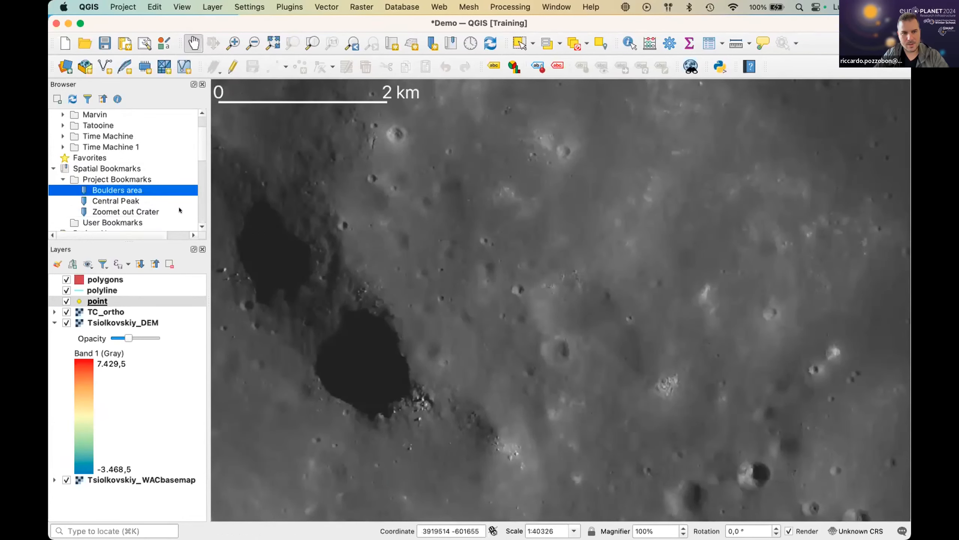
pyautogui.moveTo(394, 392); pyautogui.dragTo(592, 373)
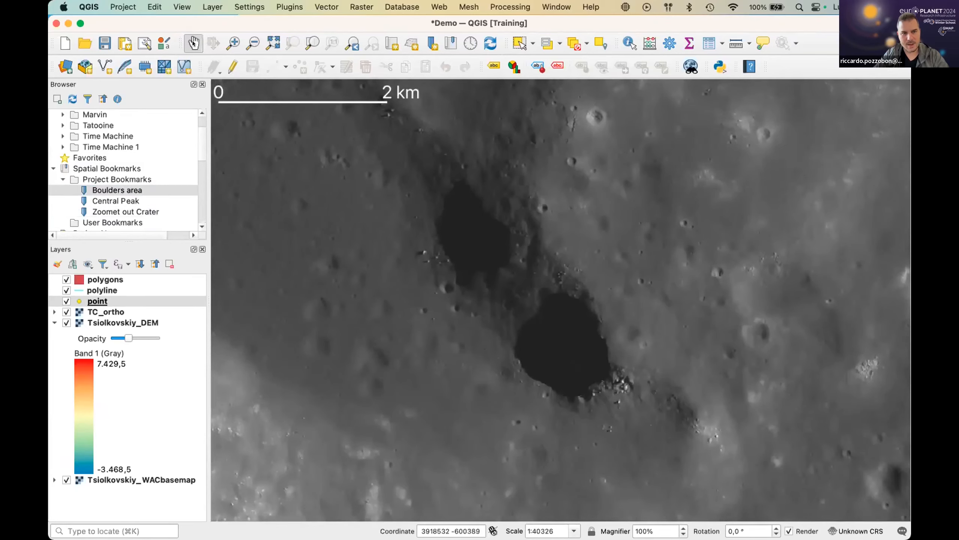
pyautogui.scroll(2, 487, 306)
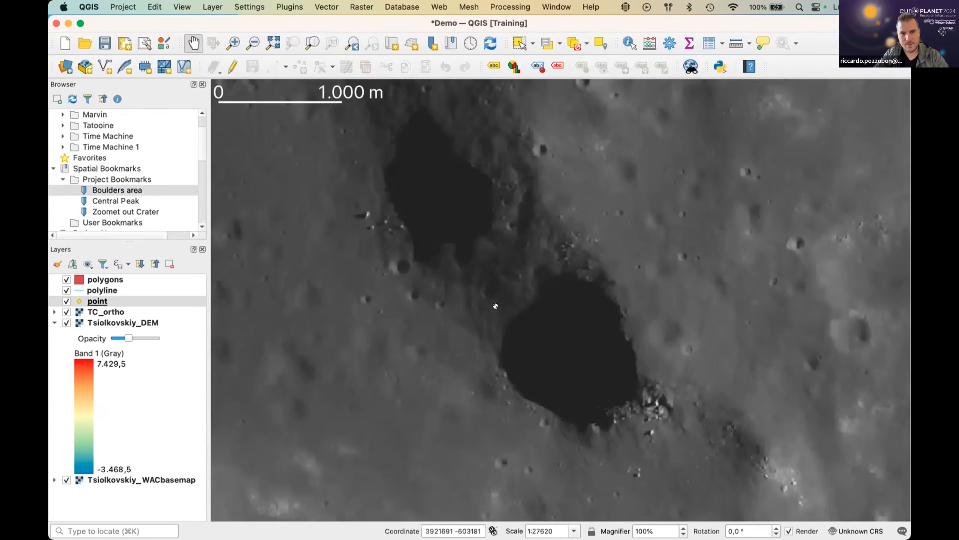
# - Turn on editing for the point layer and activate adding point features beside the upper shadowed area
pyautogui.scroll(2, 449, 236)
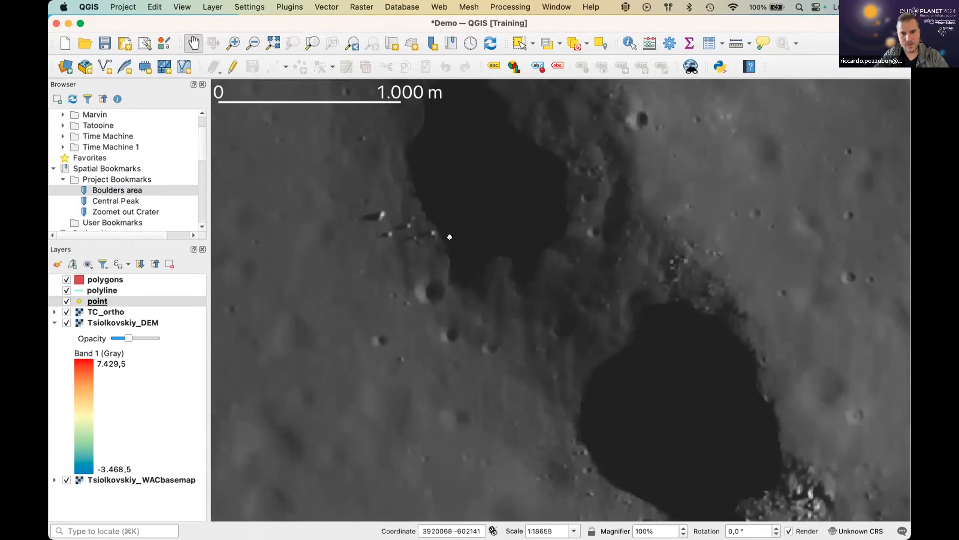
pyautogui.scroll(1, 450, 236)
pyautogui.moveTo(353, 222); pyautogui.dragTo(399, 260)
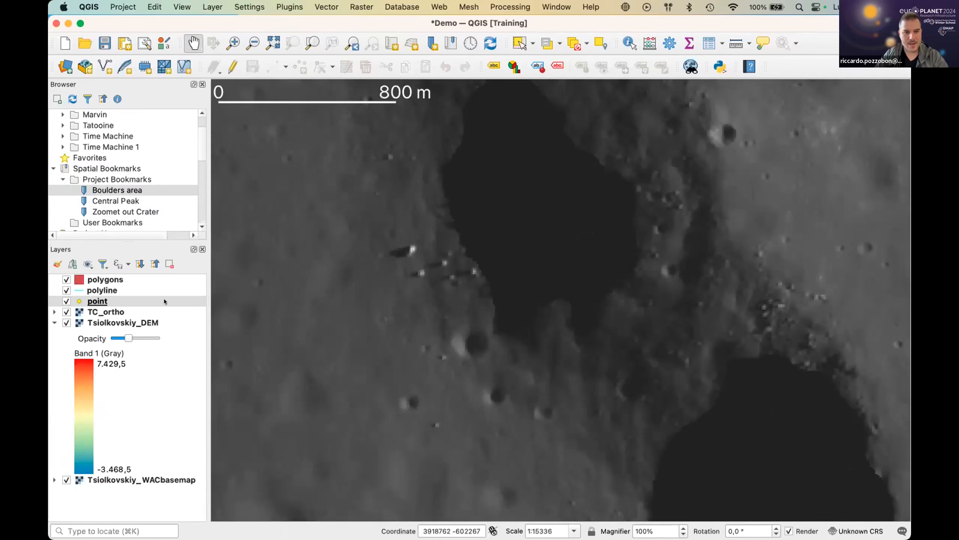
pyautogui.click(129, 301)
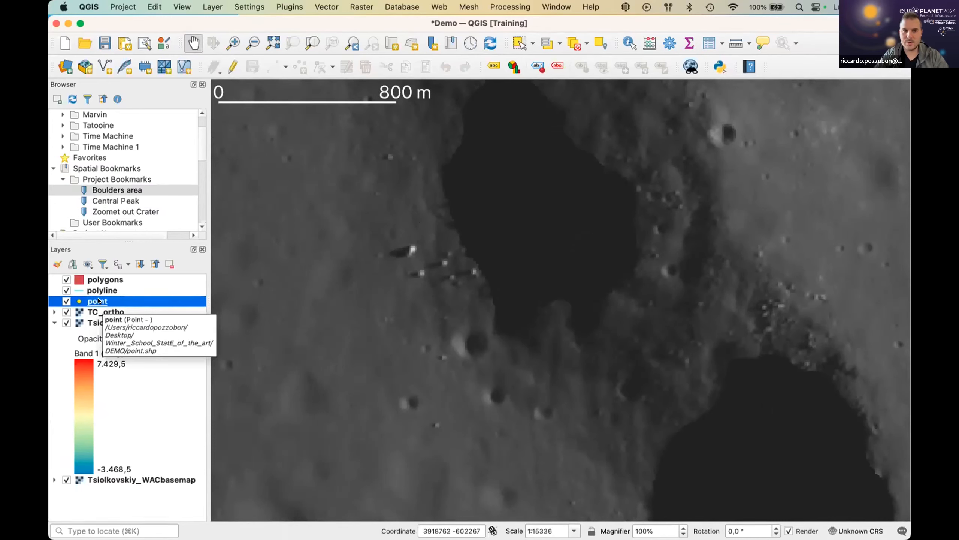
pyautogui.rightClick(130, 301)
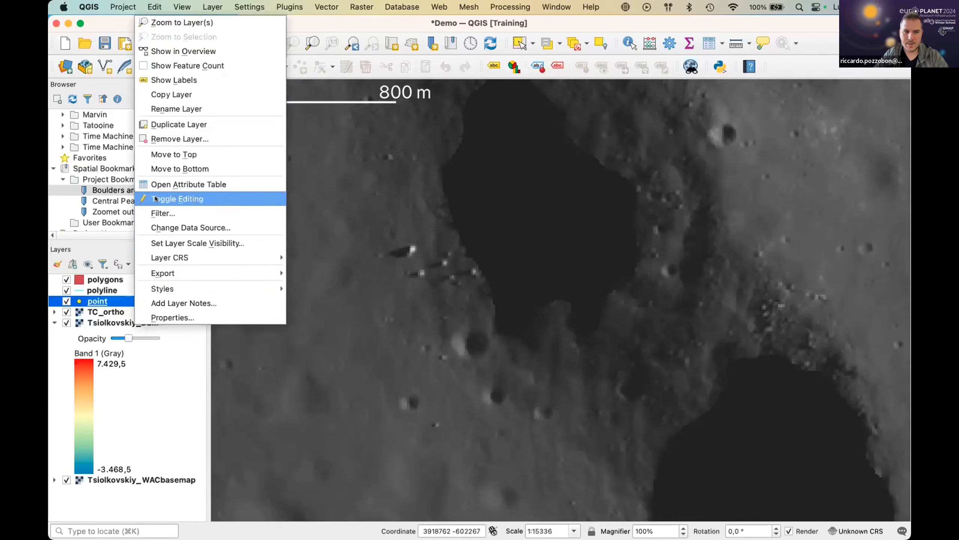
pyautogui.click(300, 23)
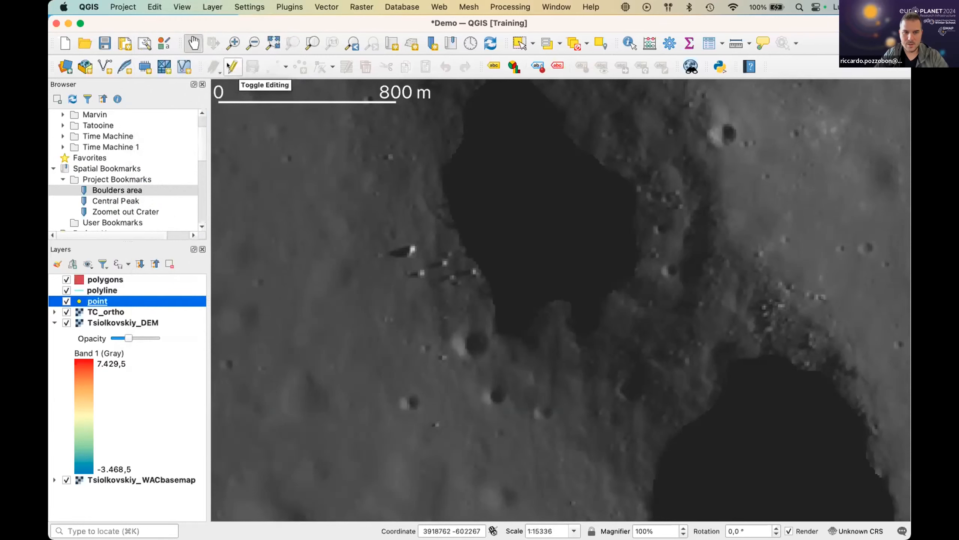
pyautogui.click(229, 67)
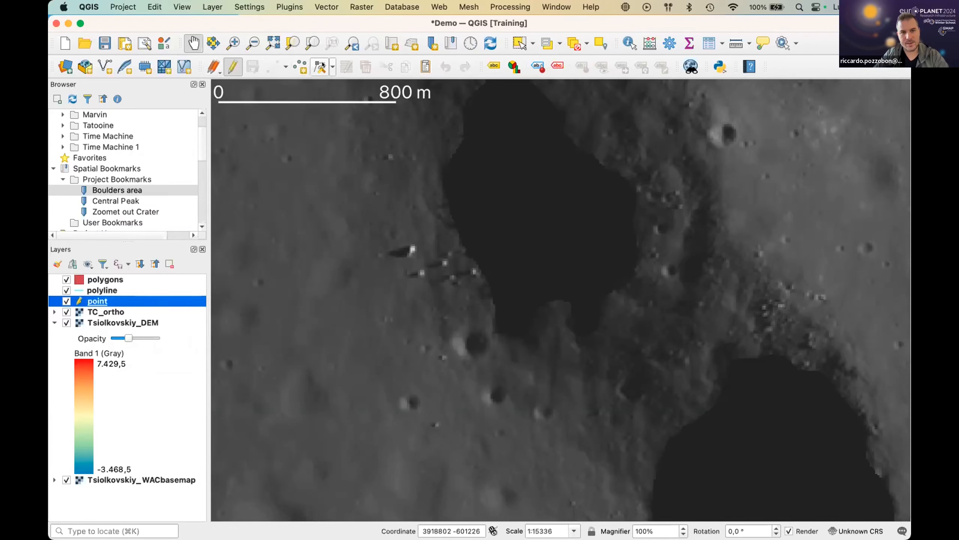
pyautogui.click(233, 65)
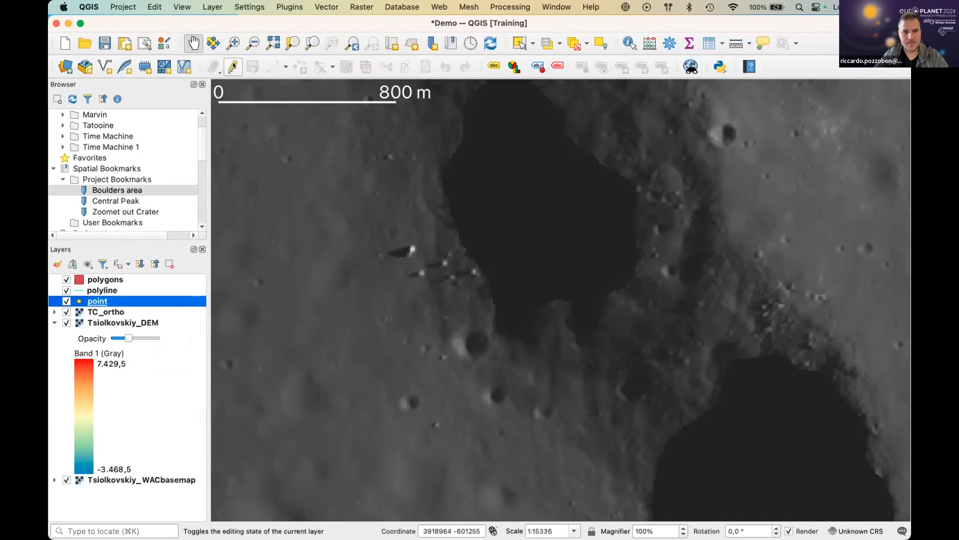
pyautogui.click(234, 65)
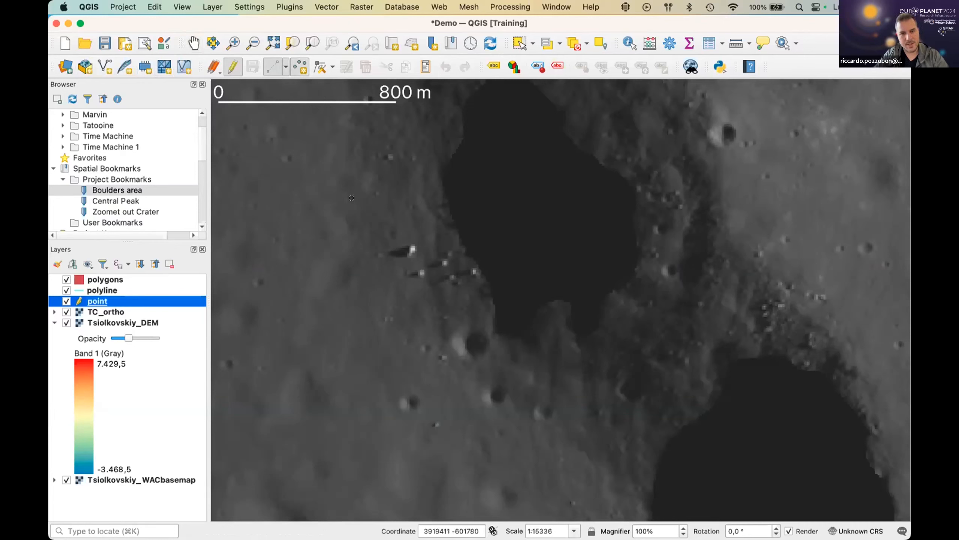
# - Digitize four points on the bright boulders just west of the upper shadowed area, leaving their id attributes empty
pyautogui.click(408, 246)
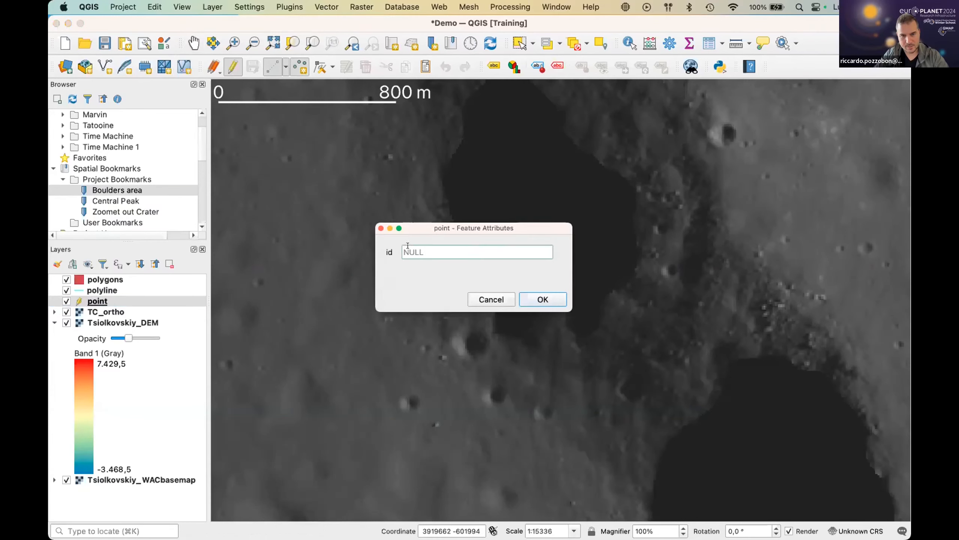
pyautogui.click(525, 295)
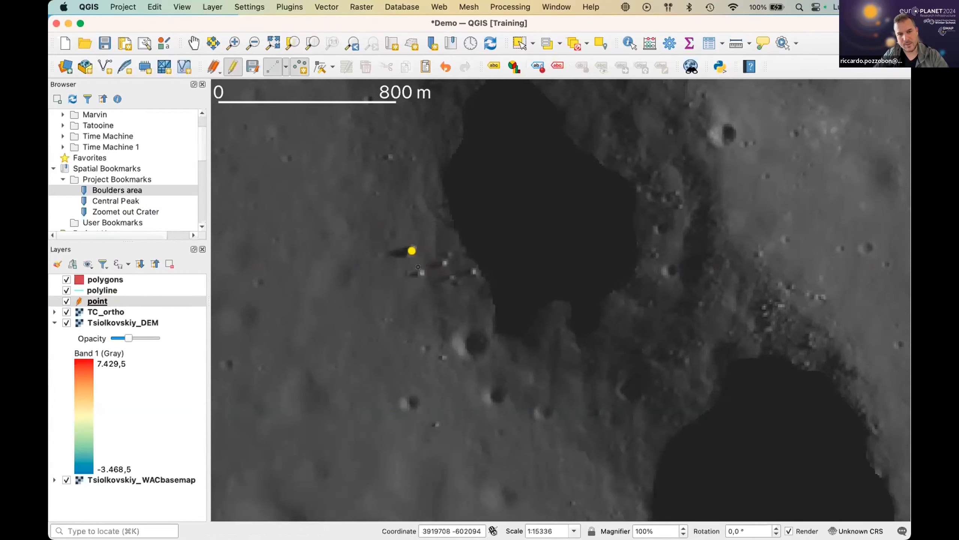
pyautogui.click(396, 252)
pyautogui.click(542, 309)
pyautogui.click(445, 263)
pyautogui.click(540, 320)
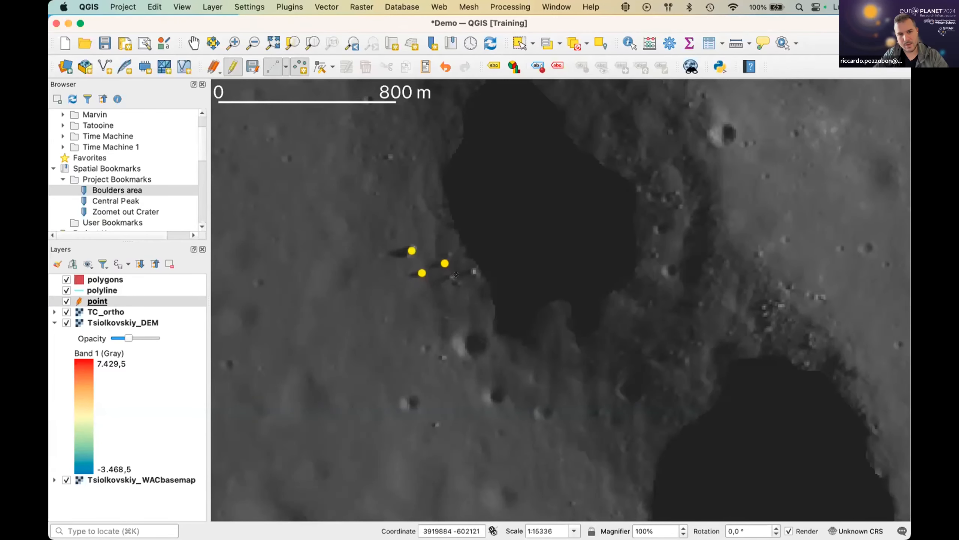
pyautogui.click(446, 274)
pyautogui.click(533, 333)
# - Open the point layer's attribute table and select its rows one by one to match each record to its point on the map
pyautogui.rightClick(98, 301)
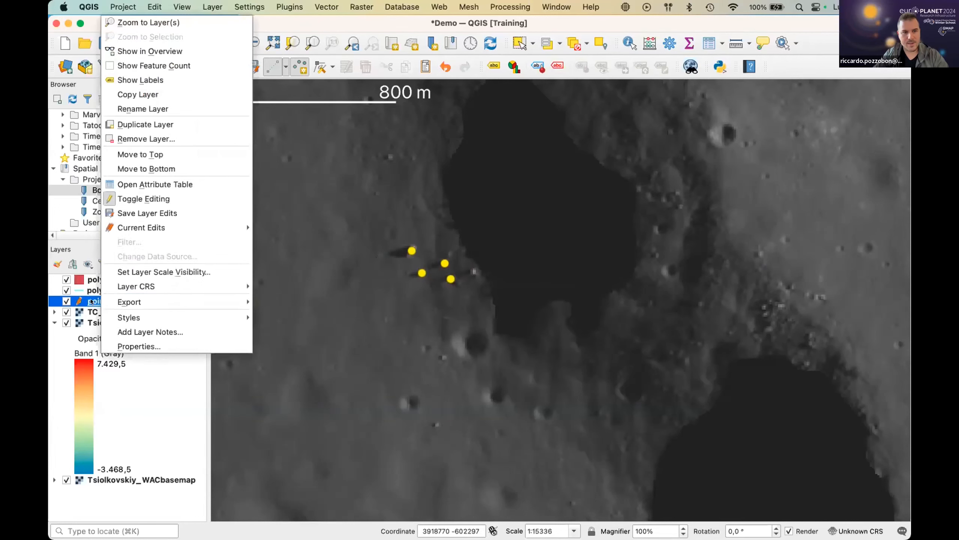
pyautogui.click(175, 184)
pyautogui.moveTo(338, 135); pyautogui.dragTo(544, 81)
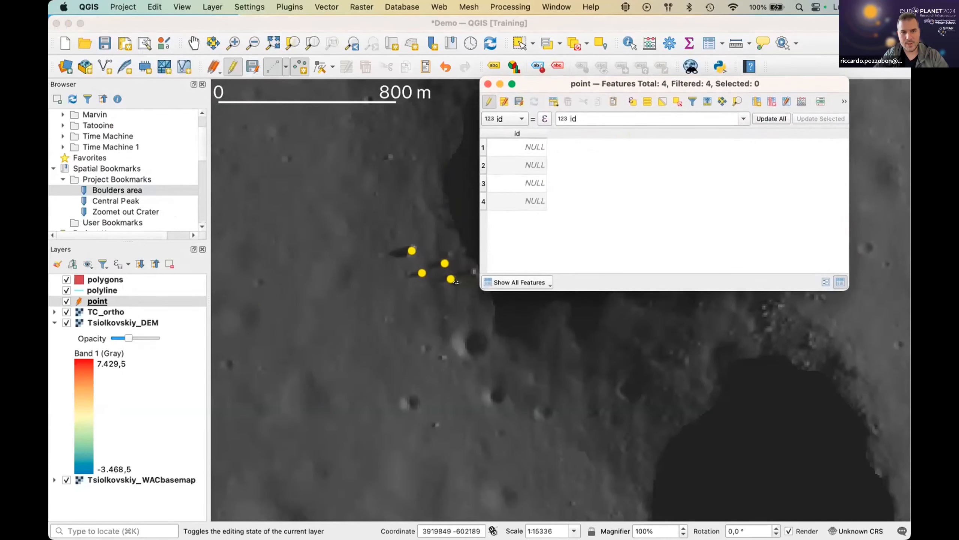
pyautogui.click(483, 145)
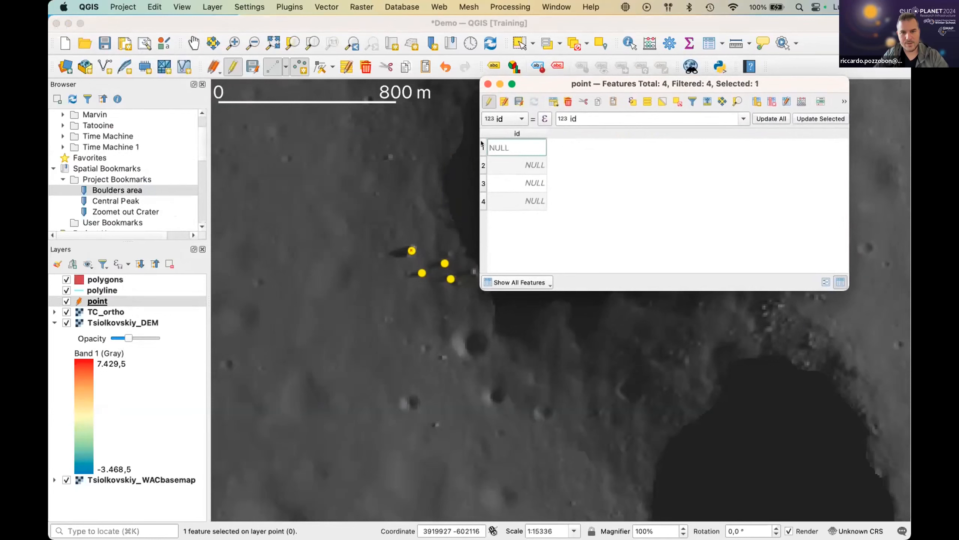
pyautogui.press('Down')
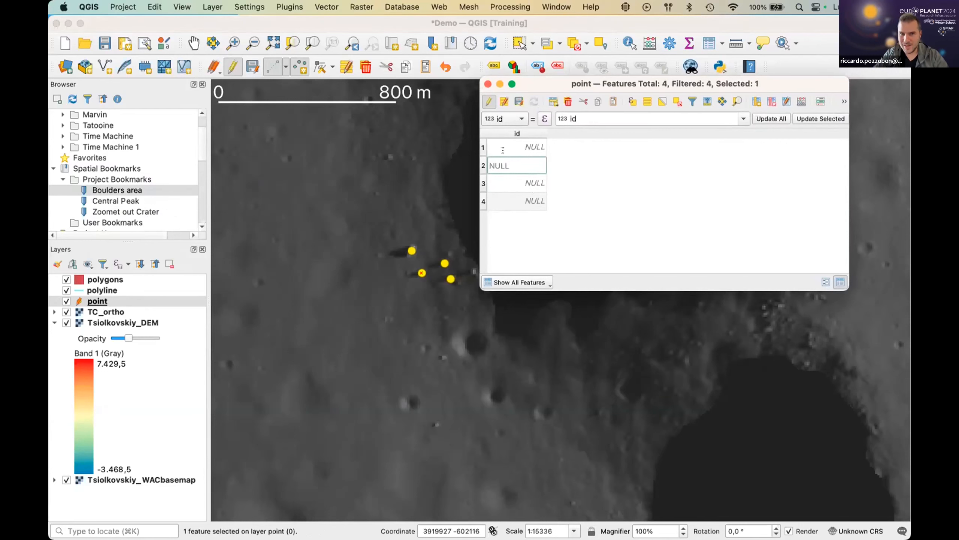
pyautogui.click(482, 147)
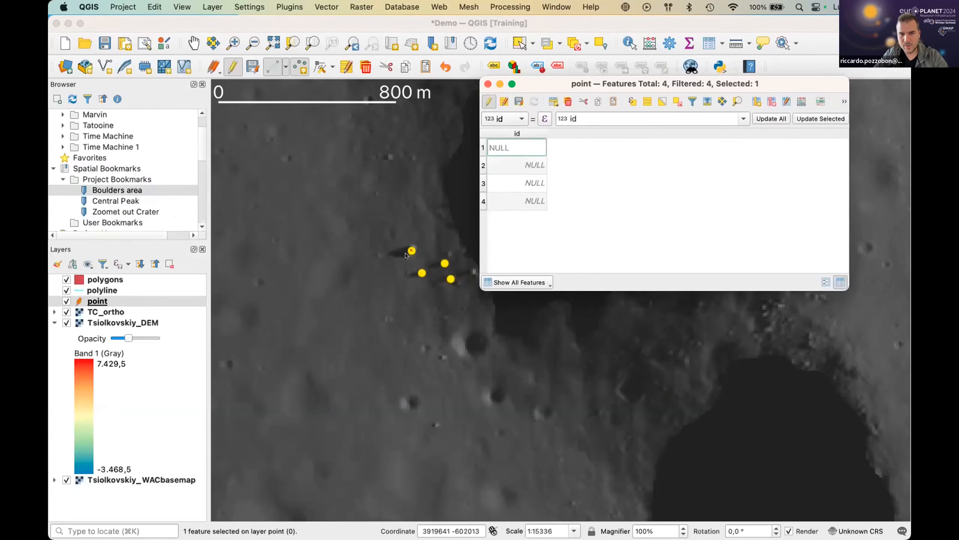
pyautogui.click(481, 165)
pyautogui.click(480, 180)
pyautogui.click(477, 197)
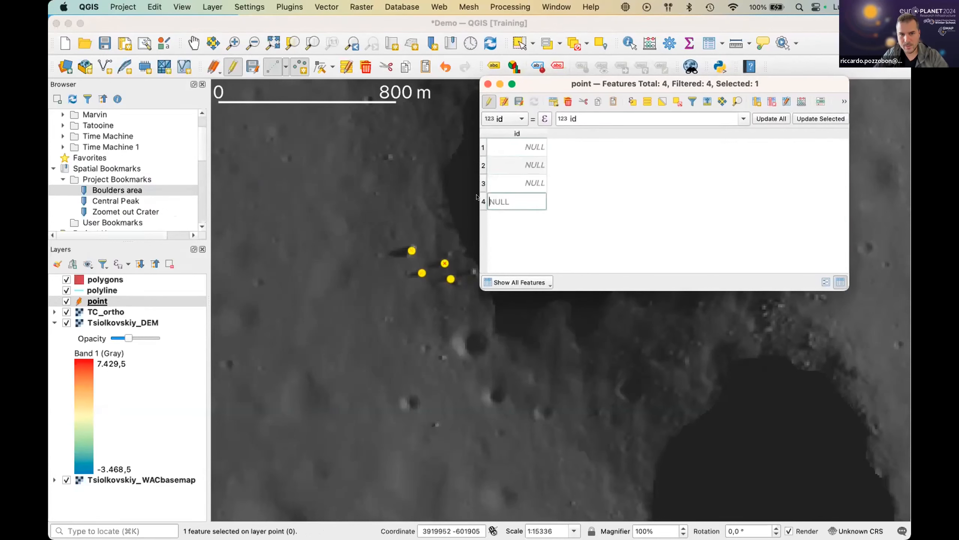
# - Stop editing the point layer and save its changes
pyautogui.click(487, 101)
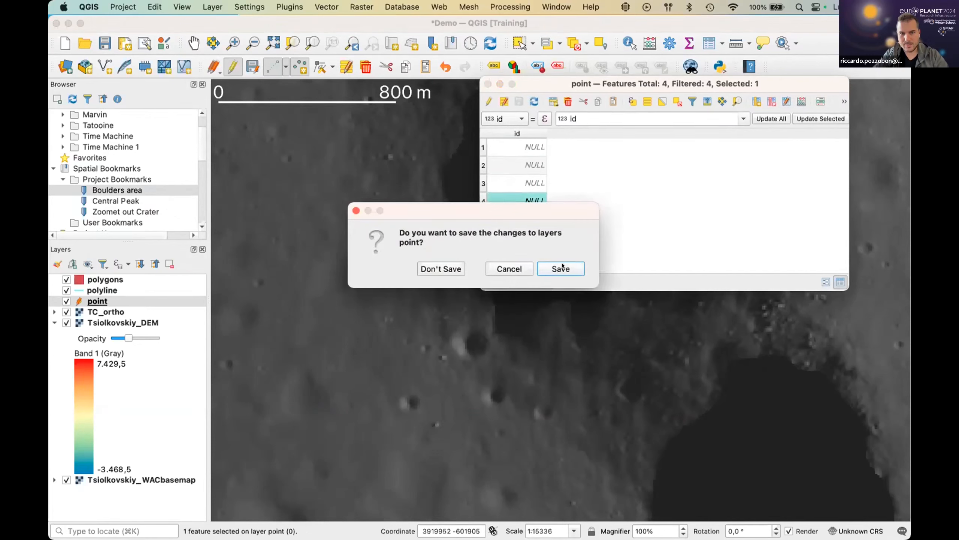
pyautogui.click(502, 268)
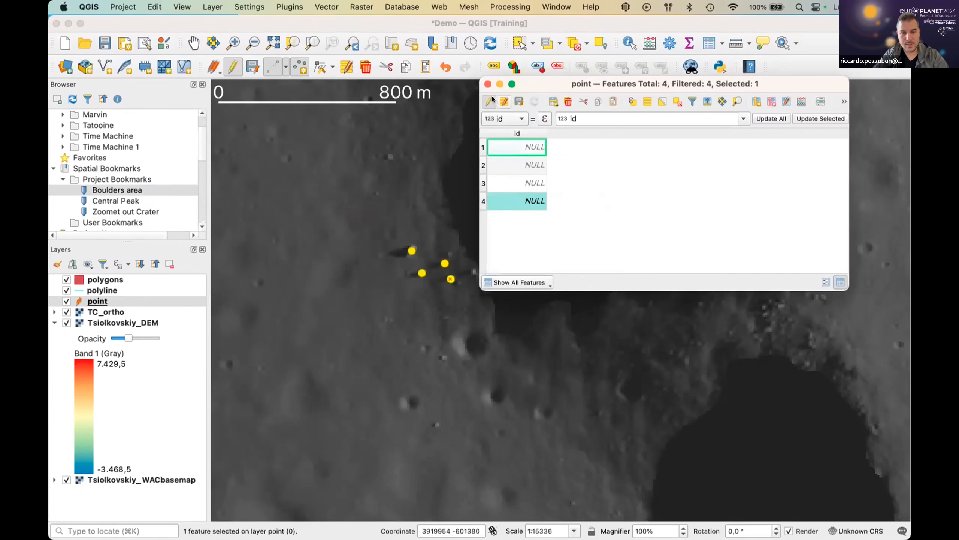
pyautogui.click(228, 65)
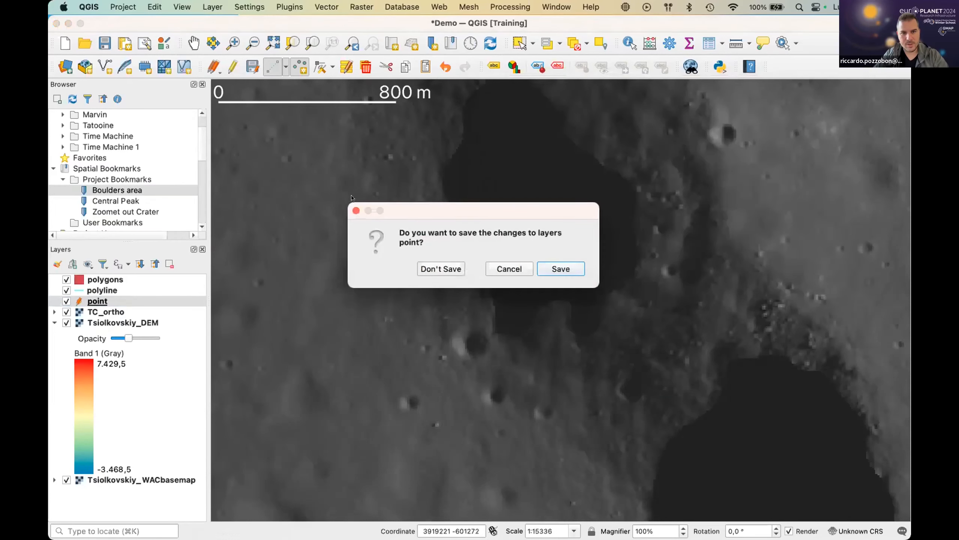
pyautogui.moveTo(462, 205); pyautogui.dragTo(486, 127)
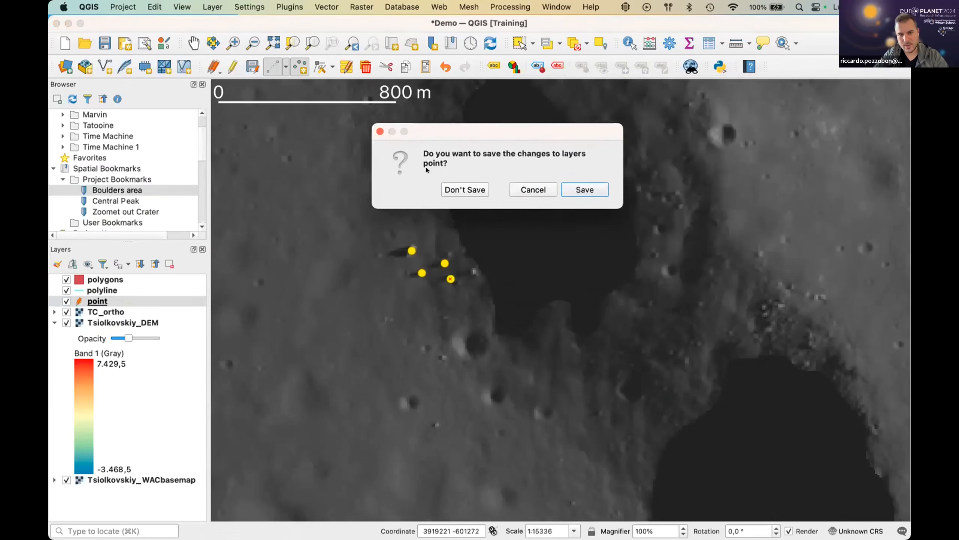
pyautogui.click(591, 189)
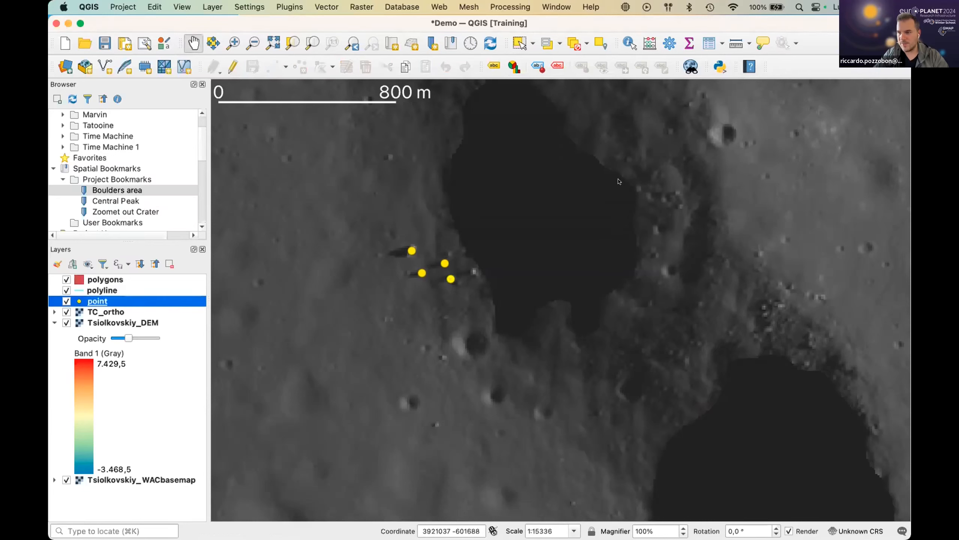
# - Switch to Finder and check the modification date of point.shp in the DEMO folder
pyautogui.press('super+Tab')
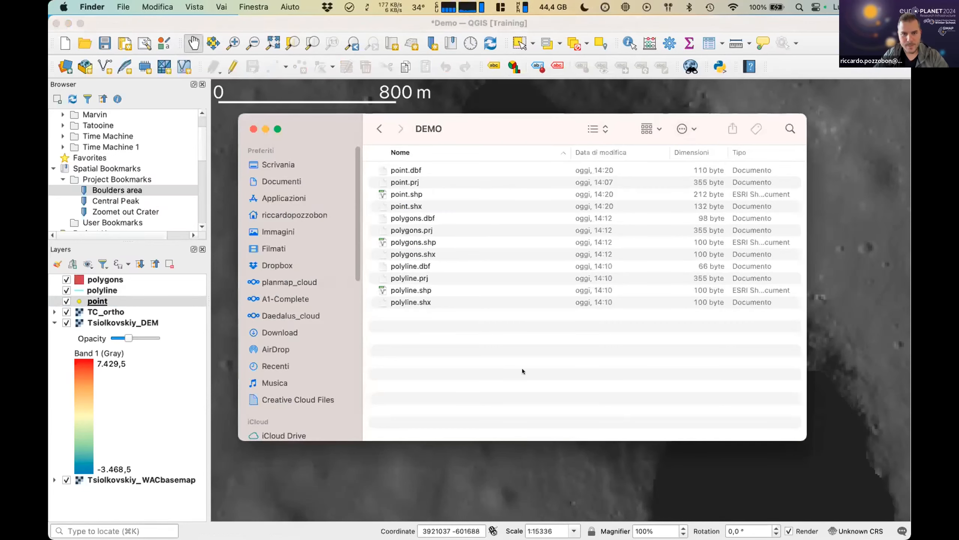
pyautogui.click(418, 192)
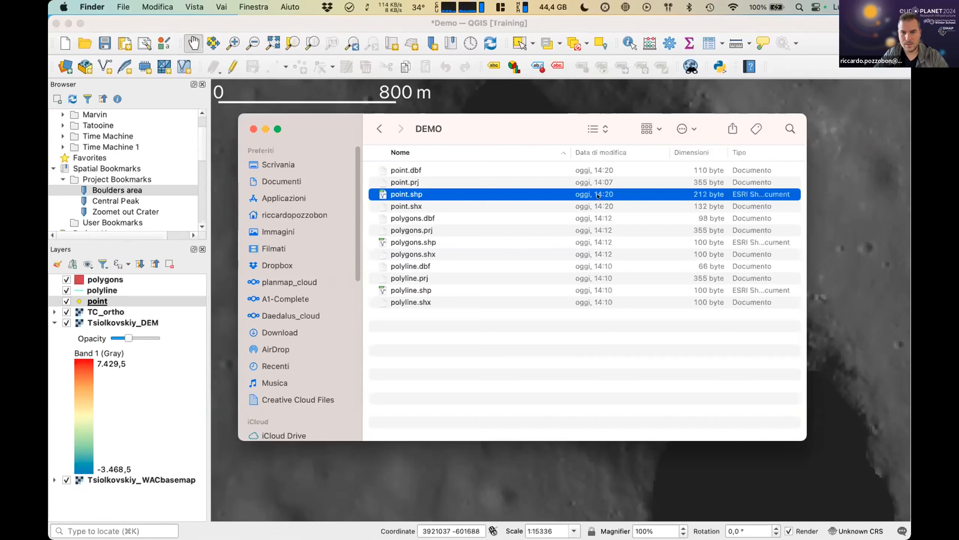
pyautogui.click(801, 26)
pyautogui.moveTo(440, 246); pyautogui.dragTo(474, 271)
pyautogui.click(97, 301)
pyautogui.rightClick(97, 301)
pyautogui.click(94, 302)
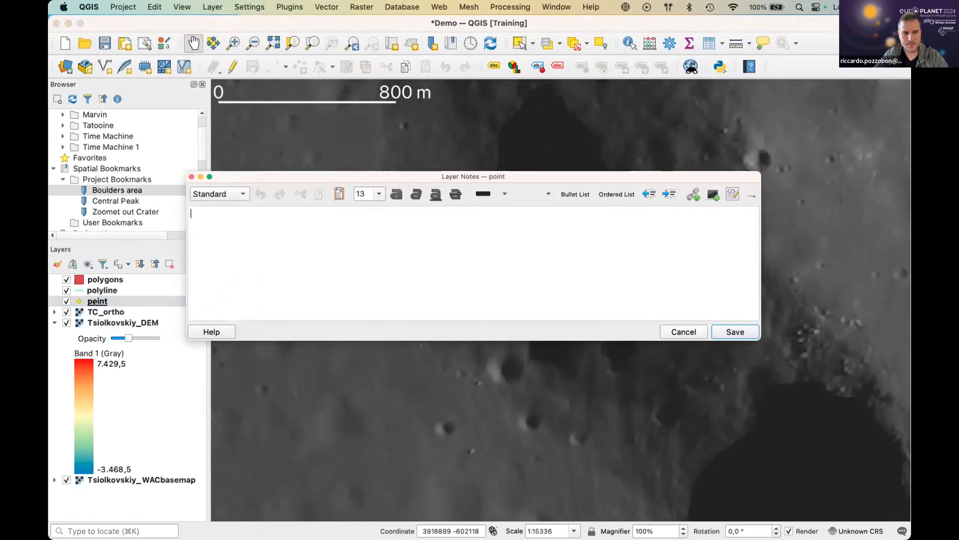
pyautogui.click(190, 177)
# - Open the point layer's attribute table in QGIS and place it beside the digitized points
pyautogui.rightClick(91, 299)
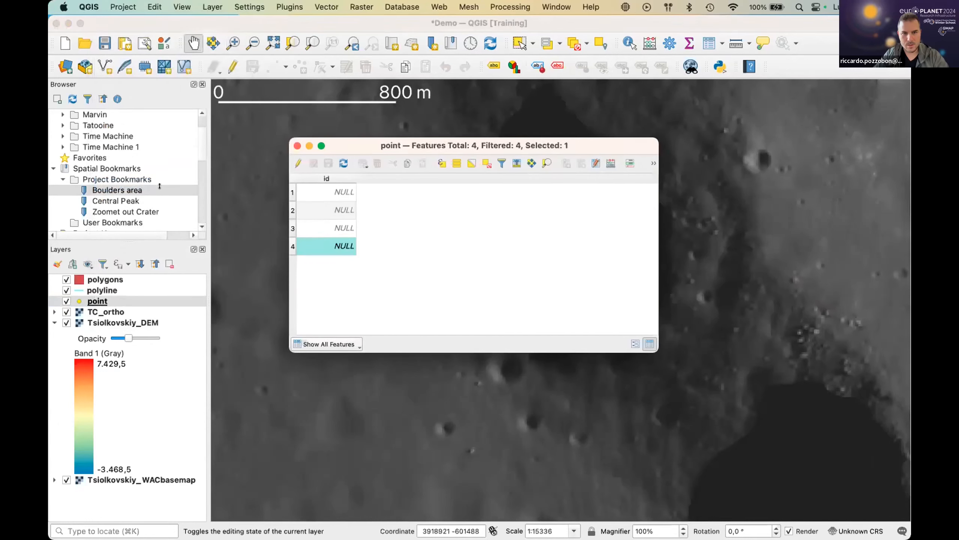
pyautogui.moveTo(359, 145); pyautogui.dragTo(588, 130)
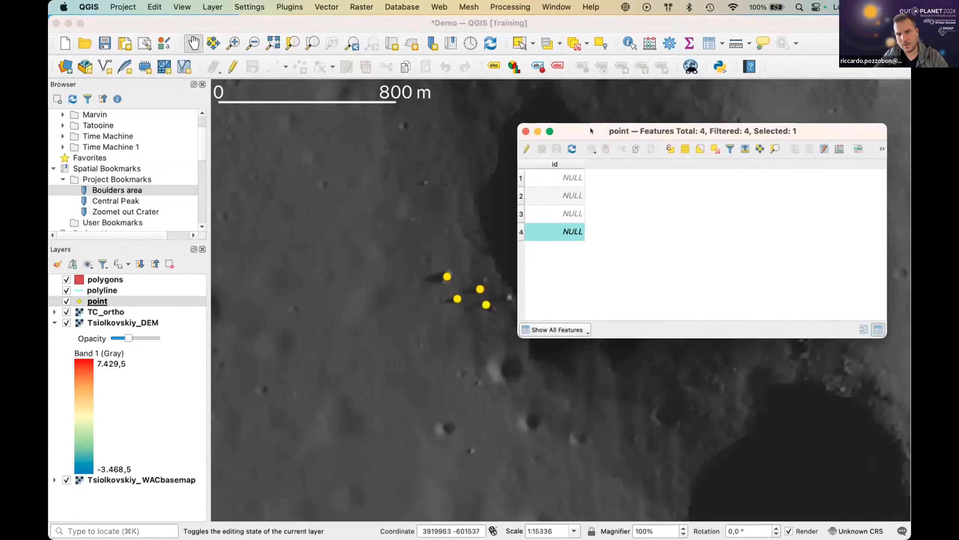
pyautogui.moveTo(590, 127); pyautogui.dragTo(603, 129)
pyautogui.click(578, 177)
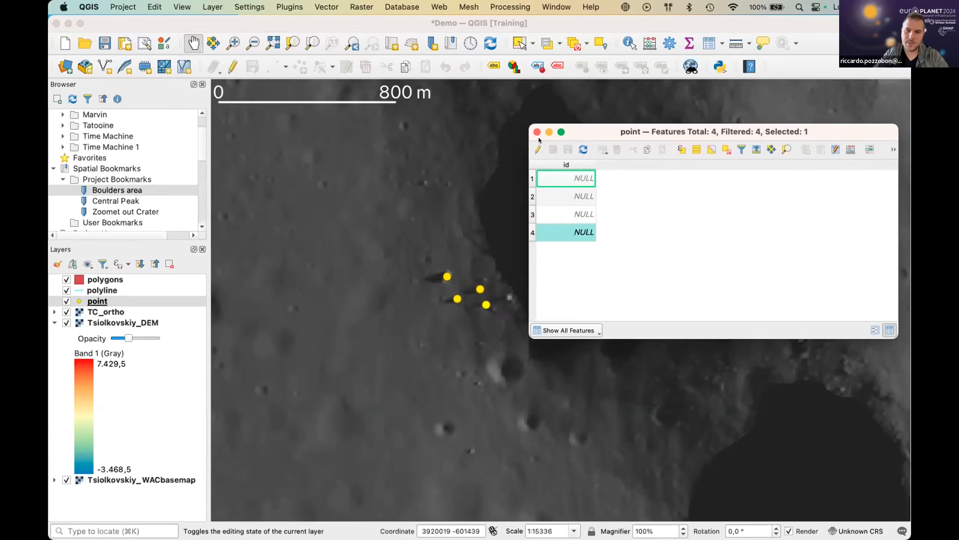
# - Number the four point records 1, 2, 3 and 4 in the id field and save the layer edits
pyautogui.click(537, 149)
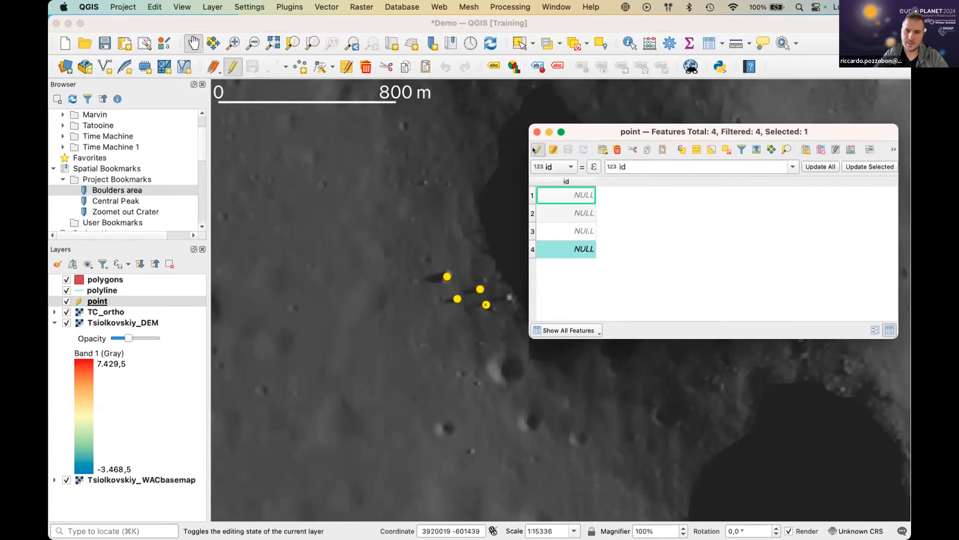
pyautogui.doubleClick(580, 190)
pyautogui.write('1')
pyautogui.doubleClick(578, 208)
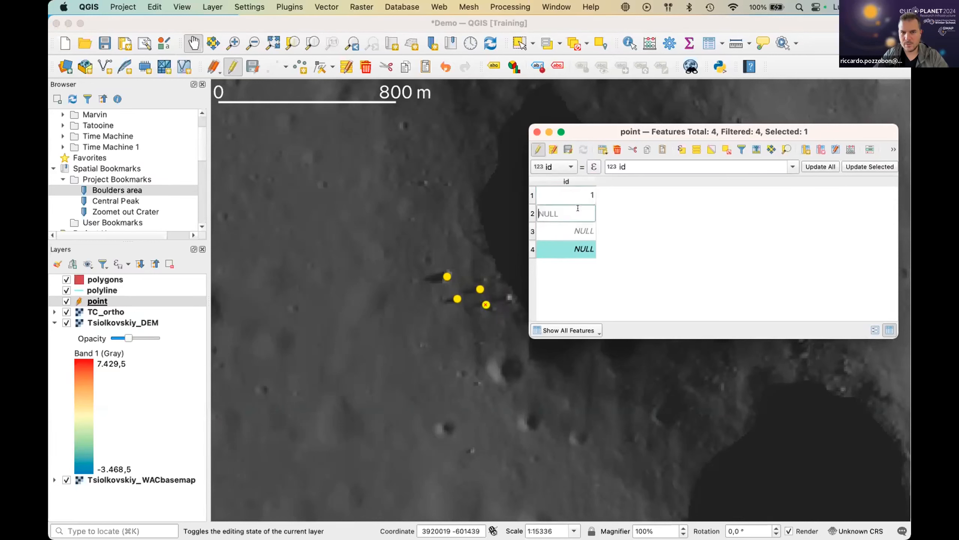
pyautogui.write('2')
pyautogui.doubleClick(572, 229)
pyautogui.write('3')
pyautogui.doubleClick(573, 251)
pyautogui.write('4')
pyautogui.press('Return')
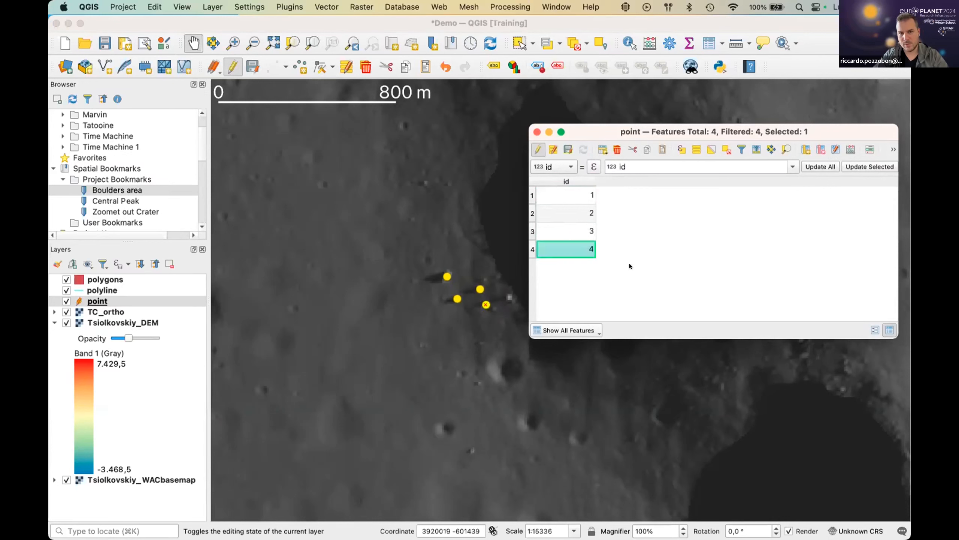
pyautogui.click(538, 149)
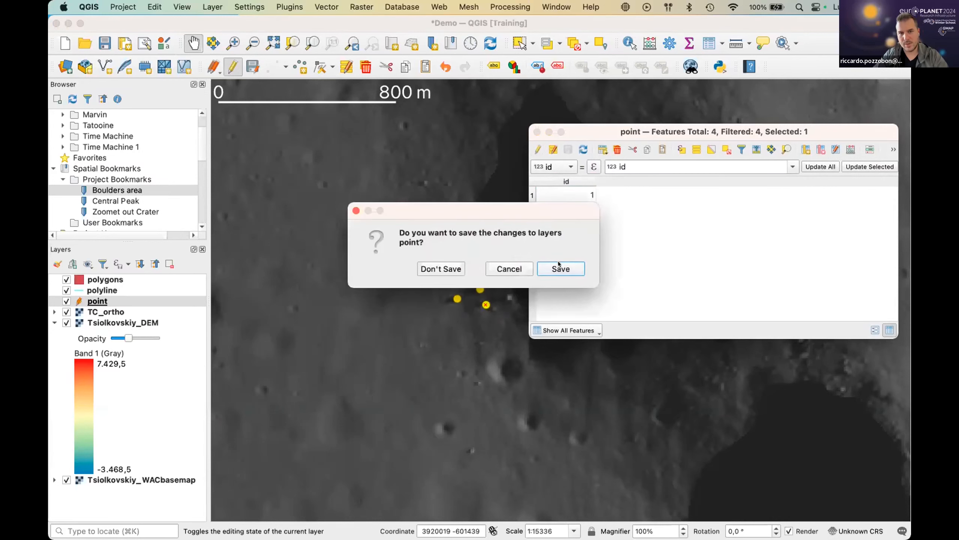
pyautogui.click(558, 261)
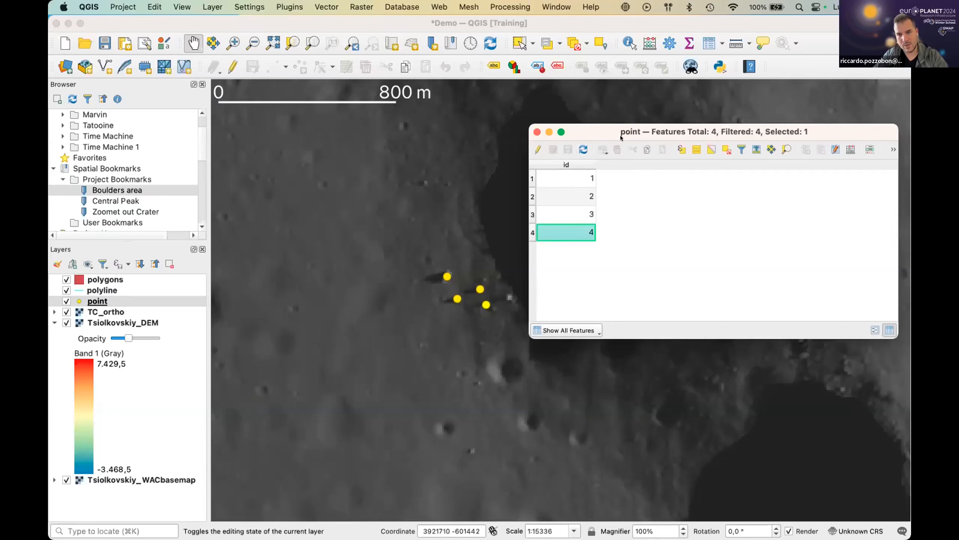
# - Enable editing of the point layer from its attribute table and start a new field named boulder
pyautogui.click(535, 148)
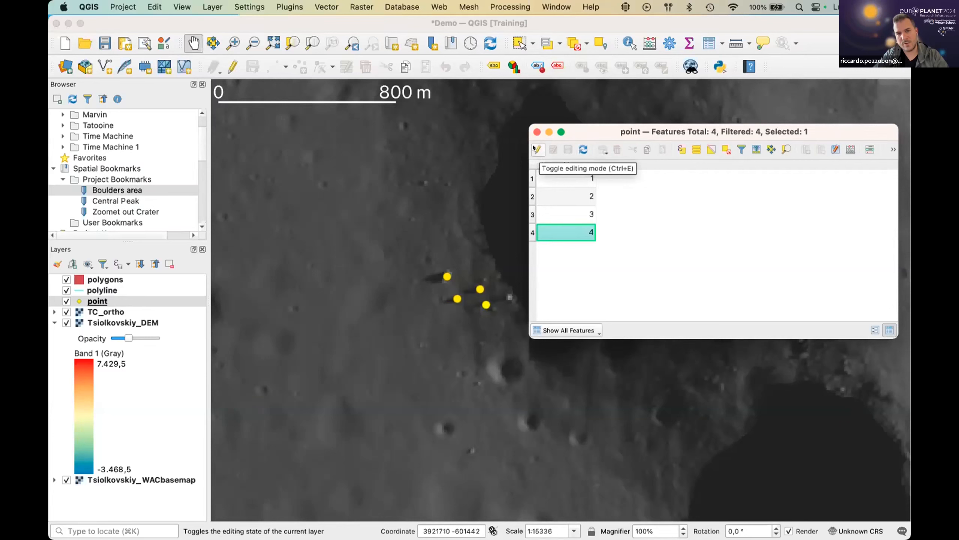
pyautogui.click(534, 148)
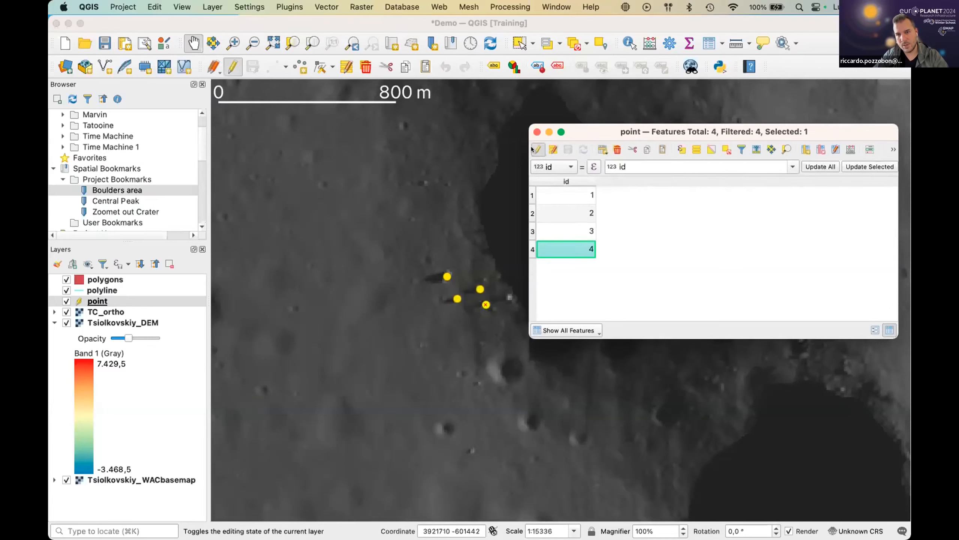
pyautogui.click(802, 148)
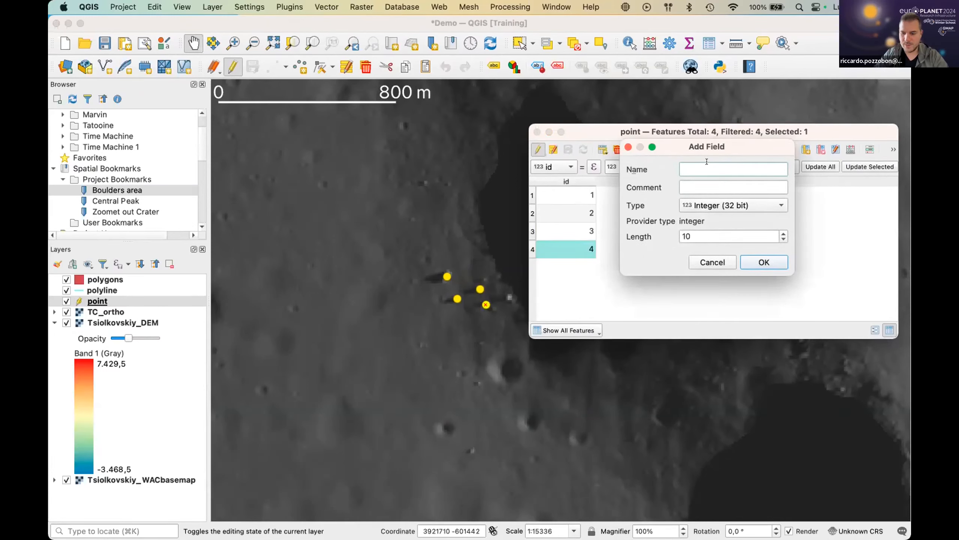
pyautogui.write('boulder ty')
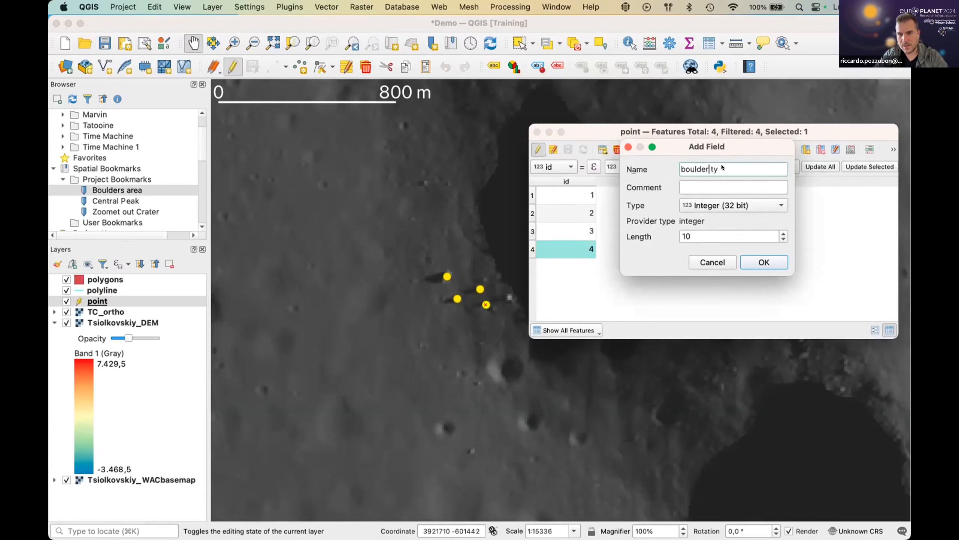
pyautogui.press('Left')
pyautogui.press('Left')
pyautogui.press('Left')
pyautogui.press('BackSpace')
pyautogui.write('r')
pyautogui.press('Right')
pyautogui.press('Right')
pyautogui.press('Right')
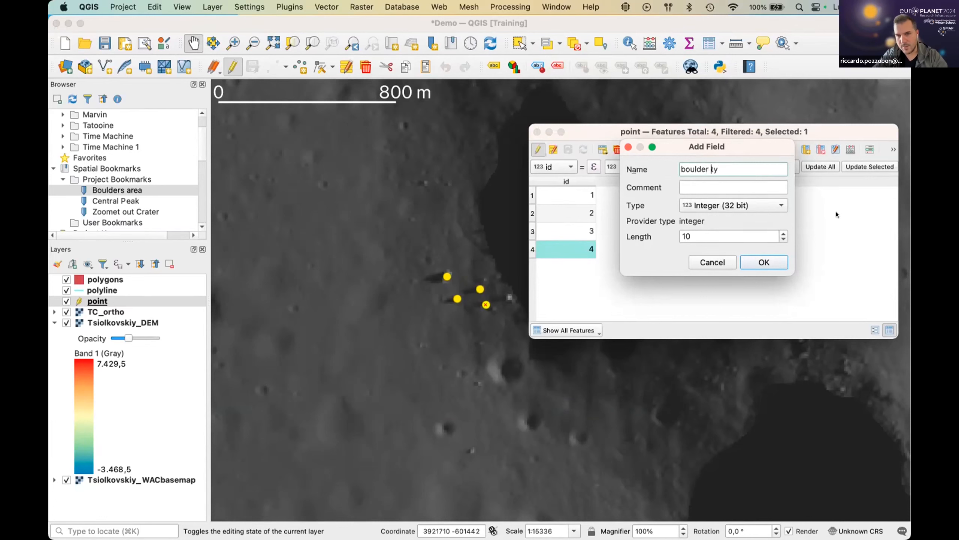
pyautogui.press('BackSpace')
pyautogui.press('BackSpace')
pyautogui.press('BackSpace')
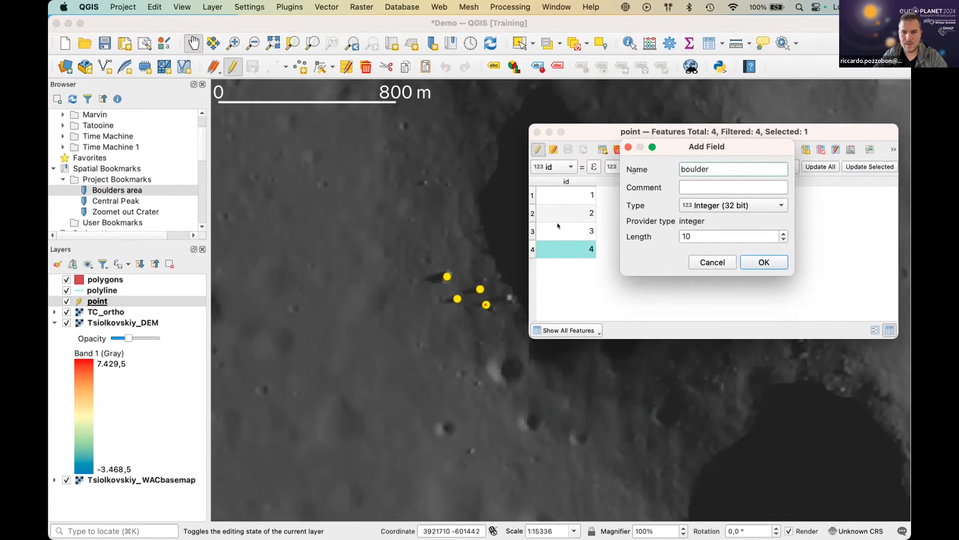
# - Add the boulder field as Text (string) with the comment "boulder name for reference" and length 20
pyautogui.click(687, 200)
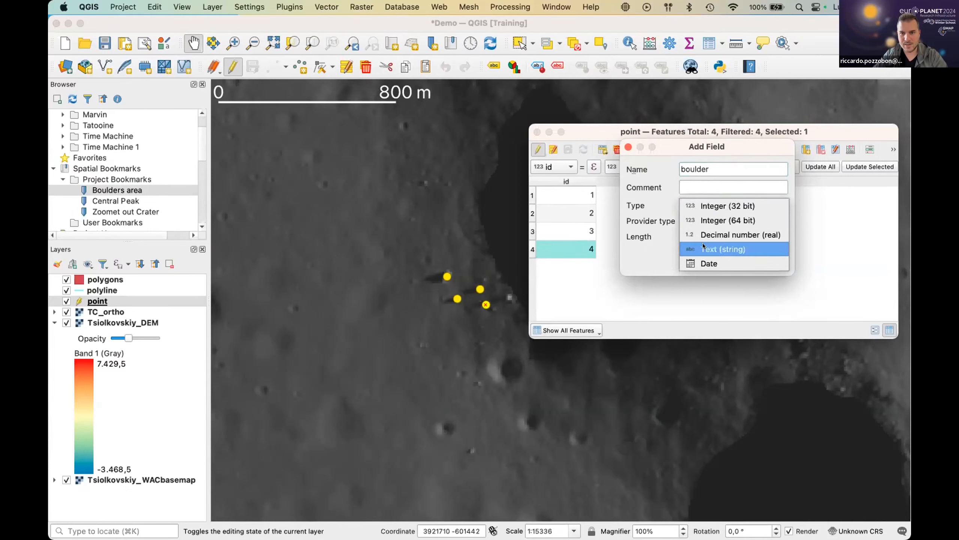
pyautogui.click(730, 246)
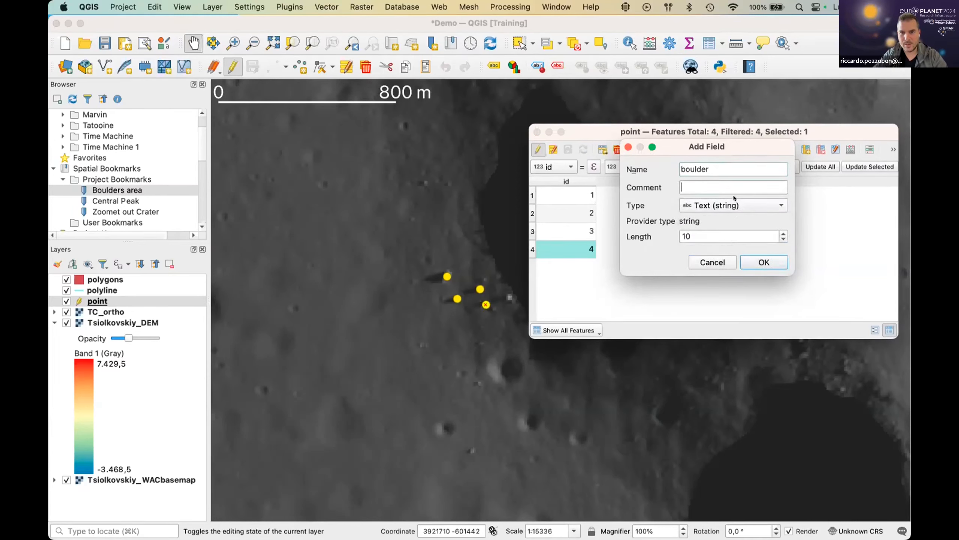
pyautogui.write('boul')
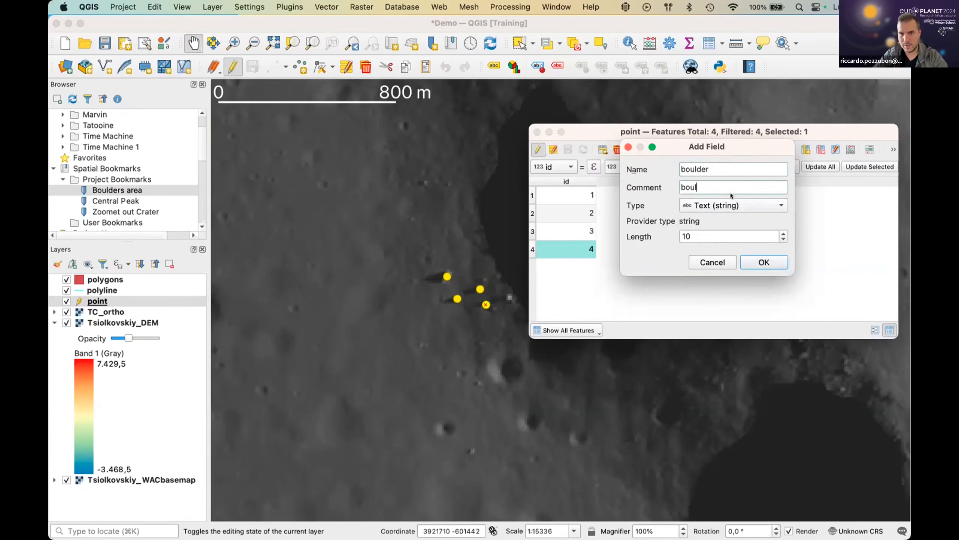
pyautogui.write('der name')
pyautogui.press('BackSpace')
pyautogui.press('BackSpace')
pyautogui.write('reference')
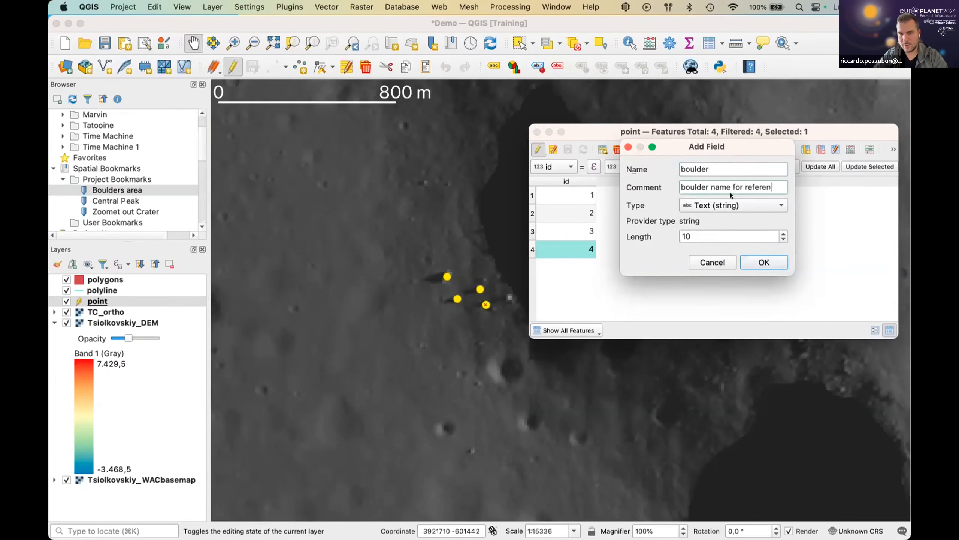
pyautogui.doubleClick(686, 236)
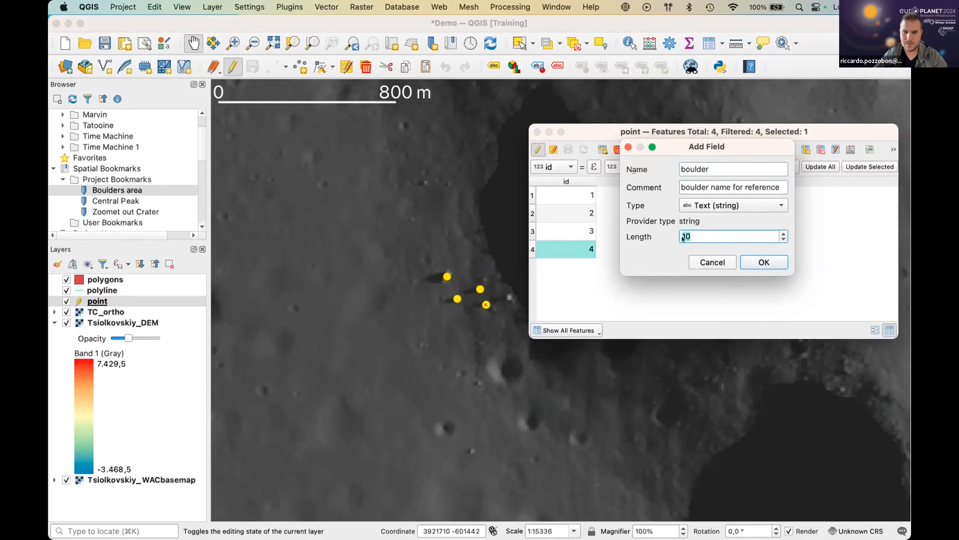
pyautogui.write('20')
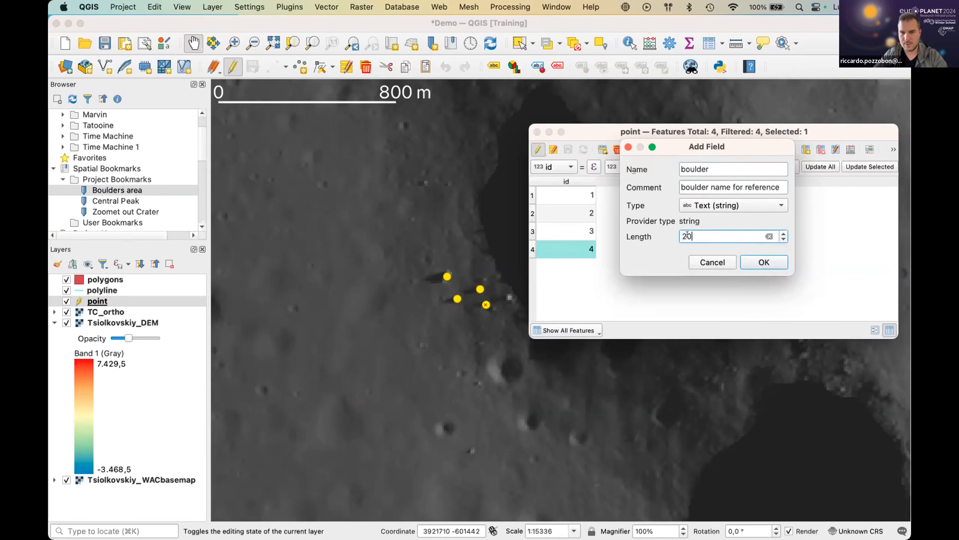
pyautogui.click(753, 259)
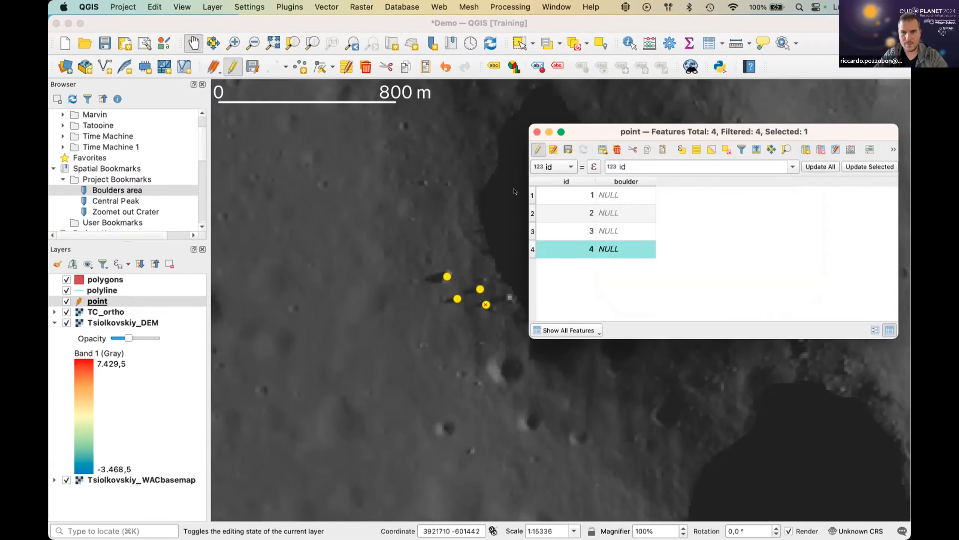
# - Fill the boulder field of records 1 to 4 with Yogi, Bubu, donald and luca, then stop editing and save the changes
pyautogui.doubleClick(616, 195)
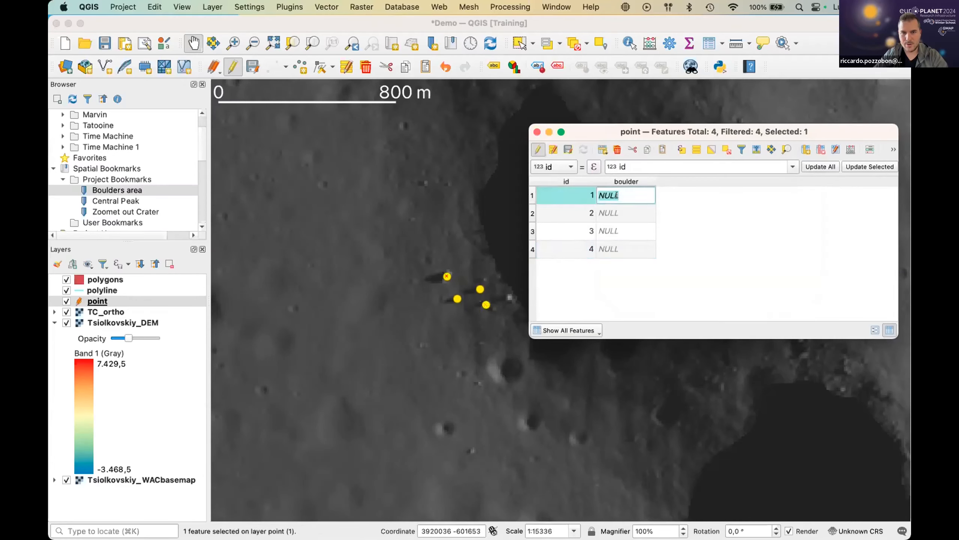
pyautogui.write('Yogi')
pyautogui.press('Down')
pyautogui.write('Bubu')
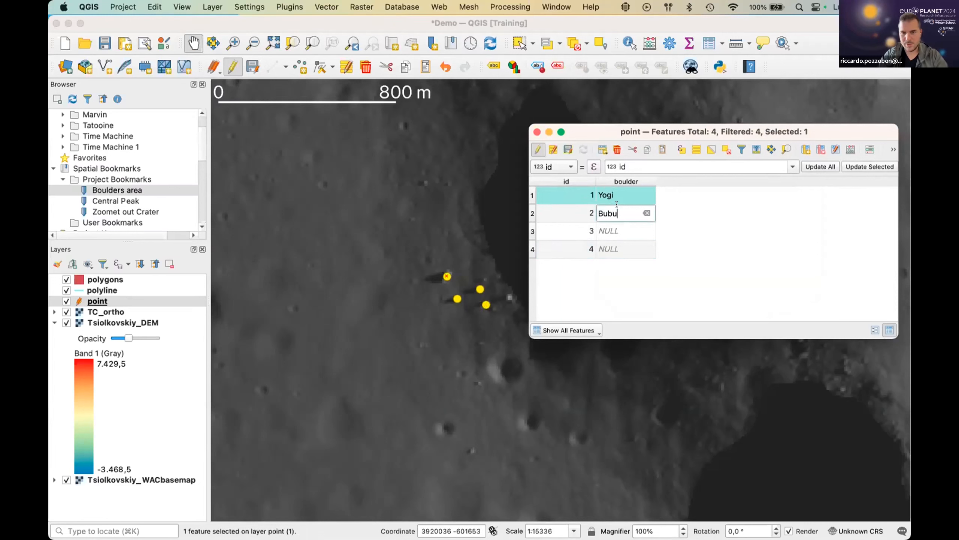
pyautogui.press('Down')
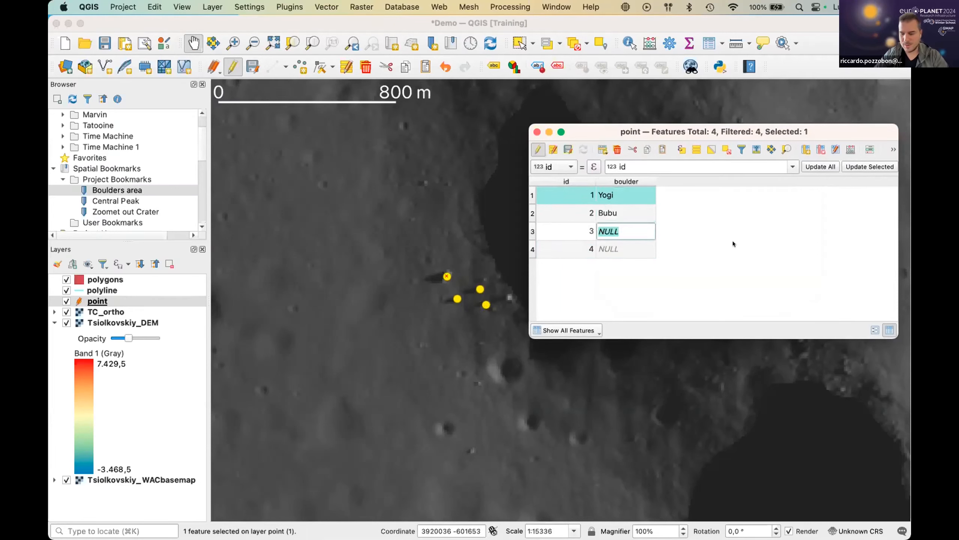
pyautogui.write('donald')
pyautogui.press('Down')
pyautogui.write('luca')
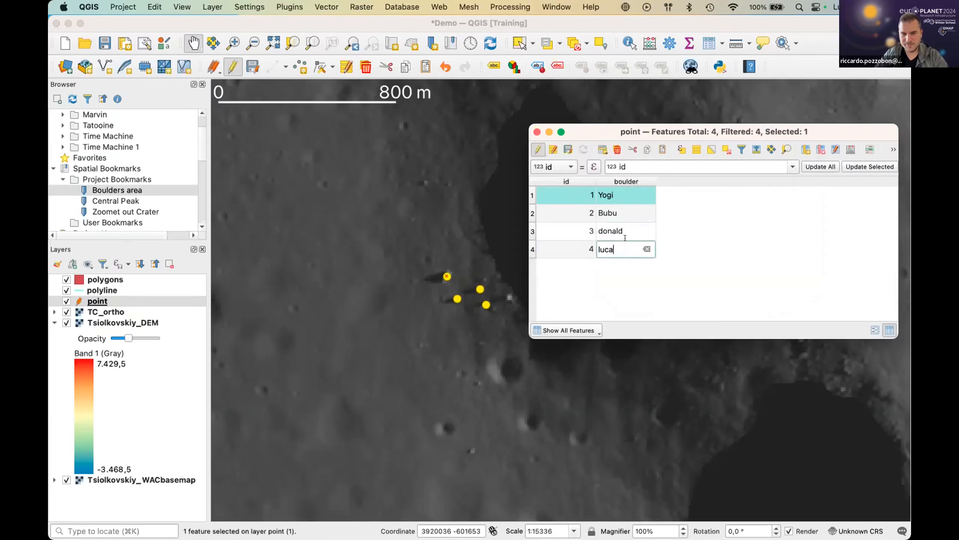
pyautogui.press('Return')
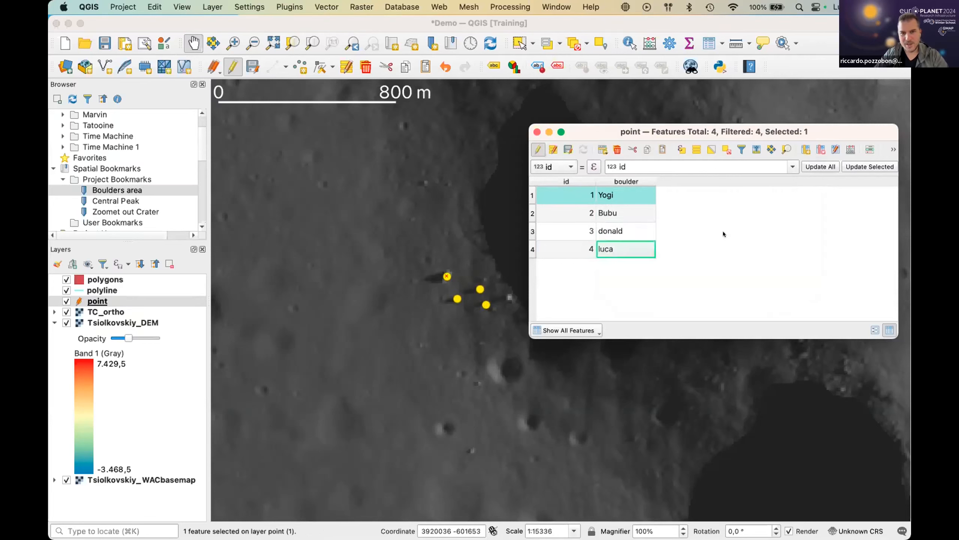
pyautogui.click(533, 147)
pyautogui.click(561, 268)
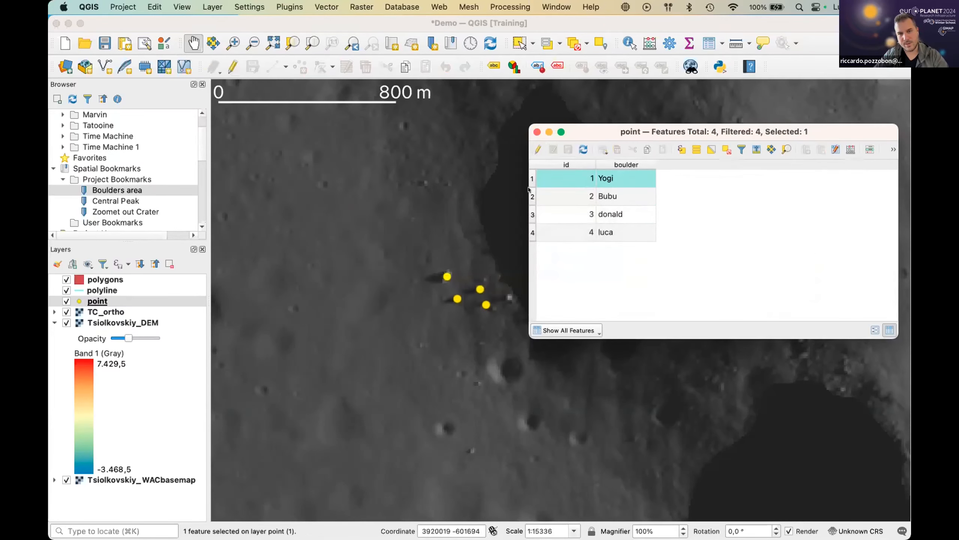
# - Select record 3 in the point layer's attribute table and close the table
pyautogui.moveTo(532, 194); pyautogui.dragTo(532, 214)
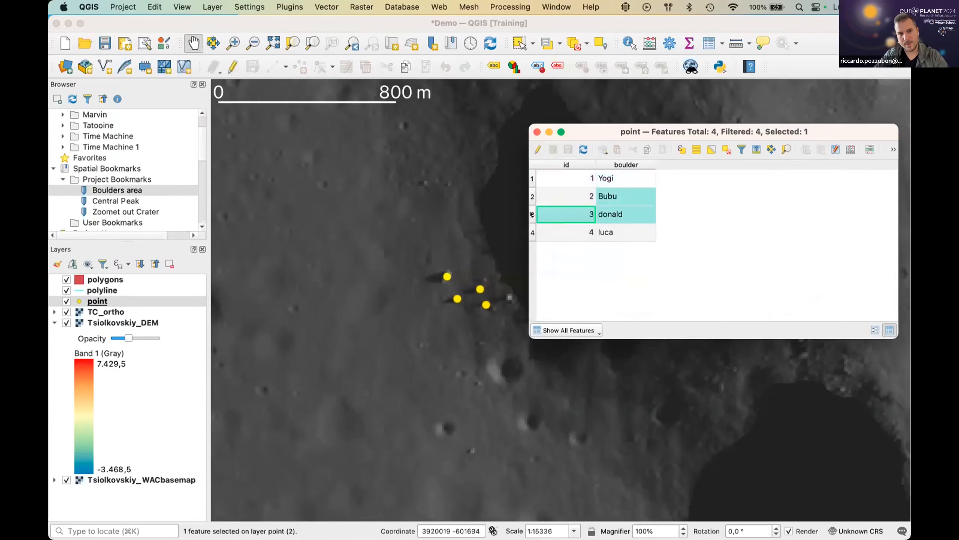
pyautogui.click(532, 214)
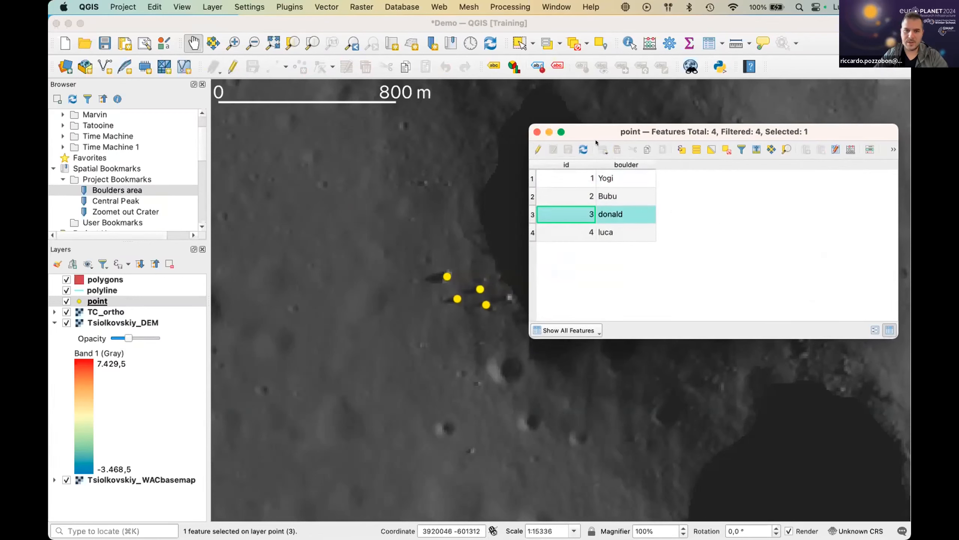
pyautogui.click(537, 132)
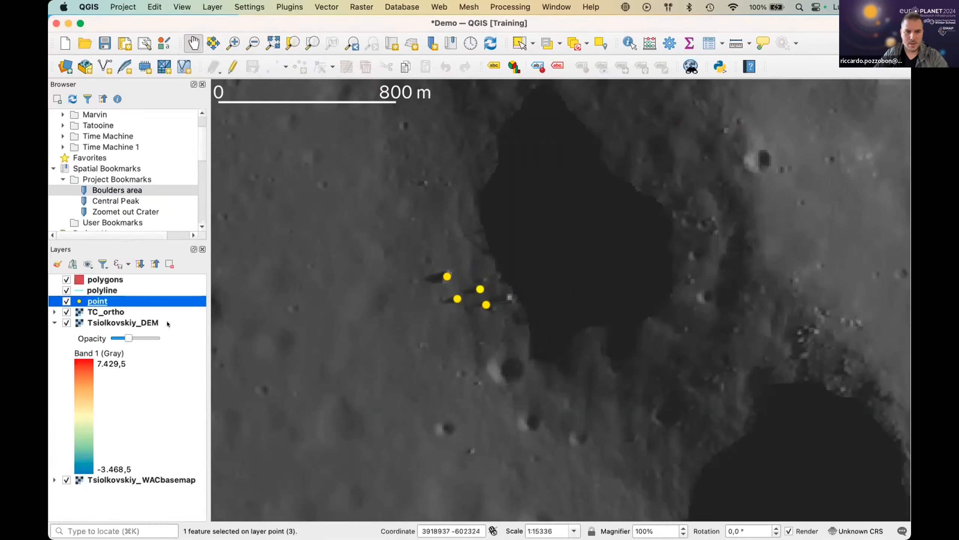
# - Enable editing on the polyline, point and polygons layers
pyautogui.scroll(-1, 371, 298)
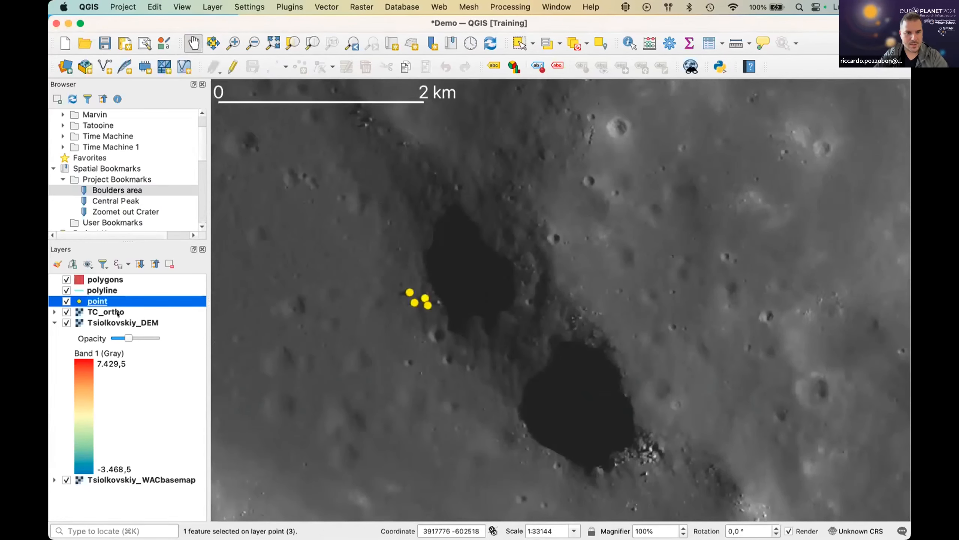
pyautogui.click(84, 291)
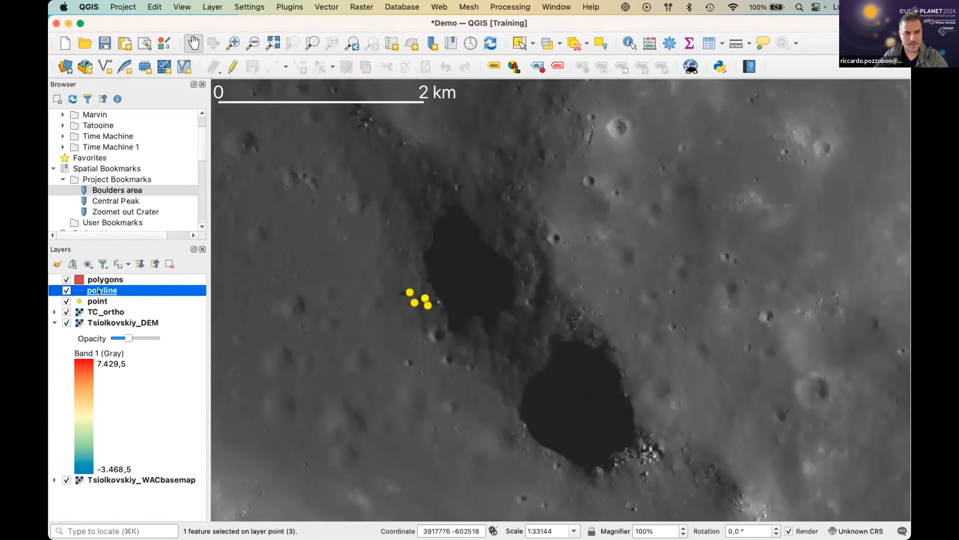
pyautogui.click(229, 67)
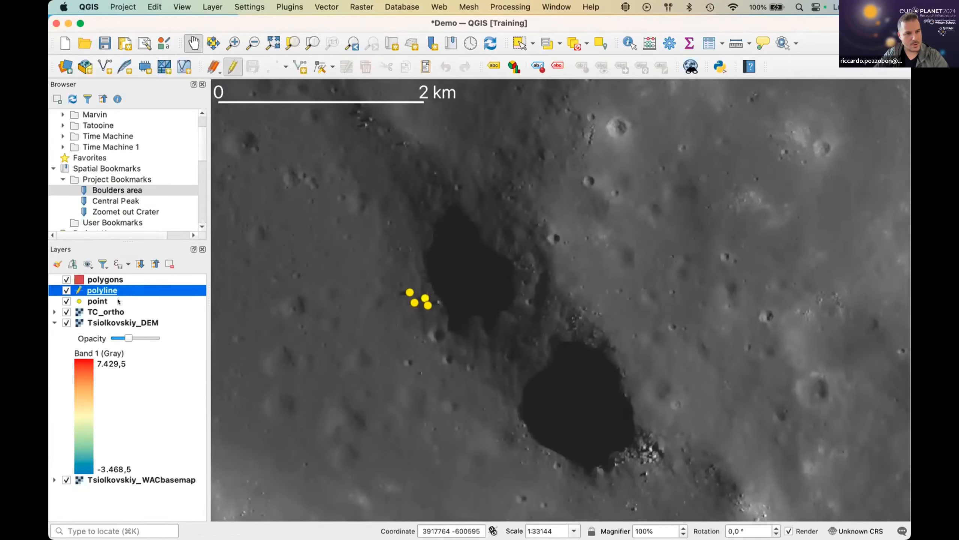
pyautogui.click(99, 301)
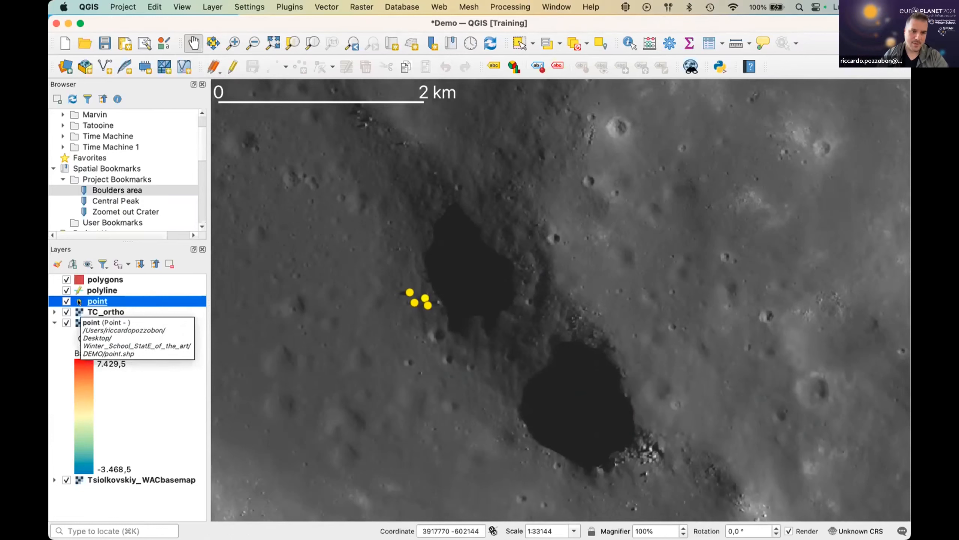
pyautogui.click(232, 66)
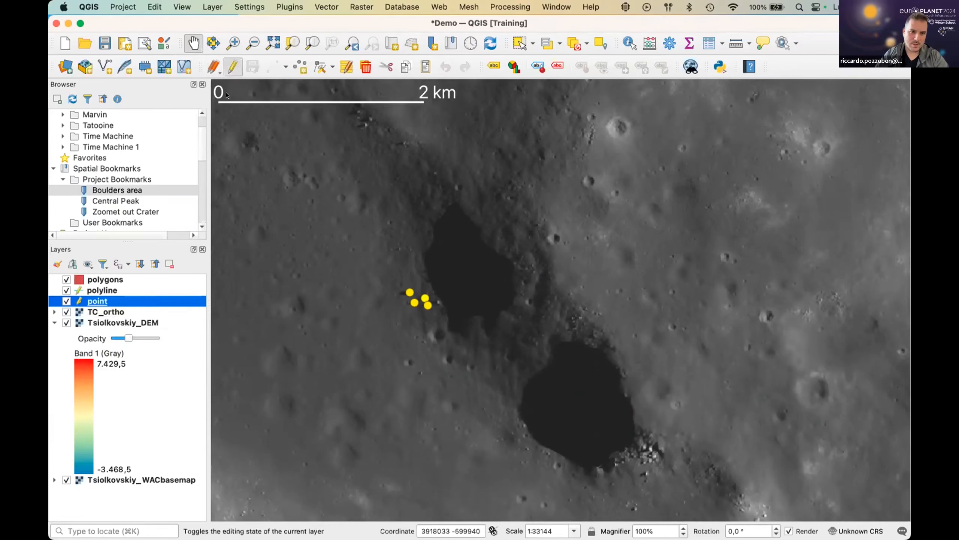
pyautogui.click(111, 279)
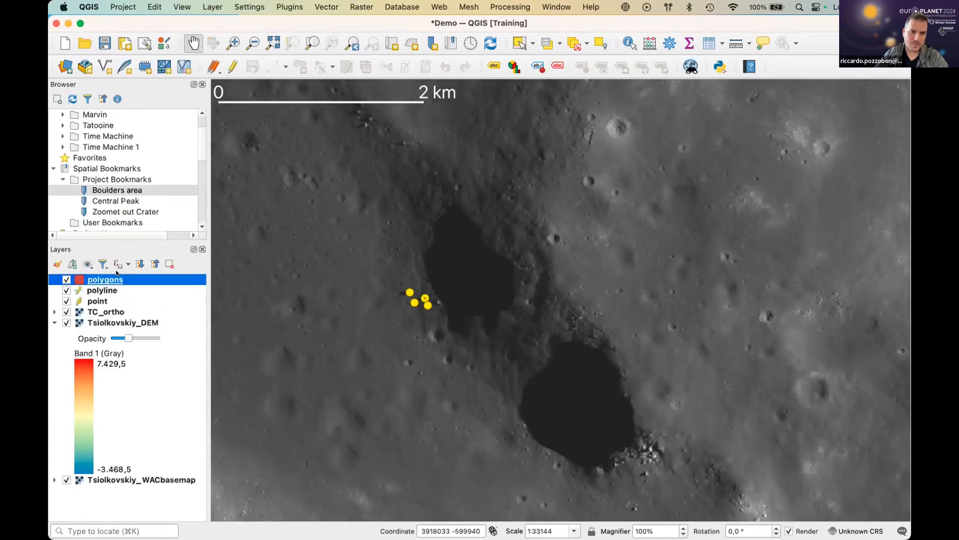
pyautogui.click(233, 66)
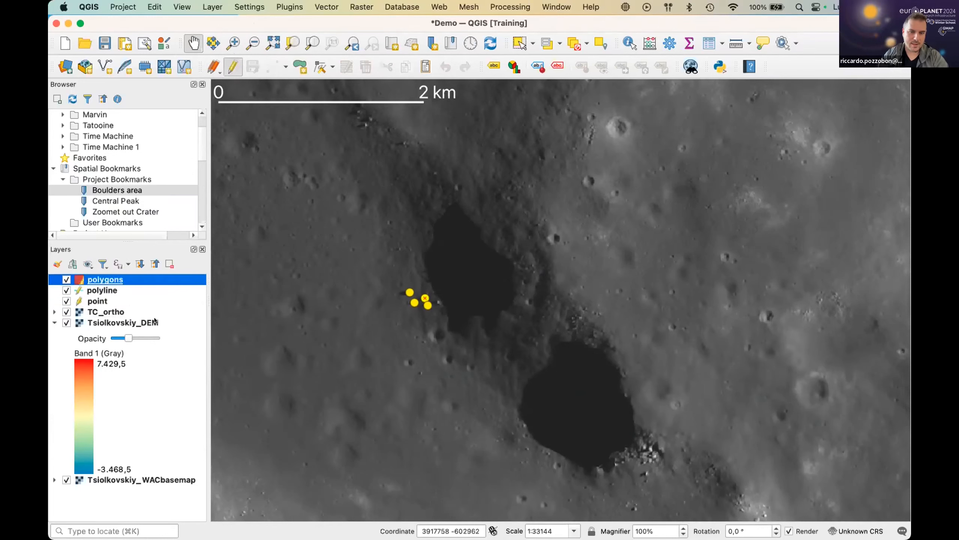
# - Add a point to the point layer on the boulders southeast of the lower dark shadow, with id 5 and boulder angelo
pyautogui.click(100, 301)
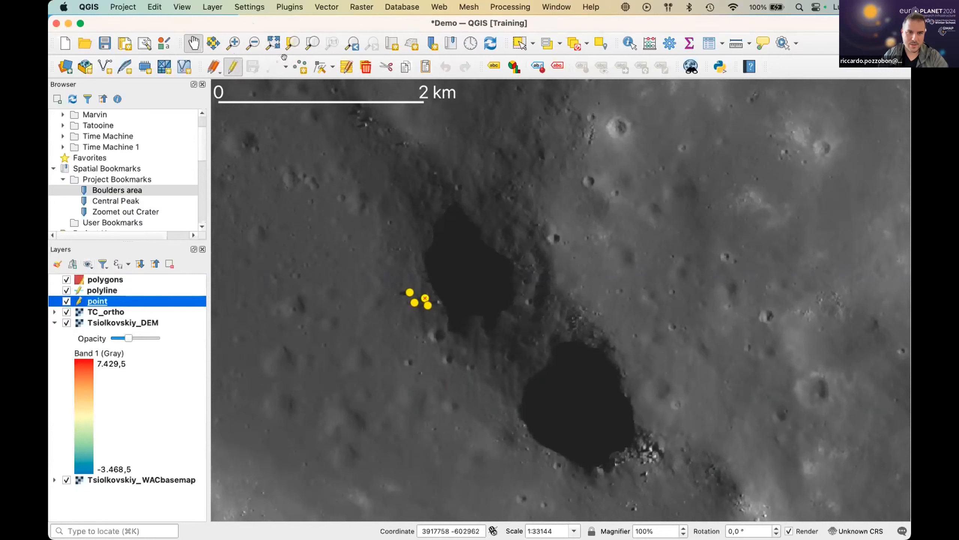
pyautogui.click(272, 66)
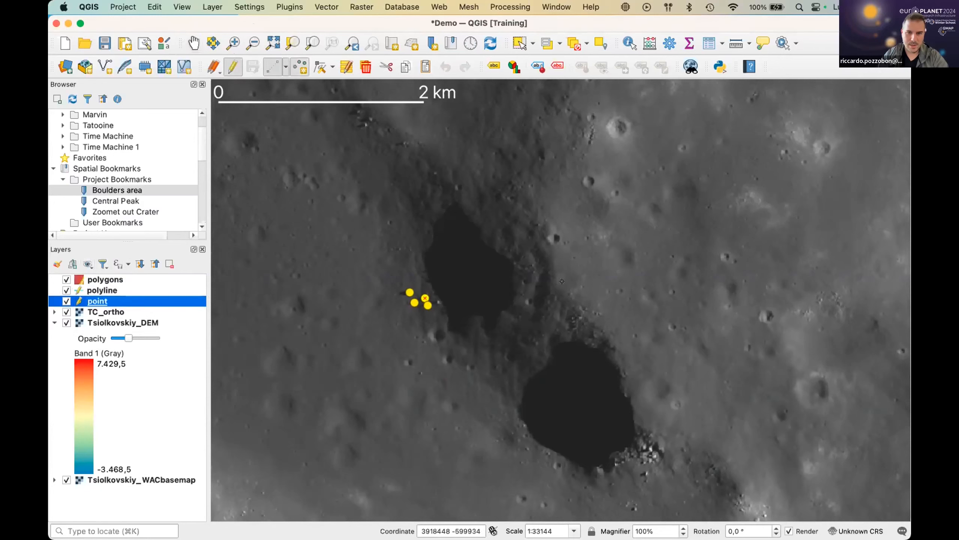
pyautogui.click(645, 447)
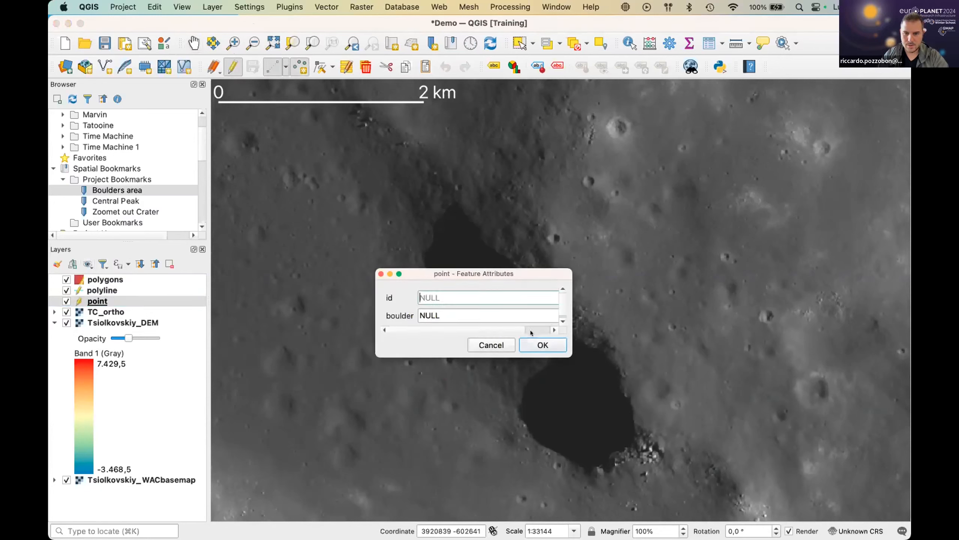
pyautogui.write('5')
pyautogui.doubleClick(503, 315)
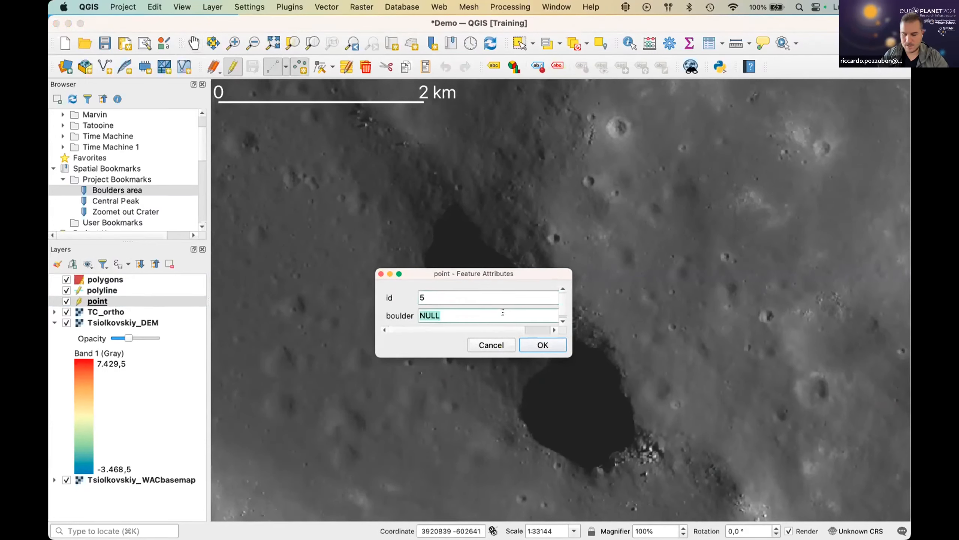
pyautogui.write('angelo')
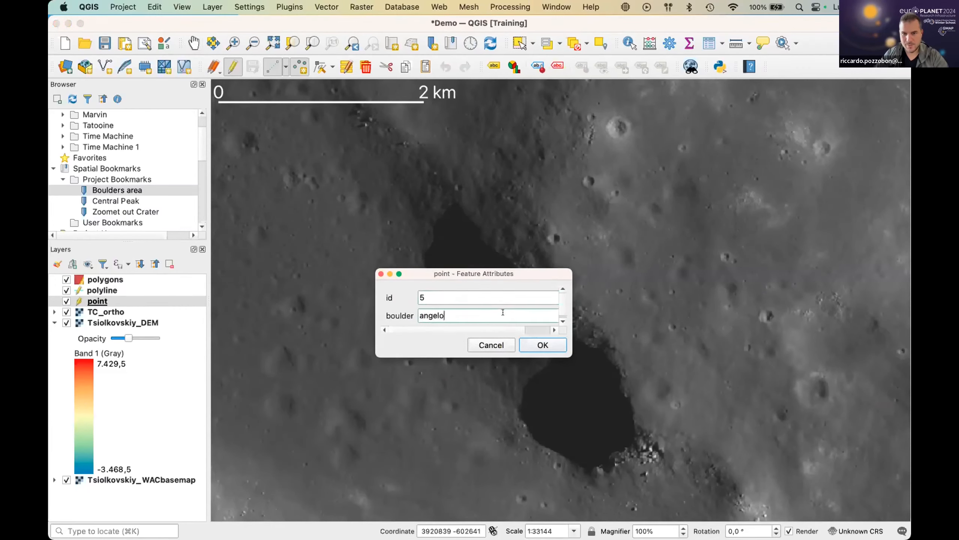
pyautogui.press('Return')
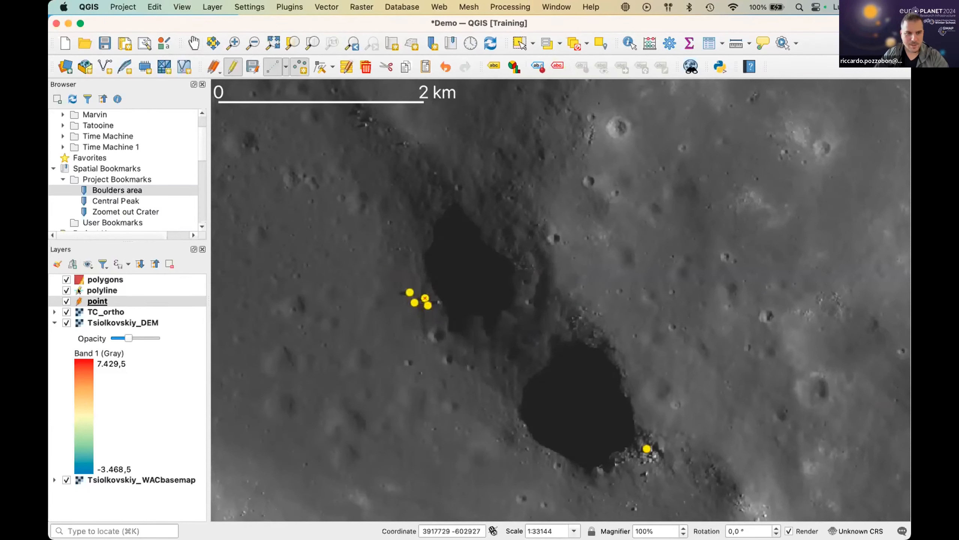
# - Stop editing the polyline and polygons layers and make the point layer the active one
pyautogui.click(93, 290)
pyautogui.click(98, 301)
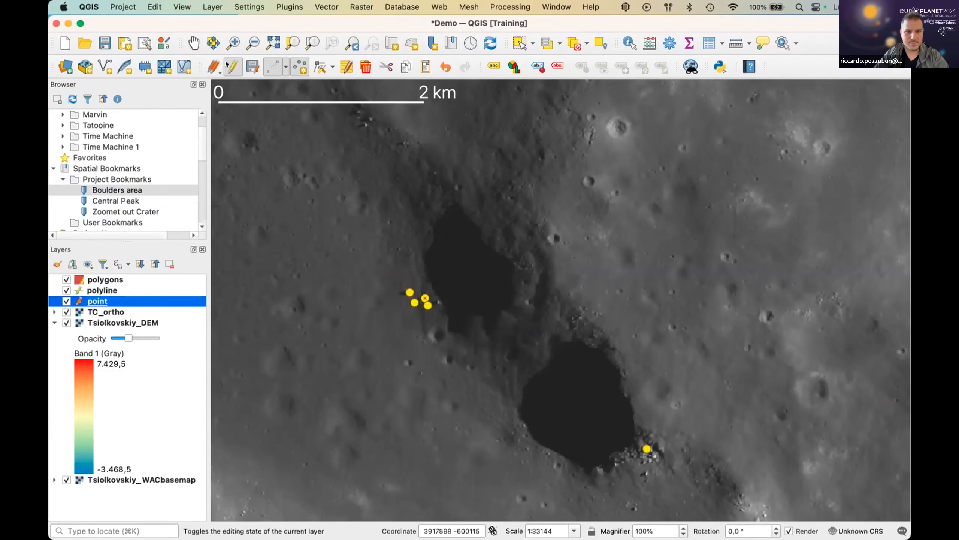
pyautogui.click(98, 289)
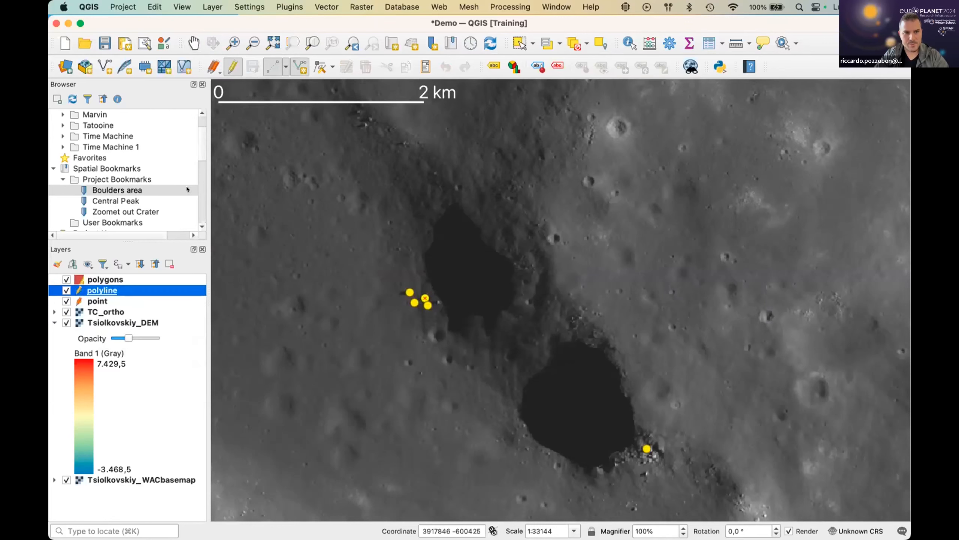
pyautogui.click(233, 68)
pyautogui.click(91, 278)
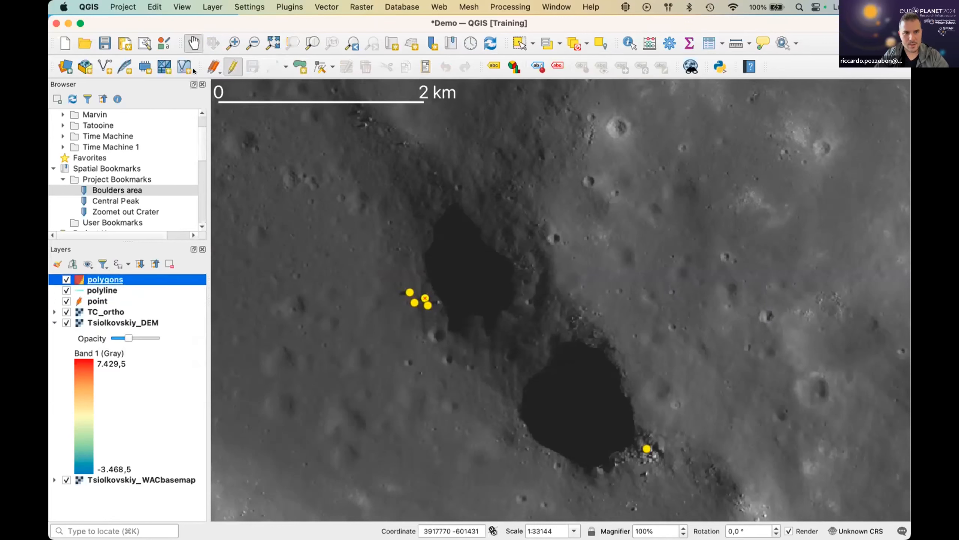
pyautogui.click(233, 67)
pyautogui.click(98, 301)
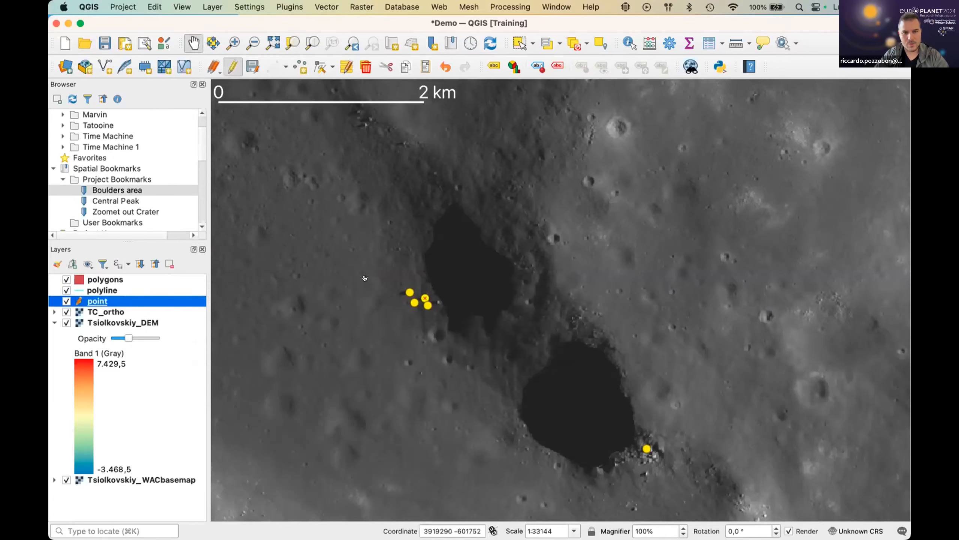
# - Move the southeastern boulder point with the Vertex tool onto the small bright boulder south of the cluster, and start deleting the selected feature
pyautogui.scroll(3, 653, 458)
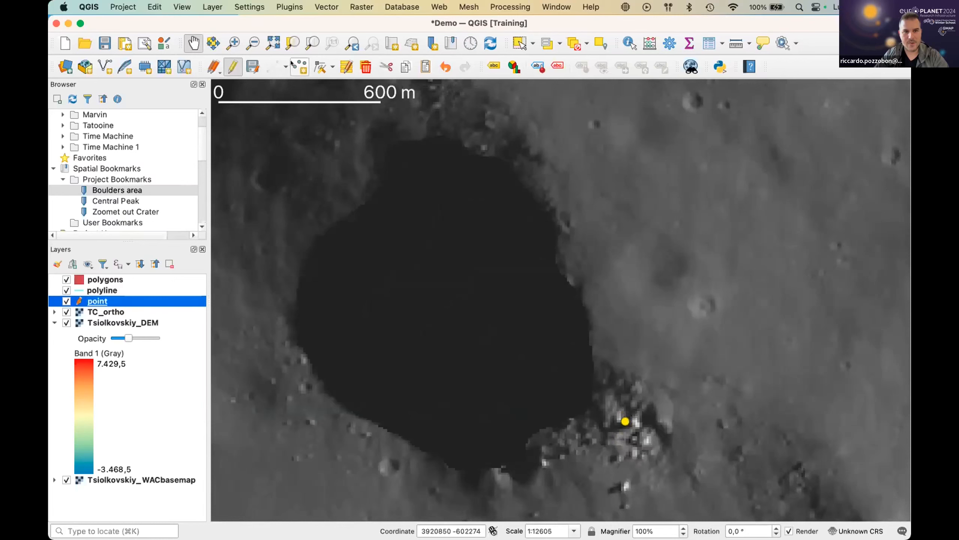
pyautogui.click(312, 65)
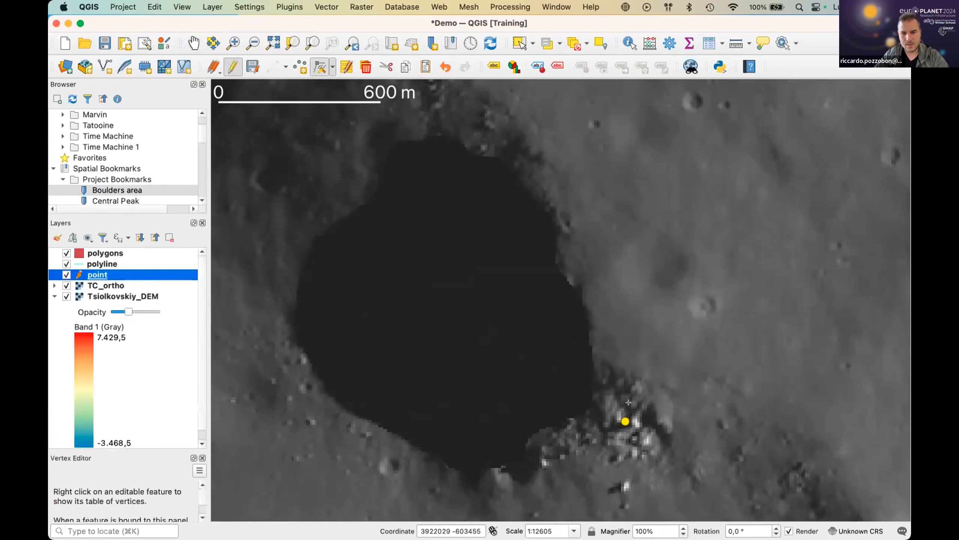
pyautogui.click(621, 419)
pyautogui.click(642, 383)
pyautogui.click(643, 386)
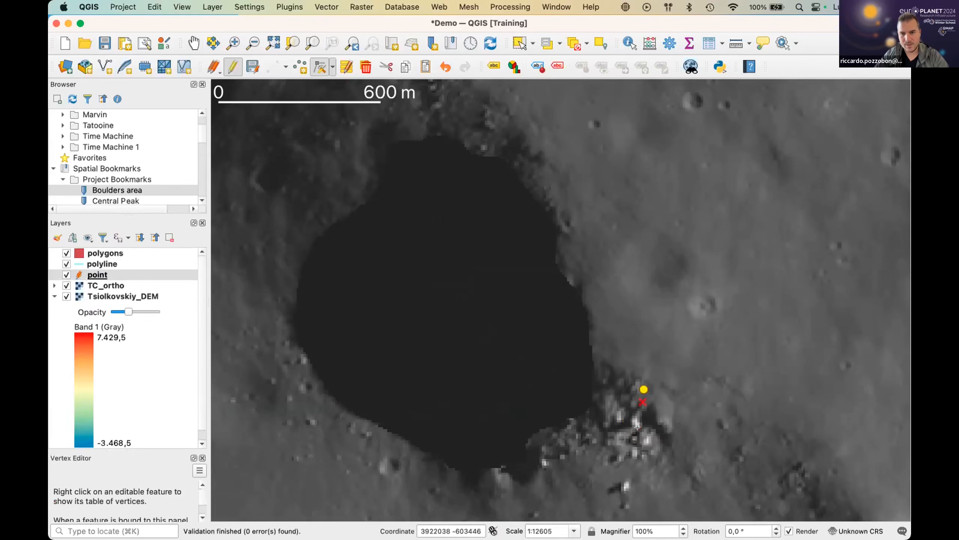
pyautogui.click(639, 430)
pyautogui.click(639, 431)
pyautogui.click(677, 397)
pyautogui.click(677, 397)
pyautogui.click(725, 423)
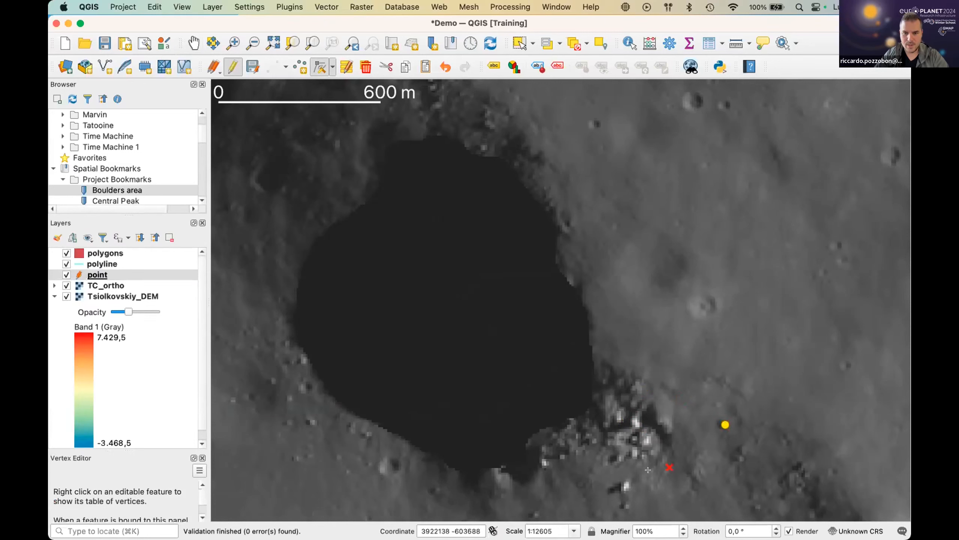
pyautogui.click(725, 425)
pyautogui.click(626, 488)
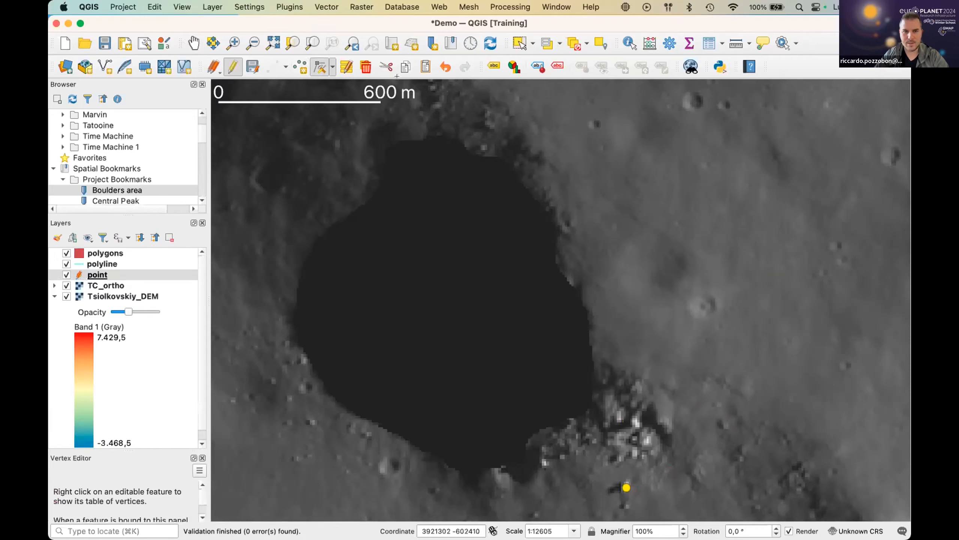
pyautogui.click(367, 66)
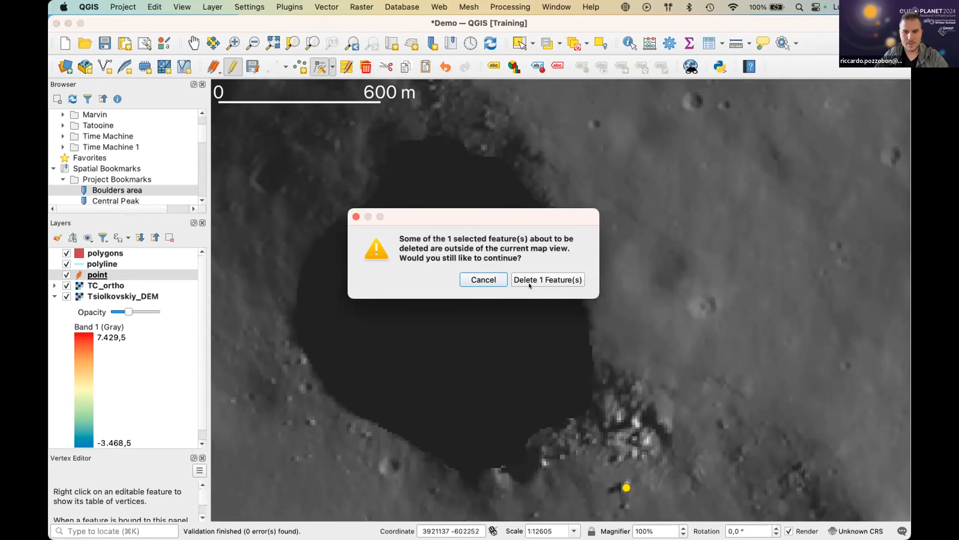
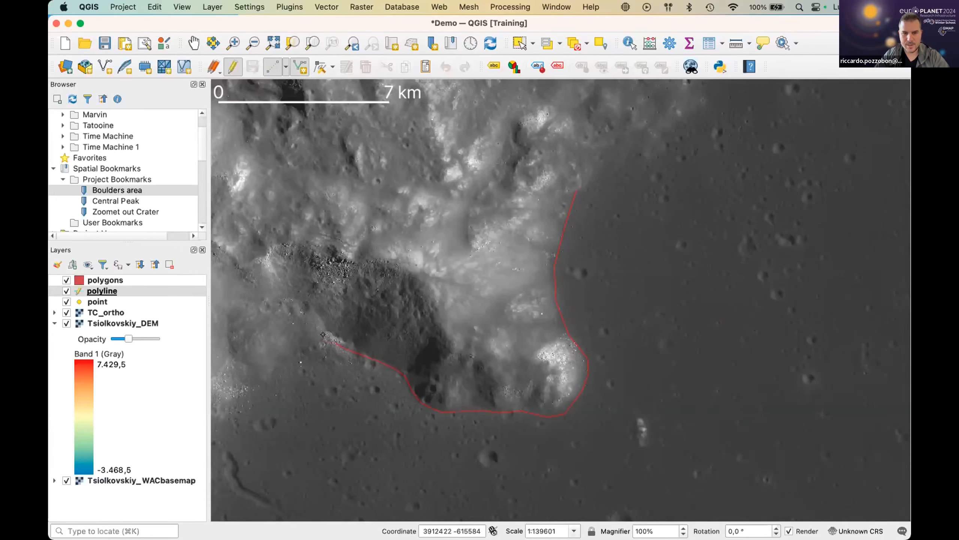
# - Finish the line traced along the foot of the bright relief in the polyline layer and give it id 1
pyautogui.rightClick(323, 334)
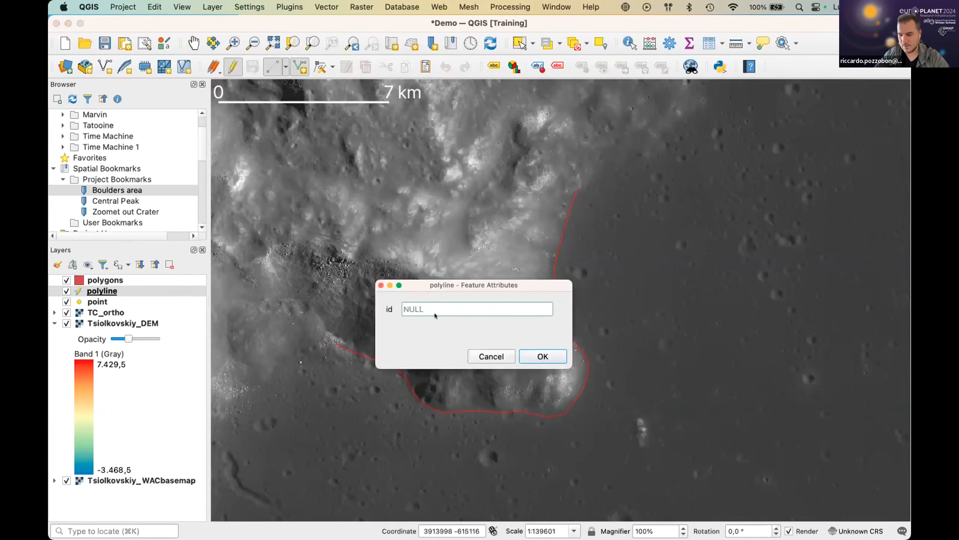
pyautogui.write('1')
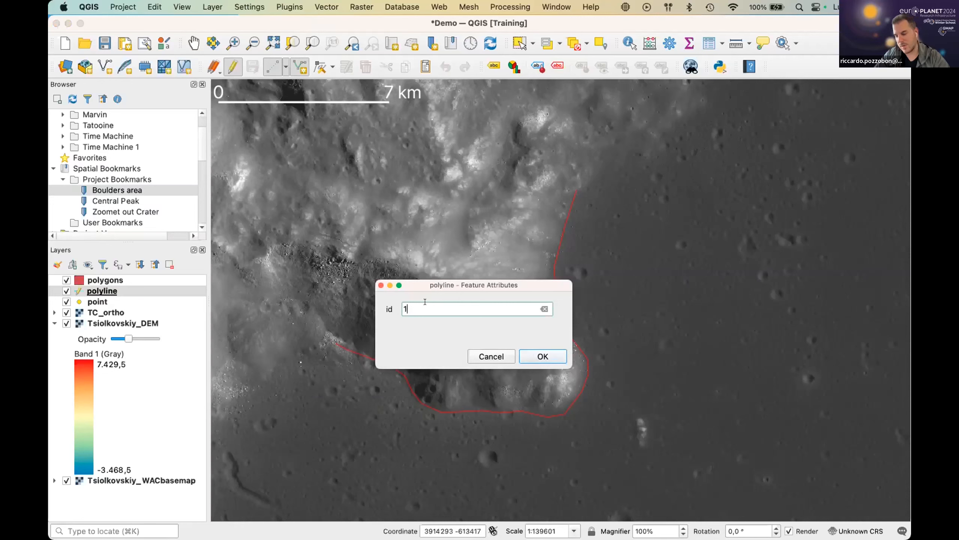
pyautogui.click(542, 357)
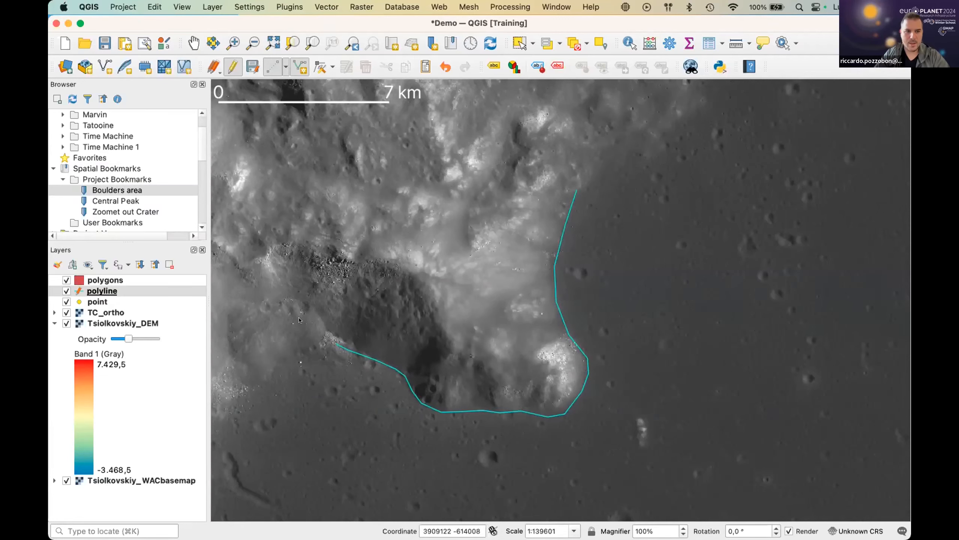
# - Open the polyline layer's attribute table, select its only record to highlight the line on the map, and close the table
pyautogui.rightClick(111, 290)
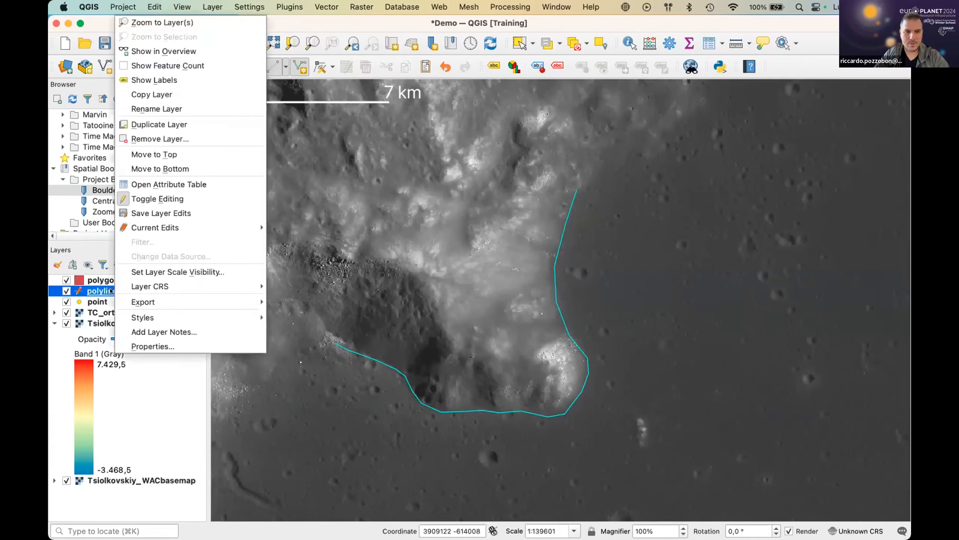
pyautogui.click(166, 184)
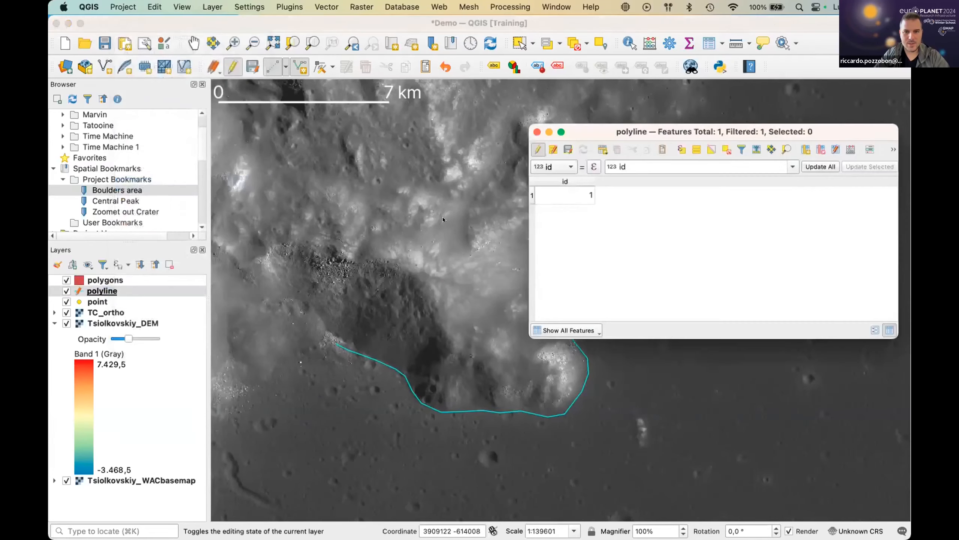
pyautogui.click(530, 194)
pyautogui.moveTo(588, 133); pyautogui.dragTo(591, 53)
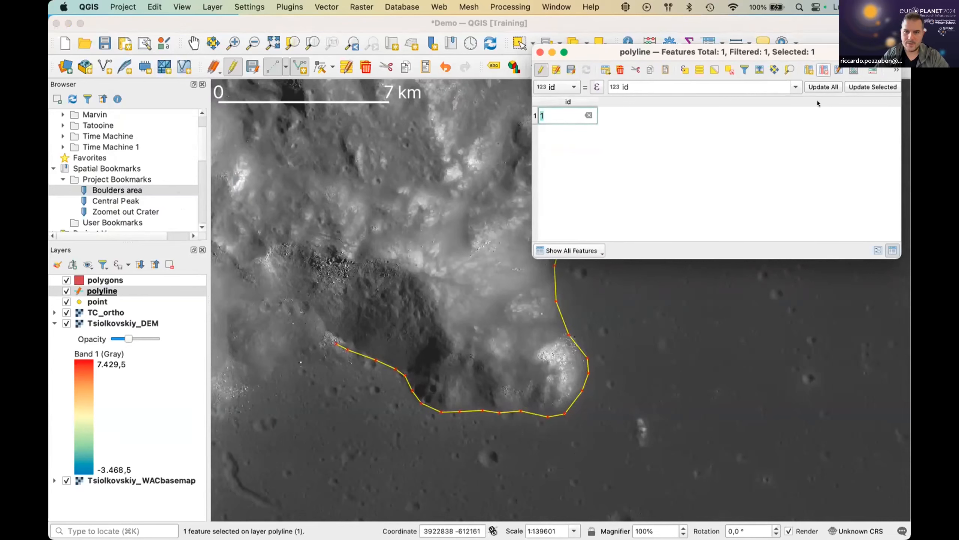
pyautogui.click(540, 53)
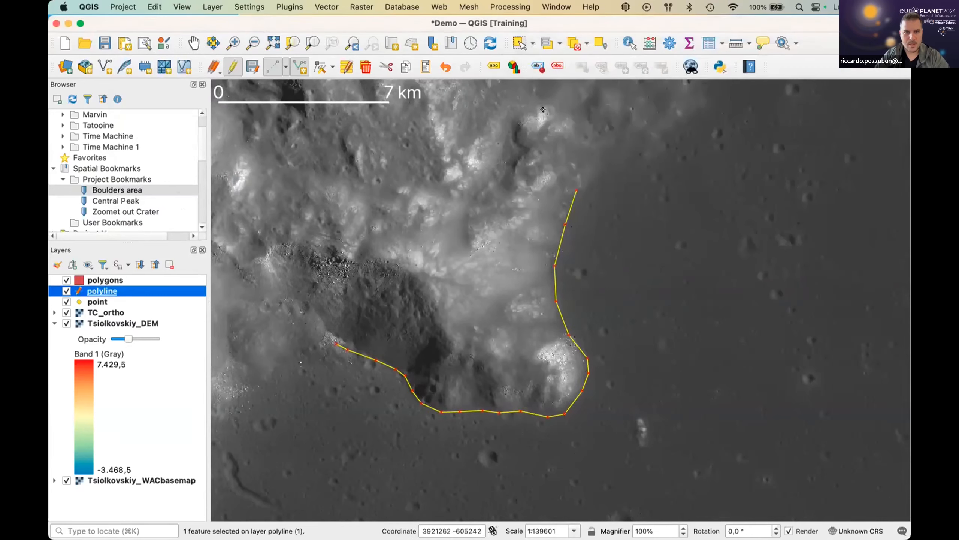
# - Move the polyline's northern end vertex with the Vertex tool, placing it slightly west of its original position on the bright slope
pyautogui.click(320, 66)
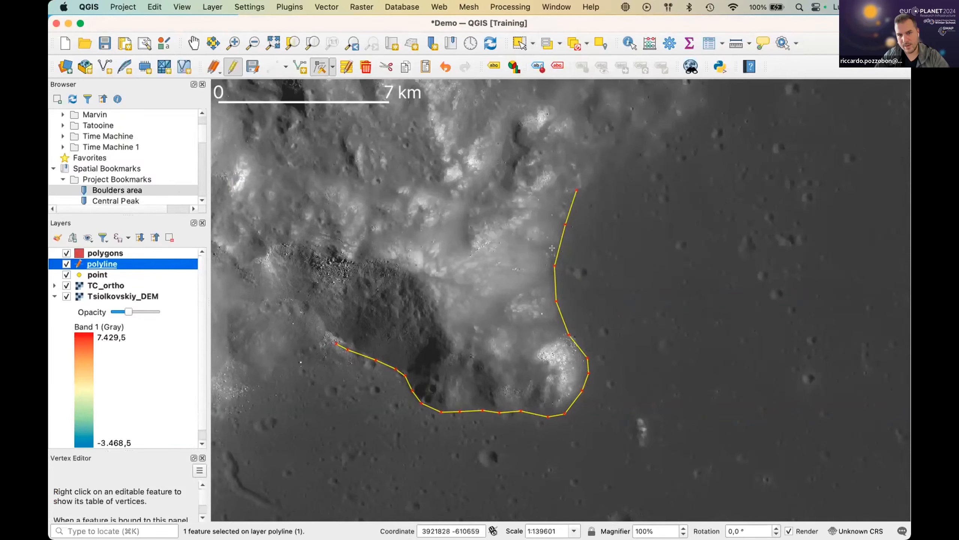
pyautogui.scroll(2, 564, 248)
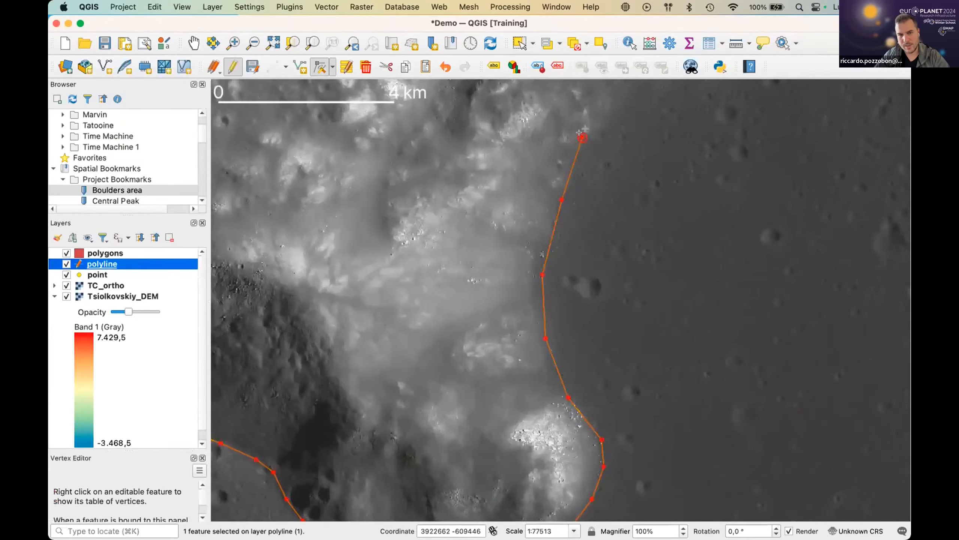
pyautogui.click(580, 134)
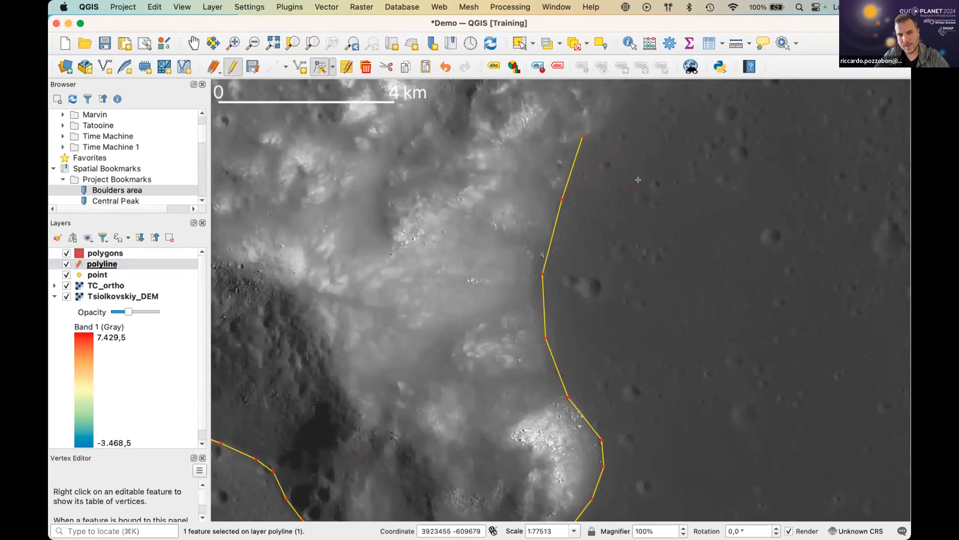
pyautogui.click(639, 181)
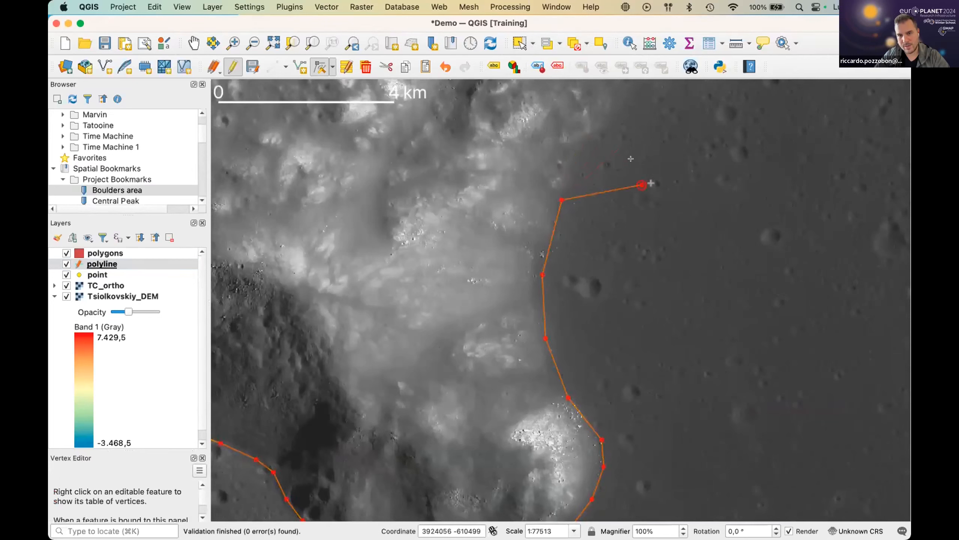
pyautogui.click(552, 138)
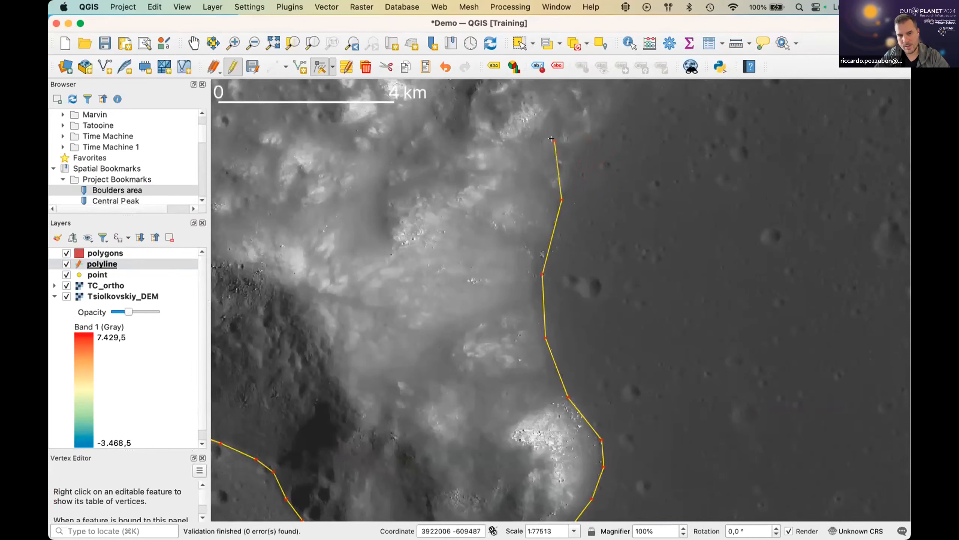
# - Move the polyline's second vertex from the north down along the slope's edge, just above the third vertex
pyautogui.click(562, 200)
pyautogui.click(623, 216)
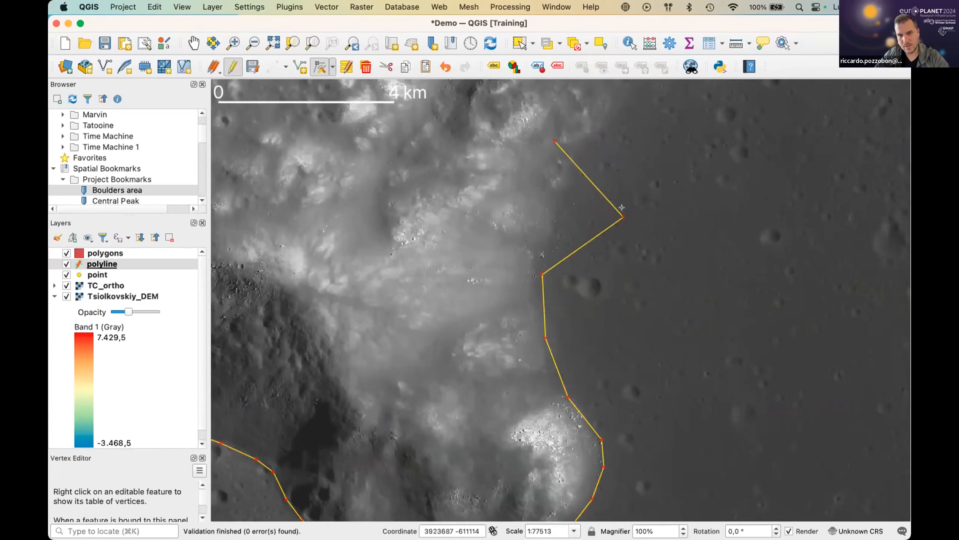
pyautogui.click(557, 222)
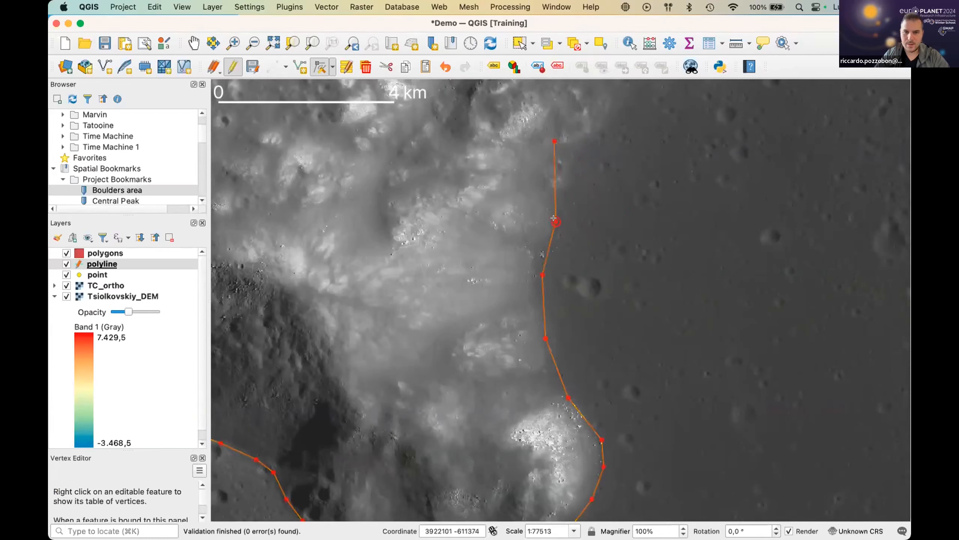
pyautogui.click(549, 250)
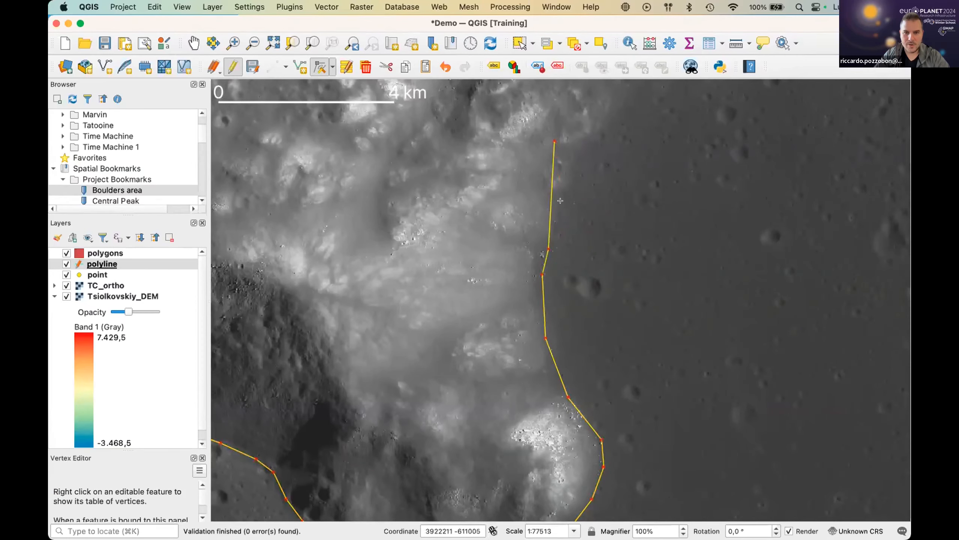
# - Shift the polyline's whole northernmost segment with the Vertex tool, leaving it slightly east along the boundary between slope and dark plain
pyautogui.scroll(1, 560, 200)
pyautogui.scroll(1, 560, 200)
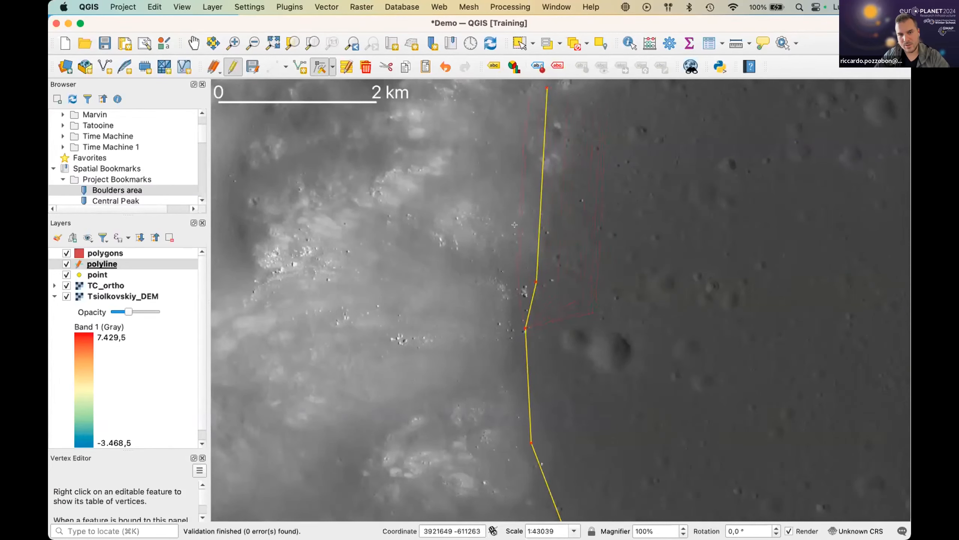
pyautogui.click(572, 229)
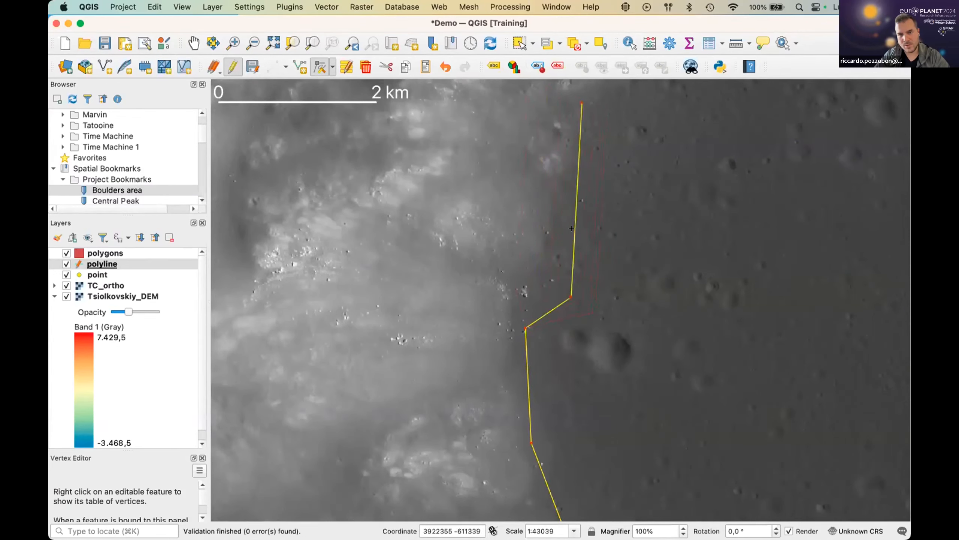
pyautogui.click(486, 229)
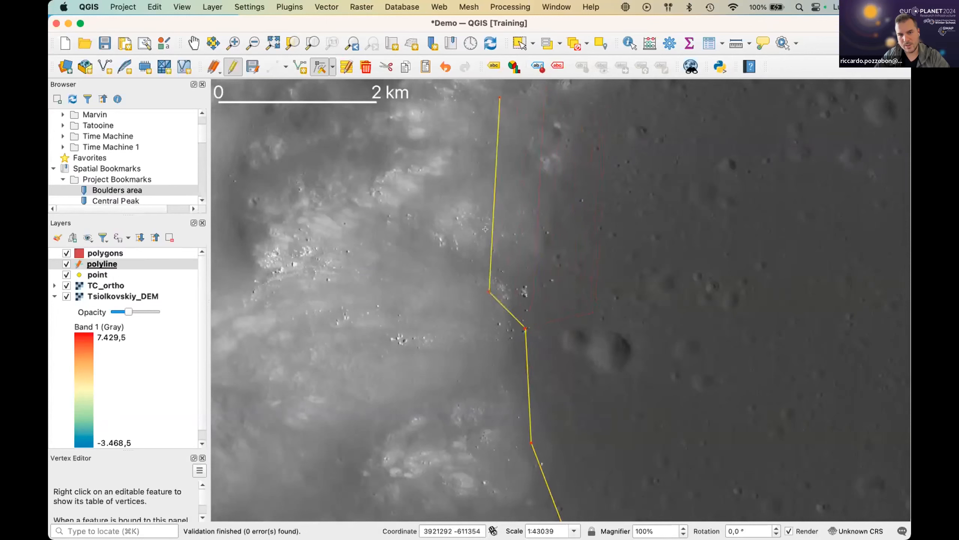
pyautogui.click(487, 230)
pyautogui.click(547, 235)
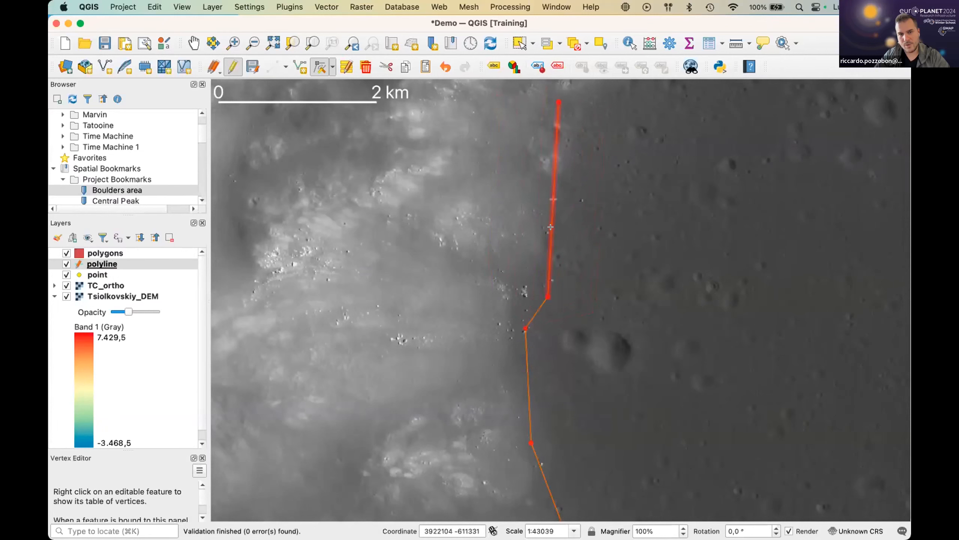
# - Add four vertices along the polyline's northernmost segment and place them to follow the irregular edge of the bright slope
pyautogui.press('Delete')
pyautogui.click(544, 197)
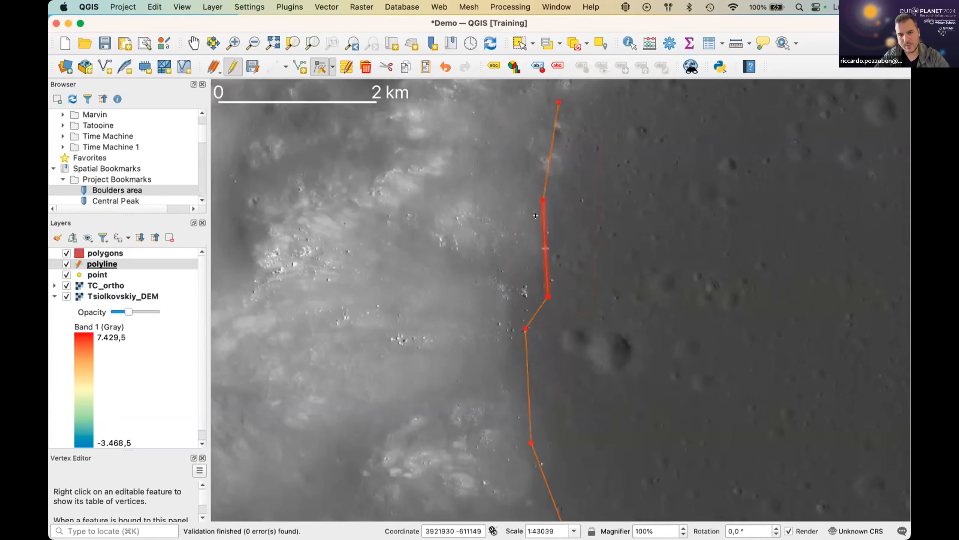
pyautogui.click(541, 244)
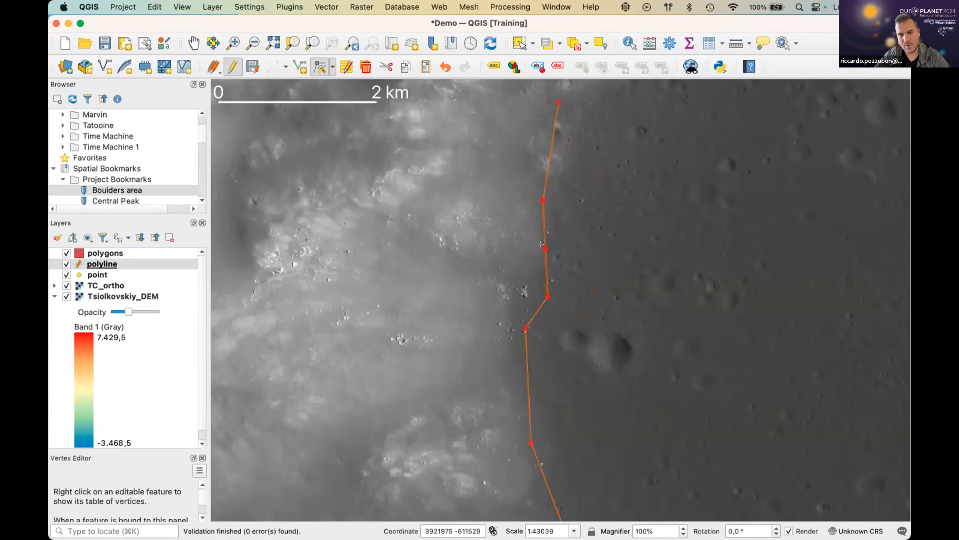
pyautogui.click(543, 147)
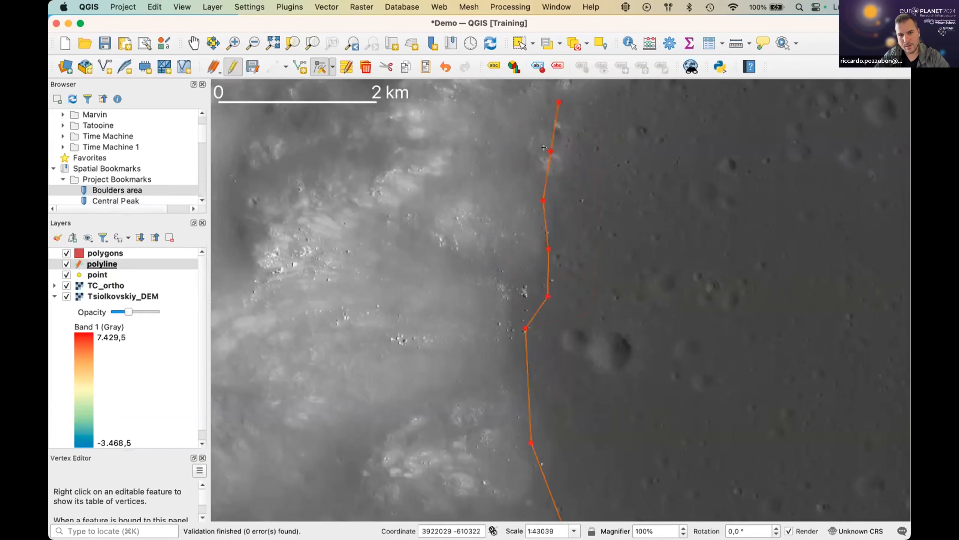
pyautogui.click(537, 150)
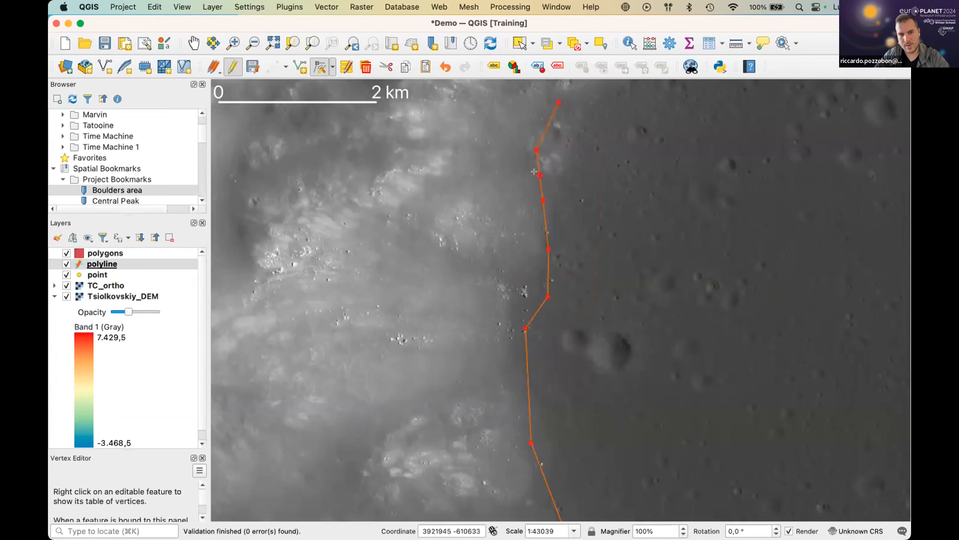
pyautogui.click(531, 183)
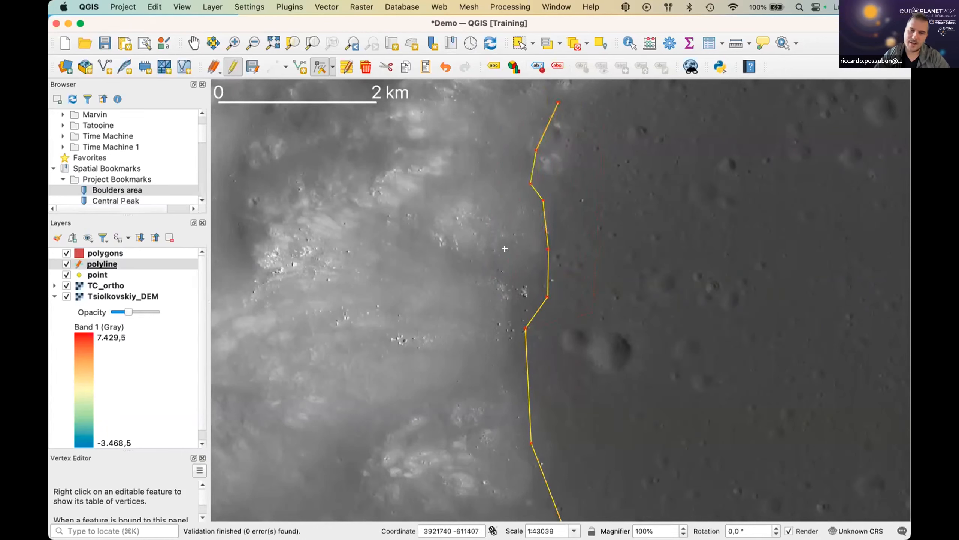
# - Shift the polyline's long segment just south of the newly added vertices across the slope boundary, leaving it east on the dark plain
pyautogui.click(528, 386)
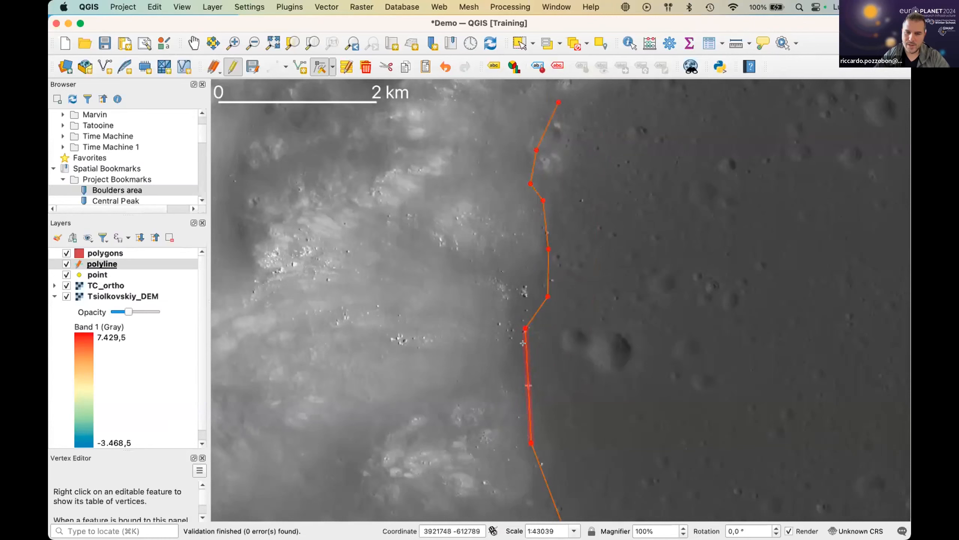
pyautogui.click(536, 360)
pyautogui.click(582, 359)
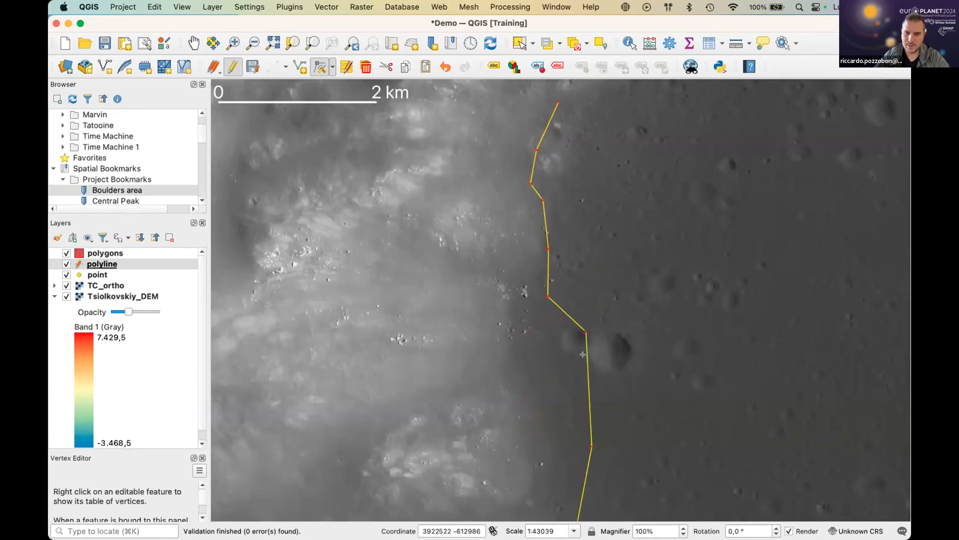
pyautogui.click(582, 349)
pyautogui.click(508, 349)
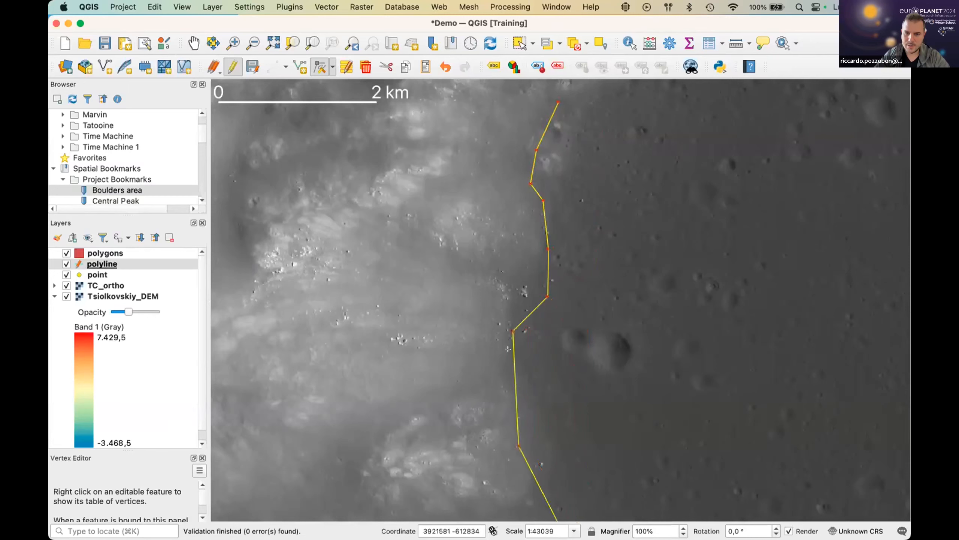
pyautogui.click(511, 403)
pyautogui.click(583, 400)
pyautogui.click(588, 383)
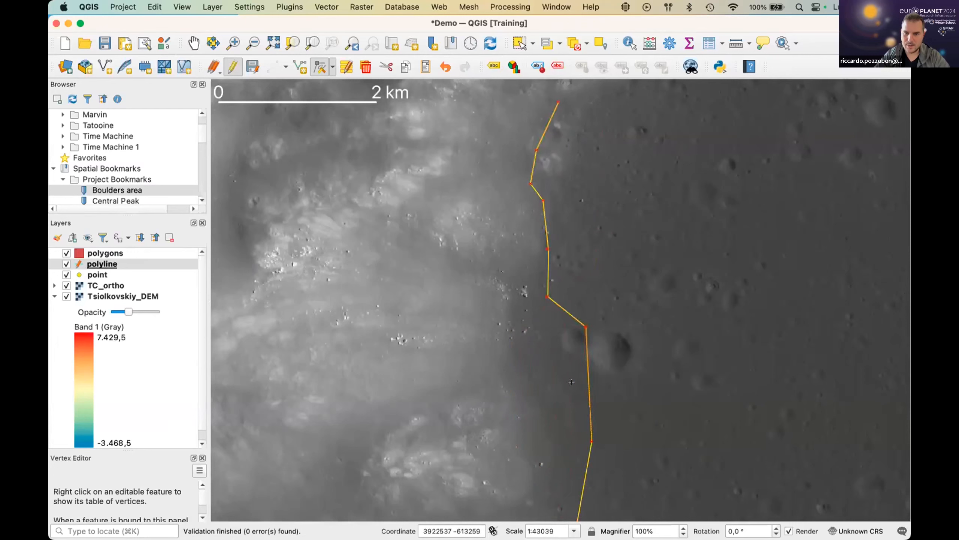
# - Add a vertex midway along the shifted segment at the slope's edge, and move the segment's northern vertex west back onto that edge
pyautogui.click(547, 396)
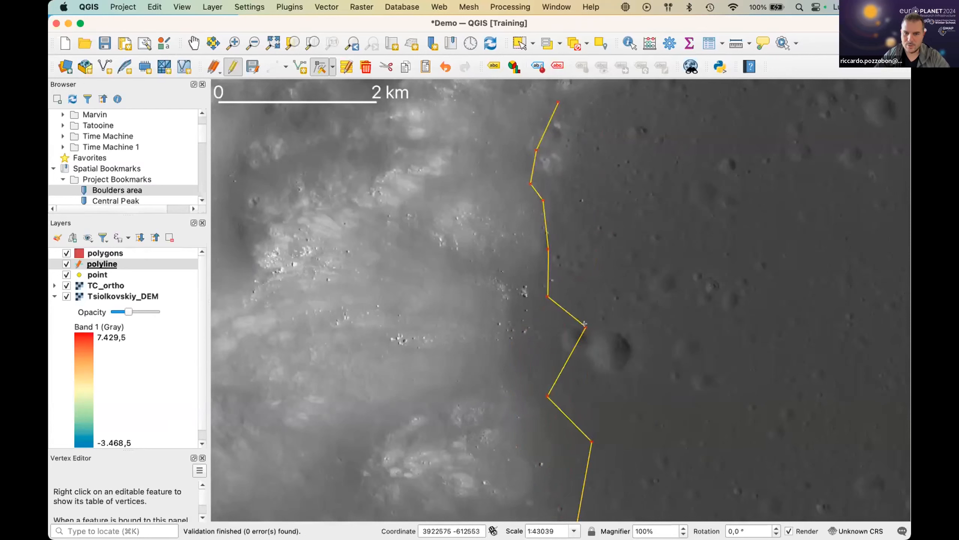
pyautogui.click(539, 348)
# - Stop editing the polyline layer and save its changes
pyautogui.scroll(-2, 594, 383)
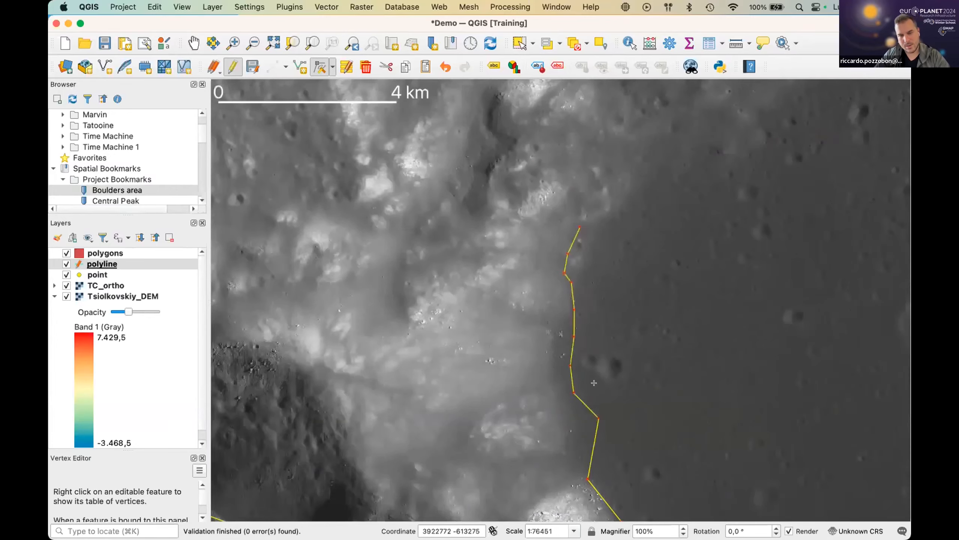
pyautogui.click(194, 43)
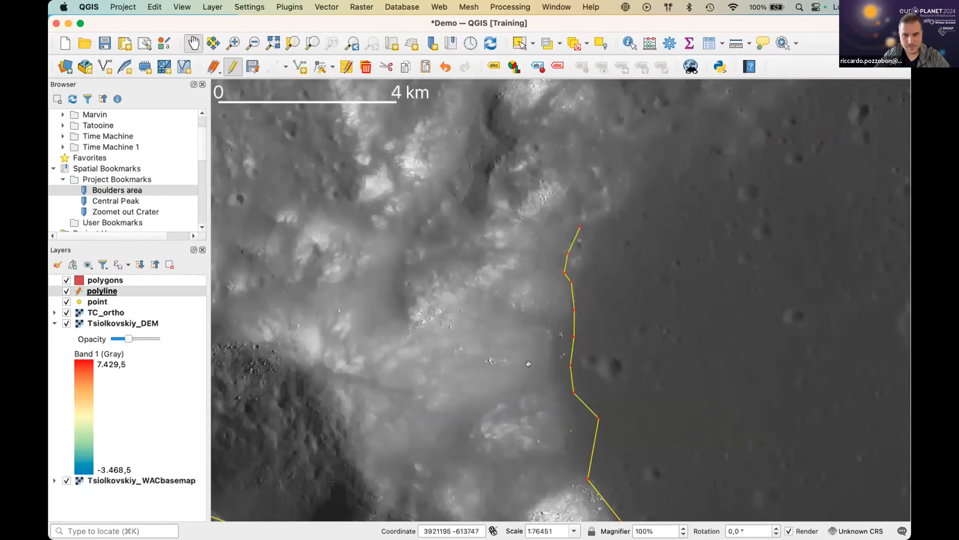
pyautogui.moveTo(539, 411); pyautogui.dragTo(514, 277)
pyautogui.scroll(-1, 515, 277)
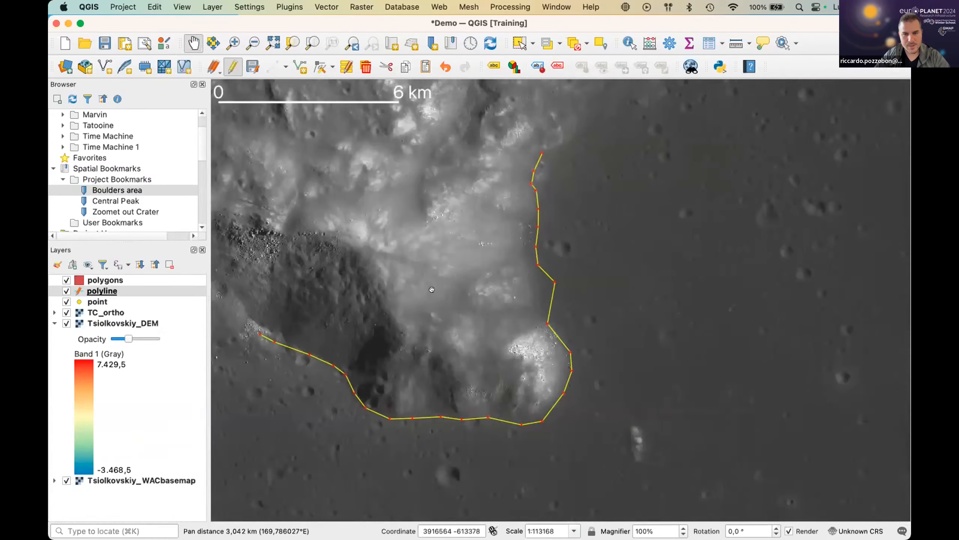
pyautogui.moveTo(432, 289); pyautogui.dragTo(505, 330)
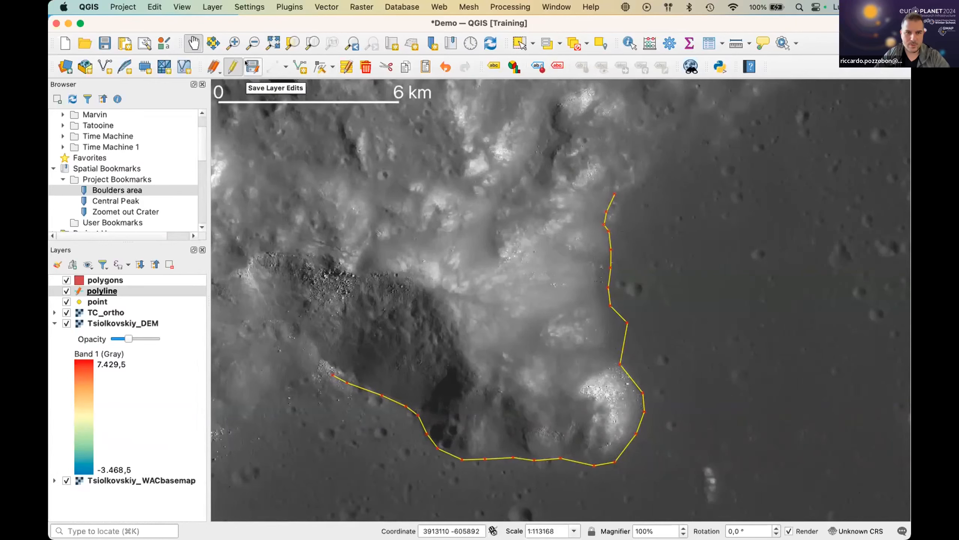
pyautogui.click(233, 66)
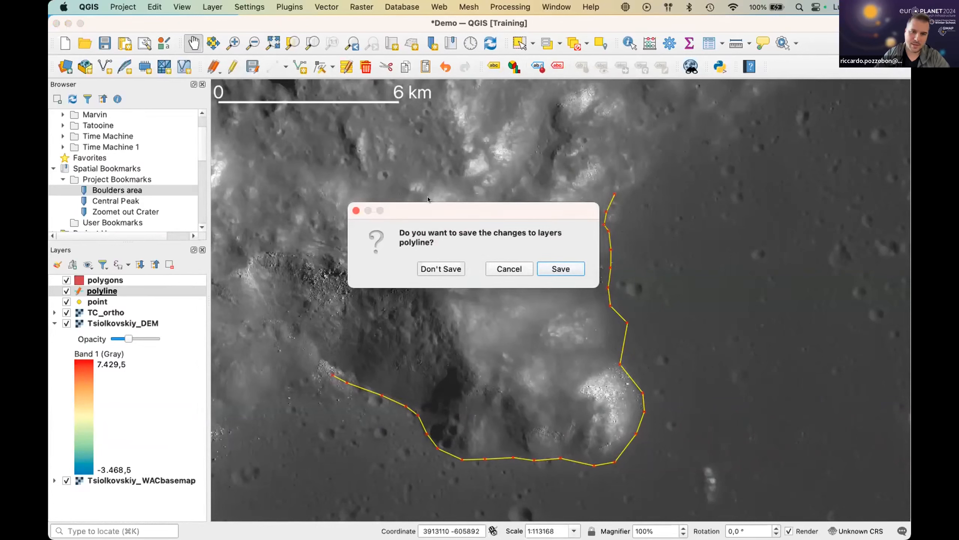
pyautogui.click(568, 268)
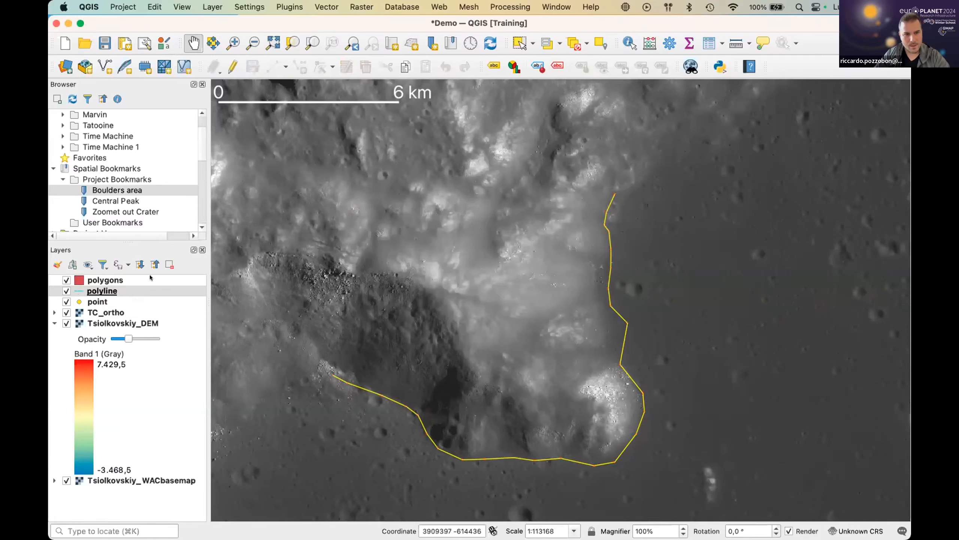
# - Turn on editing for the polygons layer, with the isolated bright hill on the plain north of the boulder points in view
pyautogui.click(147, 279)
pyautogui.scroll(-2, 393, 238)
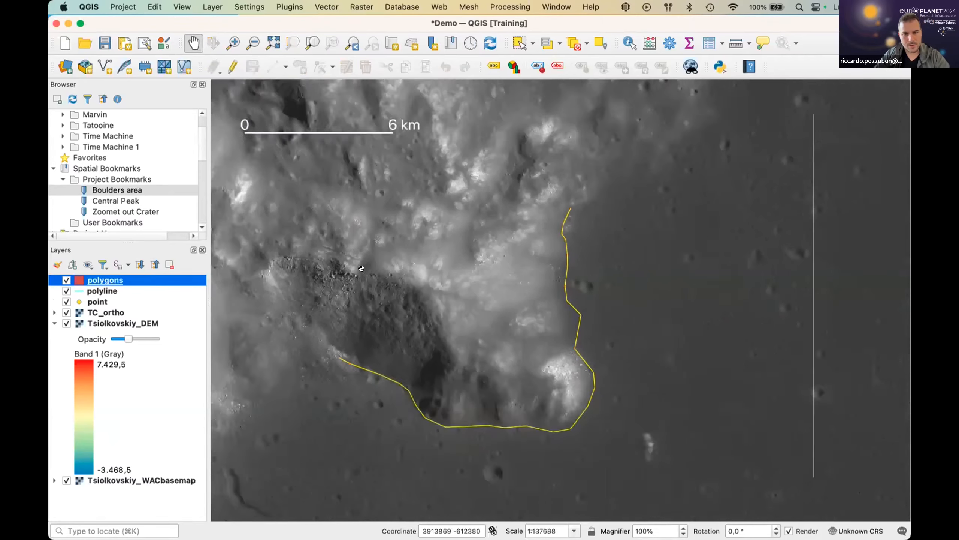
pyautogui.moveTo(394, 238); pyautogui.dragTo(597, 370)
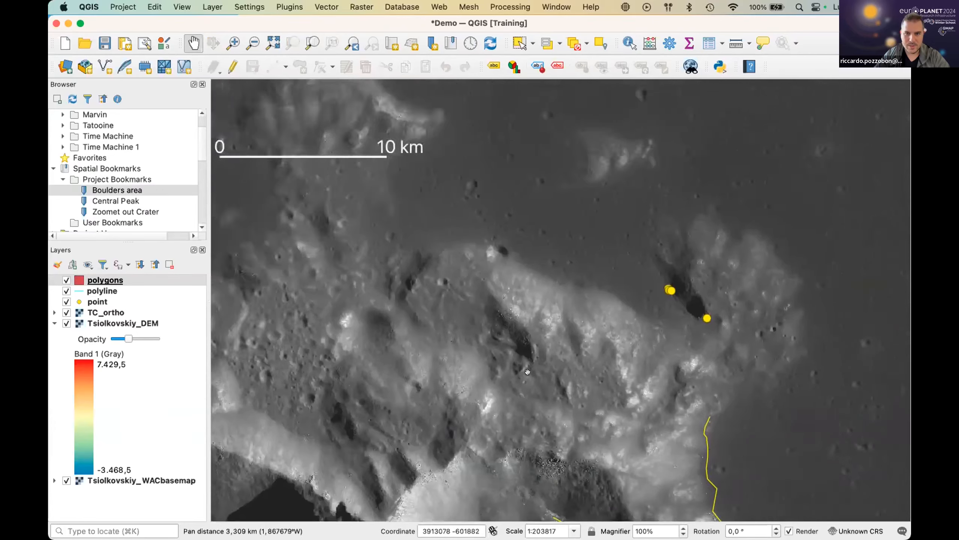
pyautogui.moveTo(604, 92); pyautogui.dragTo(581, 238)
pyautogui.scroll(1, 581, 238)
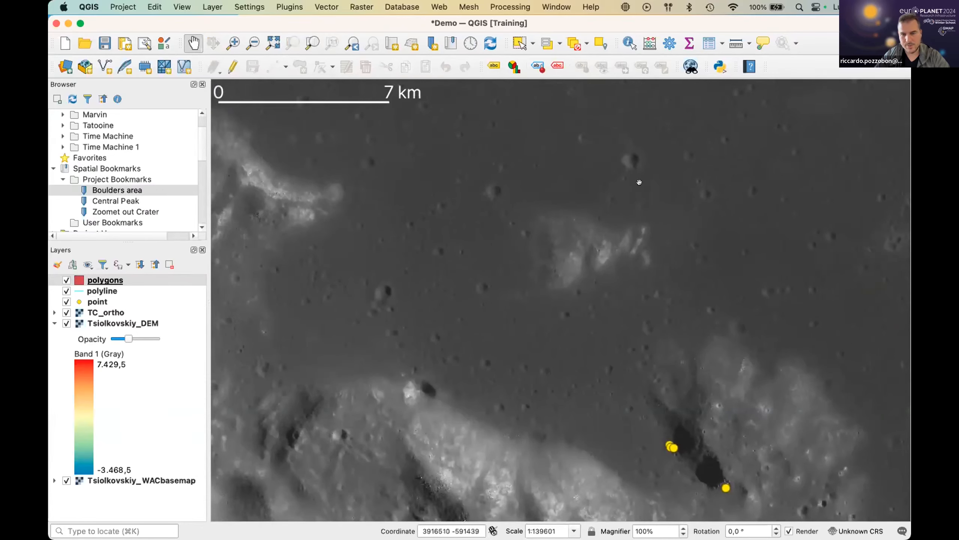
pyautogui.scroll(1, 560, 268)
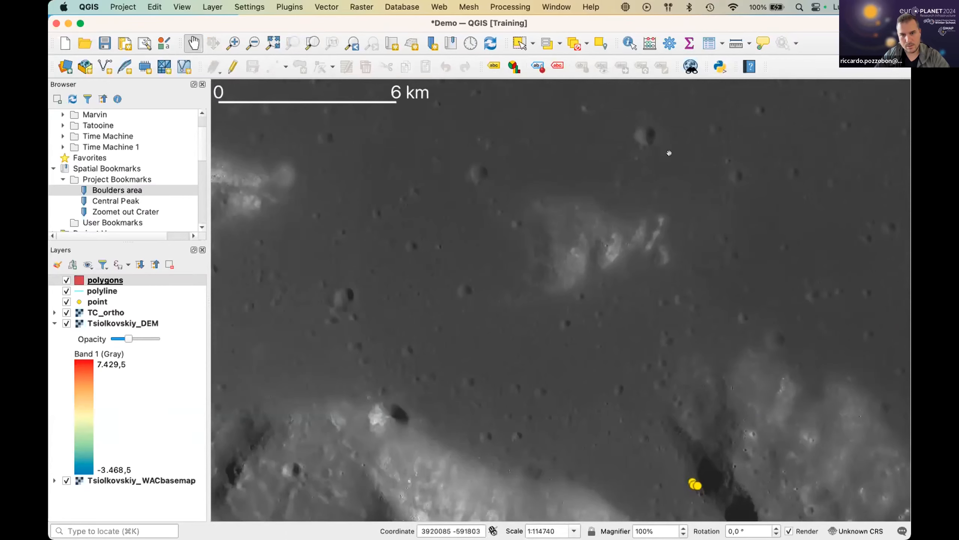
pyautogui.click(122, 281)
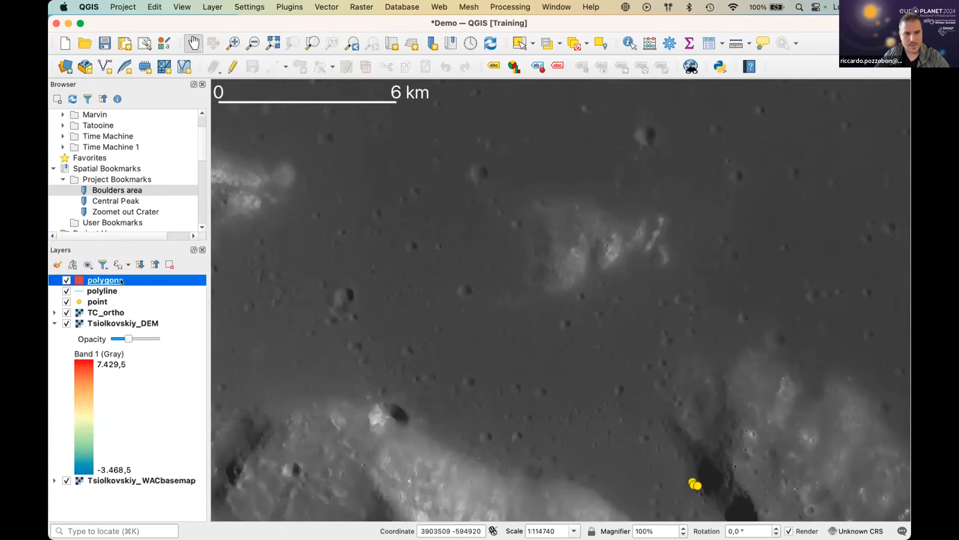
pyautogui.click(233, 66)
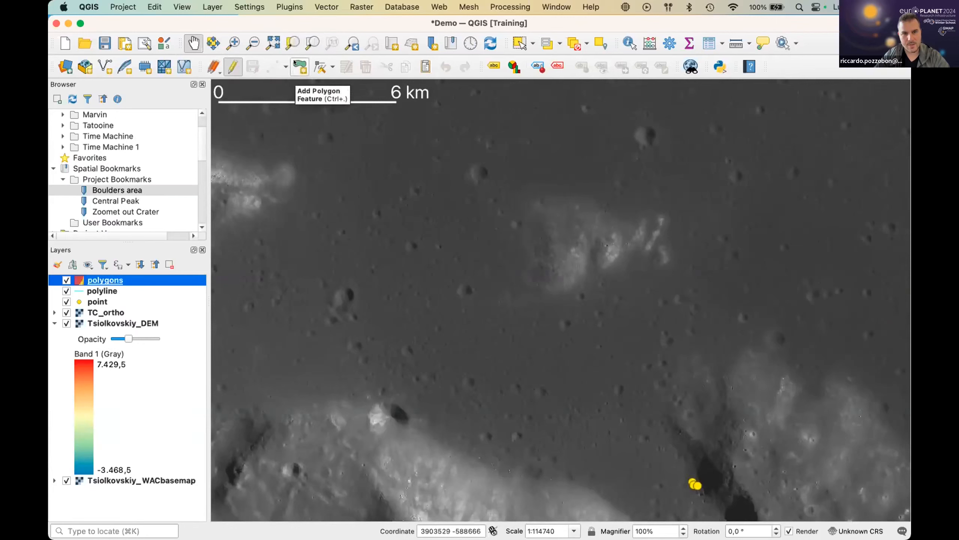
pyautogui.scroll(3, 629, 191)
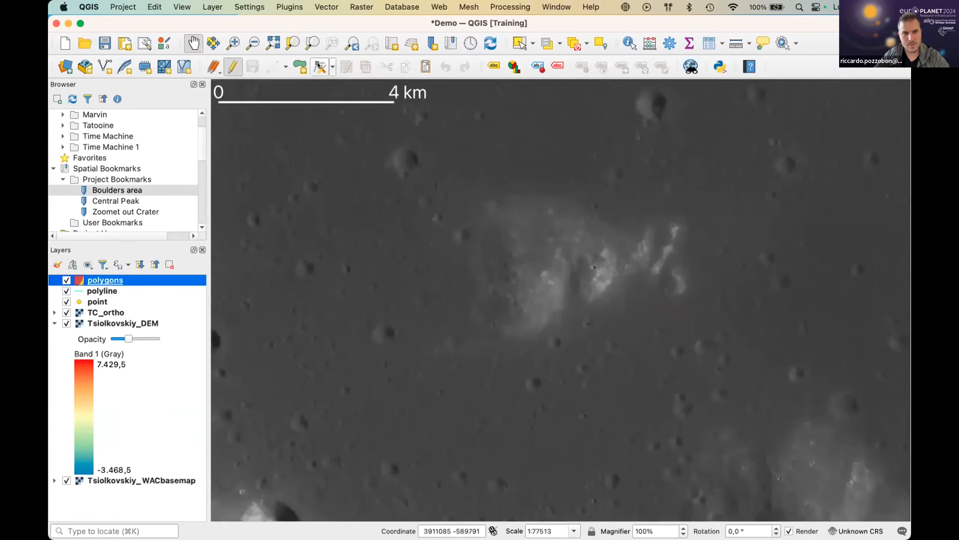
# - Draw a polygon feature around the isolated bright hill, following its outline from the northwest edge clockwise, and complete the shape
pyautogui.click(300, 67)
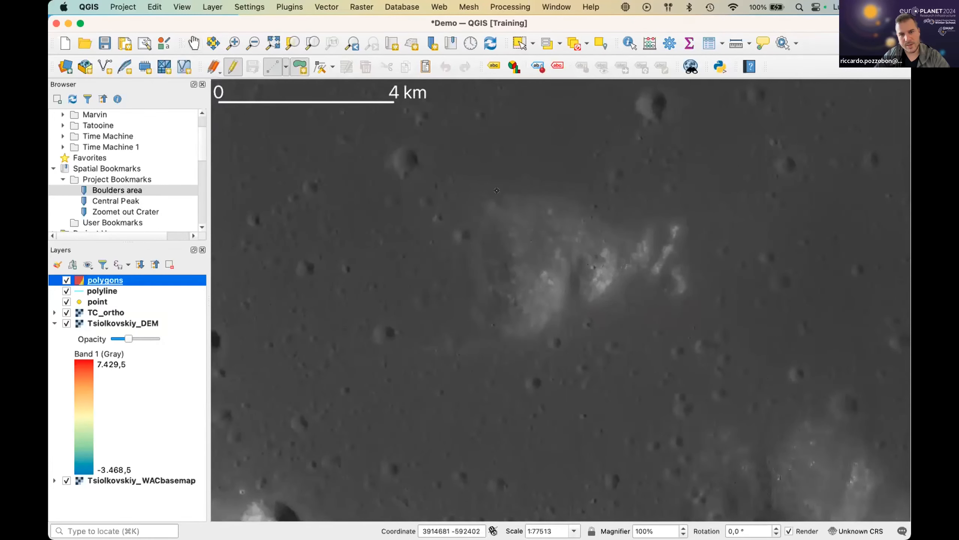
pyautogui.click(497, 191)
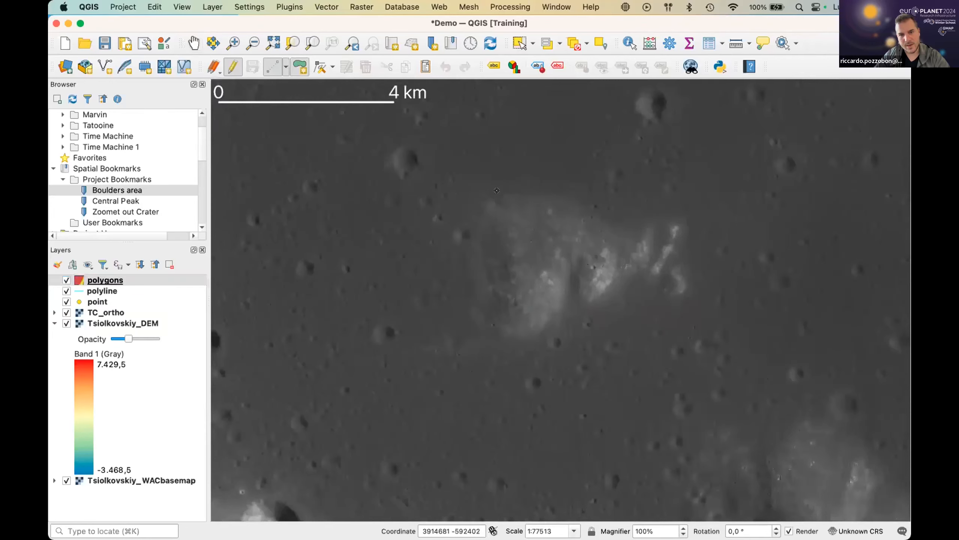
pyautogui.click(531, 190)
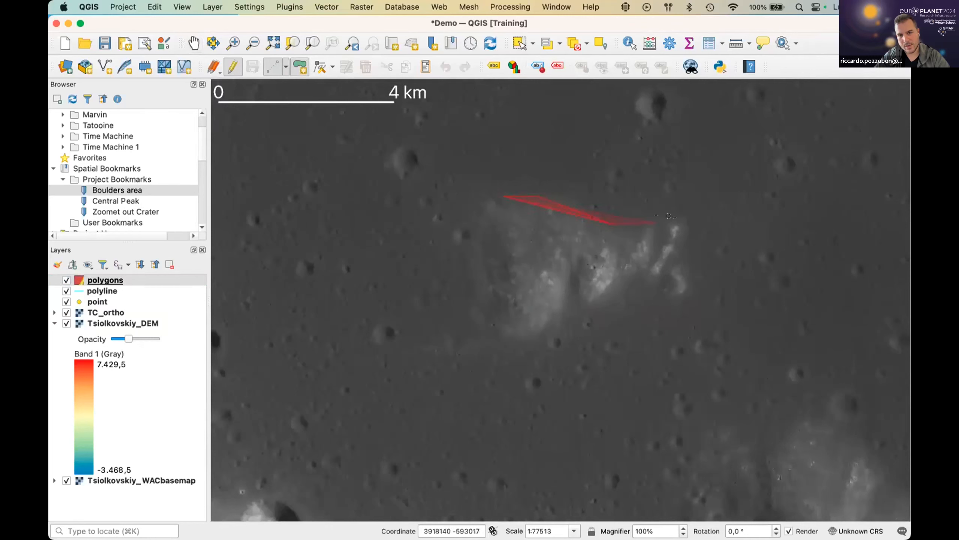
pyautogui.rightClick(677, 220)
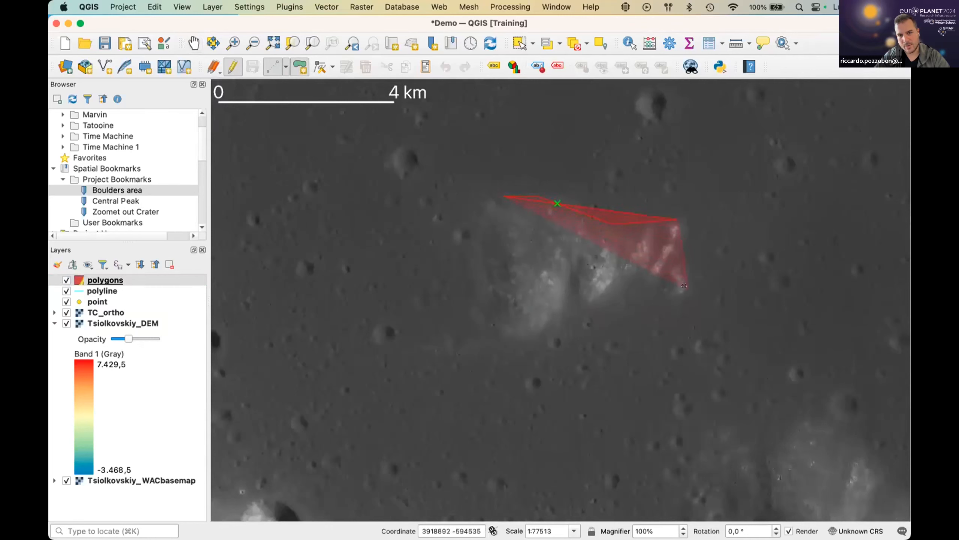
pyautogui.click(622, 277)
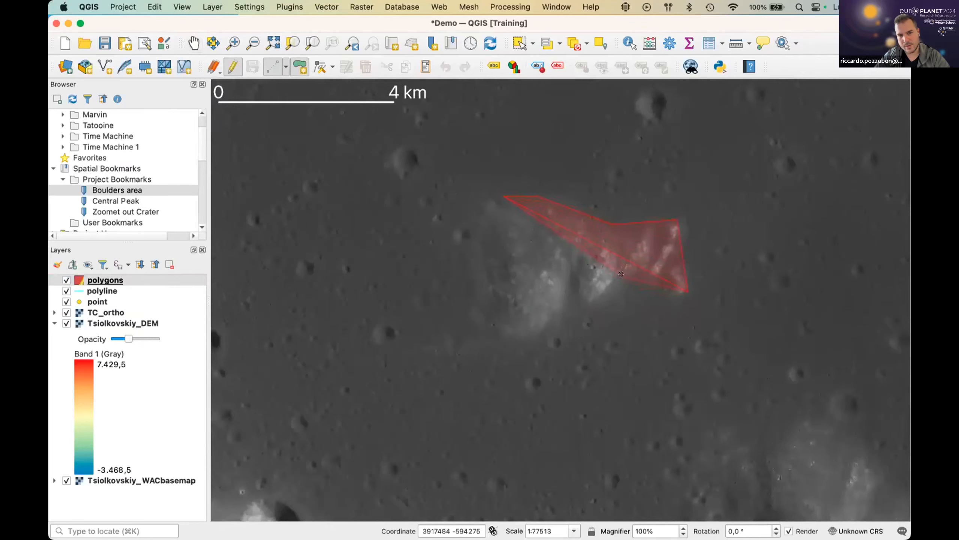
pyautogui.click(563, 311)
pyautogui.click(467, 305)
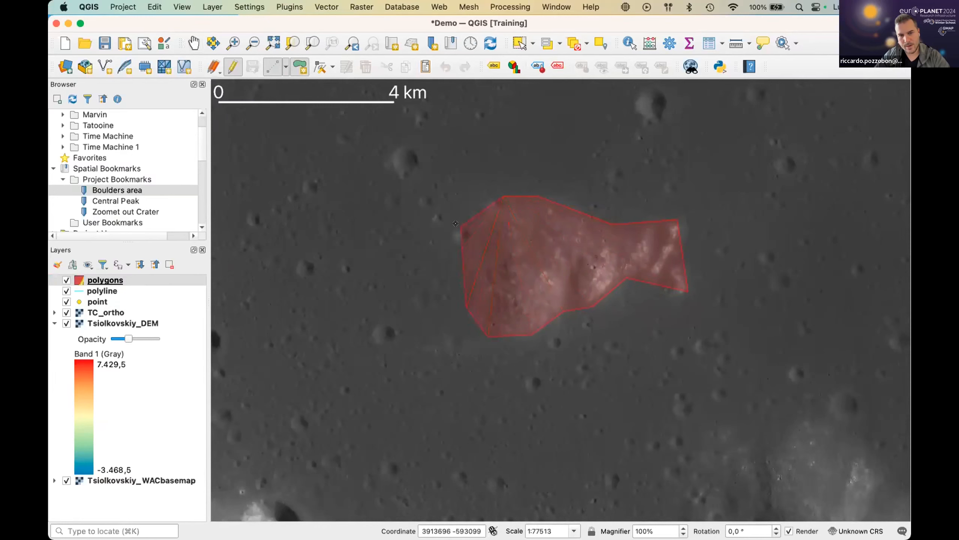
pyautogui.rightClick(455, 224)
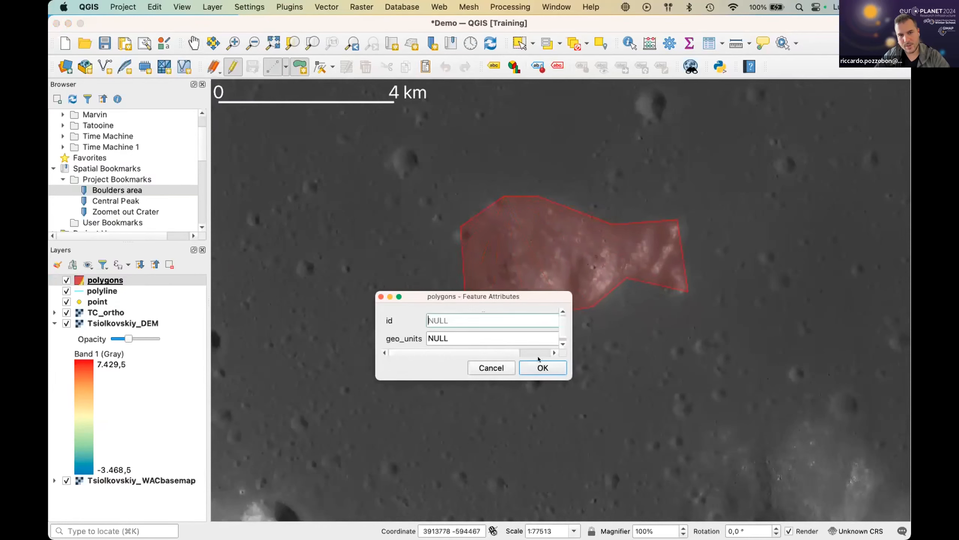
# - Open the polygons attribute table and create the new polygon with geo_units "central peak material" and id 1
pyautogui.moveTo(571, 378); pyautogui.dragTo(613, 427)
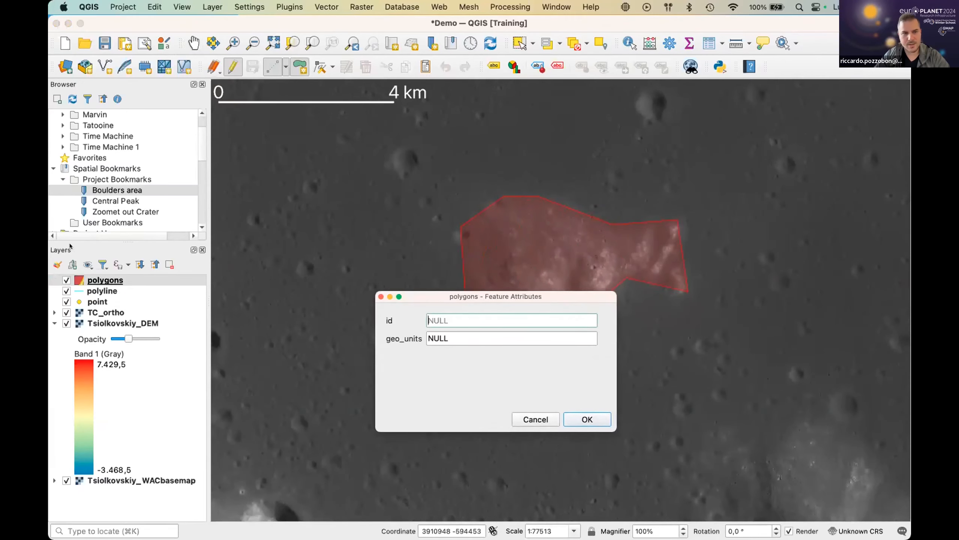
pyautogui.rightClick(102, 281)
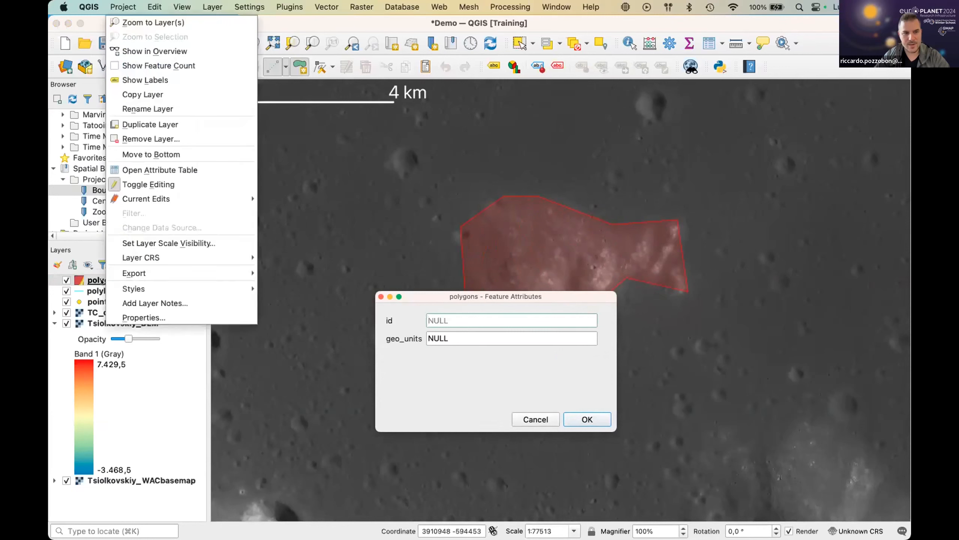
pyautogui.click(158, 172)
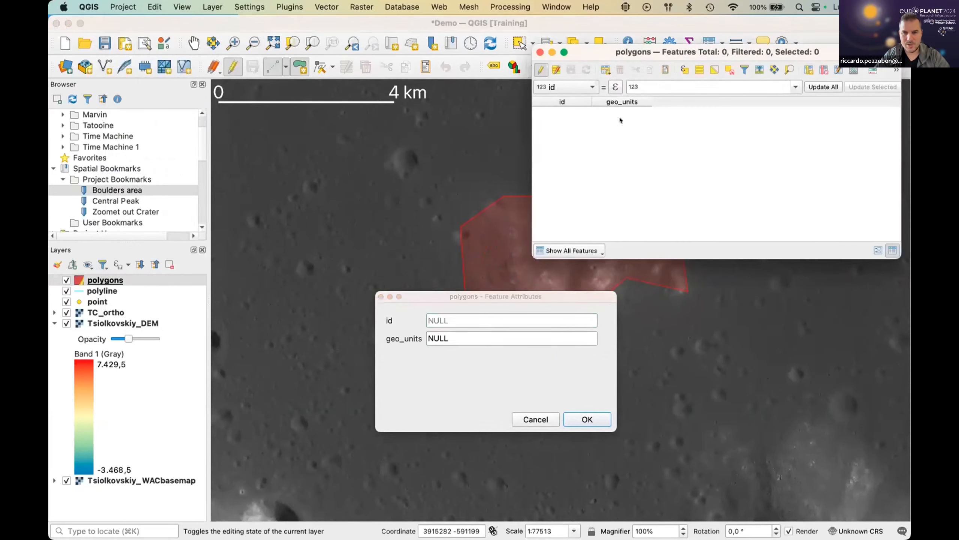
pyautogui.doubleClick(472, 336)
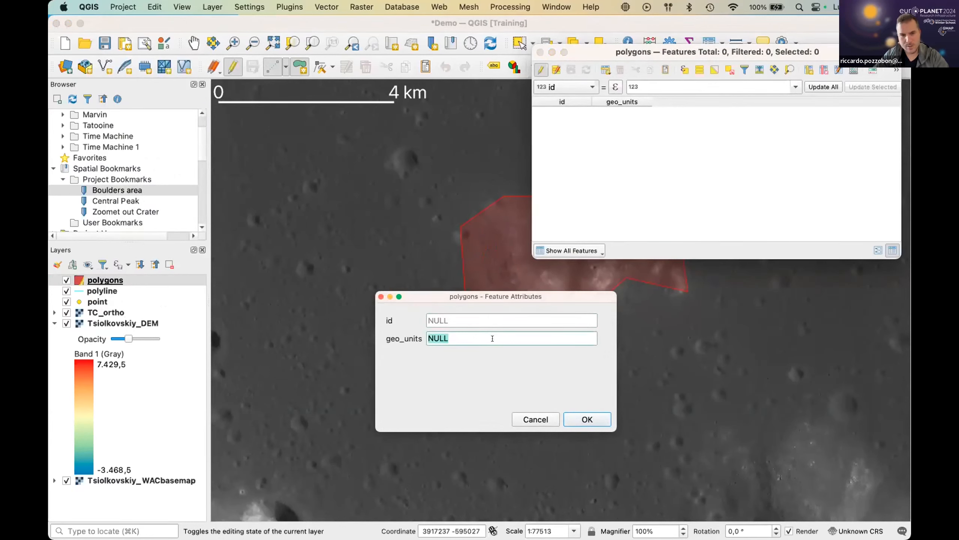
pyautogui.write('central peak material')
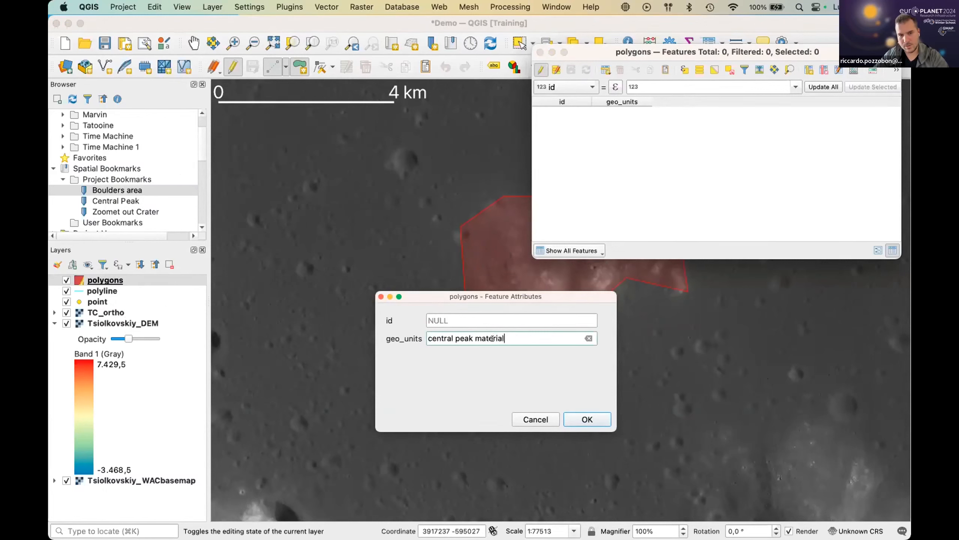
pyautogui.click(490, 313)
pyautogui.write('1')
pyautogui.click(587, 422)
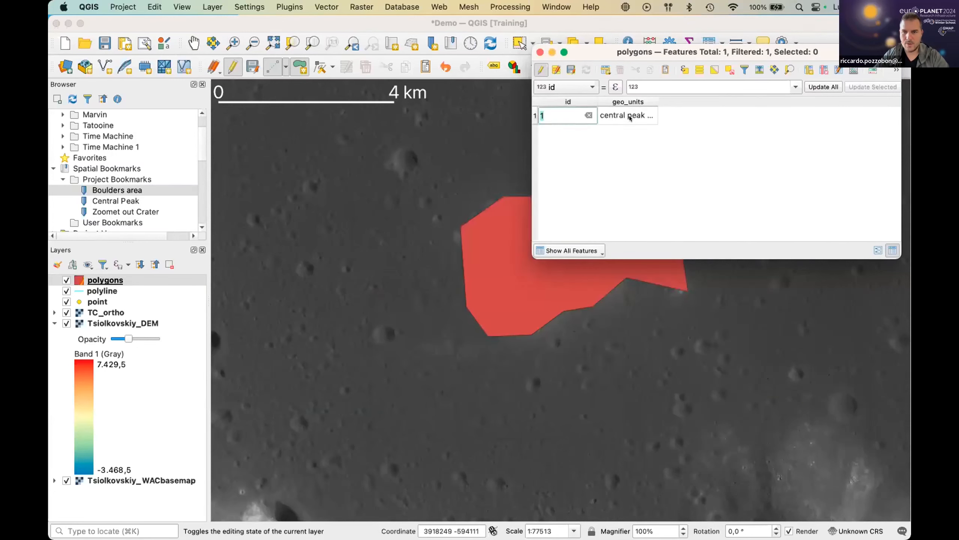
# - Widen the geo_units column in the polygons attribute table to read its full text, and close the table
pyautogui.doubleClick(630, 112)
pyautogui.click(654, 132)
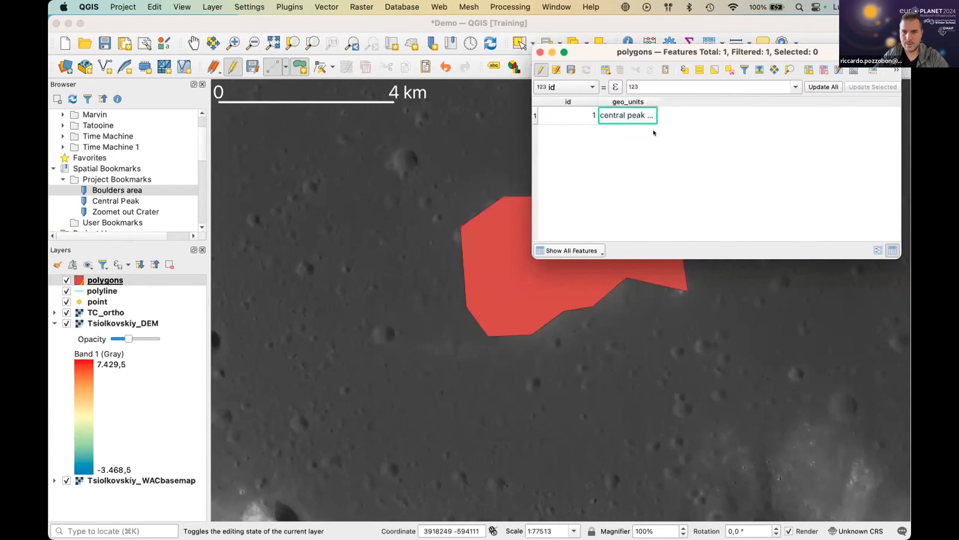
pyautogui.moveTo(651, 94); pyautogui.dragTo(689, 94)
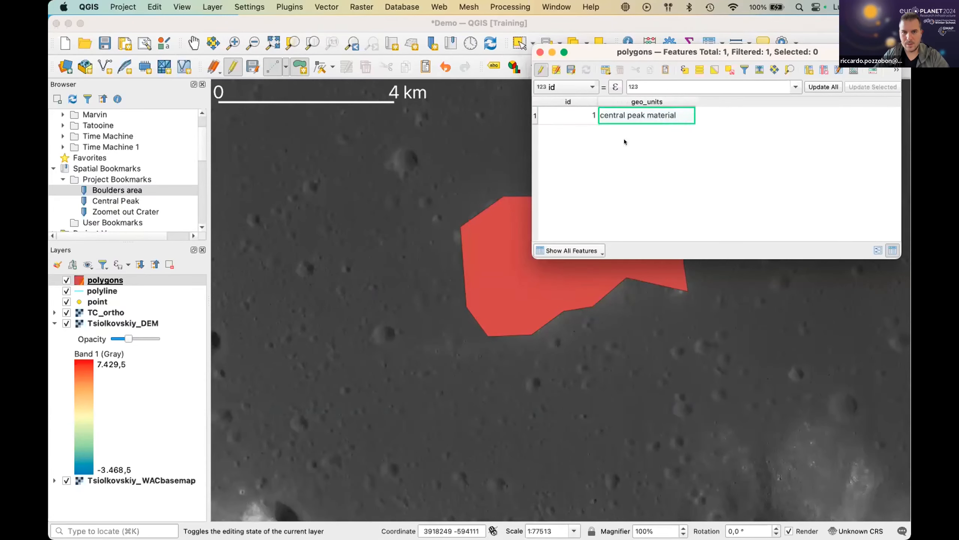
pyautogui.scroll(-2, 443, 382)
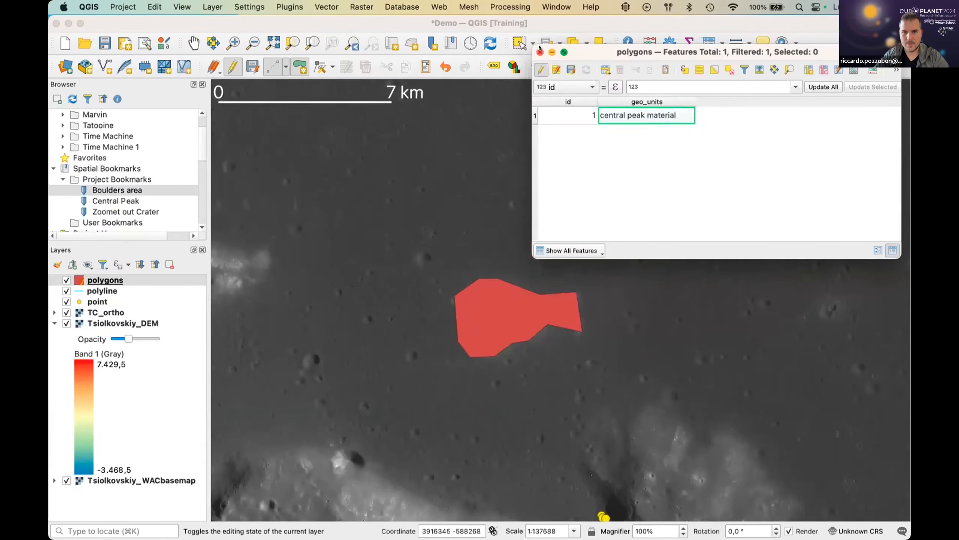
pyautogui.click(534, 343)
pyautogui.scroll(-1, 526, 438)
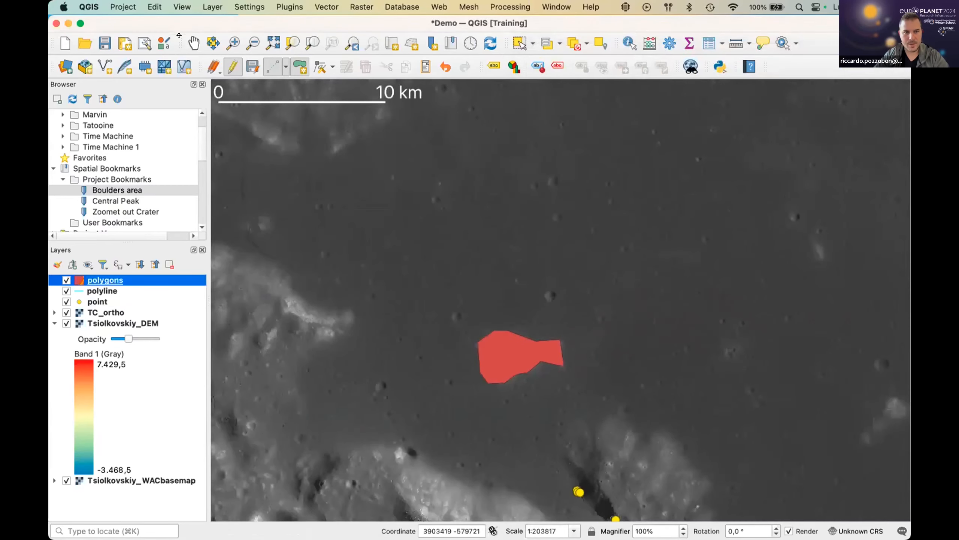
# - Start a new polygon feature in the polygons layer at the western edge of the central peak's shadowed slope
pyautogui.click(193, 44)
pyautogui.moveTo(482, 342); pyautogui.dragTo(552, 133)
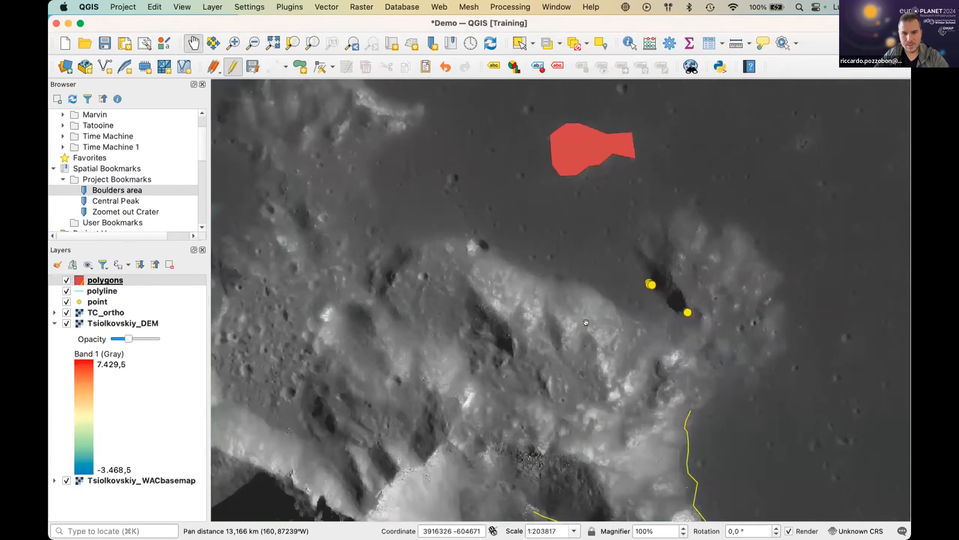
pyautogui.scroll(-1, 588, 324)
pyautogui.moveTo(423, 309); pyautogui.dragTo(507, 332)
pyautogui.scroll(-1, 507, 336)
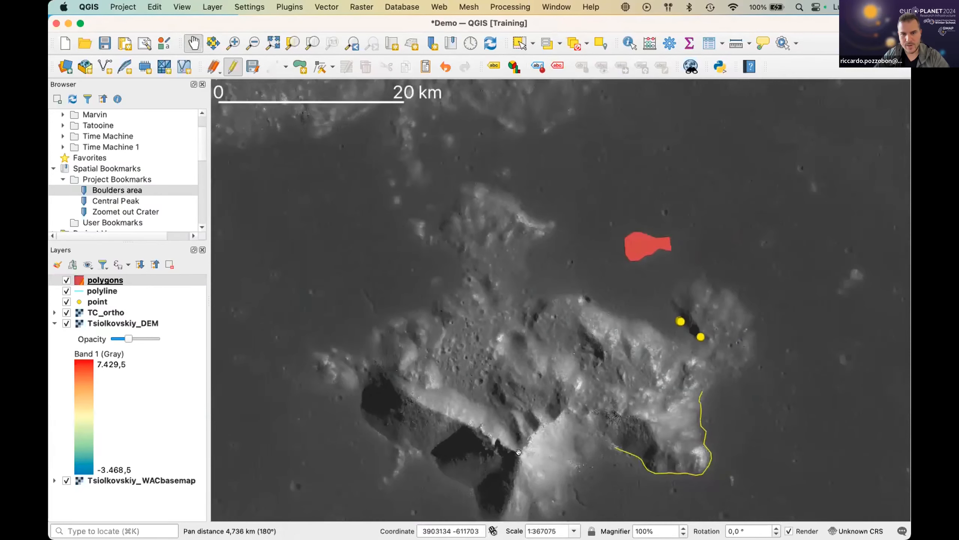
pyautogui.moveTo(538, 391); pyautogui.dragTo(513, 309)
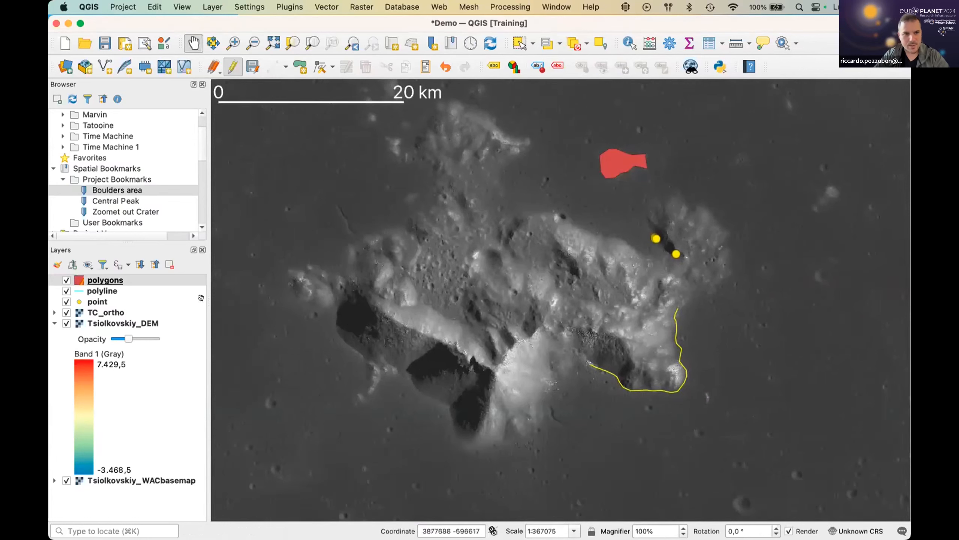
pyautogui.click(140, 280)
pyautogui.click(300, 67)
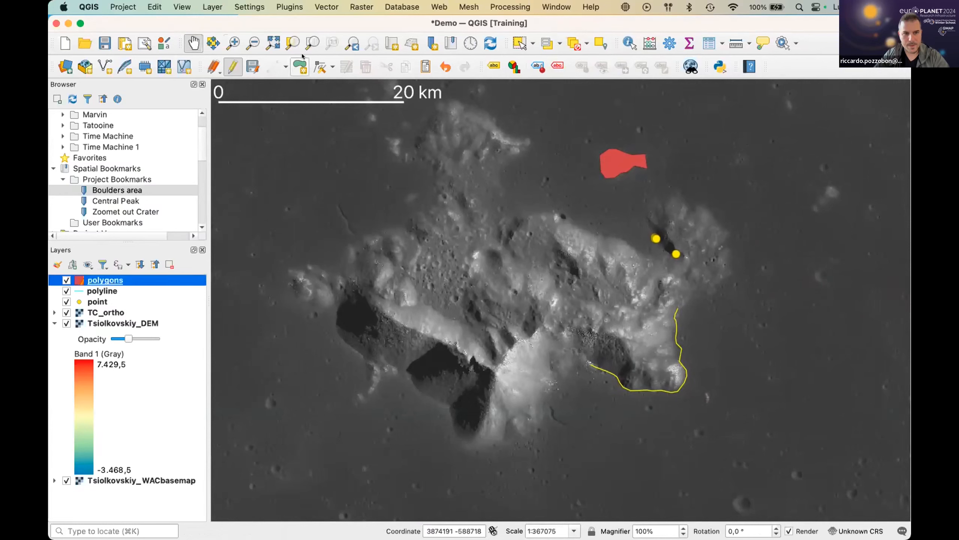
pyautogui.click(338, 310)
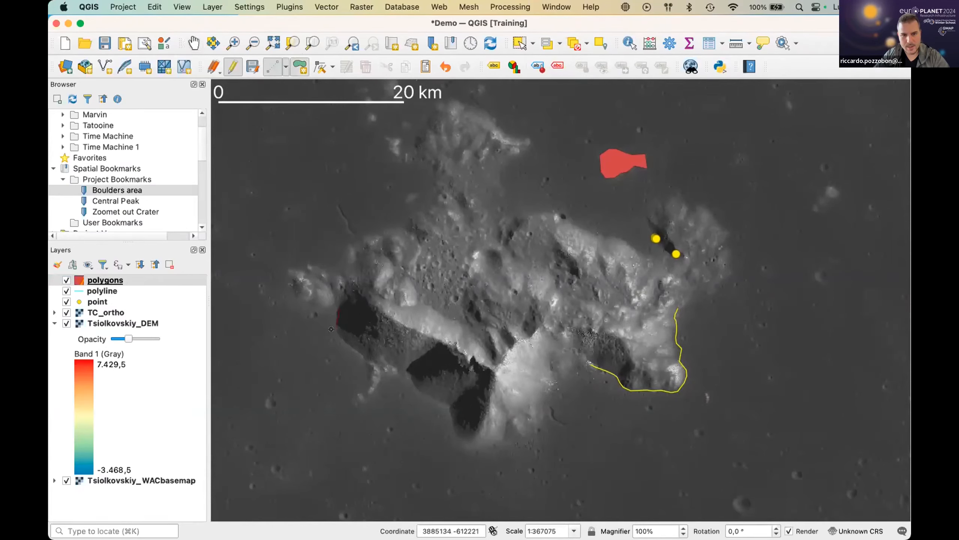
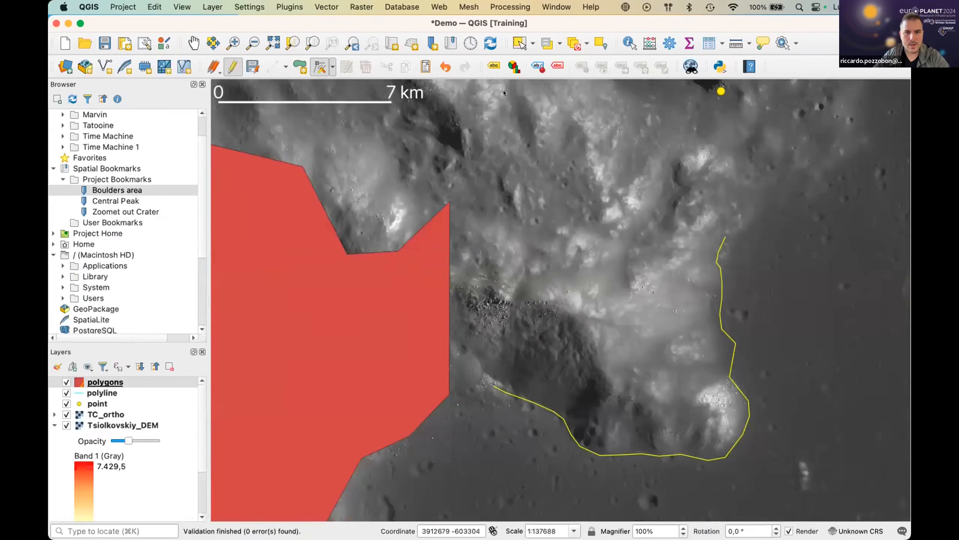
pyautogui.scroll(-2, 468, 140)
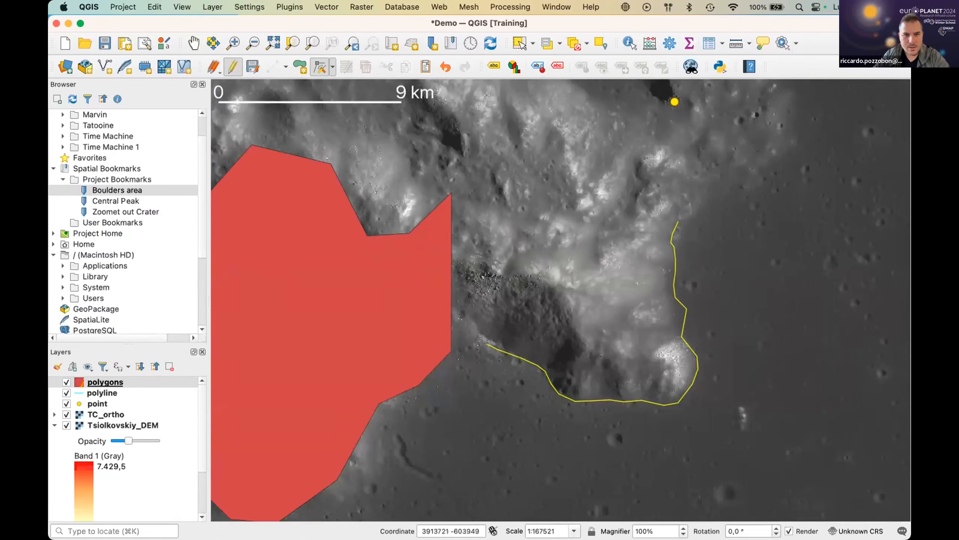
pyautogui.moveTo(169, 24); pyautogui.dragTo(163, 60)
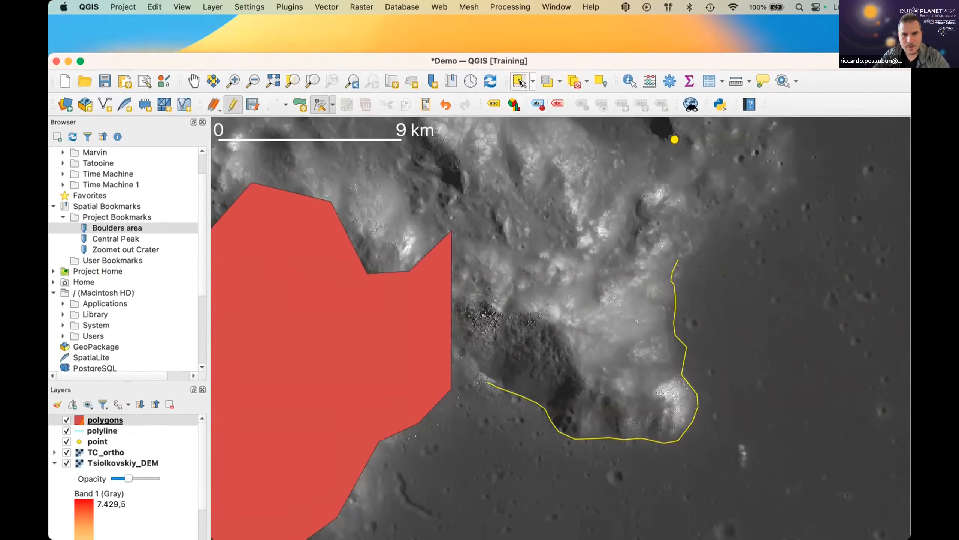
pyautogui.moveTo(150, 59); pyautogui.dragTo(146, 12)
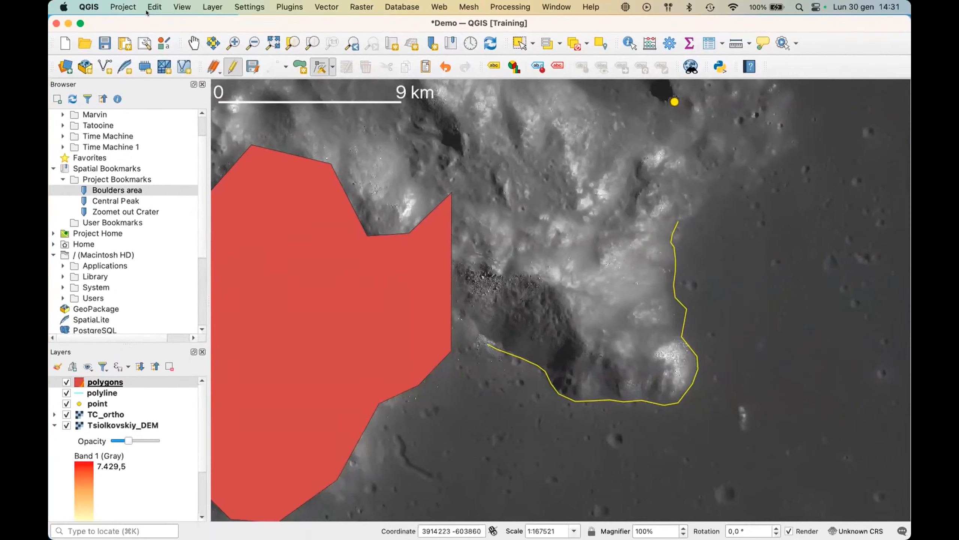
pyautogui.click(332, 69)
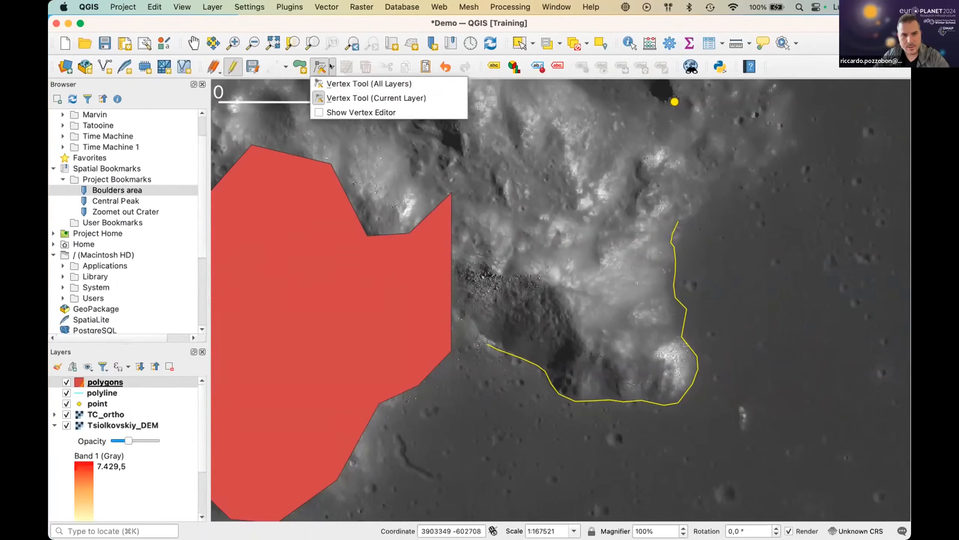
pyautogui.click(104, 387)
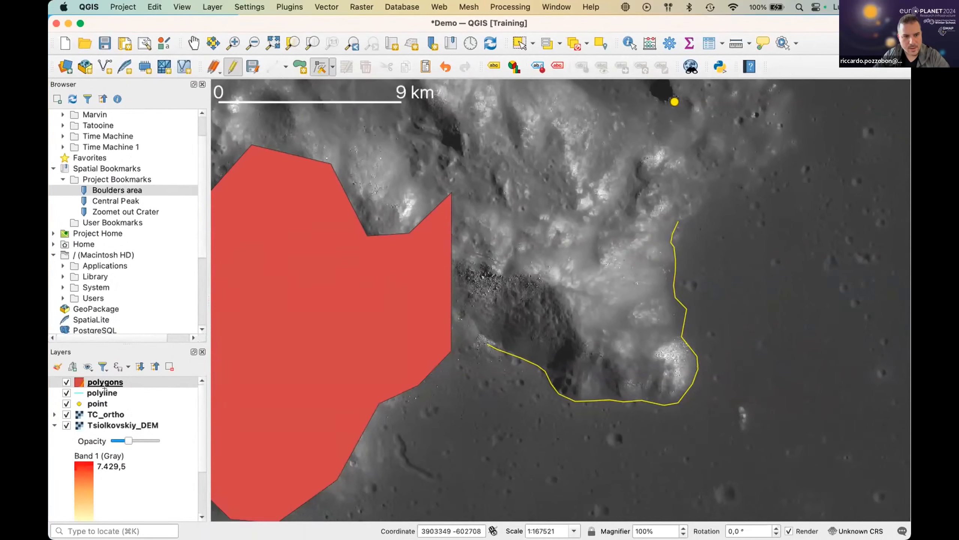
pyautogui.click(109, 392)
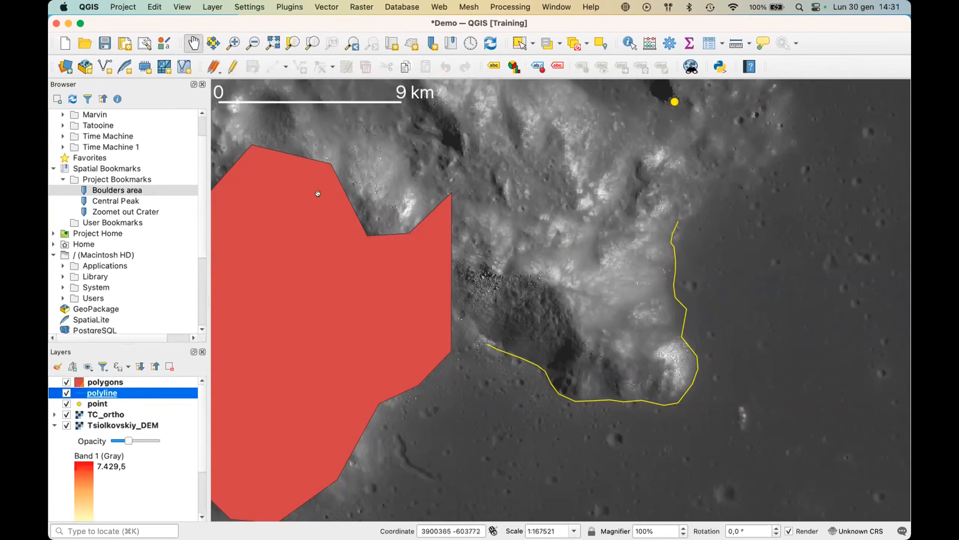
pyautogui.click(146, 381)
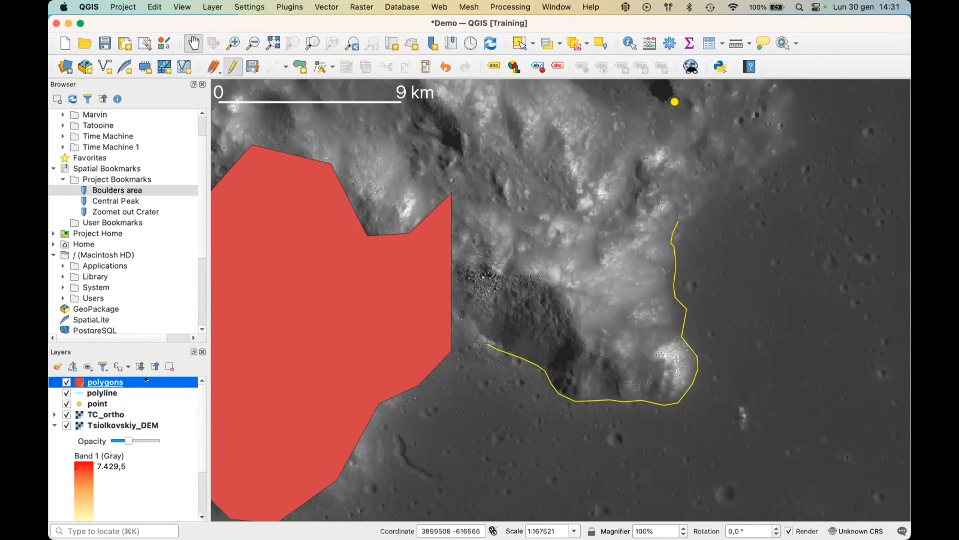
# - Open the large central peak polygon's vertices with the Vertex tool and move its pointed northeastern vertex southeast to the boulder field's edge
pyautogui.scroll(2, 432, 198)
pyautogui.scroll(1, 431, 198)
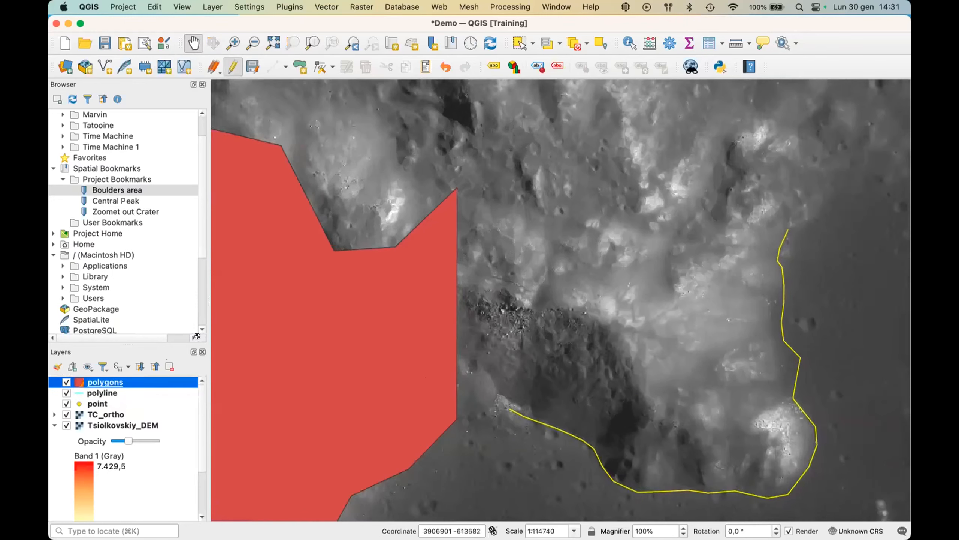
pyautogui.click(320, 67)
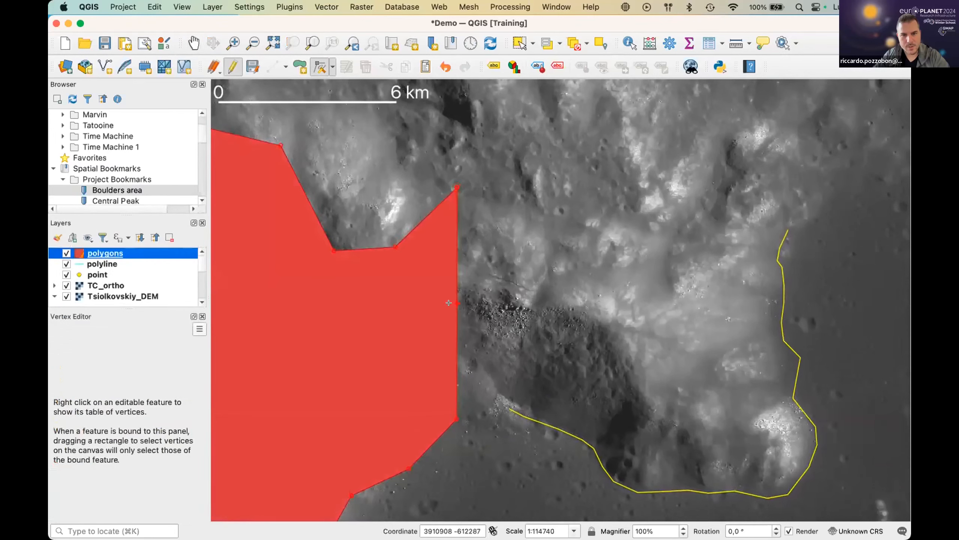
pyautogui.rightClick(454, 182)
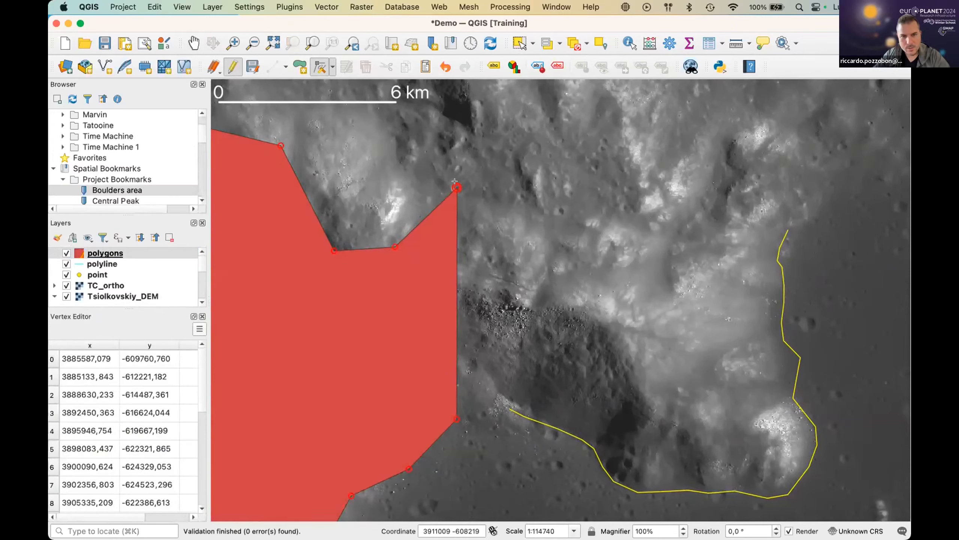
pyautogui.click(455, 182)
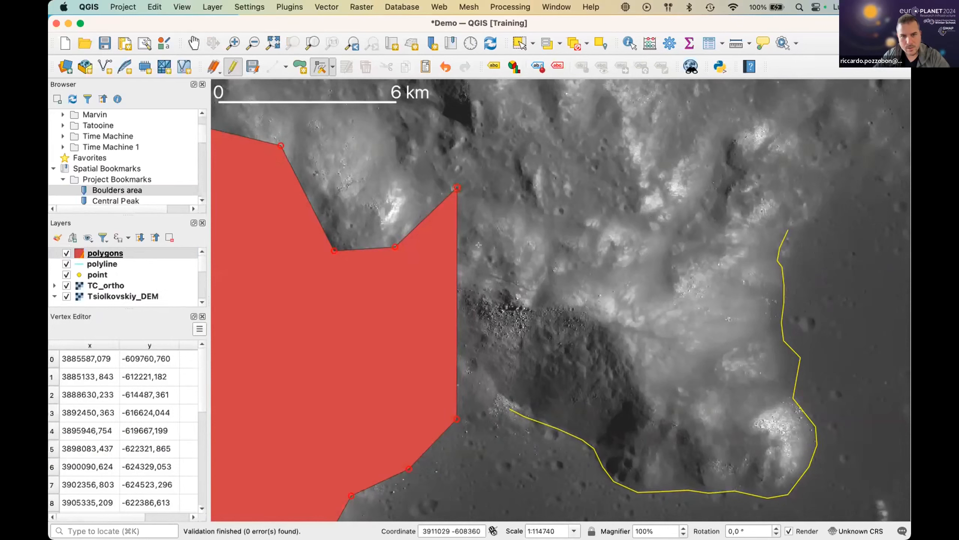
pyautogui.click(475, 283)
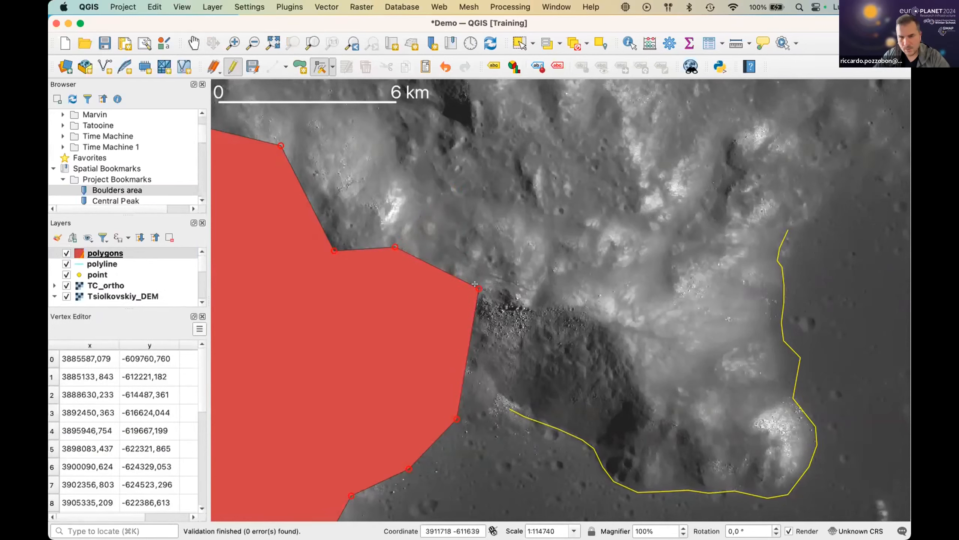
# - Delete the moved vertex and two more vertices along the large polygon's northeastern edge, and close the vertex editor
pyautogui.press('Delete')
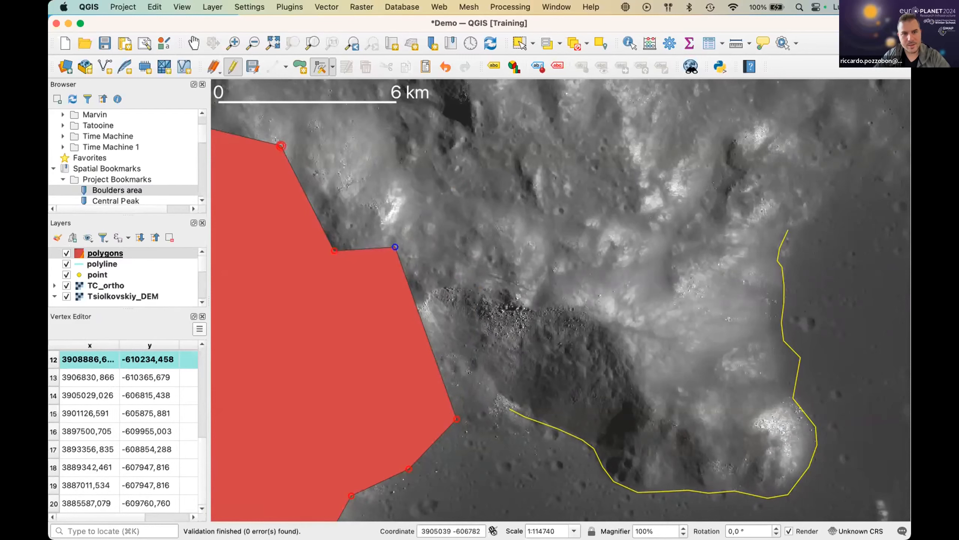
pyautogui.press('Escape')
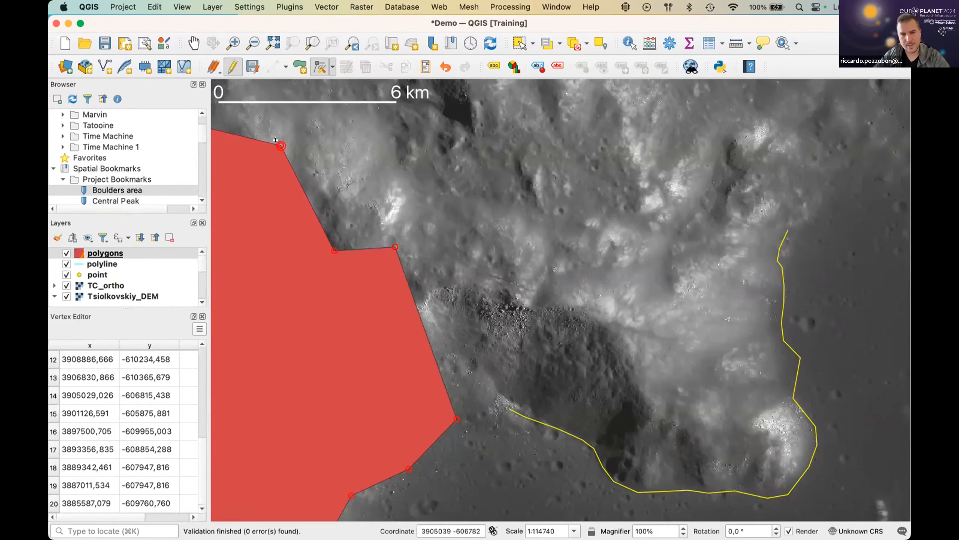
pyautogui.click(275, 140)
pyautogui.press('Delete')
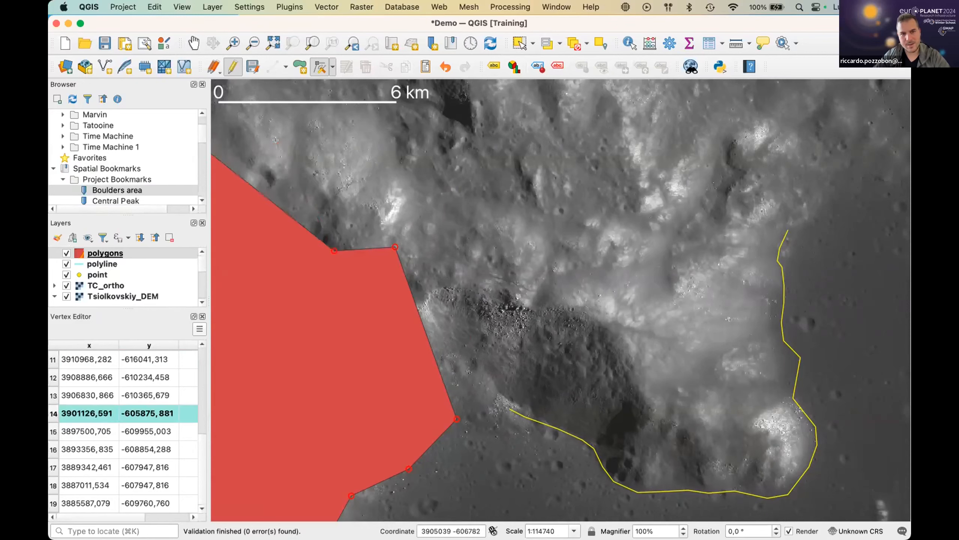
pyautogui.press('Escape')
pyautogui.click(392, 244)
pyautogui.press('Delete')
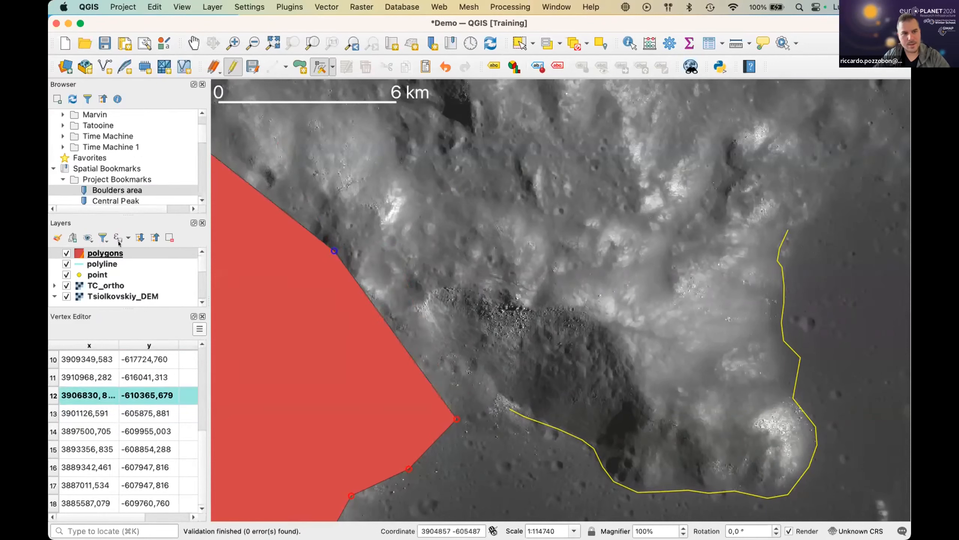
pyautogui.click(202, 317)
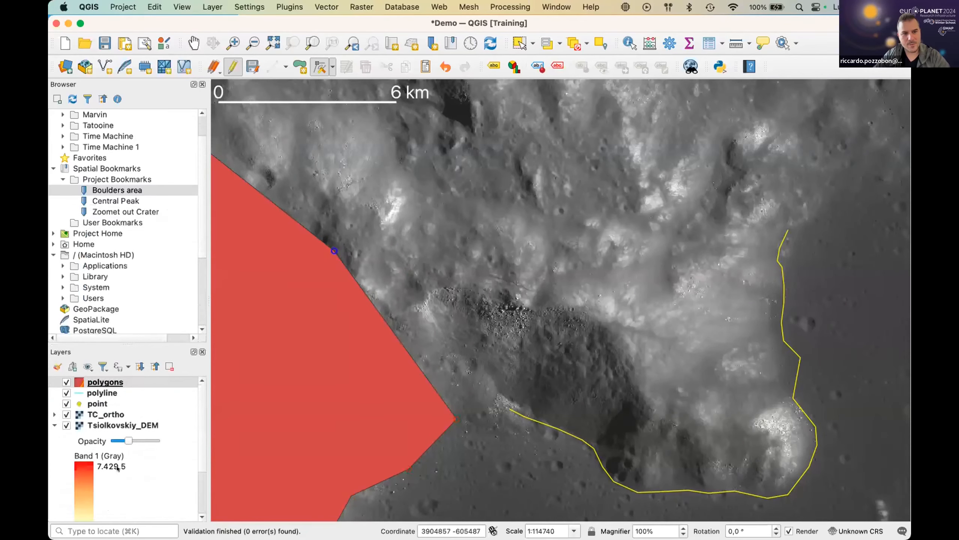
# - Turn on editing for the polyline layer and activate the Vertex tool, with the relief boundary's western end in view
pyautogui.click(118, 393)
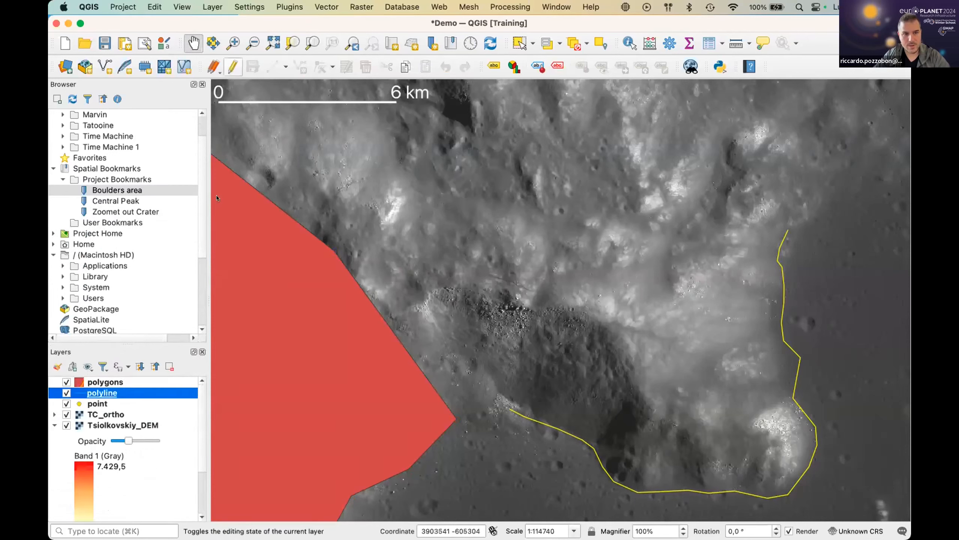
pyautogui.click(234, 64)
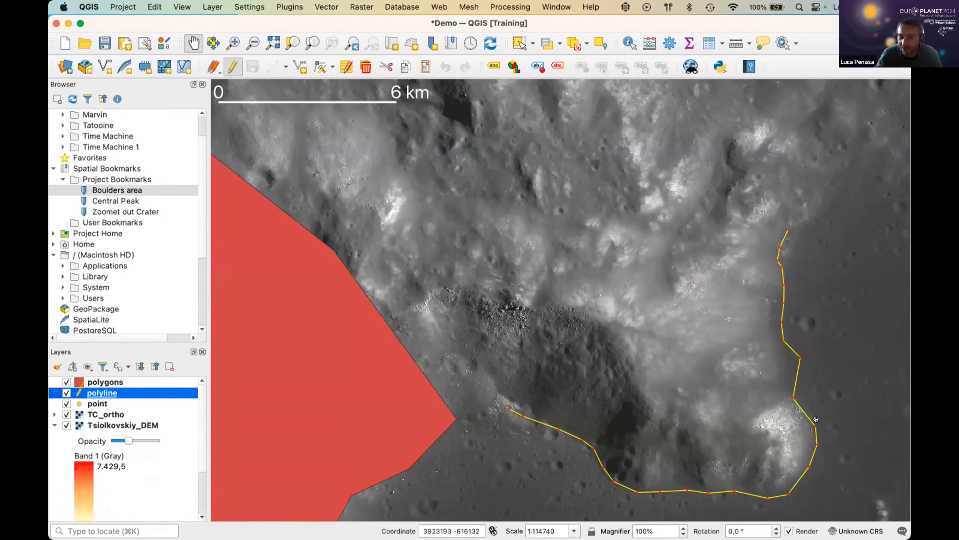
pyautogui.scroll(3, 816, 418)
pyautogui.scroll(-2, 383, 227)
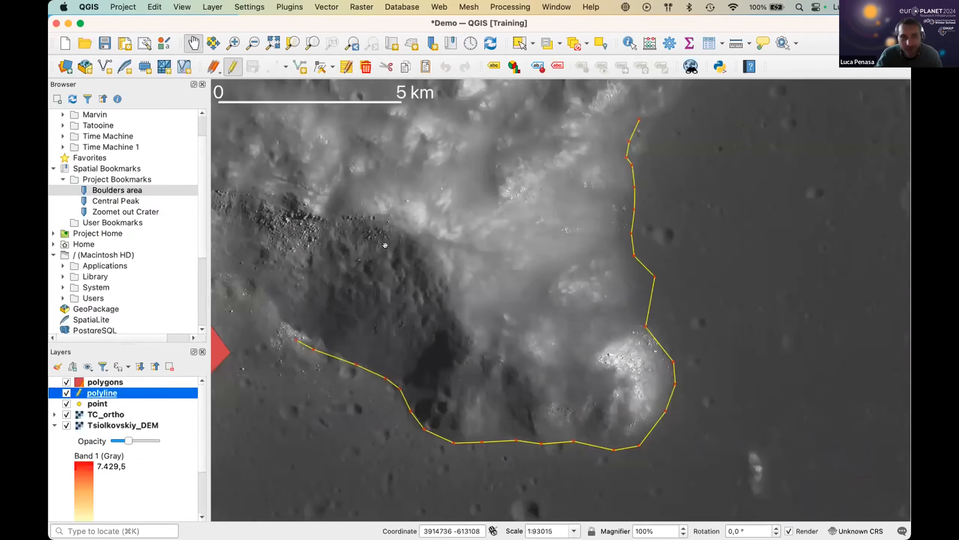
pyautogui.moveTo(298, 257); pyautogui.dragTo(514, 256)
pyautogui.moveTo(422, 265); pyautogui.dragTo(562, 220)
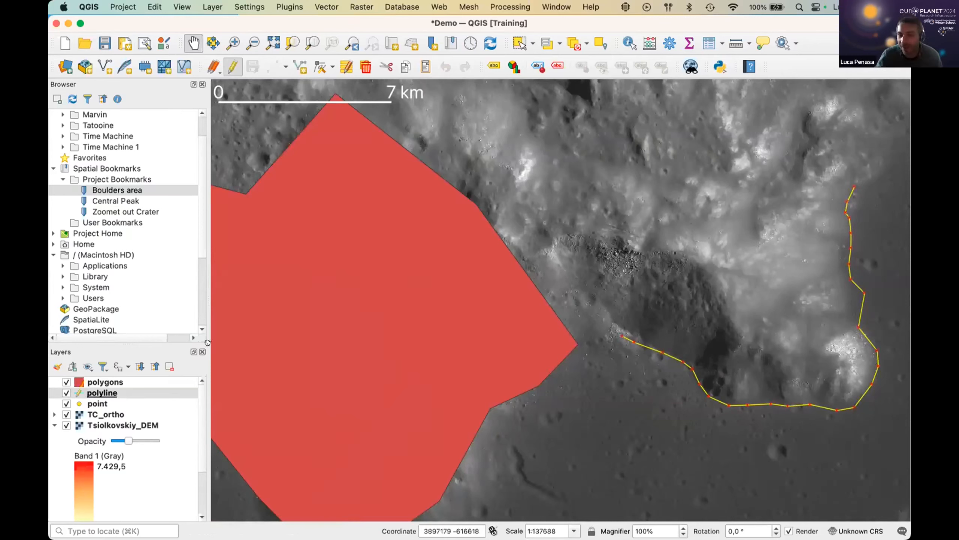
pyautogui.moveTo(114, 340); pyautogui.dragTo(114, 228)
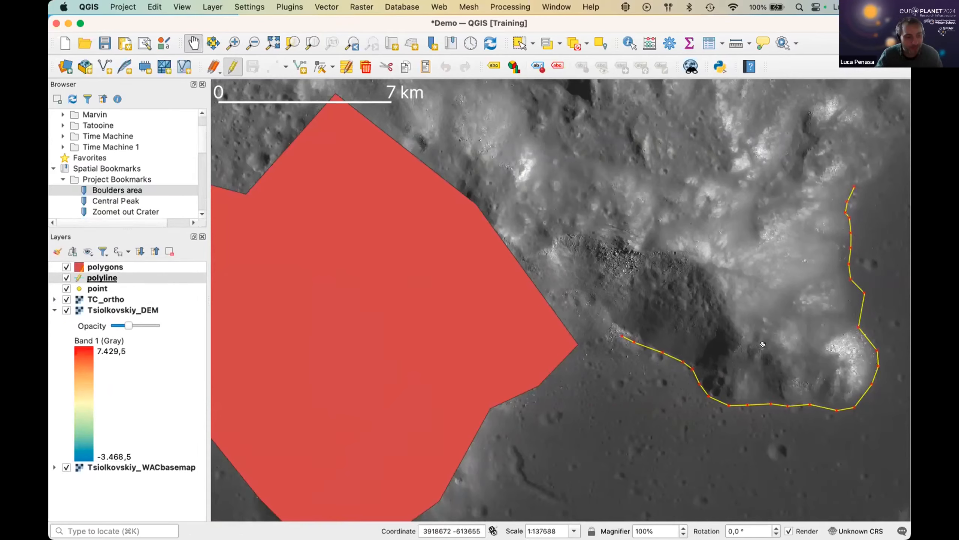
pyautogui.scroll(3, 729, 369)
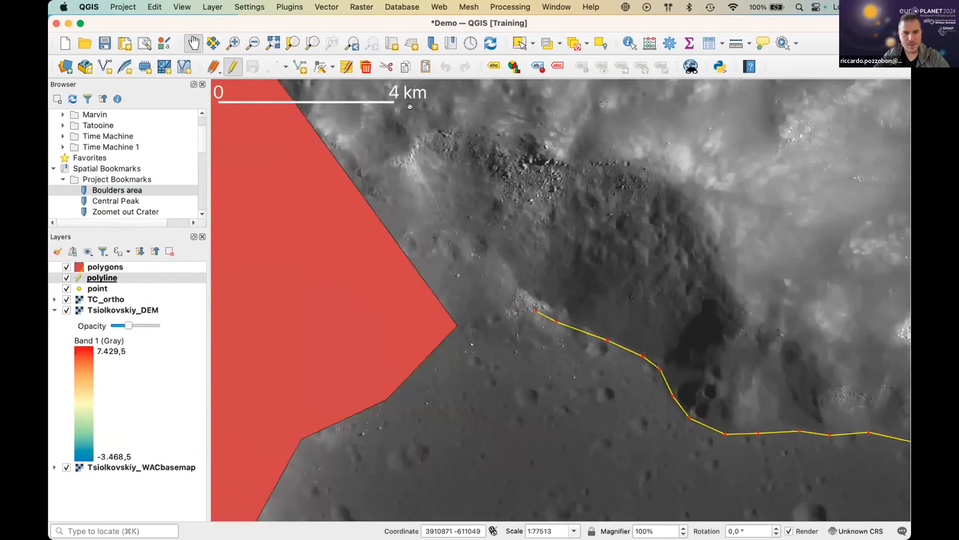
pyautogui.click(312, 66)
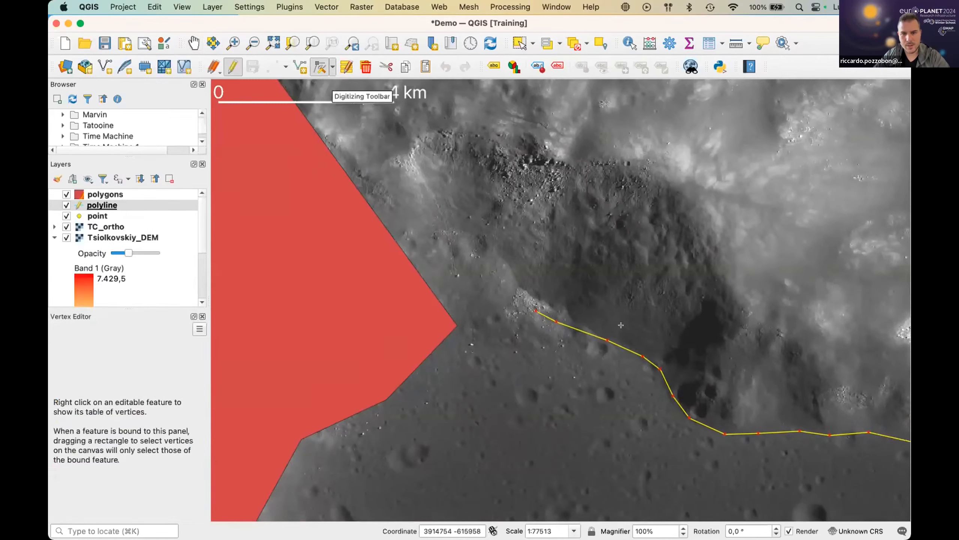
# - Delete the three westernmost vertices of the relief boundary line
pyautogui.scroll(2, 603, 342)
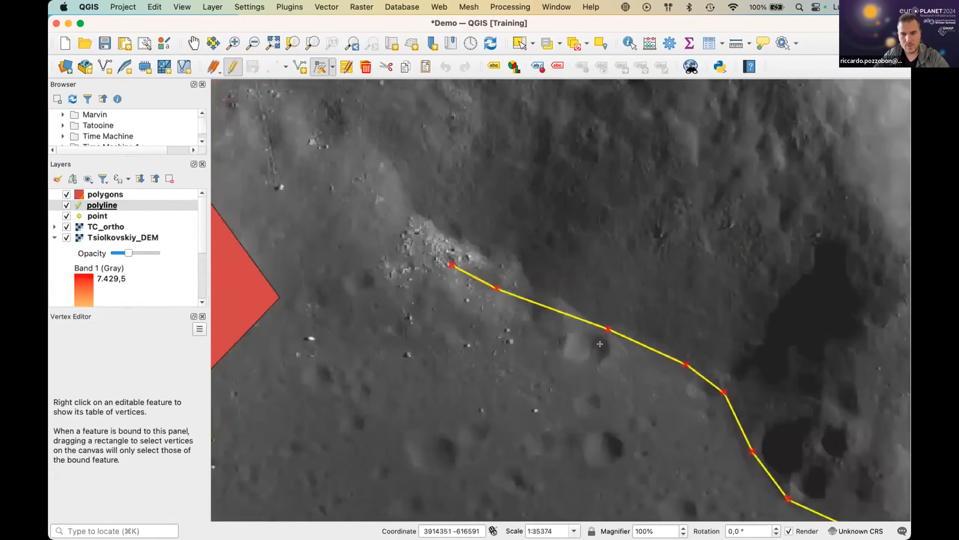
pyautogui.click(604, 323)
pyautogui.press('Delete')
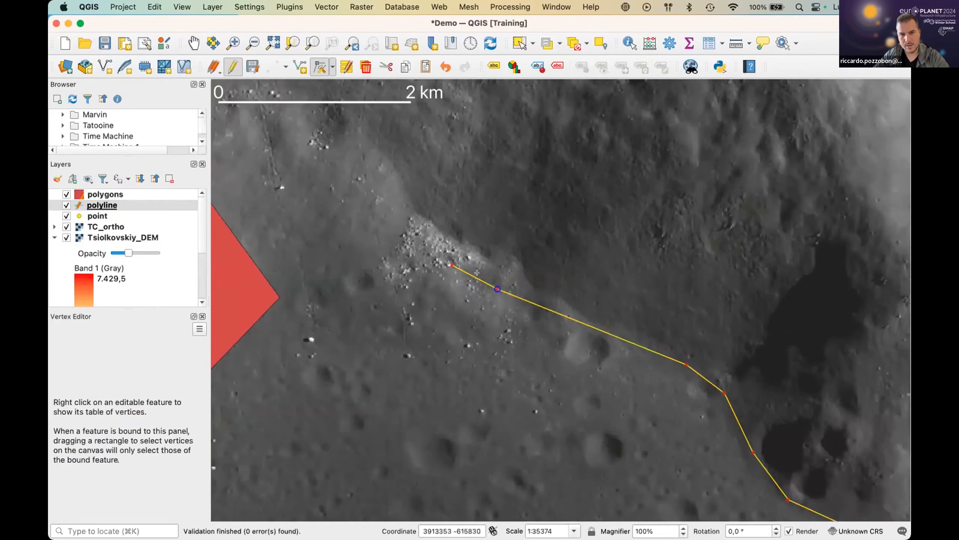
pyautogui.click(446, 258)
pyautogui.press('Delete')
pyautogui.click(495, 286)
pyautogui.press('Delete')
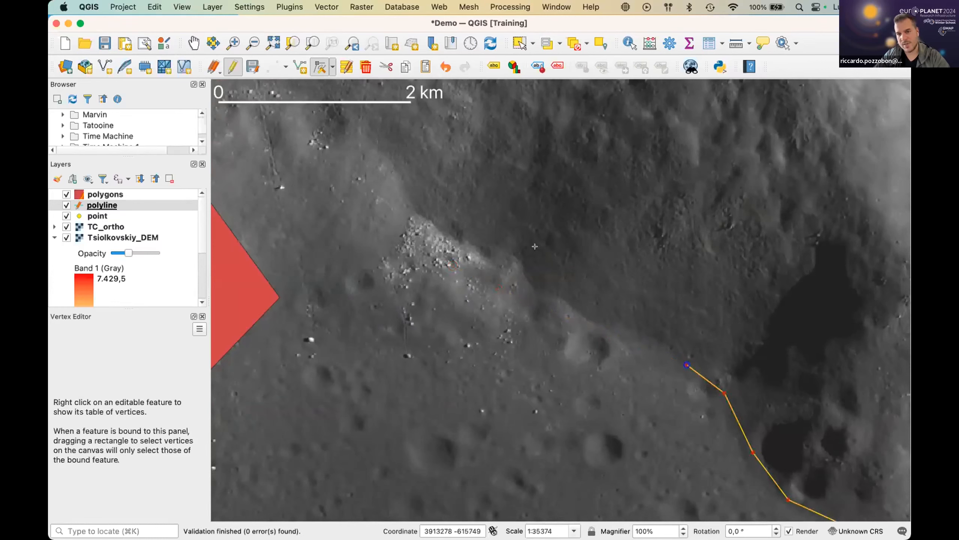
# - Move the relief boundary's second vertex from its western end northeast to the shadow's edge, and its end vertex southeast
pyautogui.click(724, 392)
pyautogui.click(769, 369)
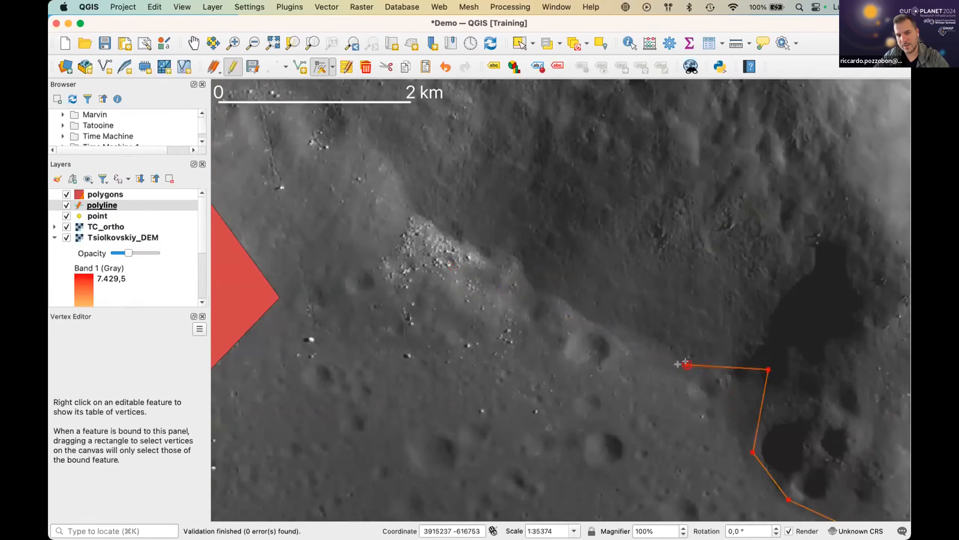
pyautogui.press('super+z')
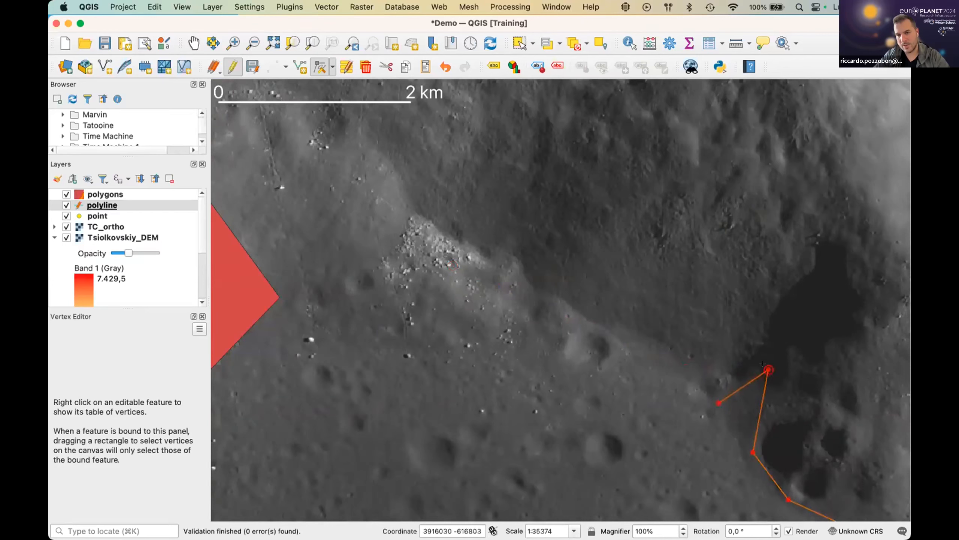
# - Undo the last two vertex edits at the relief boundary's western end and close the vertex editor
pyautogui.press('super+z')
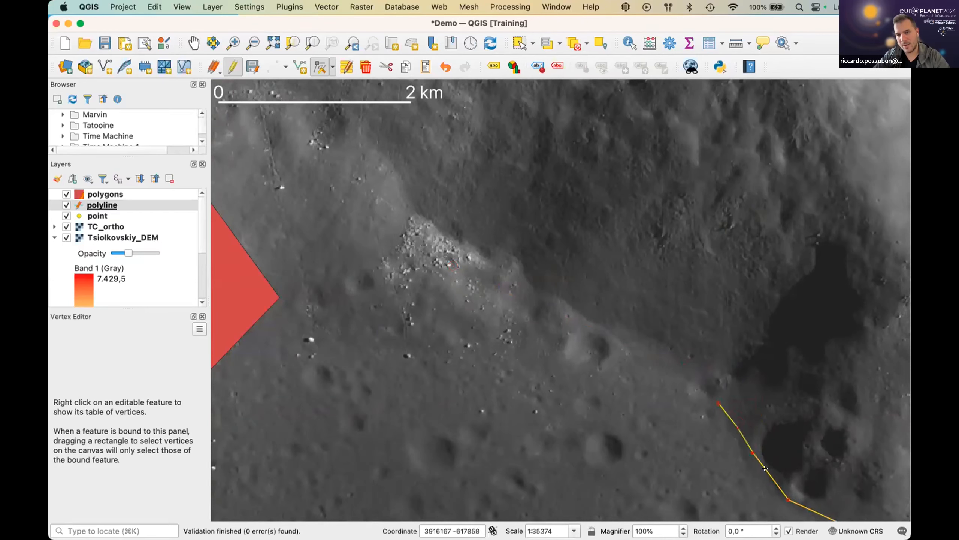
pyautogui.press('super+z')
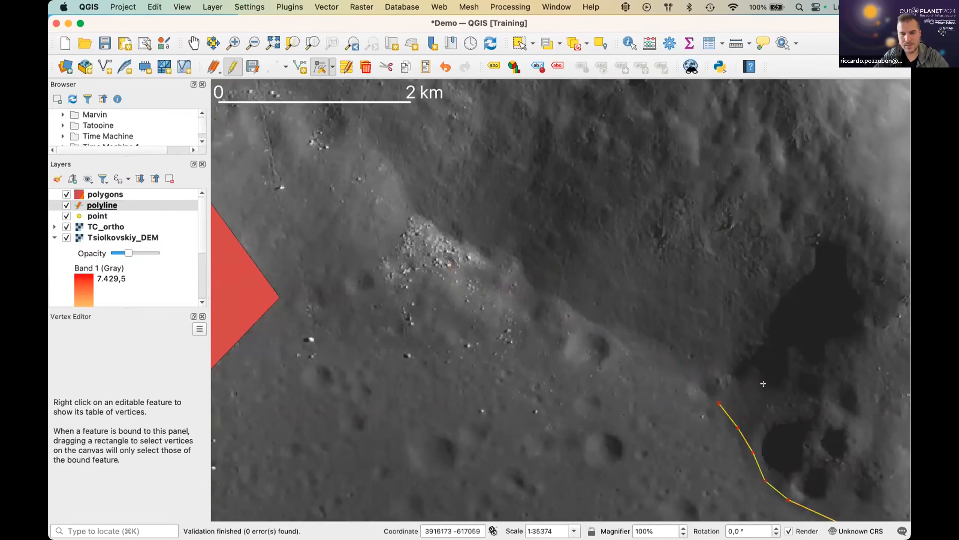
pyautogui.scroll(-2, 659, 342)
pyautogui.scroll(-1, 419, 249)
pyautogui.scroll(-2, 419, 249)
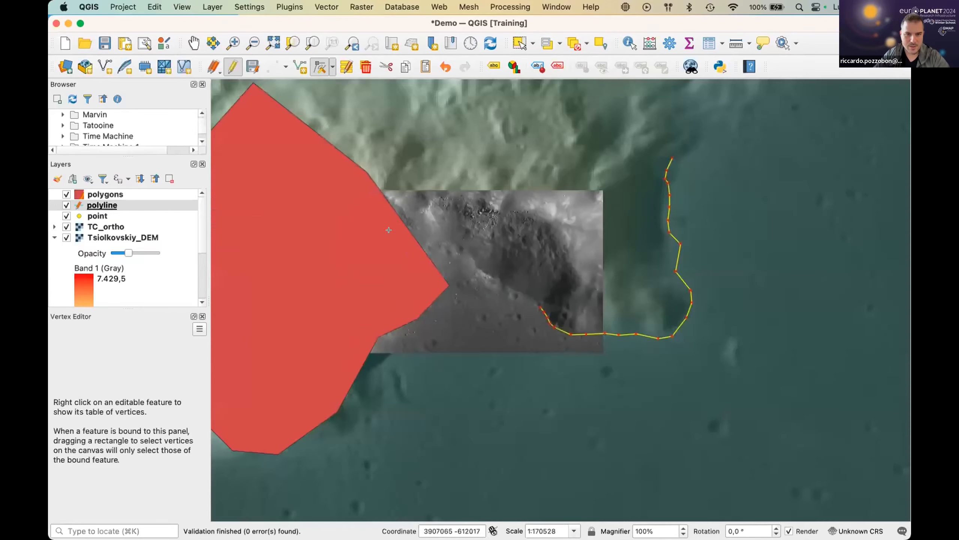
pyautogui.click(198, 316)
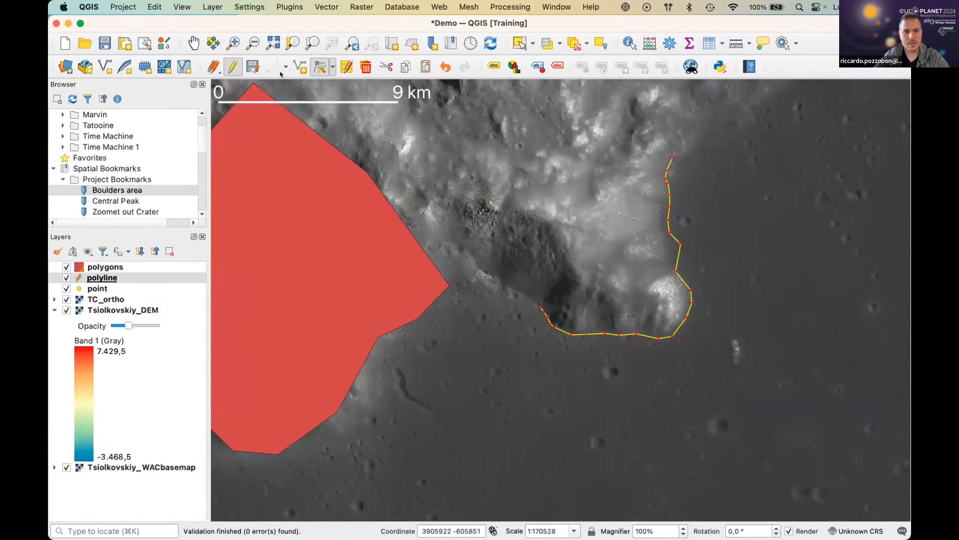
# - Make the point layer active and zoom the map to its extent
pyautogui.click(153, 288)
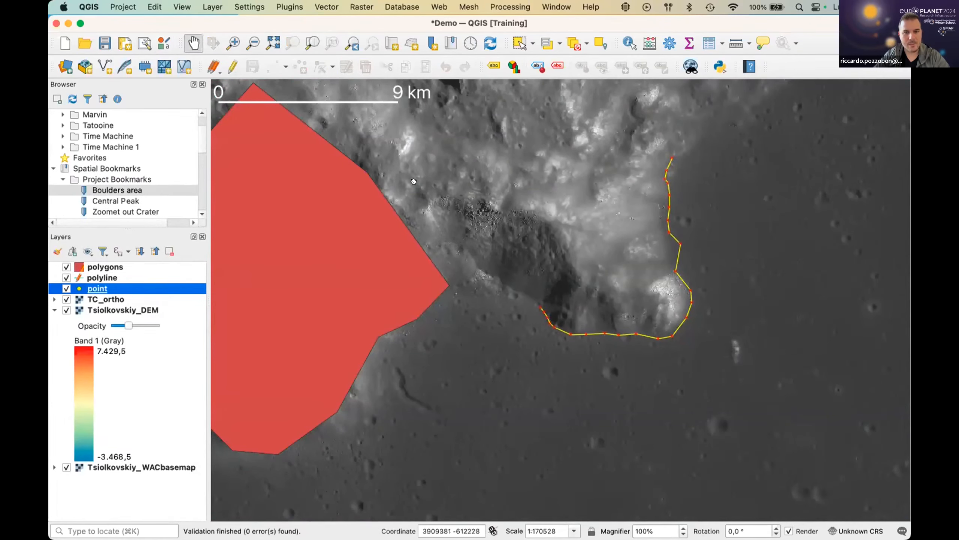
pyautogui.moveTo(555, 391); pyautogui.dragTo(658, 375)
pyautogui.moveTo(533, 378); pyautogui.dragTo(479, 336)
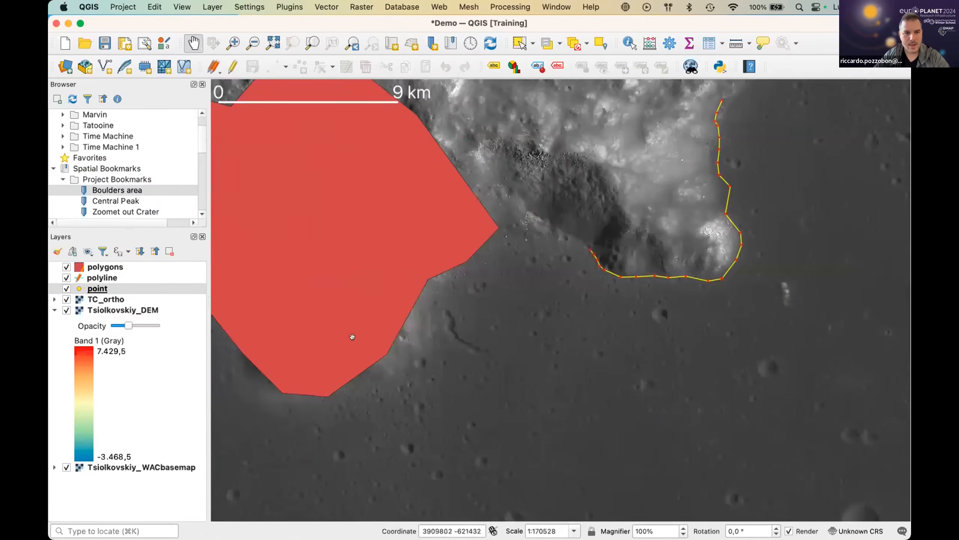
pyautogui.rightClick(107, 288)
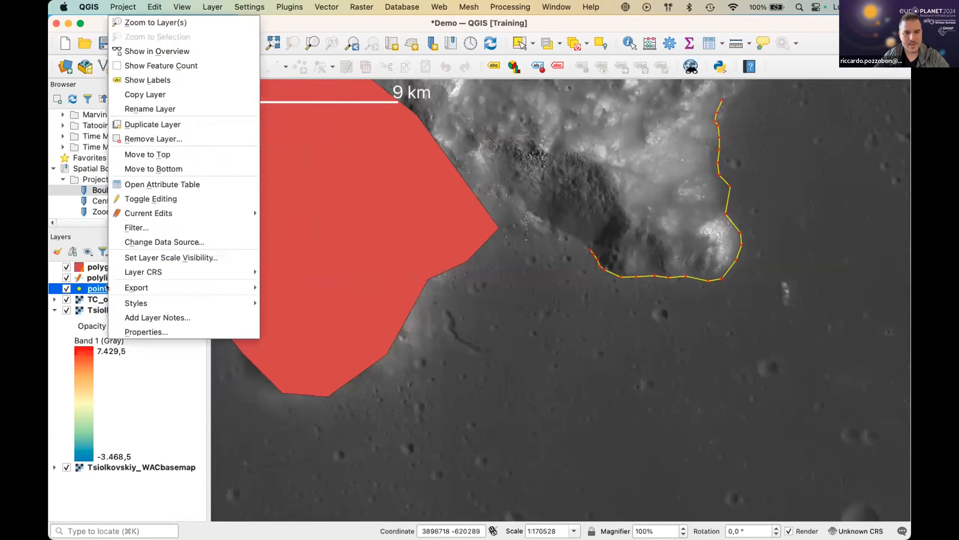
pyautogui.click(146, 24)
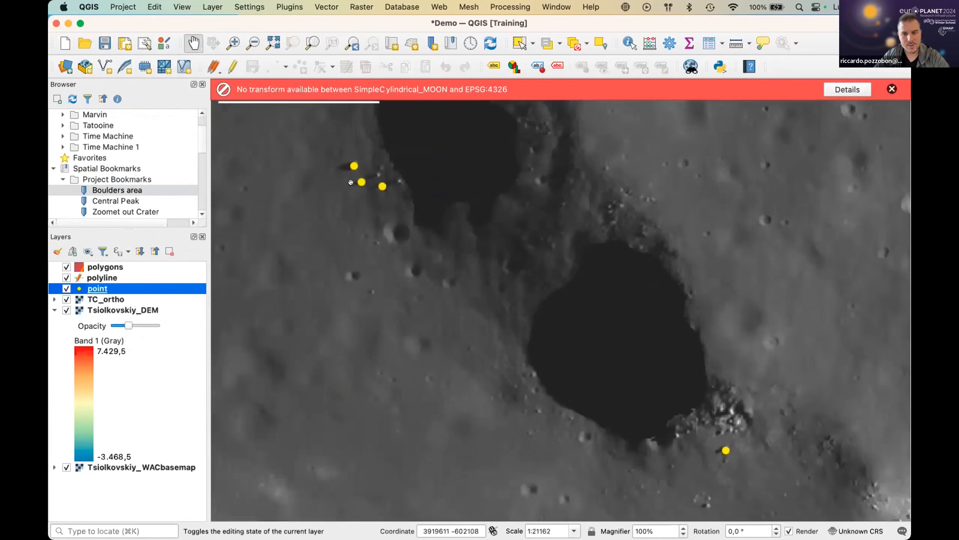
# - Try deleting the easternmost point of the northwestern cluster and the lone southeastern point with the Vertex tool, and discard the edits
pyautogui.click(227, 65)
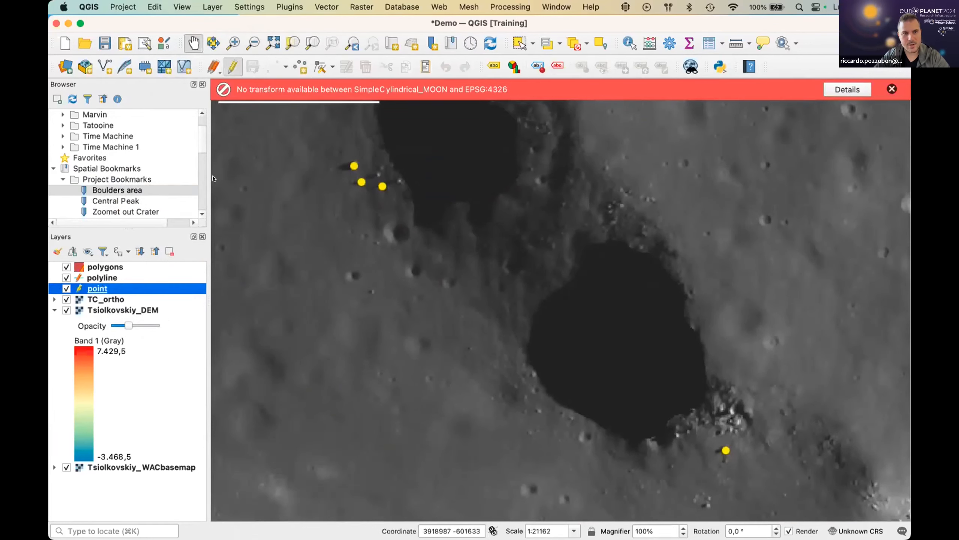
pyautogui.click(321, 67)
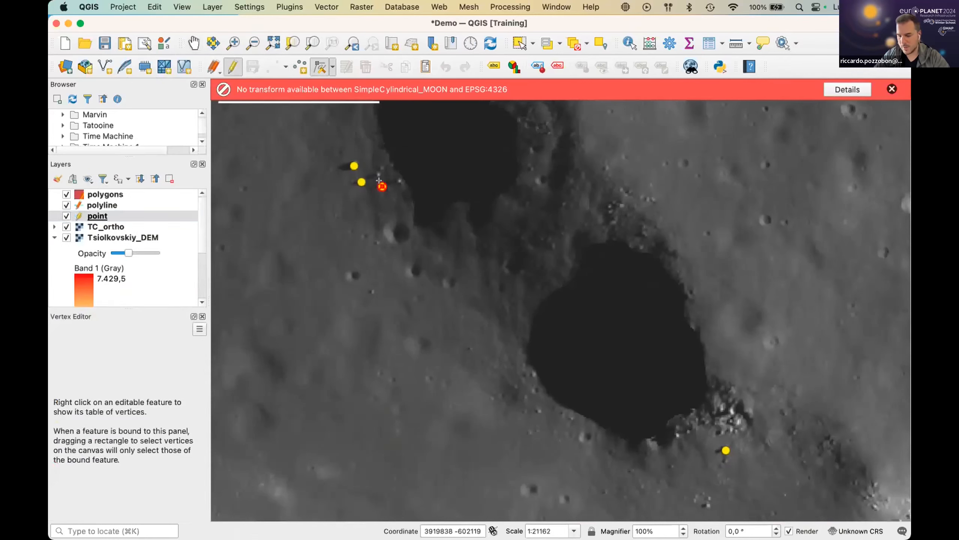
pyautogui.click(379, 182)
pyautogui.press('Delete')
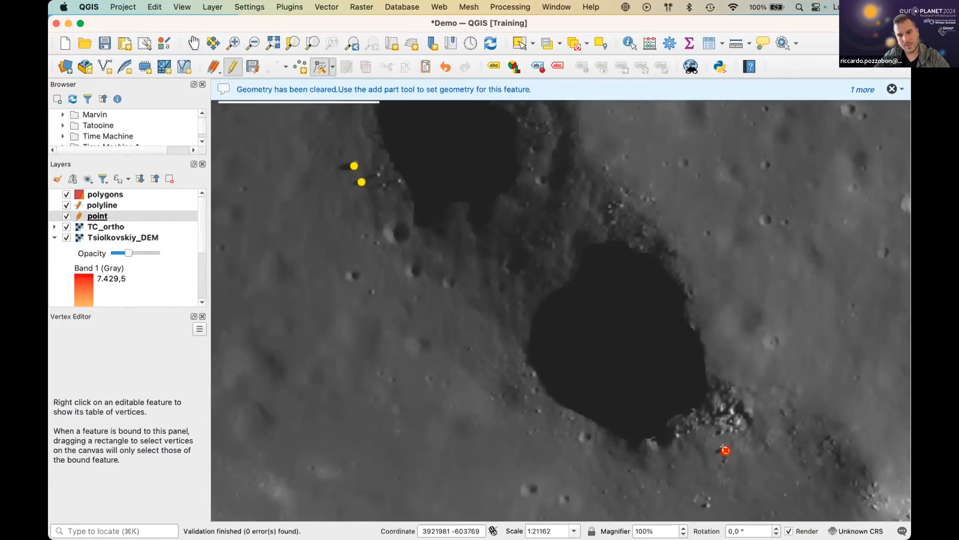
pyautogui.click(723, 448)
pyautogui.press('Delete')
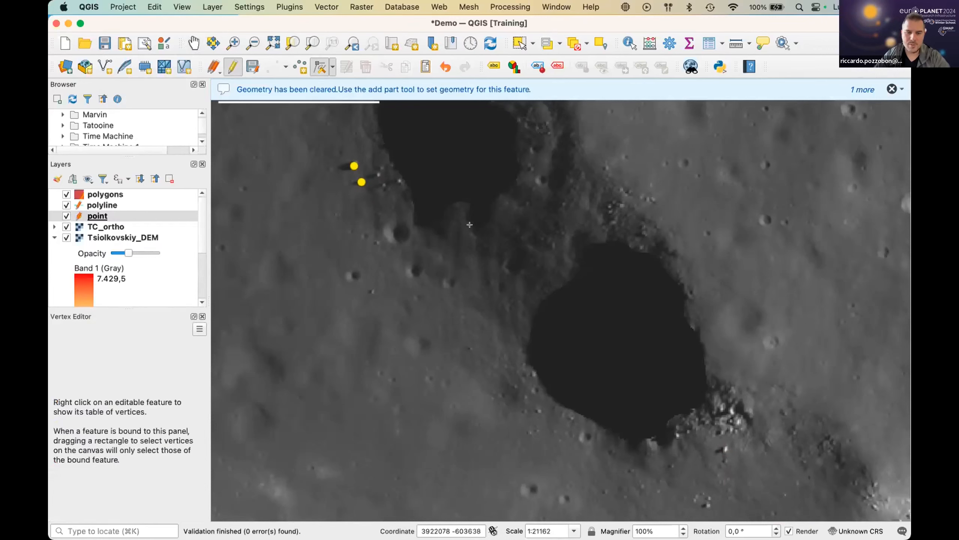
pyautogui.click(234, 65)
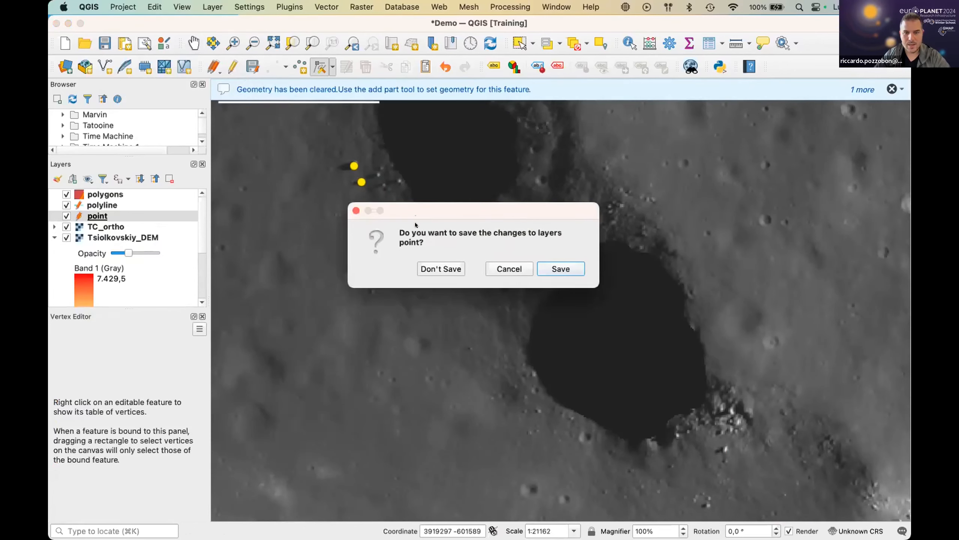
pyautogui.click(435, 267)
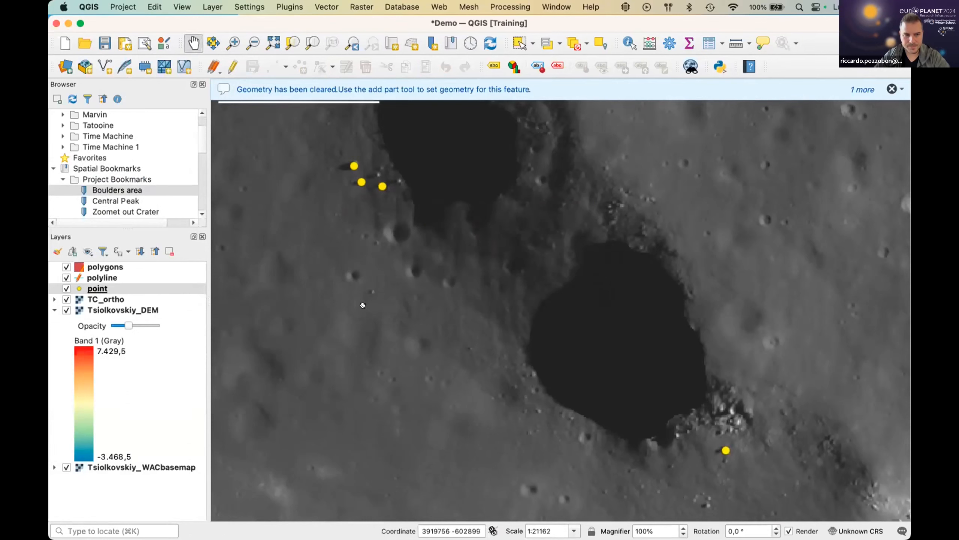
# - Repeat the deletion of the same two boulder points in a new editing session, and stop editing without saving
pyautogui.click(233, 63)
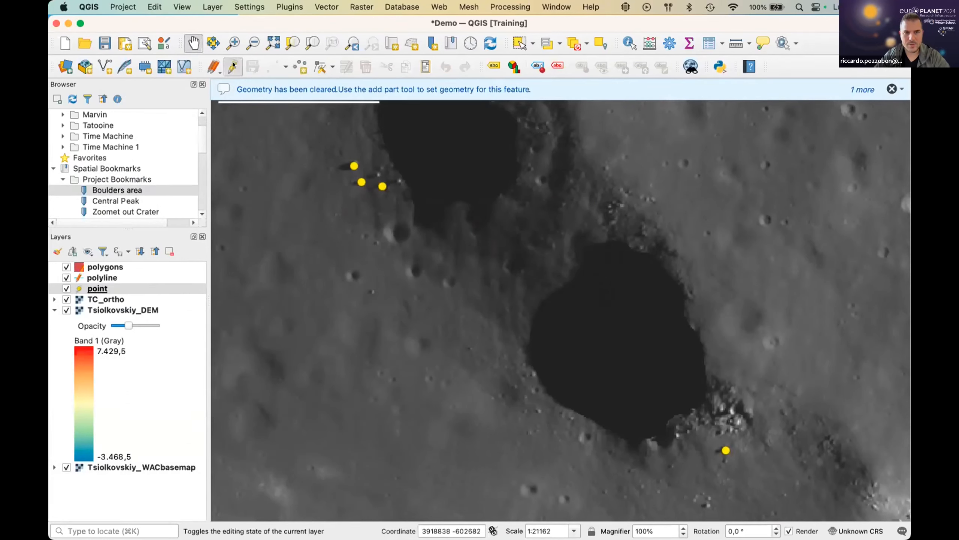
pyautogui.click(314, 65)
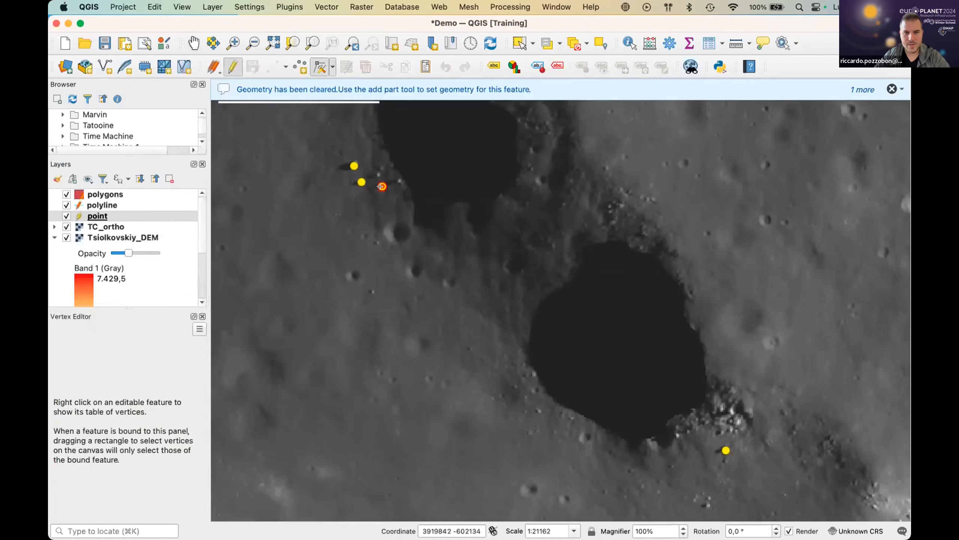
pyautogui.press('Delete')
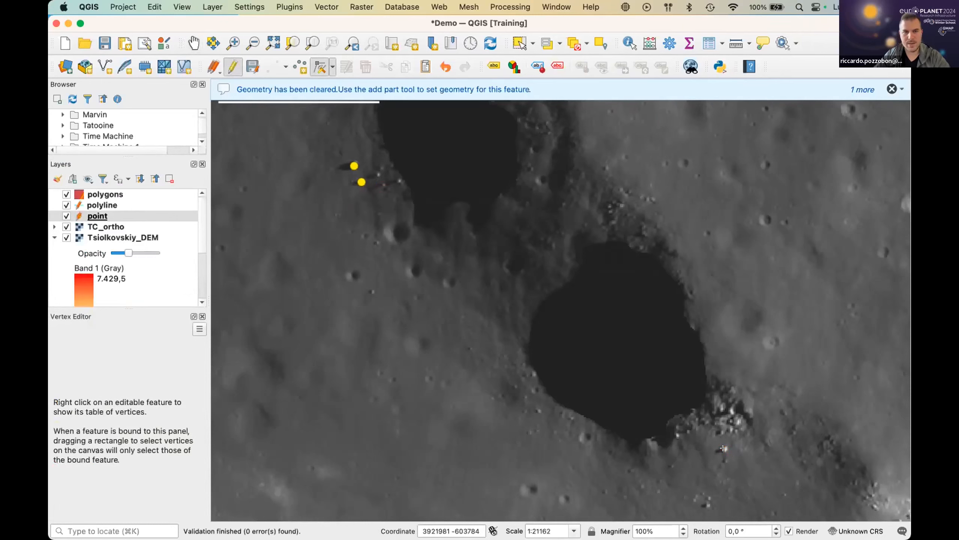
pyautogui.click(233, 66)
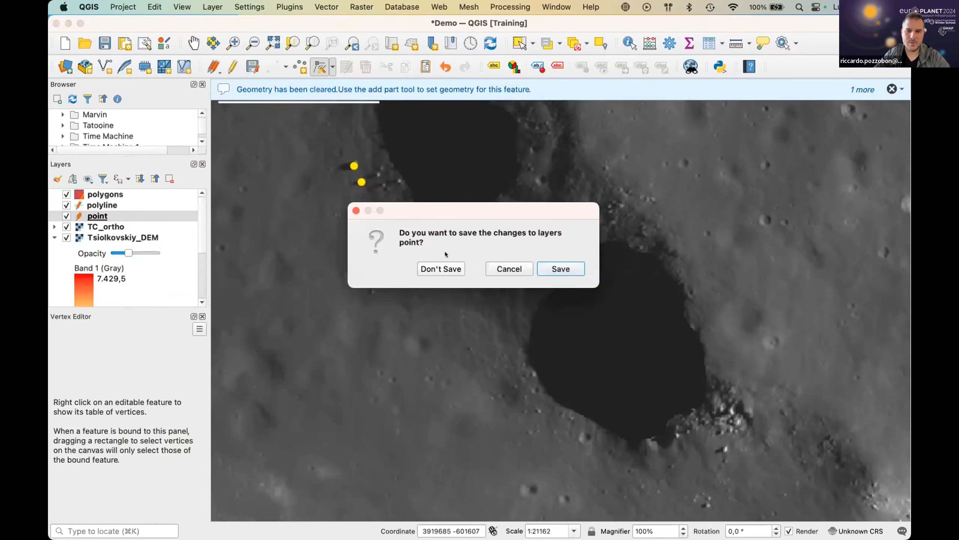
pyautogui.click(429, 267)
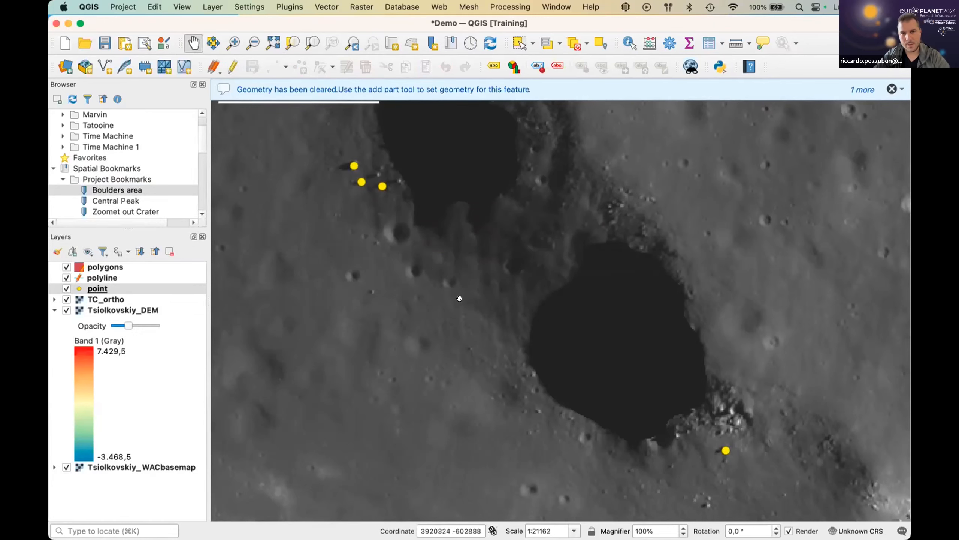
# - Open the point layer's attribute table and turn on editing for the layer
pyautogui.scroll(-1, 627, 234)
pyautogui.scroll(-2, 576, 251)
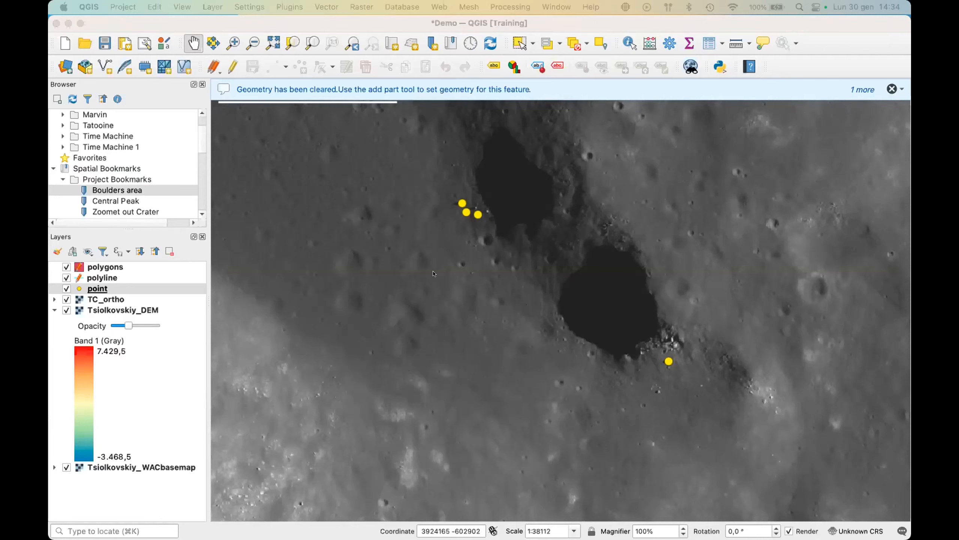
pyautogui.rightClick(100, 288)
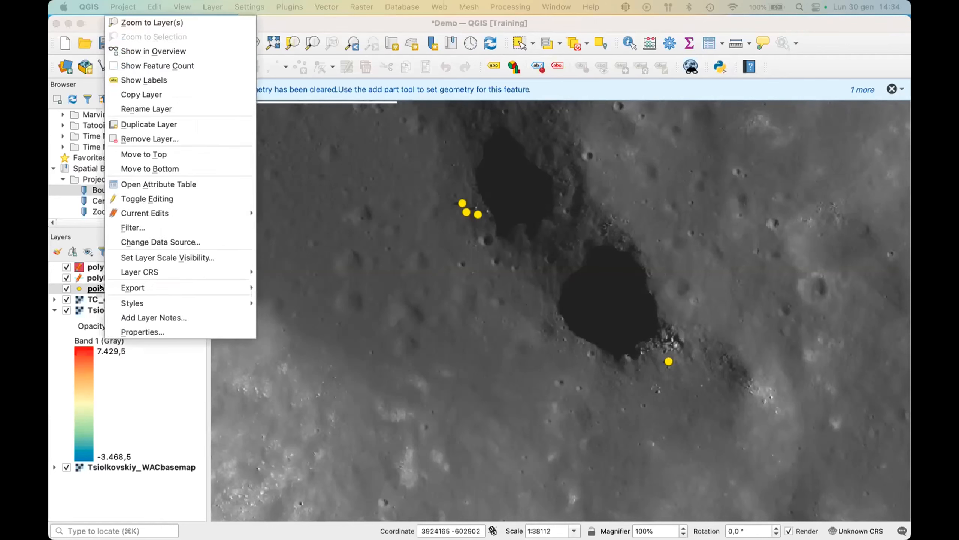
pyautogui.click(149, 185)
pyautogui.moveTo(673, 53); pyautogui.dragTo(609, 177)
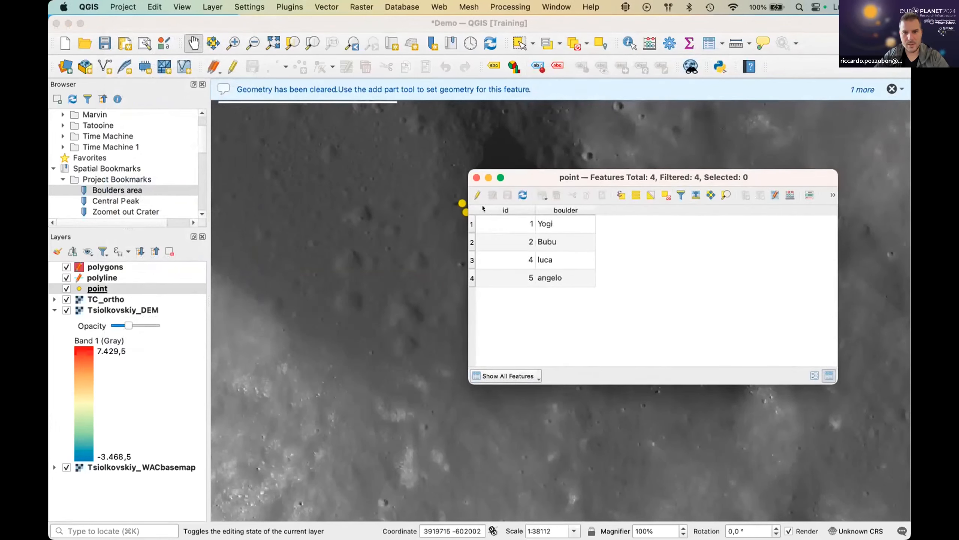
pyautogui.click(475, 191)
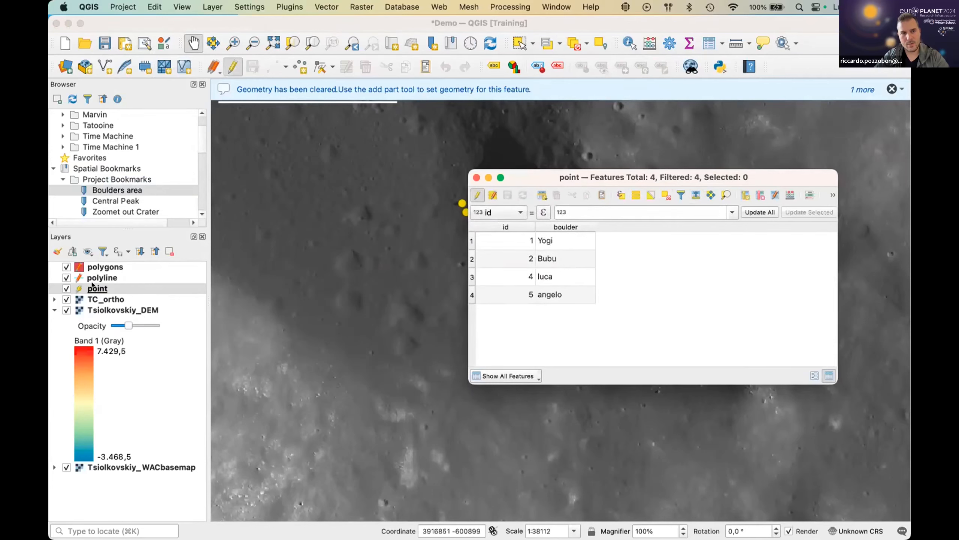
pyautogui.rightClick(94, 288)
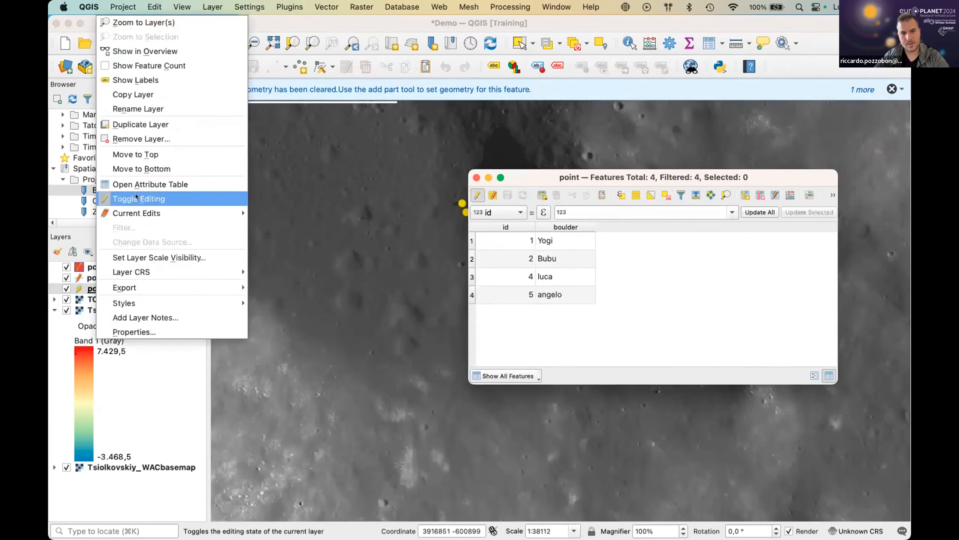
pyautogui.click(713, 325)
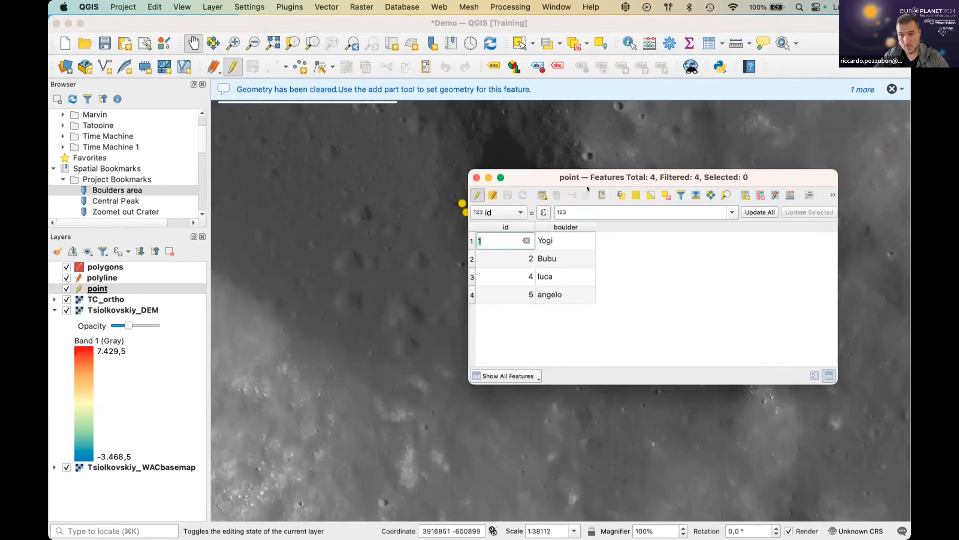
# - Add a field named Notes of type Text (string) with length 100 to the point layer
pyautogui.click(744, 195)
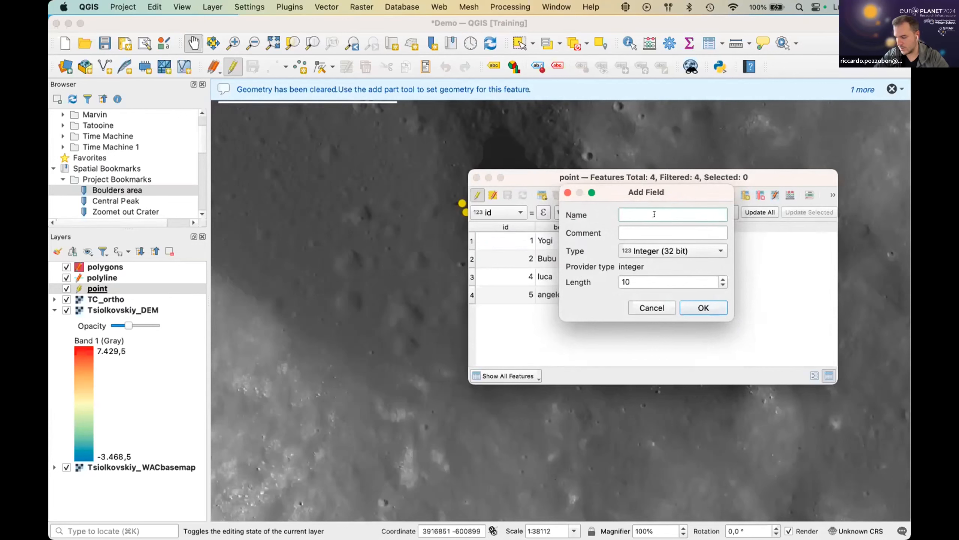
pyautogui.write('Notes')
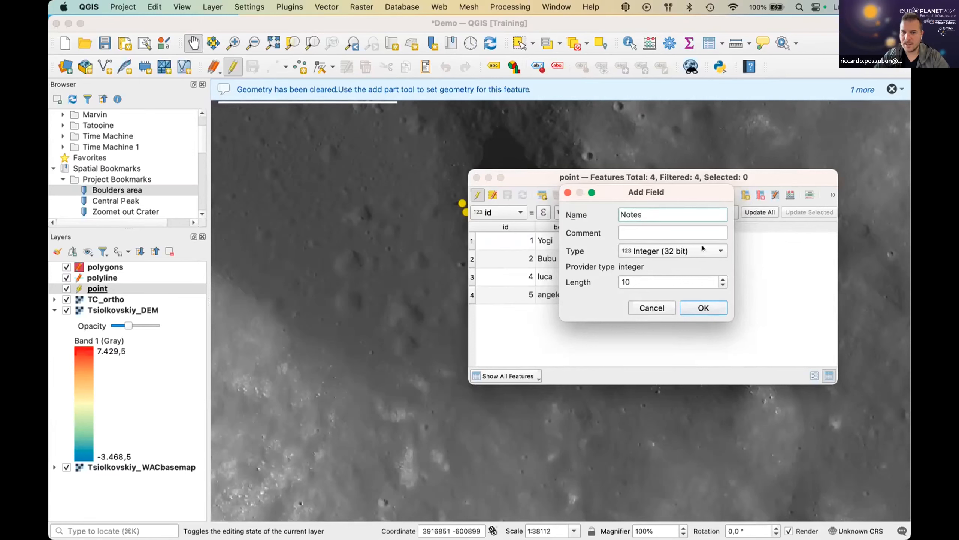
pyautogui.click(659, 247)
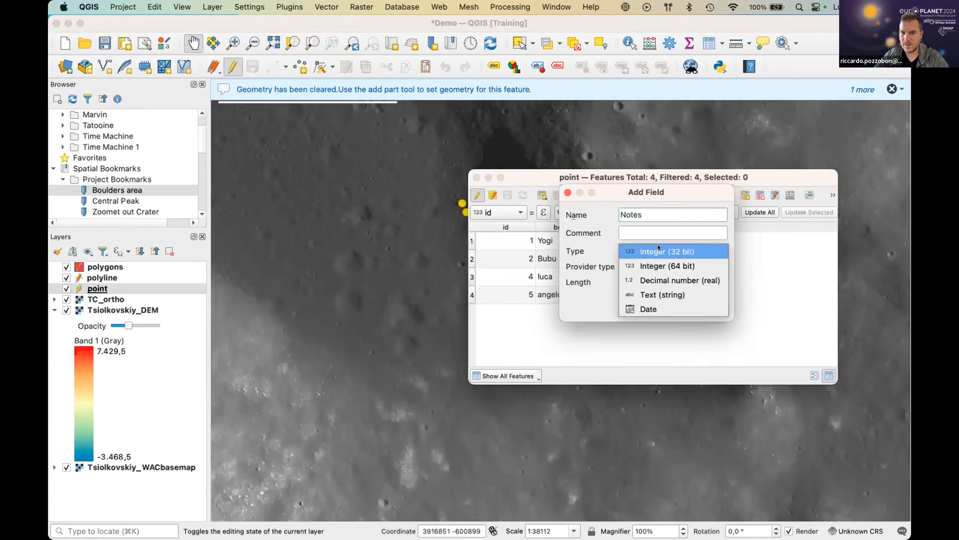
pyautogui.click(655, 293)
pyautogui.doubleClick(634, 279)
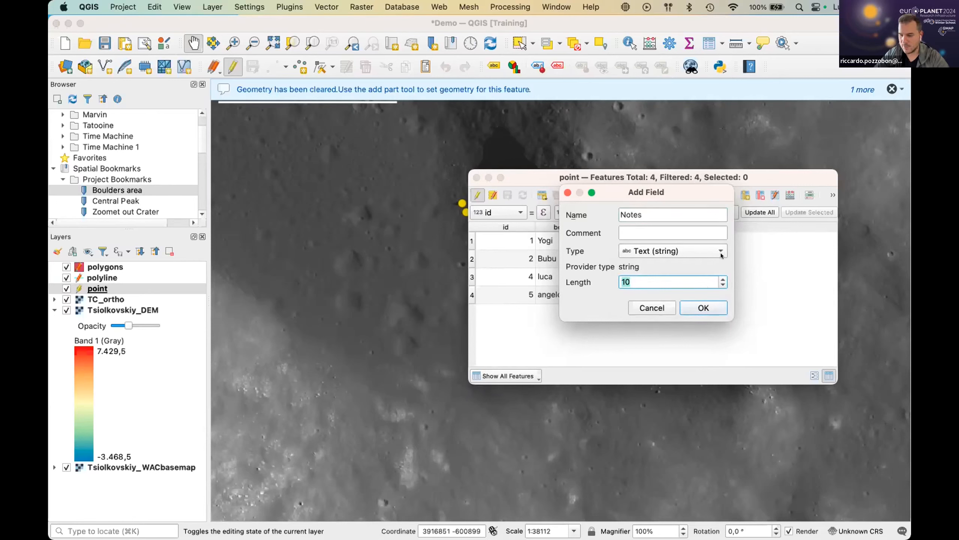
pyautogui.write('100')
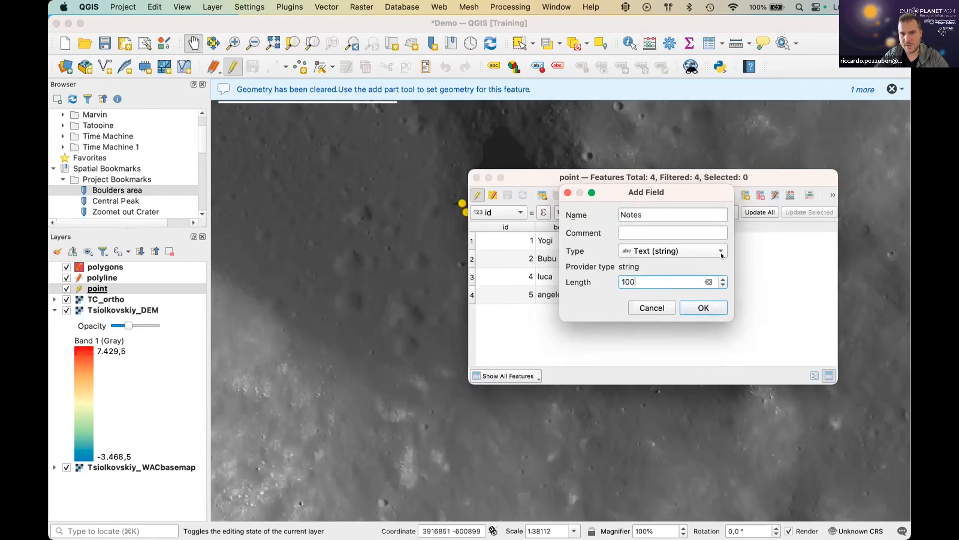
pyautogui.click(711, 311)
# - Enter "Very nice big boulder with phenocrystals of anorthosite" as the note for boulder Yogi, widen the Notes column and save the layer edits
pyautogui.doubleClick(610, 242)
pyautogui.write('Very nice big boulder with phenocrystals of plagioclase and anorthosite')
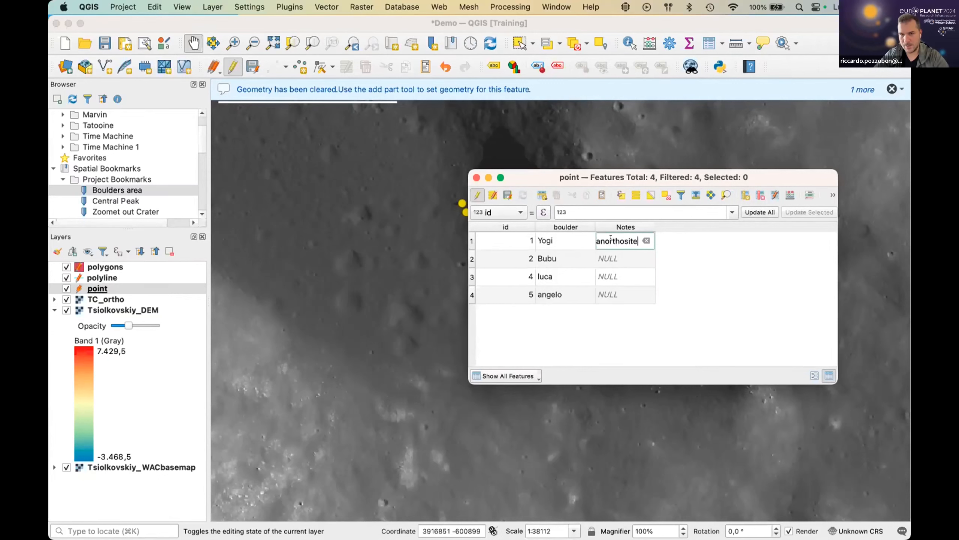
pyautogui.click(685, 344)
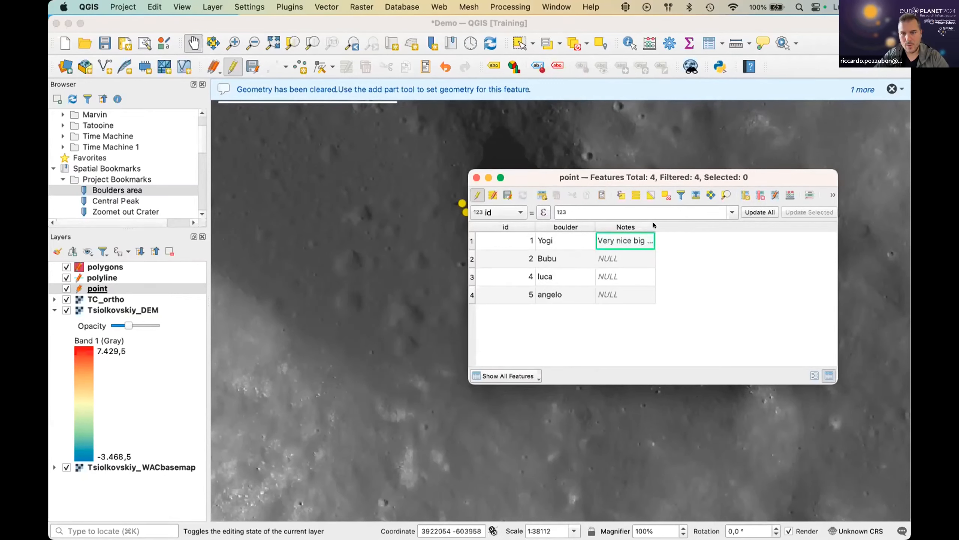
pyautogui.moveTo(655, 226); pyautogui.dragTo(814, 211)
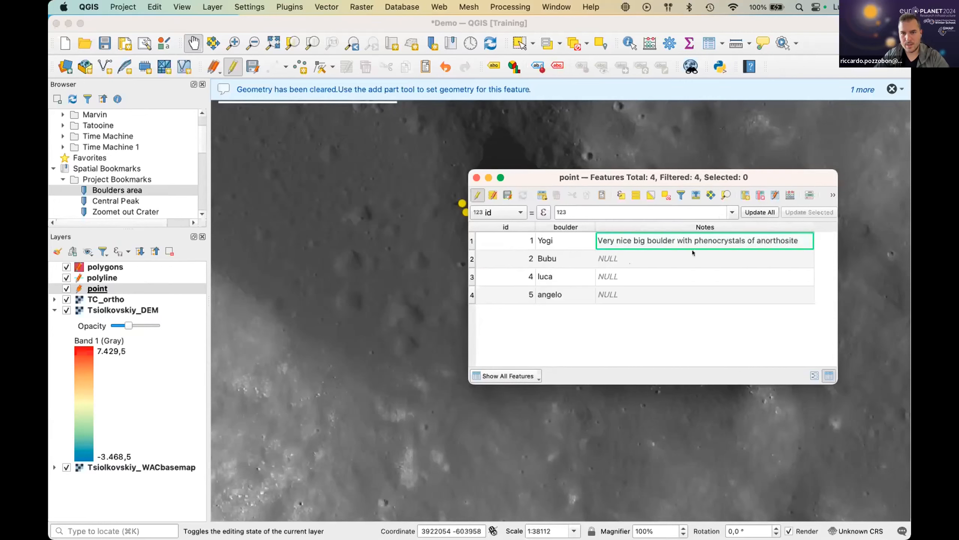
pyautogui.click(477, 194)
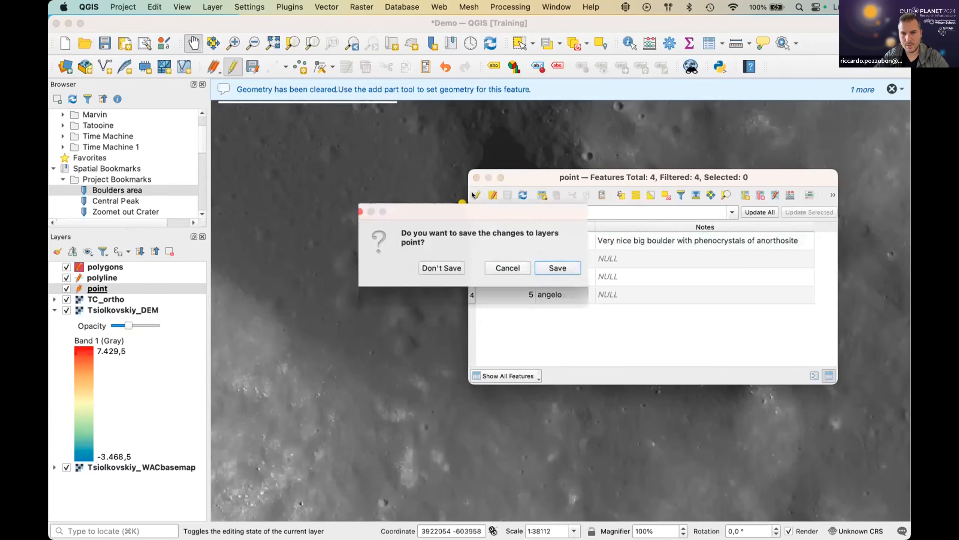
pyautogui.click(559, 268)
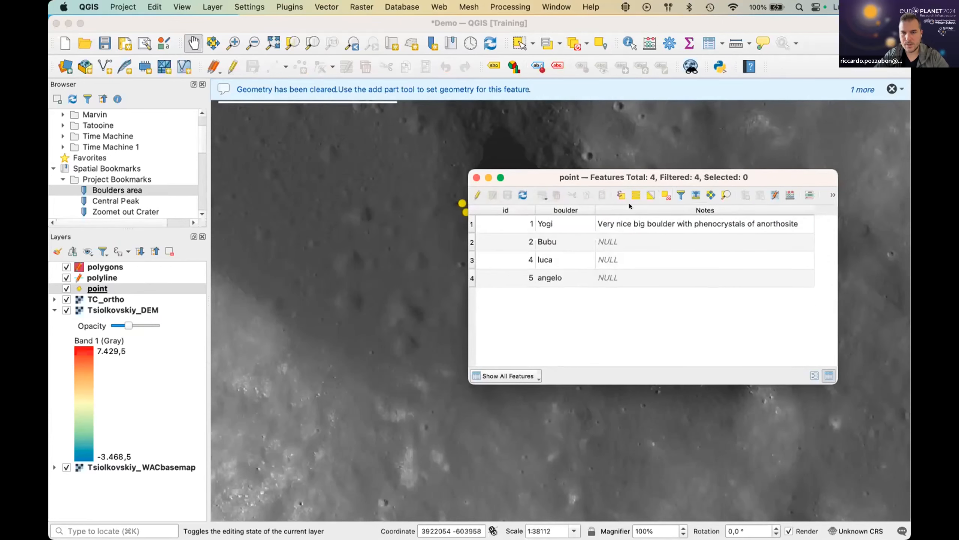
# - Turn editing back on for the point layer and enlarge the attribute table window
pyautogui.click(477, 195)
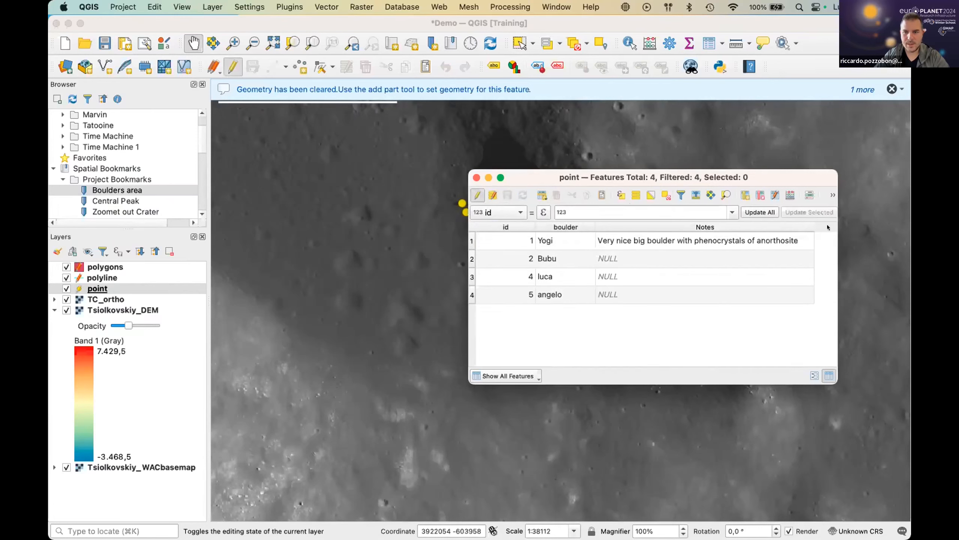
pyautogui.moveTo(829, 169)
pyautogui.mouseDown()
pyautogui.moveTo(780, 167)
pyautogui.moveTo(898, 149)
pyautogui.mouseUp()
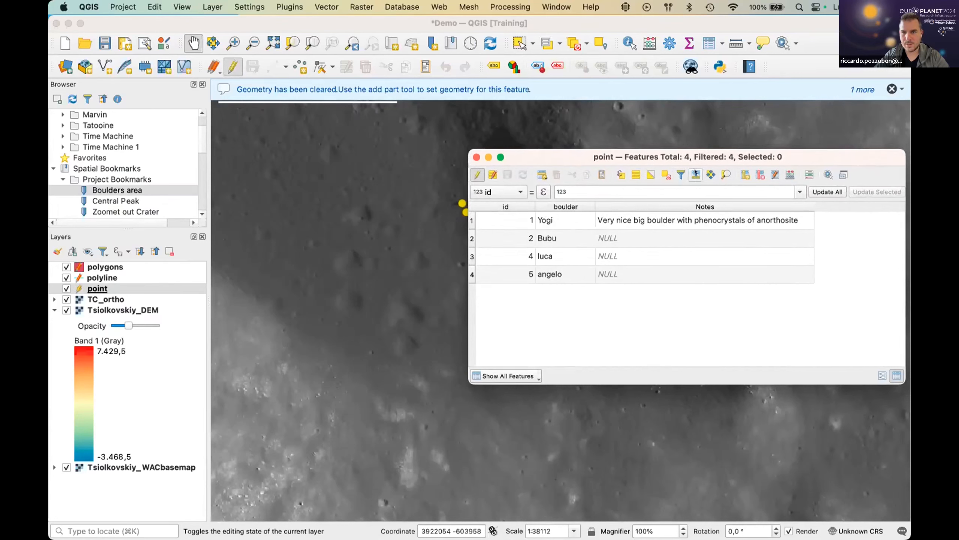
# - Try to add a text (string) field named Notes with length 10 to the point layer's attribute table
pyautogui.click(743, 173)
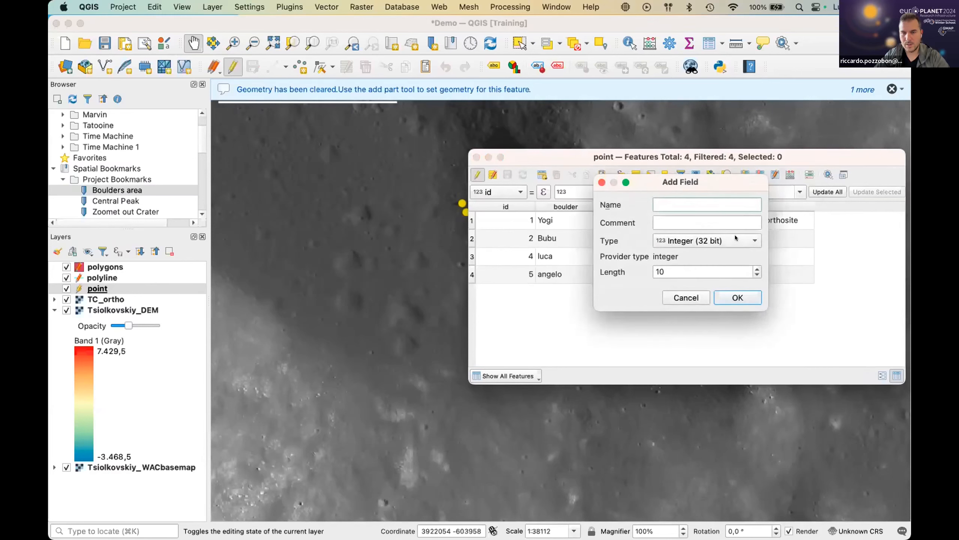
pyautogui.write('N')
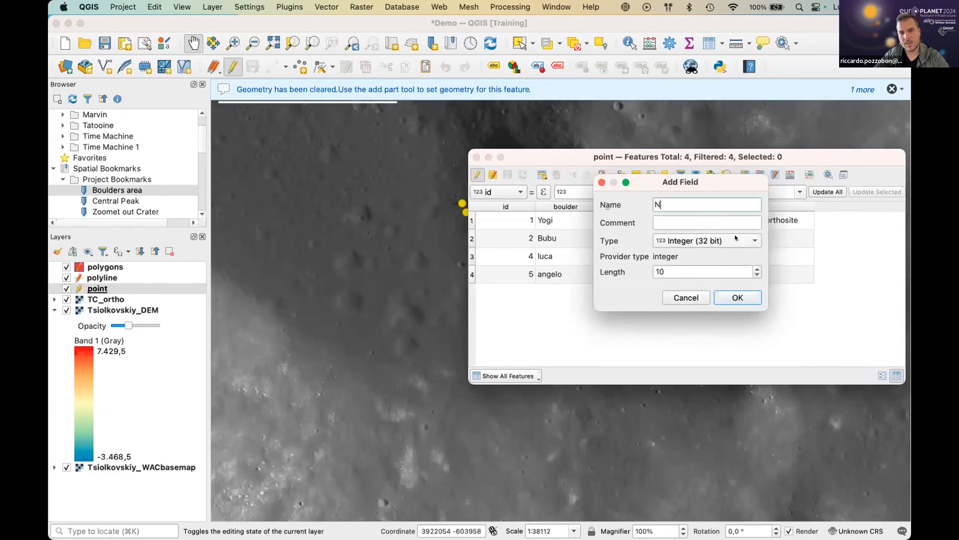
pyautogui.write('otes')
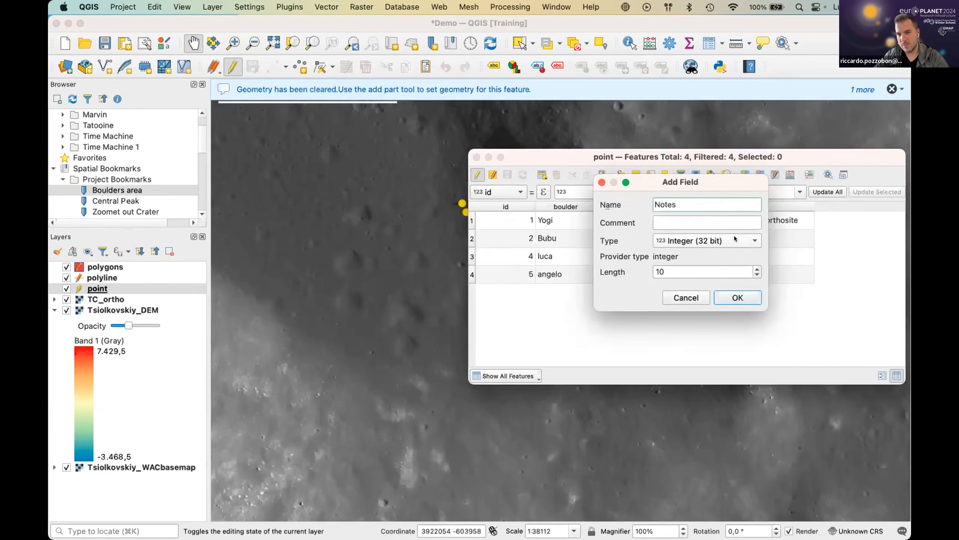
pyautogui.click(657, 240)
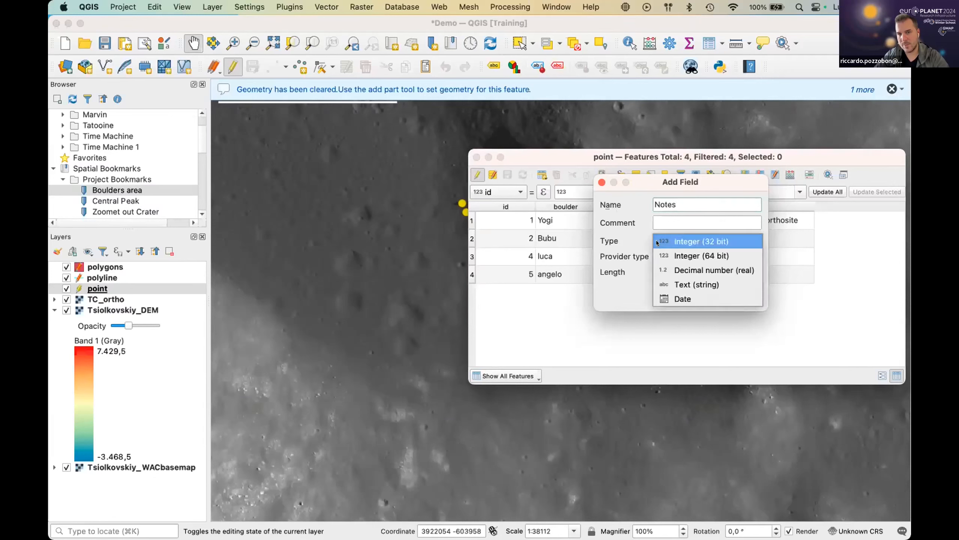
pyautogui.click(682, 282)
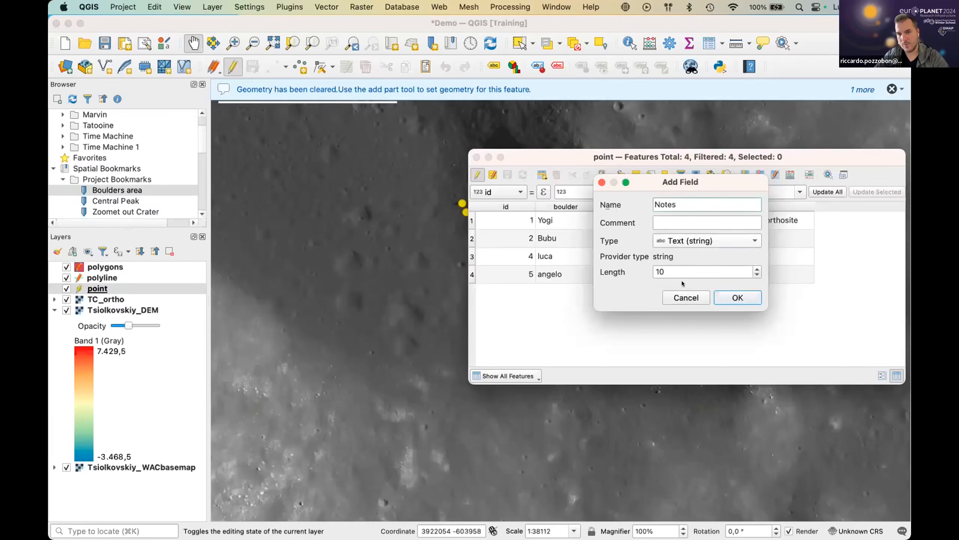
pyautogui.click(702, 239)
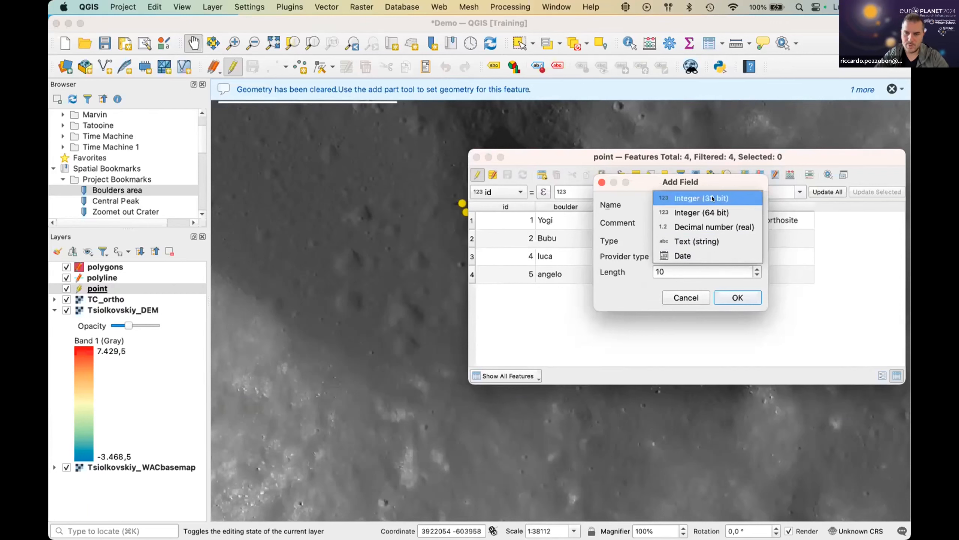
pyautogui.click(696, 241)
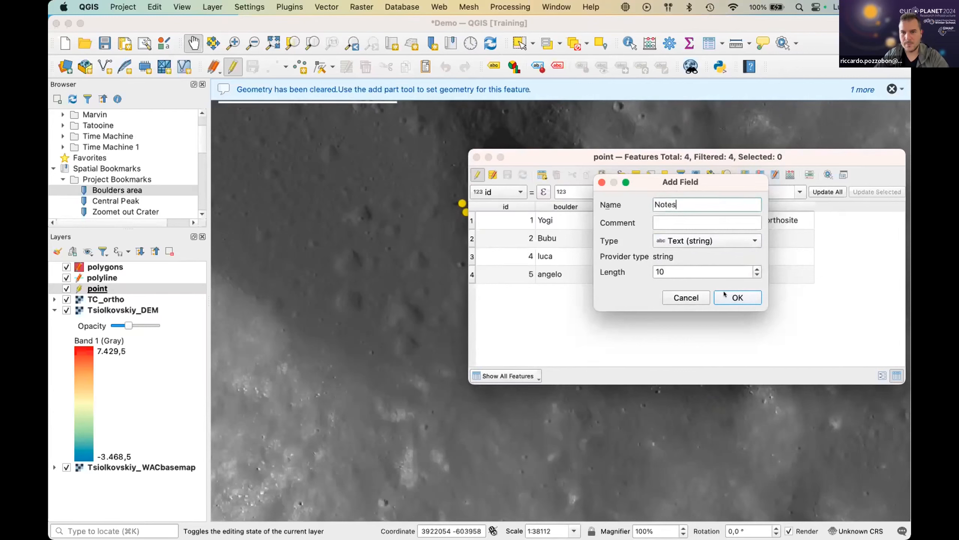
pyautogui.press('Return')
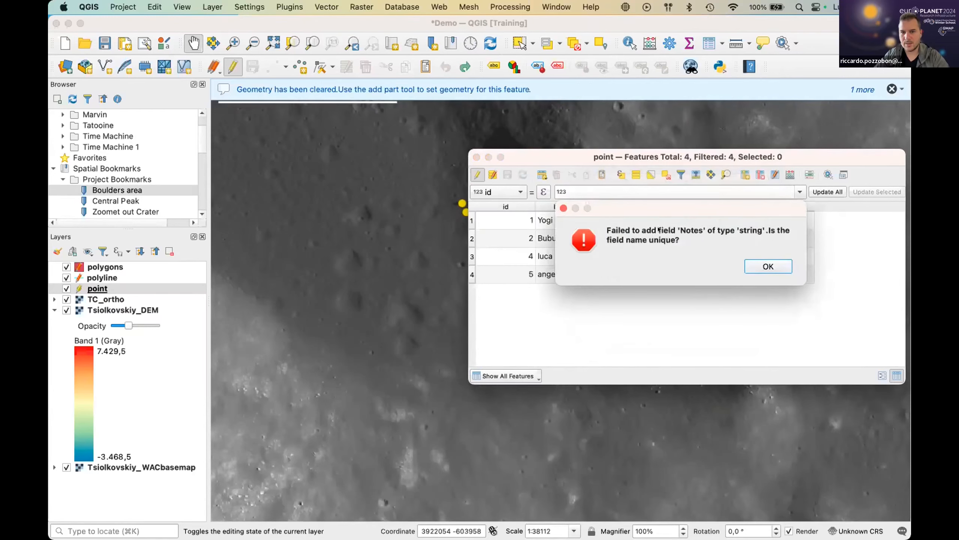
pyautogui.click(768, 265)
# - Add a 32-bit integer field named notes_v2 with length 10 to the point layer's attribute table
pyautogui.click(744, 175)
pyautogui.write('notes_v2')
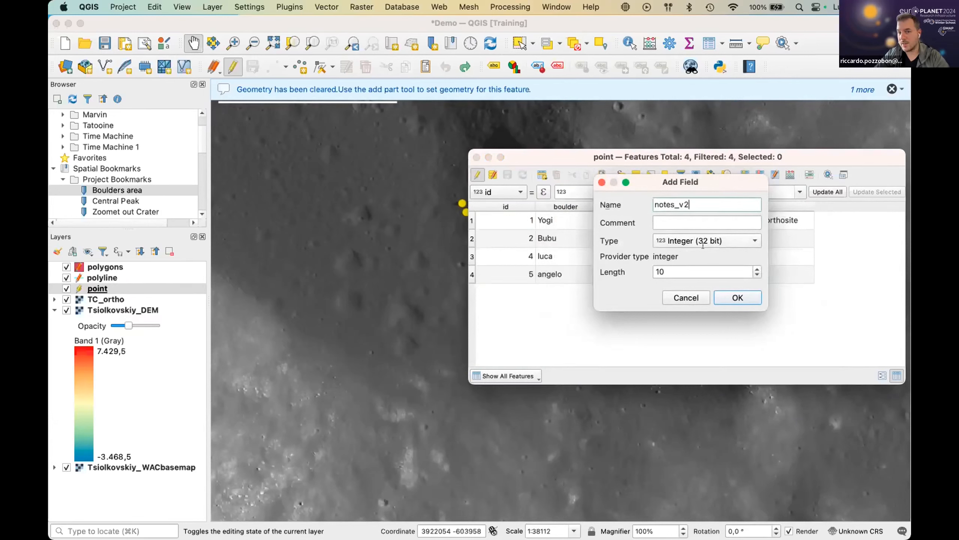
pyautogui.click(735, 295)
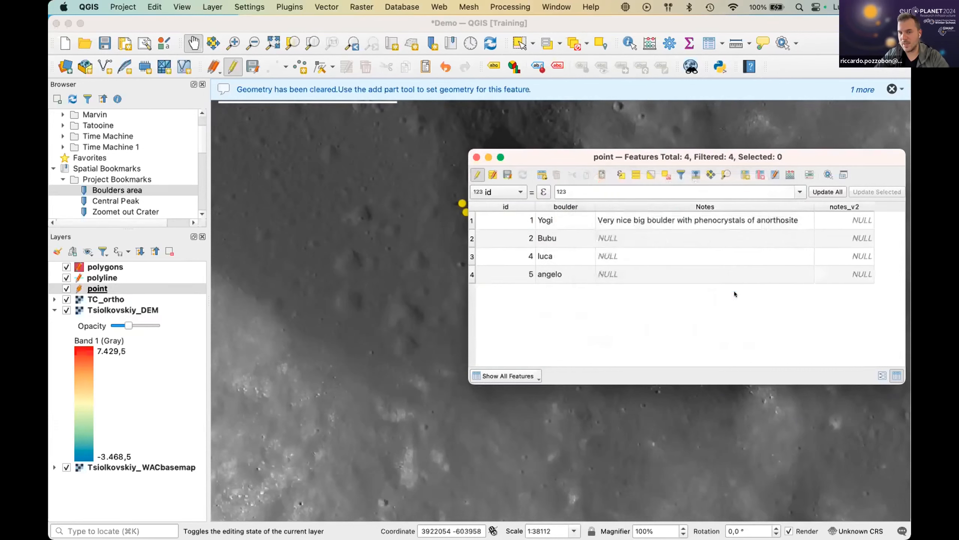
# - Try to enter text in the notes_v2 cell of the Yogi record
pyautogui.doubleClick(855, 215)
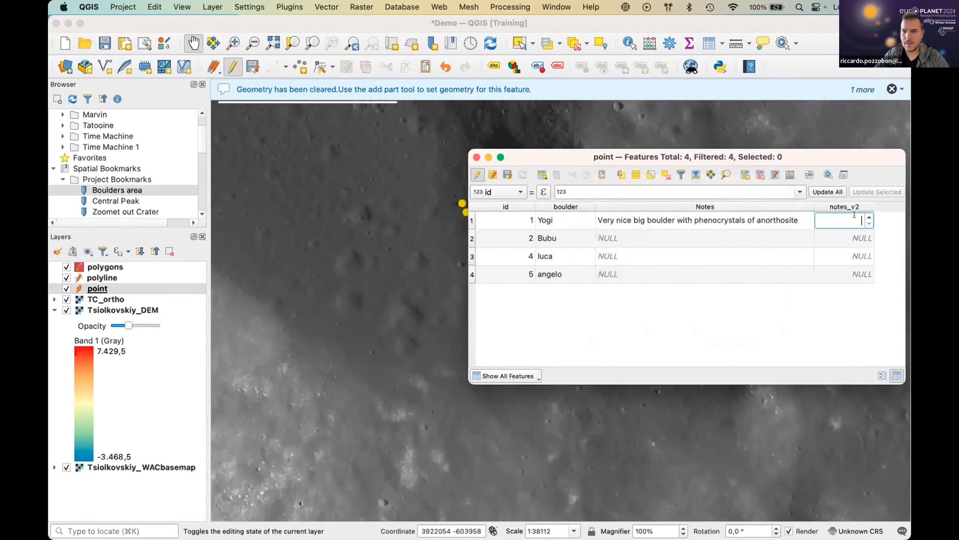
pyautogui.write('note')
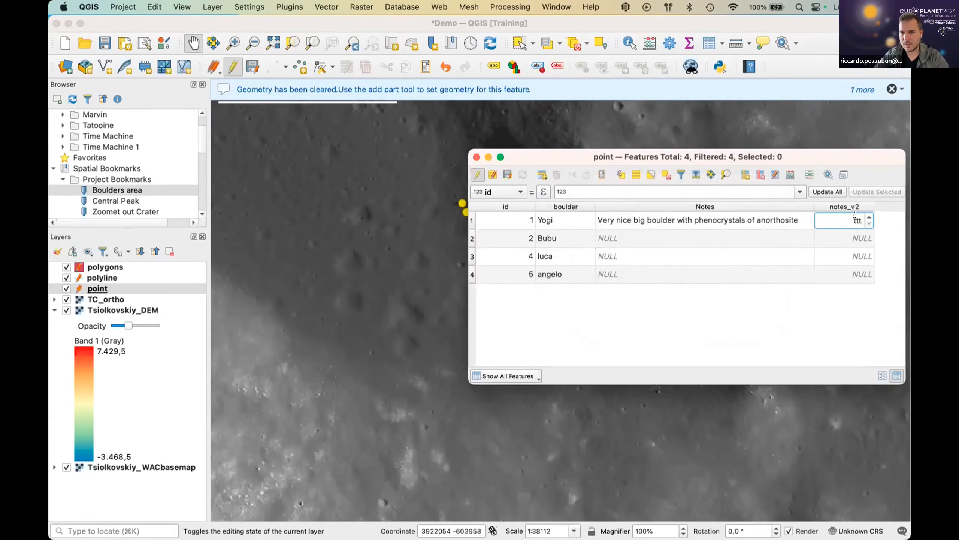
pyautogui.press('Return')
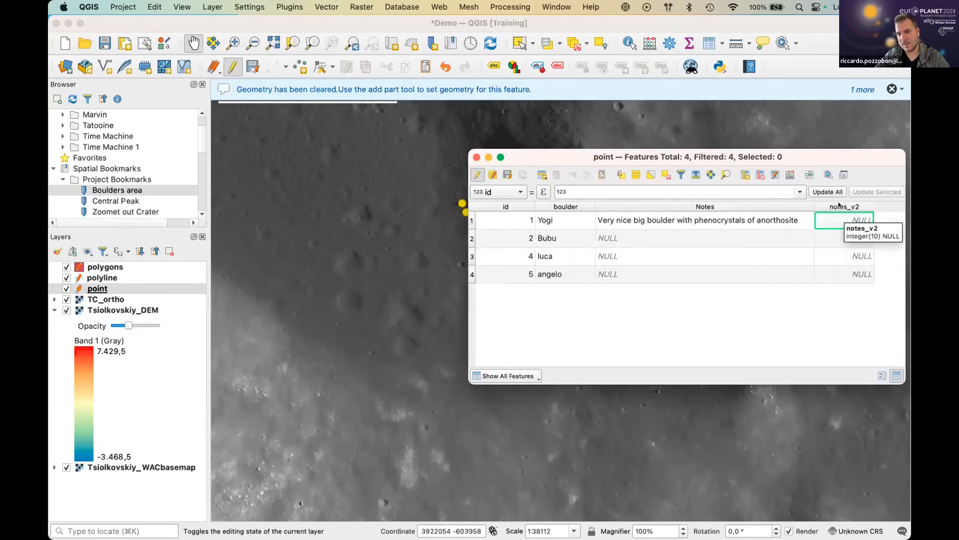
# - Delete only the notes_v2 field from the point layer's attribute table
pyautogui.click(760, 176)
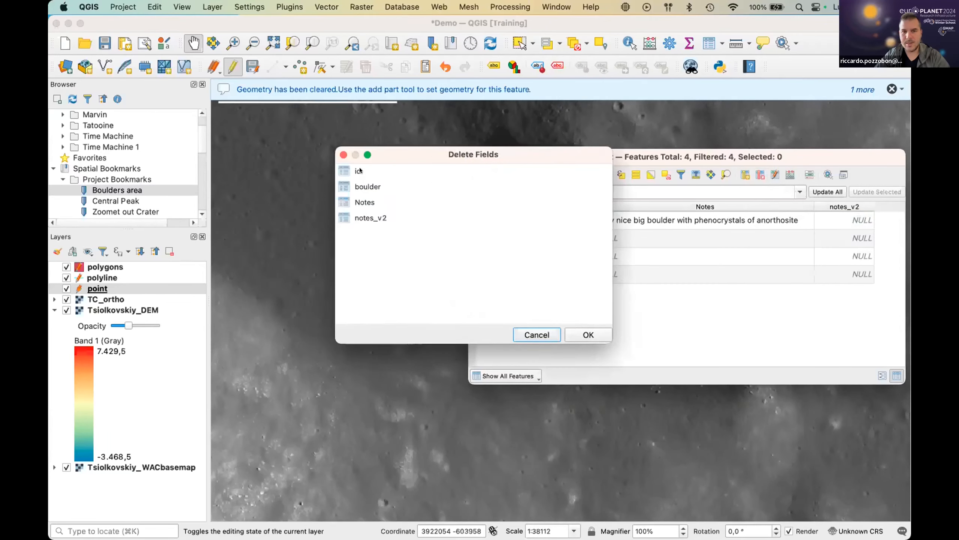
pyautogui.click(359, 170)
pyautogui.moveTo(419, 156); pyautogui.dragTo(270, 177)
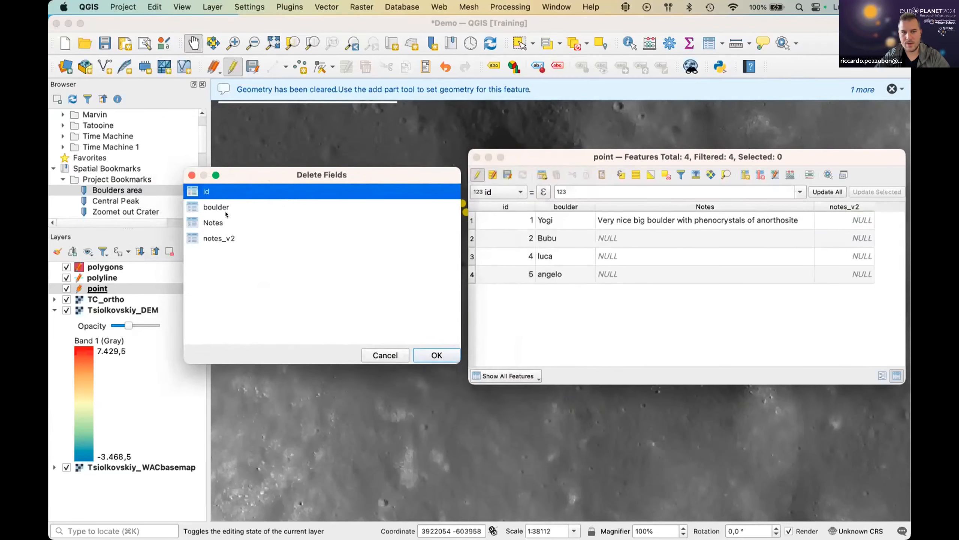
pyautogui.hotkey('shift', 'Down')
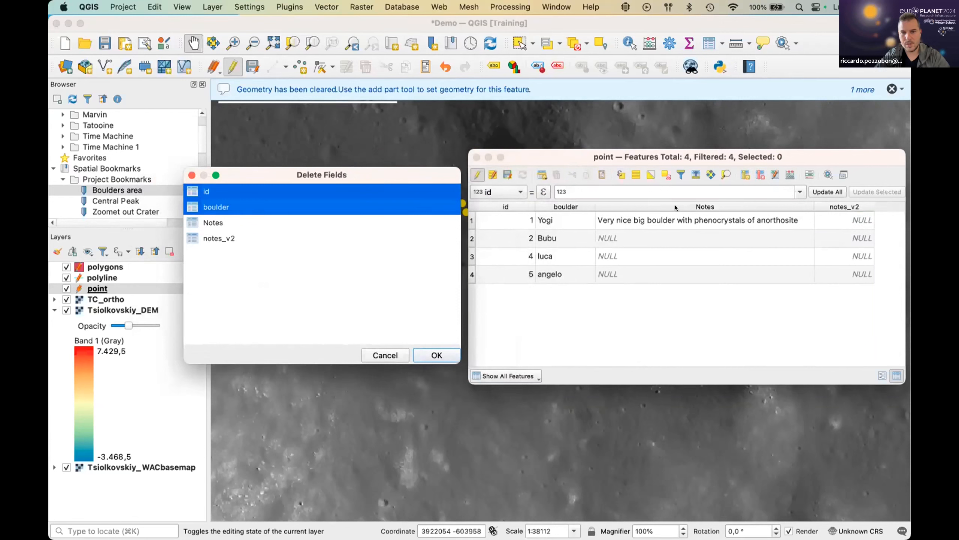
pyautogui.keyDown('super'); pyautogui.click(233, 237); pyautogui.keyUp('super')
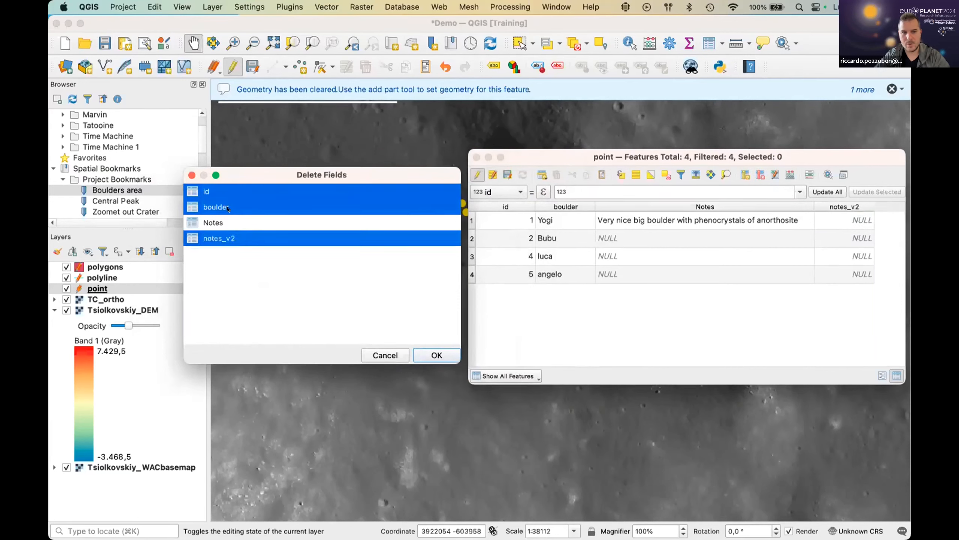
pyautogui.keyDown('super'); pyautogui.click(231, 207); pyautogui.keyUp('super')
pyautogui.keyDown('super'); pyautogui.click(233, 191); pyautogui.keyUp('super')
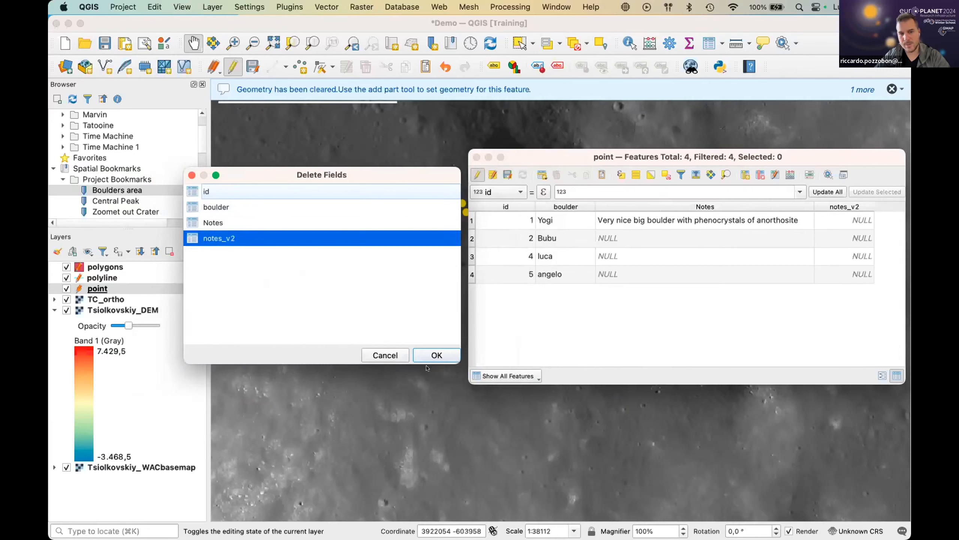
pyautogui.click(435, 354)
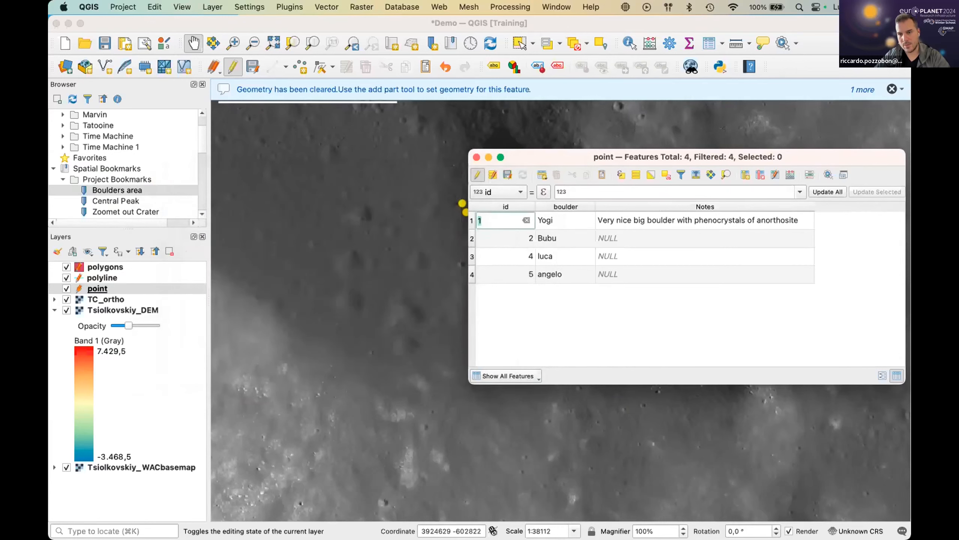
pyautogui.click(755, 171)
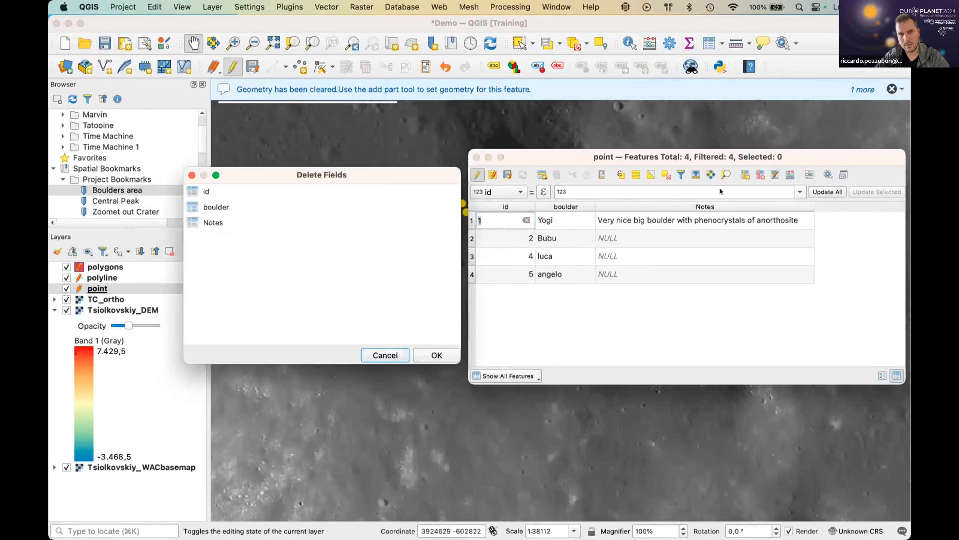
pyautogui.moveTo(223, 188); pyautogui.dragTo(216, 220)
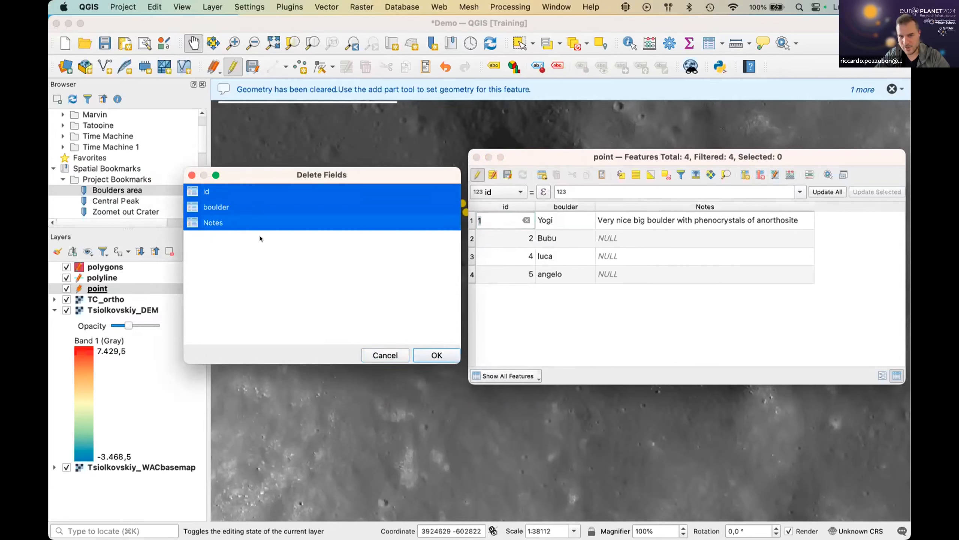
pyautogui.click(243, 207)
pyautogui.click(244, 193)
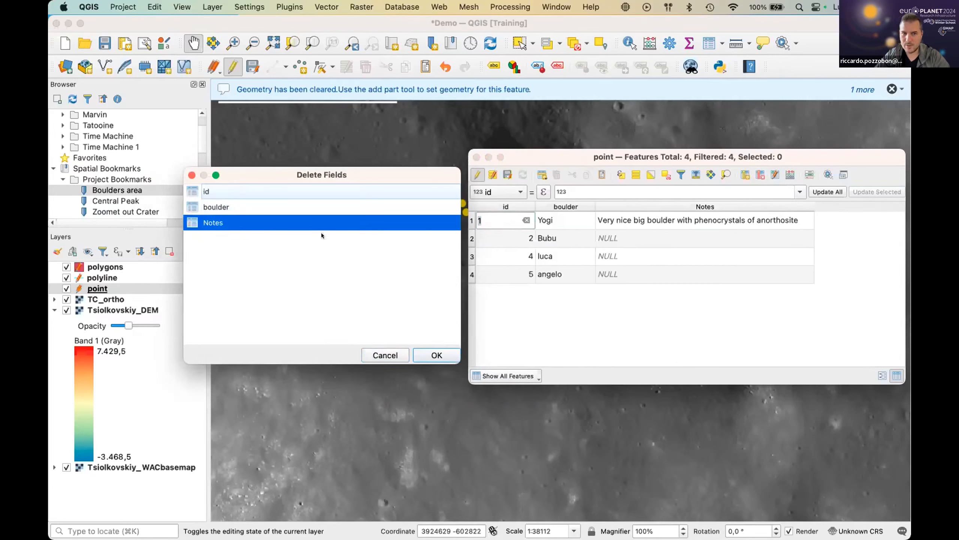
pyautogui.click(190, 176)
# - End editing of the point layer, saving its changes, and close the attribute table
pyautogui.click(478, 175)
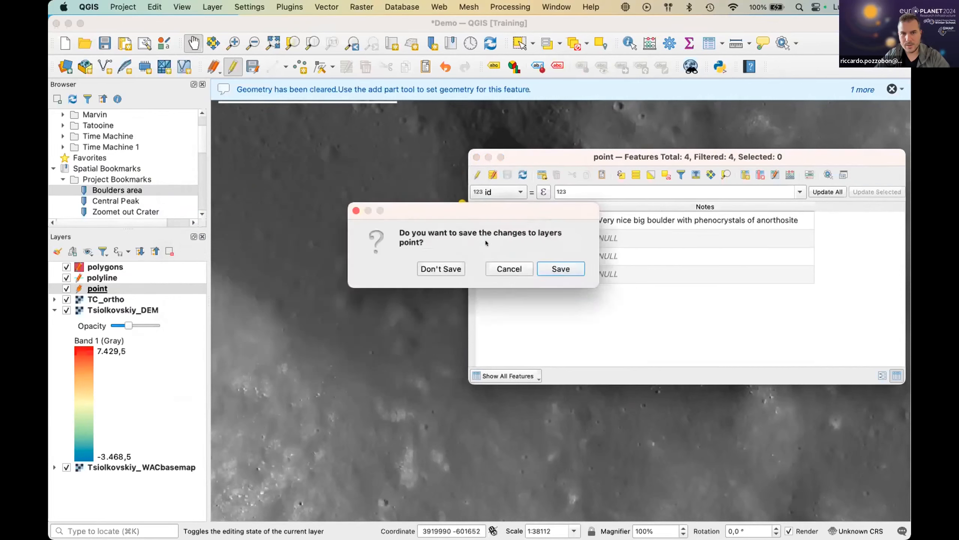
pyautogui.click(560, 268)
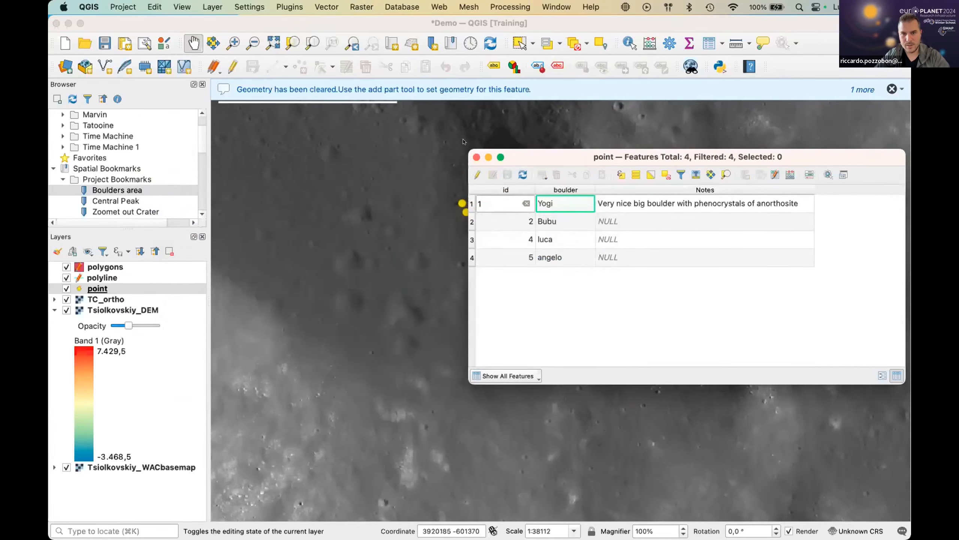
pyautogui.click(475, 157)
# - Examine the mapped points, polygons and polyline around the boulders area, and dismiss the cleared-geometry notification
pyautogui.scroll(-2, 422, 331)
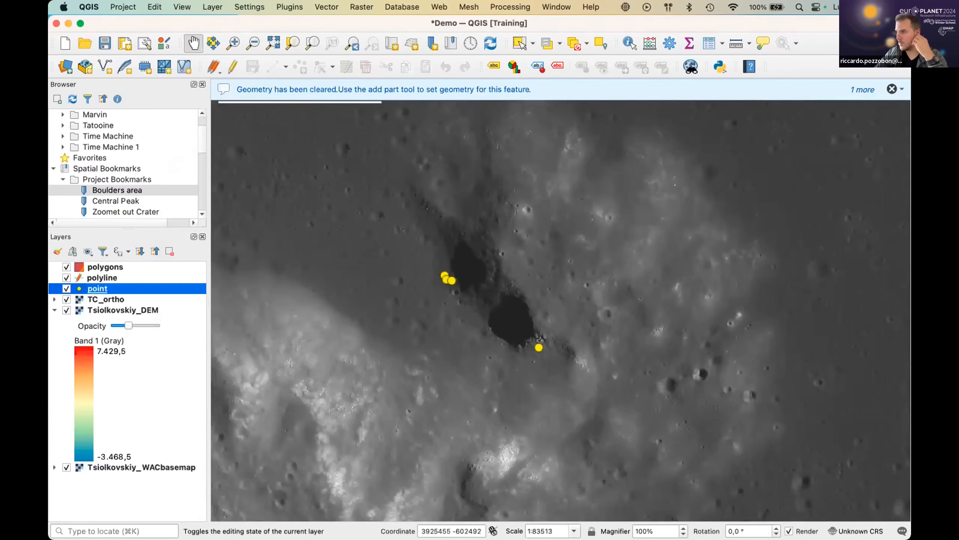
pyautogui.scroll(-1, 359, 310)
pyautogui.moveTo(332, 299); pyautogui.dragTo(488, 362)
pyautogui.scroll(-1, 491, 340)
pyautogui.moveTo(503, 441); pyautogui.dragTo(543, 315)
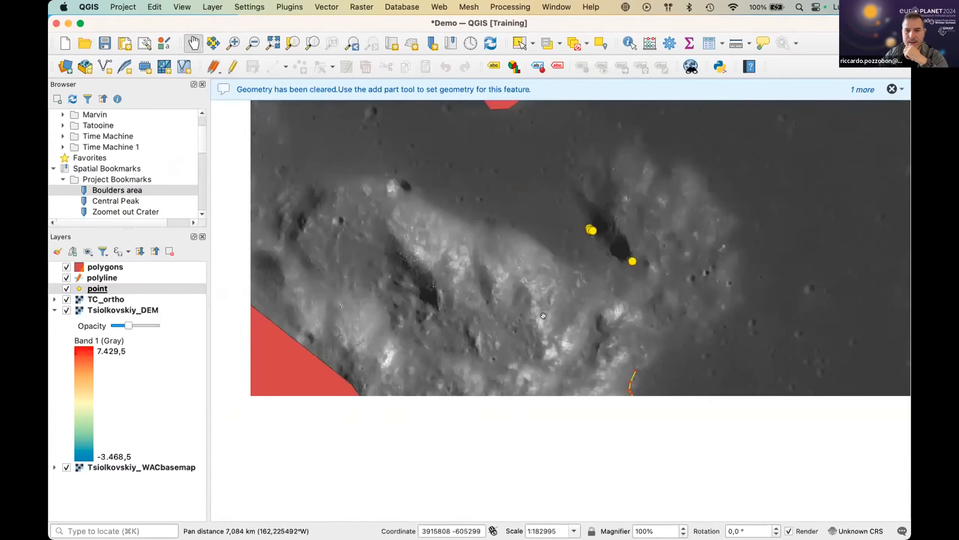
pyautogui.moveTo(553, 217); pyautogui.dragTo(581, 284)
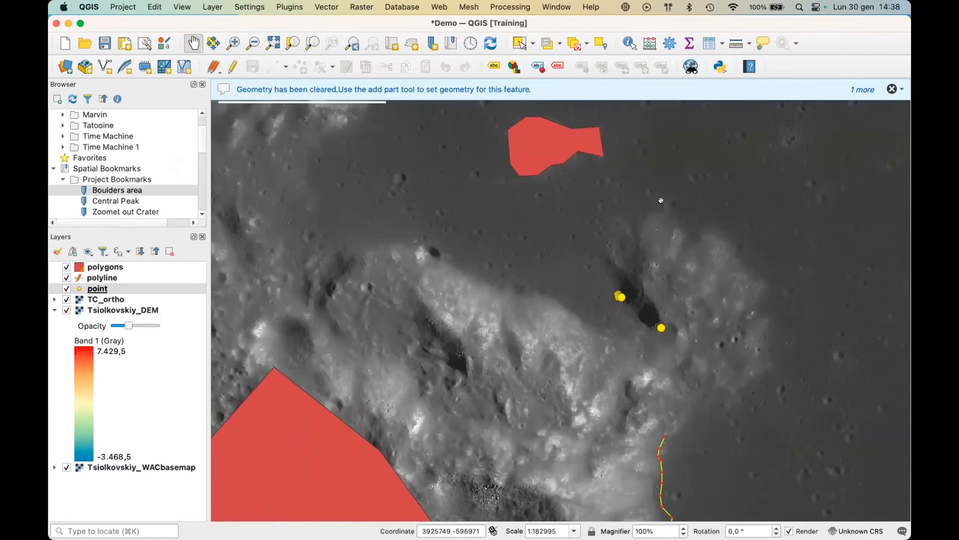
pyautogui.scroll(-2, 462, 226)
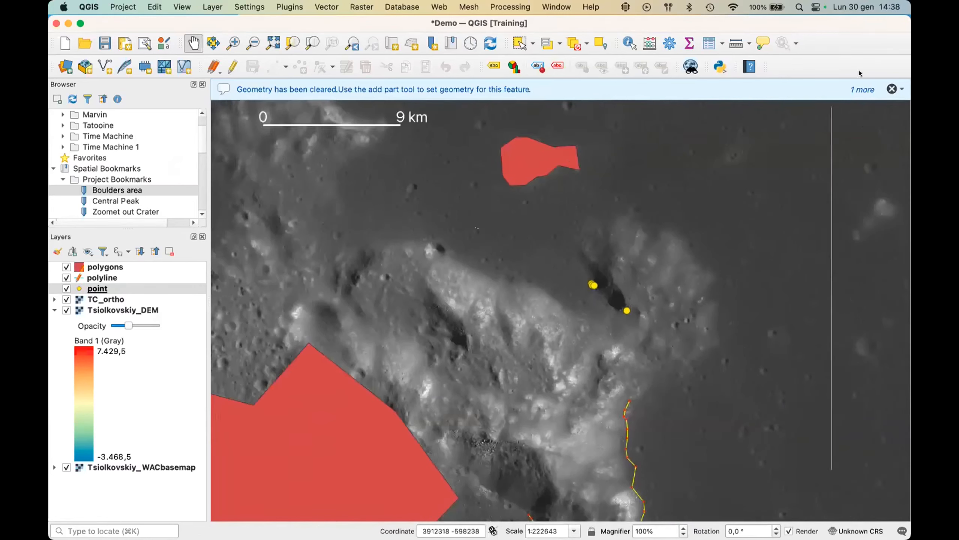
pyautogui.click(891, 88)
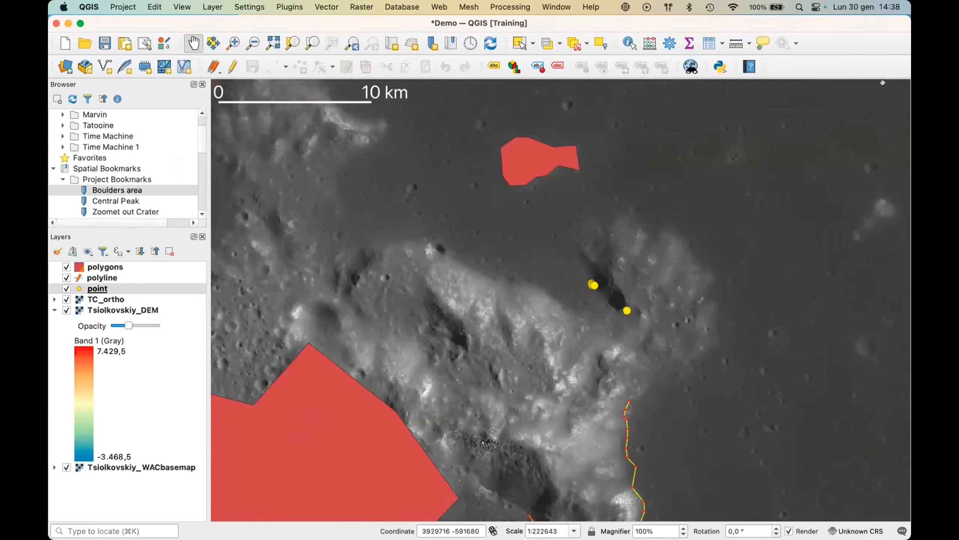
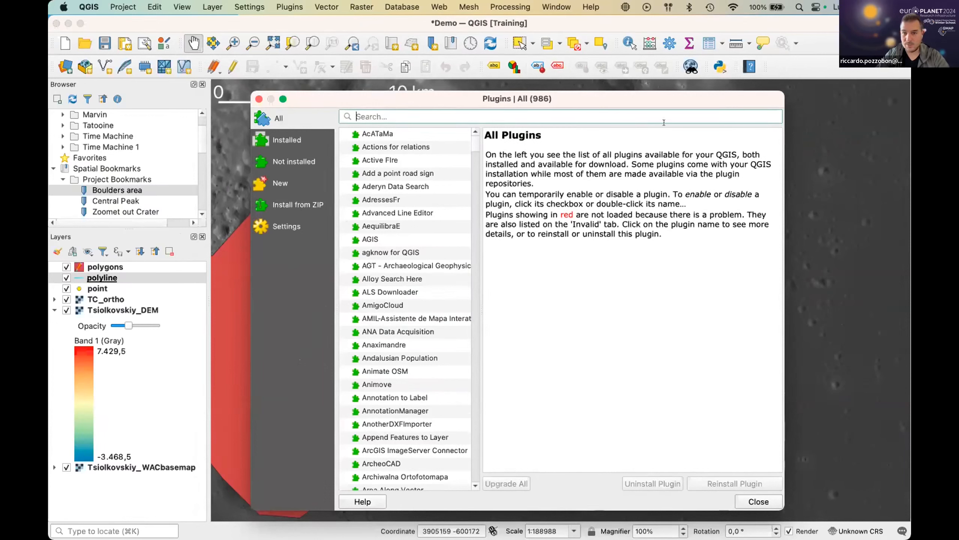
# - Enable showing experimental plugins in the plugin manager's settings and return to the list of all plugins
pyautogui.click(284, 6)
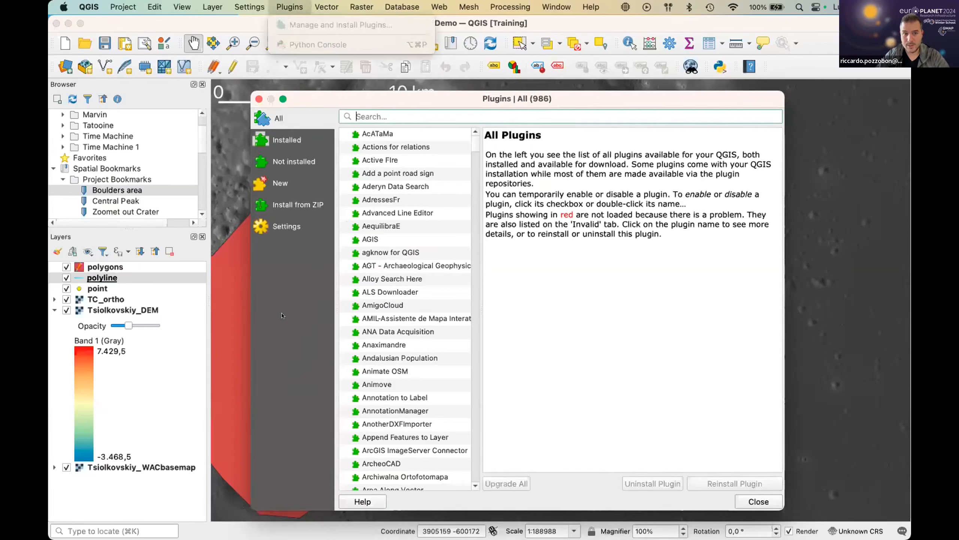
pyautogui.click(358, 22)
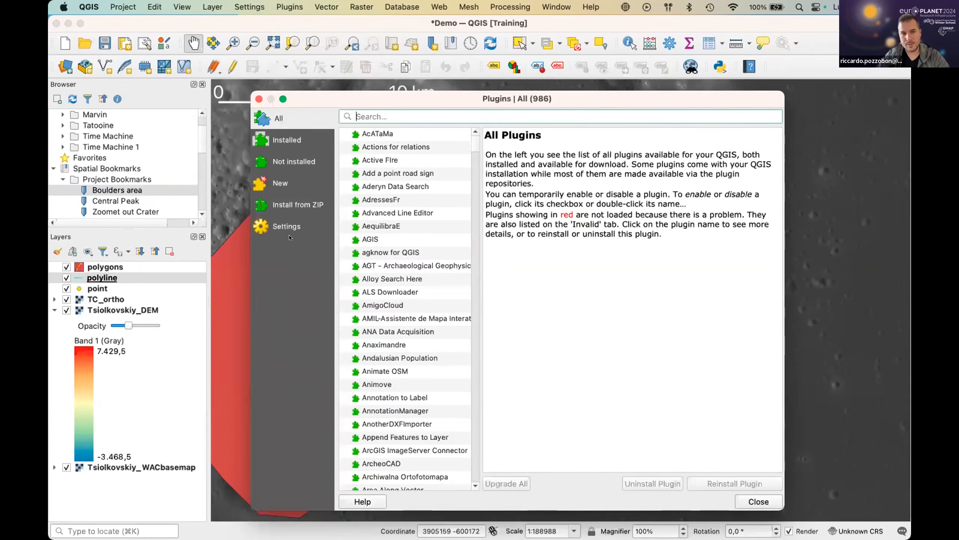
pyautogui.click(285, 226)
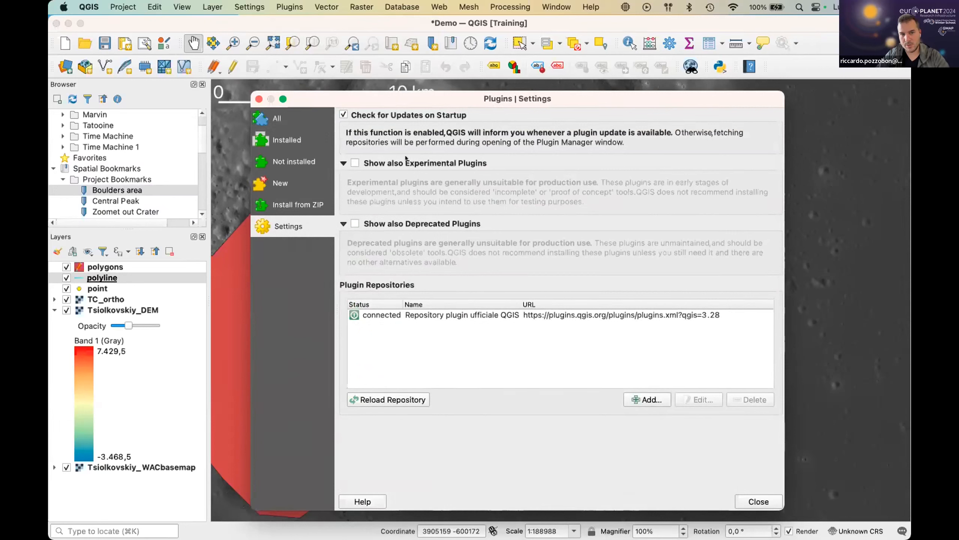
pyautogui.click(351, 162)
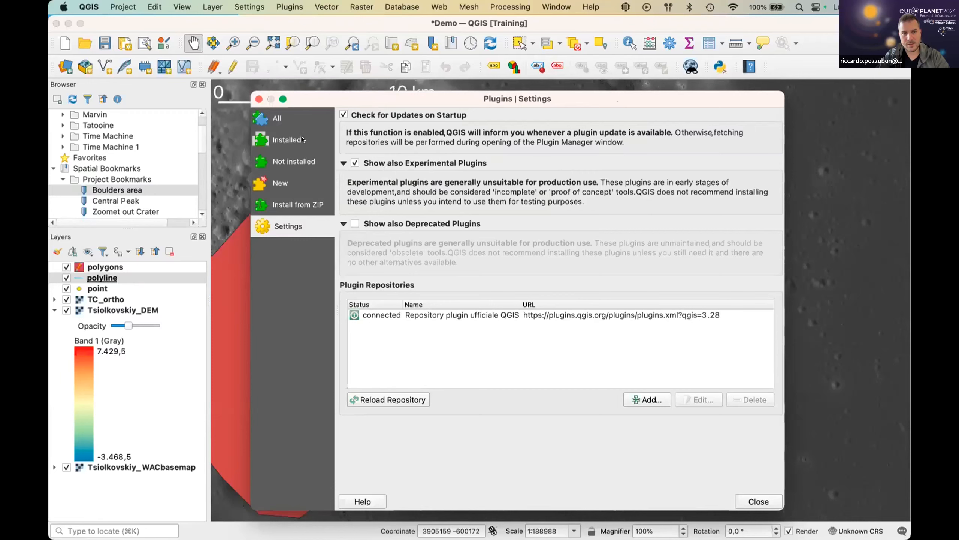
pyautogui.click(300, 119)
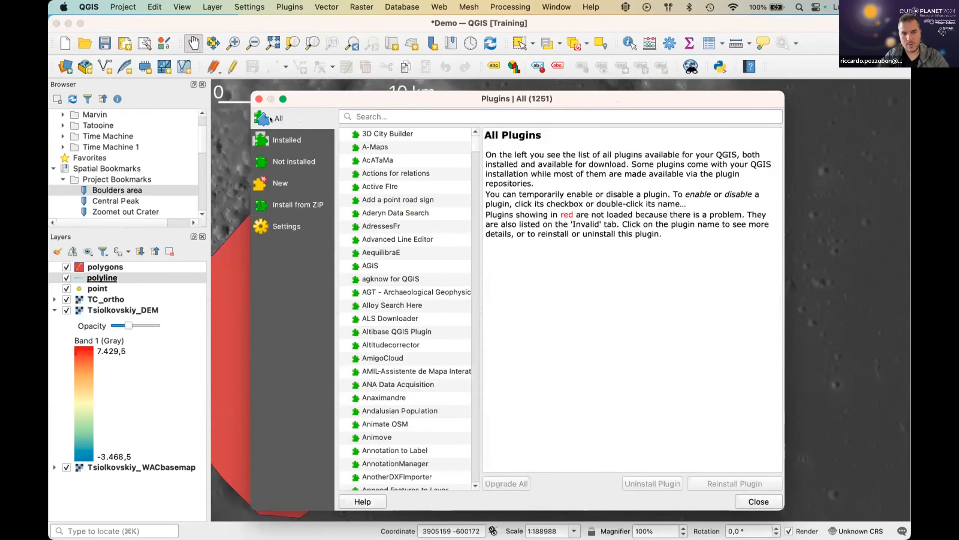
# - Review the experimental plugins option in the plugin manager's settings and return to the list of all plugins
pyautogui.click(291, 7)
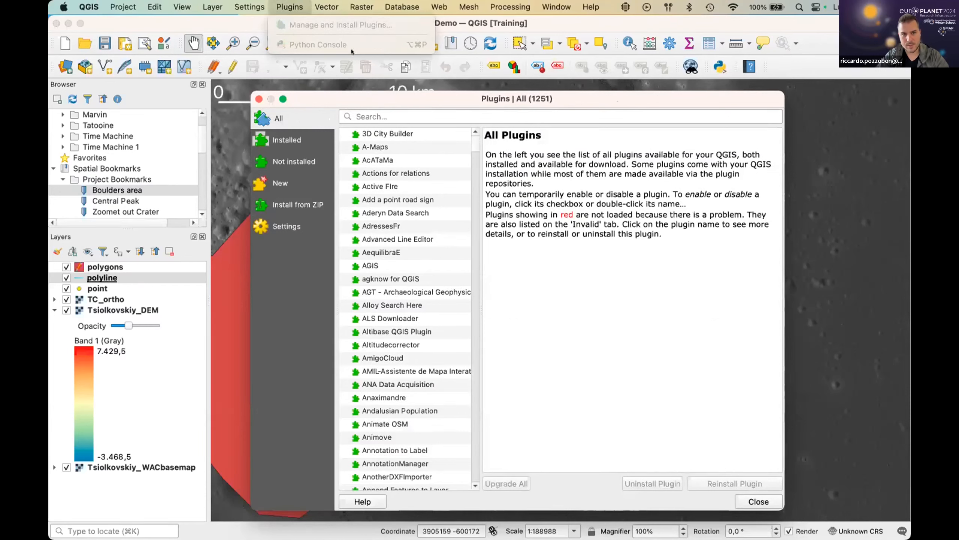
pyautogui.click(285, 224)
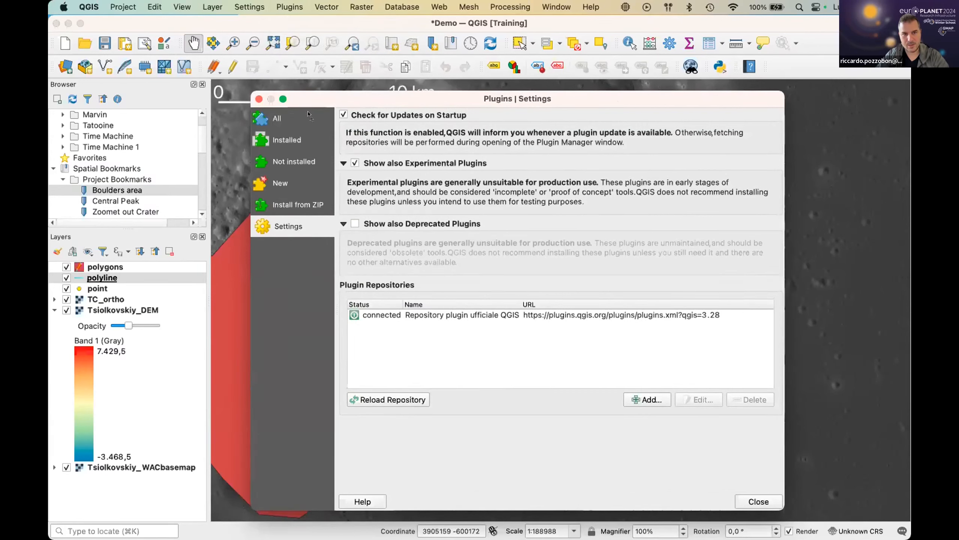
pyautogui.click(299, 116)
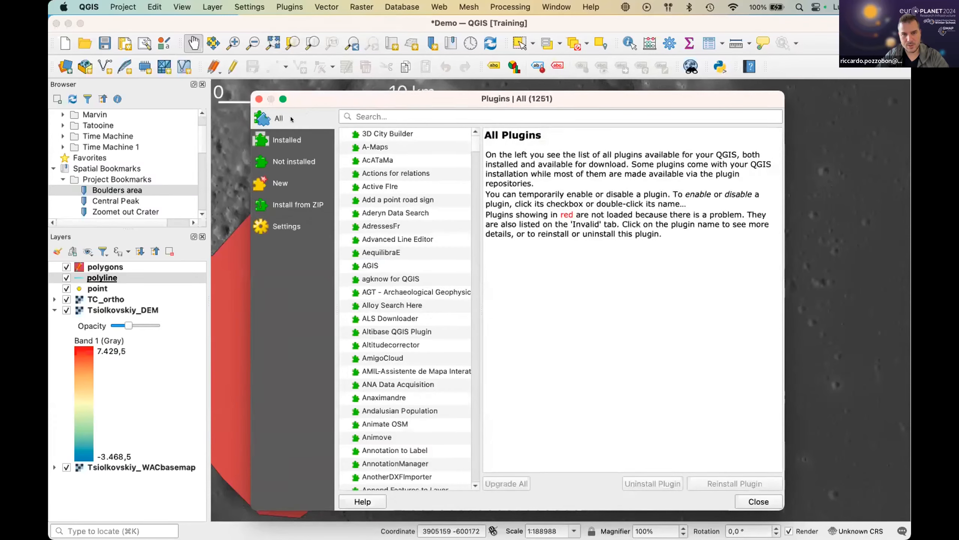
# - Browse the list of all plugins, reading the descriptions of several entries from 3D City Builder to ALS Downloader
pyautogui.click(434, 115)
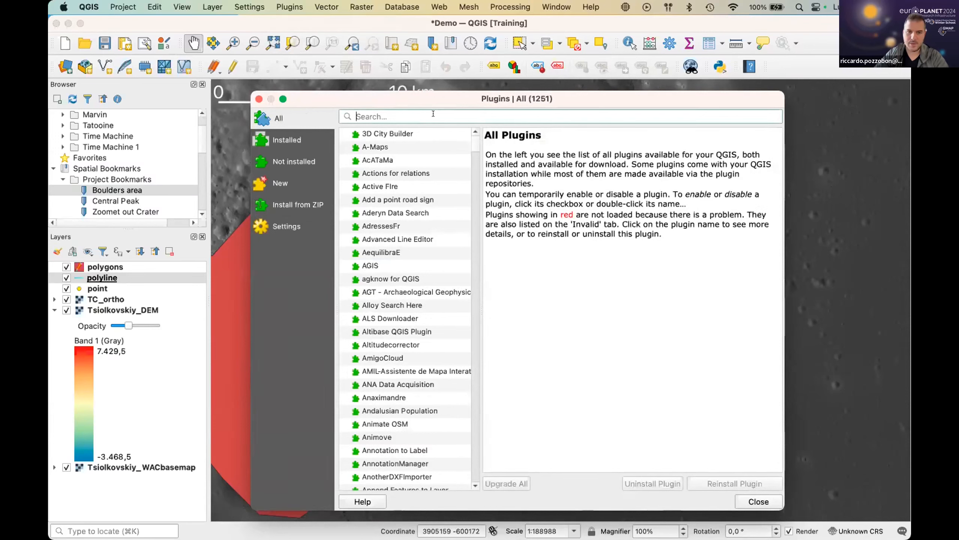
pyautogui.click(419, 134)
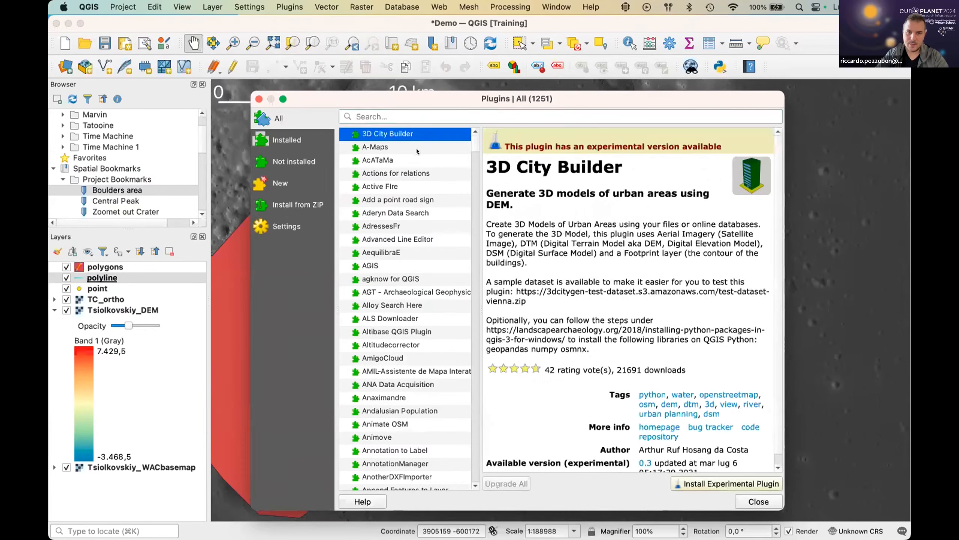
pyautogui.click(418, 146)
pyautogui.click(415, 159)
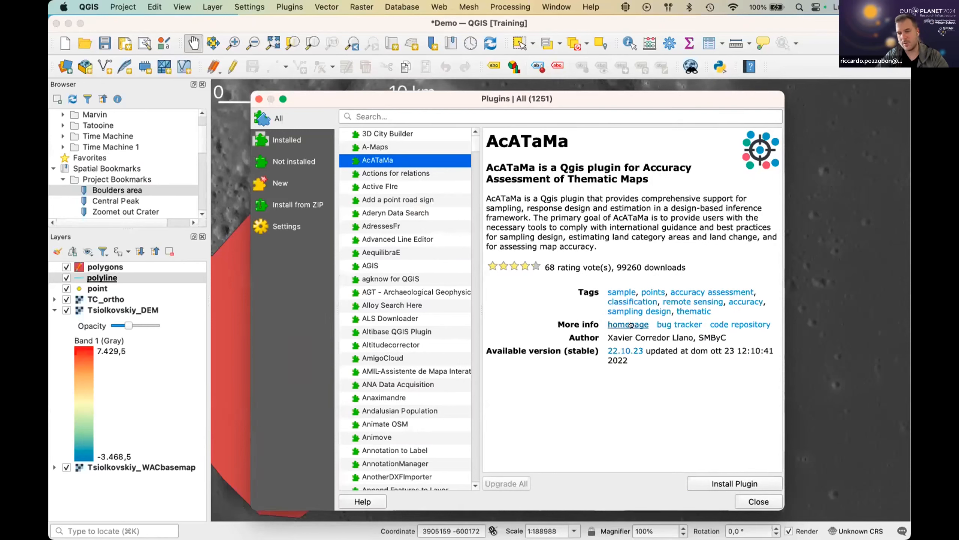
pyautogui.click(400, 174)
pyautogui.click(398, 187)
pyautogui.click(397, 200)
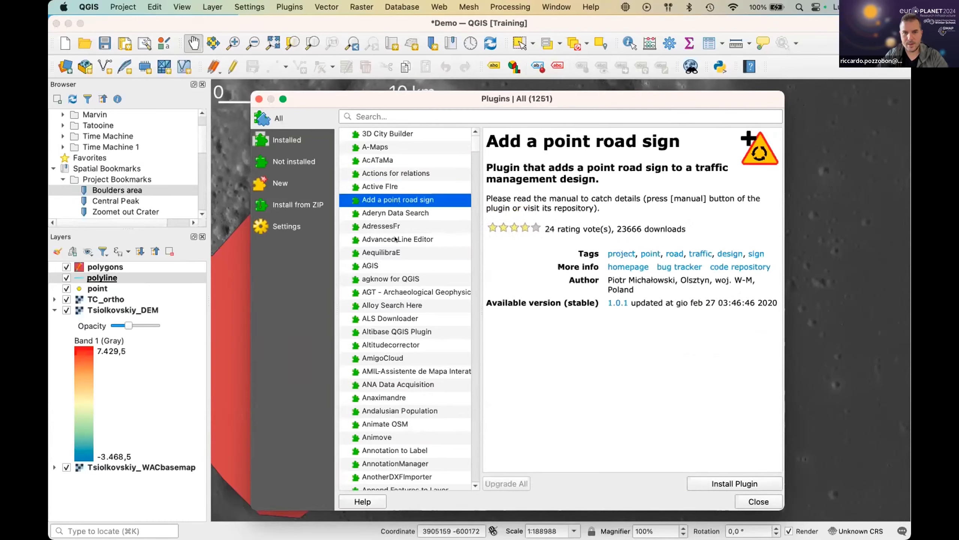
pyautogui.click(393, 240)
pyautogui.click(389, 253)
pyautogui.click(396, 292)
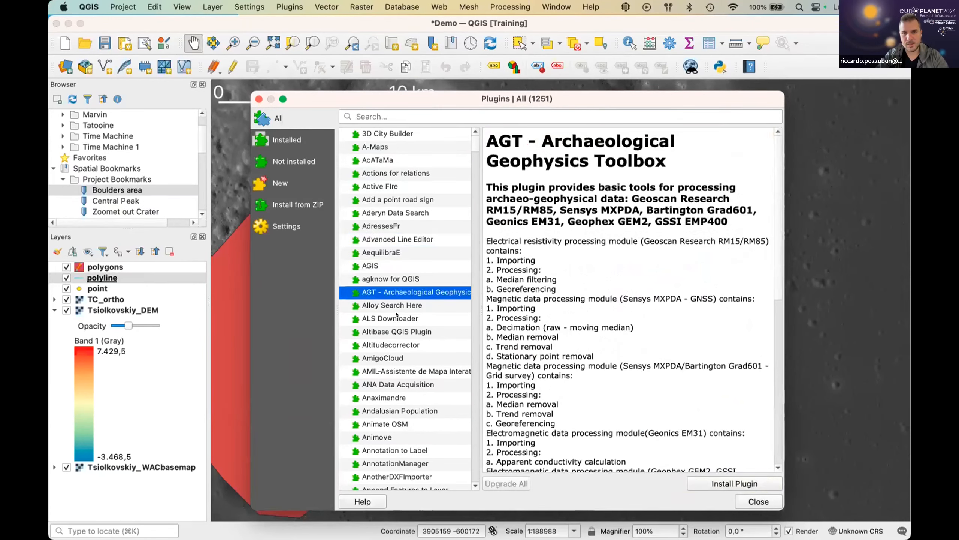
pyautogui.click(399, 320)
pyautogui.scroll(-20, 457, 227)
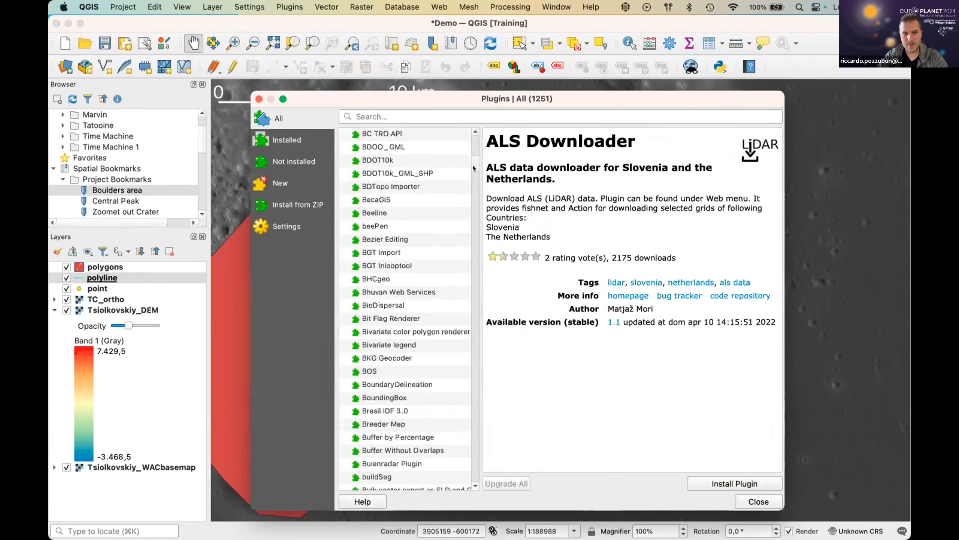
pyautogui.scroll(-20, 454, 235)
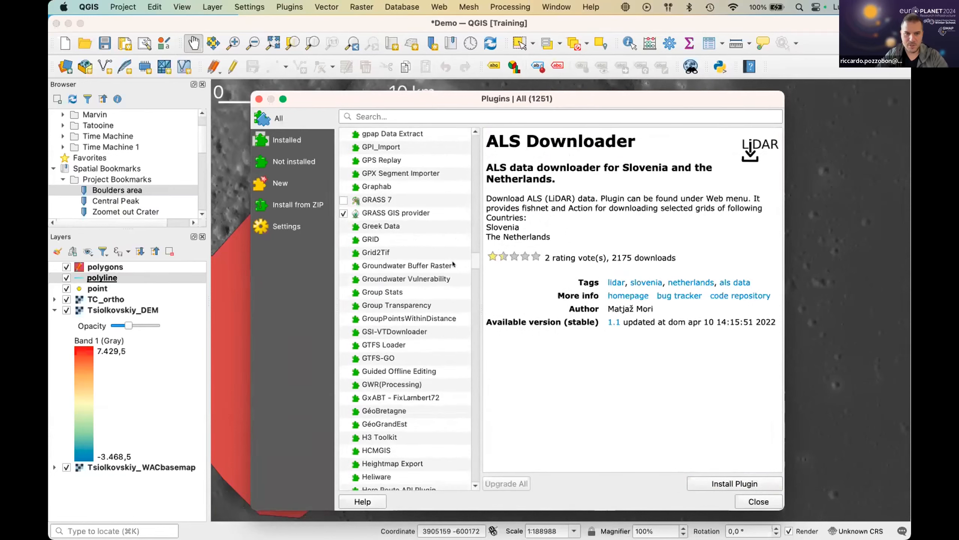
pyautogui.scroll(20, 462, 217)
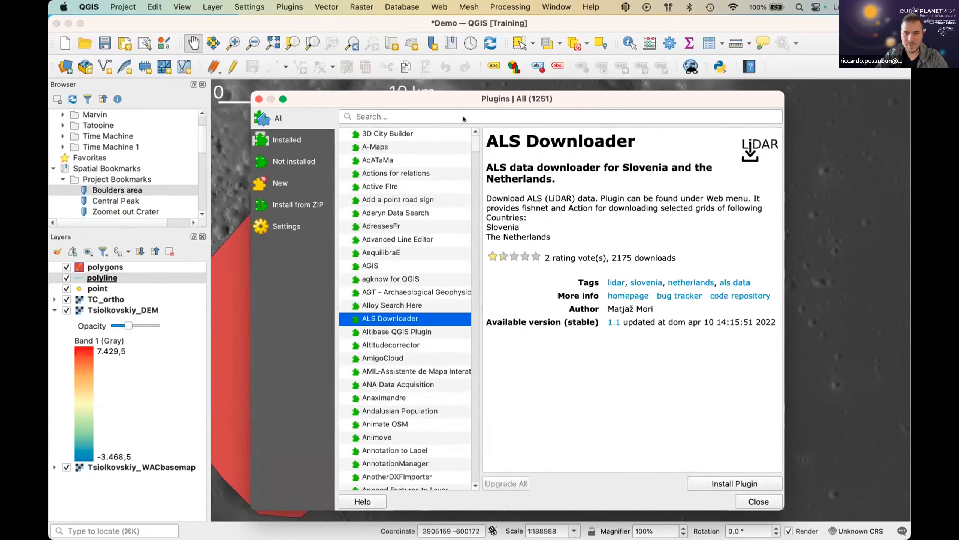
# - Search all plugins for "mappy" and show the details of the mappy plugin
pyautogui.click(432, 112)
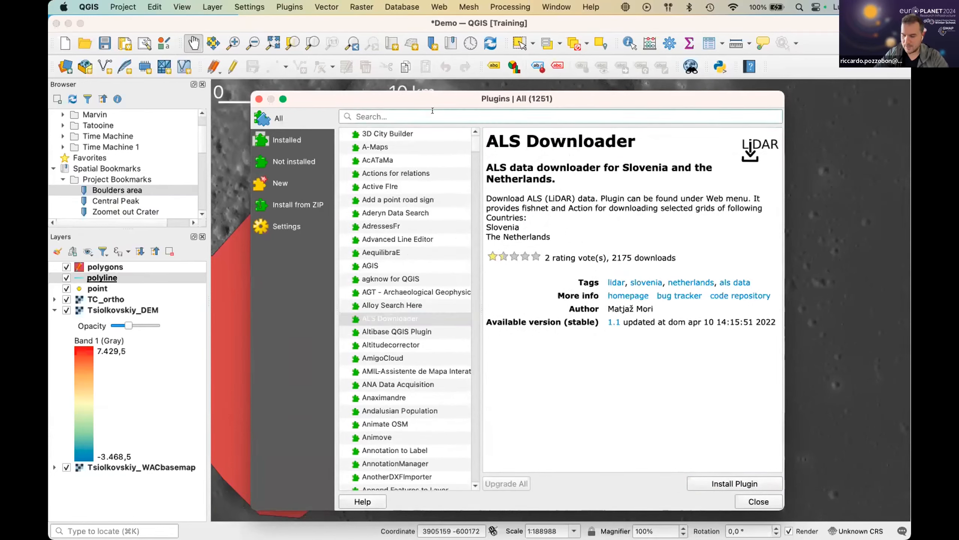
pyautogui.write('map')
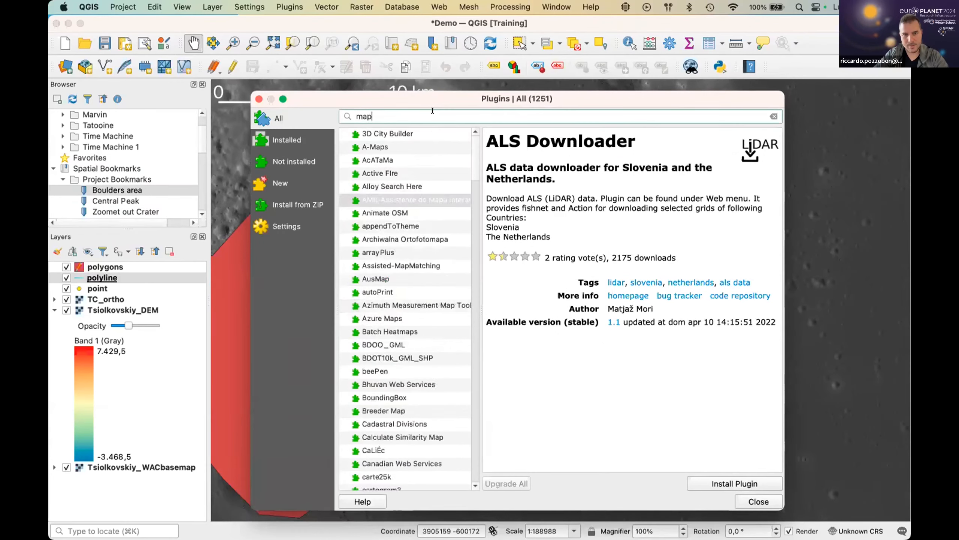
pyautogui.write('py')
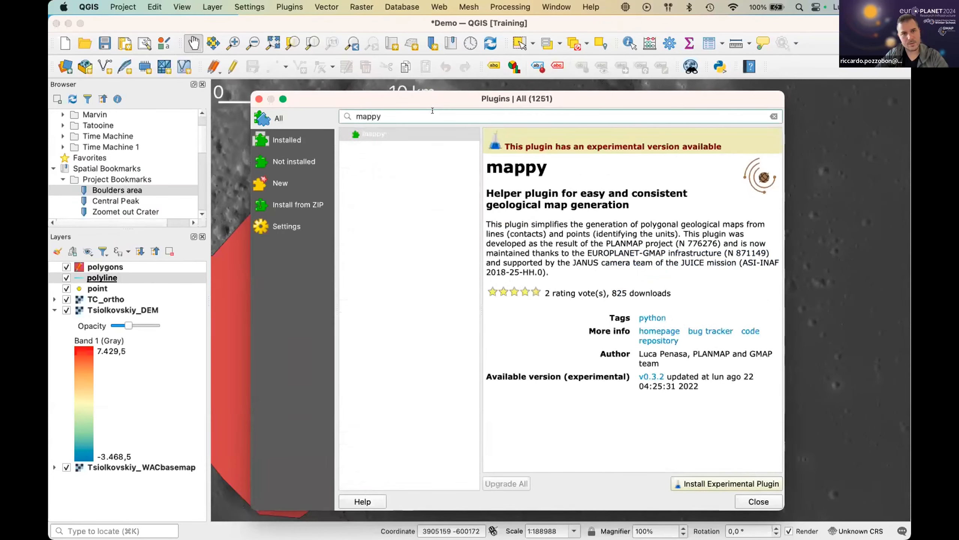
pyautogui.click(427, 128)
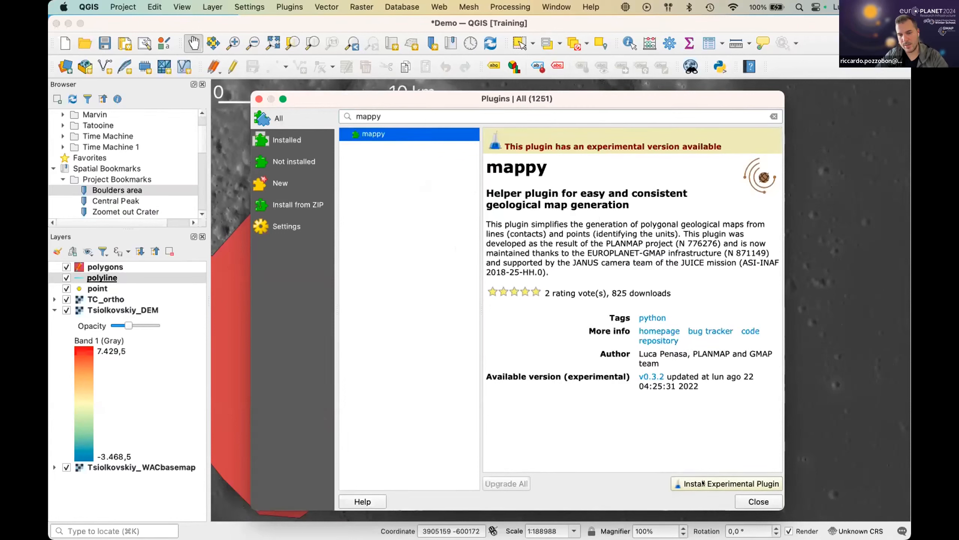
# - Install the experimental version of the mappy plugin and uninstall it again
pyautogui.click(725, 482)
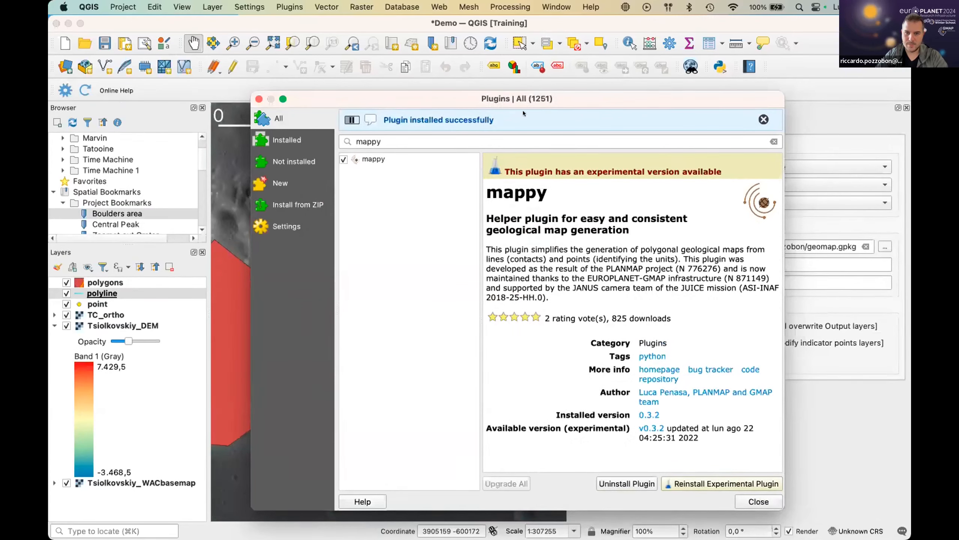
pyautogui.moveTo(658, 96); pyautogui.dragTo(483, 99)
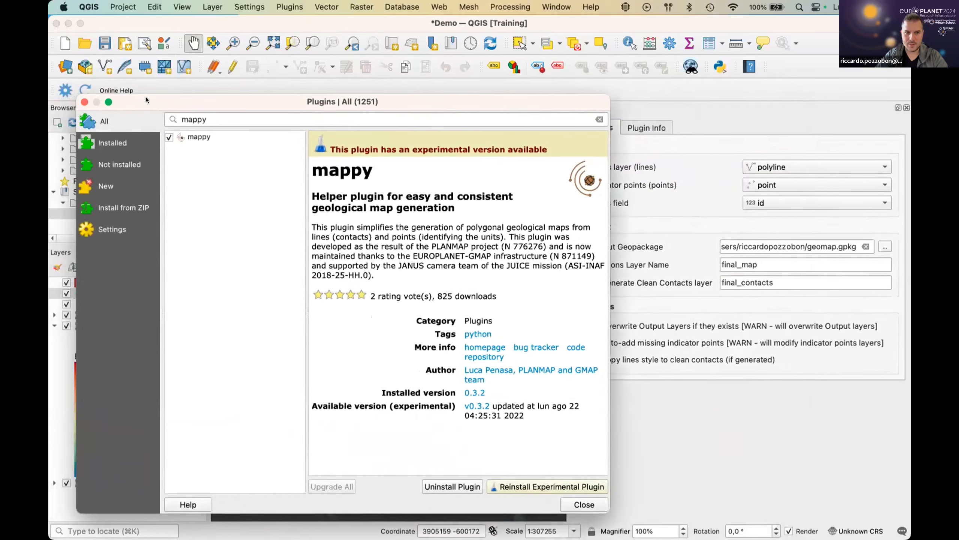
pyautogui.moveTo(146, 100); pyautogui.dragTo(160, 117)
pyautogui.moveTo(305, 116); pyautogui.dragTo(377, 94)
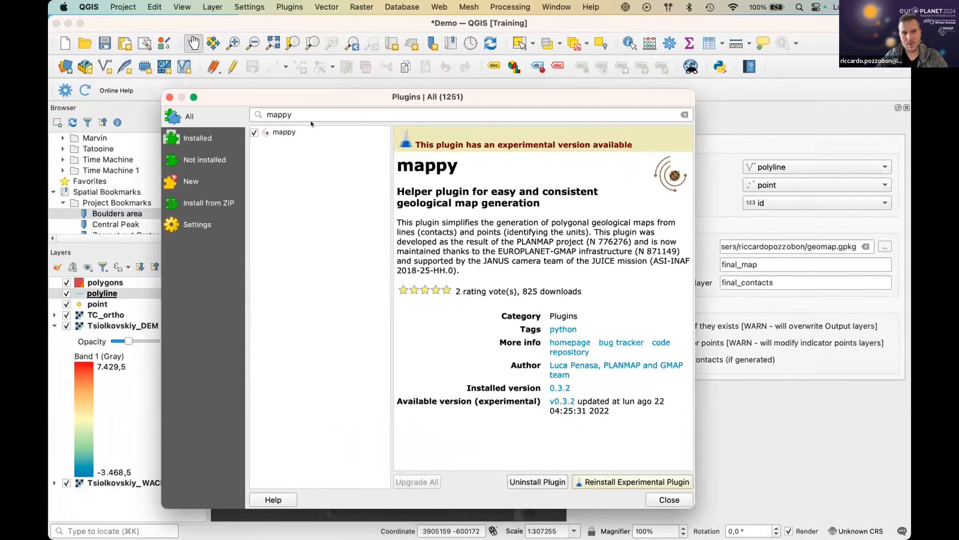
pyautogui.click(311, 132)
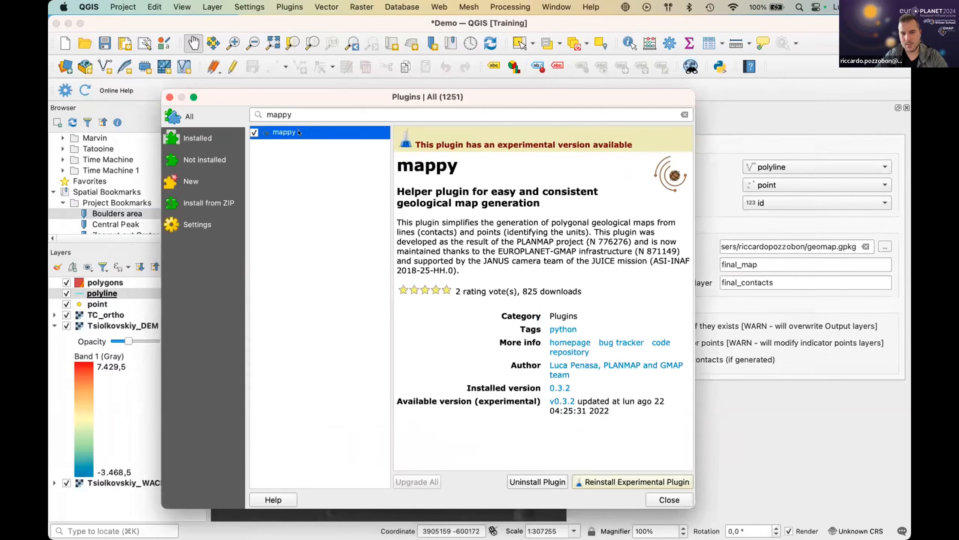
pyautogui.click(521, 478)
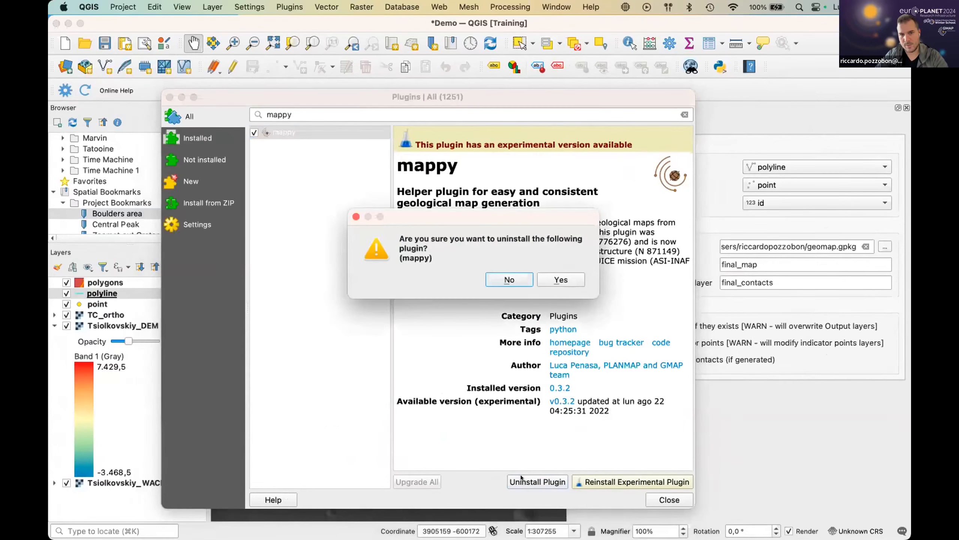
pyautogui.click(558, 279)
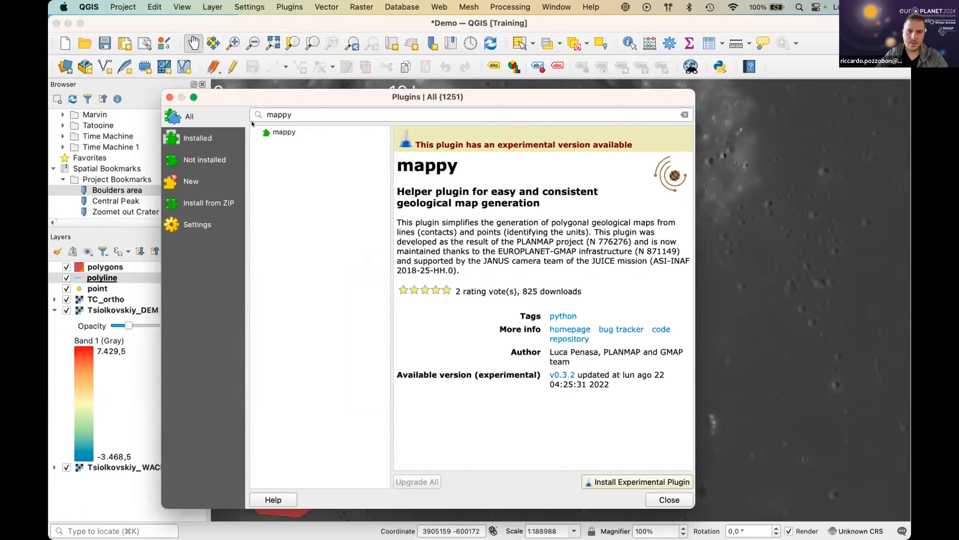
# - Close and reopen the plugin manager, and review its experimental plugins setting before returning to the list of all plugins
pyautogui.click(169, 97)
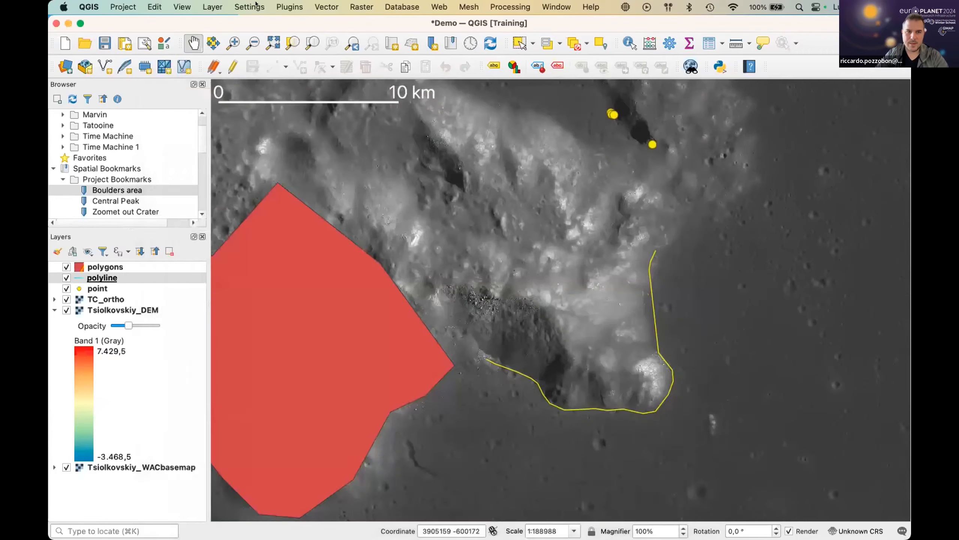
pyautogui.click(287, 7)
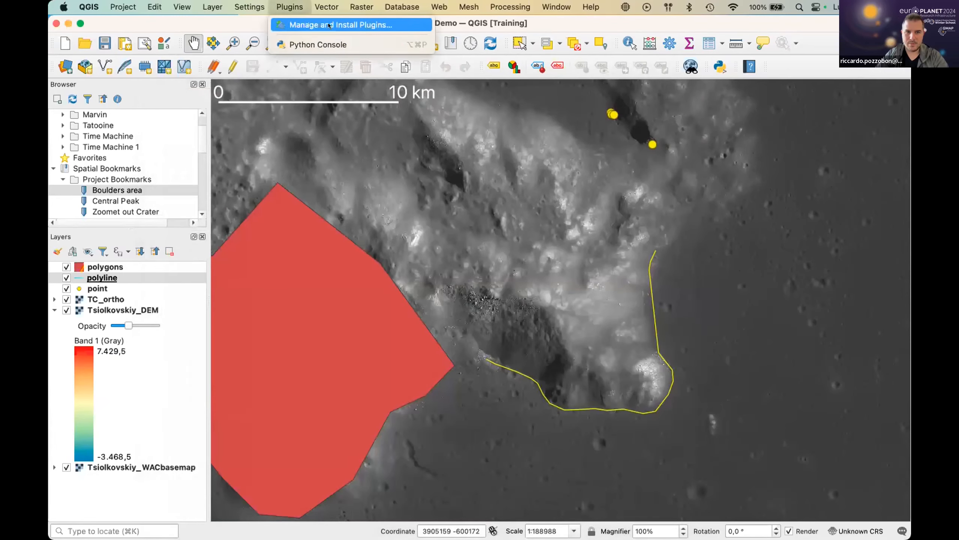
pyautogui.click(361, 25)
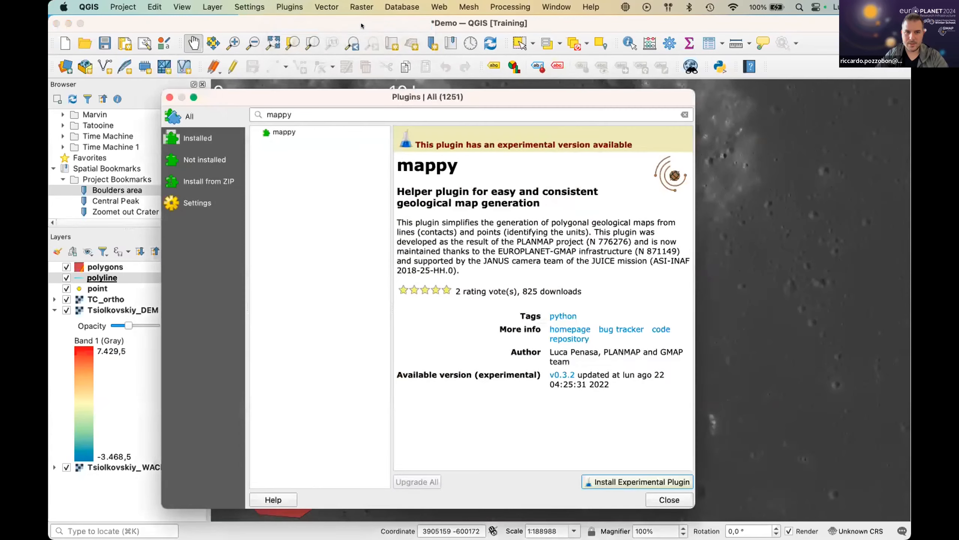
pyautogui.click(189, 201)
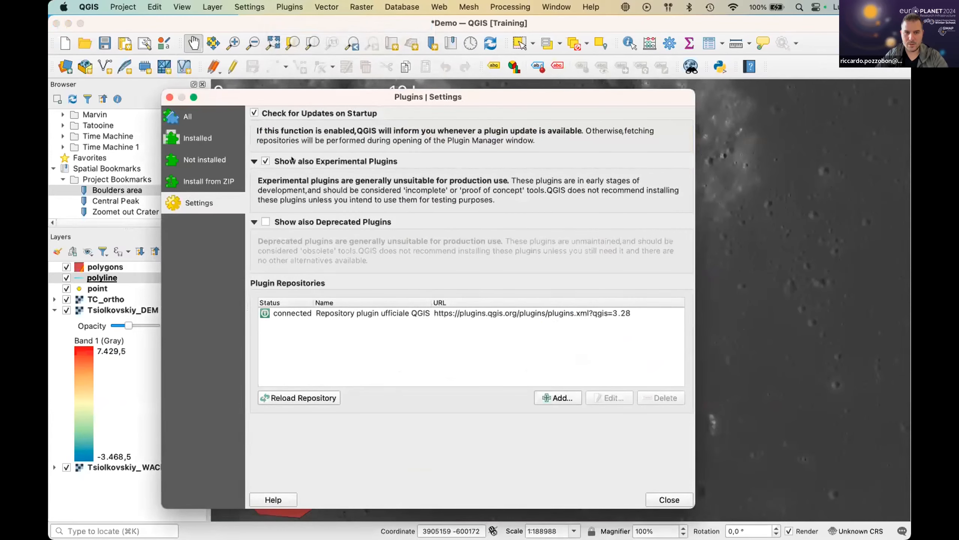
pyautogui.click(205, 115)
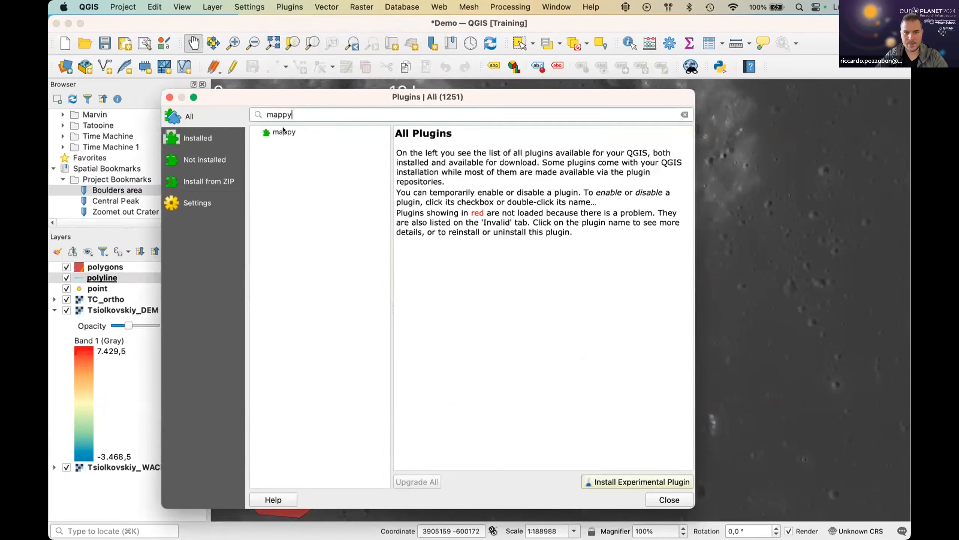
# - Install the experimental version of the mappy plugin and close the plugin manager
pyautogui.click(309, 131)
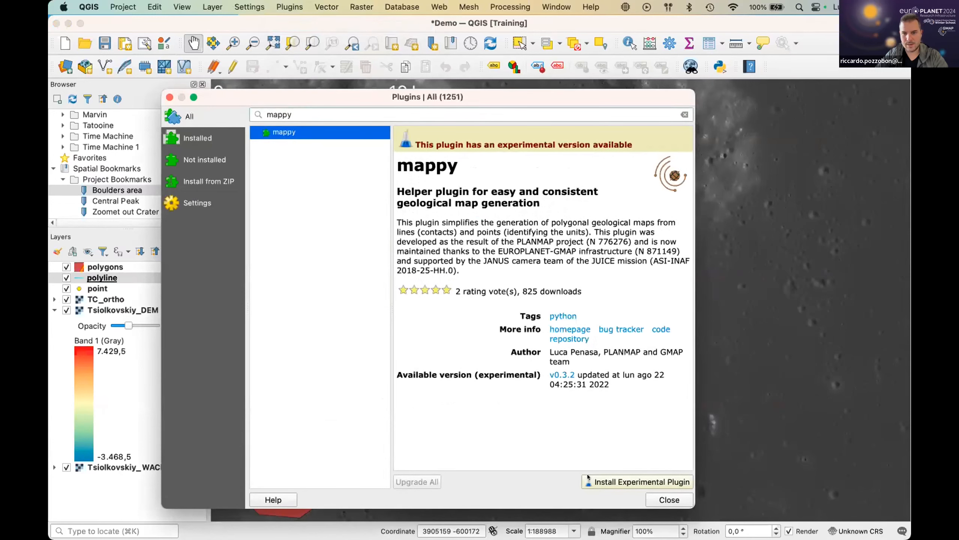
pyautogui.click(620, 480)
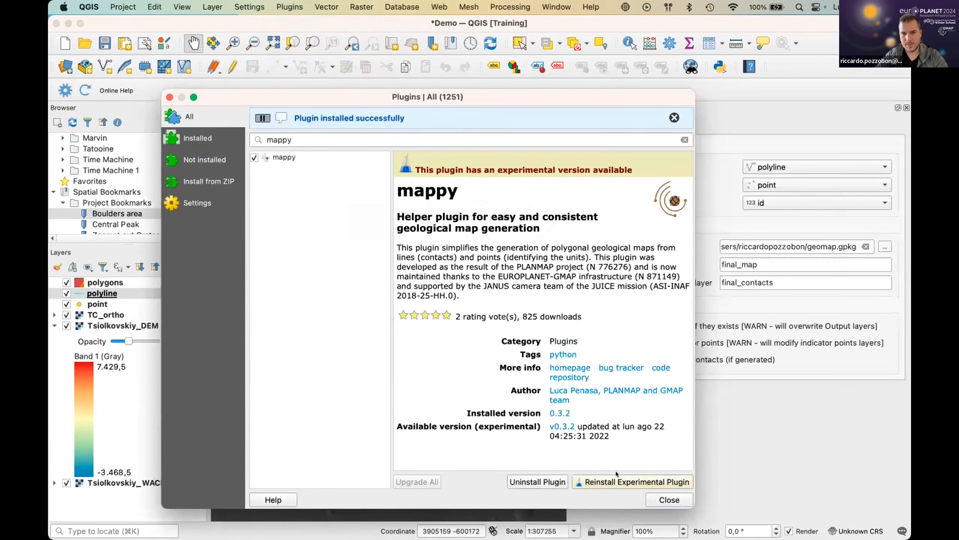
pyautogui.click(666, 497)
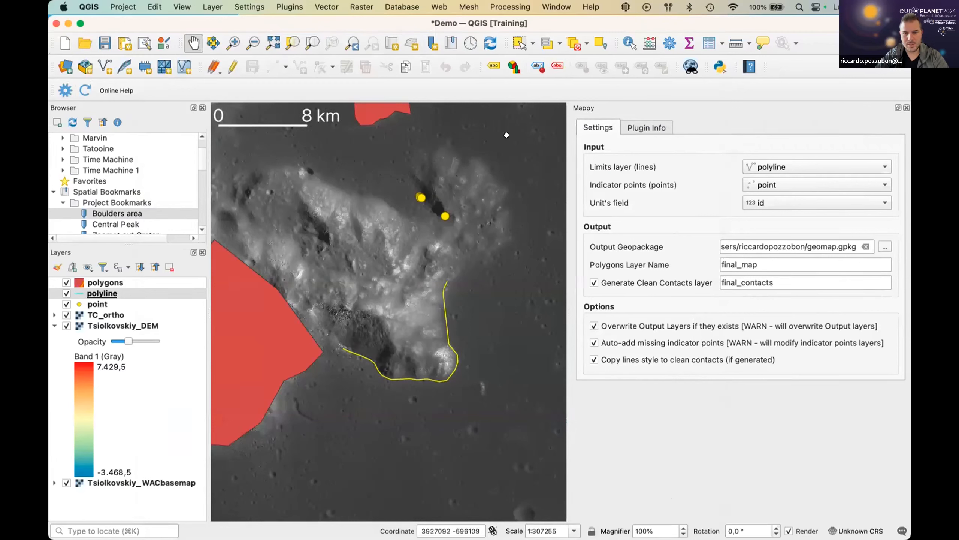
pyautogui.scroll(-1, 346, 295)
pyautogui.moveTo(346, 294); pyautogui.dragTo(433, 313)
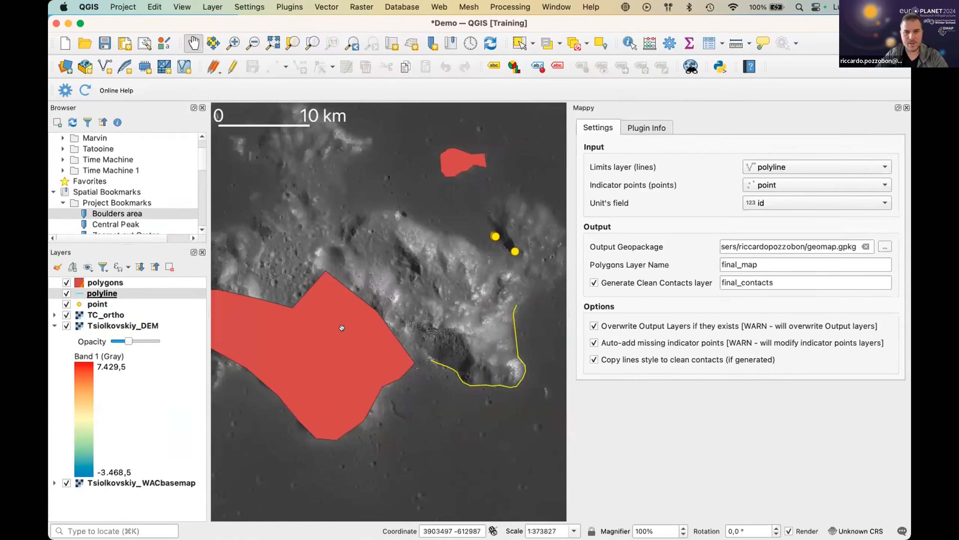
pyautogui.scroll(-1, 342, 328)
pyautogui.moveTo(342, 327); pyautogui.dragTo(380, 352)
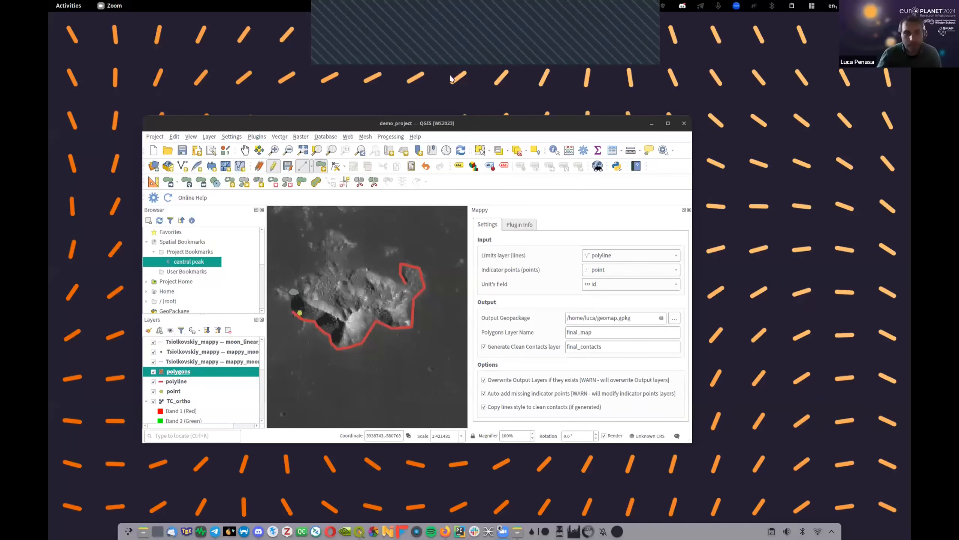
# - Maximize the demo_project window and recentre the map on the central peak with the Pan Map tool
pyautogui.click(442, 128)
pyautogui.doubleClick(445, 124)
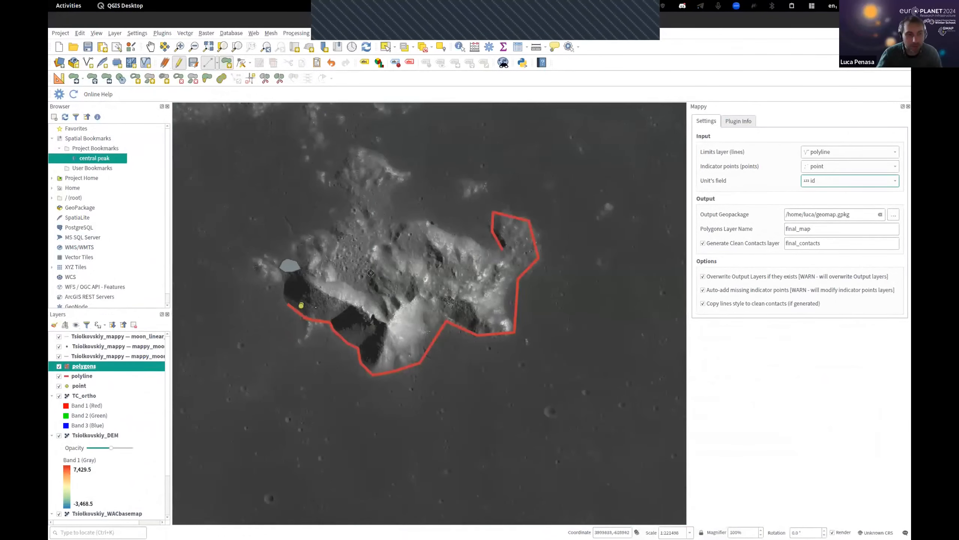
pyautogui.click(150, 47)
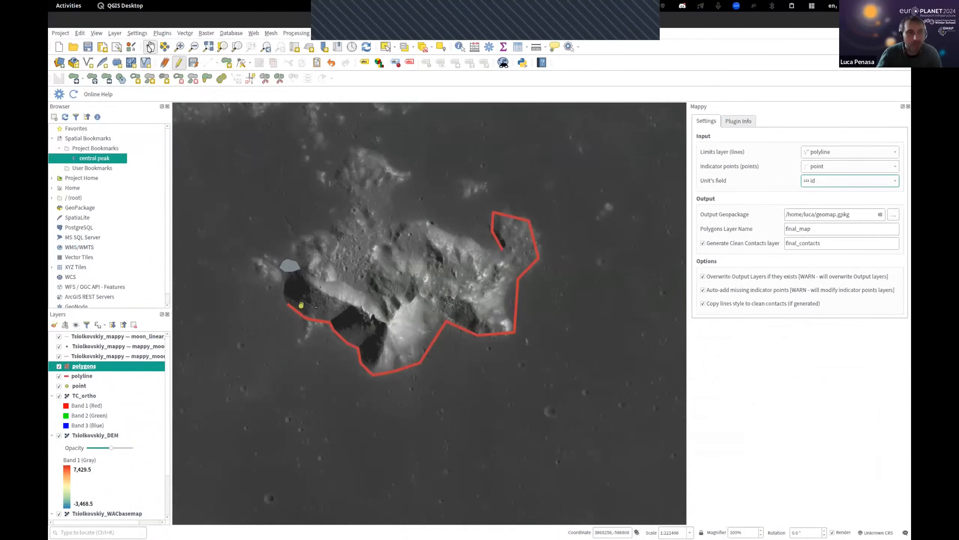
pyautogui.moveTo(376, 264); pyautogui.dragTo(415, 268)
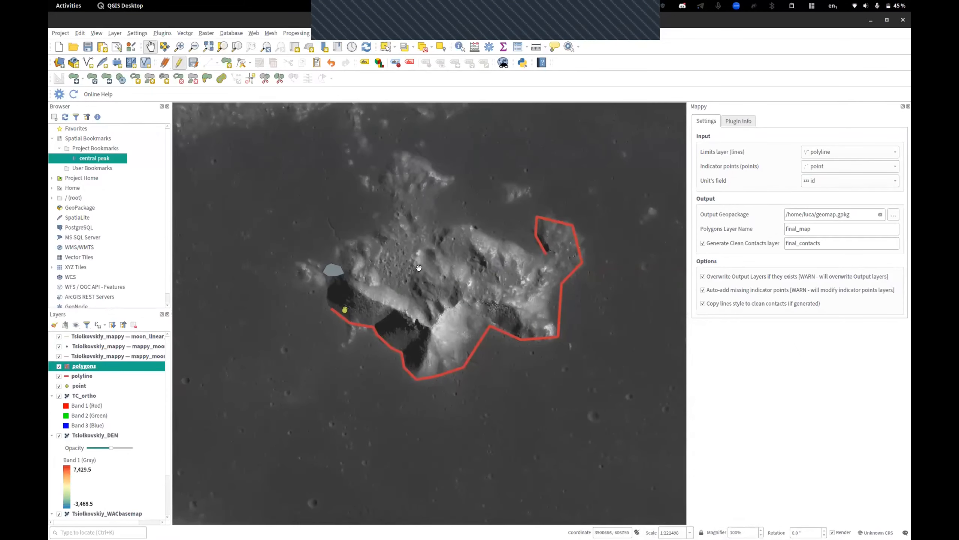
pyautogui.moveTo(422, 268)
pyautogui.mouseDown()
pyautogui.moveTo(419, 291)
pyautogui.moveTo(427, 283)
pyautogui.mouseUp()
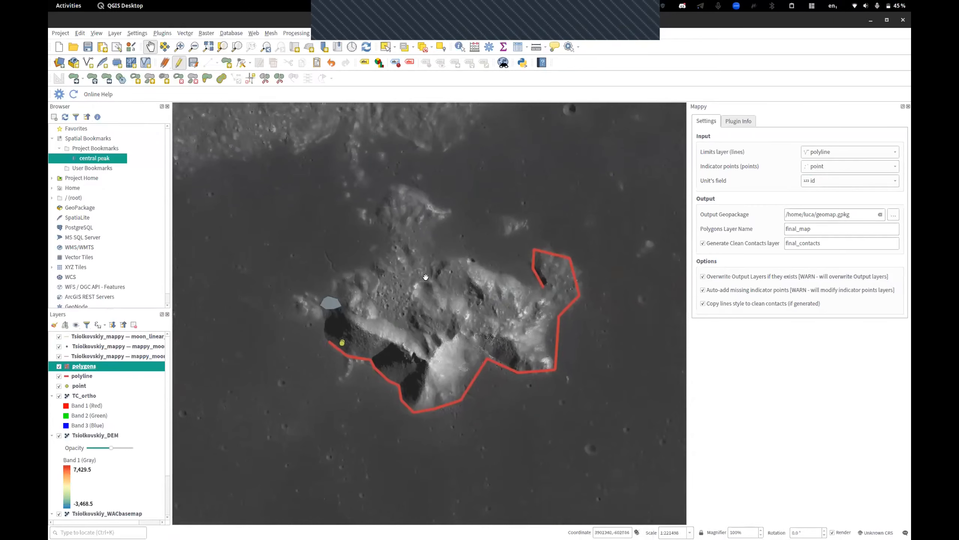
pyautogui.scroll(-3, 425, 280)
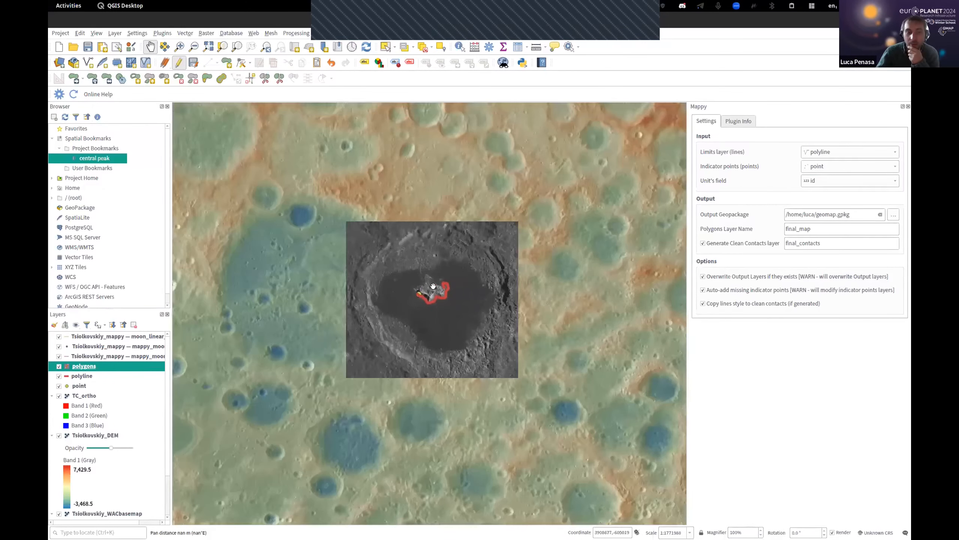
pyautogui.scroll(1, 433, 286)
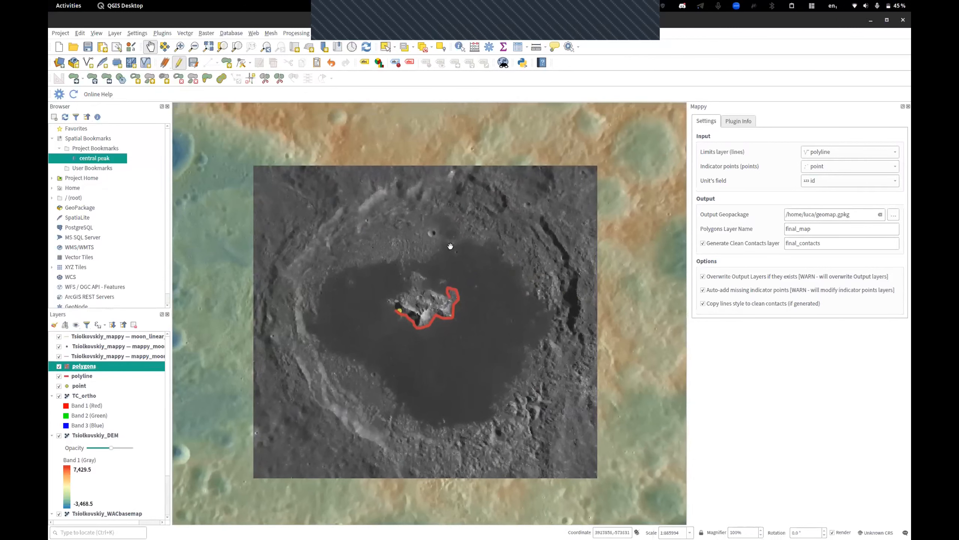
pyautogui.moveTo(427, 303); pyautogui.dragTo(431, 322)
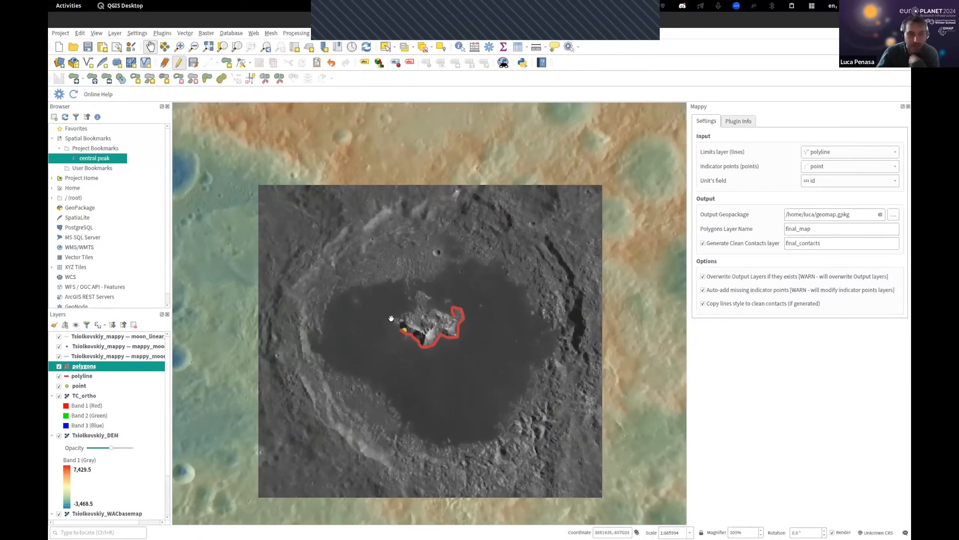
pyautogui.moveTo(410, 325); pyautogui.dragTo(373, 342)
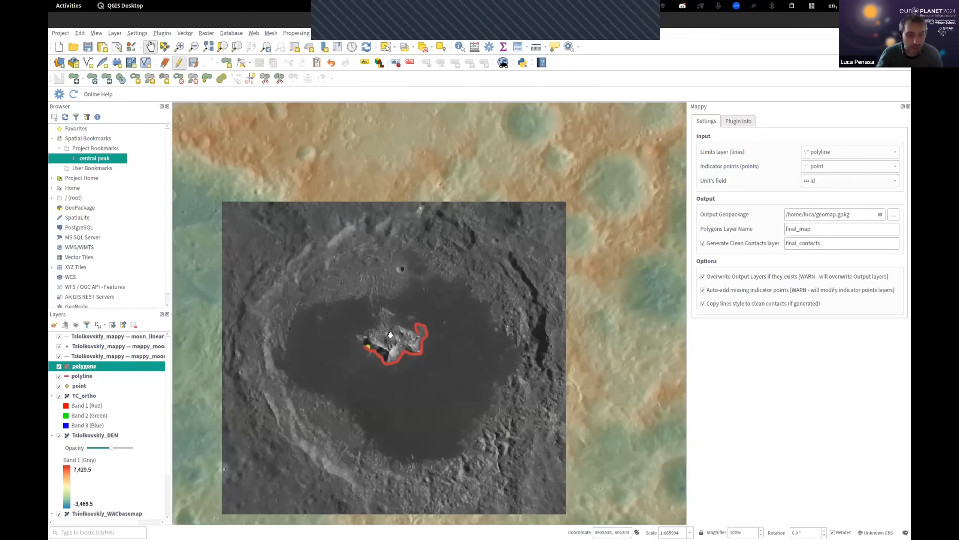
pyautogui.moveTo(389, 335); pyautogui.dragTo(395, 319)
# - Stop editing the polygons layer and save its changes
pyautogui.click(80, 387)
pyautogui.scroll(3, 390, 329)
pyautogui.click(79, 365)
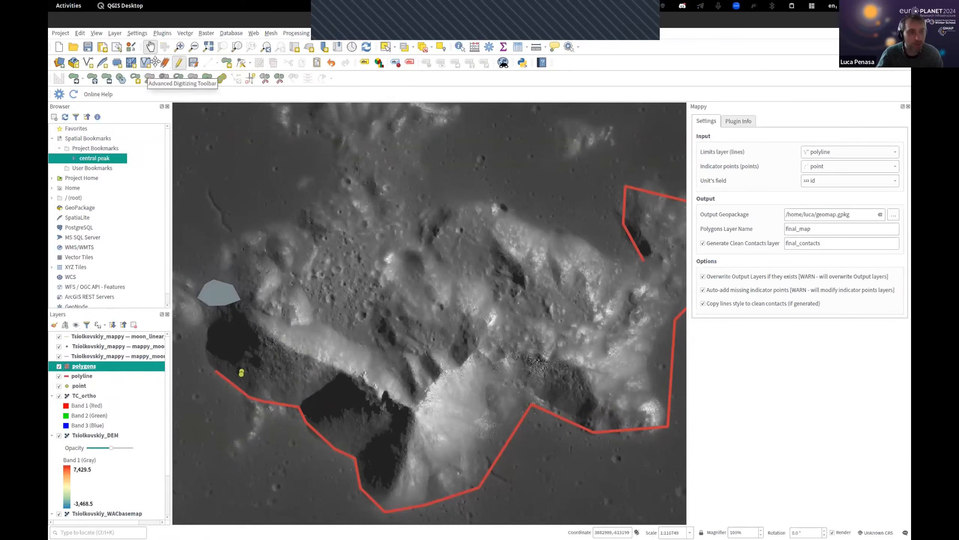
pyautogui.click(184, 65)
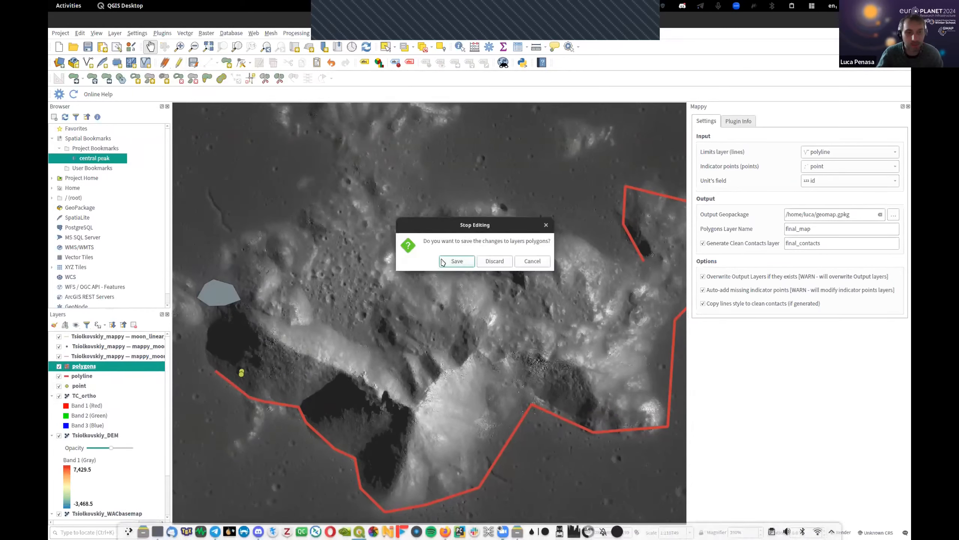
pyautogui.click(452, 263)
# - Remove all the vector layers above TC_ortho, from the Tsiolkovskiy_mappy layers down to point, from the project
pyautogui.click(82, 386)
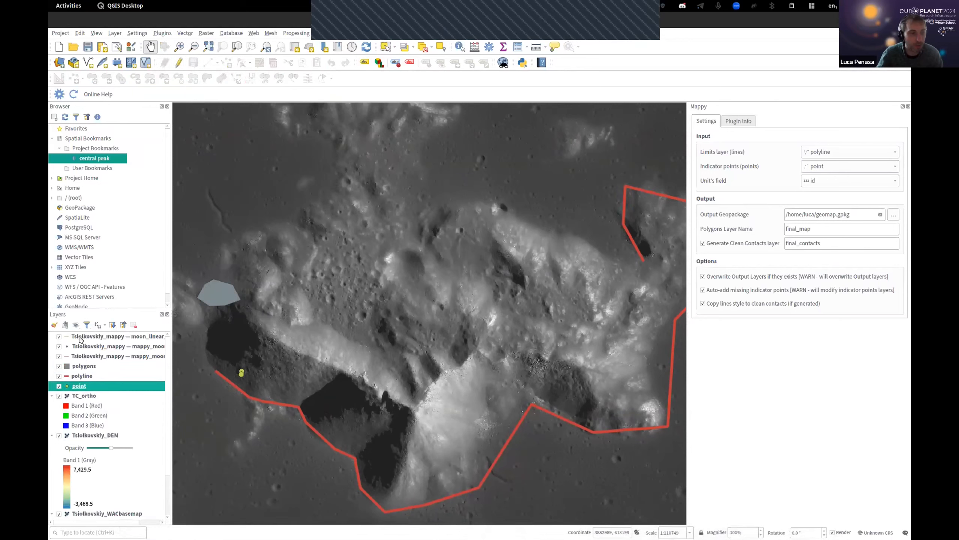
pyautogui.keyDown('shift'); pyautogui.click(80, 338); pyautogui.keyUp('shift')
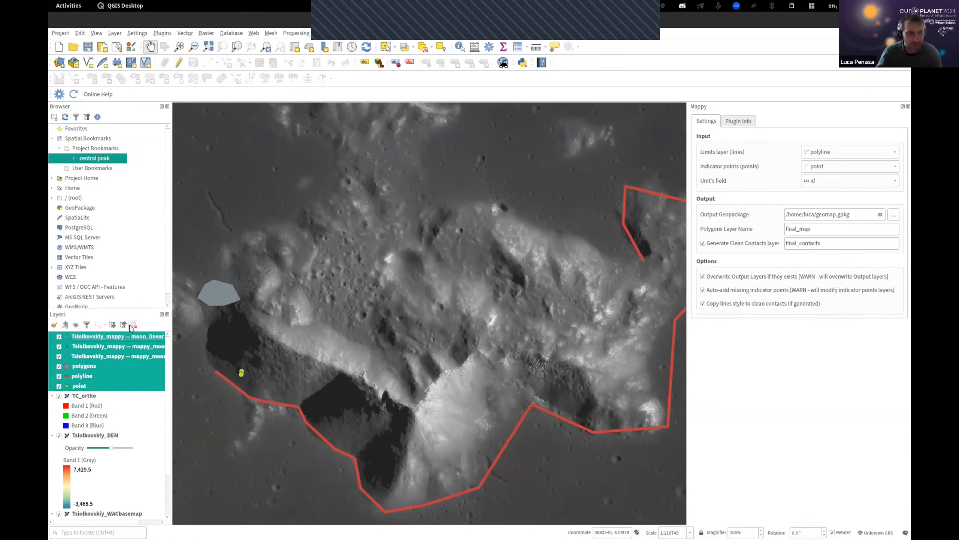
pyautogui.rightClick(74, 348)
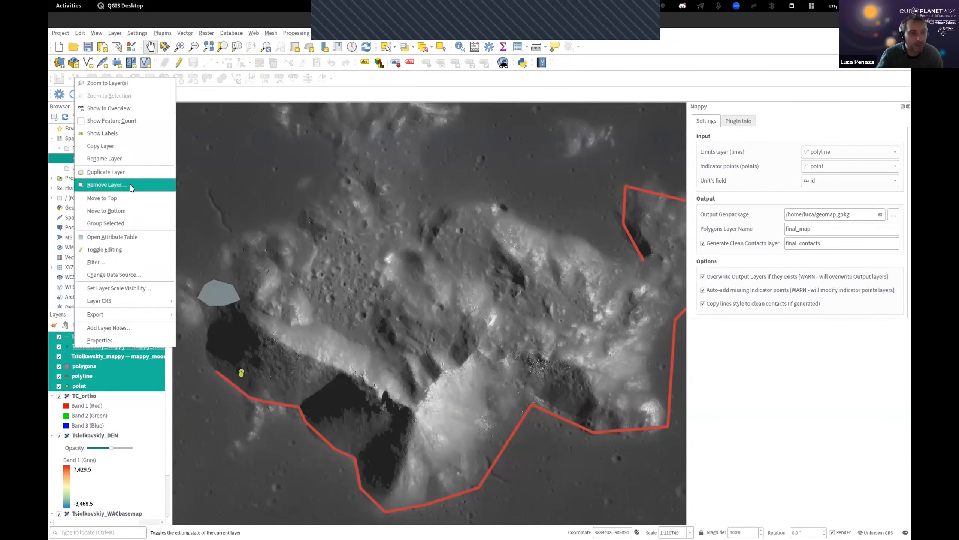
pyautogui.click(251, 313)
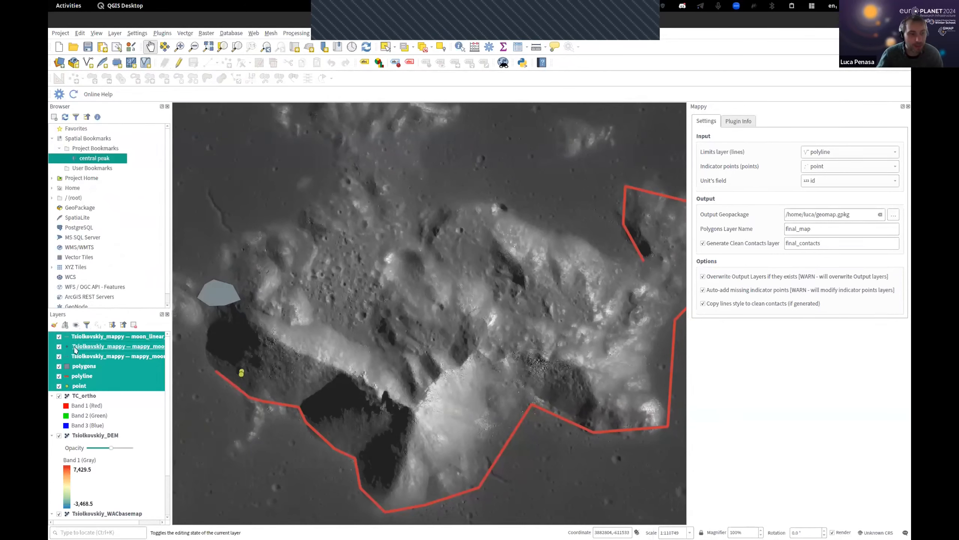
pyautogui.rightClick(85, 345)
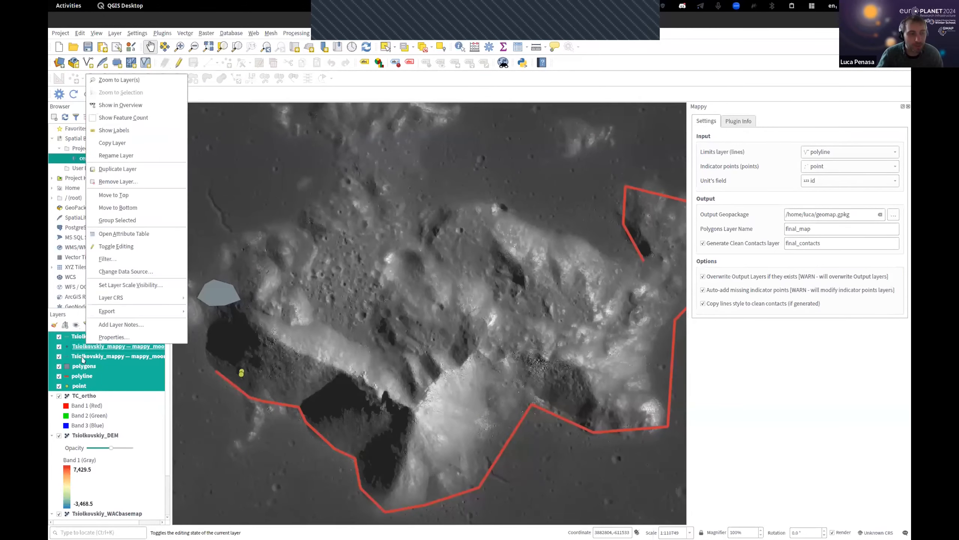
pyautogui.click(117, 181)
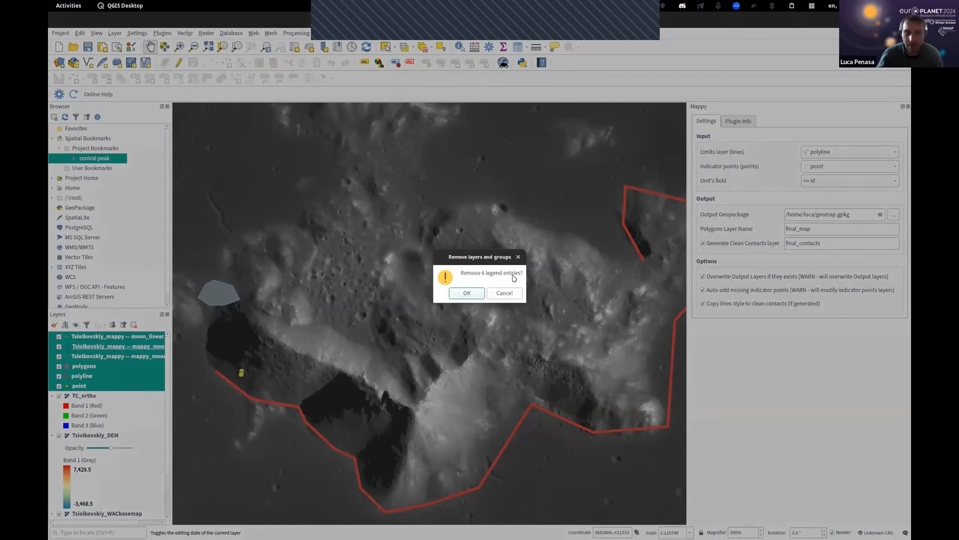
pyautogui.click(468, 293)
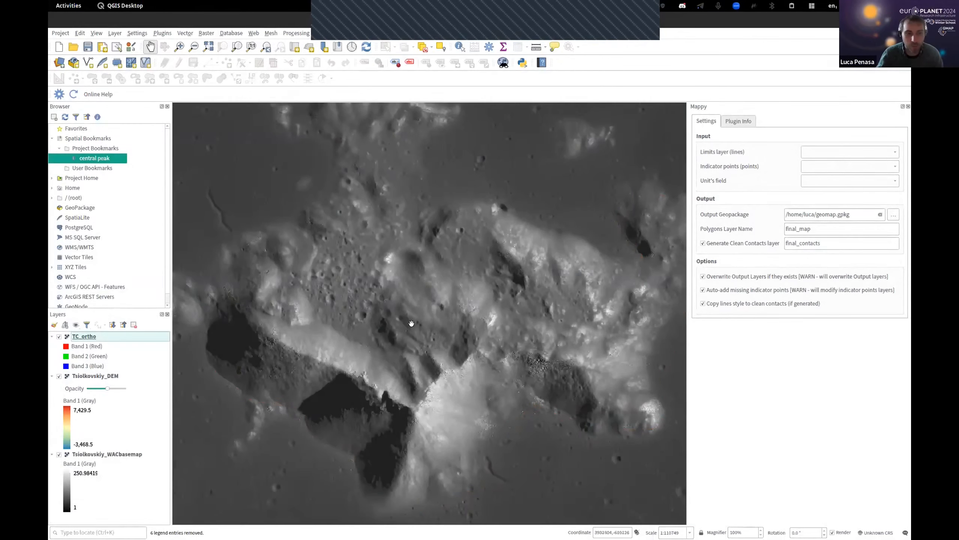
pyautogui.scroll(-2, 412, 324)
pyautogui.scroll(-2, 437, 265)
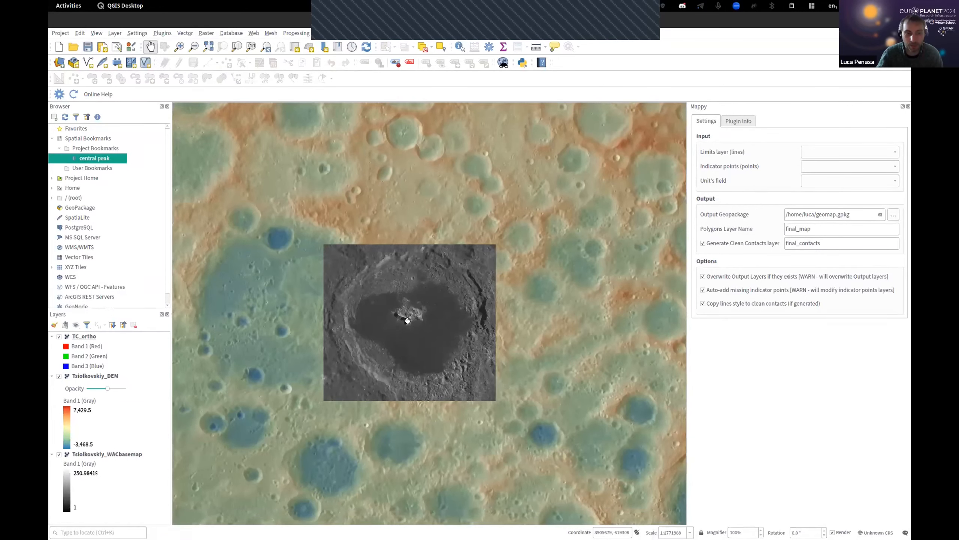
pyautogui.scroll(1, 407, 320)
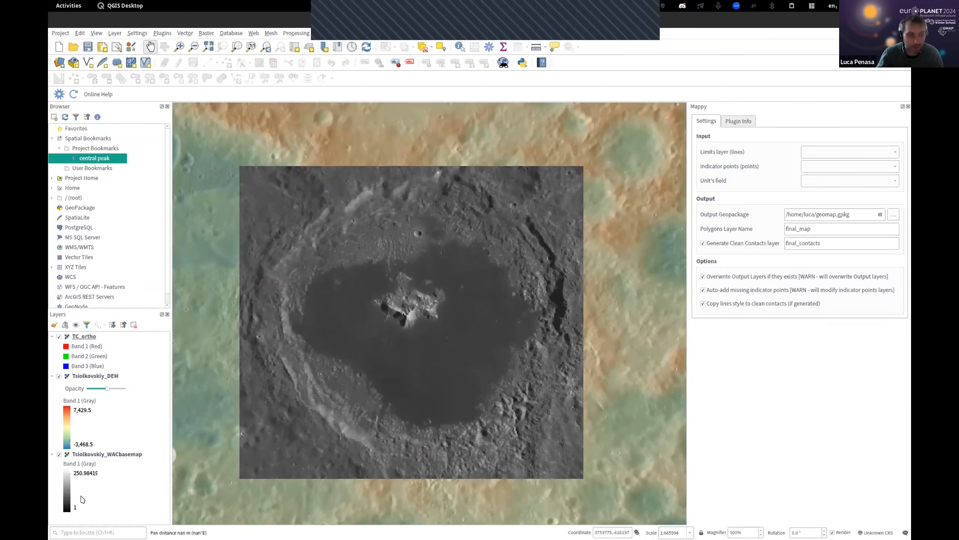
pyautogui.moveTo(385, 266); pyautogui.dragTo(386, 274)
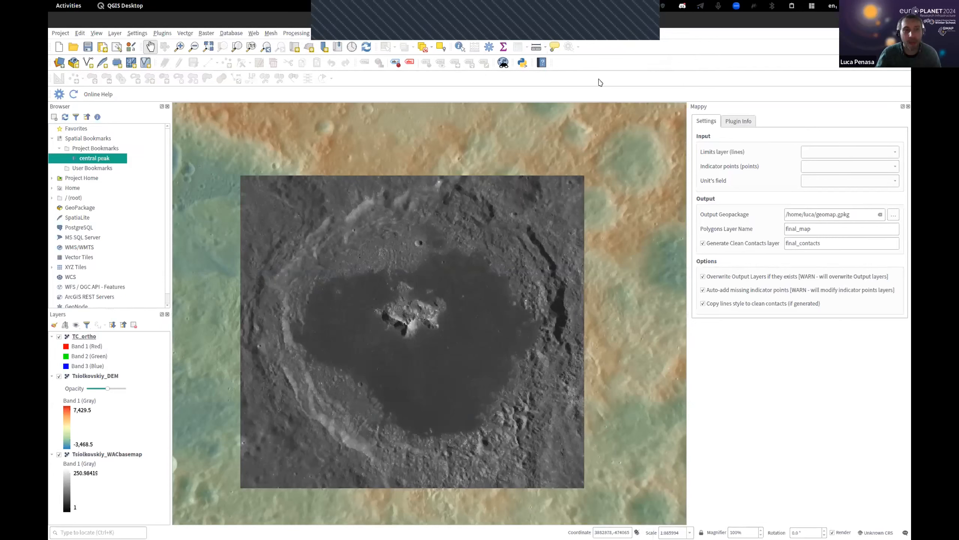
# - Show the Processing Toolbox panel and make it taller above the Mappy panel
pyautogui.rightClick(601, 61)
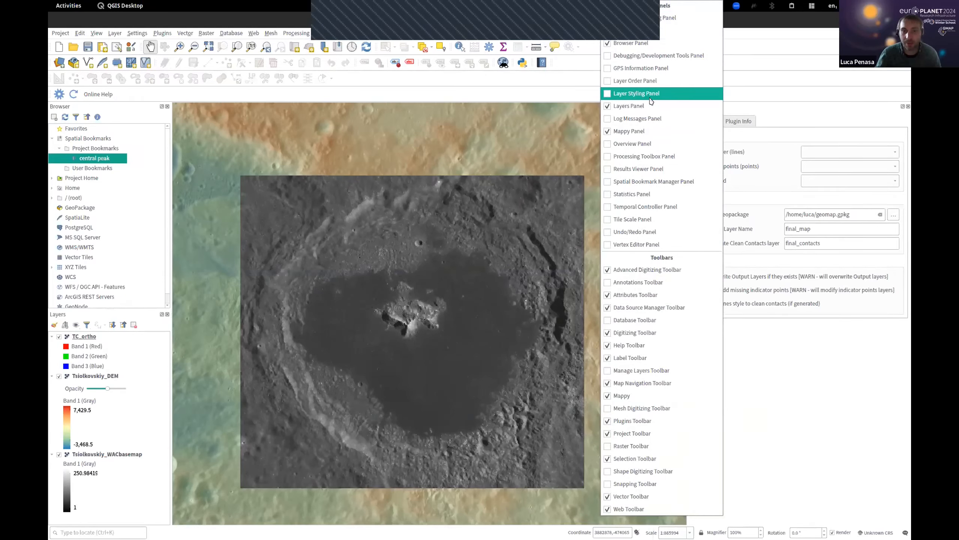
pyautogui.click(617, 157)
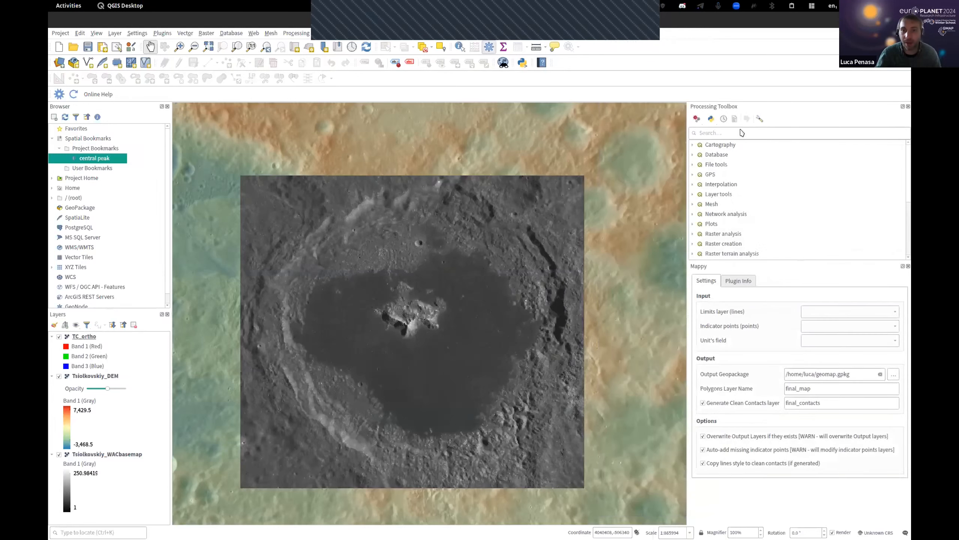
pyautogui.rightClick(377, 84)
pyautogui.click(629, 54)
pyautogui.rightClick(630, 49)
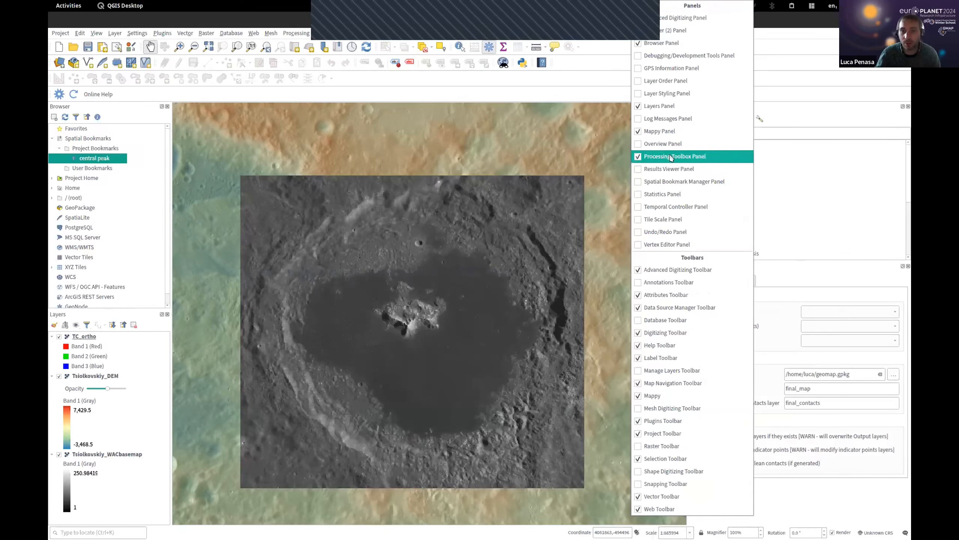
pyautogui.click(801, 51)
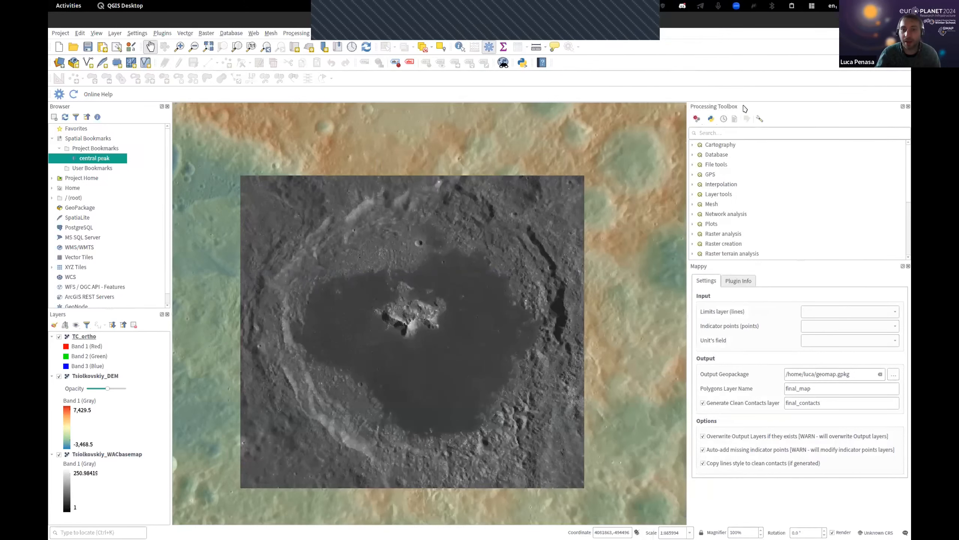
pyautogui.moveTo(799, 258); pyautogui.dragTo(798, 302)
# - Look through the Processing Toolbox's vector geometry algorithms, and list the Mapping algorithms provided by Mappy
pyautogui.scroll(-3, 802, 203)
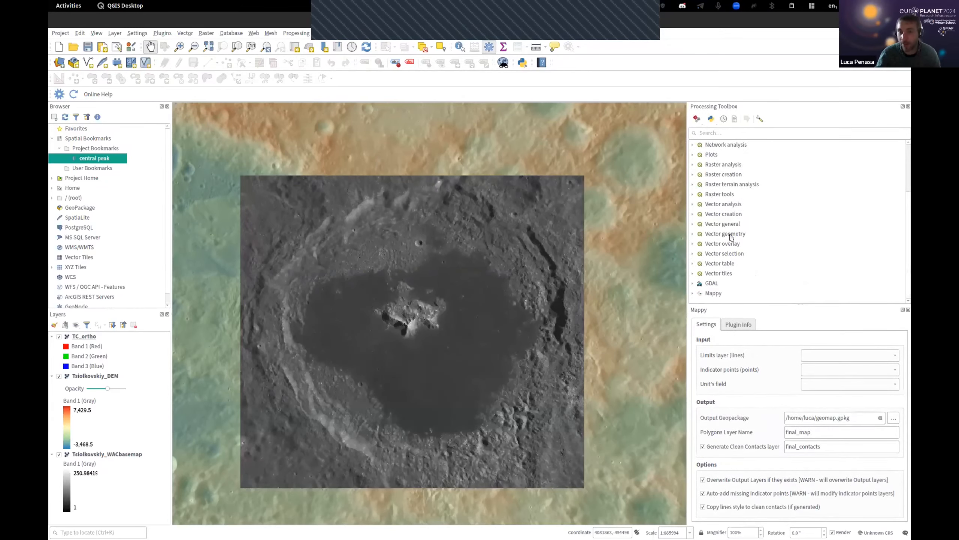
pyautogui.click(692, 233)
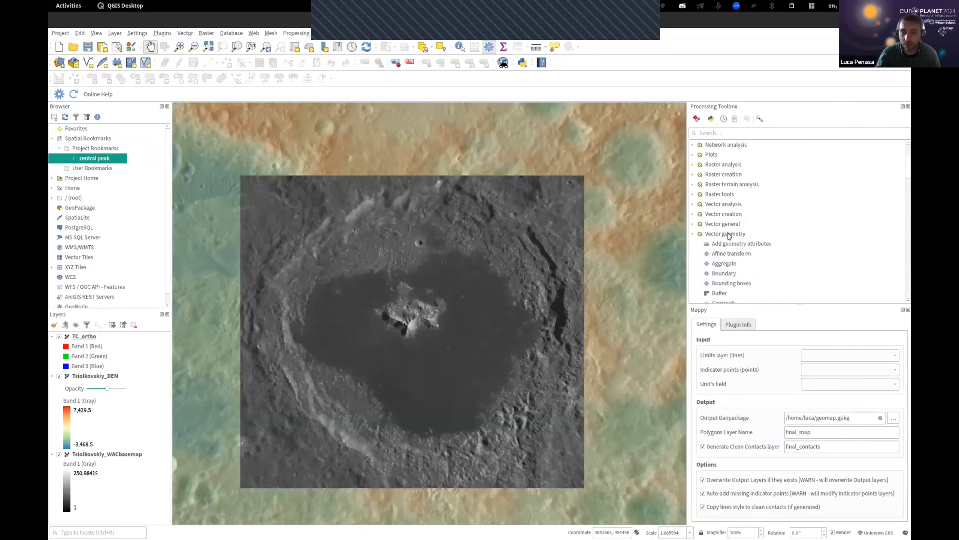
pyautogui.scroll(-1, 706, 221)
pyautogui.click(692, 205)
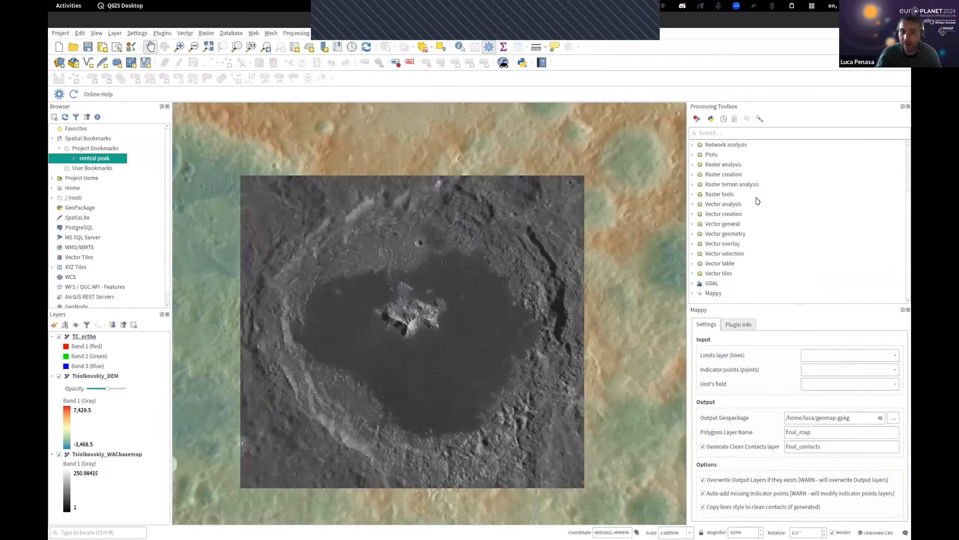
pyautogui.scroll(-2, 802, 213)
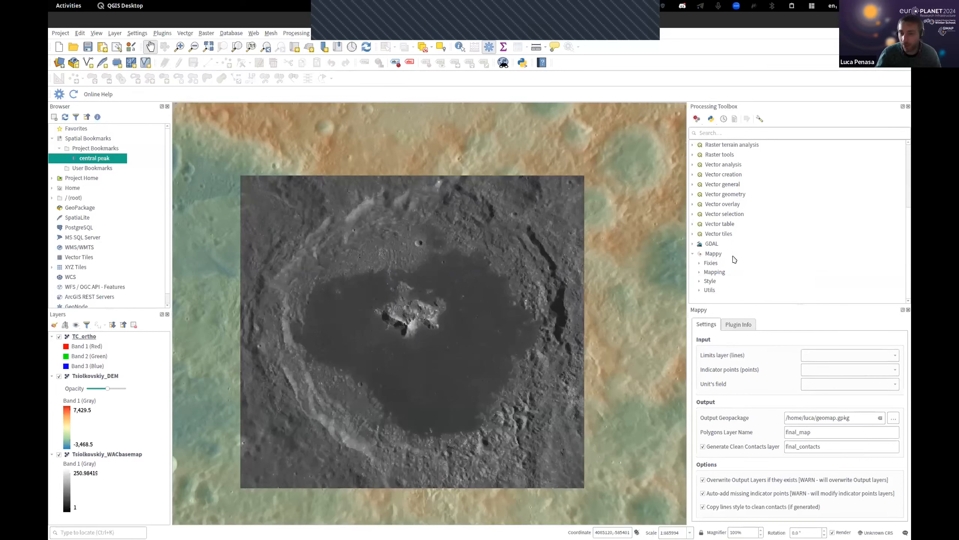
pyautogui.click(699, 272)
pyautogui.scroll(-2, 792, 236)
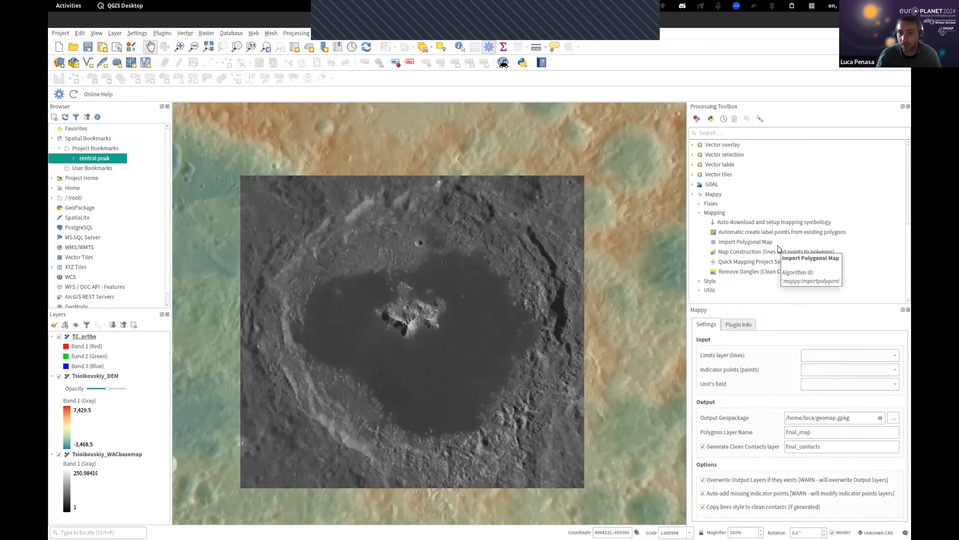
# - Open Quick Mapping Project Setup, name the project MyDemoMapping and set its reference system to the project CRS, SimpleCylindrical MOON
pyautogui.doubleClick(729, 262)
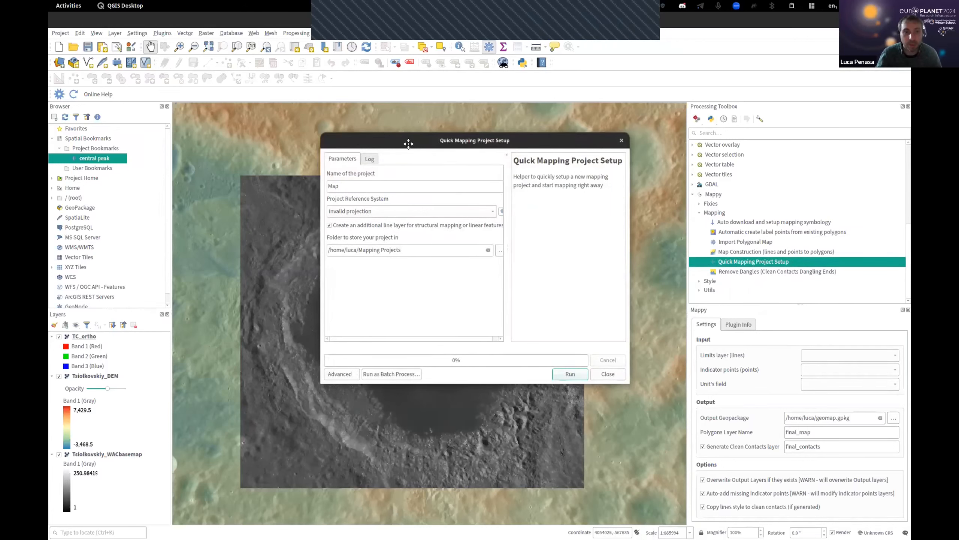
pyautogui.moveTo(408, 144); pyautogui.dragTo(400, 139)
pyautogui.doubleClick(344, 180)
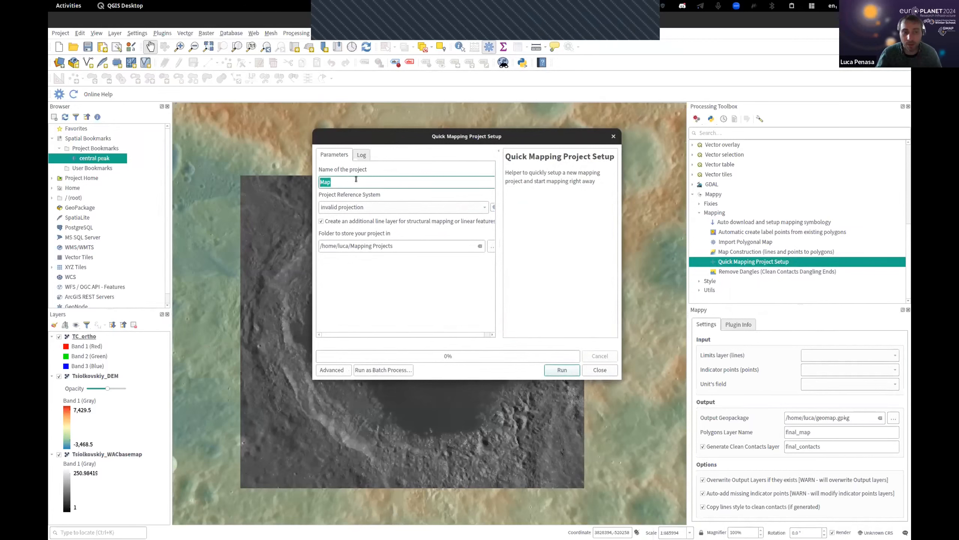
pyautogui.write('My')
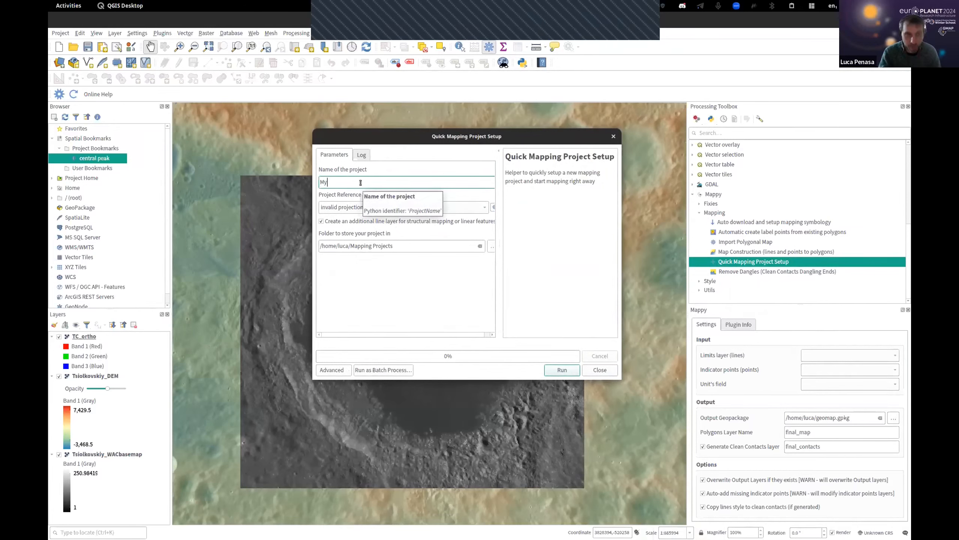
pyautogui.write('DemoMapping')
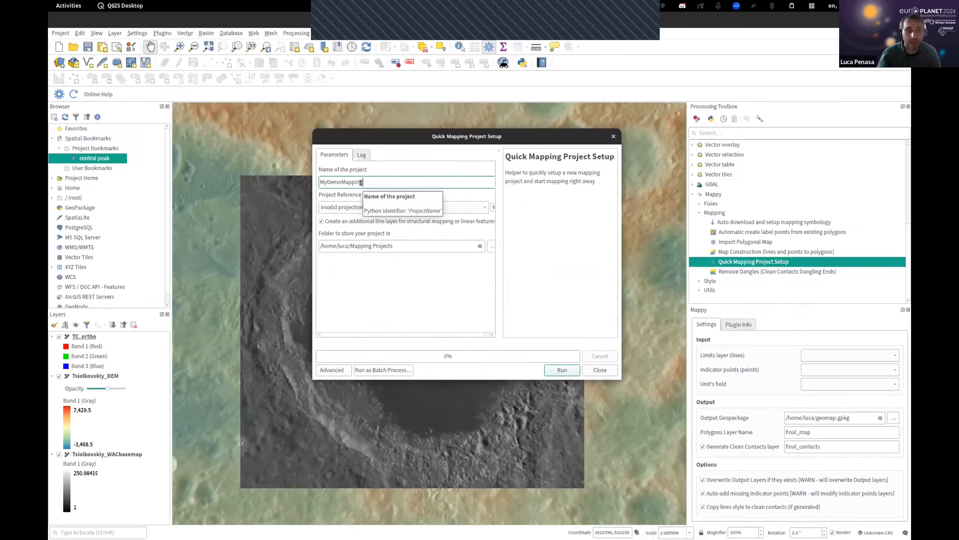
pyautogui.click(334, 207)
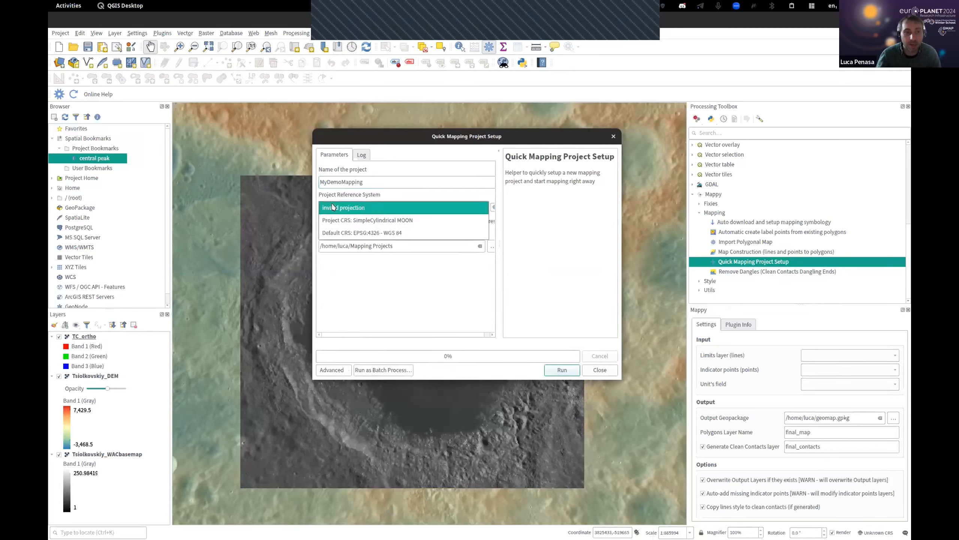
pyautogui.click(411, 223)
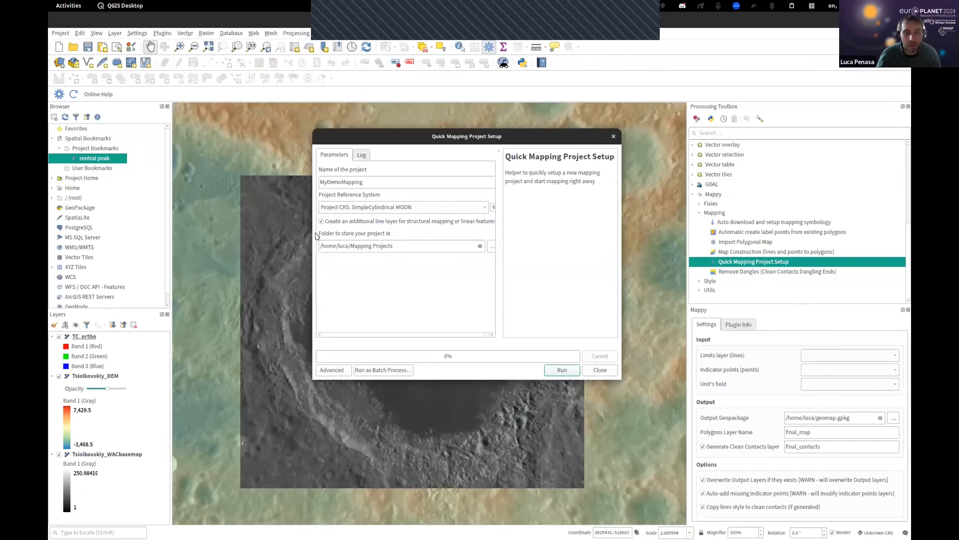
# - Set the storage folder to /data/Trafficability_Moon_Tsiolkovskiy_FINAL_RELEASE, run the Quick Mapping Project Setup and close it
pyautogui.click(491, 249)
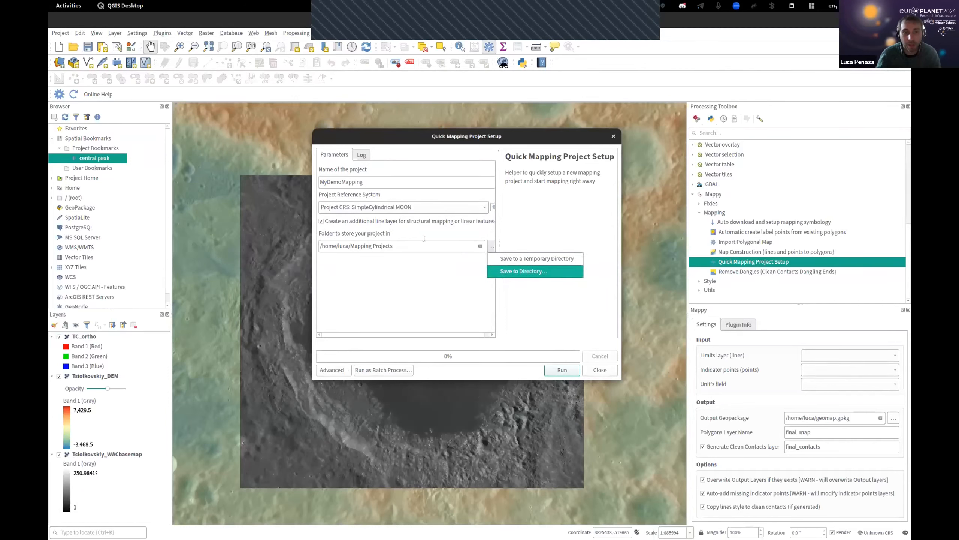
pyautogui.click(498, 272)
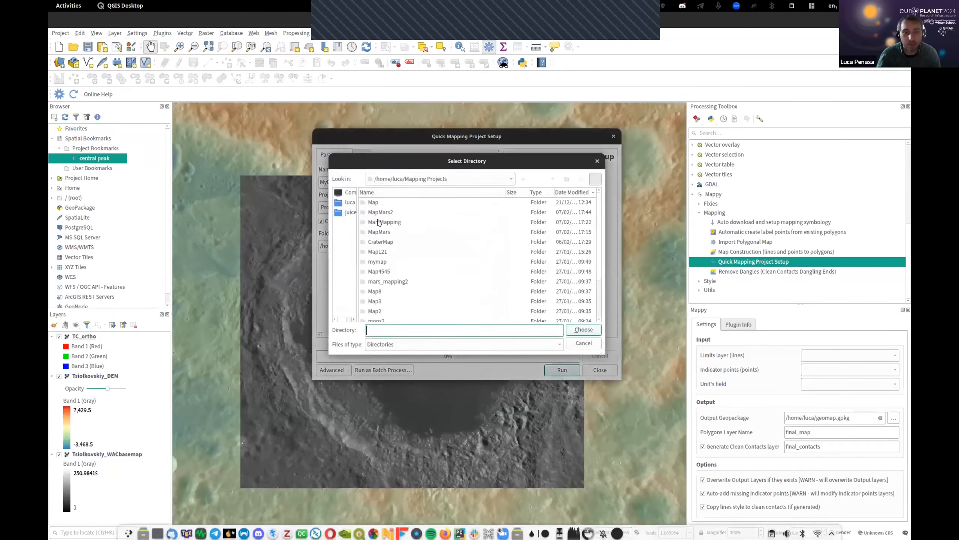
pyautogui.click(551, 179)
pyautogui.click(548, 180)
pyautogui.click(548, 180)
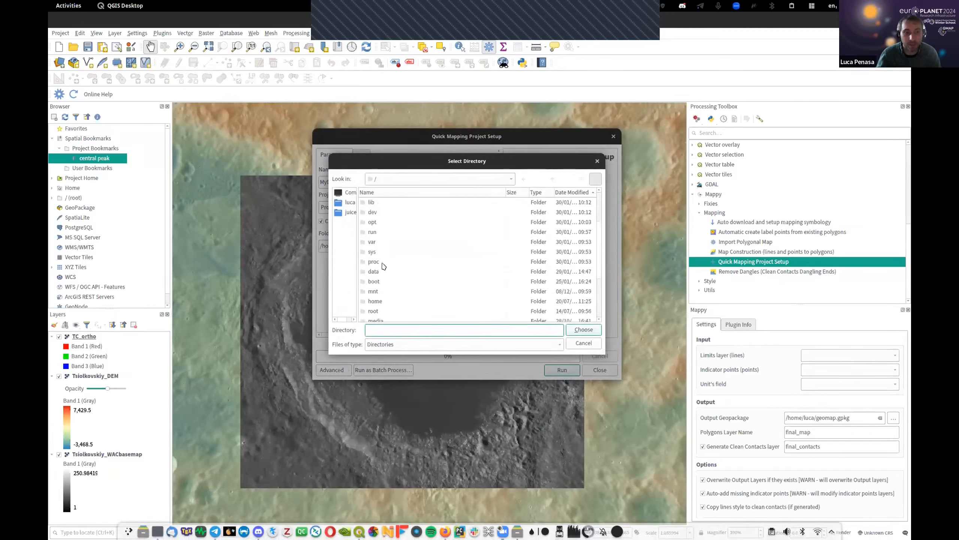
pyautogui.doubleClick(377, 271)
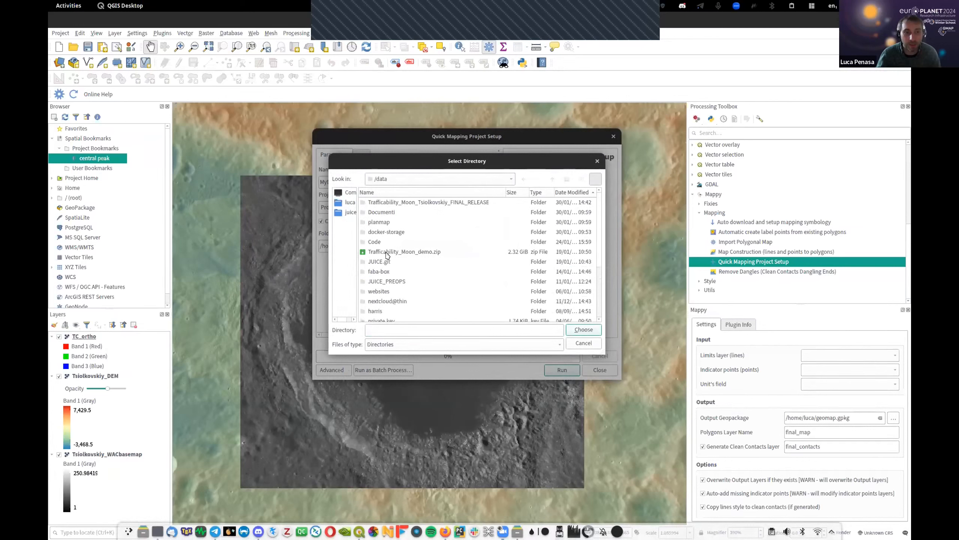
pyautogui.doubleClick(385, 201)
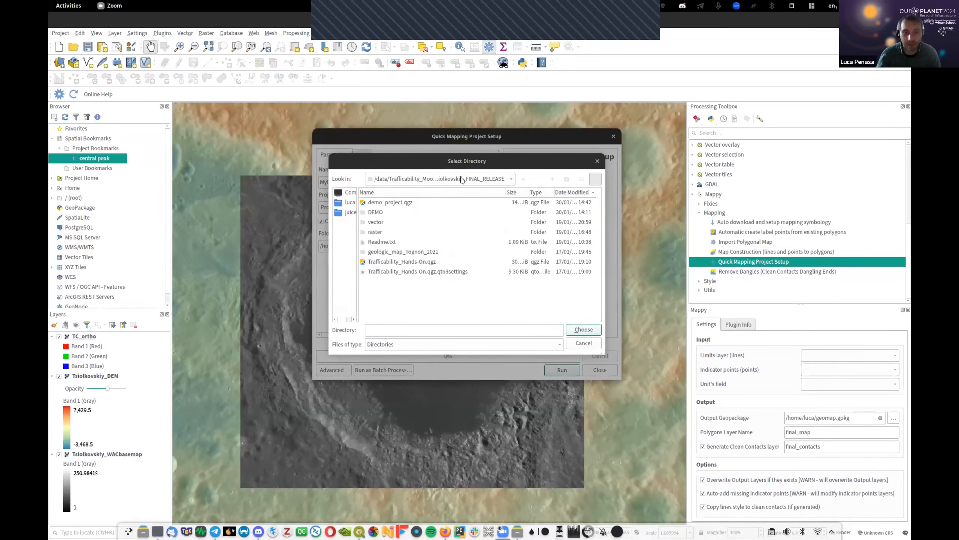
pyautogui.click(584, 330)
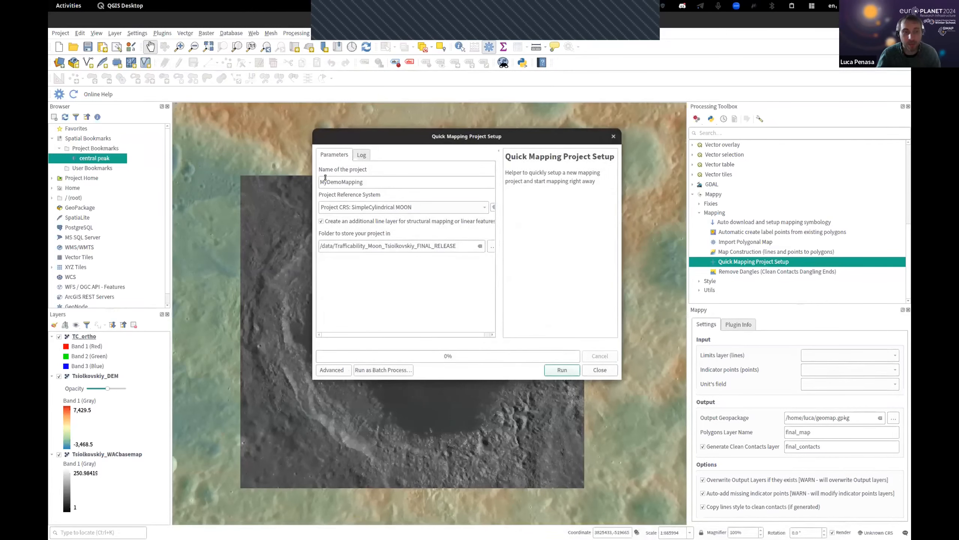
pyautogui.click(562, 370)
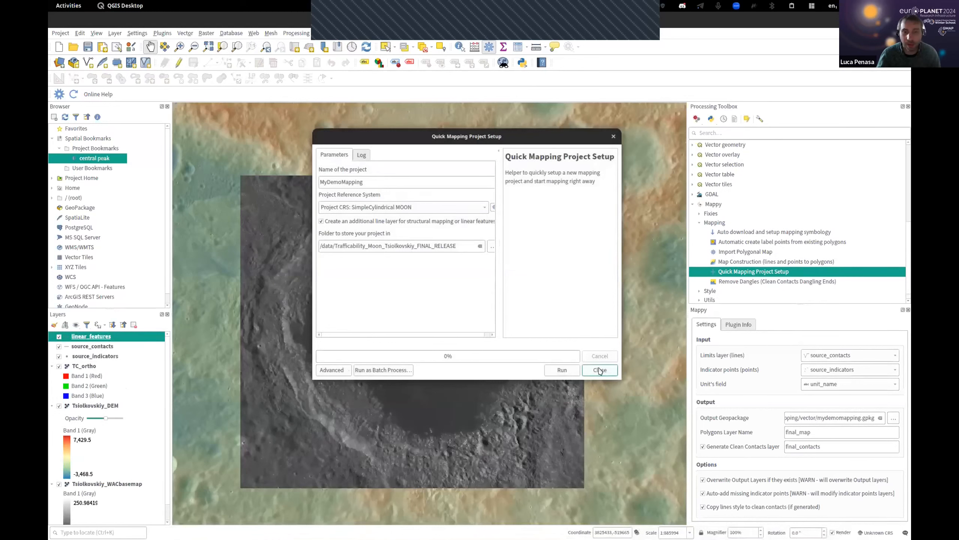
pyautogui.click(600, 370)
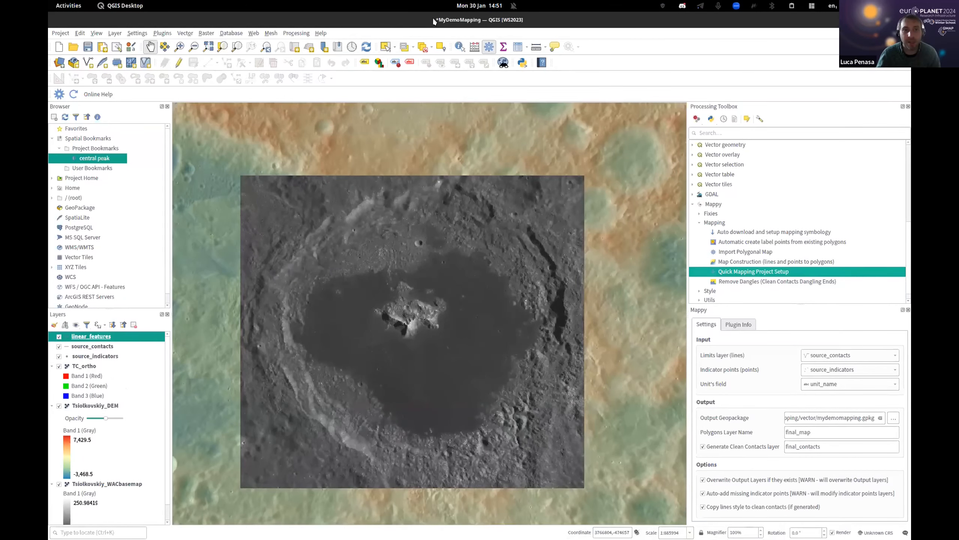
# - Switch to the Nemo file manager, inspect the MyDemoMapping folder and its vector subfolder, and return to QGIS
pyautogui.hotkey('alt', 'Tab')
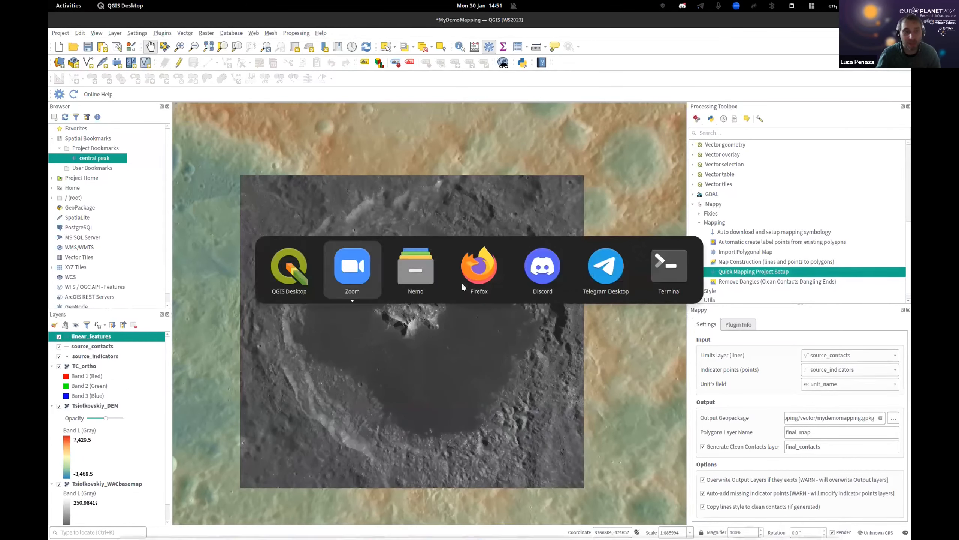
pyautogui.click(422, 275)
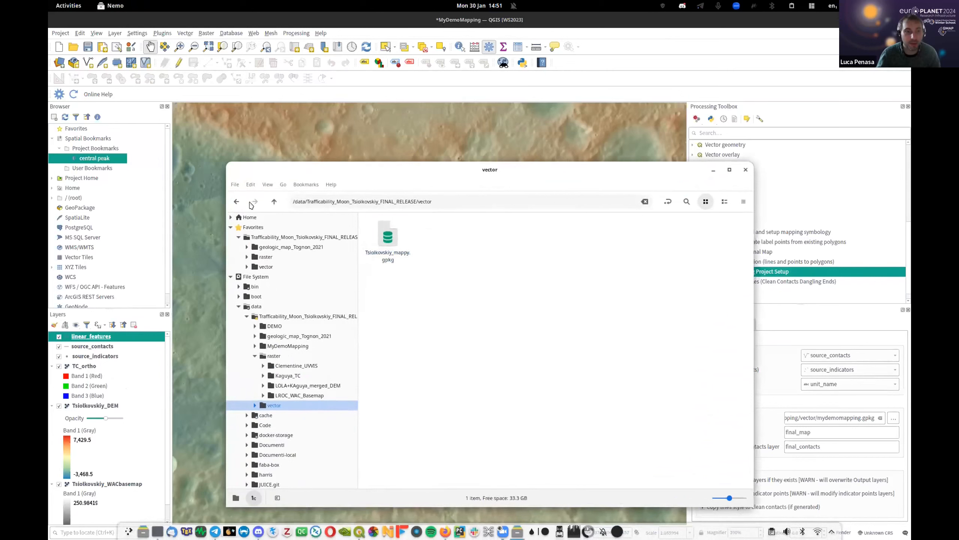
pyautogui.click(274, 201)
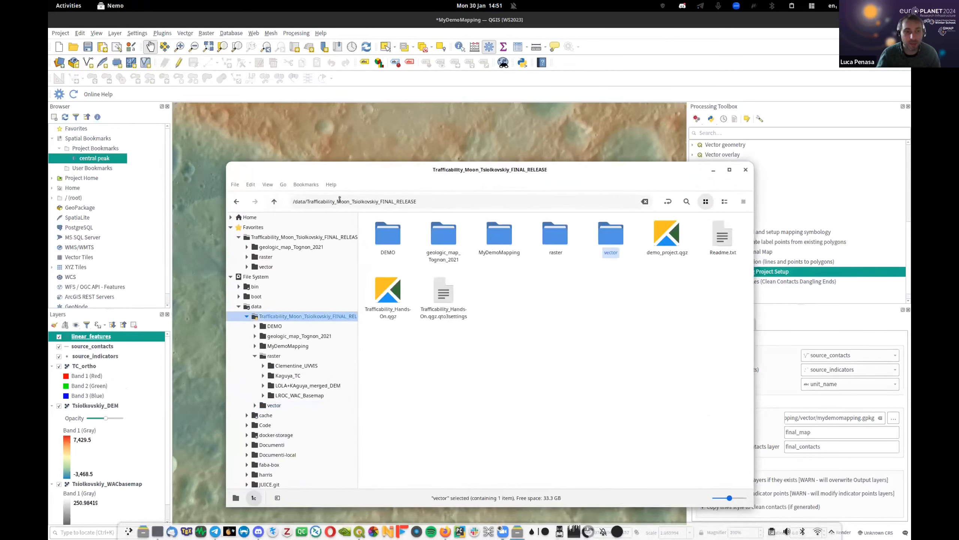
pyautogui.click(523, 338)
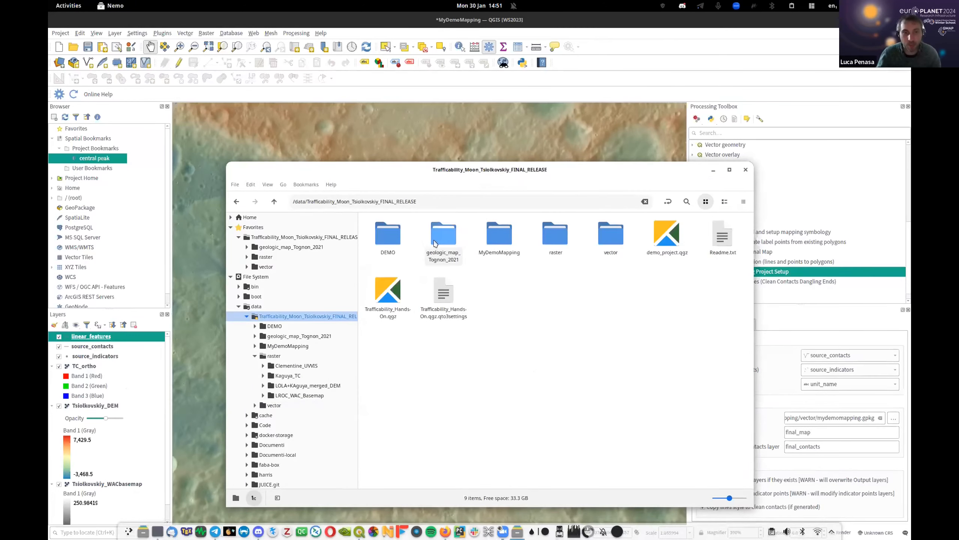
pyautogui.click(498, 241)
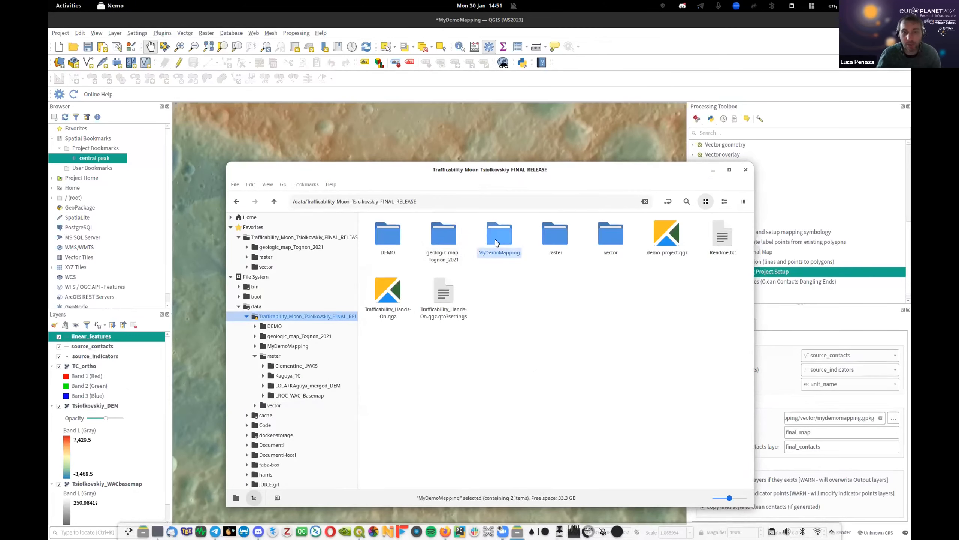
pyautogui.doubleClick(497, 242)
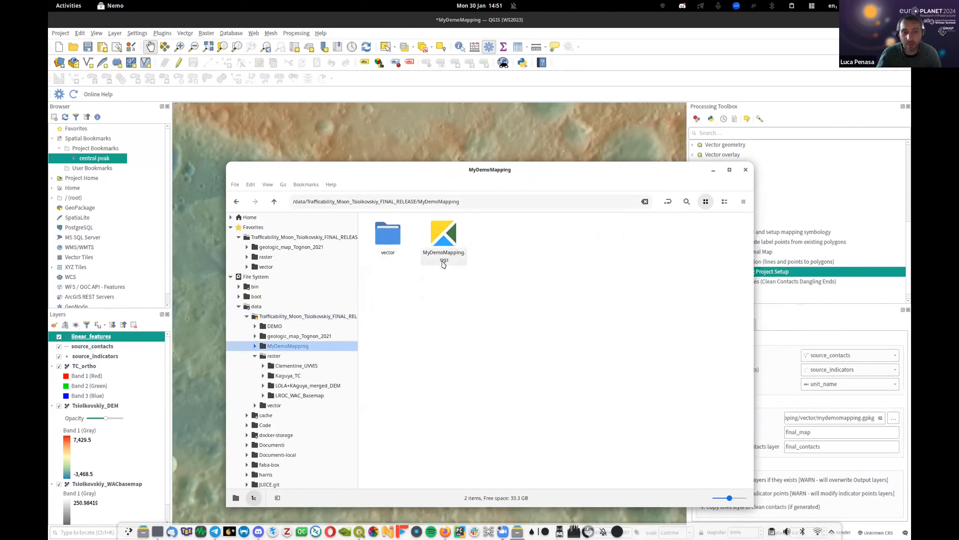
pyautogui.doubleClick(387, 240)
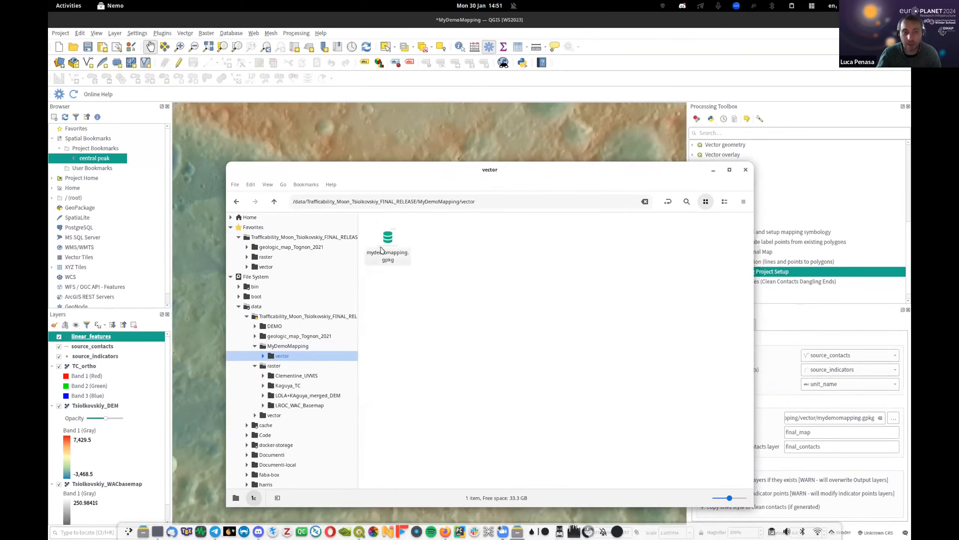
pyautogui.click(238, 201)
pyautogui.click(238, 201)
pyautogui.moveTo(654, 173)
pyautogui.mouseDown()
pyautogui.moveTo(603, 154)
pyautogui.moveTo(638, 176)
pyautogui.mouseUp()
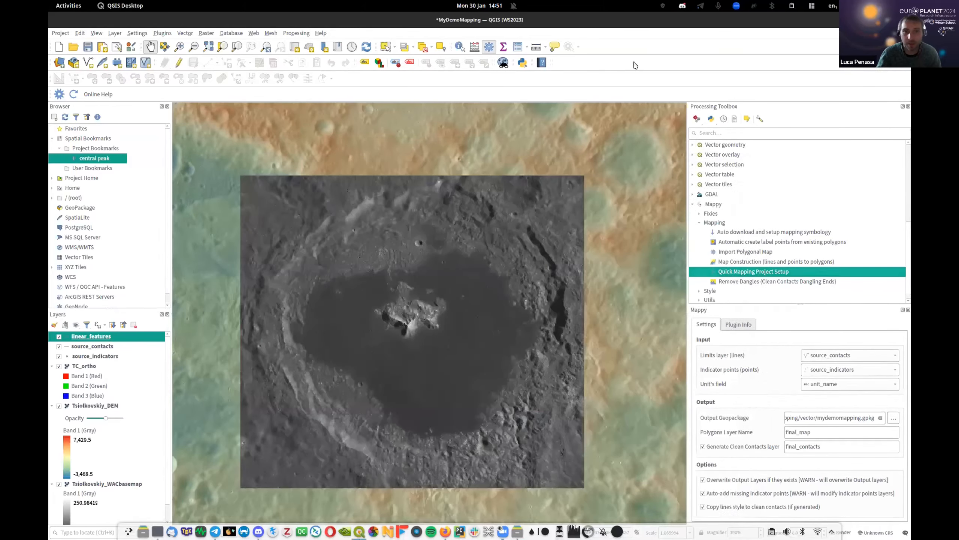
# - Hide the Processing Toolbox panel and show it again above the Mappy panel
pyautogui.click(590, 62)
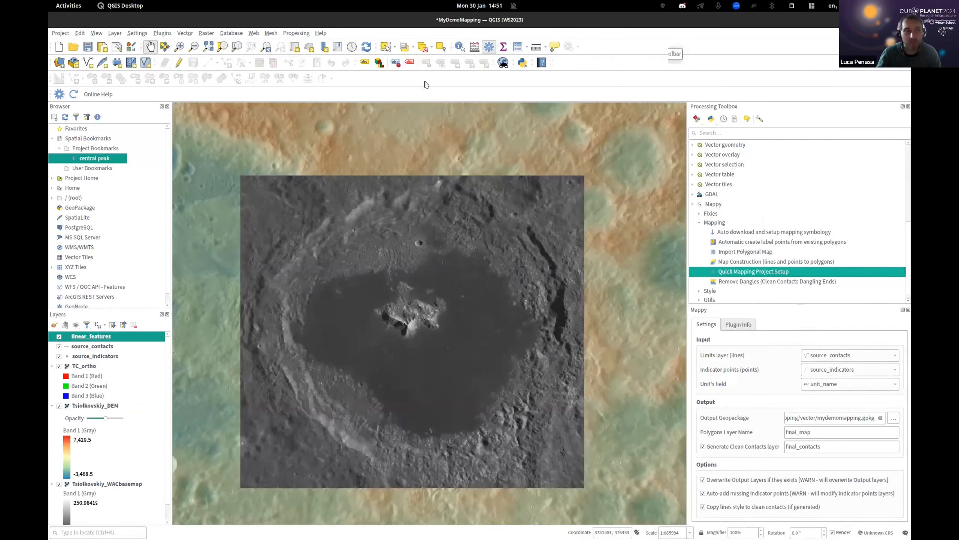
pyautogui.rightClick(217, 96)
pyautogui.rightClick(181, 95)
pyautogui.rightClick(180, 94)
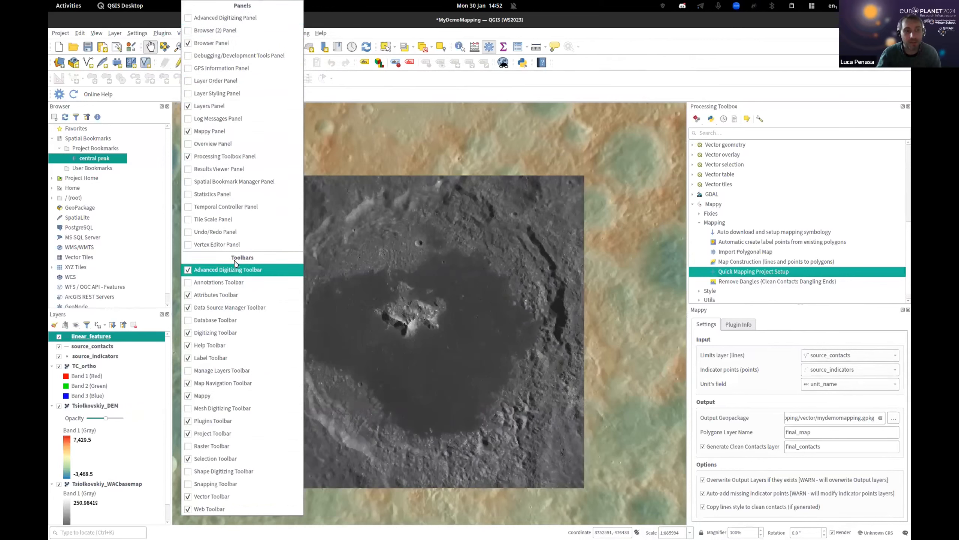
pyautogui.click(246, 158)
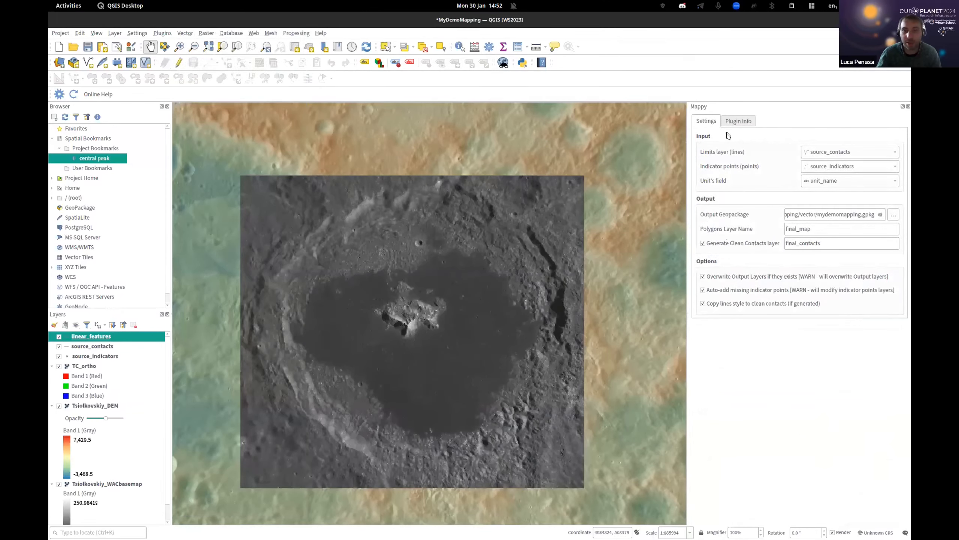
pyautogui.rightClick(357, 97)
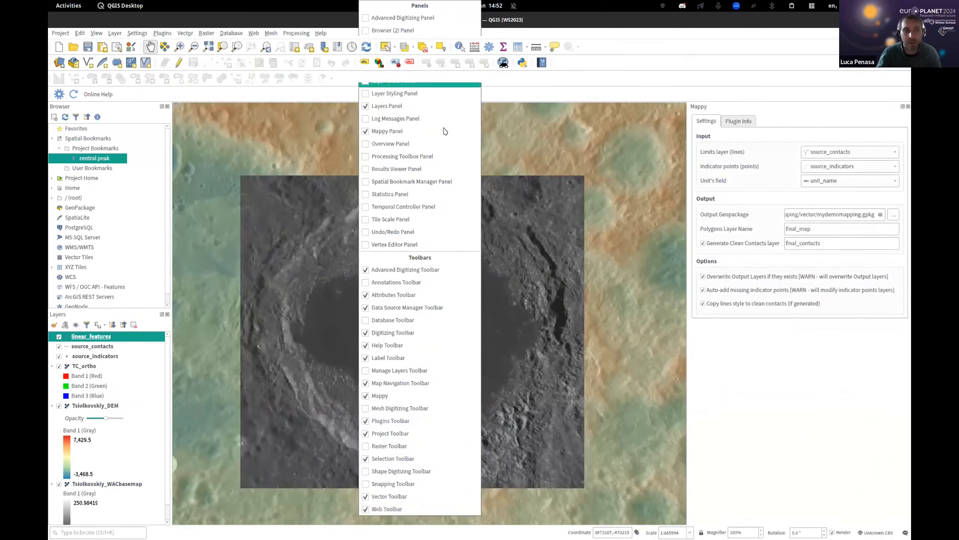
pyautogui.click(377, 156)
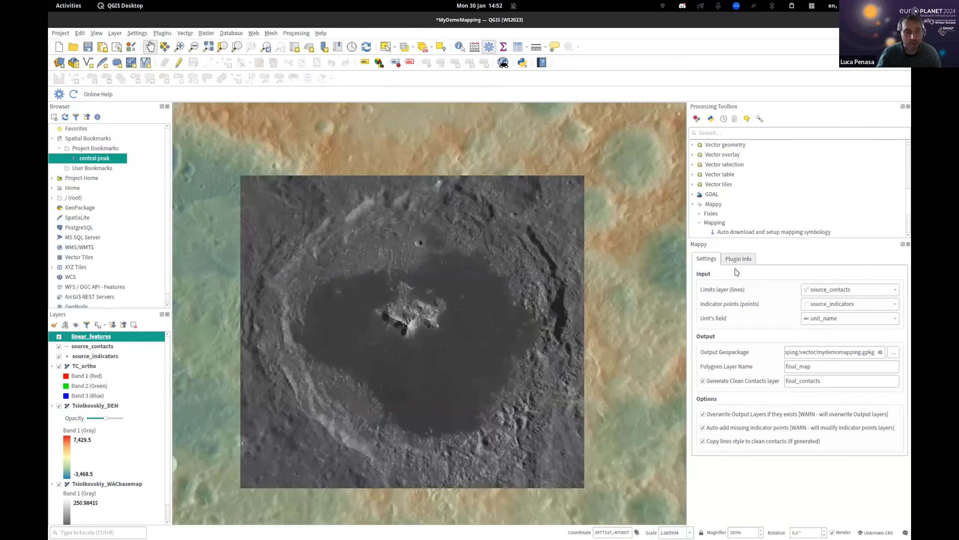
pyautogui.moveTo(411, 310); pyautogui.dragTo(406, 285)
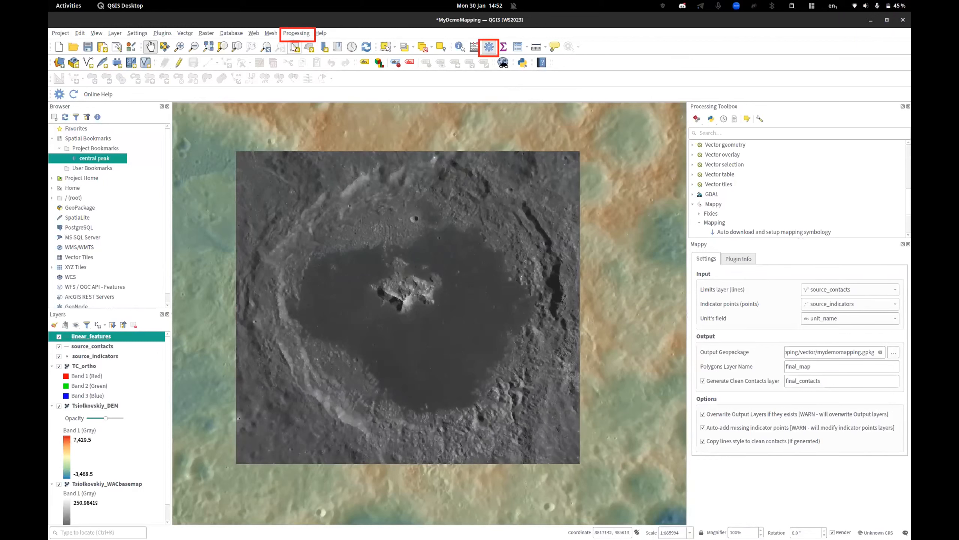
# - Toggle the Processing Toolbox off and on several times, leave it shown and enlarge it to list the Mappy mapping algorithms
pyautogui.click(292, 34)
pyautogui.click(298, 46)
pyautogui.click(291, 34)
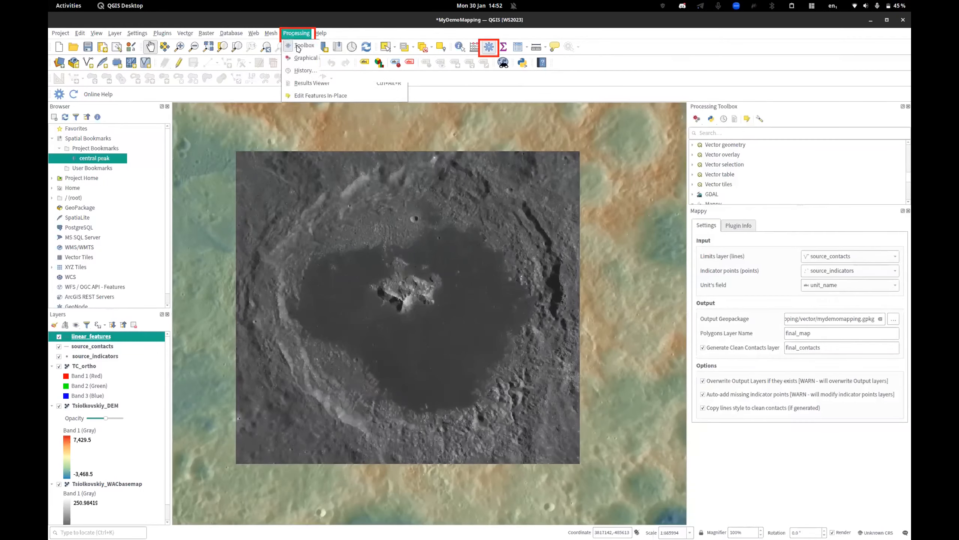
pyautogui.click(298, 45)
pyautogui.click(296, 33)
pyautogui.click(299, 46)
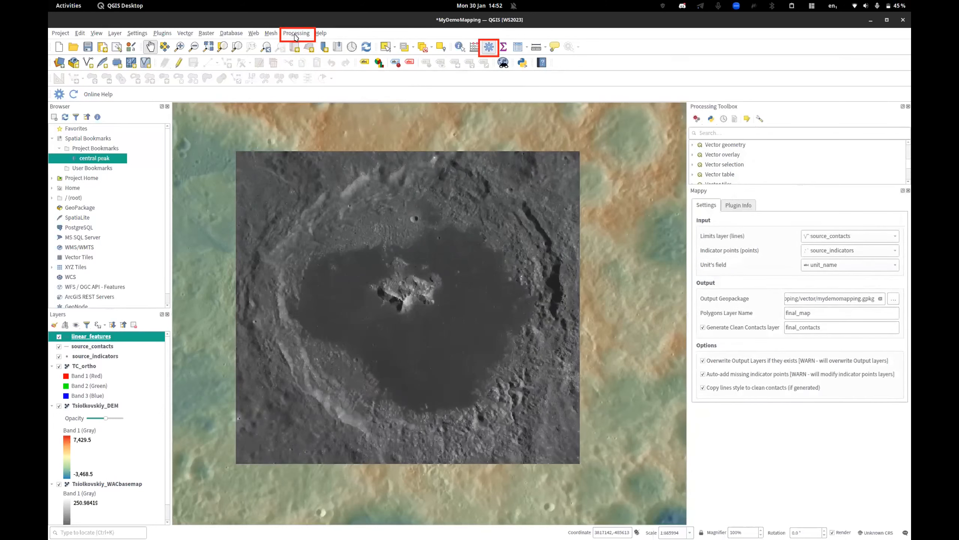
pyautogui.click(296, 36)
pyautogui.click(298, 46)
pyautogui.click(296, 34)
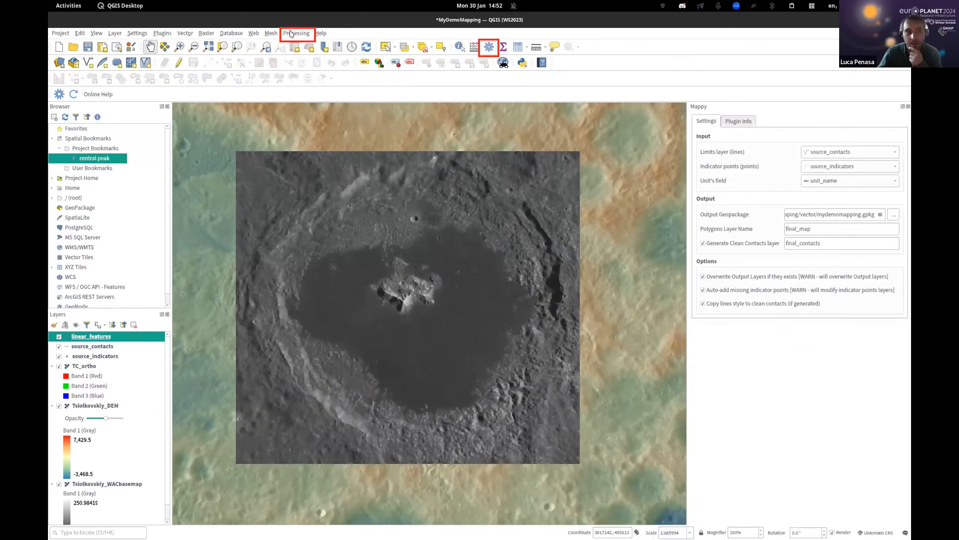
pyautogui.click(299, 46)
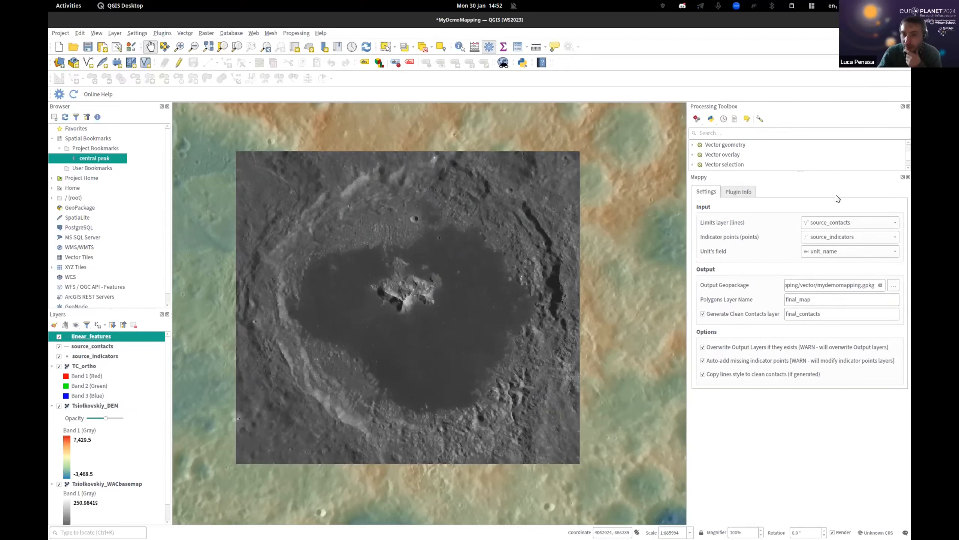
pyautogui.moveTo(761, 171); pyautogui.dragTo(757, 350)
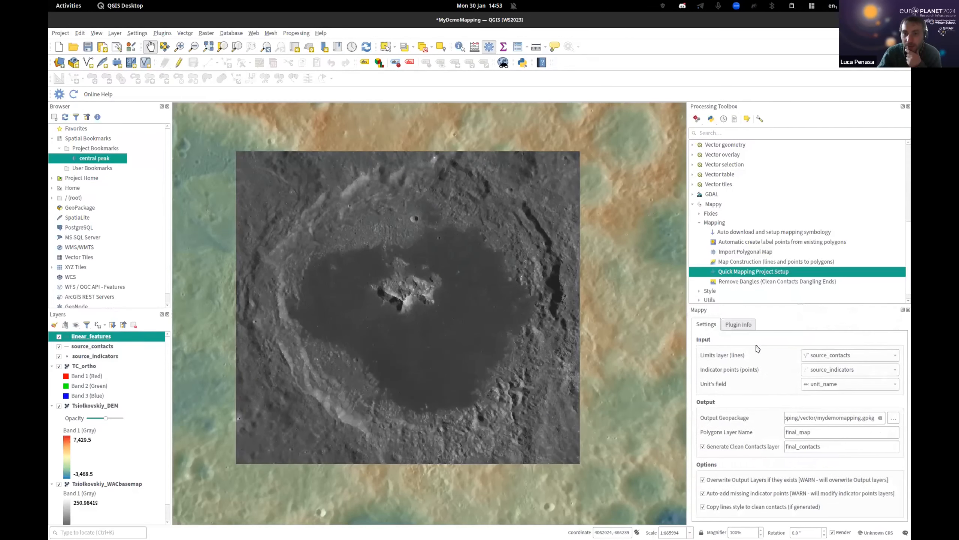
# - Reopen Quick Mapping Project Setup, review its project reference system choices and close it without running
pyautogui.doubleClick(729, 272)
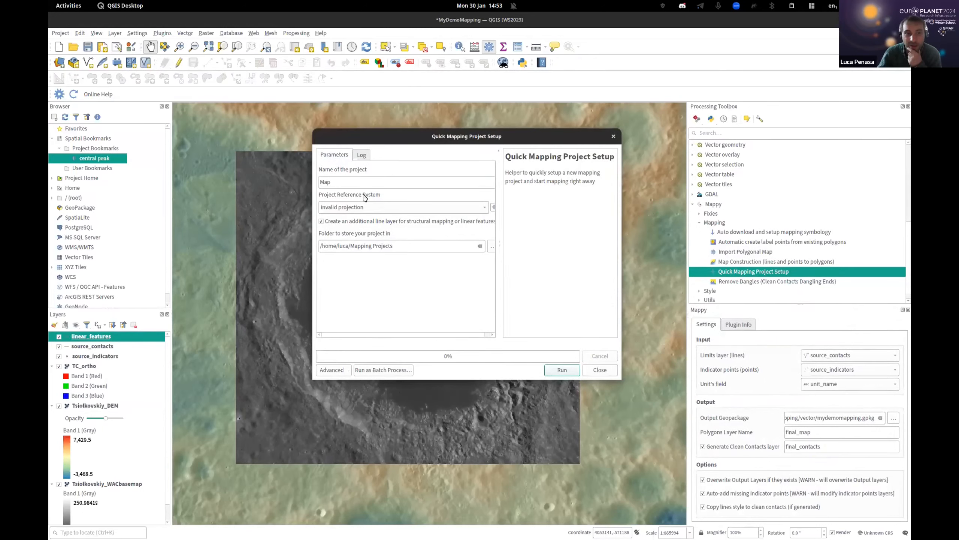
pyautogui.click(354, 209)
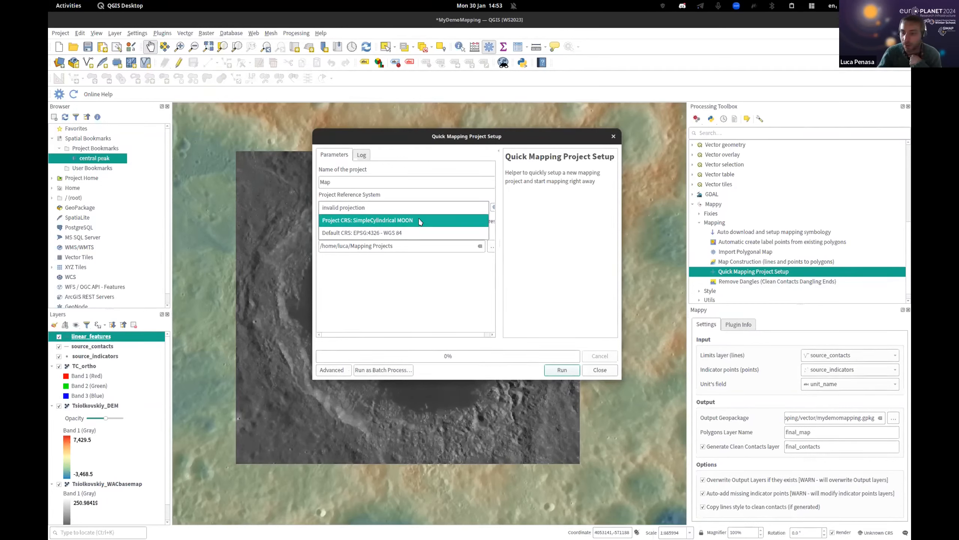
pyautogui.click(426, 144)
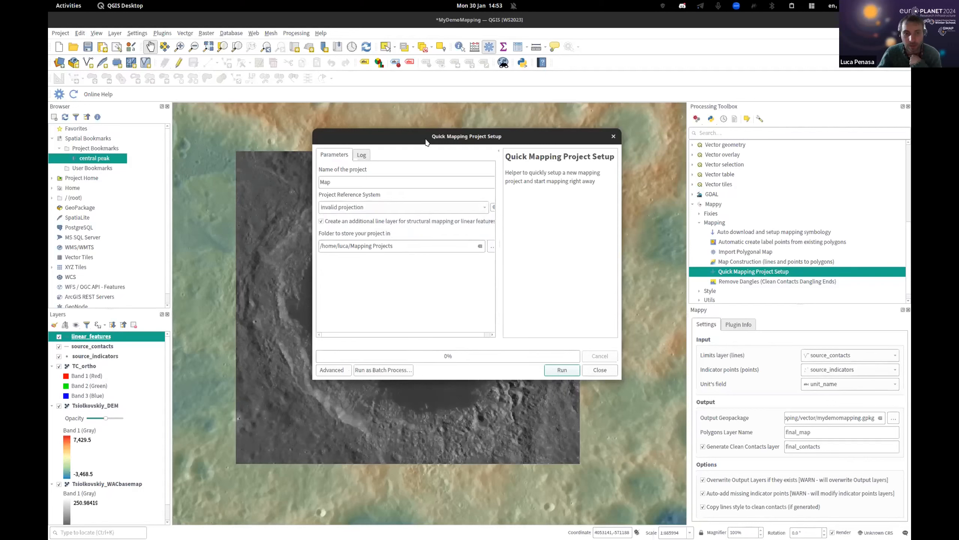
pyautogui.click(600, 370)
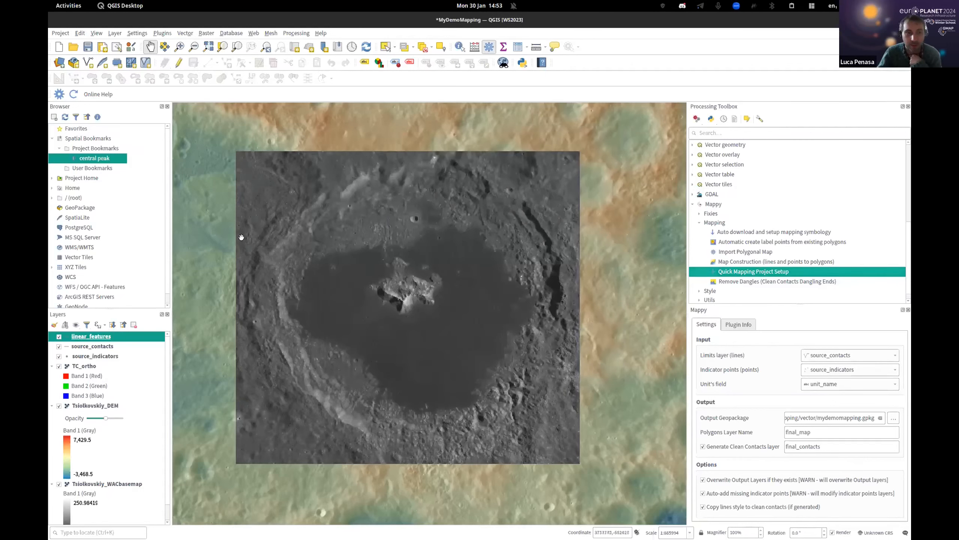
# - Save the MyDemoMapping project, overwriting the changed project file on disk
pyautogui.click(84, 47)
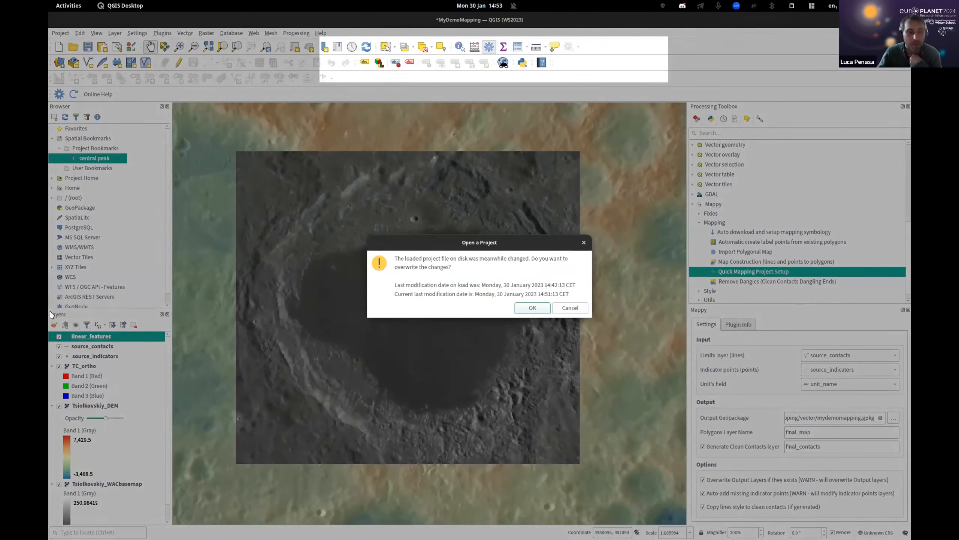
pyautogui.press('Return')
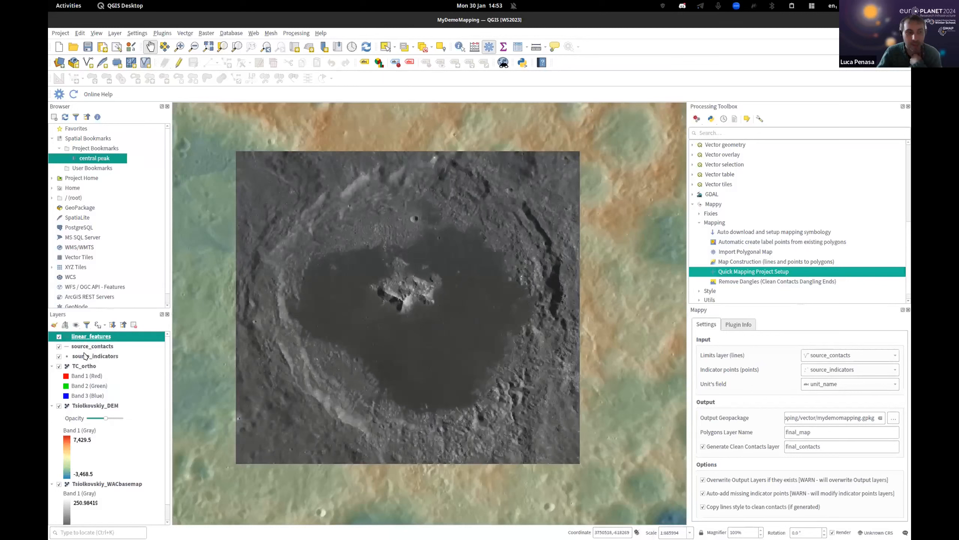
pyautogui.moveTo(93, 358)
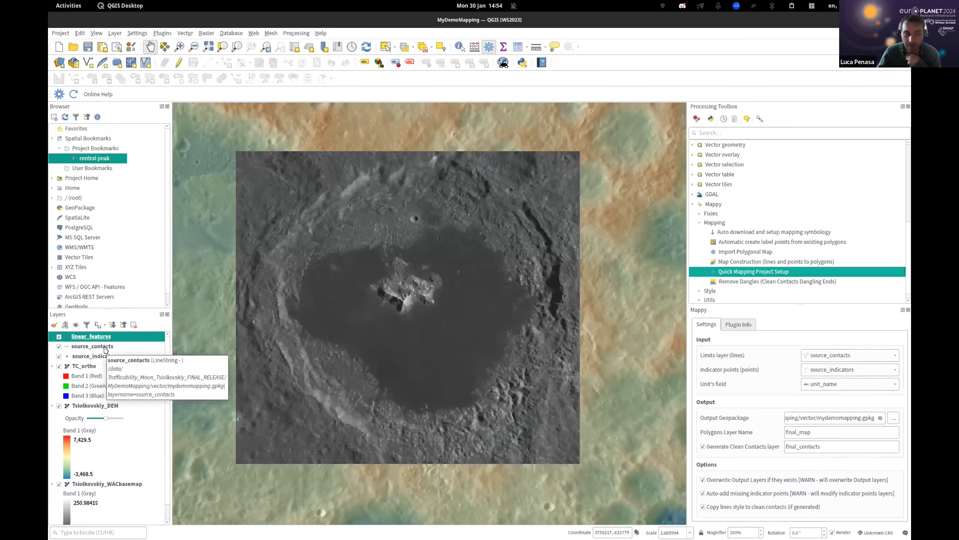
pyautogui.moveTo(412, 288); pyautogui.dragTo(423, 288)
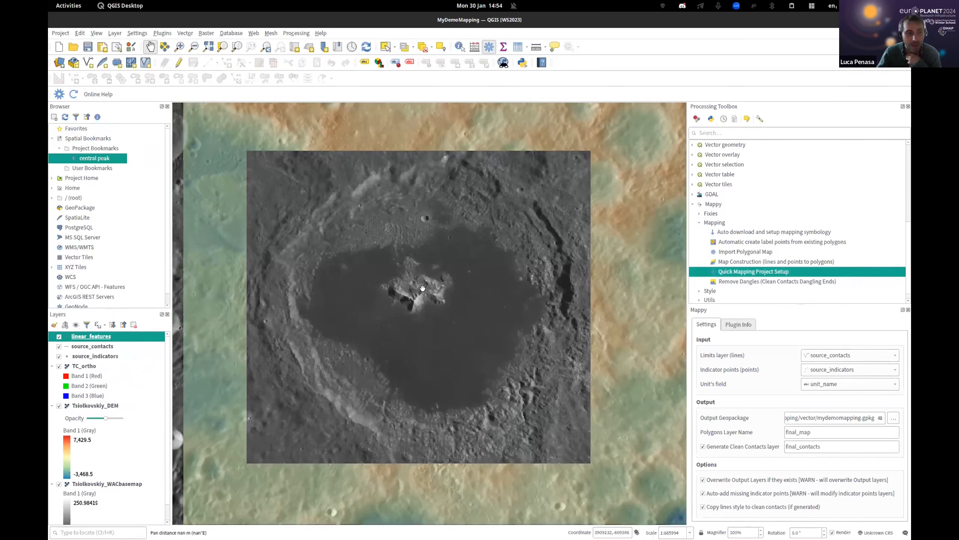
pyautogui.scroll(1, 416, 283)
pyautogui.scroll(-1, 429, 275)
pyautogui.moveTo(429, 274); pyautogui.dragTo(410, 276)
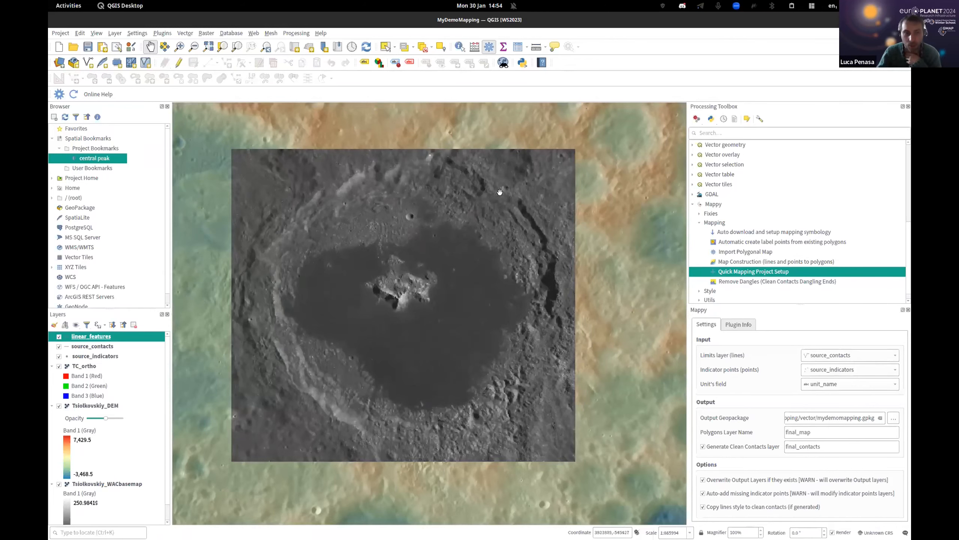
pyautogui.moveTo(429, 253); pyautogui.dragTo(418, 261)
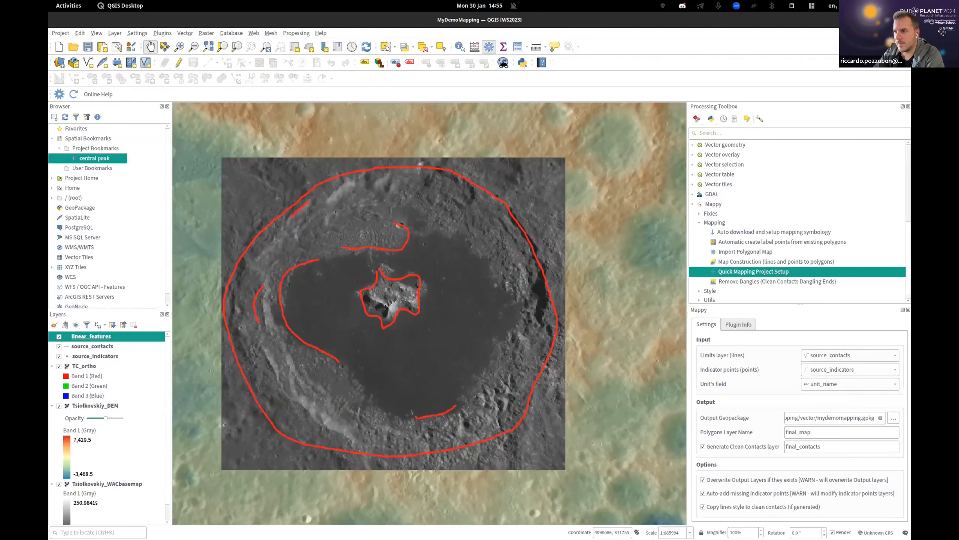
pyautogui.moveTo(480, 379); pyautogui.dragTo(501, 428)
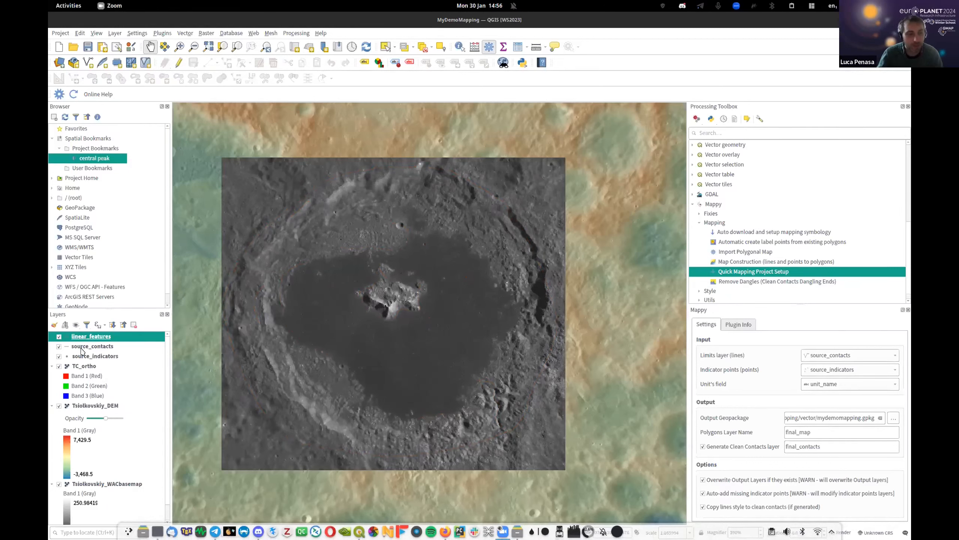
# - Select the three mapping layers, review the vector layer export options for source_contacts and close them without saving
pyautogui.keyDown('shift'); pyautogui.click(81, 356); pyautogui.keyUp('shift')
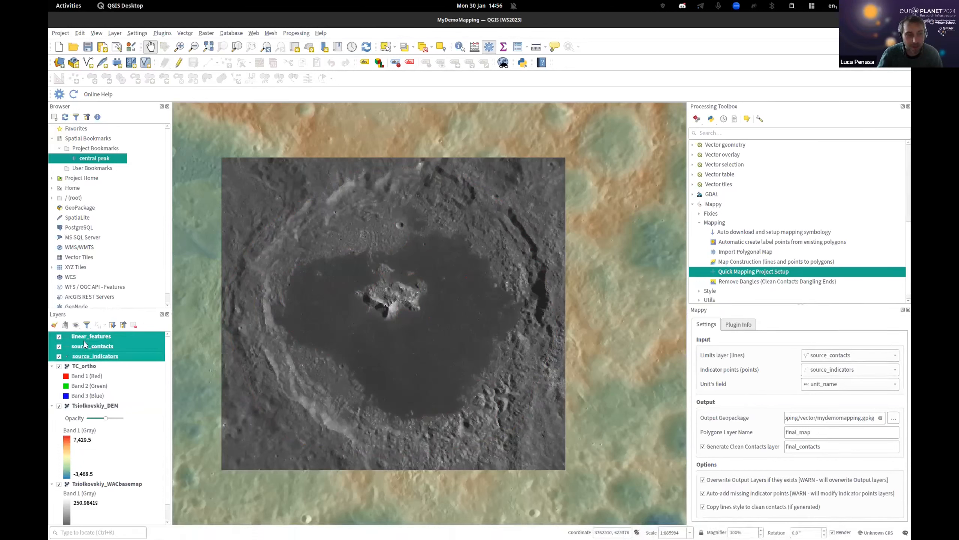
pyautogui.rightClick(86, 344)
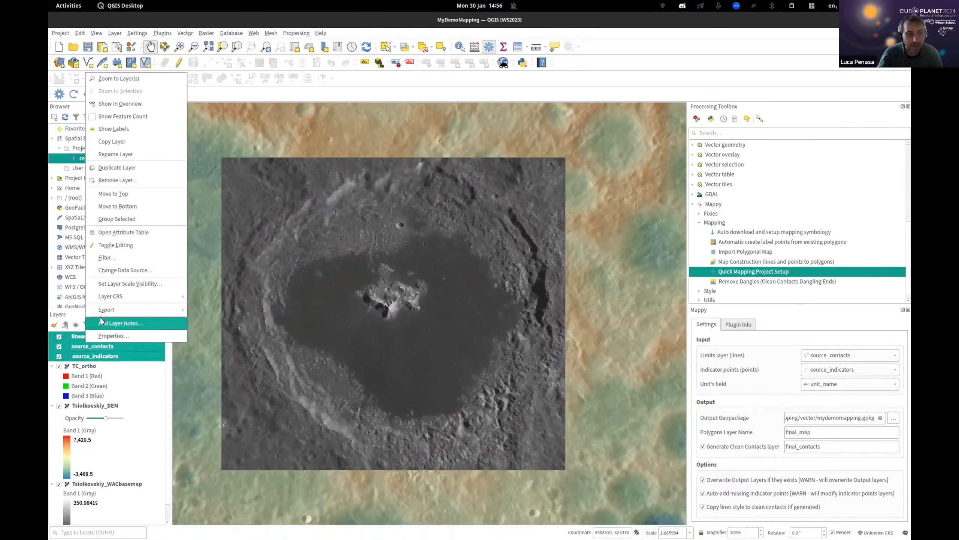
pyautogui.moveTo(162, 310)
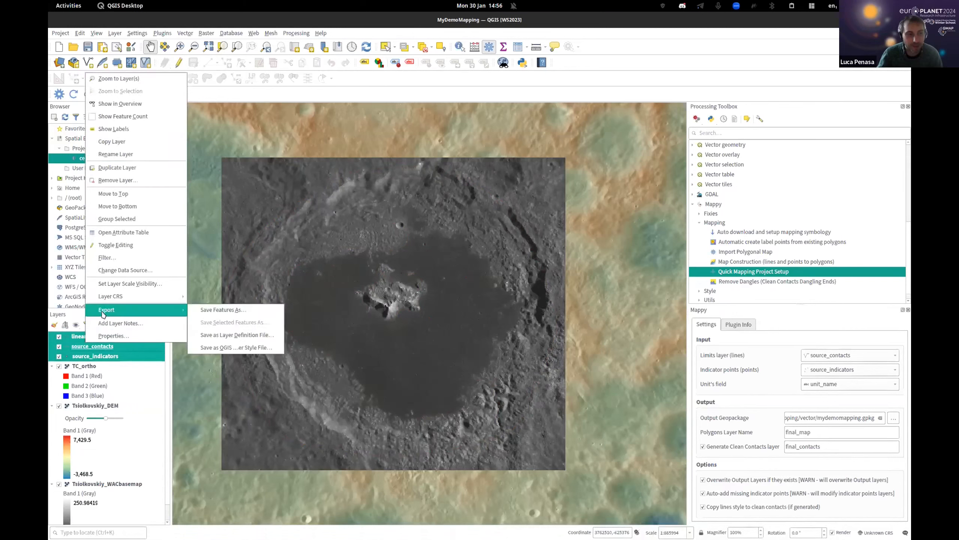
pyautogui.click(239, 311)
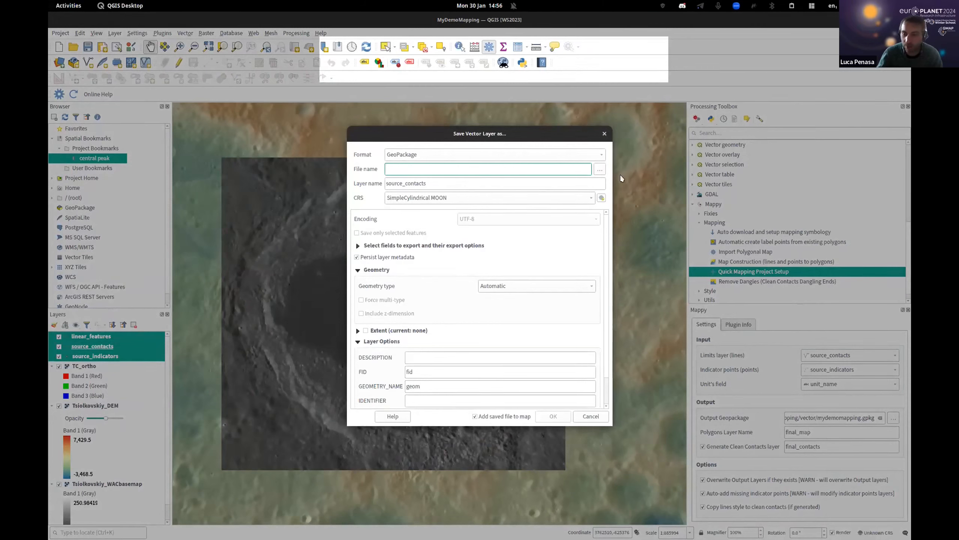
pyautogui.click(605, 133)
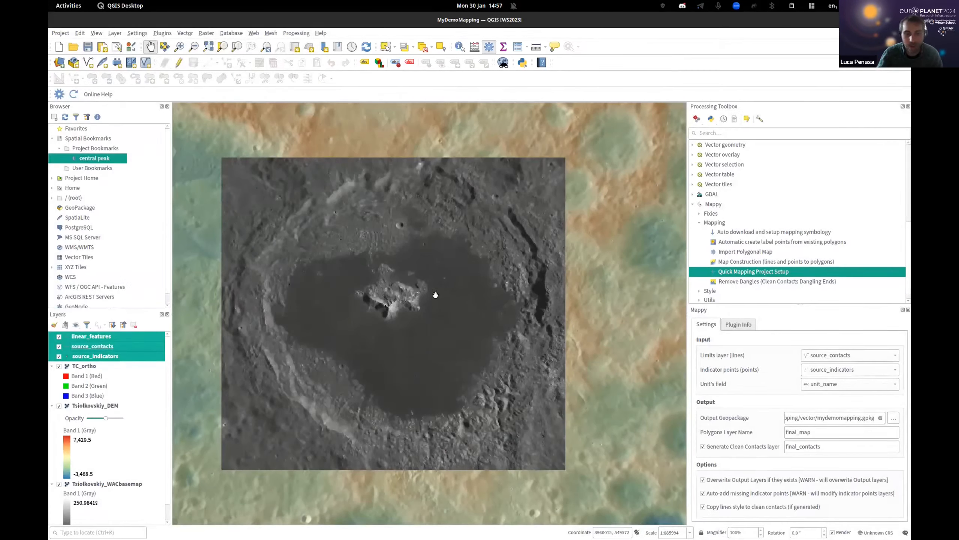
# - From the file manager, add all four layers of the 2021 Tsiolkovskiy geologic map GeoPackage to the project
pyautogui.moveTo(434, 294)
pyautogui.mouseDown()
pyautogui.moveTo(465, 285)
pyautogui.moveTo(421, 291)
pyautogui.mouseUp()
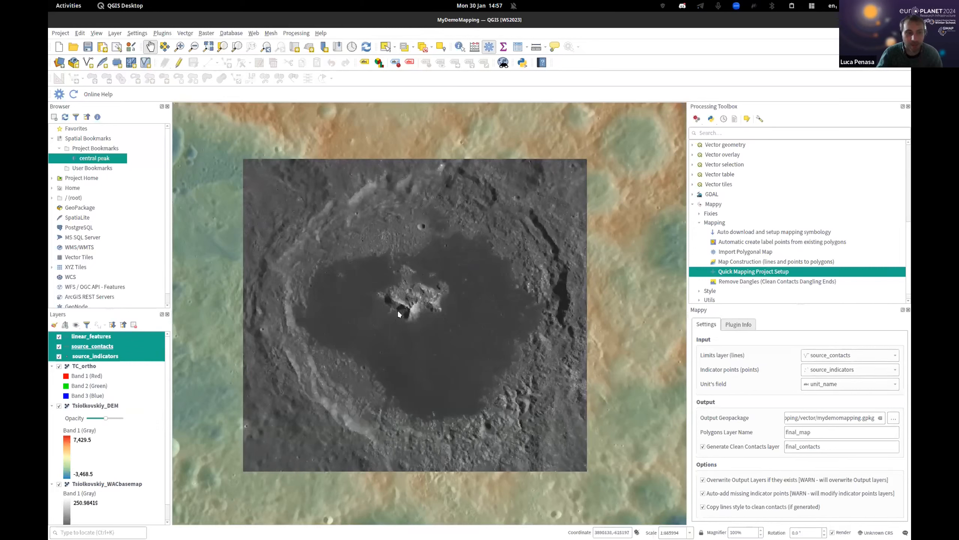
pyautogui.hotkey('alt', 'Tab')
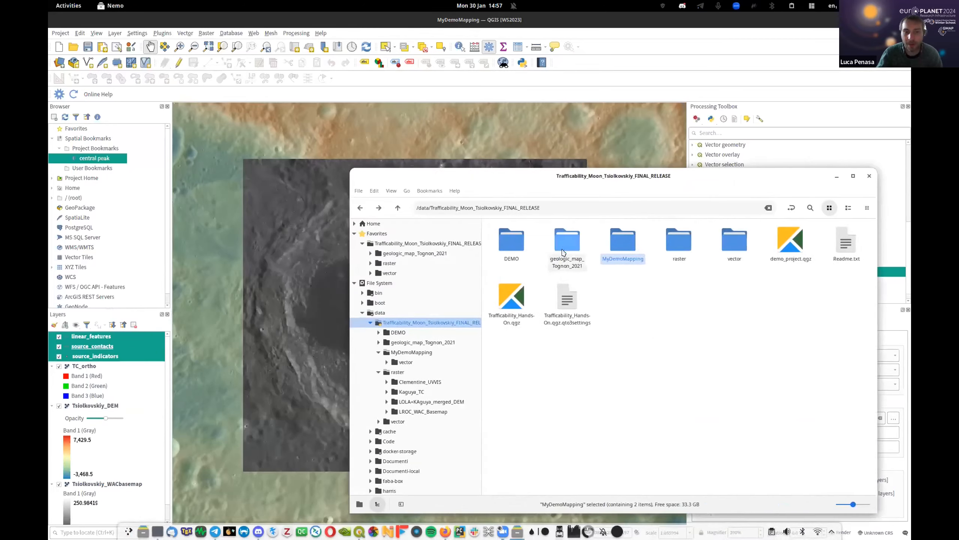
pyautogui.doubleClick(562, 250)
pyautogui.moveTo(581, 287); pyautogui.dragTo(825, 312)
pyautogui.moveTo(754, 279); pyautogui.dragTo(442, 308)
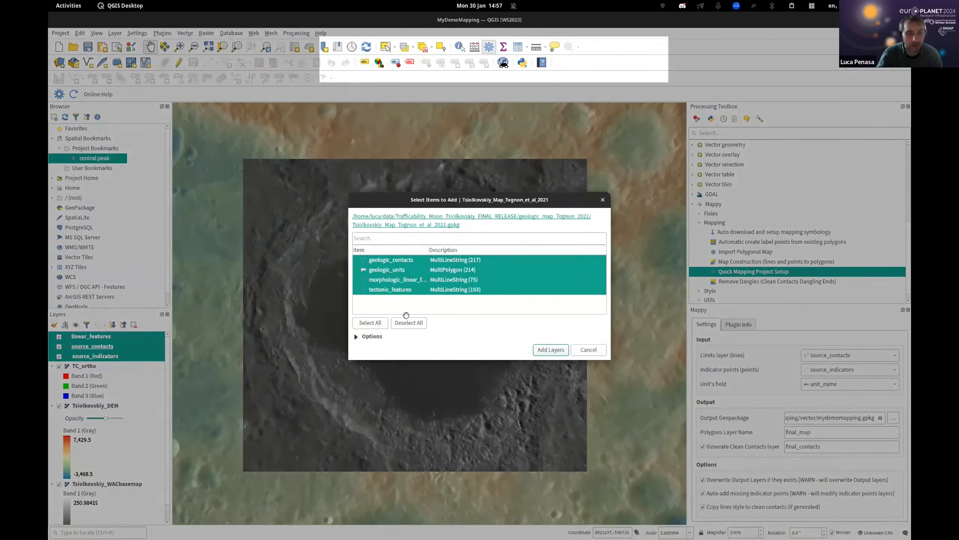
pyautogui.press('Return')
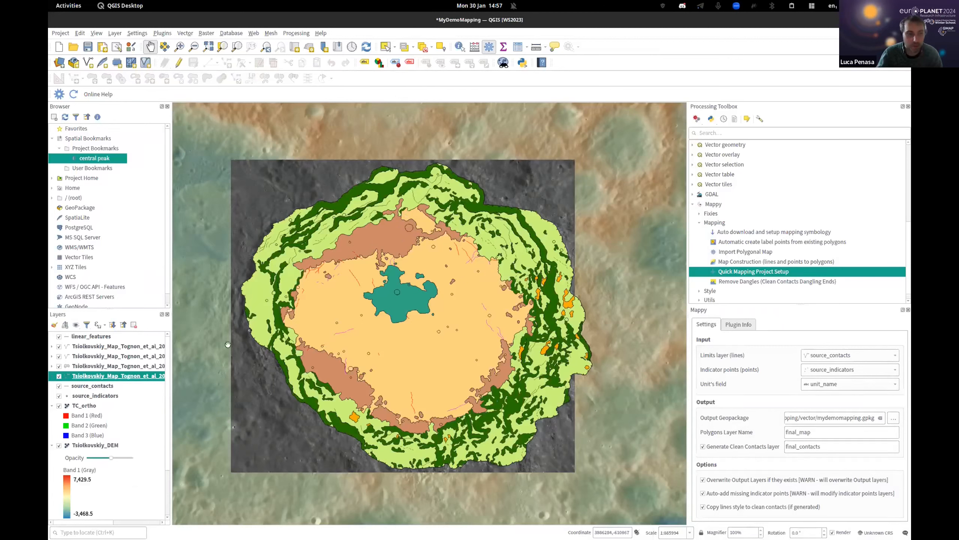
# - Review the geologic units legend, then hide the four Tsiolkovskiy geologic map layers and linear_features
pyautogui.click(52, 366)
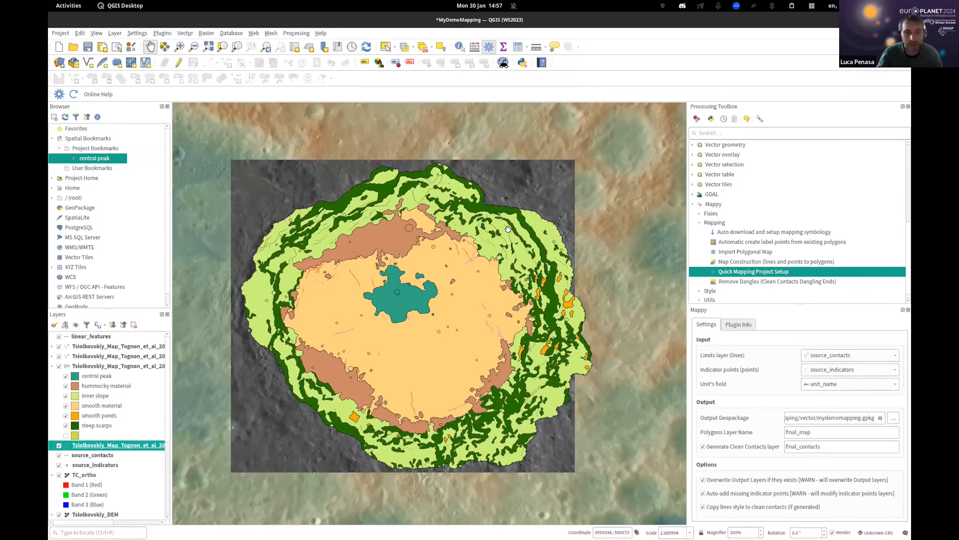
pyautogui.click(51, 367)
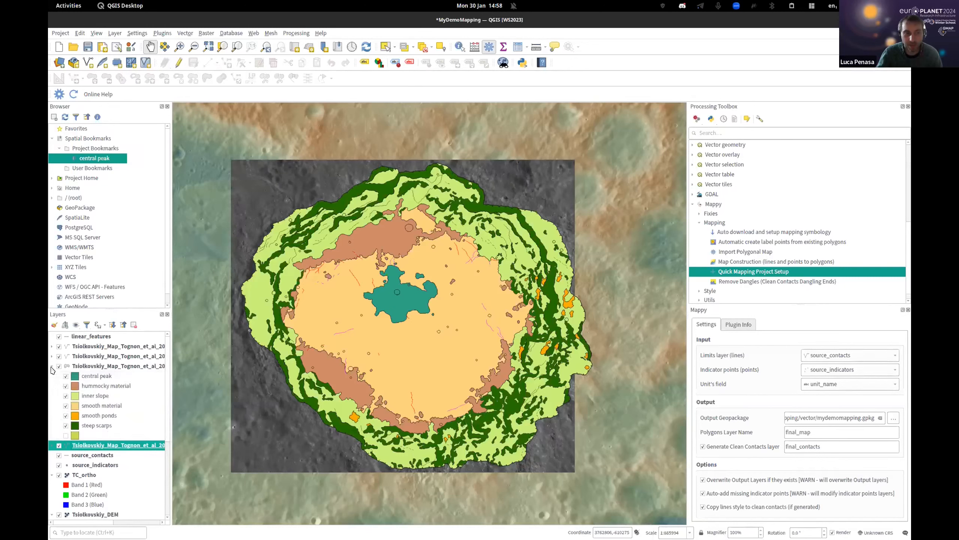
pyautogui.click(59, 376)
pyautogui.click(59, 366)
pyautogui.click(59, 356)
pyautogui.click(59, 346)
pyautogui.click(59, 336)
pyautogui.moveTo(375, 286); pyautogui.dragTo(409, 287)
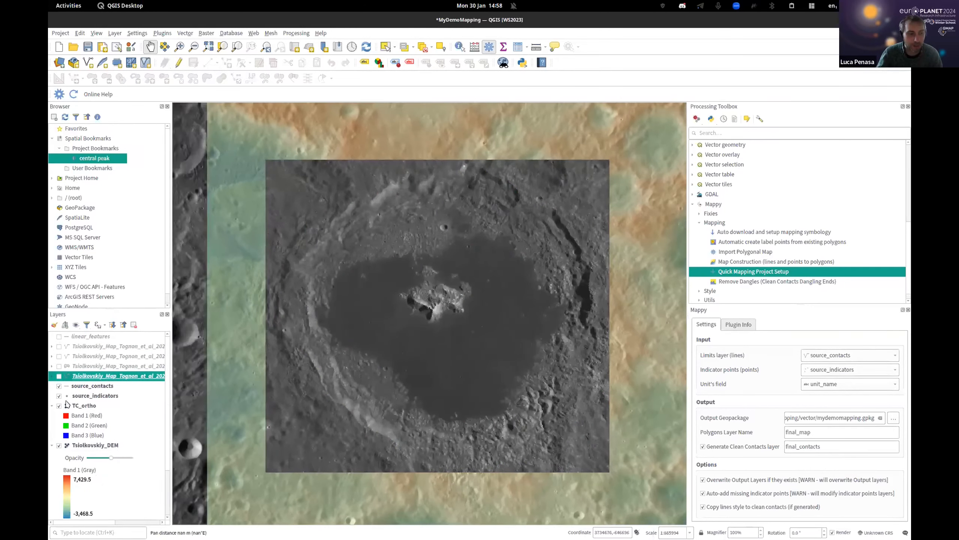
# - Make source_contacts the active layer and enable editing on it
pyautogui.click(93, 386)
pyautogui.scroll(3, 422, 269)
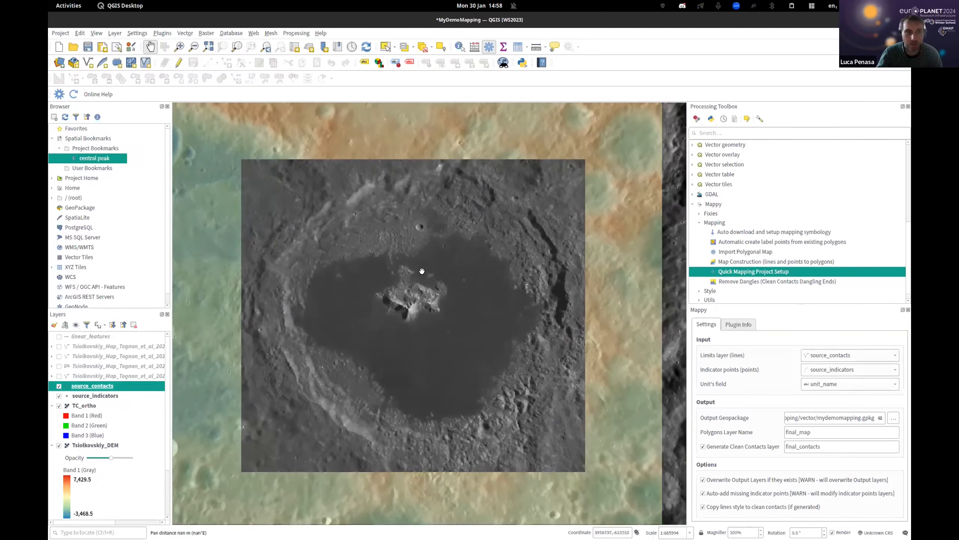
pyautogui.scroll(-3, 416, 275)
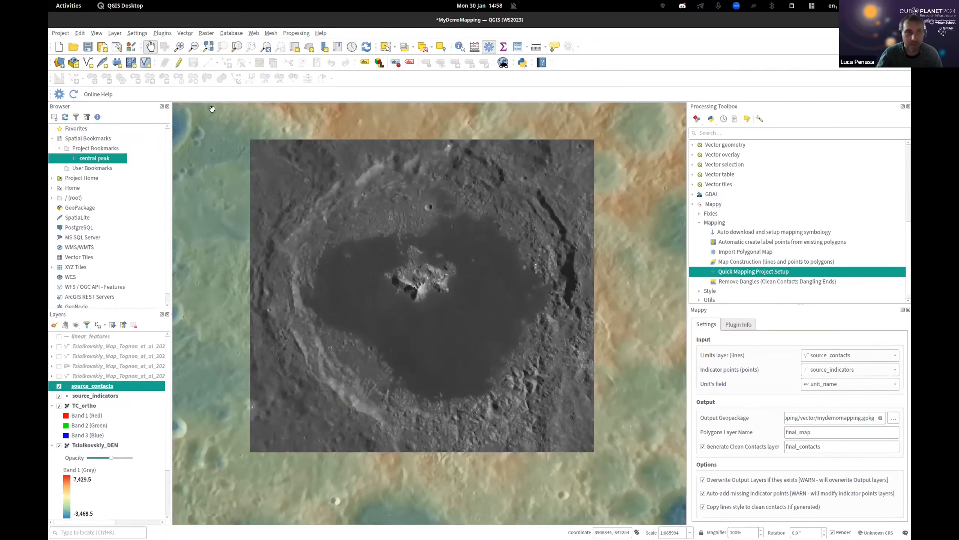
pyautogui.click(179, 62)
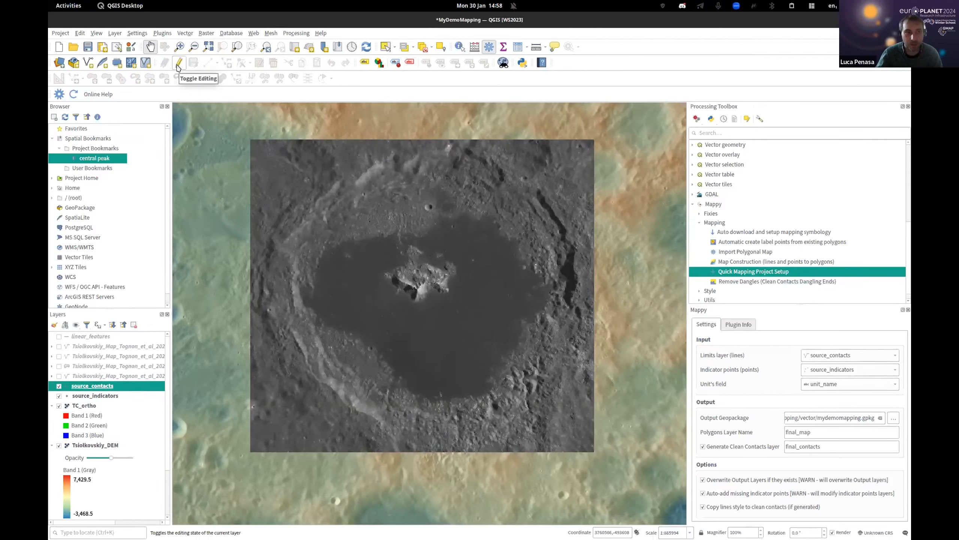
pyautogui.rightClick(95, 387)
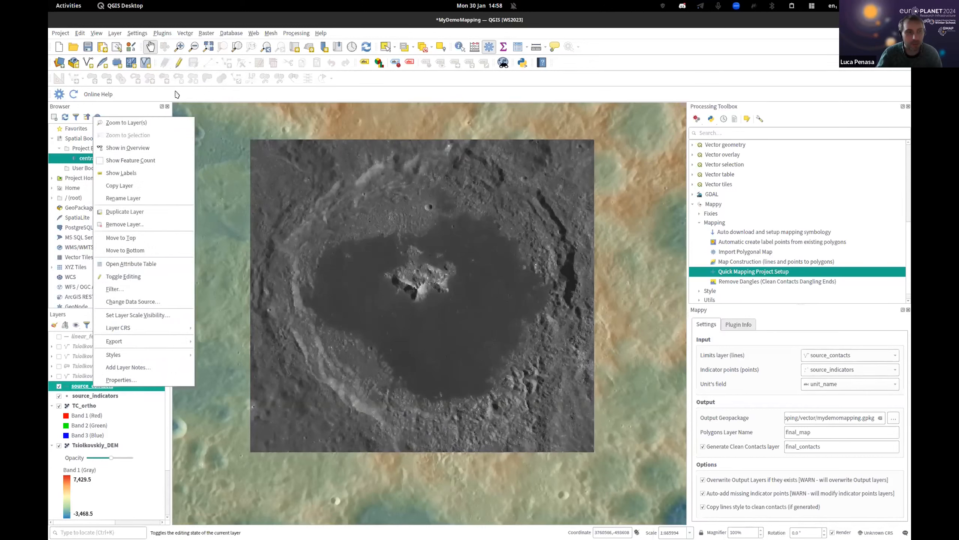
pyautogui.click(177, 67)
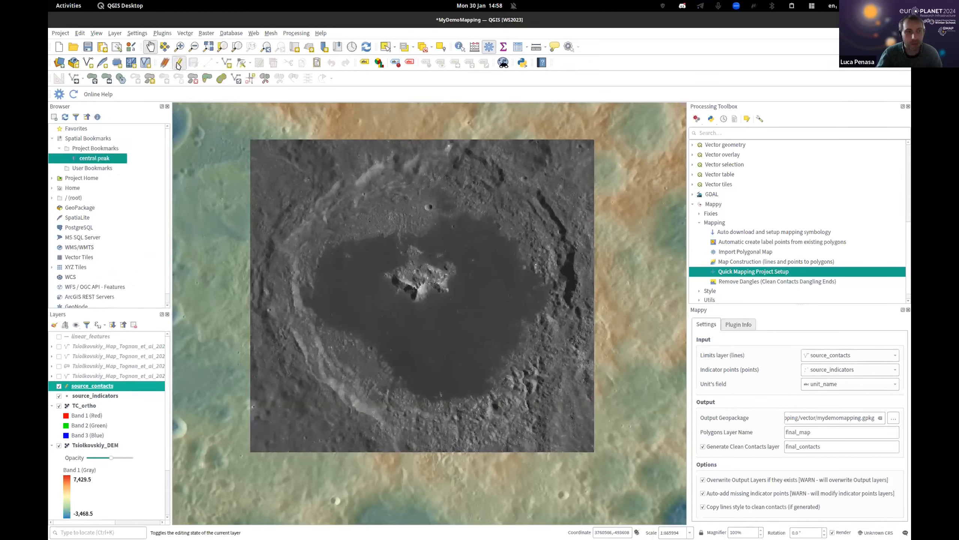
# - Digitize a contact line in source_contacts around the crater's central peak, overlapping its two ends at the peak's western tip
pyautogui.click(227, 62)
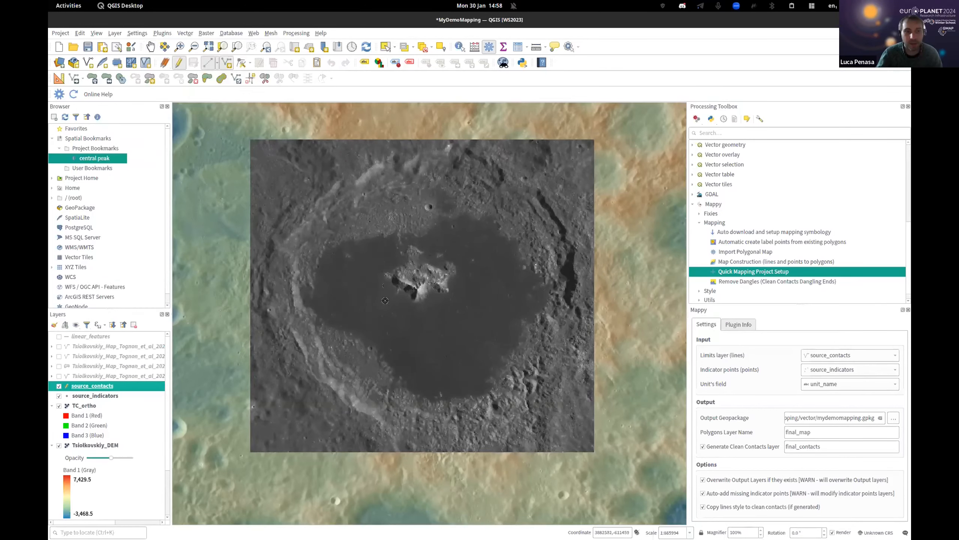
pyautogui.scroll(2, 430, 281)
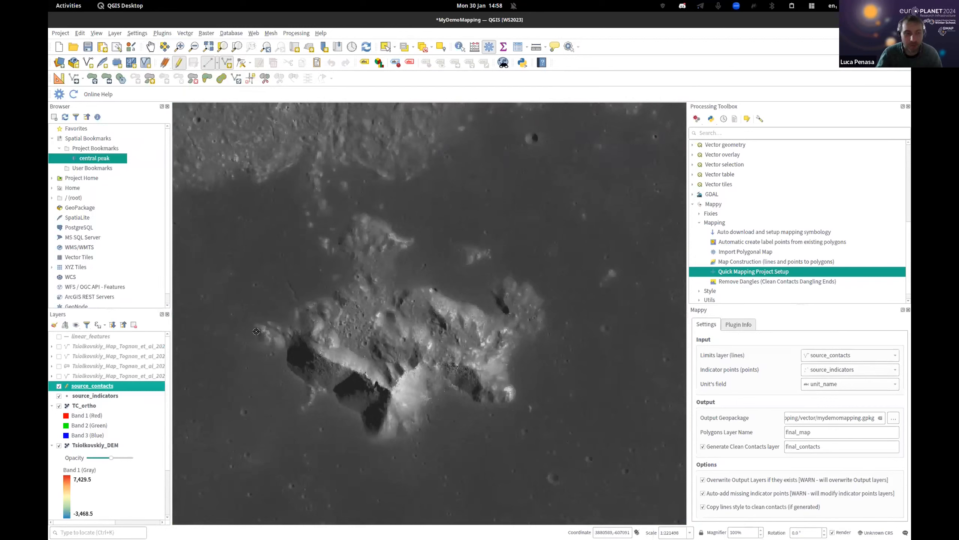
pyautogui.click(354, 413)
pyautogui.click(399, 438)
pyautogui.click(435, 393)
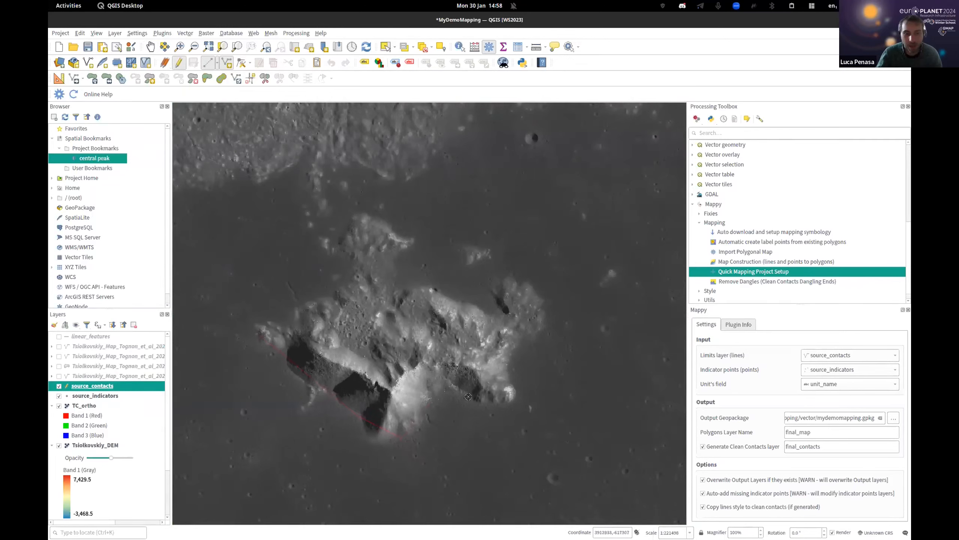
pyautogui.click(523, 400)
pyautogui.click(515, 348)
pyautogui.click(536, 330)
pyautogui.click(535, 291)
pyautogui.click(507, 270)
pyautogui.click(463, 299)
pyautogui.click(362, 216)
pyautogui.click(345, 218)
pyautogui.click(334, 246)
pyautogui.click(349, 279)
pyautogui.click(247, 332)
pyautogui.scroll(3, 252, 337)
pyautogui.moveTo(363, 321); pyautogui.dragTo(467, 273)
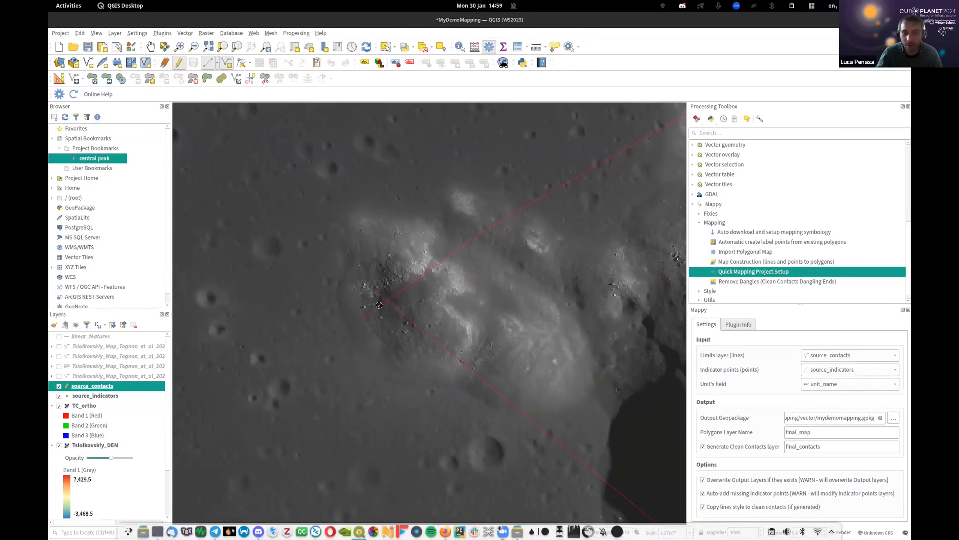
# - Finish the contact line, set its certainty attribute to "certain" and accept the new feature
pyautogui.moveTo(910, 302); pyautogui.dragTo(311, 192)
pyautogui.moveTo(387, 251); pyautogui.dragTo(519, 287)
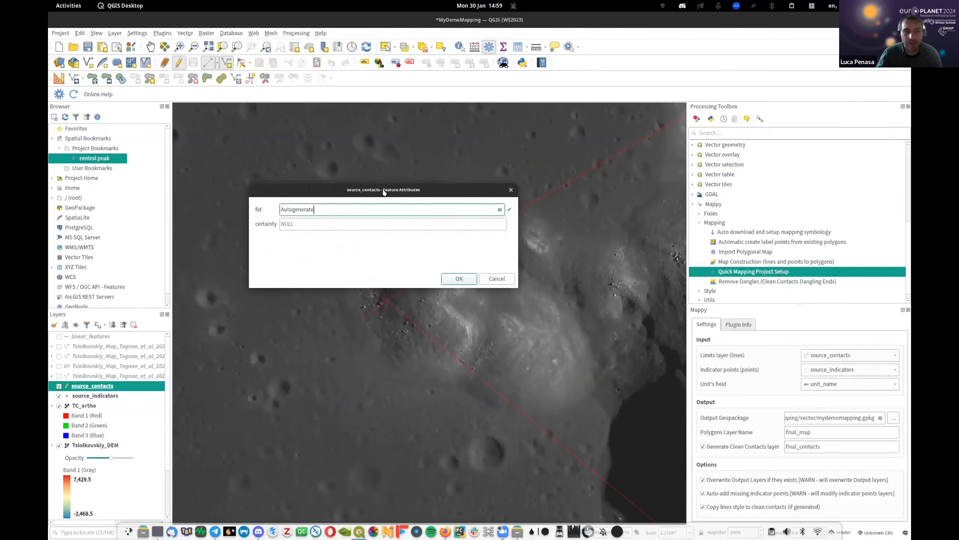
pyautogui.moveTo(414, 192); pyautogui.dragTo(398, 146)
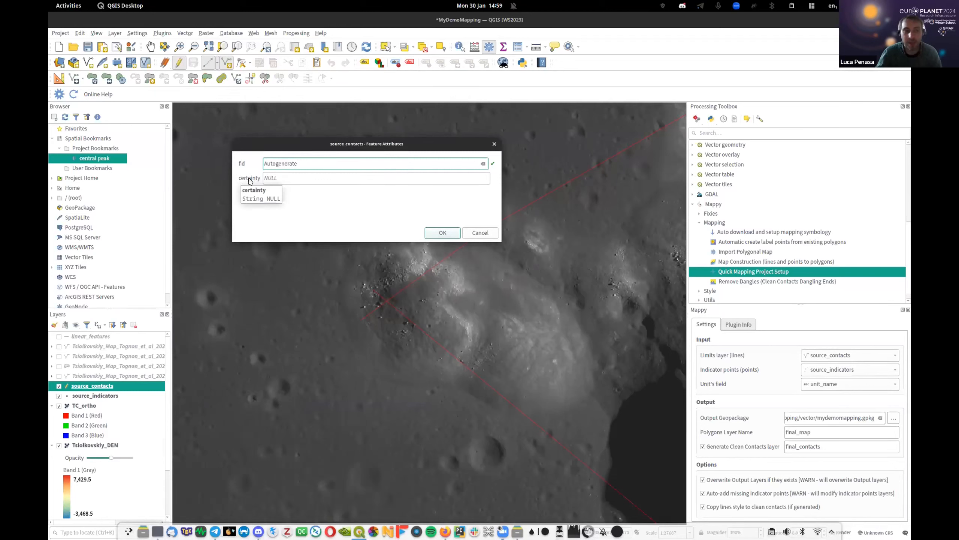
pyautogui.click(276, 176)
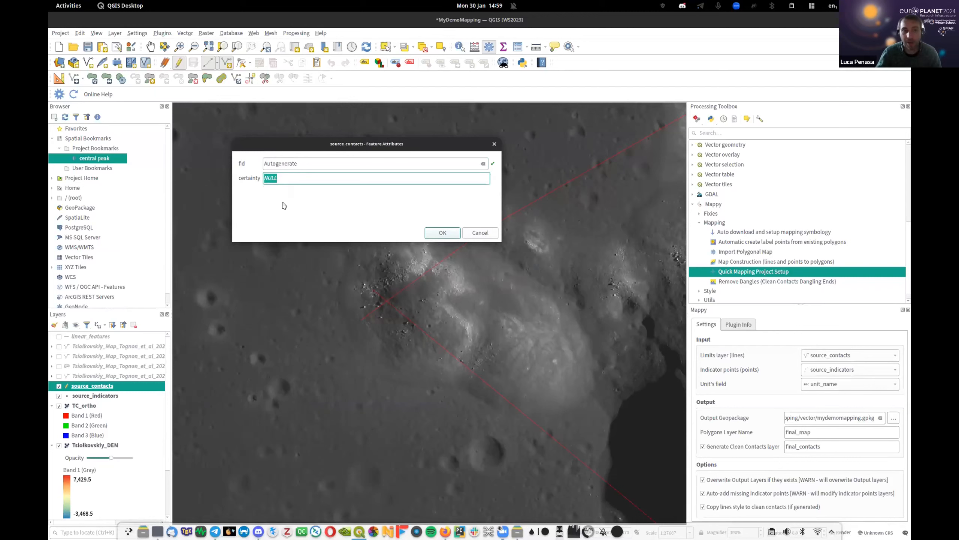
pyautogui.write('certain')
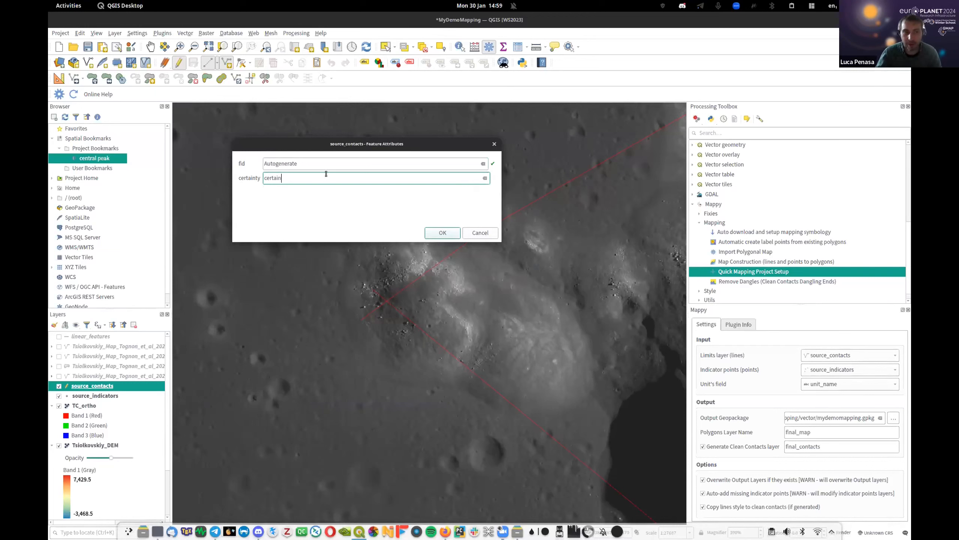
pyautogui.click(441, 234)
# - Open the source_contacts layer's symbology and set its line colour to a bright pinkish red
pyautogui.scroll(-2, 355, 277)
pyautogui.moveTo(355, 277); pyautogui.dragTo(328, 280)
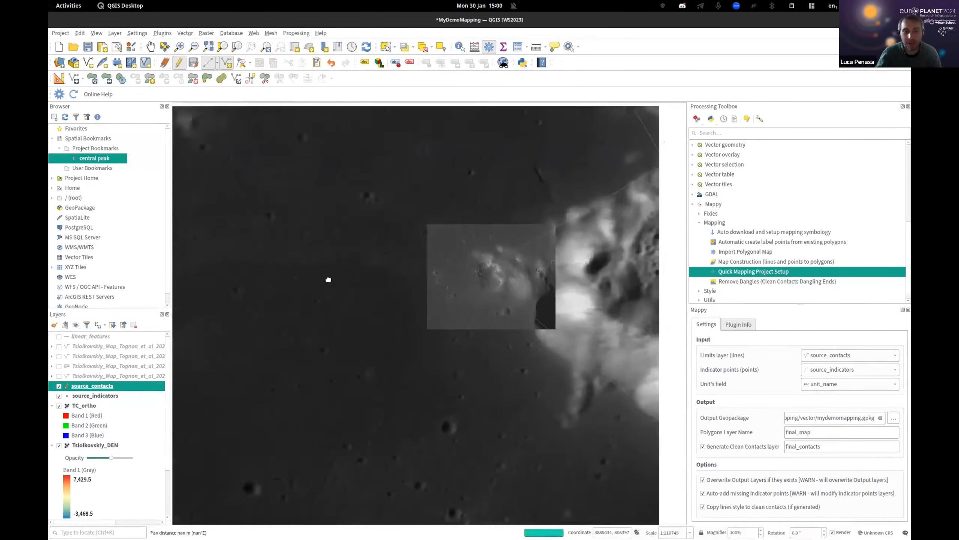
pyautogui.scroll(3, 328, 280)
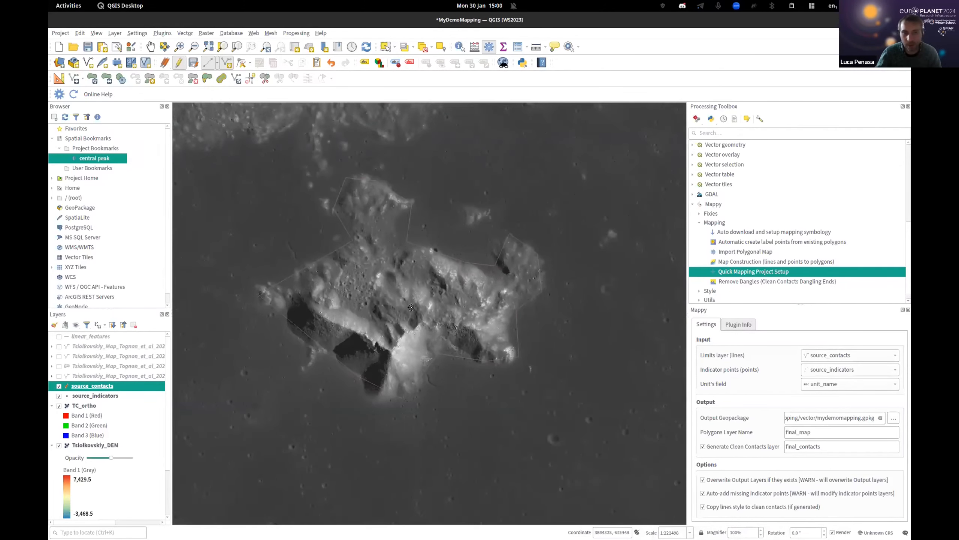
pyautogui.rightClick(78, 389)
pyautogui.press('Escape')
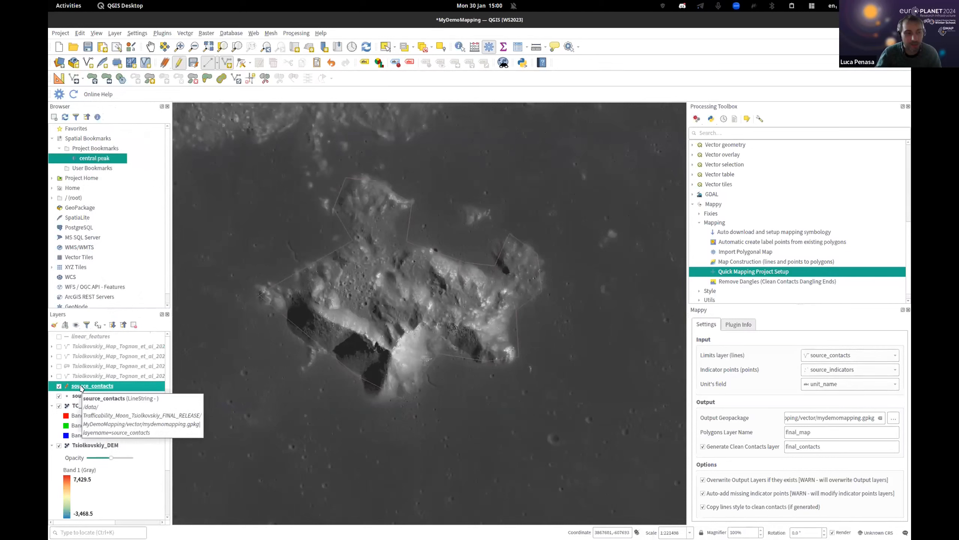
pyautogui.rightClick(81, 389)
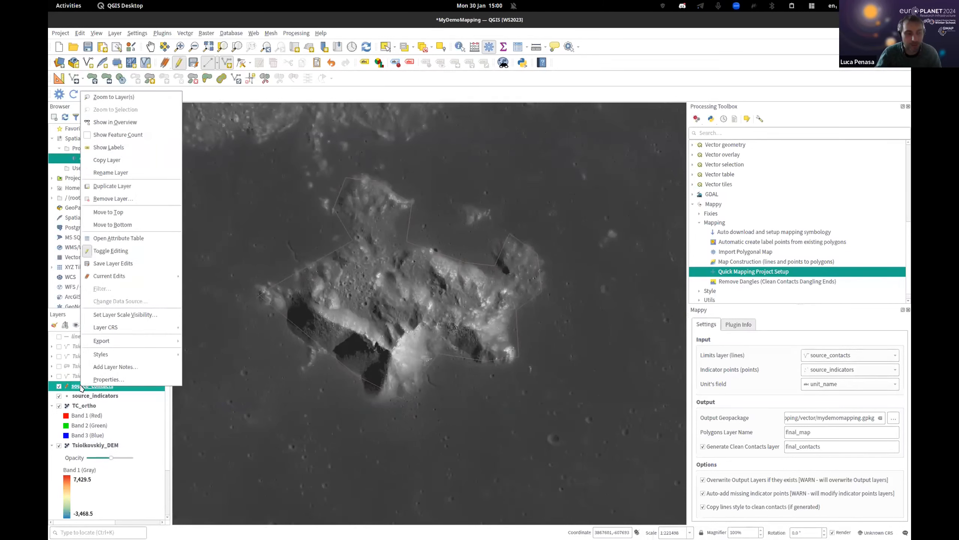
pyautogui.click(91, 378)
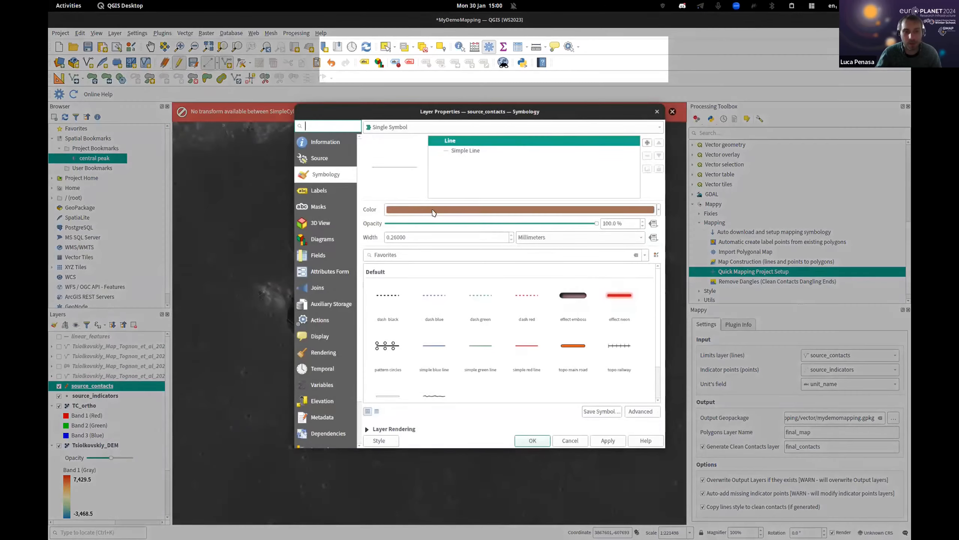
pyautogui.click(433, 210)
pyautogui.moveTo(423, 226); pyautogui.dragTo(461, 206)
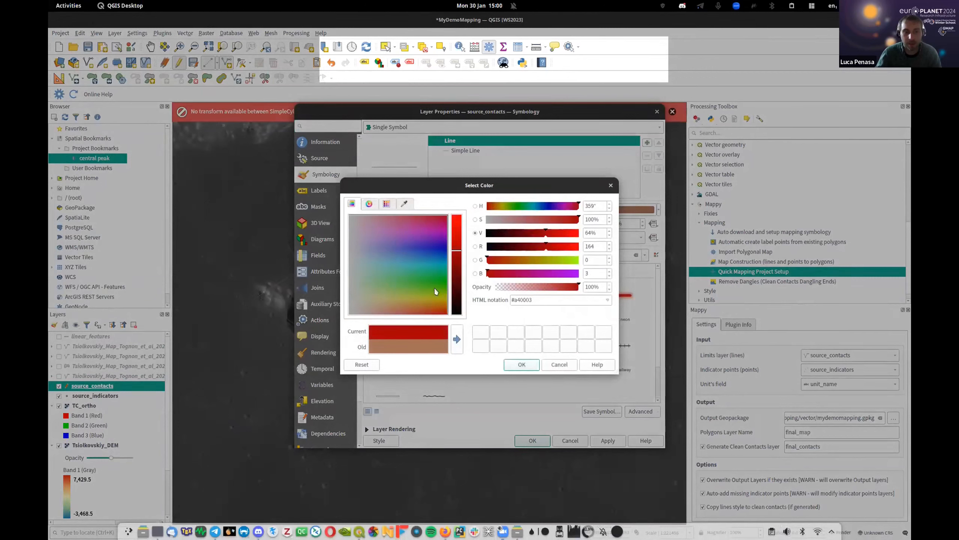
pyautogui.moveTo(428, 256); pyautogui.dragTo(446, 222)
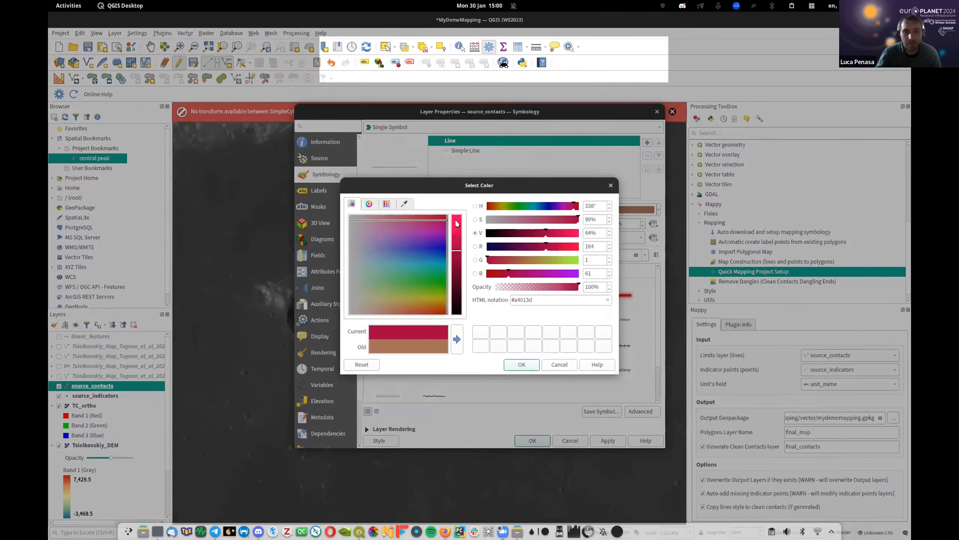
pyautogui.click(457, 221)
pyautogui.click(521, 364)
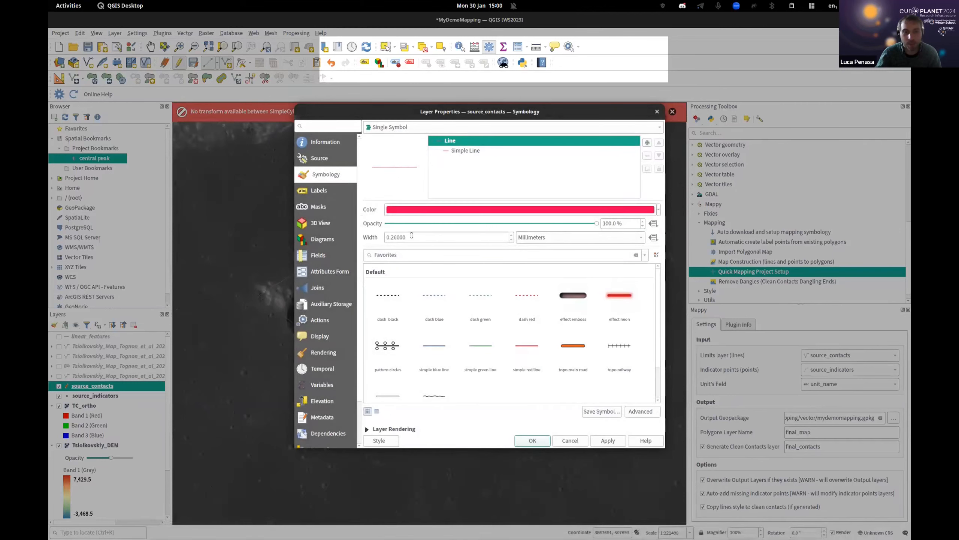
# - Set the source_contacts line width to 2 millimetres and accept the layer properties
pyautogui.moveTo(428, 235); pyautogui.dragTo(378, 242)
pyautogui.write('2')
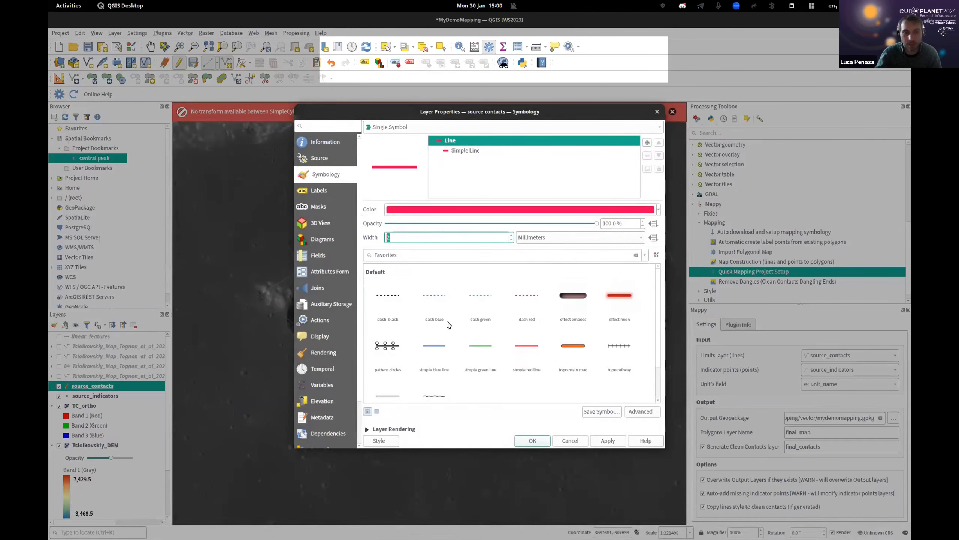
pyautogui.click(530, 440)
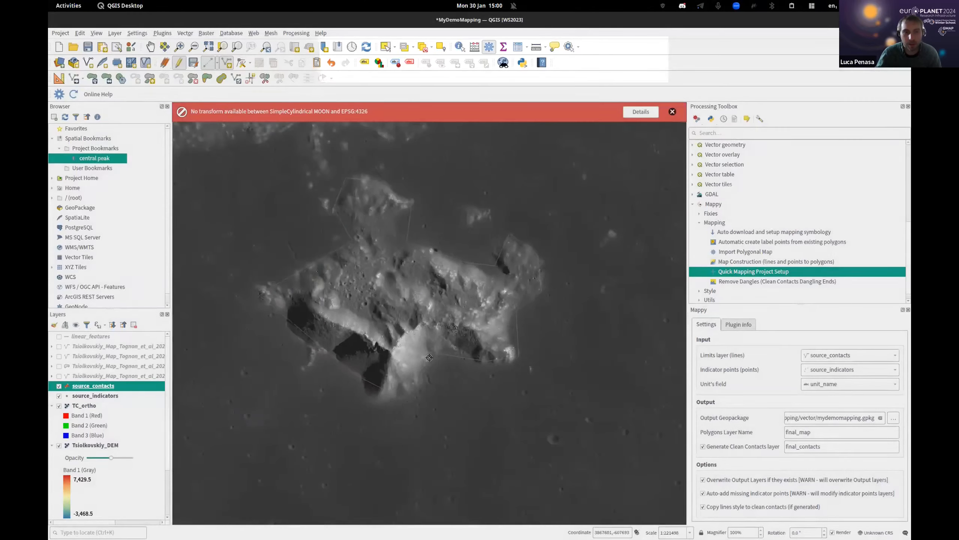
# - Digitize a contact line in source_contacts around the edge of the dark crater floor, crossing its two ends at the northwestern margin
pyautogui.scroll(-3, 399, 291)
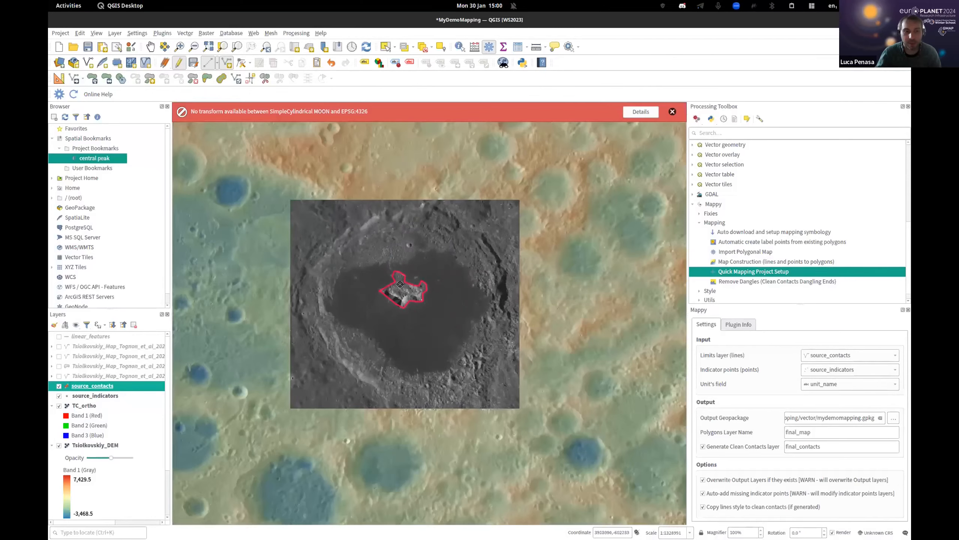
pyautogui.scroll(2, 398, 286)
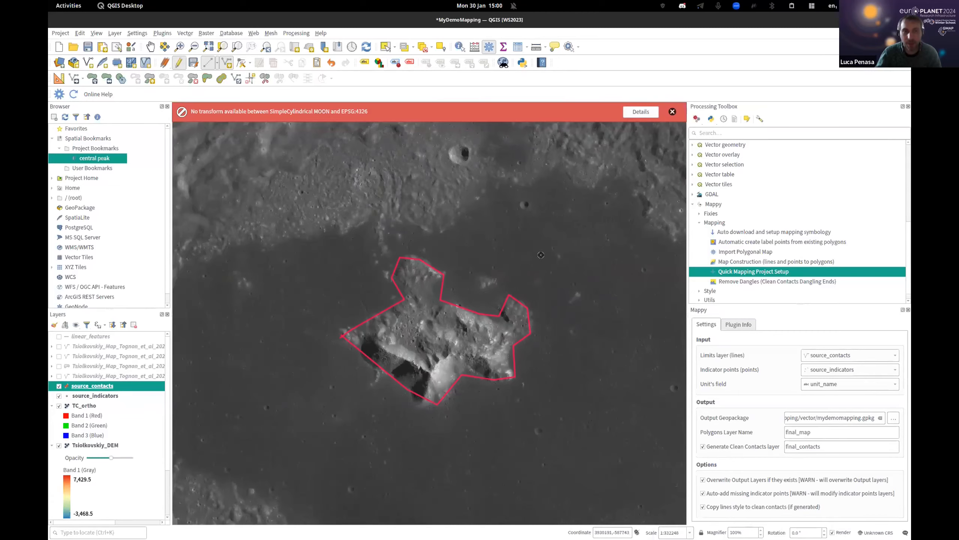
pyautogui.moveTo(539, 256); pyautogui.dragTo(500, 256)
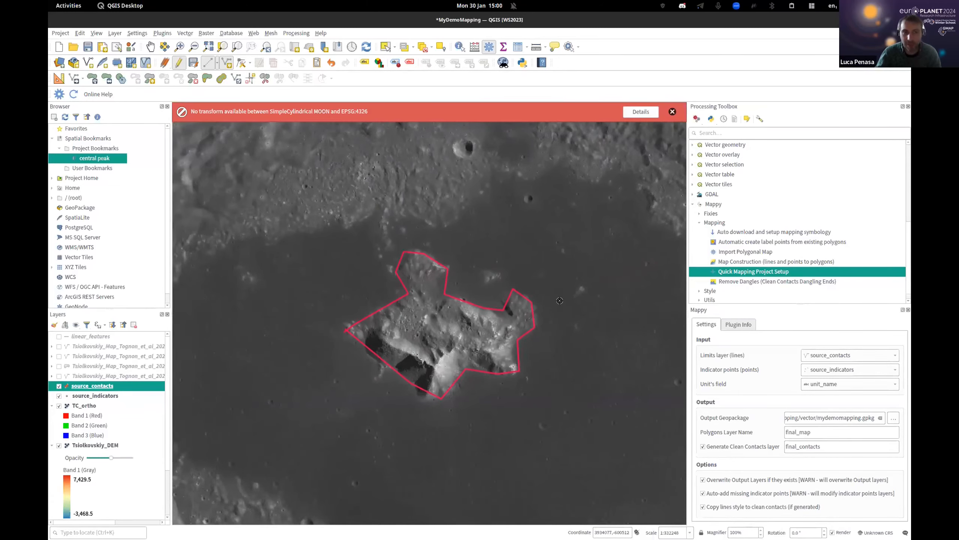
pyautogui.scroll(1, 558, 301)
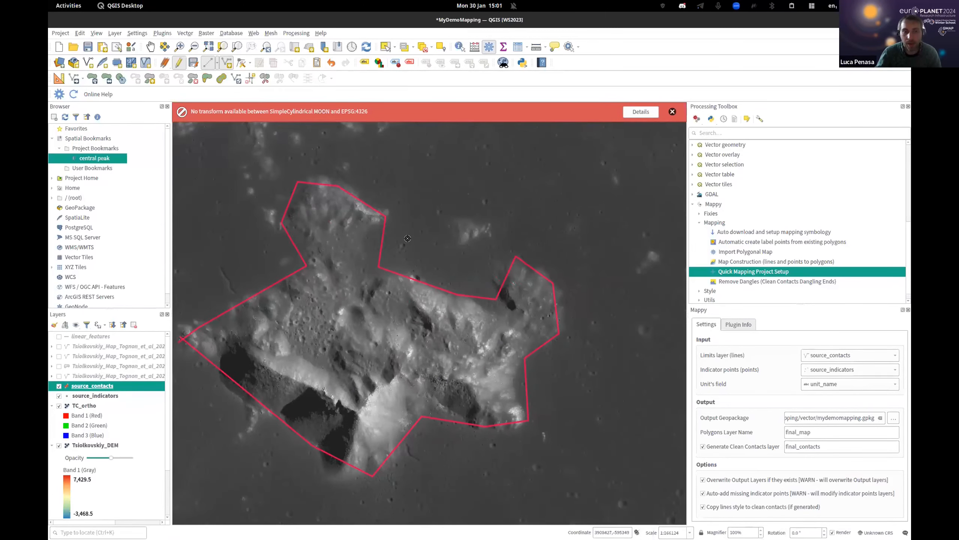
pyautogui.scroll(-2, 407, 238)
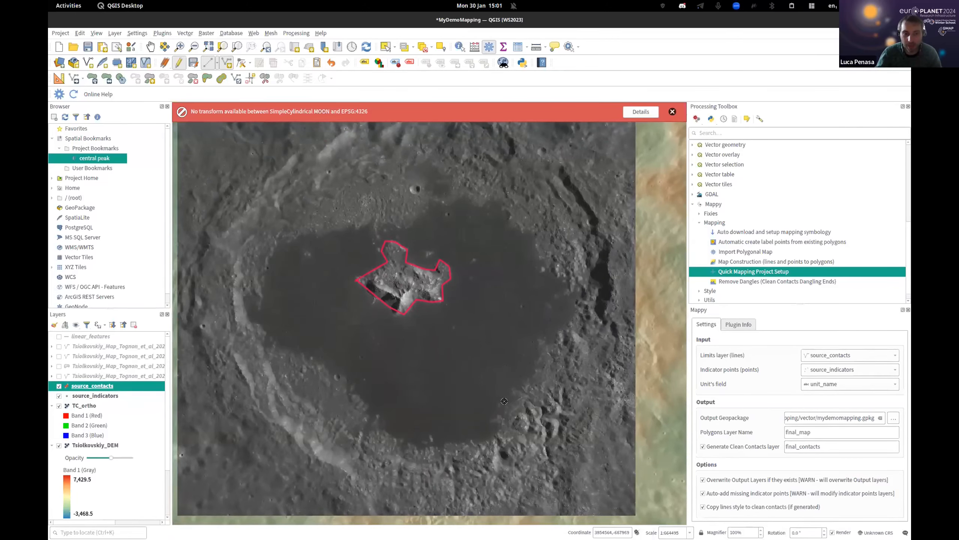
pyautogui.moveTo(362, 336); pyautogui.dragTo(375, 358)
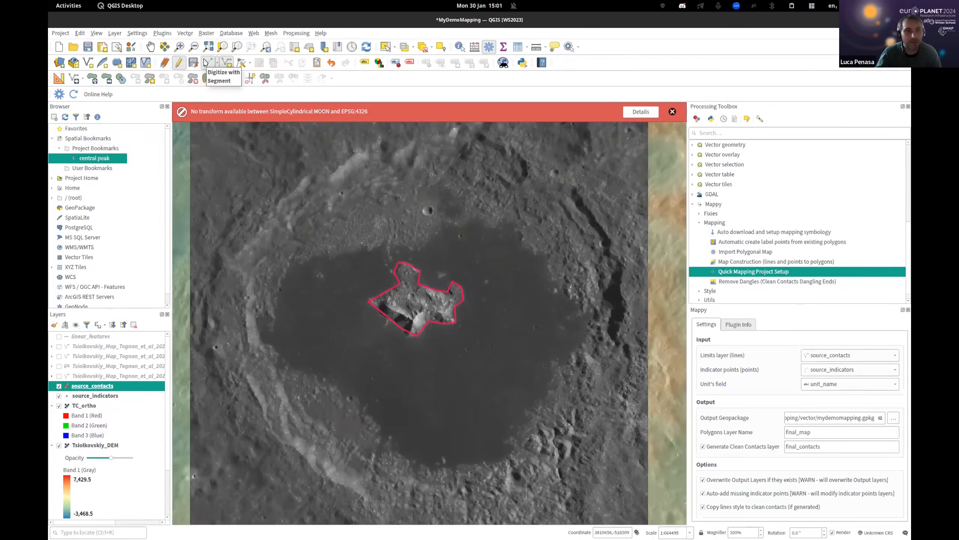
pyautogui.click(301, 253)
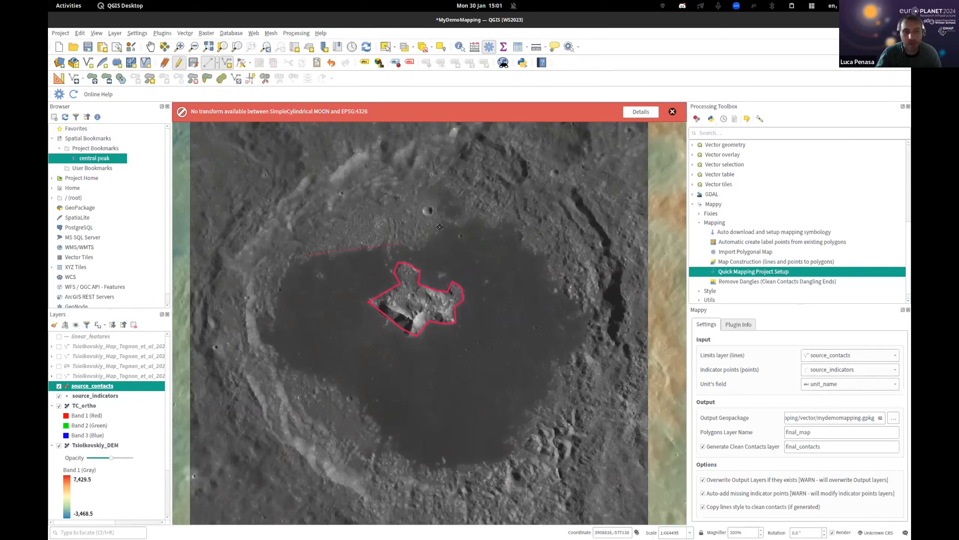
pyautogui.click(476, 214)
pyautogui.click(588, 327)
pyautogui.click(362, 401)
pyautogui.click(286, 366)
pyautogui.scroll(4, 293, 256)
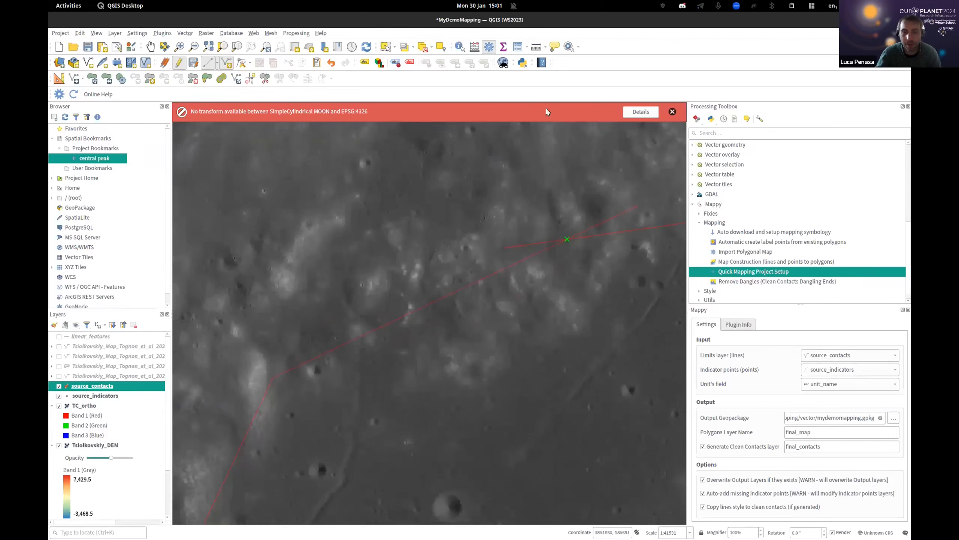
# - Finish the crater-floor contact line, set its certainty attribute to "uncertain" and accept the new feature
pyautogui.rightClick(501, 194)
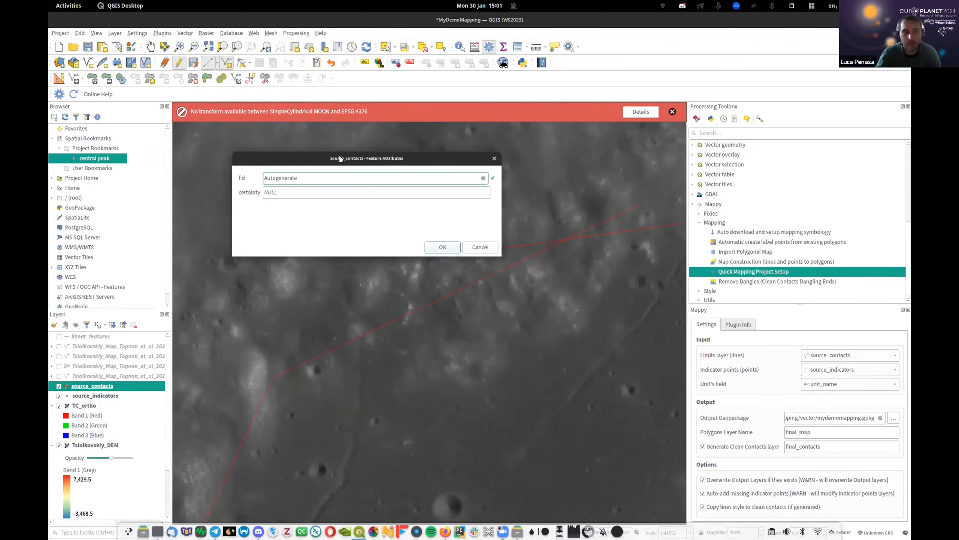
pyautogui.click(294, 193)
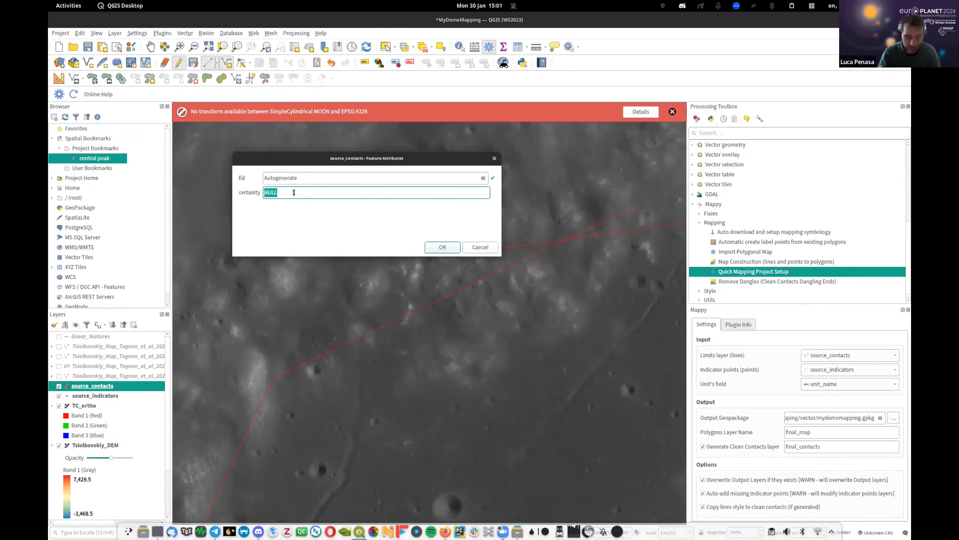
pyautogui.write('uncertain')
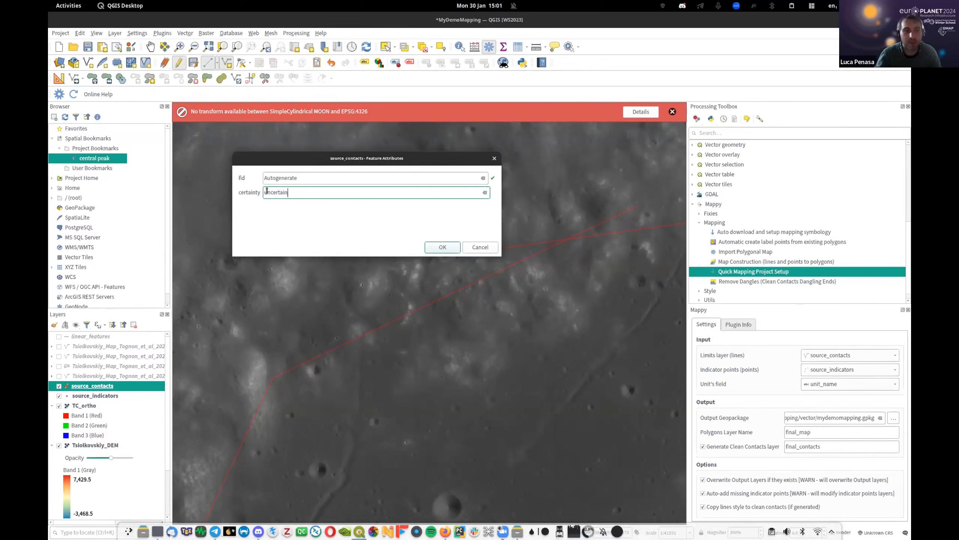
pyautogui.click(442, 247)
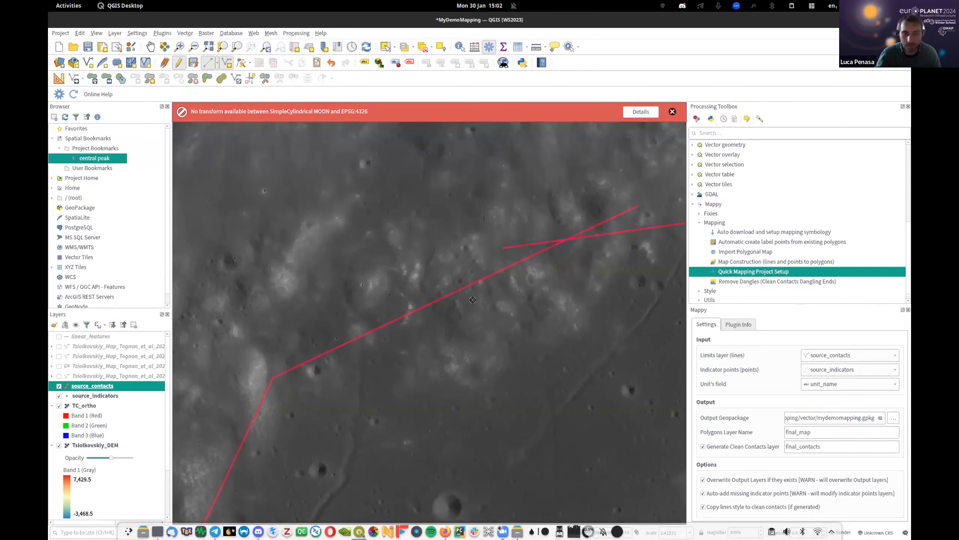
# - Examine the crater-floor and central-peak contacts and the terrain along the floor's northern margin
pyautogui.scroll(-3, 472, 301)
pyautogui.moveTo(510, 315); pyautogui.dragTo(286, 261)
pyautogui.scroll(-1, 411, 246)
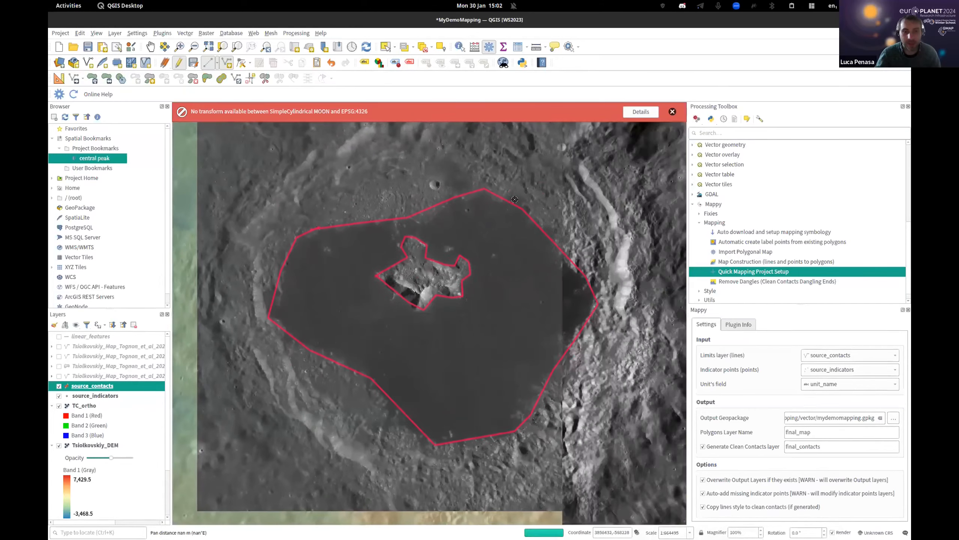
pyautogui.moveTo(427, 304); pyautogui.dragTo(349, 305)
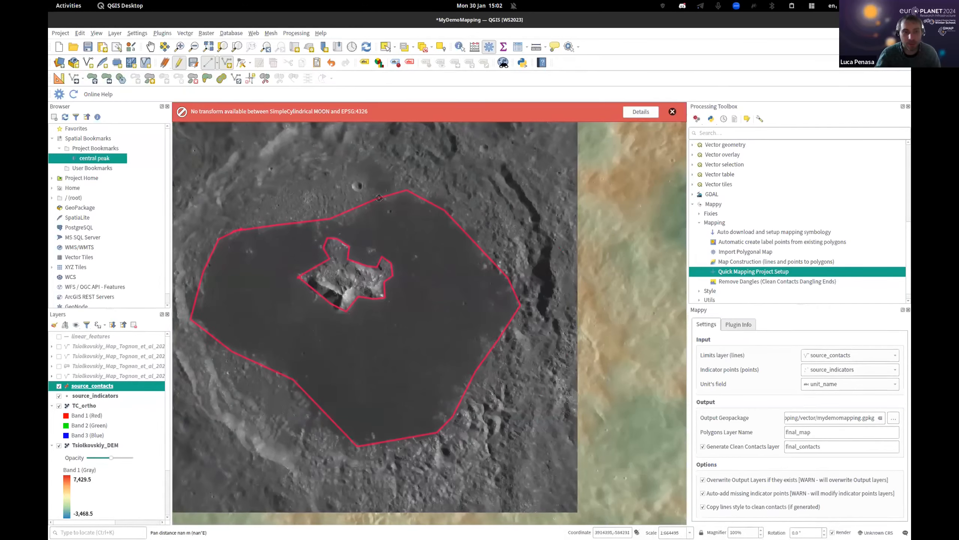
pyautogui.scroll(-1, 437, 355)
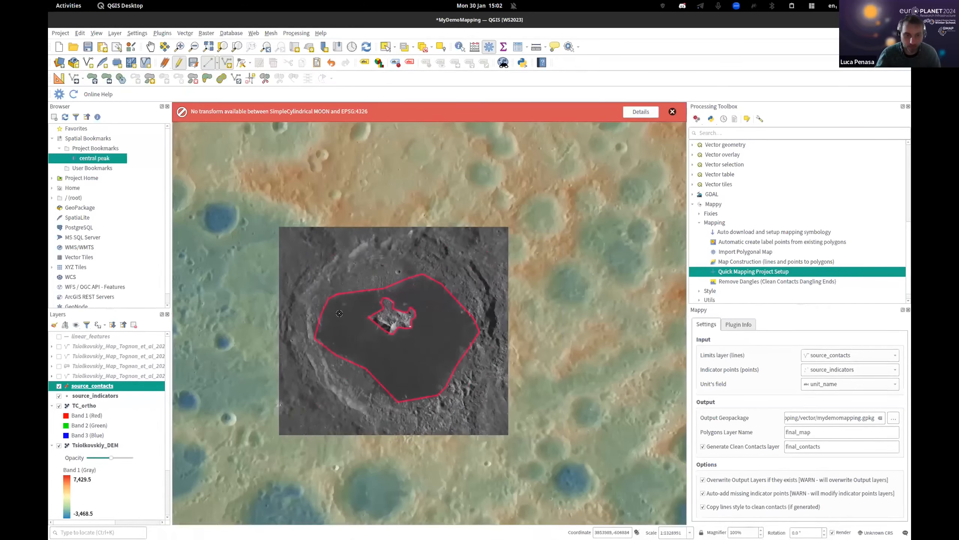
pyautogui.scroll(1, 353, 253)
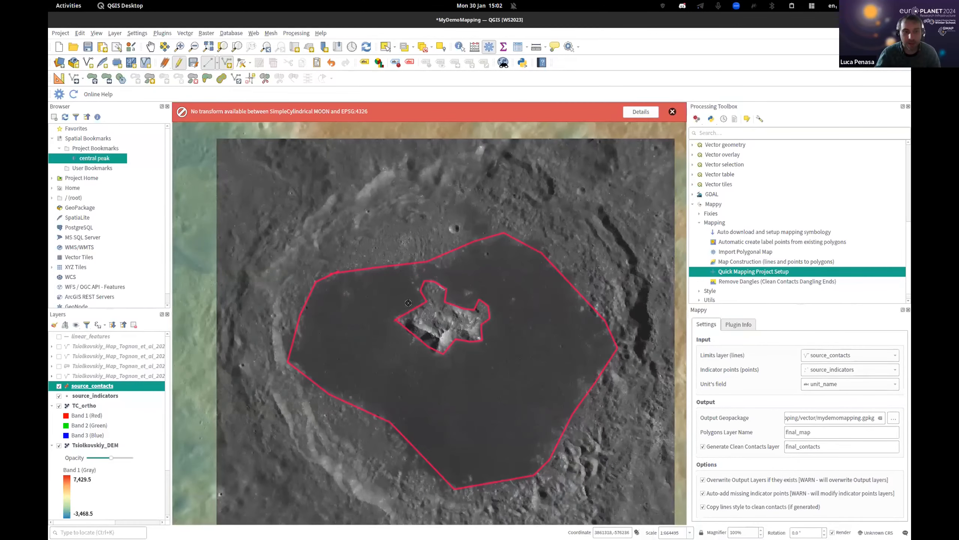
pyautogui.moveTo(369, 269); pyautogui.dragTo(397, 307)
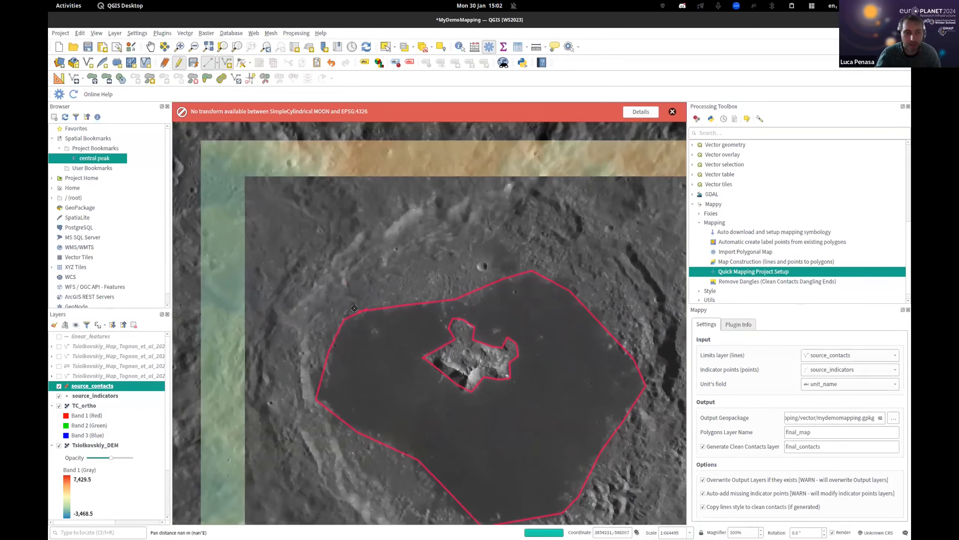
pyautogui.scroll(1, 358, 313)
pyautogui.scroll(-1, 448, 254)
pyautogui.moveTo(475, 235); pyautogui.dragTo(443, 277)
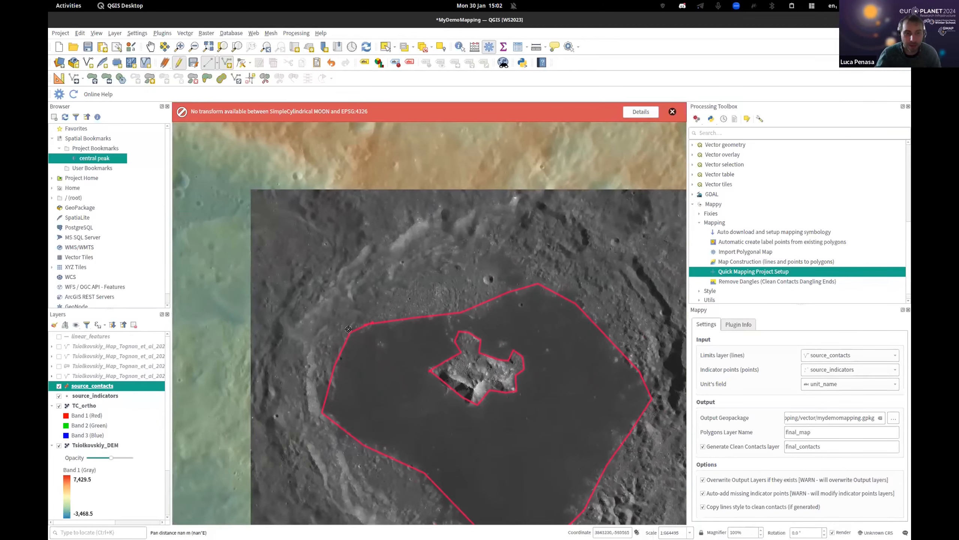
pyautogui.scroll(1, 492, 259)
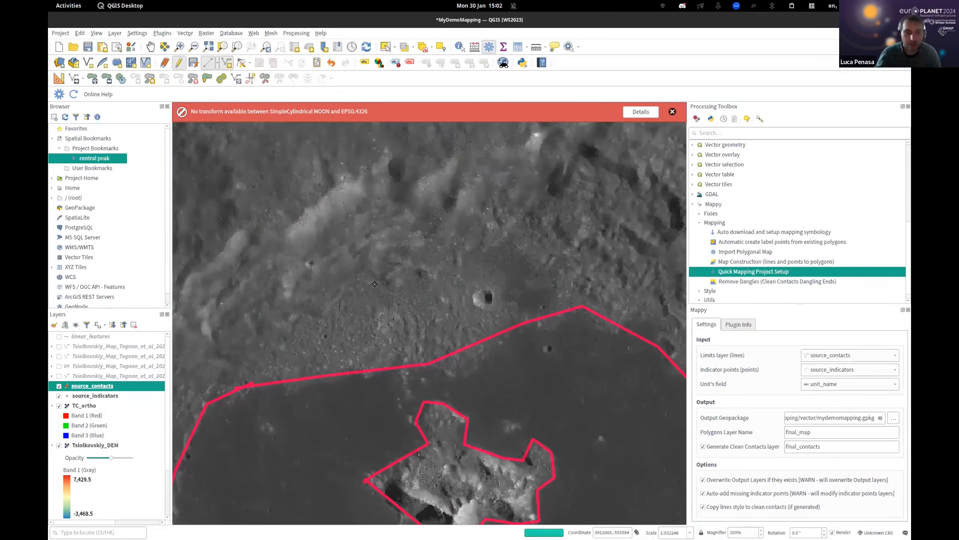
pyautogui.scroll(1, 514, 287)
pyautogui.moveTo(401, 324); pyautogui.dragTo(469, 277)
pyautogui.scroll(-5, 514, 288)
pyautogui.scroll(1, 528, 280)
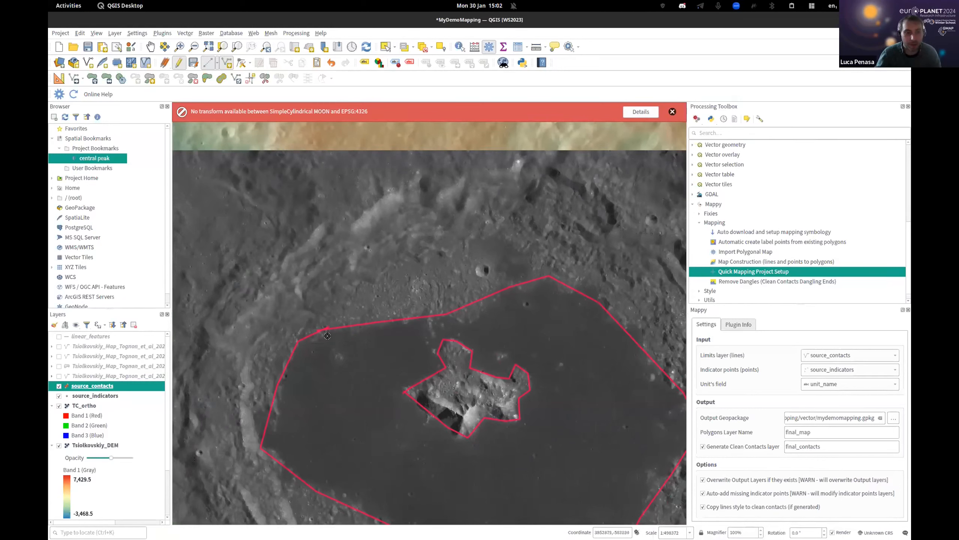
# - Digitize a contact line in source_contacts around the terrain north of the crater floor, starting and ending just inside the floor contact
pyautogui.click(178, 65)
pyautogui.scroll(1, 369, 328)
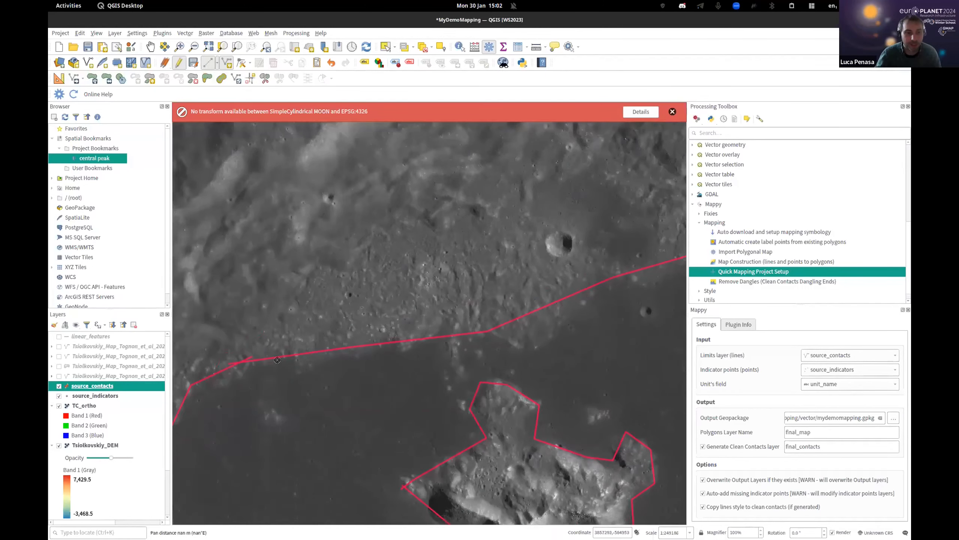
pyautogui.click(297, 301)
pyautogui.click(337, 268)
pyautogui.click(435, 224)
pyautogui.click(509, 202)
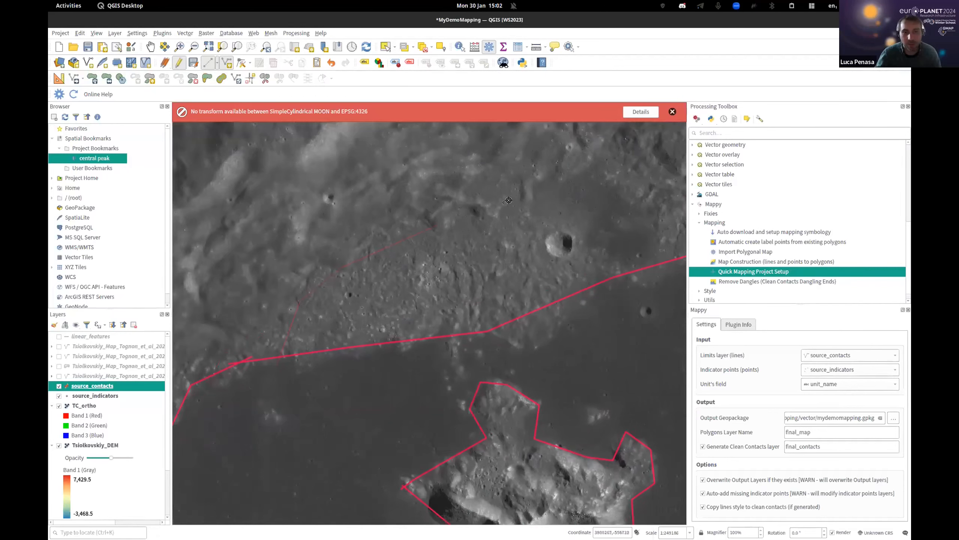
pyautogui.moveTo(581, 202); pyautogui.dragTo(401, 252)
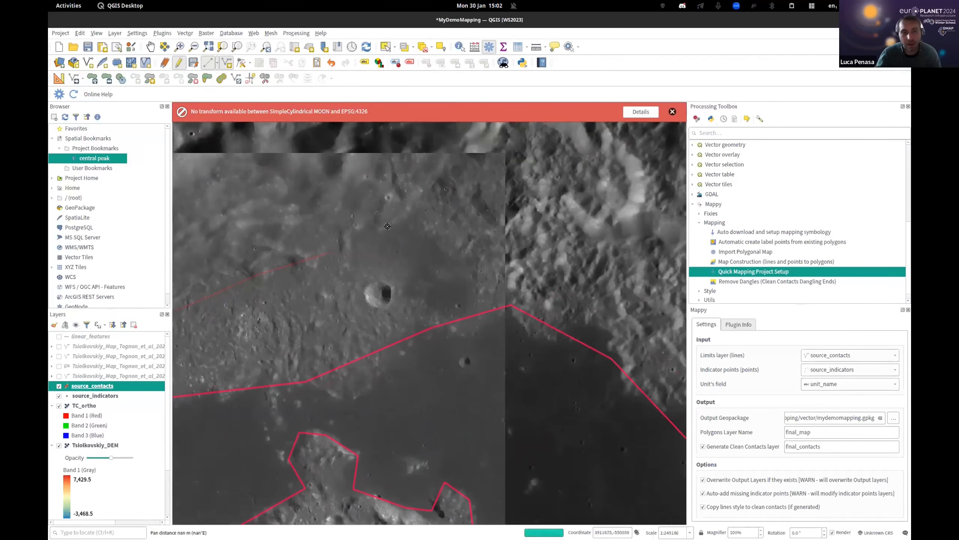
pyautogui.click(497, 321)
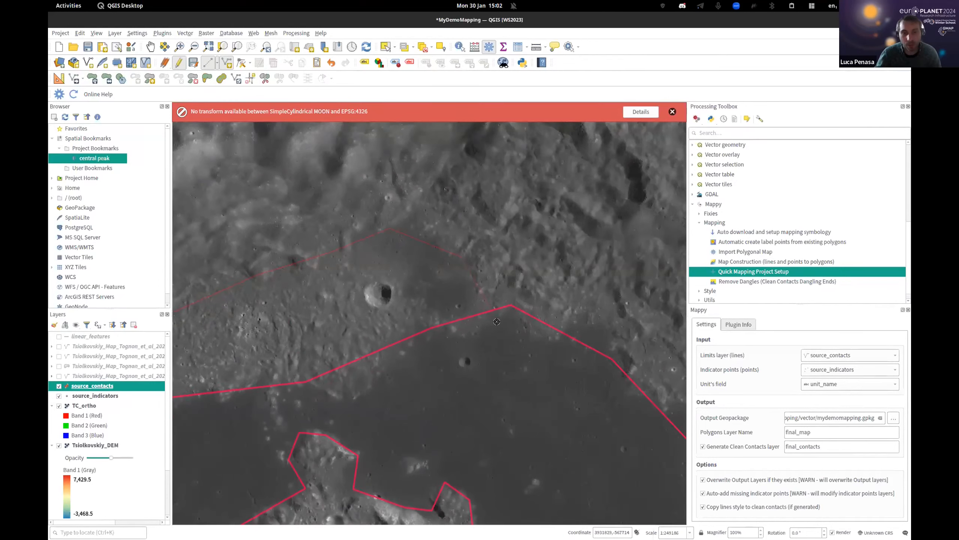
# - Finish the northern terrain contact line, set its certainty attribute to "certain" and accept the new feature
pyautogui.rightClick(475, 358)
pyautogui.click(304, 207)
pyautogui.write('certain')
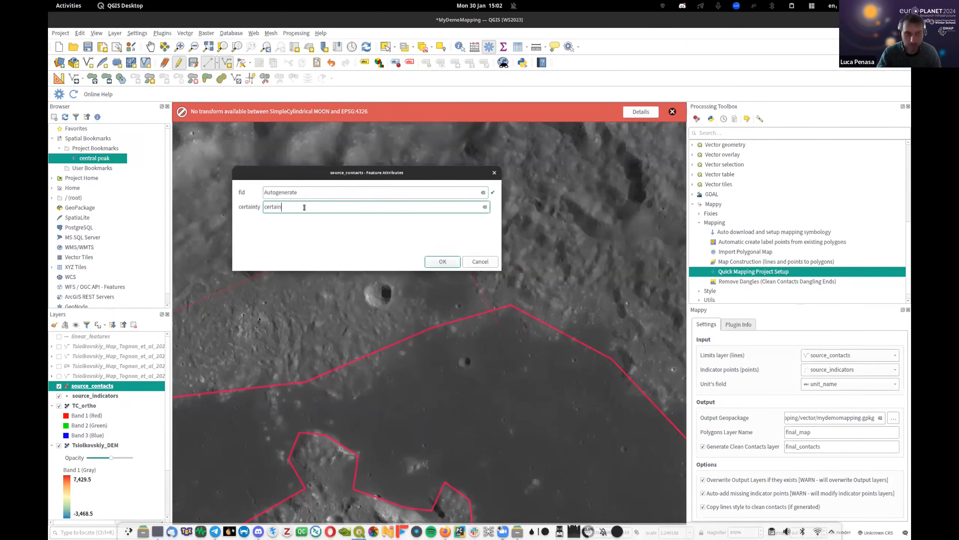
pyautogui.press('Return')
# - Examine the two crossings where the ends of the northern terrain contact overshoot the crater-floor contact
pyautogui.scroll(3, 497, 314)
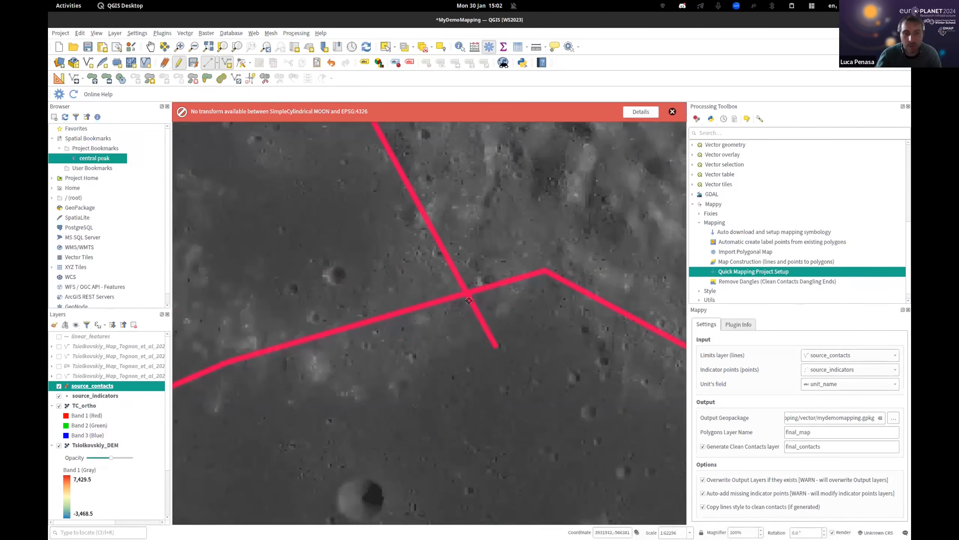
pyautogui.scroll(2, 464, 292)
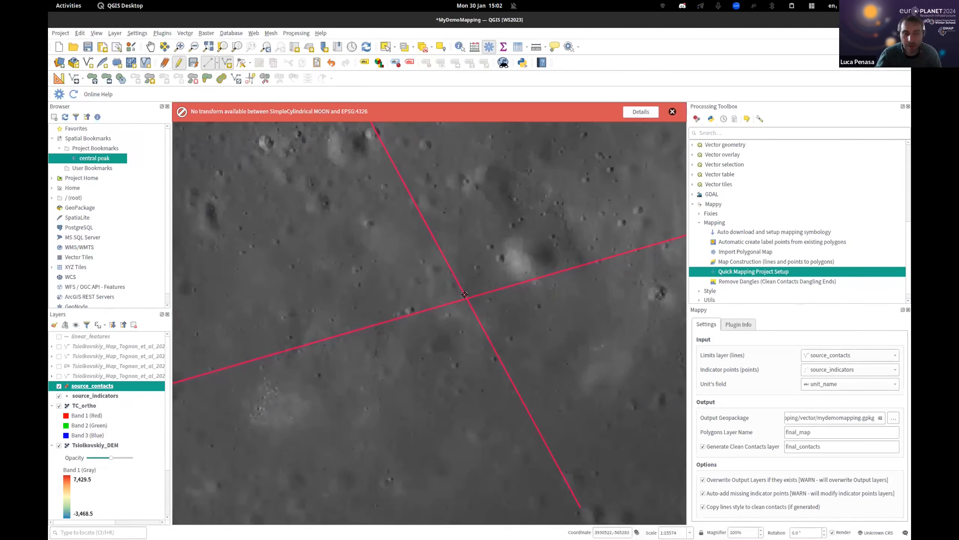
pyautogui.scroll(-1, 465, 294)
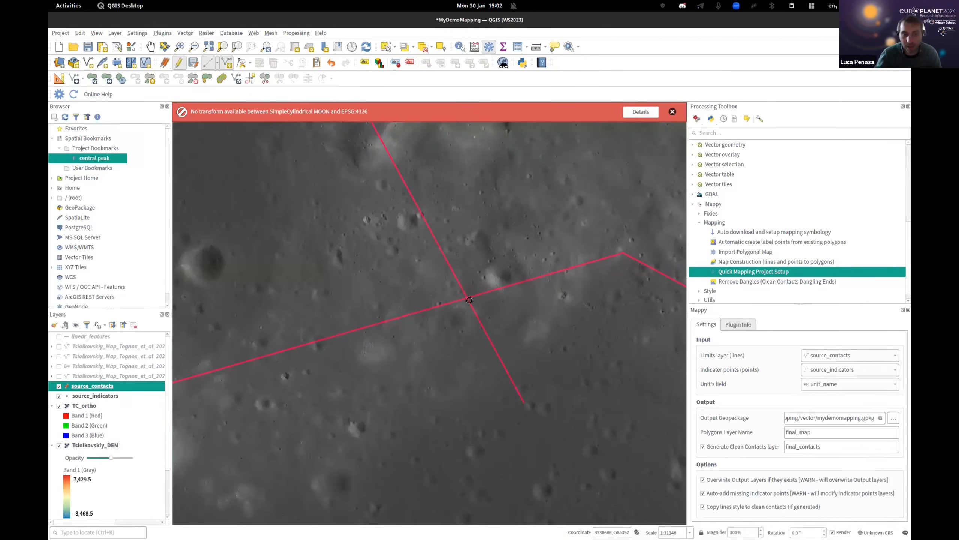
pyautogui.scroll(-1, 469, 300)
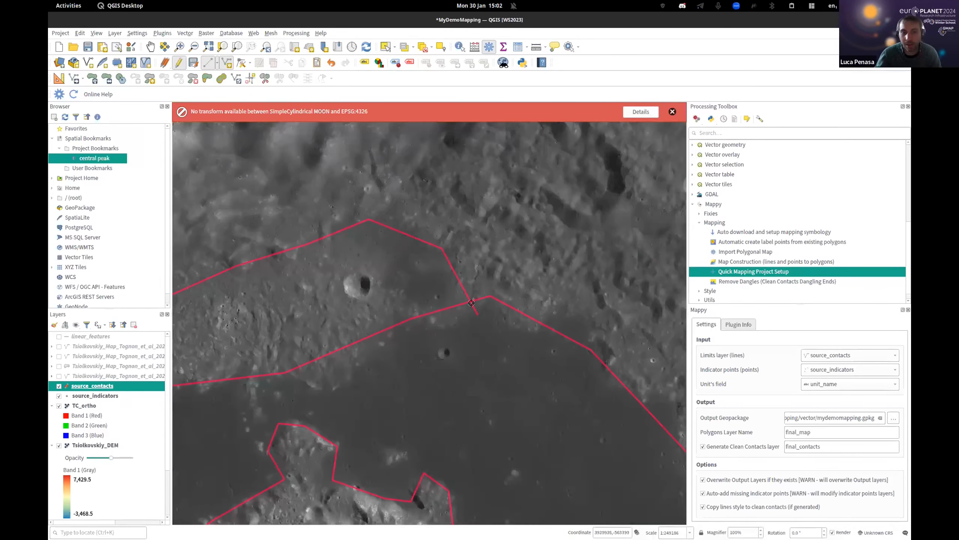
pyautogui.moveTo(471, 304); pyautogui.dragTo(586, 279)
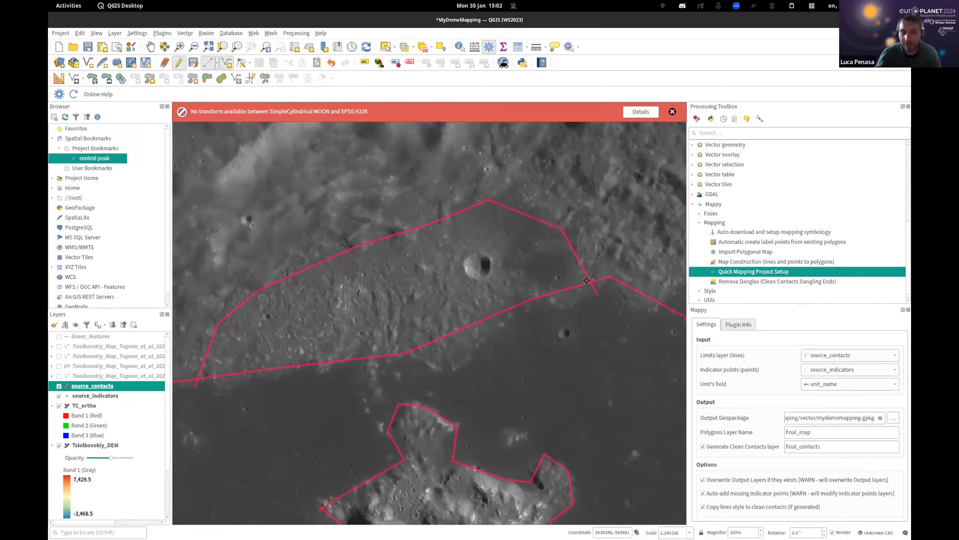
pyautogui.moveTo(473, 379); pyautogui.dragTo(502, 367)
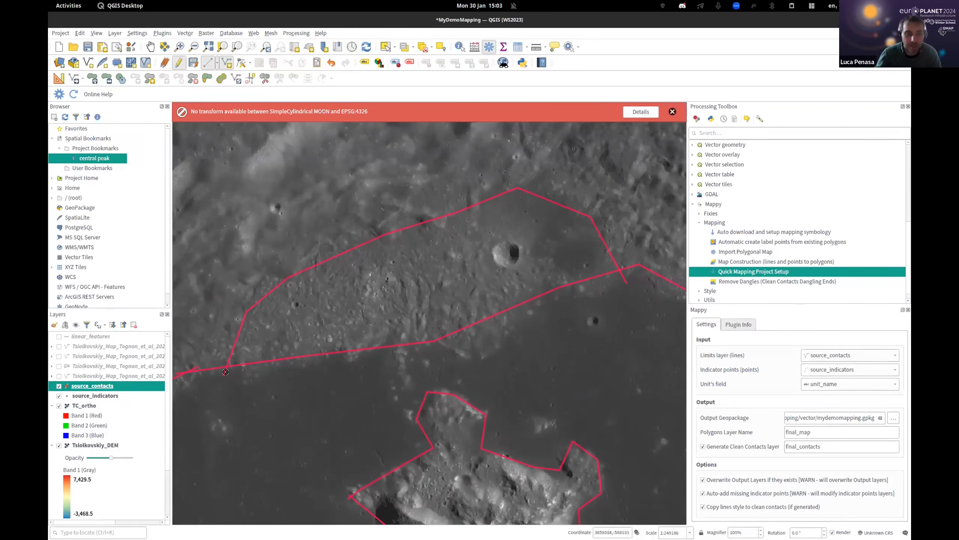
pyautogui.scroll(3, 220, 368)
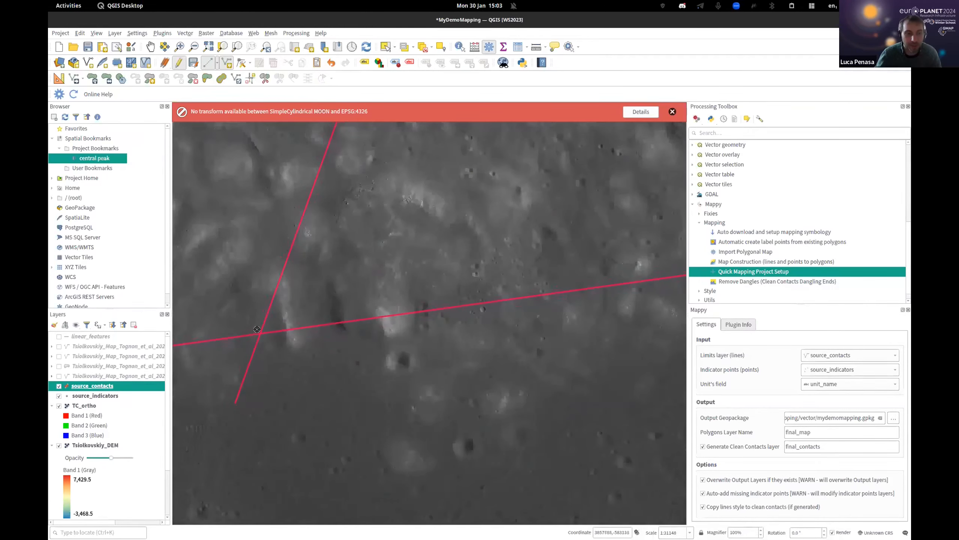
pyautogui.scroll(-2, 259, 329)
pyautogui.scroll(-1, 623, 271)
pyautogui.moveTo(624, 272); pyautogui.dragTo(369, 299)
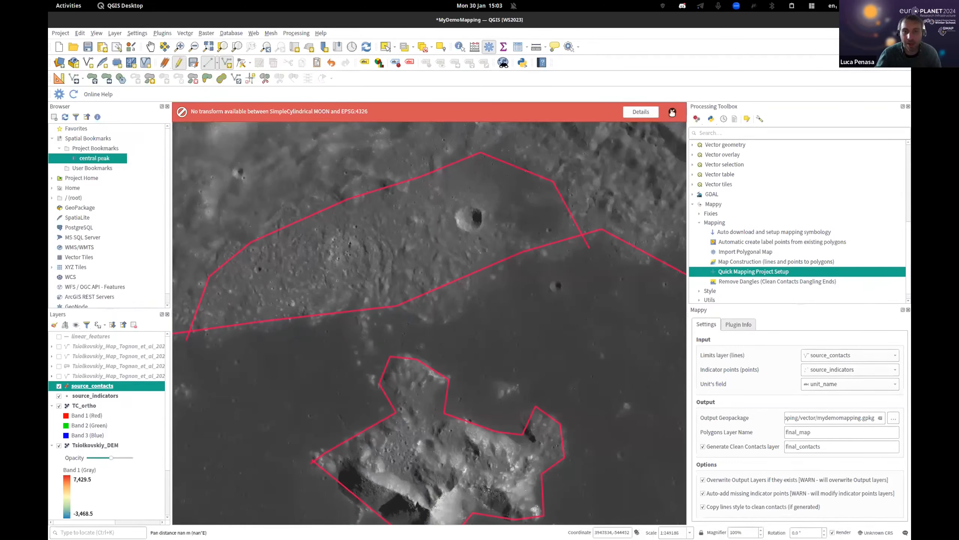
# - Dismiss the transform warning and examine the digitized contacts and surrounding walls across the whole crater
pyautogui.click(672, 112)
pyautogui.scroll(-1, 517, 241)
pyautogui.moveTo(434, 217); pyautogui.dragTo(400, 224)
pyautogui.scroll(-1, 389, 214)
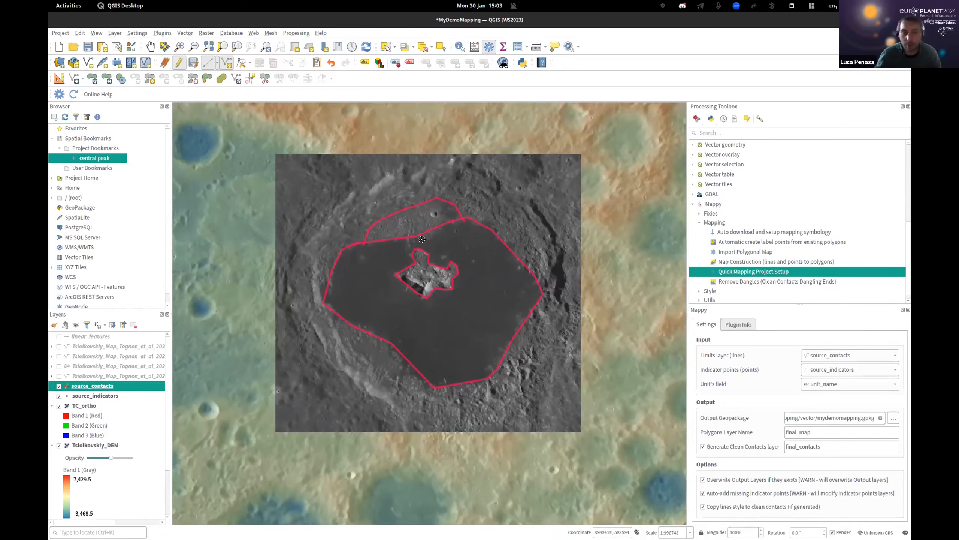
pyautogui.moveTo(422, 240); pyautogui.dragTo(422, 250)
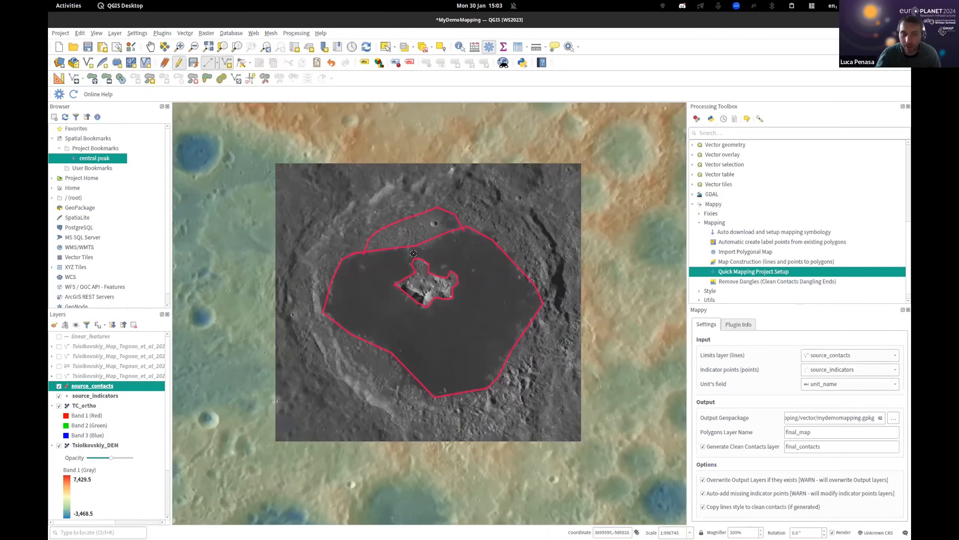
pyautogui.moveTo(415, 231); pyautogui.dragTo(419, 237)
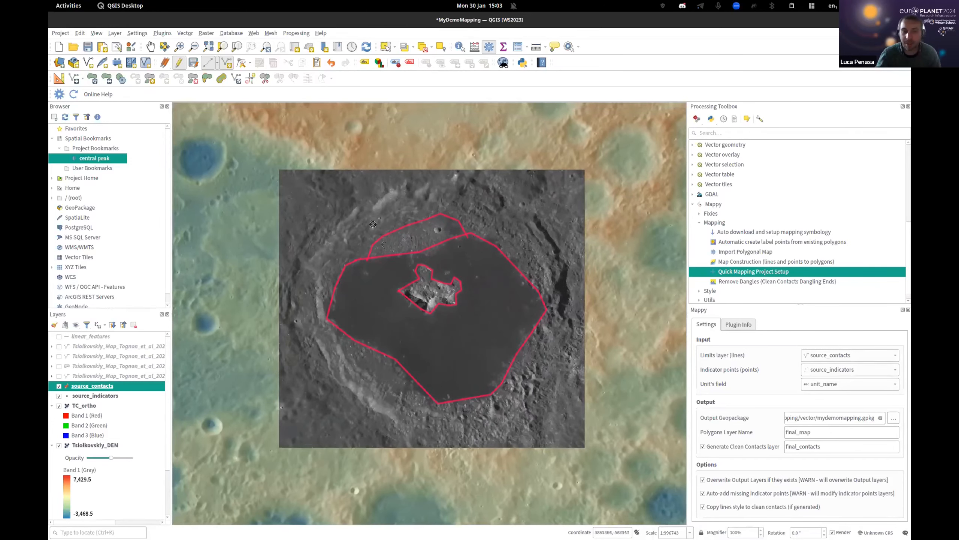
pyautogui.moveTo(408, 233); pyautogui.dragTo(399, 224)
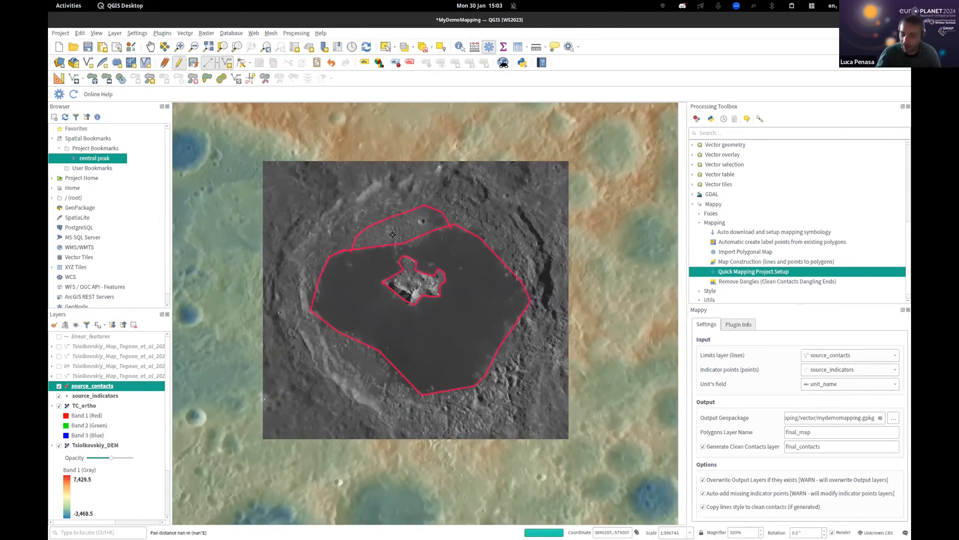
pyautogui.moveTo(401, 221); pyautogui.dragTo(417, 265)
pyautogui.scroll(2, 487, 264)
pyautogui.scroll(-2, 487, 264)
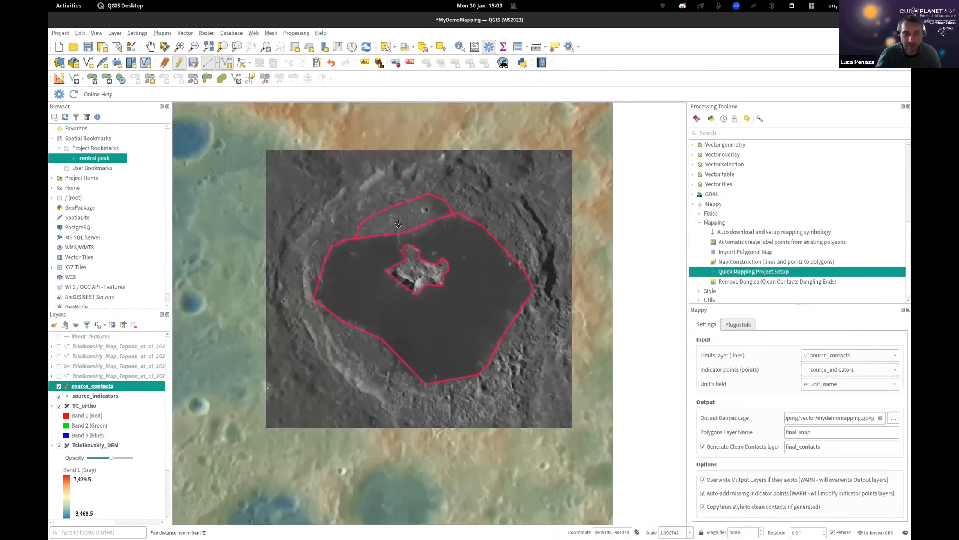
pyautogui.scroll(2, 398, 224)
pyautogui.scroll(-2, 406, 230)
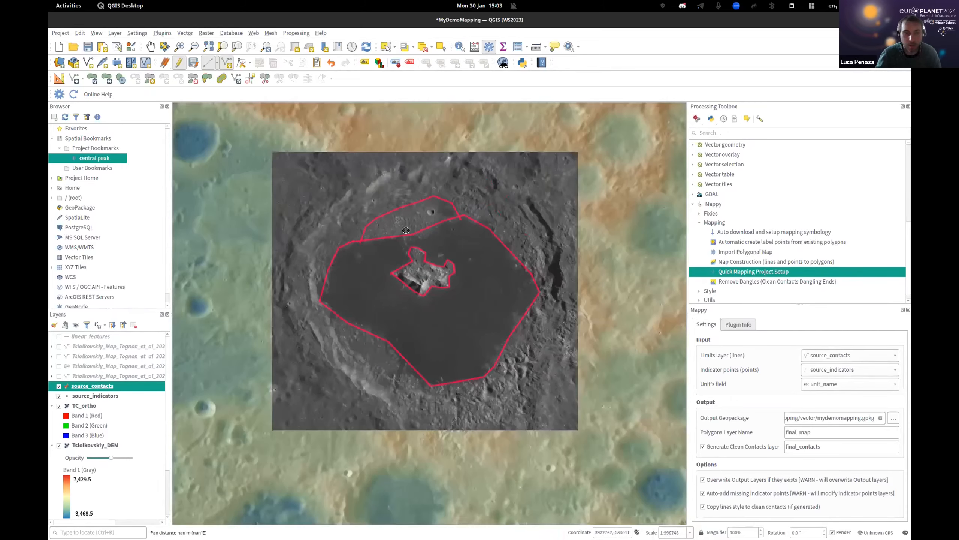
# - Digitize a contact line in source_contacts around the crater's outer rim, enclosing the floor and northern terrain contacts
pyautogui.moveTo(418, 227); pyautogui.dragTo(380, 221)
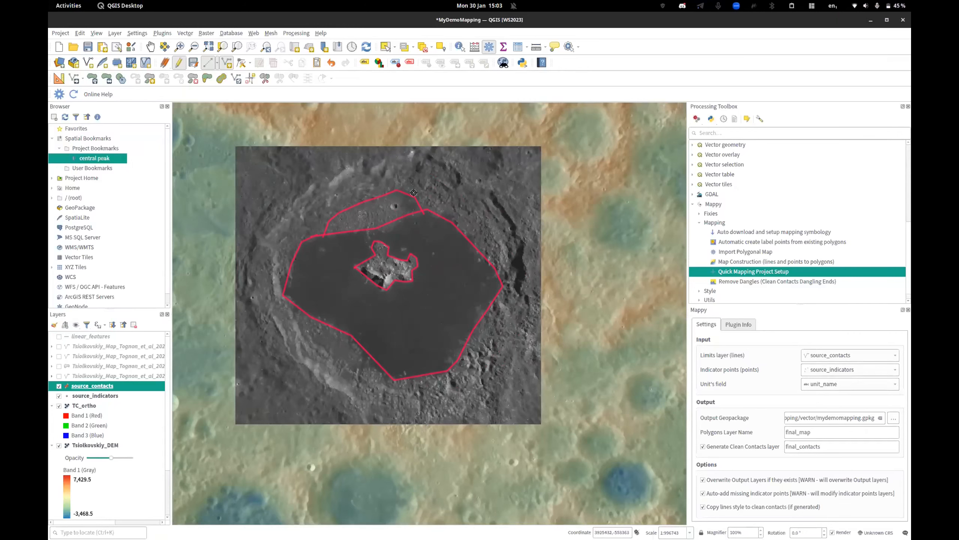
pyautogui.scroll(3, 388, 195)
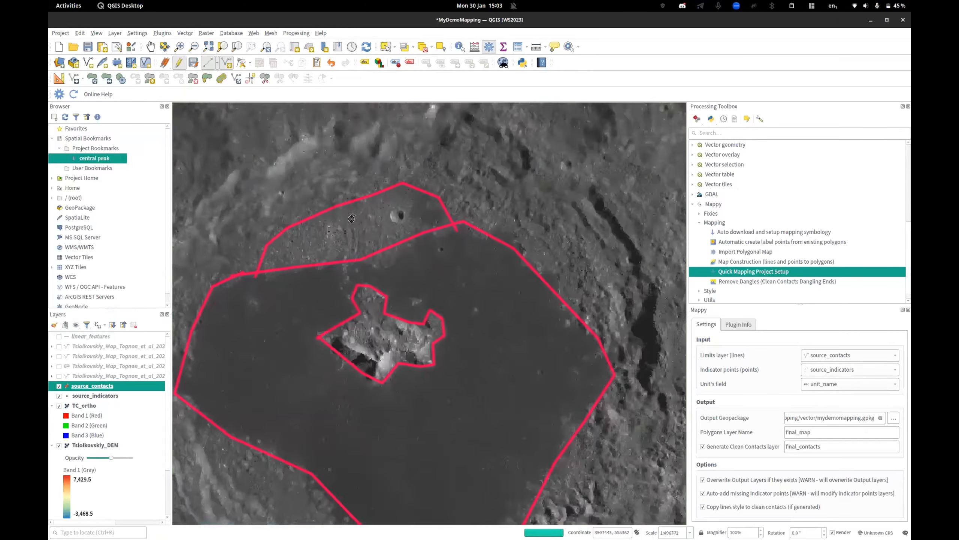
pyautogui.scroll(-3, 384, 212)
pyautogui.moveTo(244, 250); pyautogui.dragTo(277, 236)
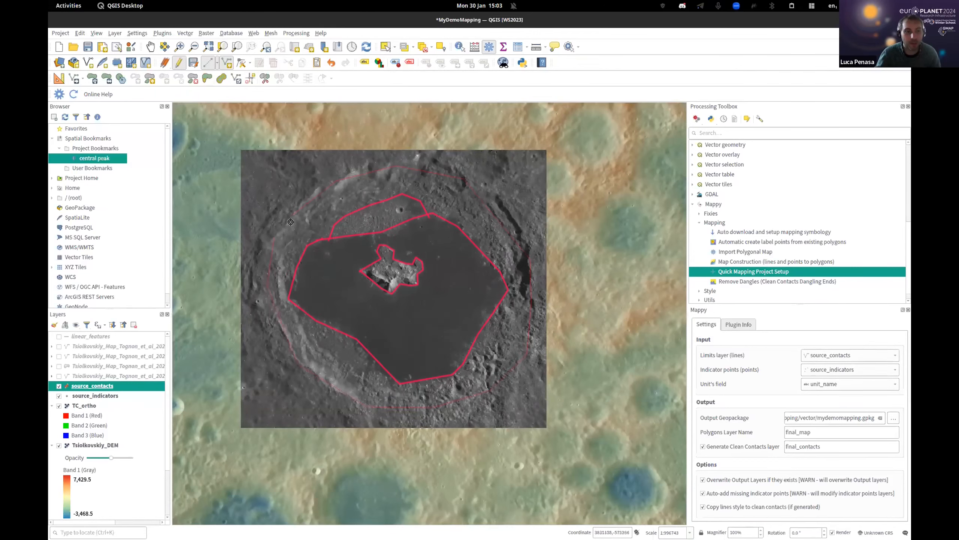
pyautogui.scroll(3, 287, 215)
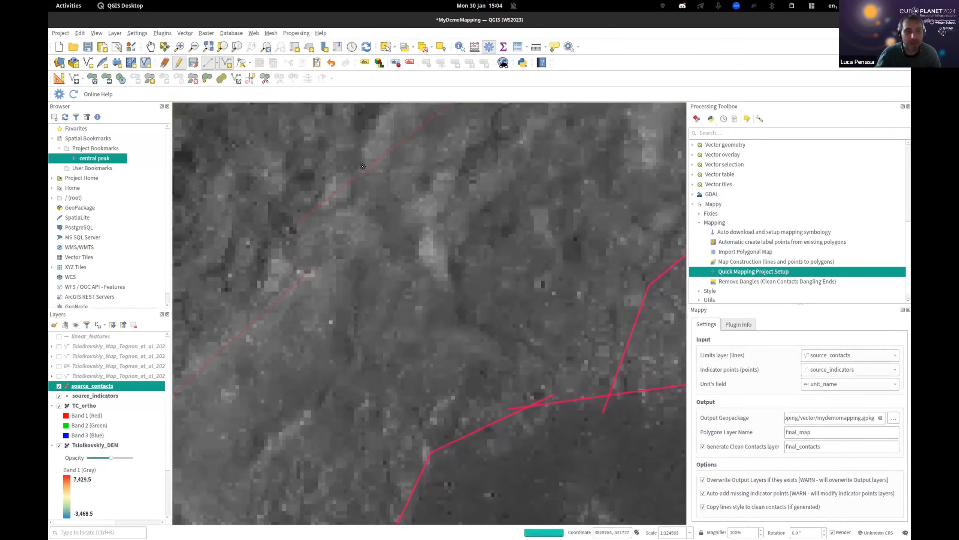
# - Finish the rim contact so its ends cross in the northwest, set its certainty to "certain" and accept the feature
pyautogui.rightClick(385, 132)
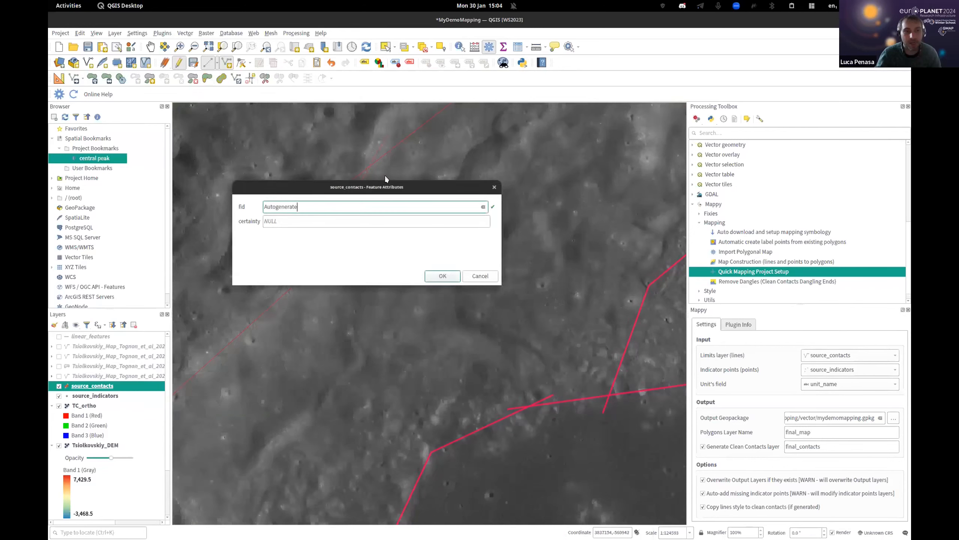
pyautogui.click(273, 221)
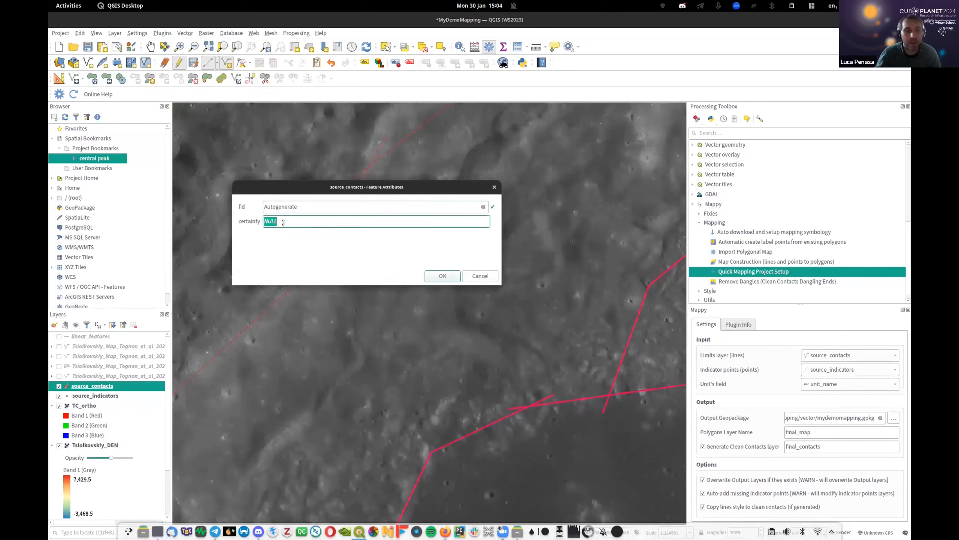
pyautogui.write('certain')
pyautogui.press('Return')
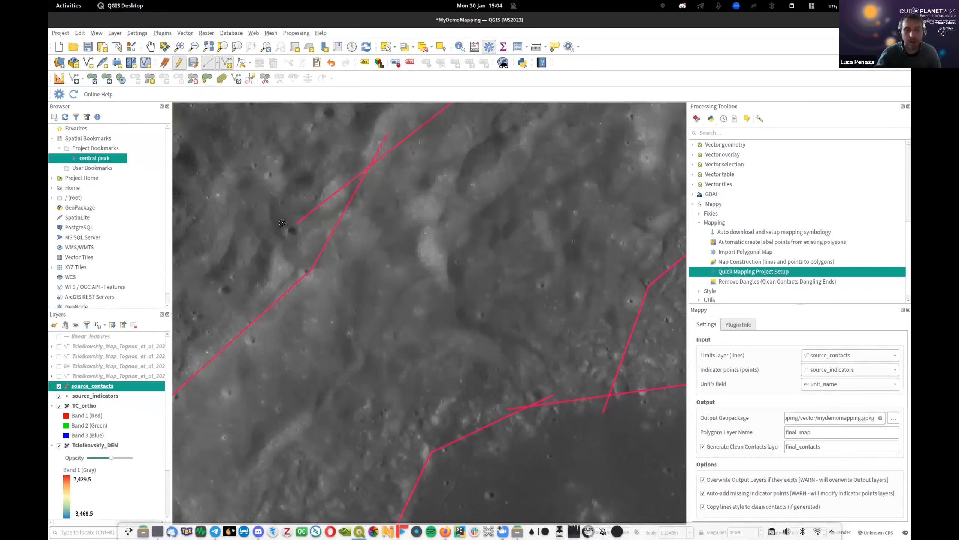
# - Stop editing source_contacts and save the changes to the layer
pyautogui.scroll(-3, 416, 181)
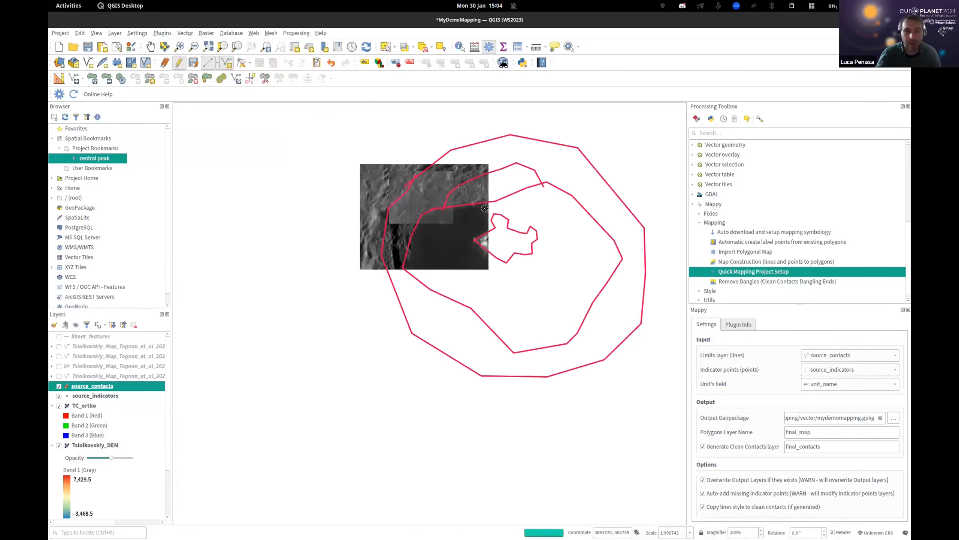
pyautogui.moveTo(485, 208); pyautogui.dragTo(366, 242)
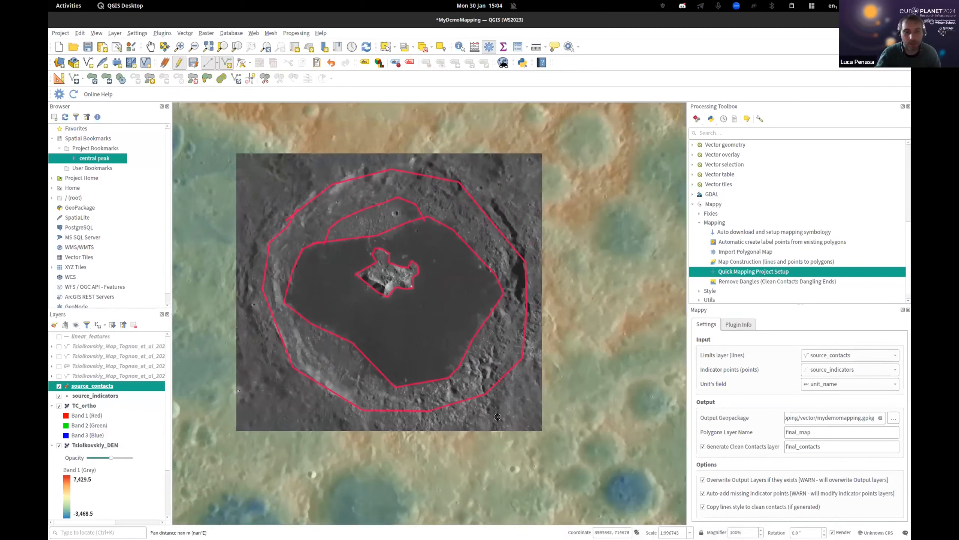
pyautogui.click(178, 63)
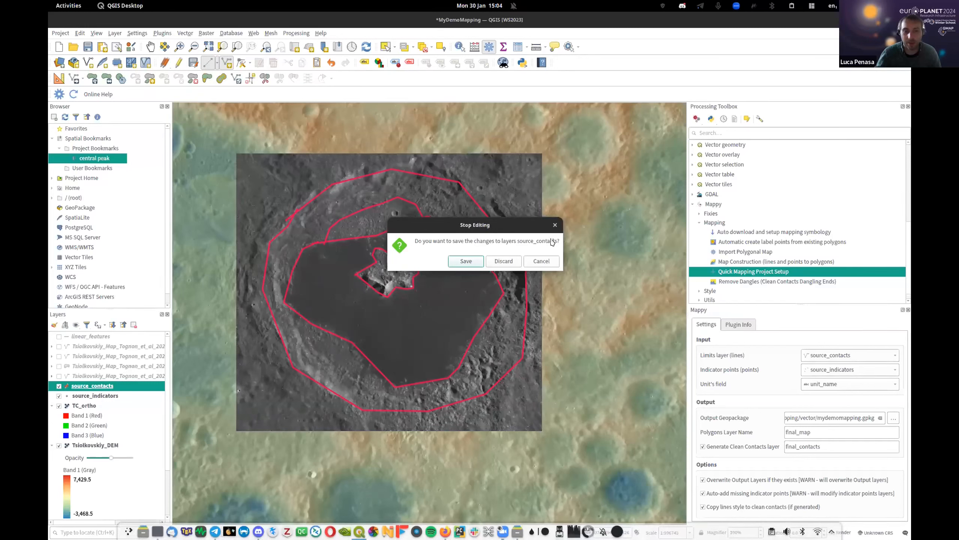
pyautogui.click(461, 260)
pyautogui.moveTo(392, 250); pyautogui.dragTo(417, 251)
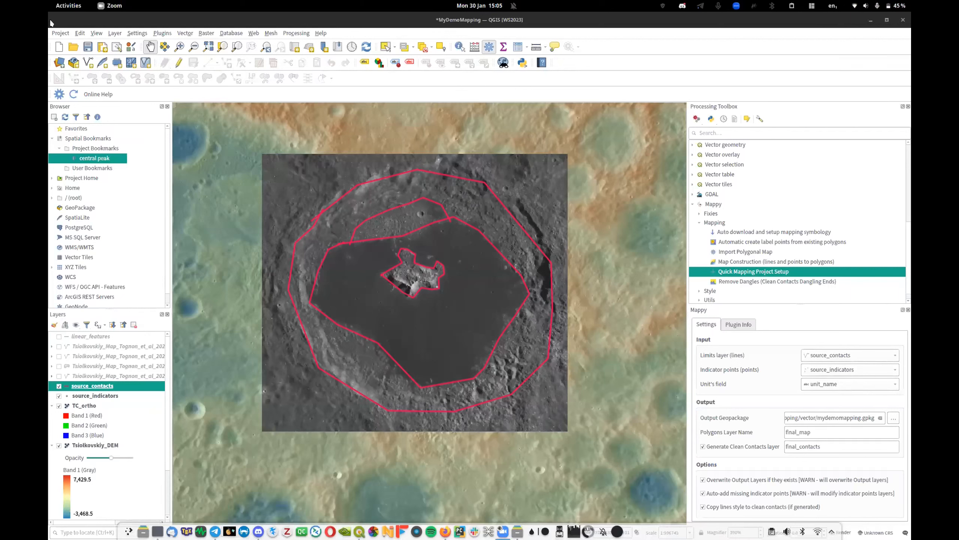
# - Check the general settings in the project properties for a language option, leaving them unchanged
pyautogui.click(60, 33)
pyautogui.moveTo(75, 34)
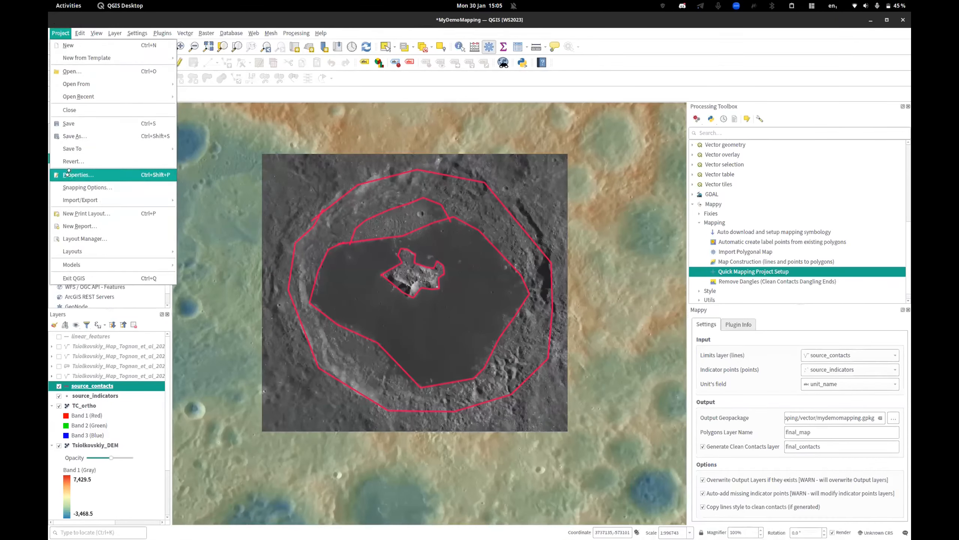
pyautogui.click(68, 174)
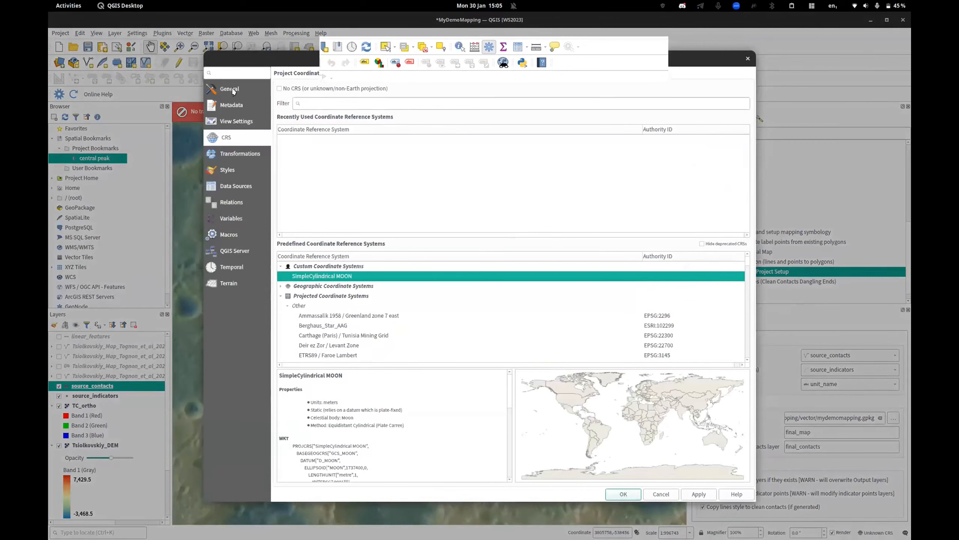
pyautogui.click(231, 88)
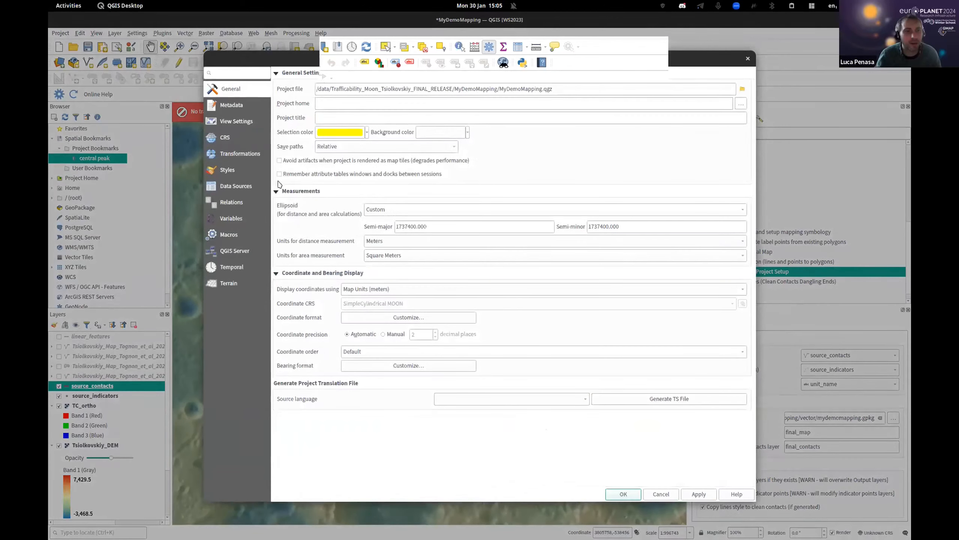
pyautogui.click(748, 58)
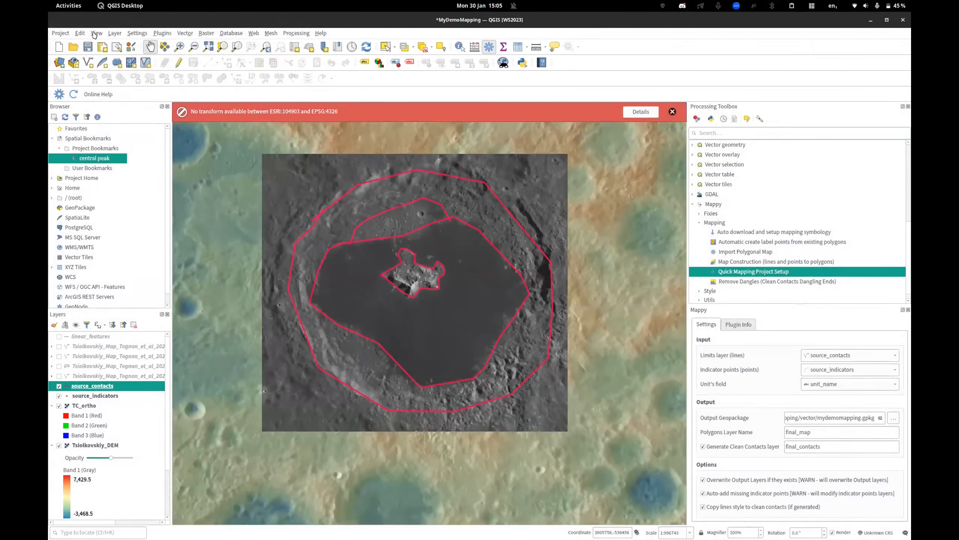
# - Search the application options for "lang", examine the System settings for a language option and close the options without changes
pyautogui.click(80, 33)
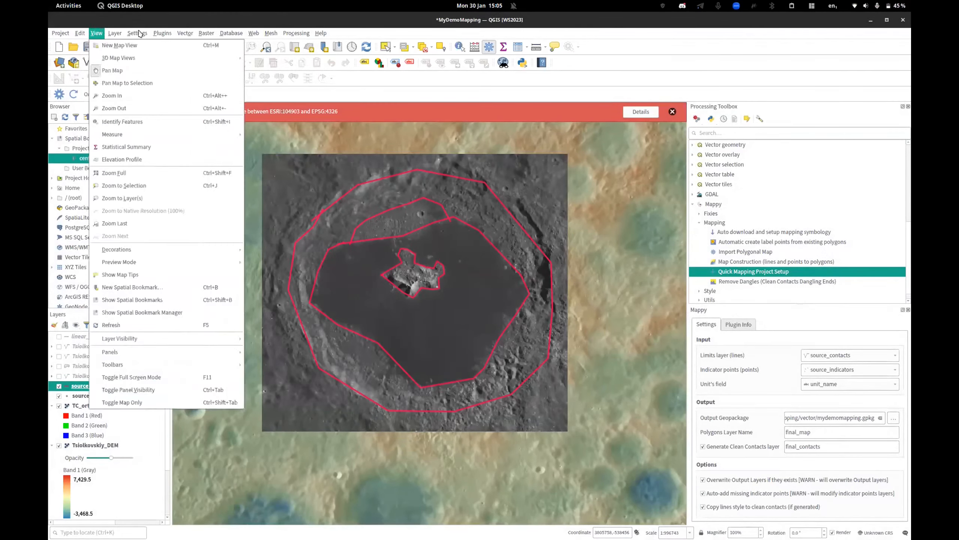
pyautogui.click(148, 111)
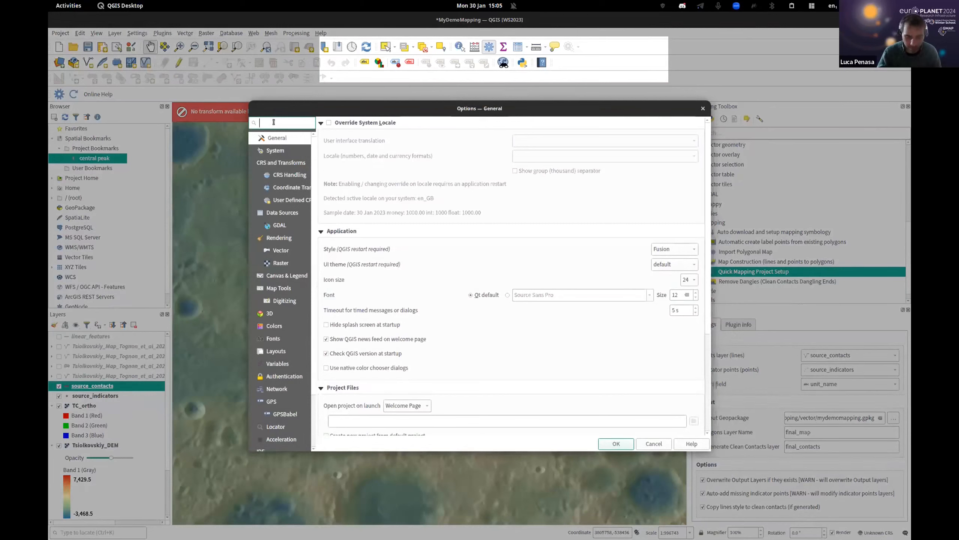
pyautogui.write('lang')
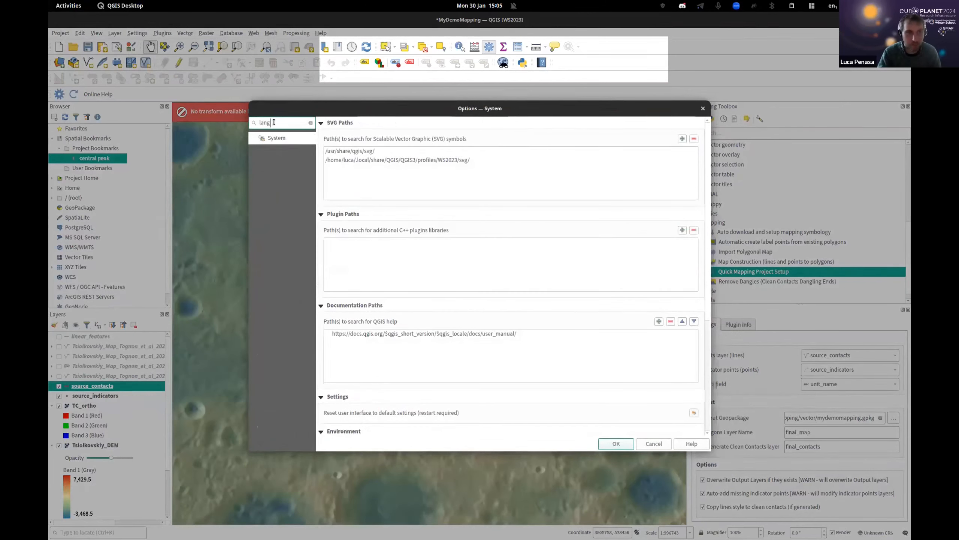
pyautogui.click(301, 142)
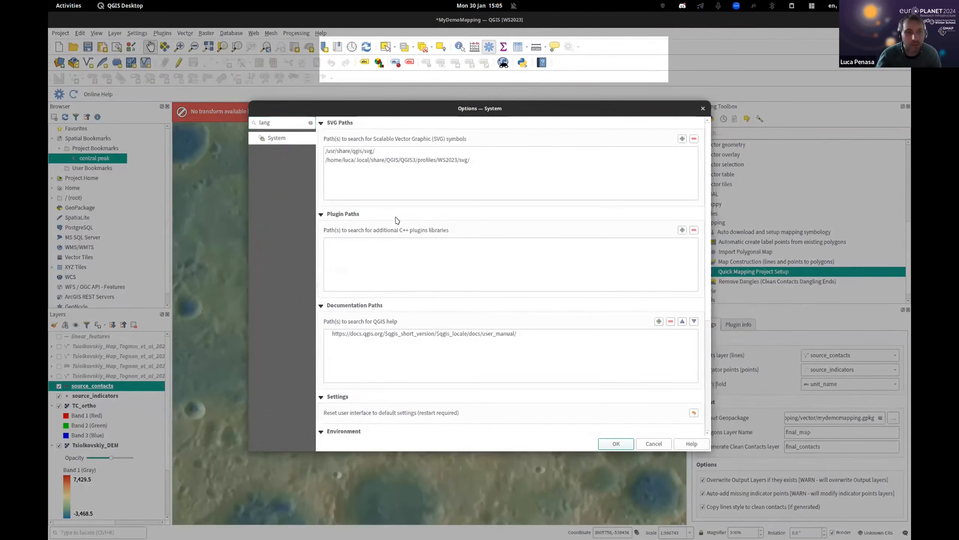
pyautogui.scroll(-3, 385, 244)
pyautogui.scroll(-3, 379, 375)
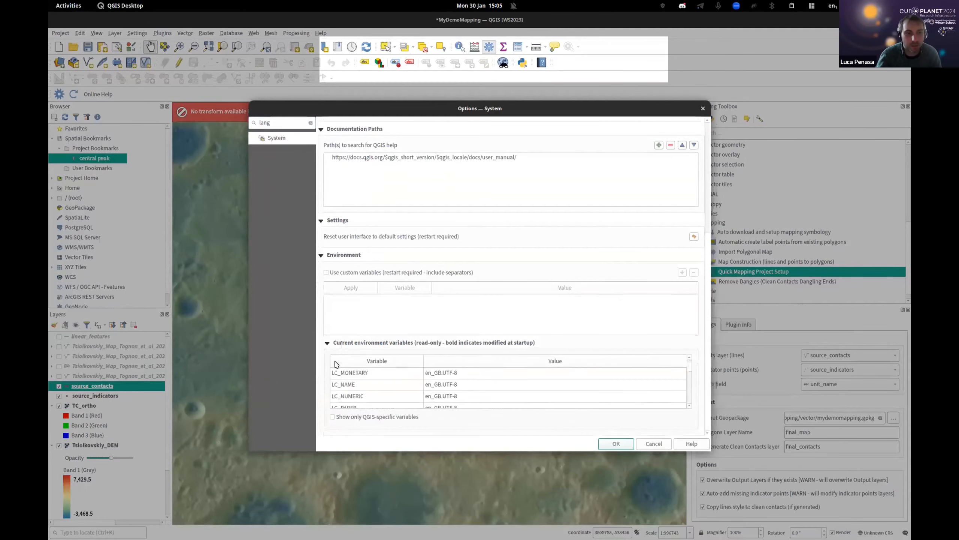
pyautogui.click(310, 122)
pyautogui.click(703, 109)
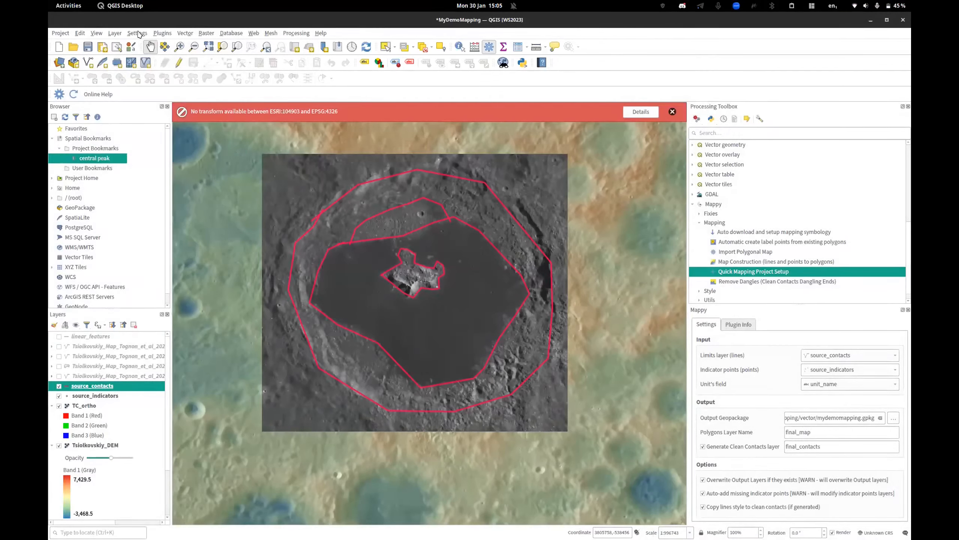
# - Check the available user interface translations under Override System Locale in the general options, cancel without changes and dismiss the transform error message
pyautogui.click(137, 33)
pyautogui.click(141, 113)
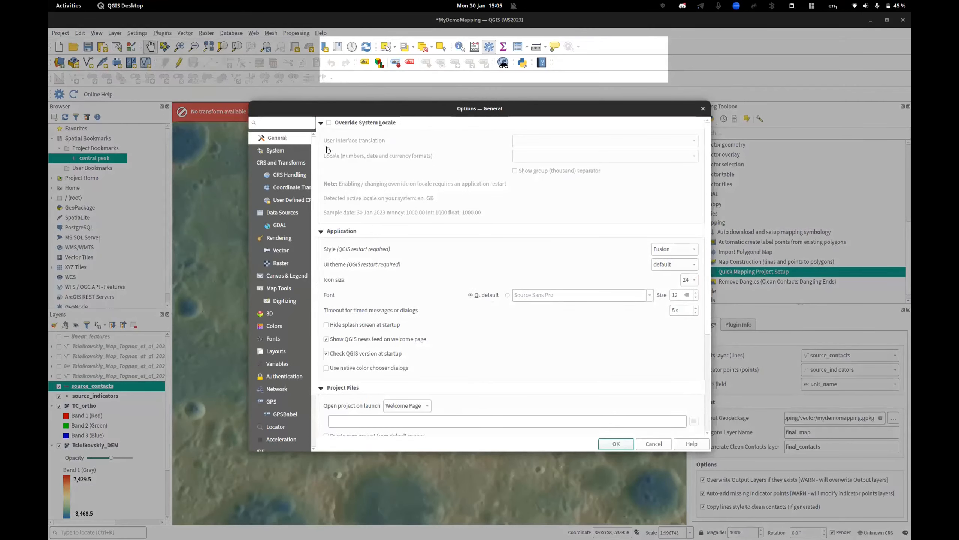
pyautogui.click(328, 124)
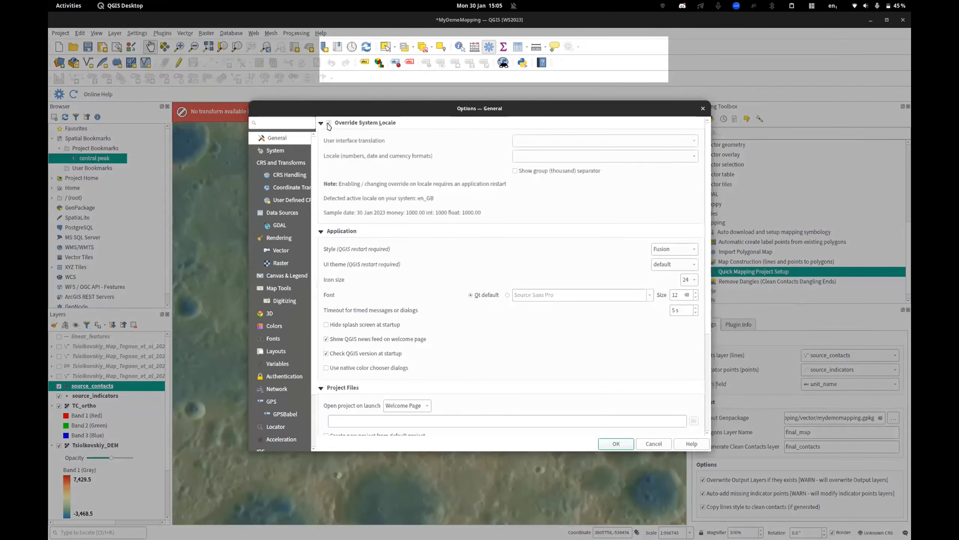
pyautogui.click(592, 143)
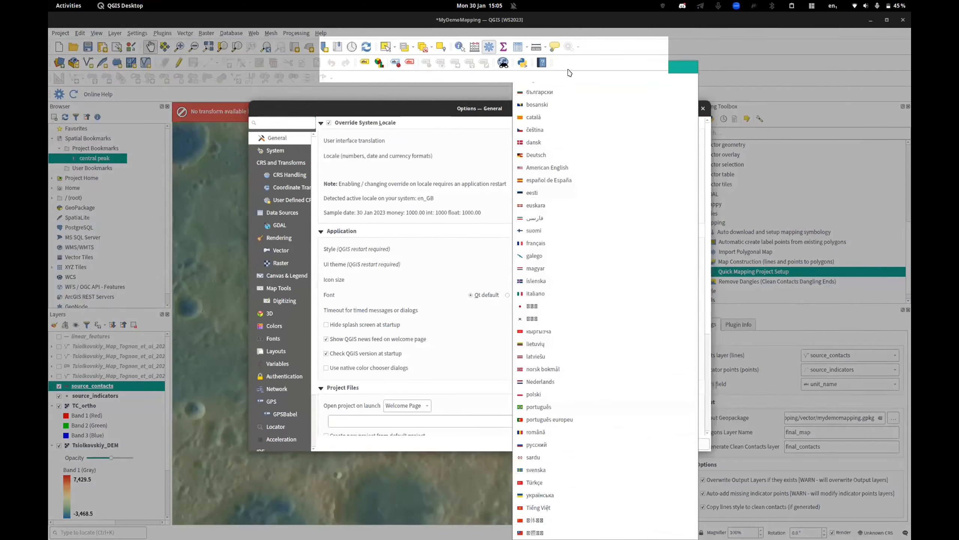
pyautogui.click(361, 125)
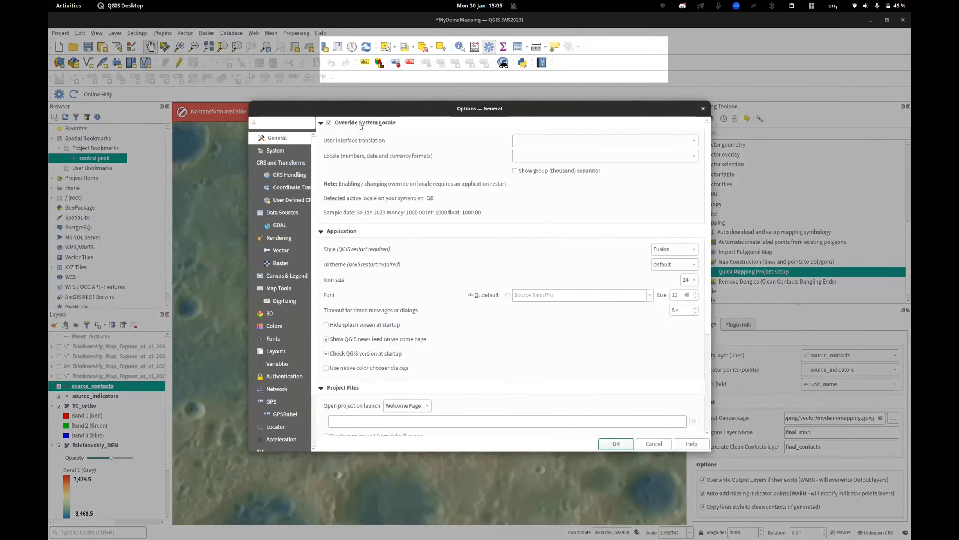
pyautogui.click(330, 124)
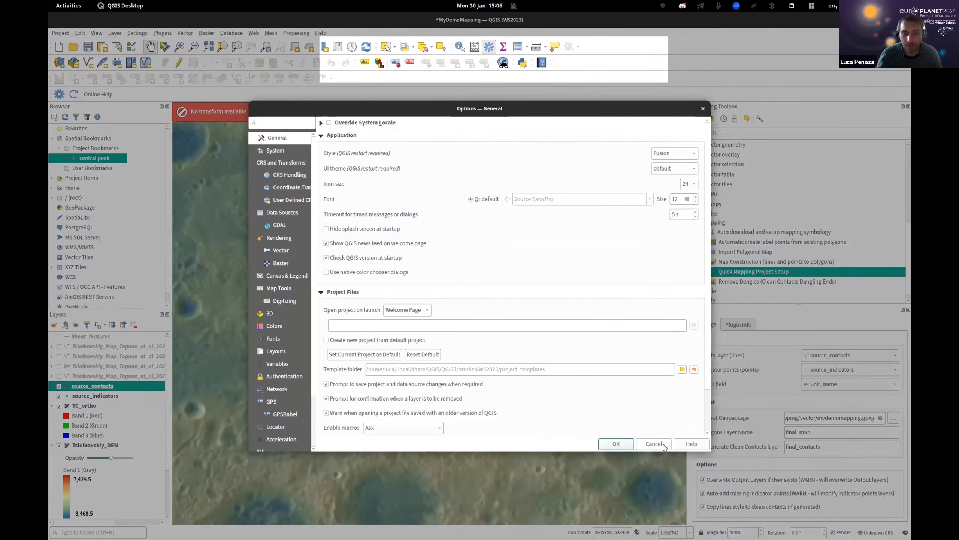
pyautogui.click(652, 448)
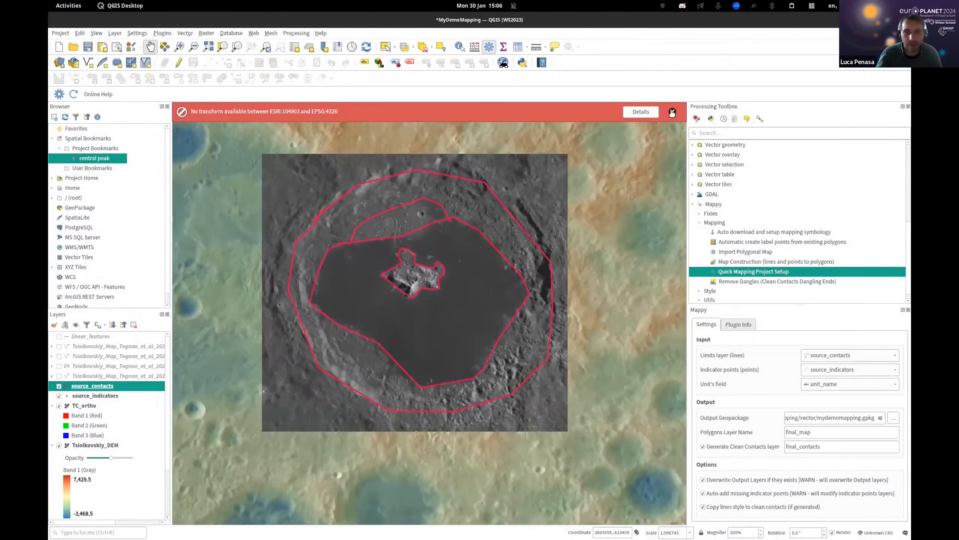
pyautogui.click(672, 113)
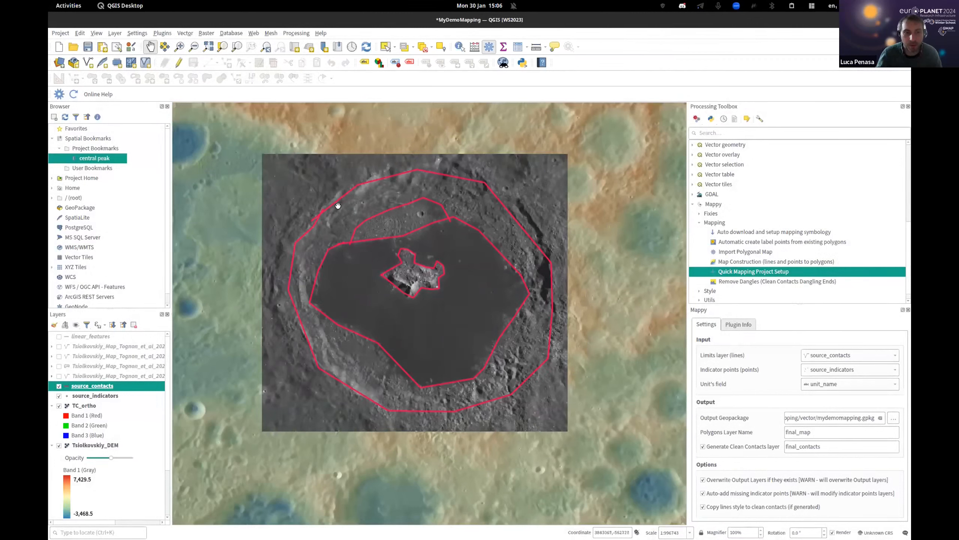
# - Start editing source_contacts and digitize a contact line from the floor contact's western corner southeast through the terrain inside the rim
pyautogui.scroll(1, 371, 394)
pyautogui.moveTo(370, 315); pyautogui.dragTo(441, 342)
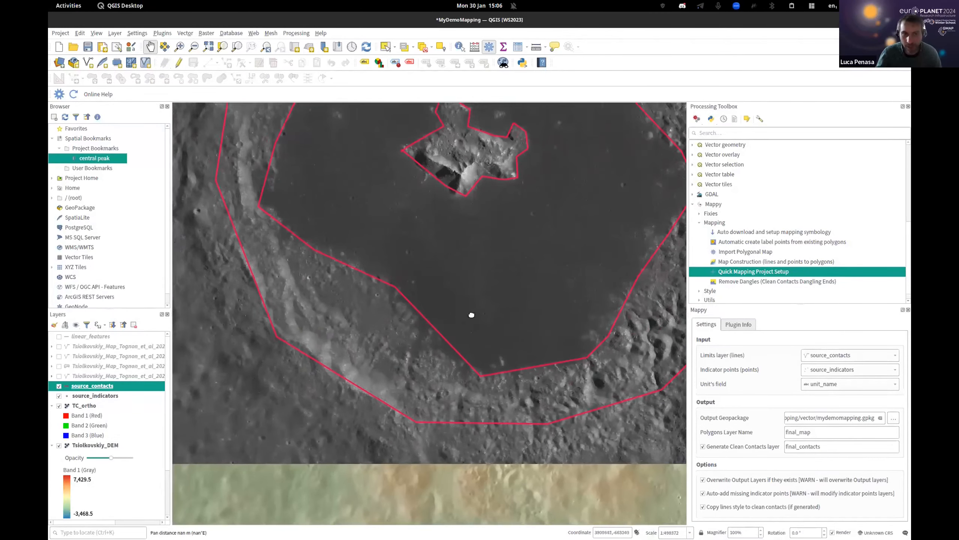
pyautogui.moveTo(348, 318); pyautogui.dragTo(364, 328)
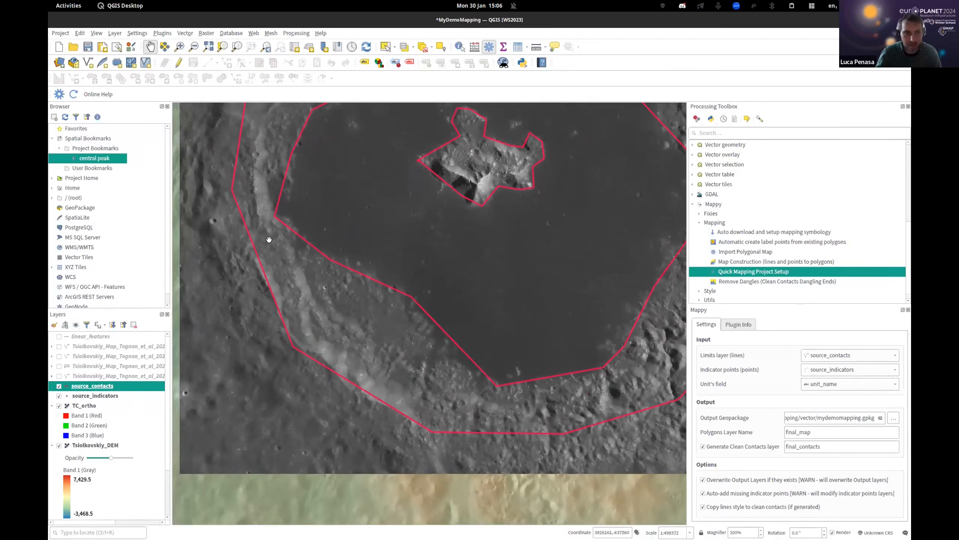
pyautogui.click(179, 65)
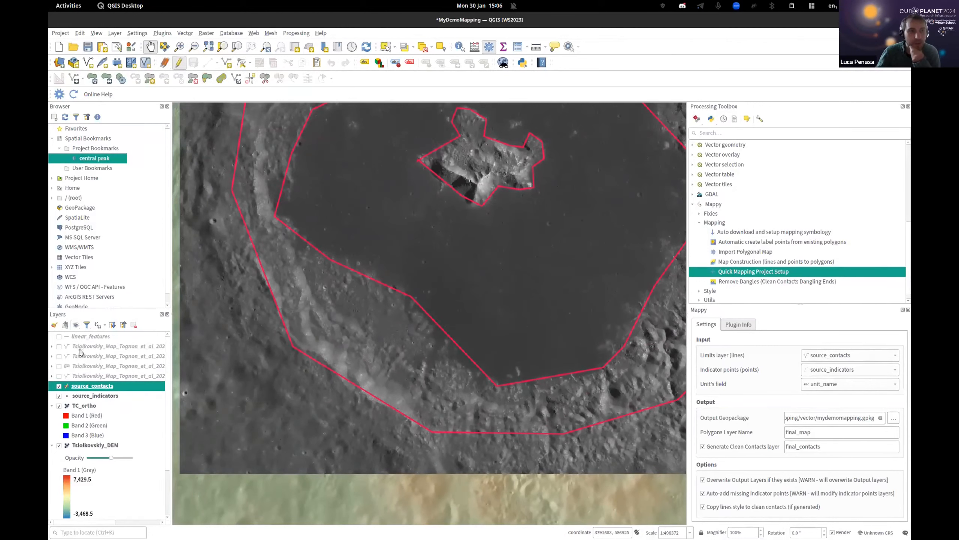
pyautogui.click(208, 62)
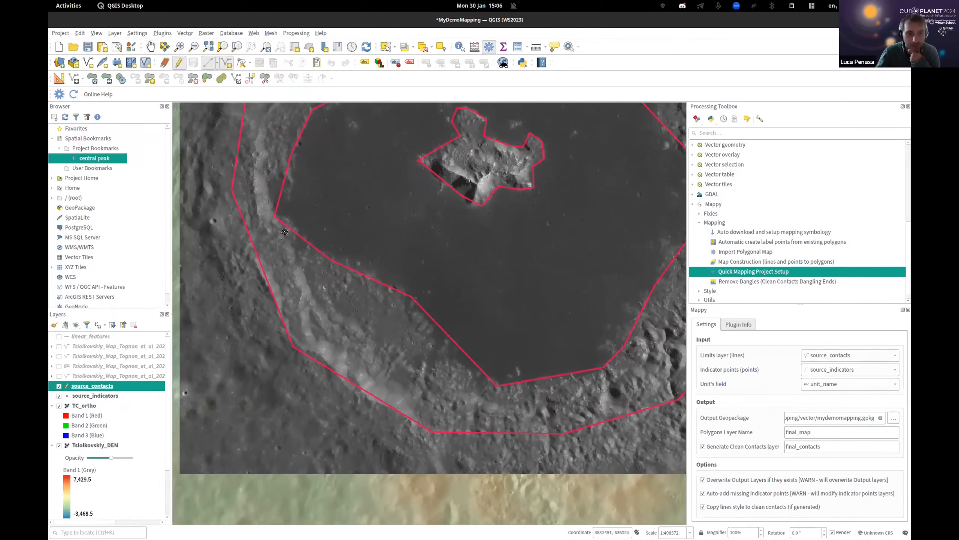
pyautogui.click(297, 259)
pyautogui.click(311, 296)
pyautogui.click(362, 338)
pyautogui.click(424, 374)
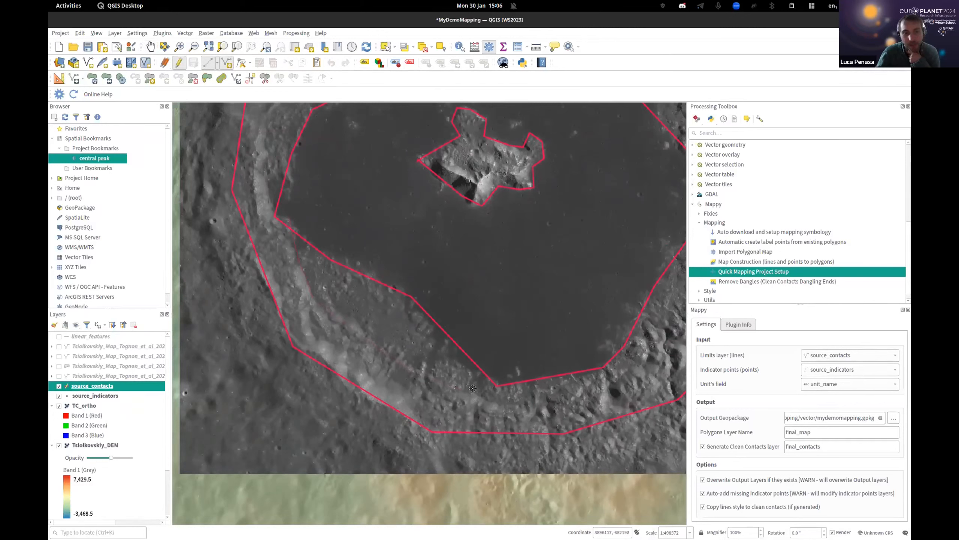
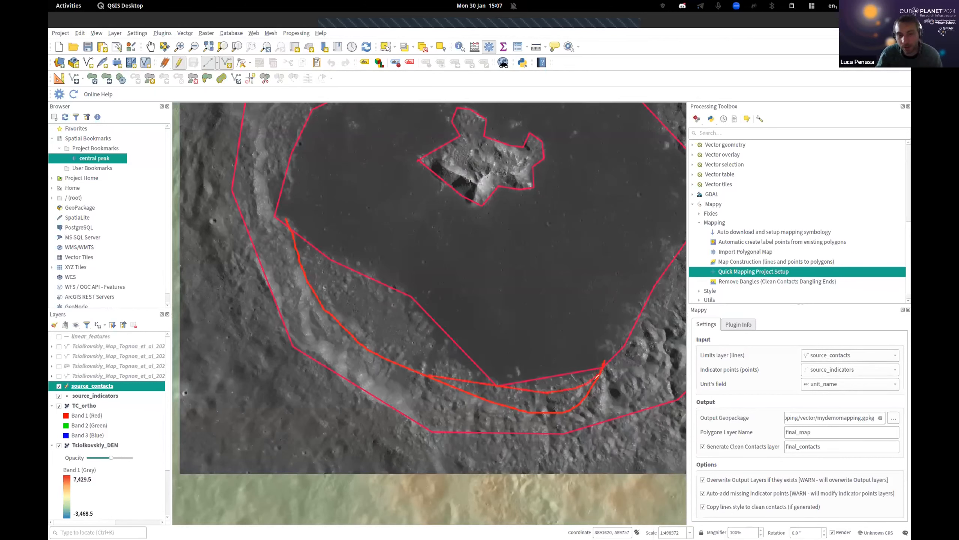
pyautogui.moveTo(426, 406); pyautogui.dragTo(428, 384)
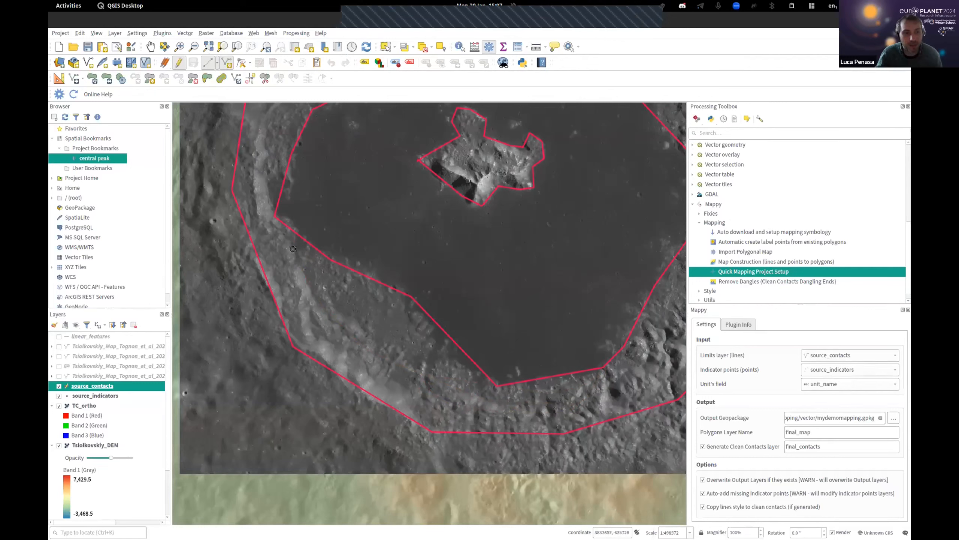
# - Finish the southwestern contact line partway along the terrain, set its certainty to "certain" and accept the feature
pyautogui.rightClick(420, 370)
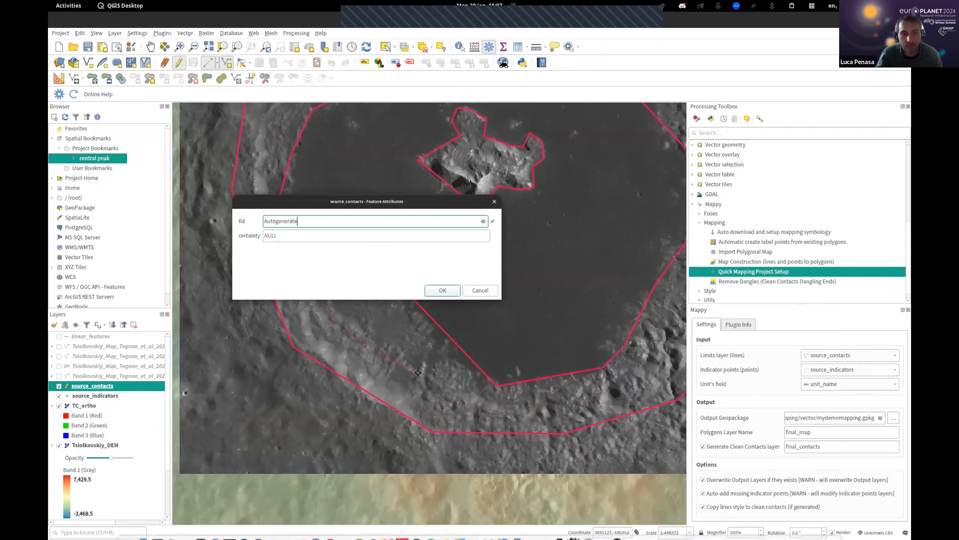
pyautogui.click(295, 236)
pyautogui.write('certain')
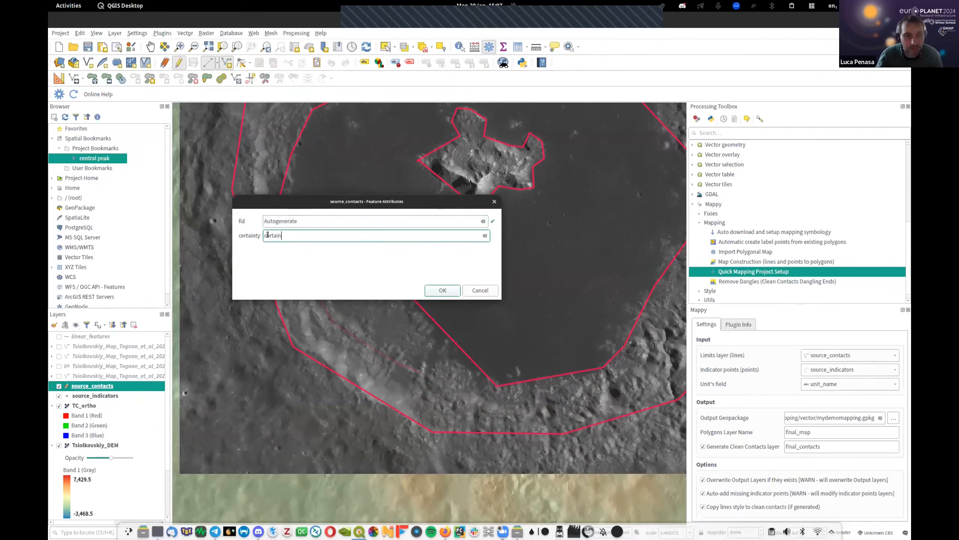
pyautogui.click(444, 289)
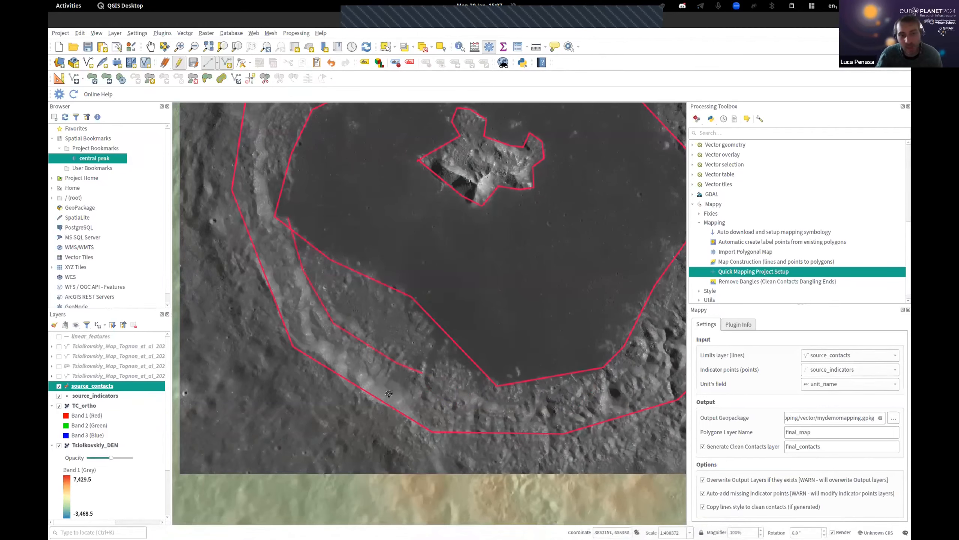
# - Digitize a contact continuing from the southwestern line's end to cross the floor contact in the southeast, with certainty "uncertain"
pyautogui.scroll(4, 427, 375)
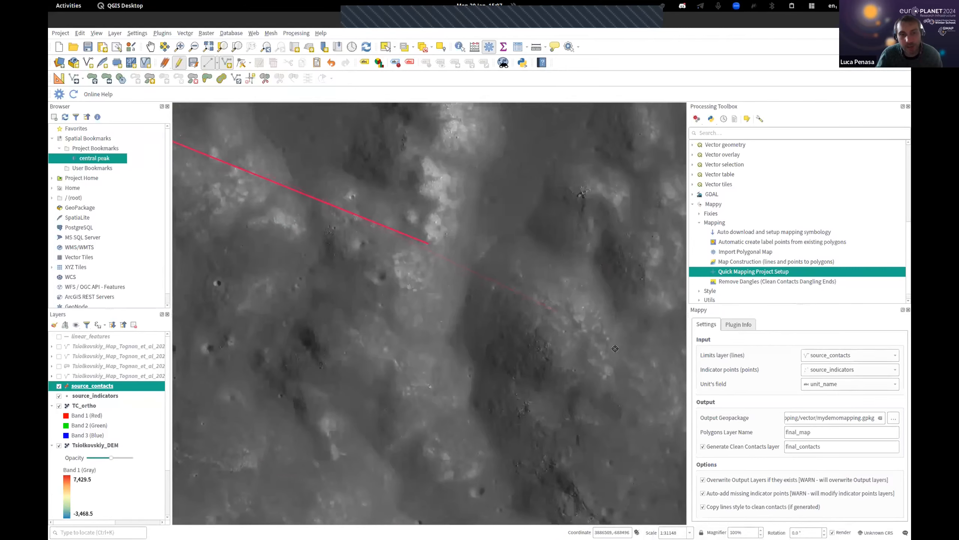
pyautogui.scroll(-4, 615, 348)
pyautogui.click(357, 356)
pyautogui.click(424, 355)
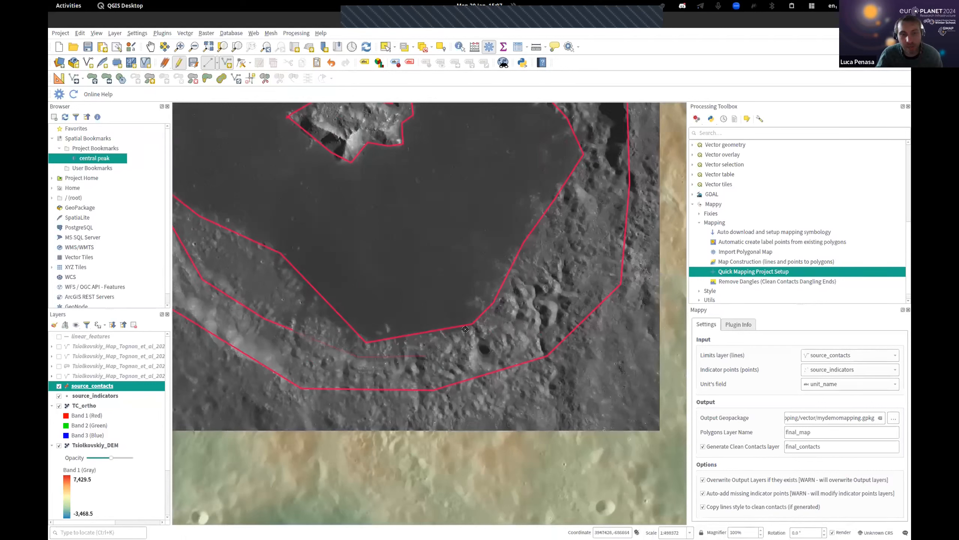
pyautogui.rightClick(469, 312)
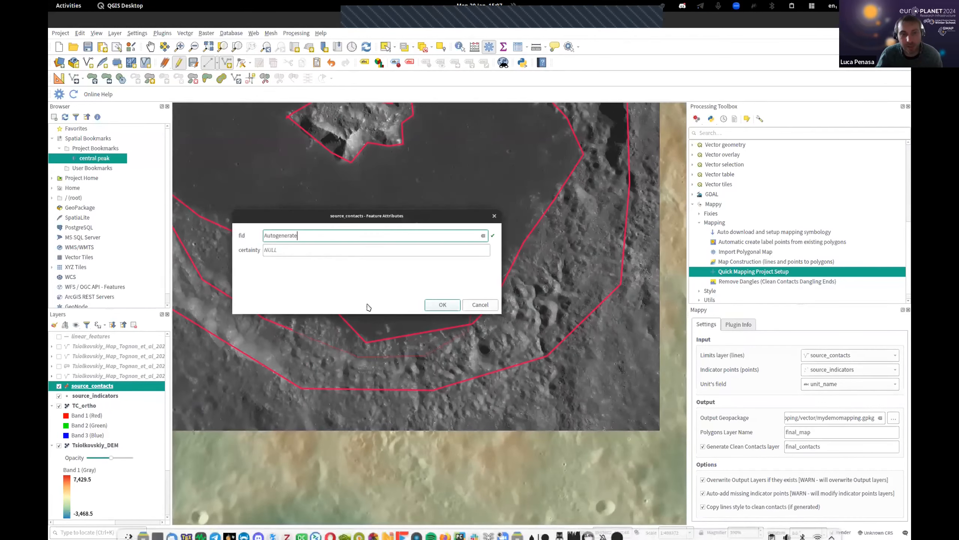
pyautogui.click(292, 250)
pyautogui.write('uncertain')
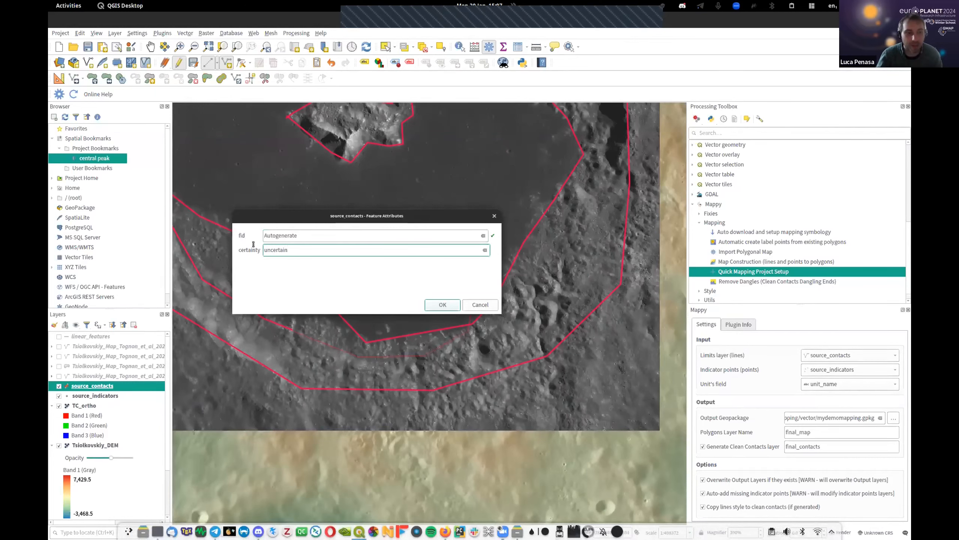
pyautogui.click(435, 304)
# - Save the new contacts in source_contacts and stop editing the layer
pyautogui.scroll(-2, 442, 201)
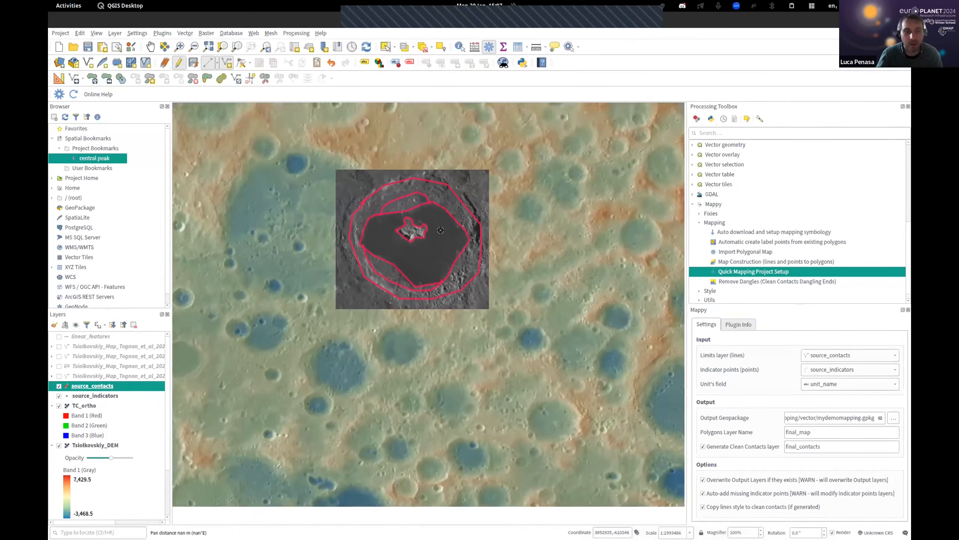
pyautogui.scroll(1, 434, 219)
pyautogui.moveTo(404, 210); pyautogui.dragTo(412, 259)
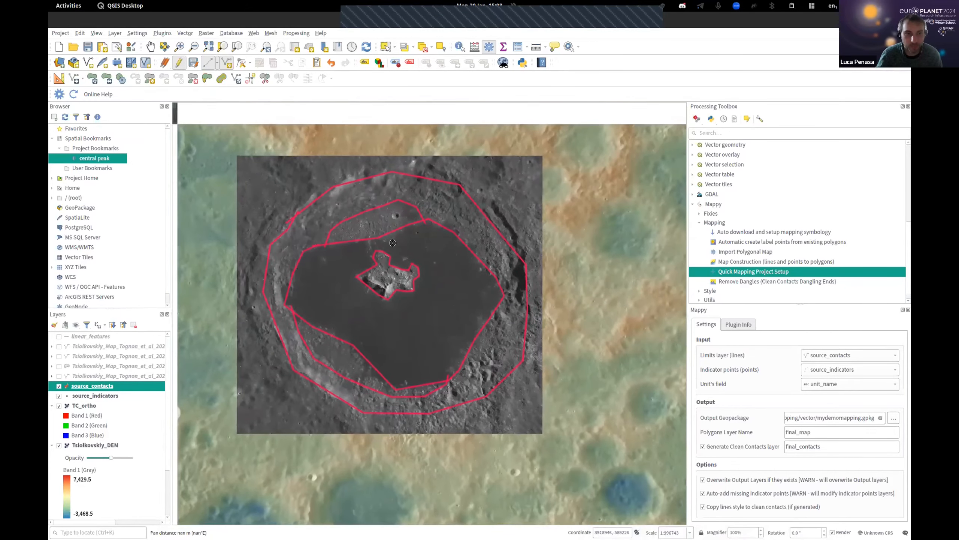
pyautogui.click(193, 61)
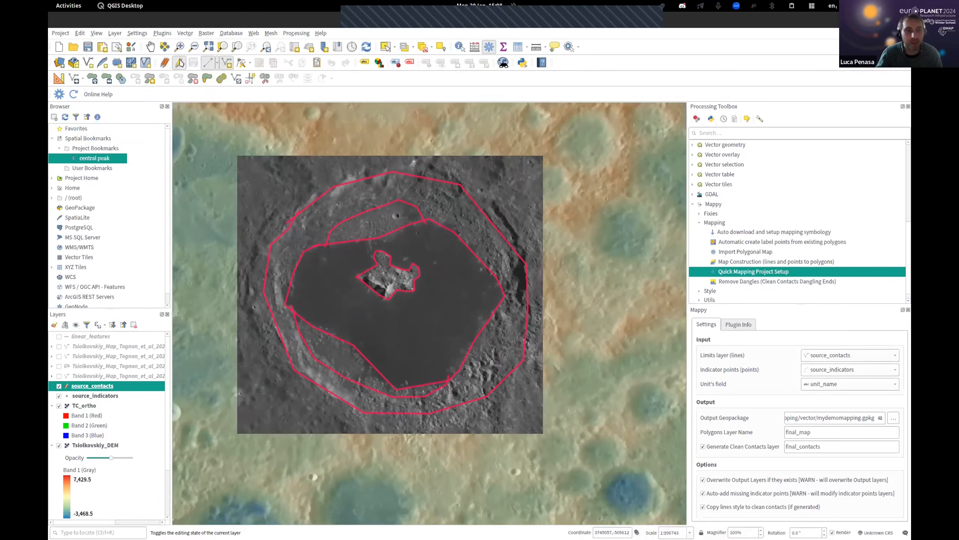
pyautogui.click(180, 63)
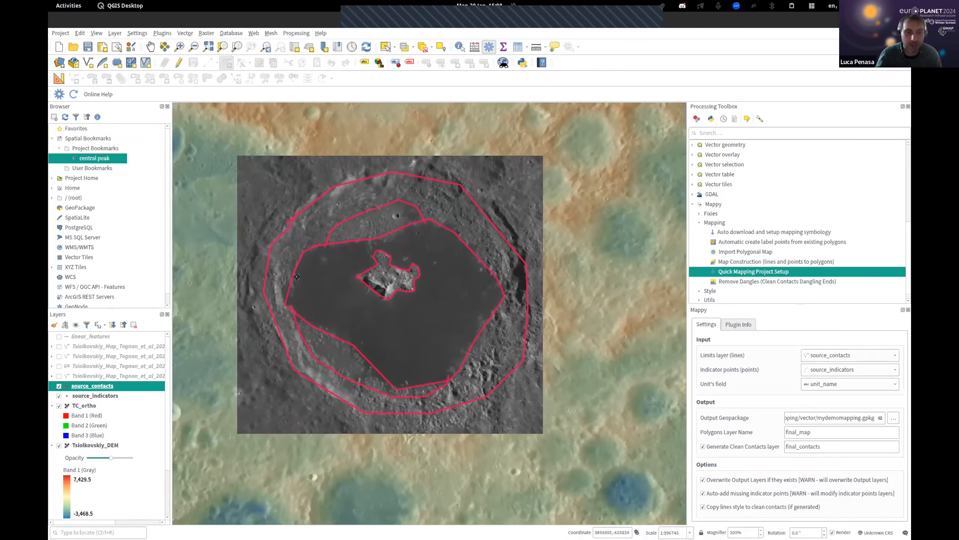
# - Open the source_contacts attribute table, move it clear of the crater and select the record with fid 1 to locate its line
pyautogui.rightClick(105, 386)
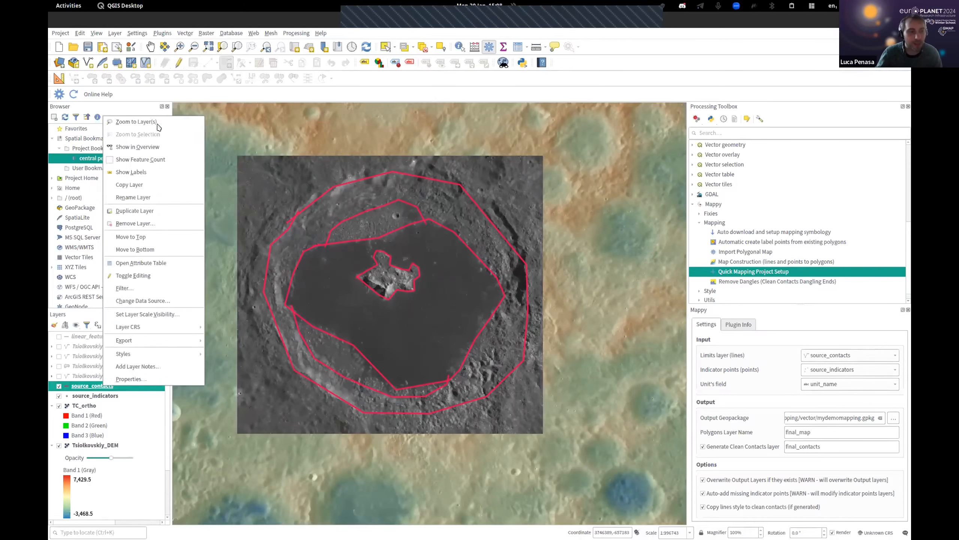
pyautogui.click(144, 263)
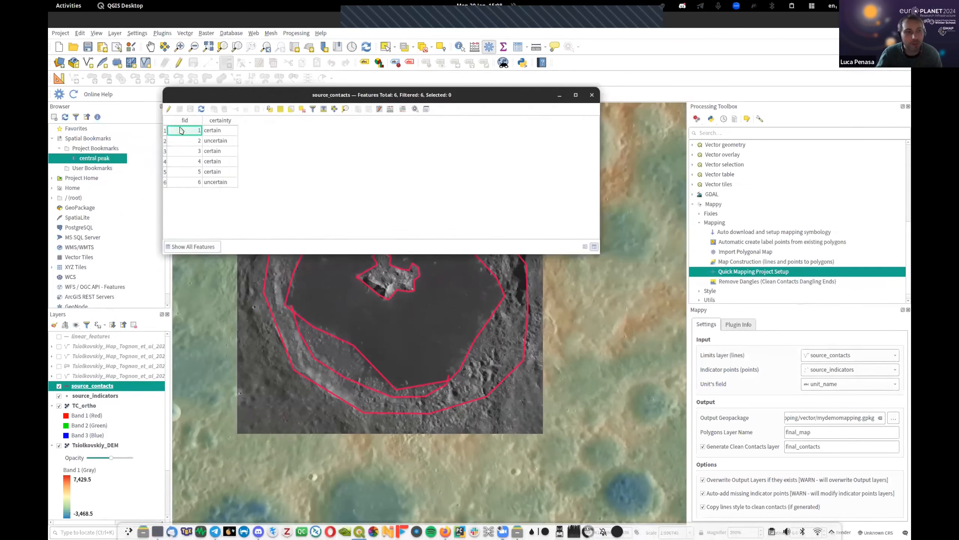
pyautogui.moveTo(288, 93); pyautogui.dragTo(692, 61)
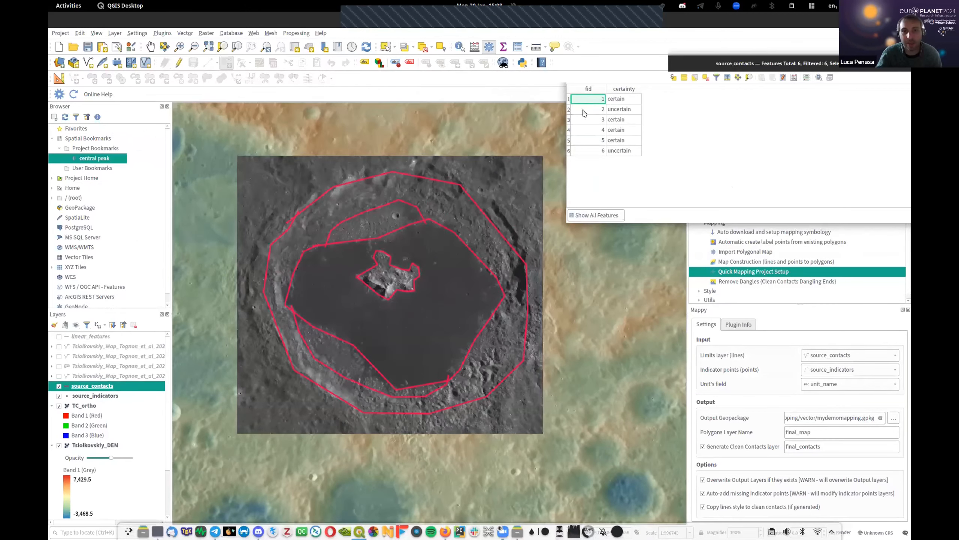
pyautogui.click(569, 99)
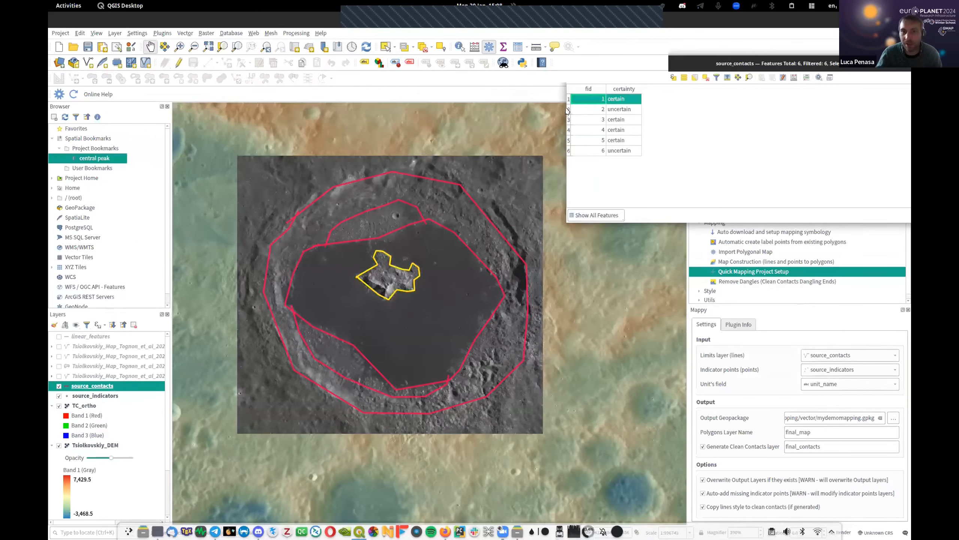
# - Select the source_contacts records with fid 1 to 6 individually to locate each line on the map, and close the attribute table
pyautogui.click(567, 110)
pyautogui.click(568, 99)
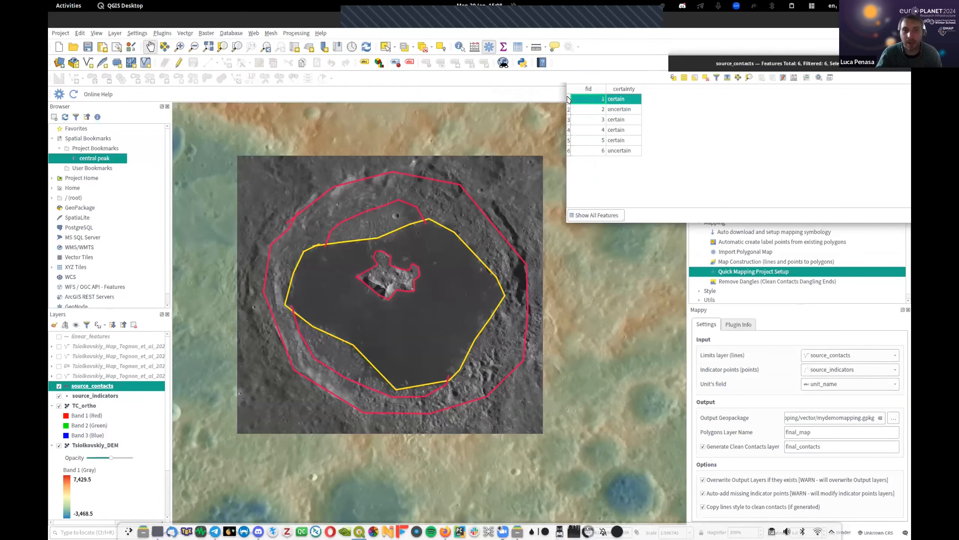
pyautogui.click(568, 110)
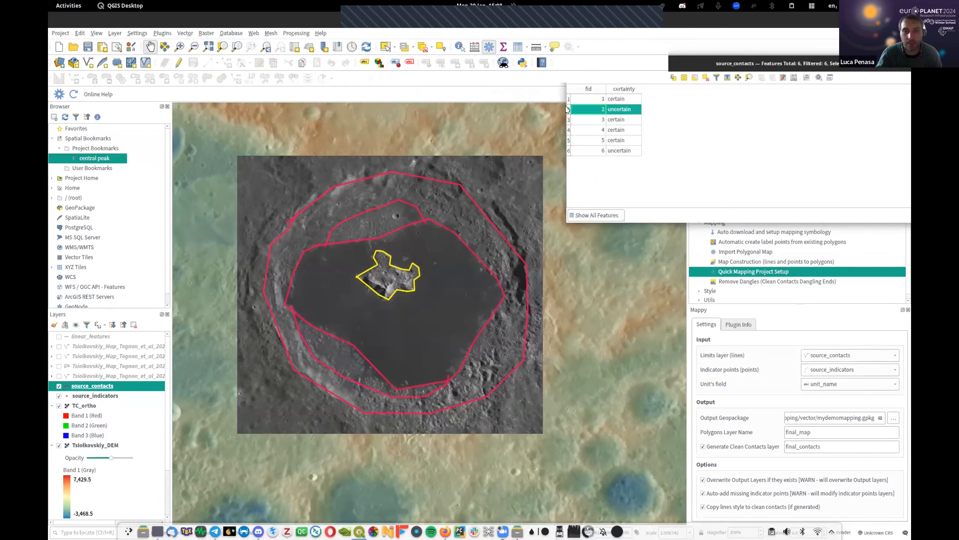
pyautogui.click(568, 119)
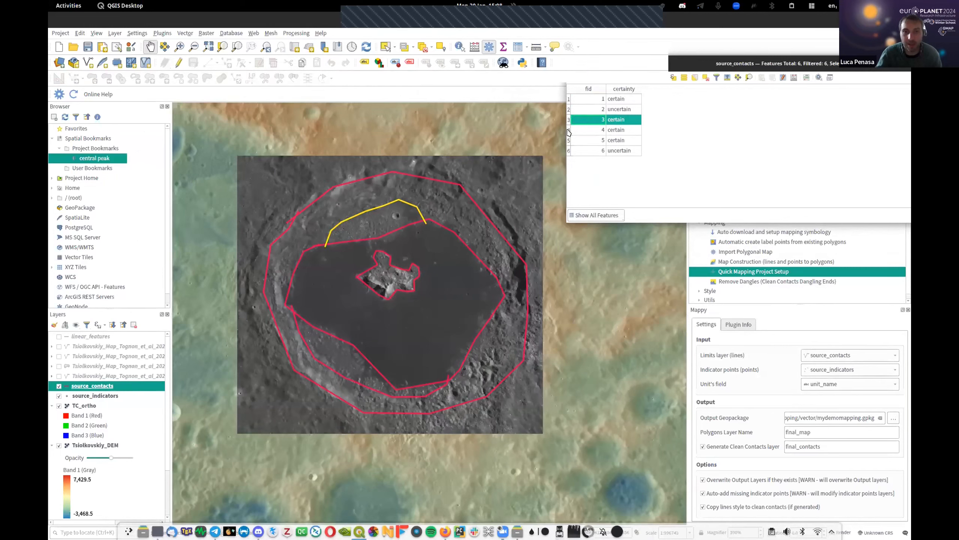
pyautogui.click(568, 130)
pyautogui.click(568, 140)
pyautogui.keyDown('shift'); pyautogui.click(568, 152); pyautogui.keyUp('shift')
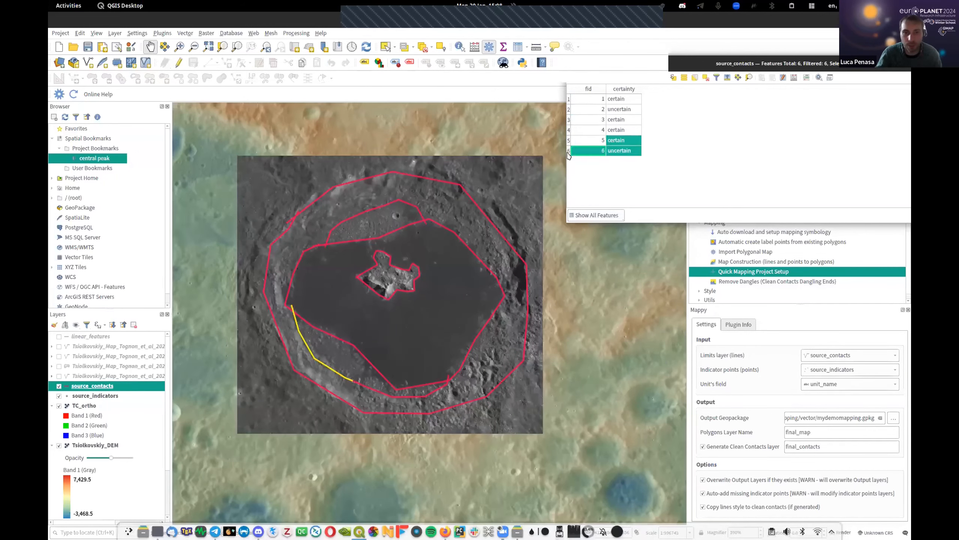
pyautogui.moveTo(697, 62); pyautogui.dragTo(383, 138)
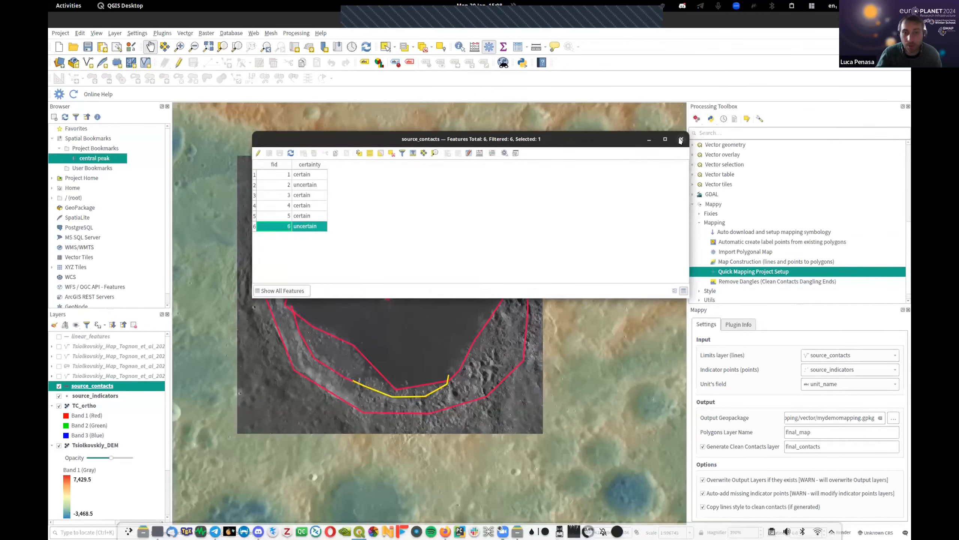
pyautogui.click(681, 140)
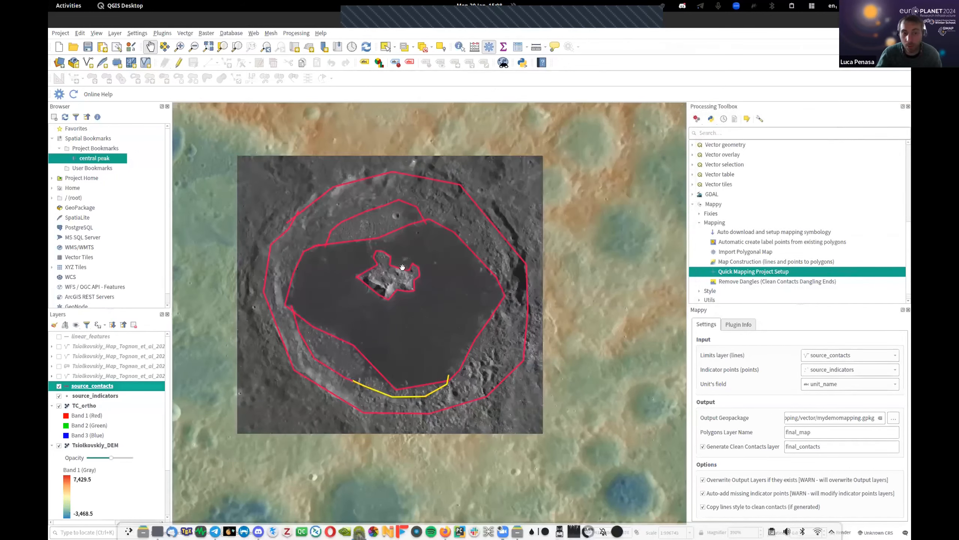
# - Open the source_contacts symbology, switch it to Categorized by the certainty field, classify its values and widen the Symbol column
pyautogui.rightClick(77, 387)
pyautogui.click(201, 401)
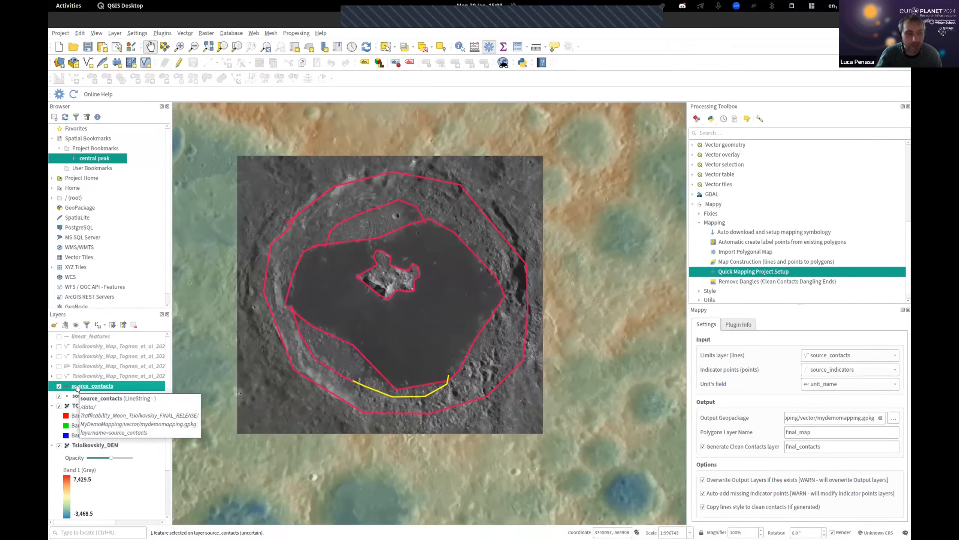
pyautogui.rightClick(77, 386)
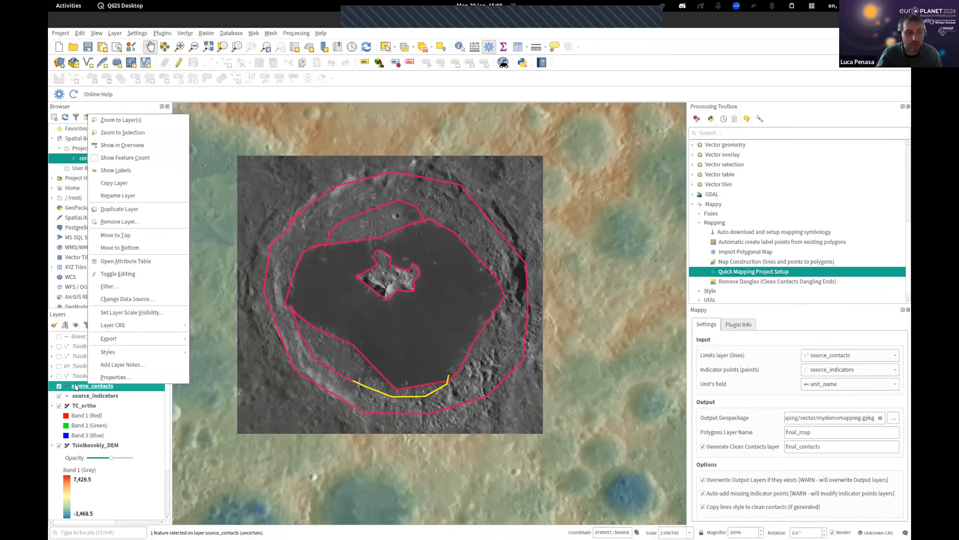
pyautogui.click(102, 377)
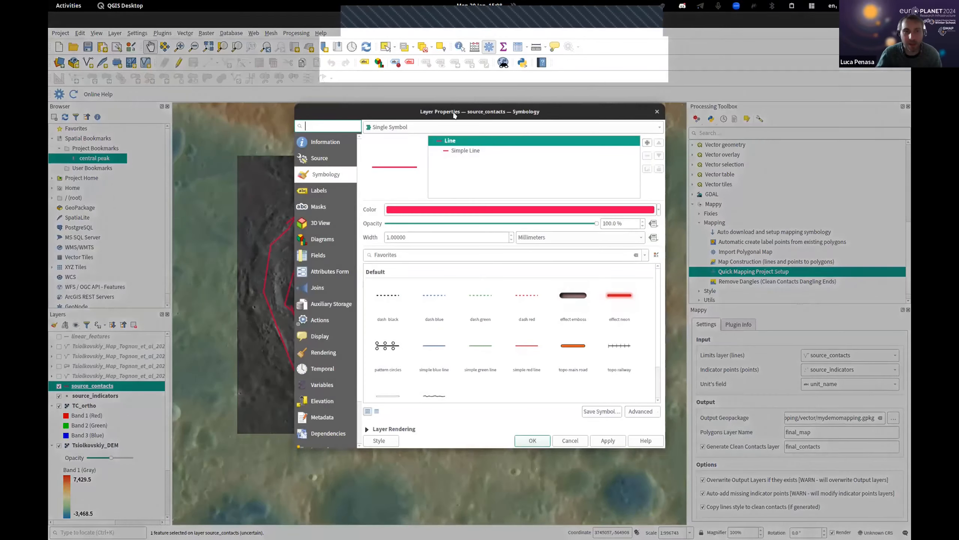
pyautogui.moveTo(470, 111); pyautogui.dragTo(271, 19)
pyautogui.doubleClick(299, 42)
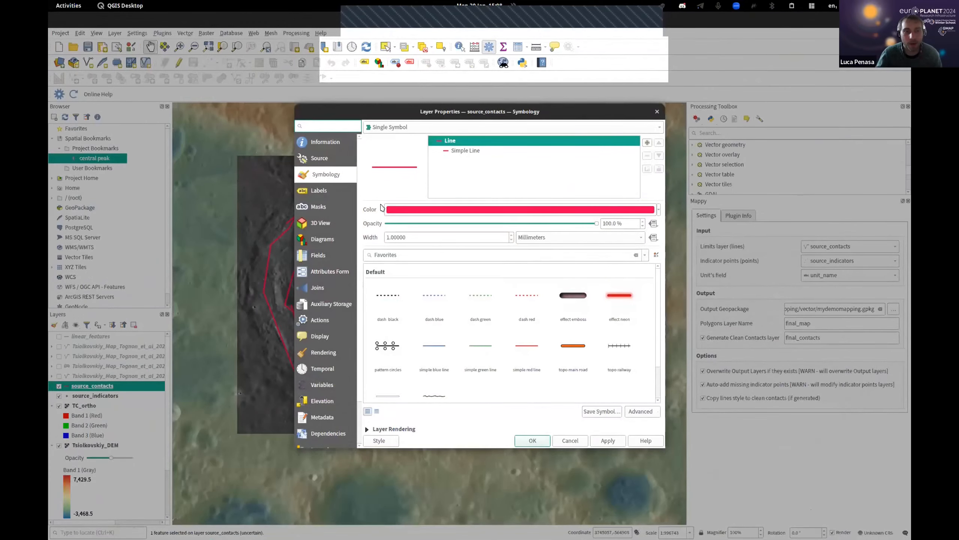
pyautogui.click(444, 128)
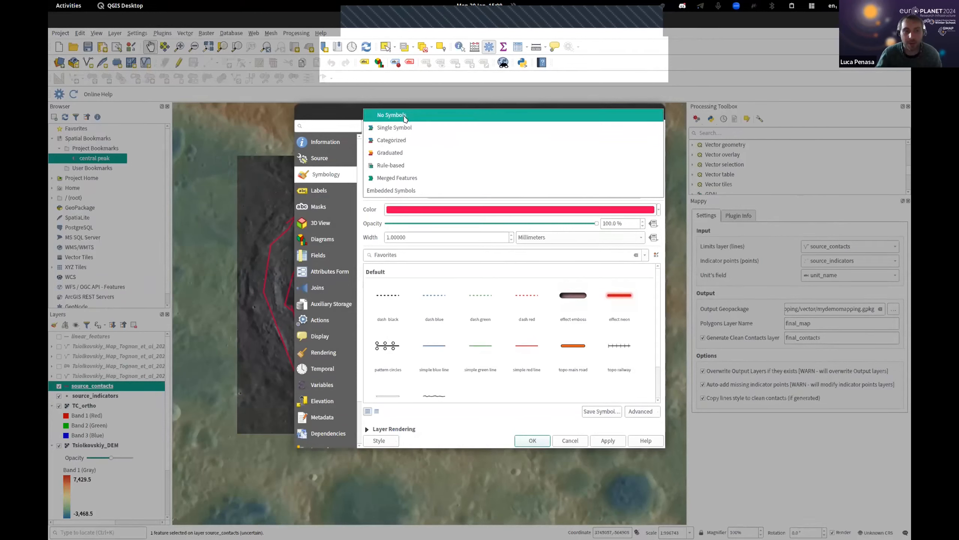
pyautogui.click(392, 141)
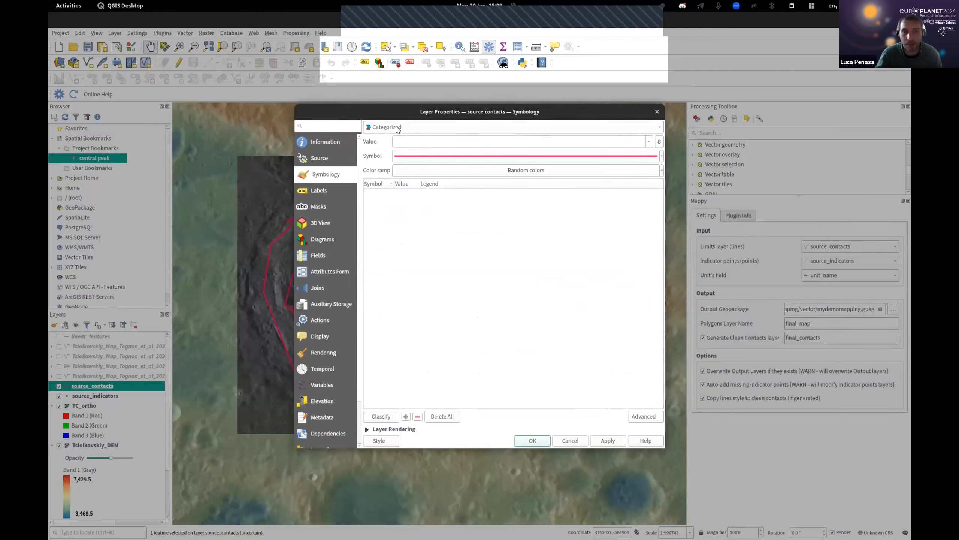
pyautogui.click(649, 141)
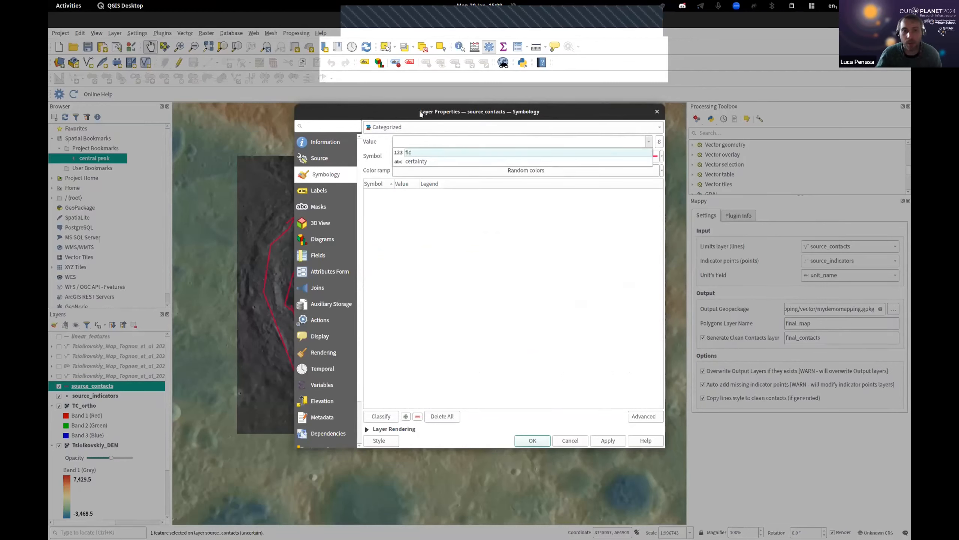
pyautogui.click(414, 162)
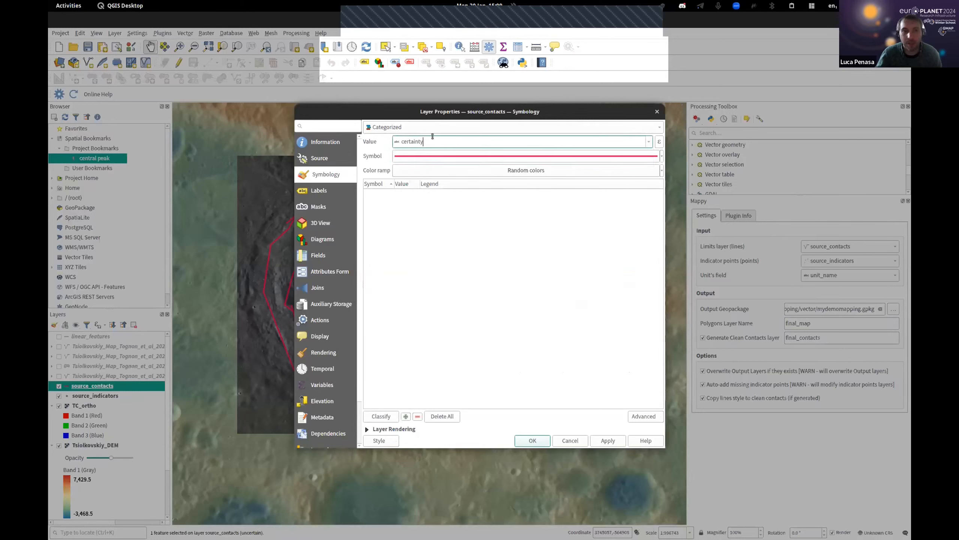
pyautogui.click(383, 415)
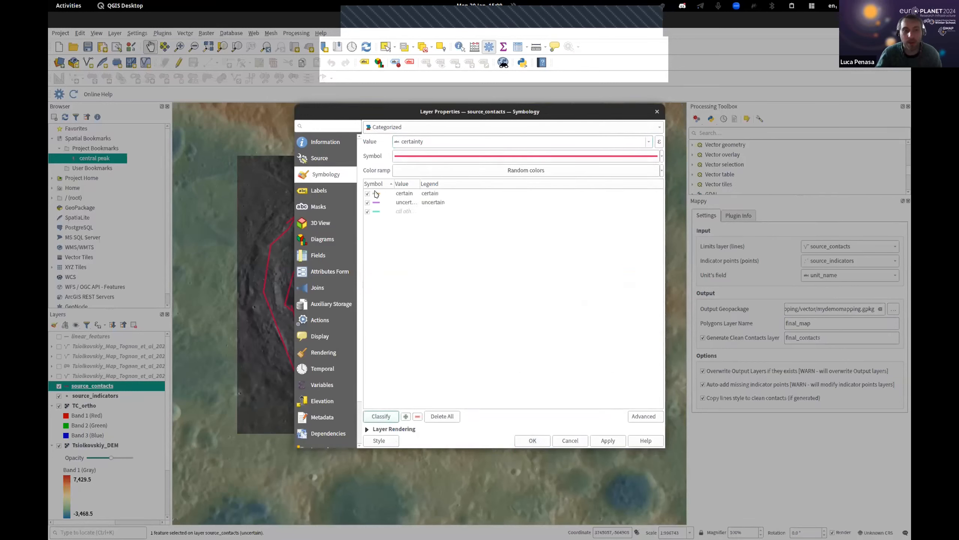
pyautogui.moveTo(394, 183); pyautogui.dragTo(522, 183)
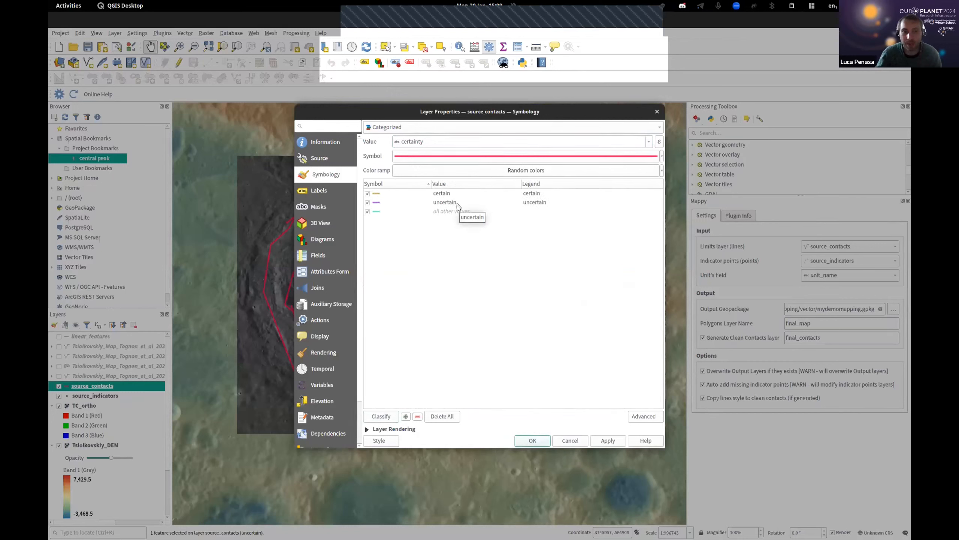
pyautogui.doubleClick(376, 194)
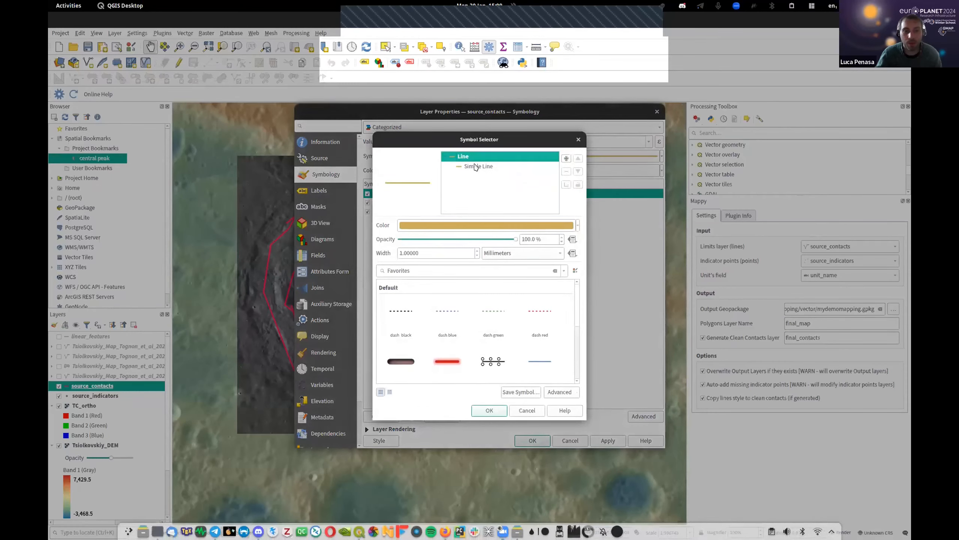
pyautogui.moveTo(394, 320)
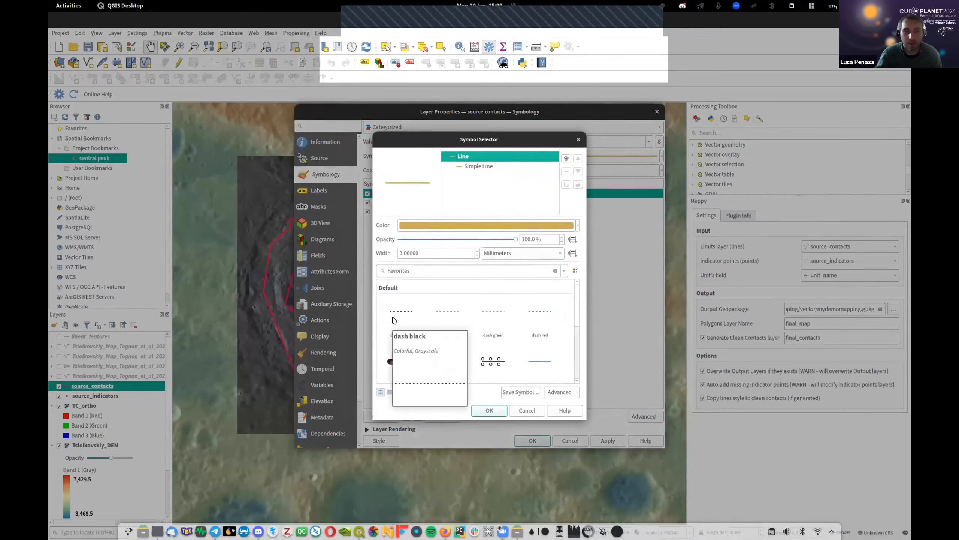
pyautogui.click(578, 139)
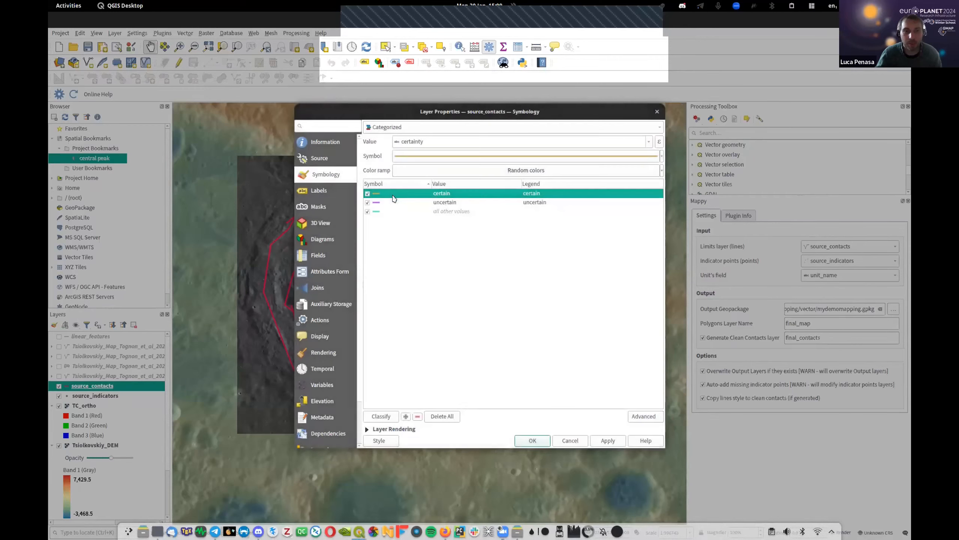
# - Set the line colour of the certain category to red #ce0003 and accept the symbol
pyautogui.doubleClick(440, 192)
pyautogui.doubleClick(417, 195)
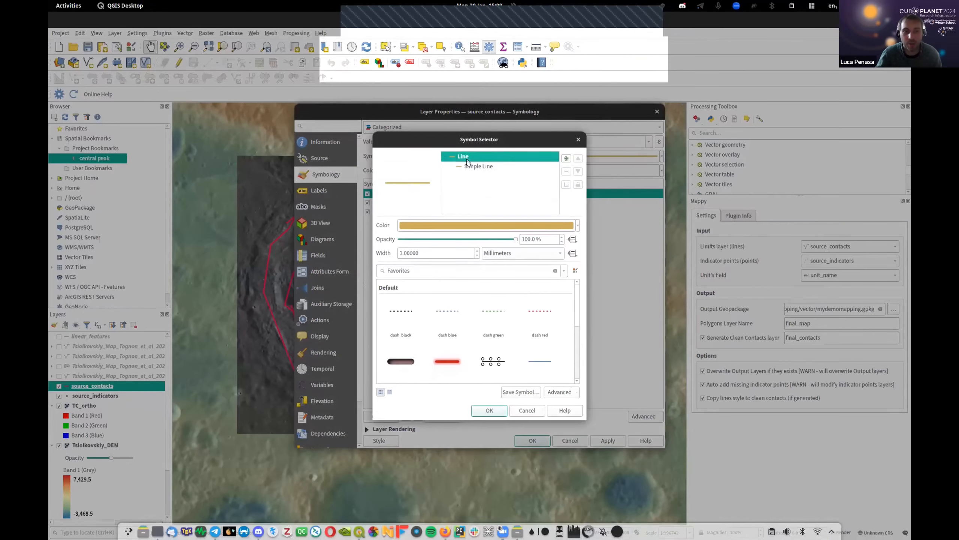
pyautogui.click(456, 225)
pyautogui.click(491, 204)
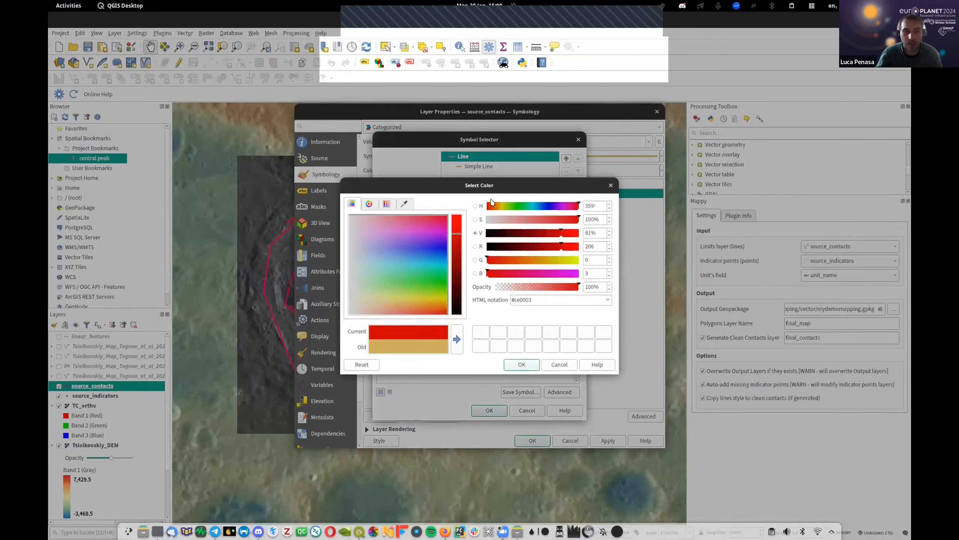
pyautogui.click(516, 370)
pyautogui.click(491, 408)
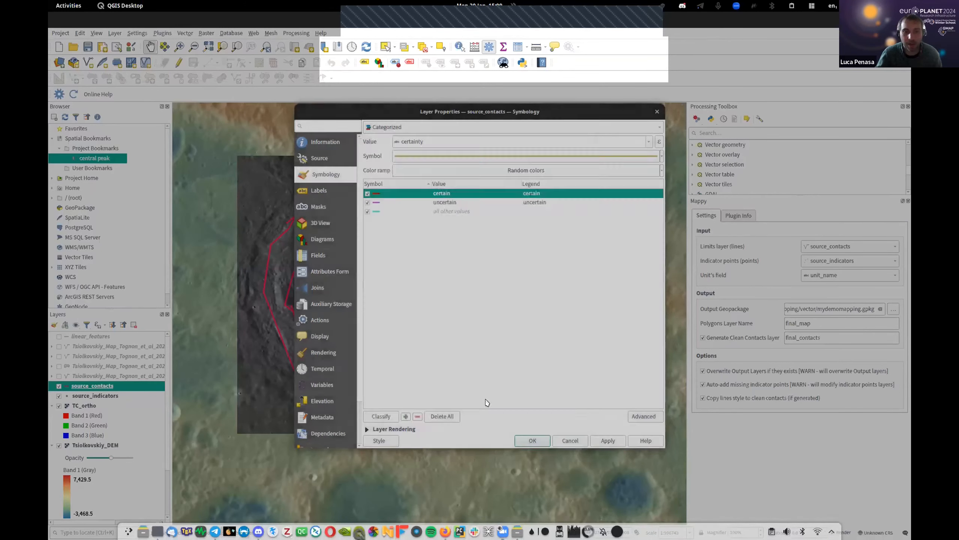
# - Style the uncertain category with the dash black preset, recolour it to bright red #ff0004 and accept the symbol
pyautogui.click(376, 204)
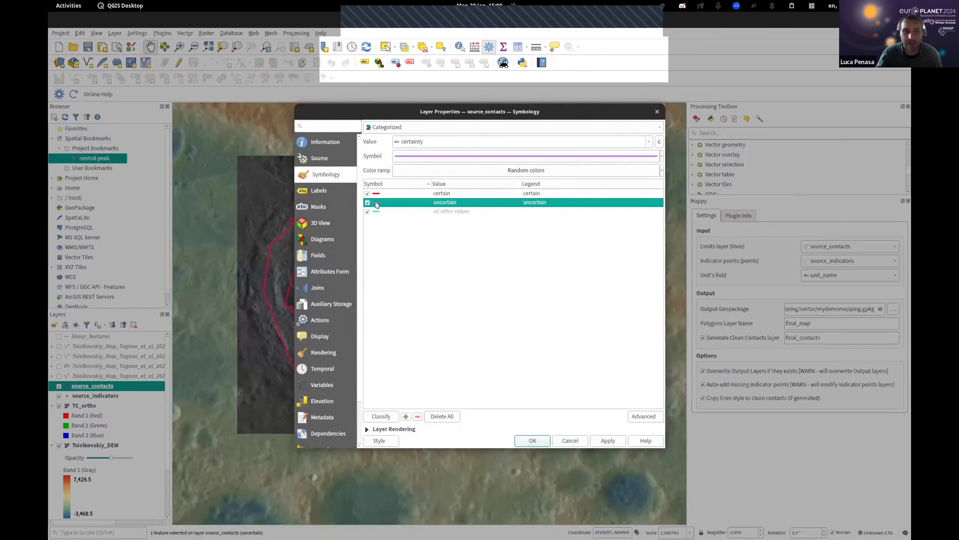
pyautogui.doubleClick(377, 204)
pyautogui.click(482, 166)
pyautogui.click(482, 159)
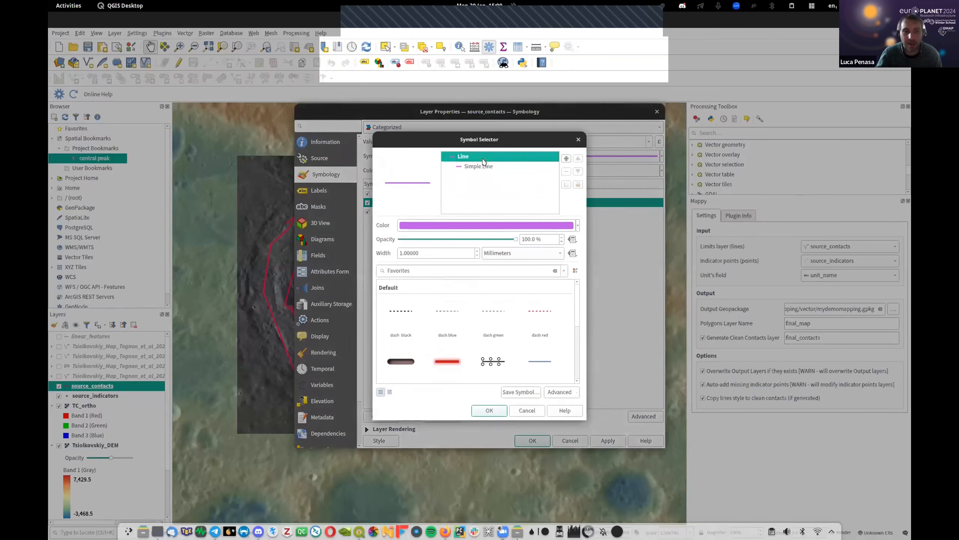
pyautogui.click(441, 227)
pyautogui.click(446, 312)
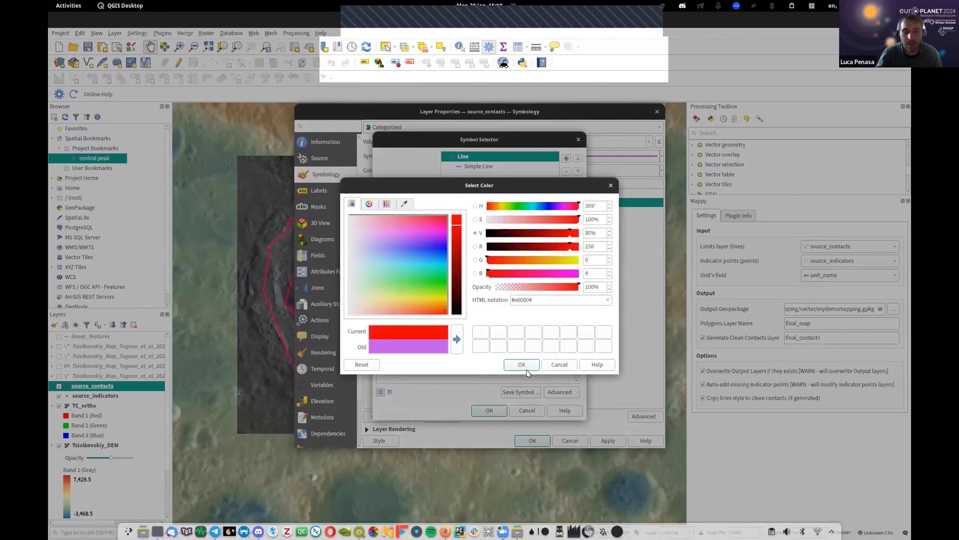
pyautogui.click(527, 368)
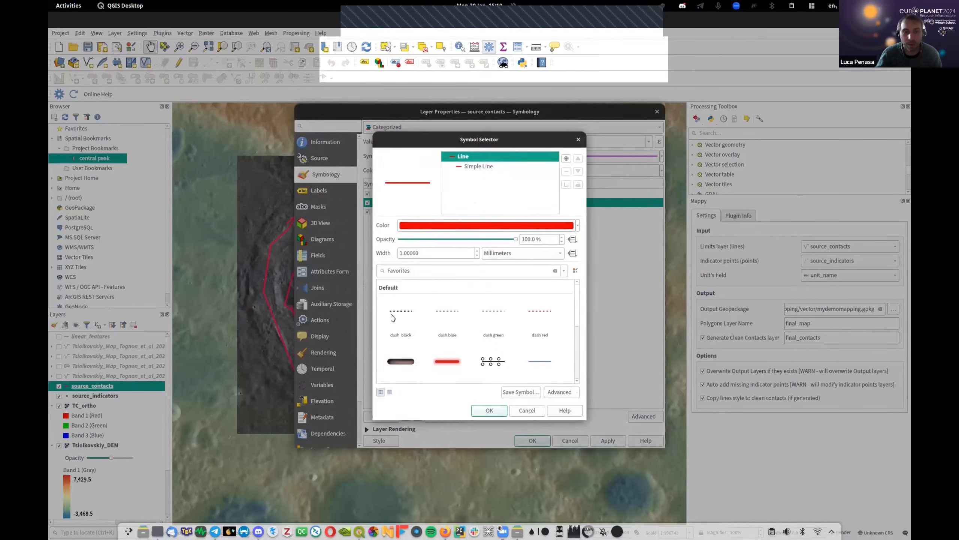
pyautogui.click(401, 316)
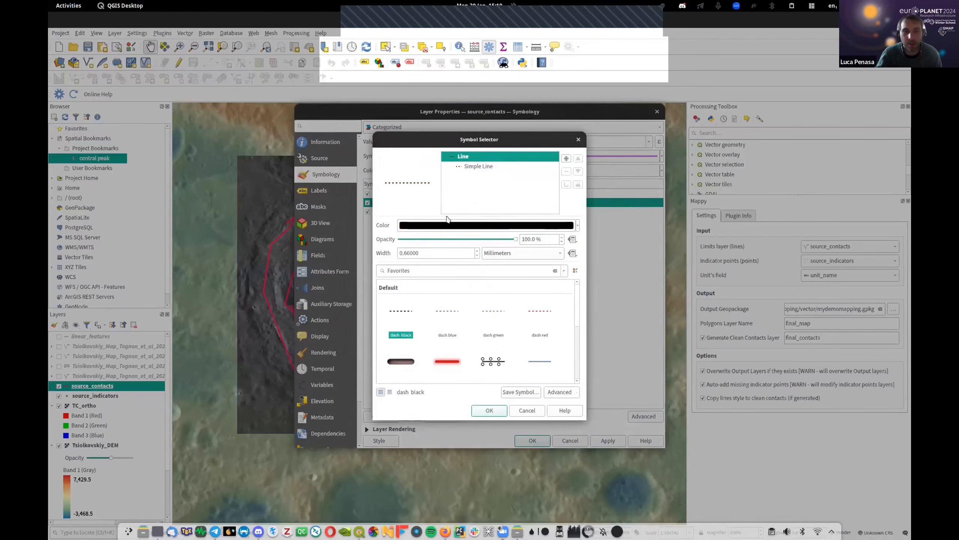
pyautogui.click(425, 225)
pyautogui.click(433, 229)
pyautogui.moveTo(537, 244); pyautogui.dragTo(629, 258)
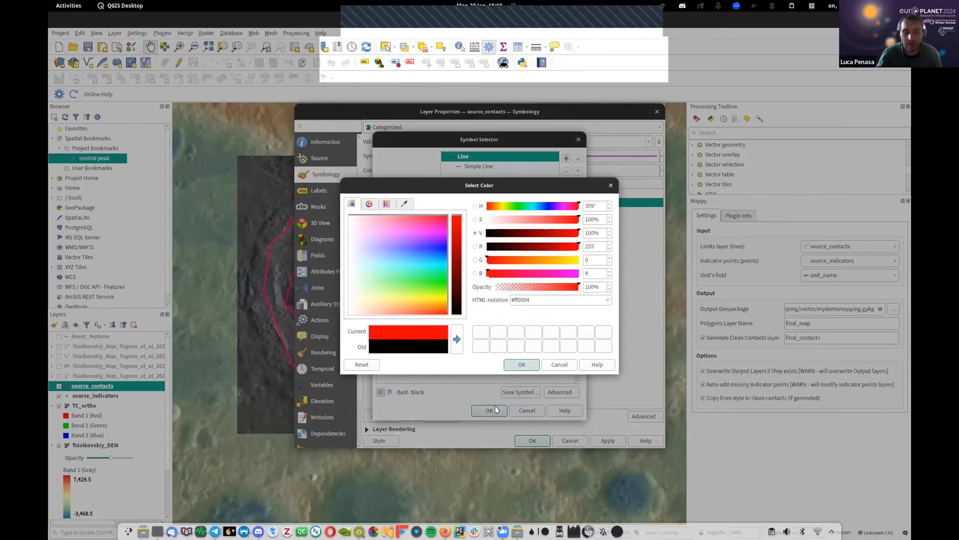
pyautogui.click(510, 365)
pyautogui.press('Return')
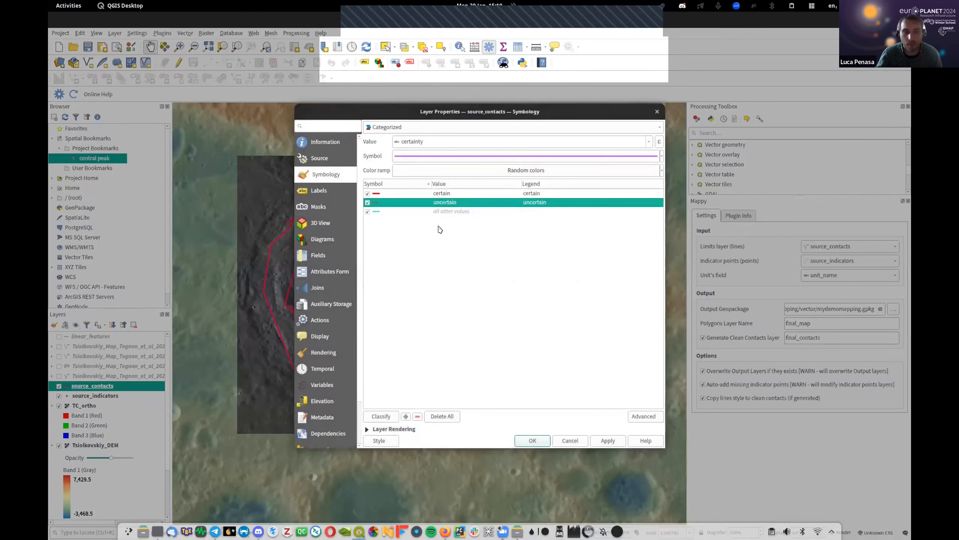
# - Apply the categorized symbology to source_contacts, inspect the contact lines on the map and clear the feature selection
pyautogui.click(531, 441)
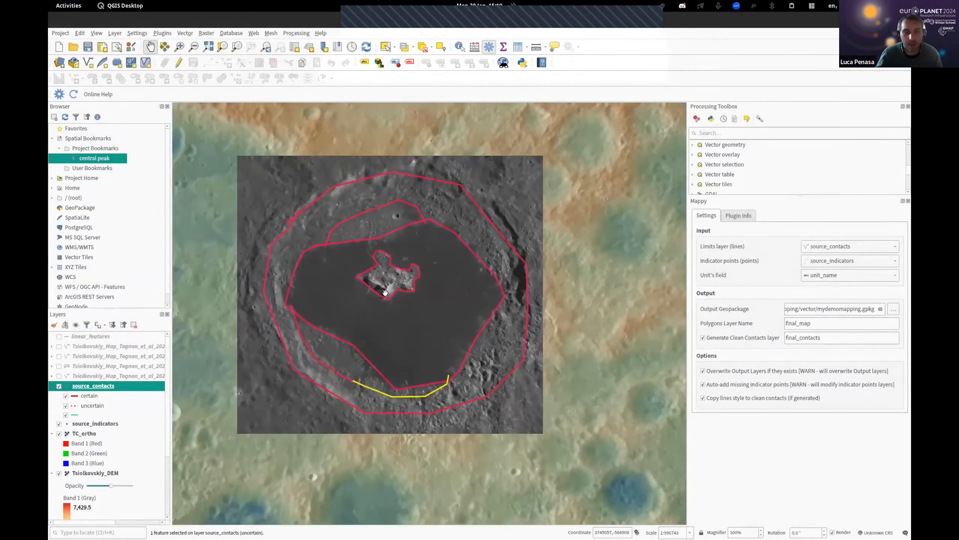
pyautogui.scroll(1, 396, 307)
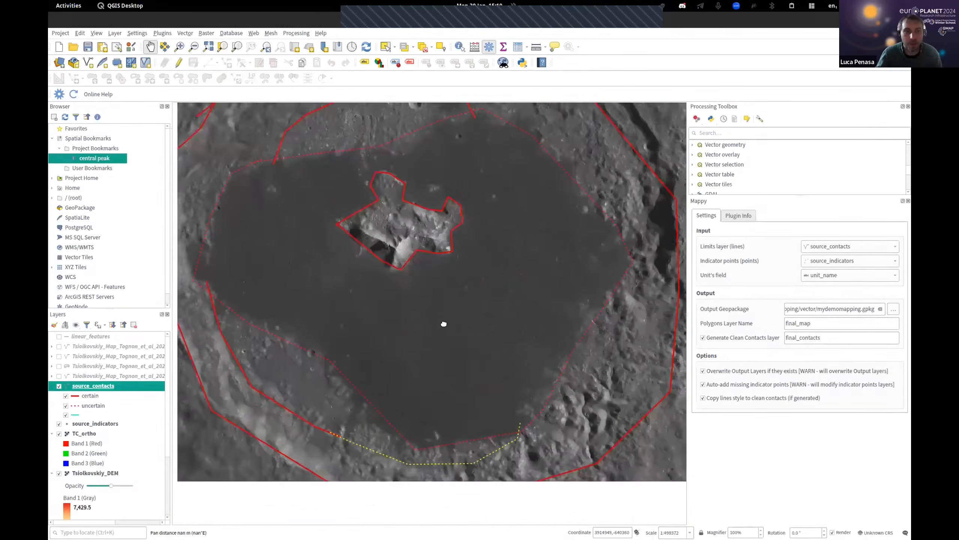
pyautogui.scroll(-1, 444, 324)
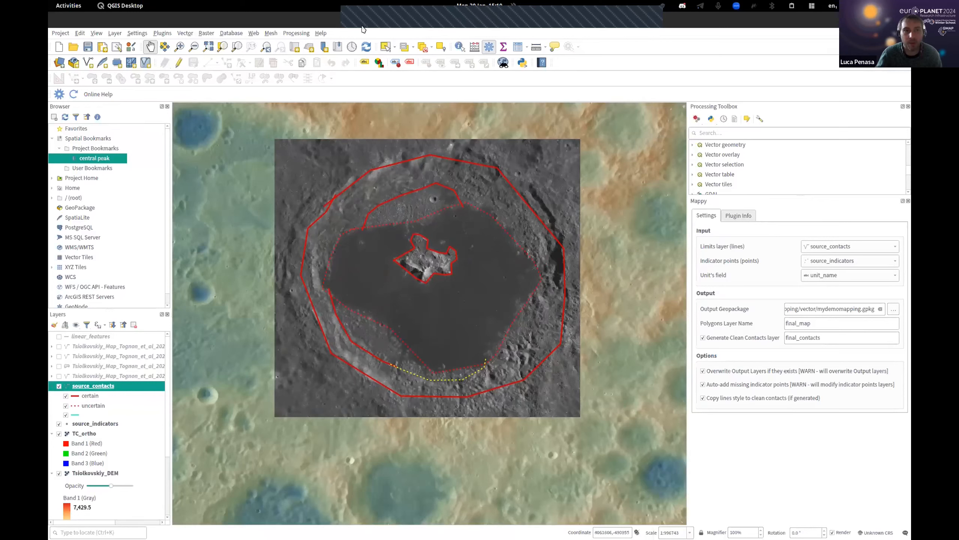
pyautogui.click(422, 47)
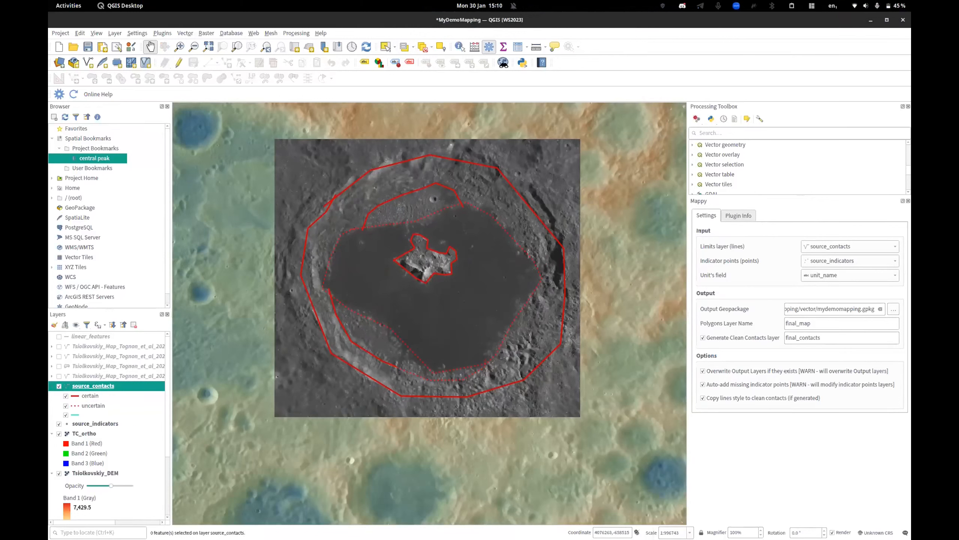
# - Recentre the crater and enlarge the Processing Toolbox to reveal the Mappy mapping algorithms
pyautogui.moveTo(453, 281); pyautogui.dragTo(435, 289)
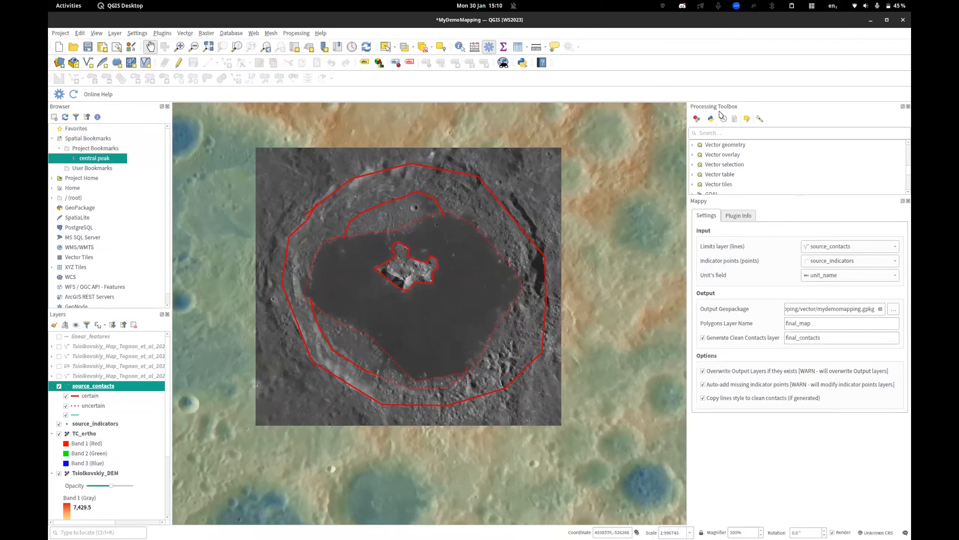
pyautogui.moveTo(794, 193); pyautogui.dragTo(797, 304)
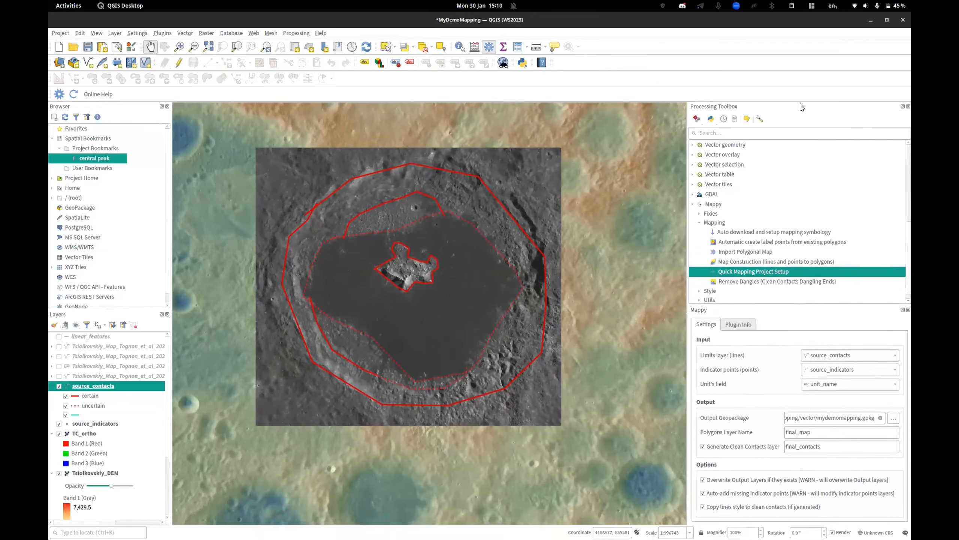
# - Toggle the Processing Toolbox off and on and locate Quick Mapping Project Setup among the Mappy mapping algorithms
pyautogui.rightClick(623, 47)
pyautogui.click(608, 46)
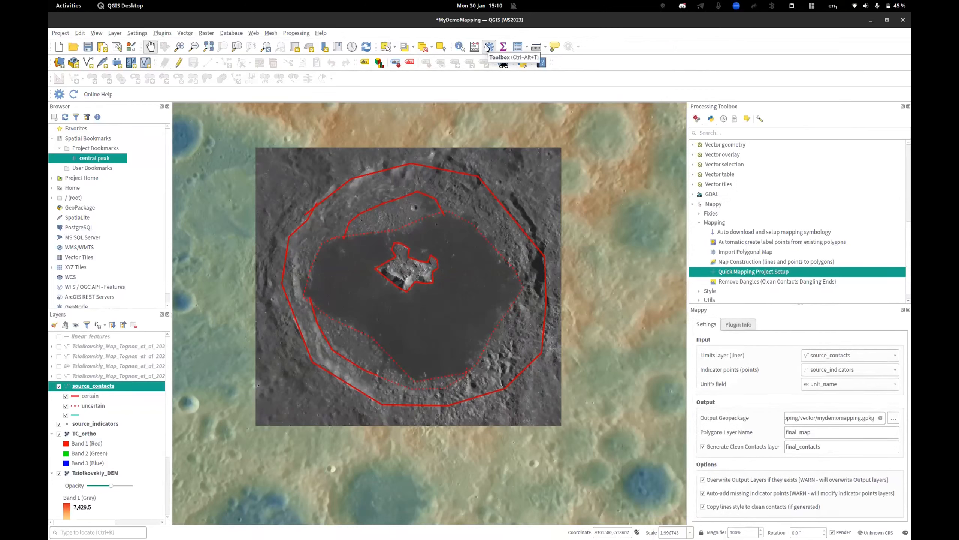
pyautogui.click(488, 47)
pyautogui.click(488, 47)
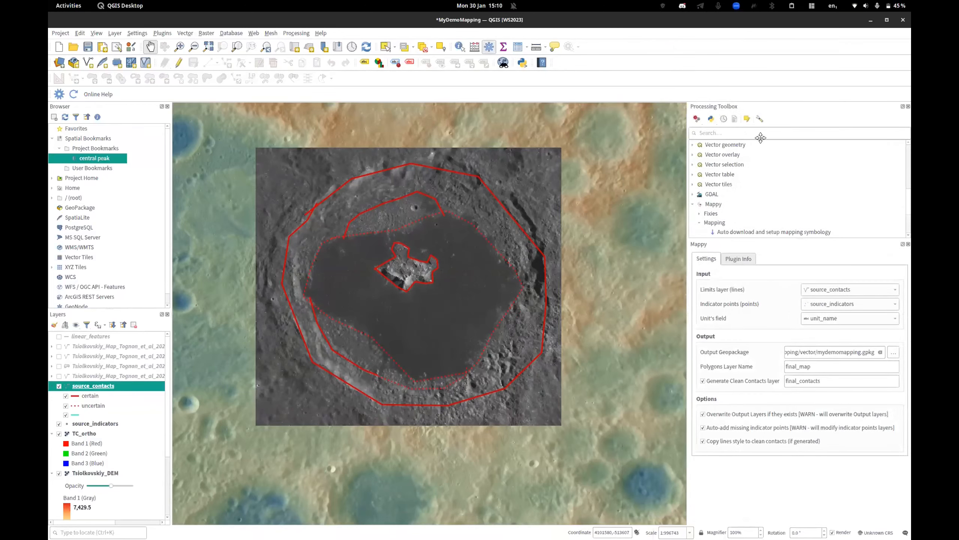
pyautogui.scroll(-1, 706, 200)
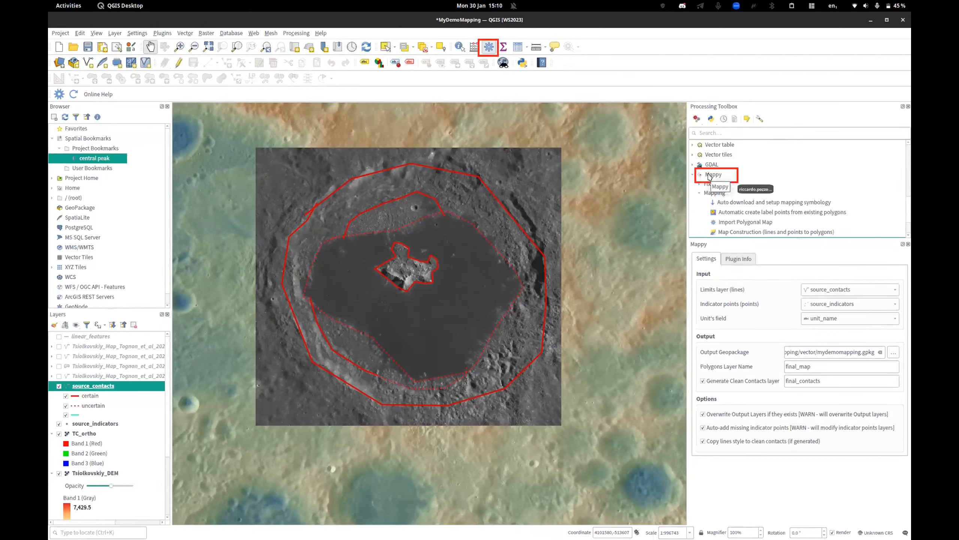
pyautogui.scroll(-1, 801, 193)
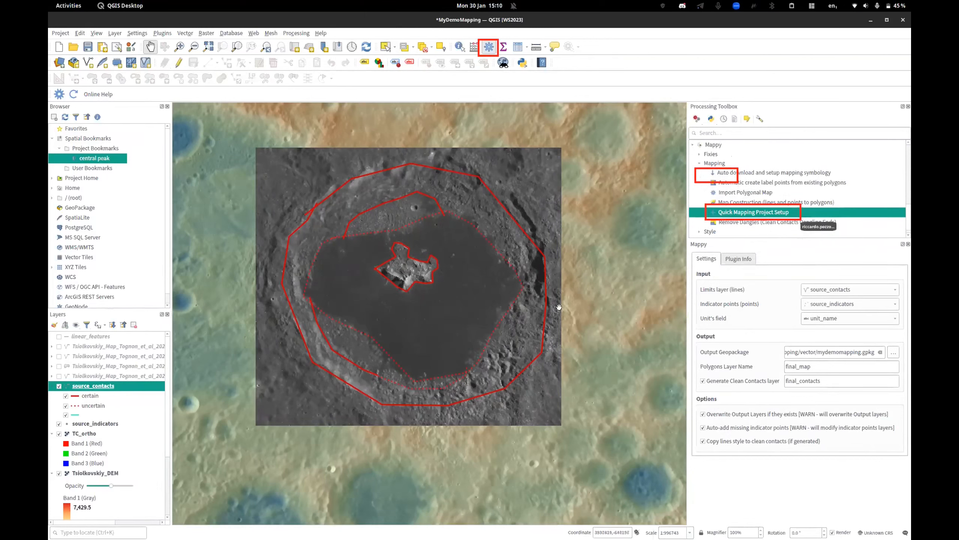
# - Open Quick Mapping Project Setup, choose the project CRS SimpleCylindrical MOON as reference system and close the dialog without running it
pyautogui.hotkey('alt', 'Tab')
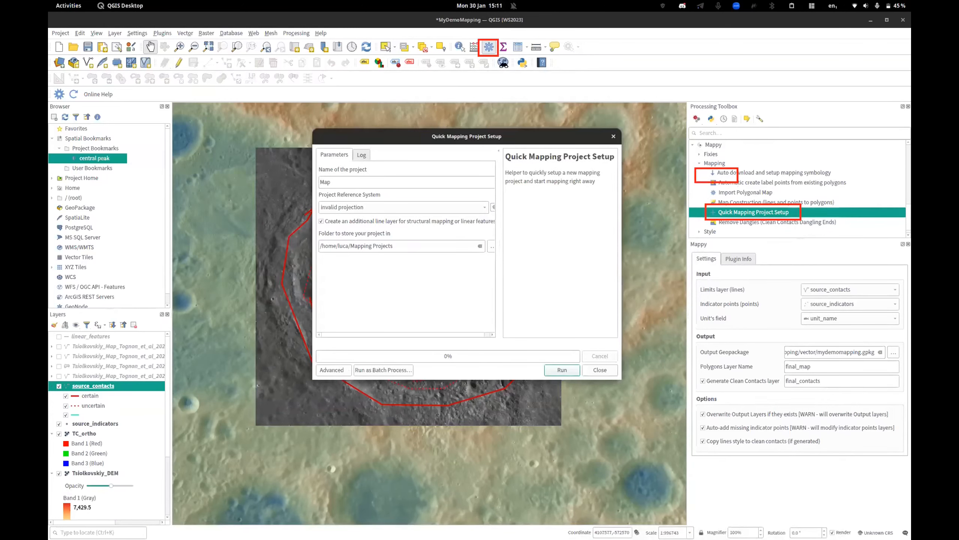
pyautogui.hotkey('alt', 'Tab')
pyautogui.click(412, 209)
pyautogui.click(366, 221)
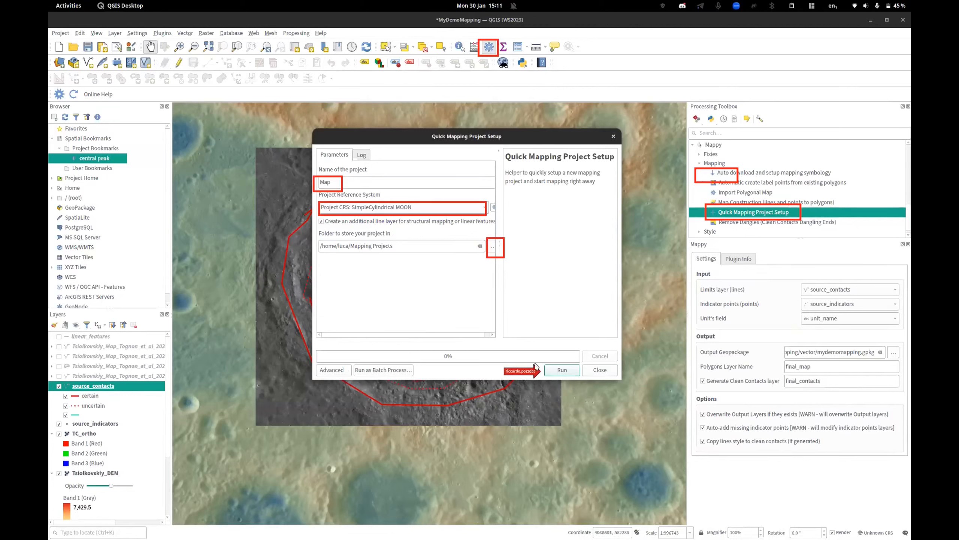
pyautogui.click(607, 370)
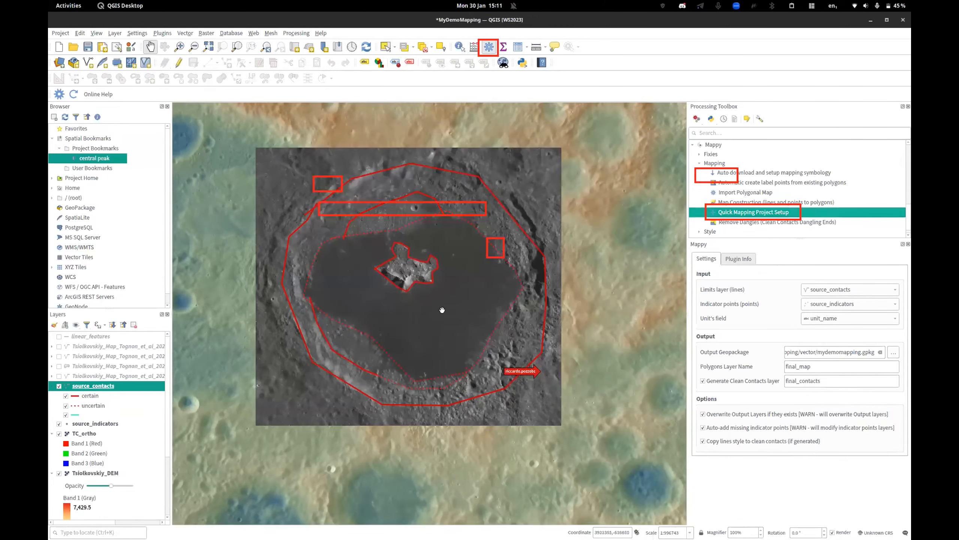
pyautogui.moveTo(466, 19); pyautogui.dragTo(467, 61)
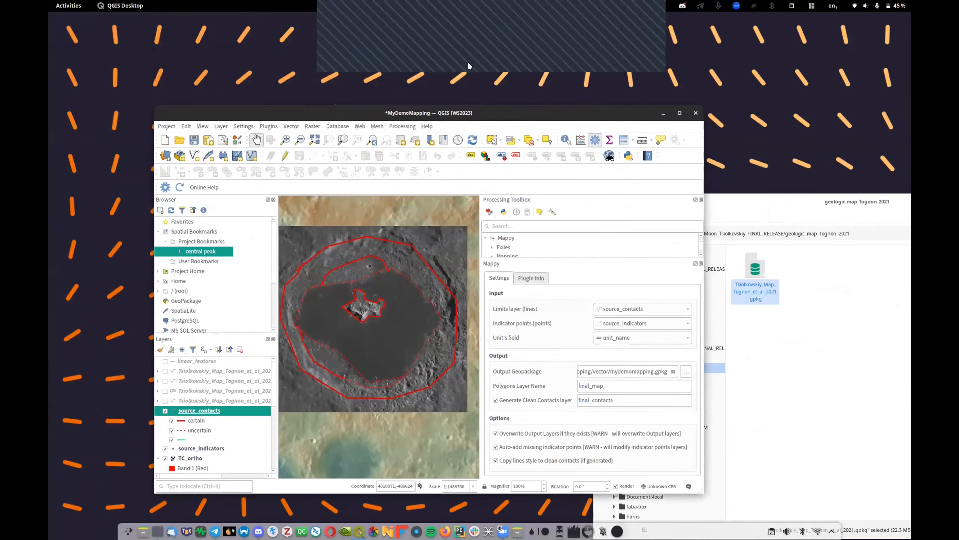
pyautogui.click(491, 48)
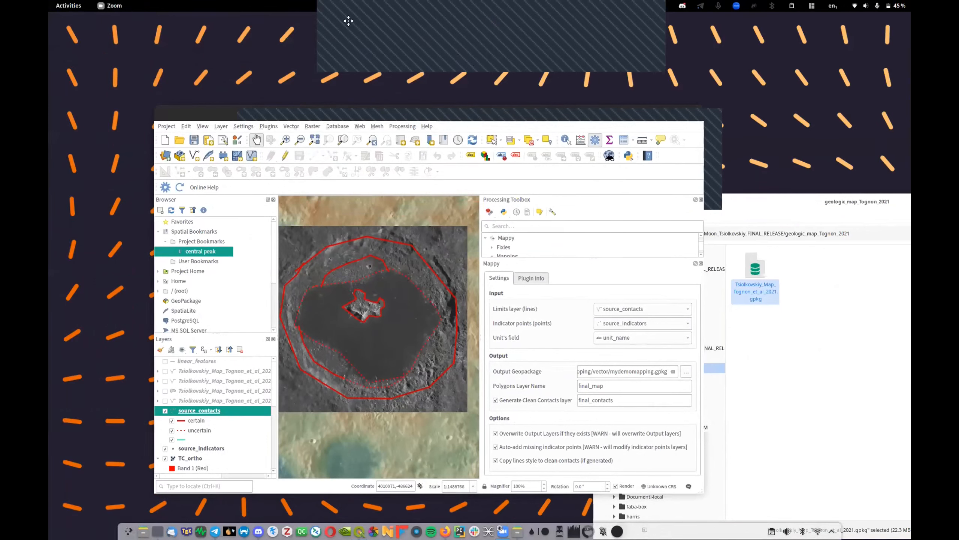
pyautogui.click(466, 113)
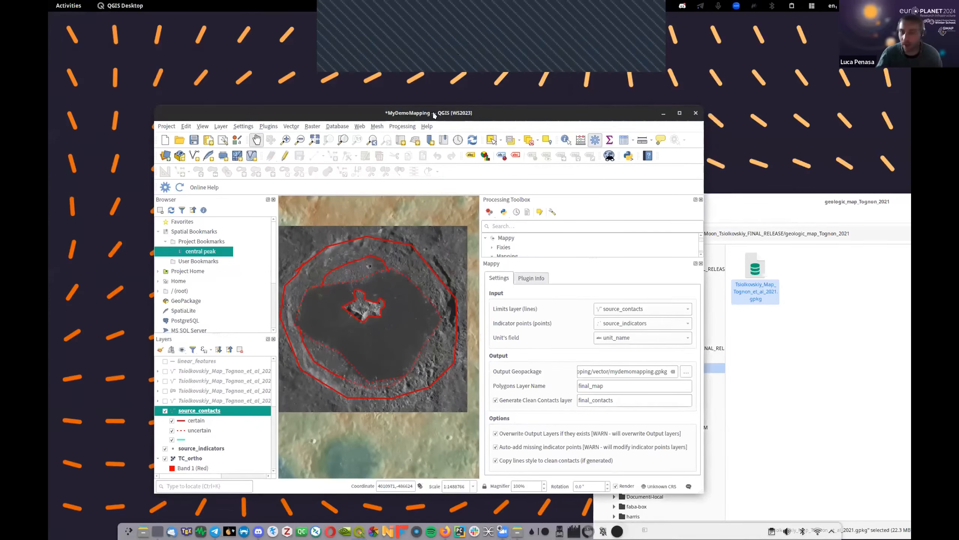
pyautogui.moveTo(434, 114); pyautogui.dragTo(408, 89)
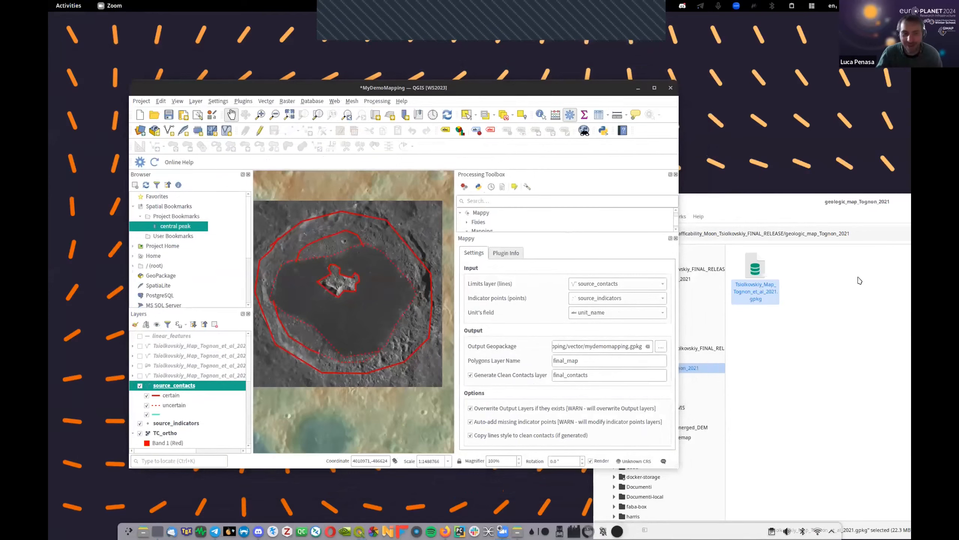
pyautogui.doubleClick(417, 87)
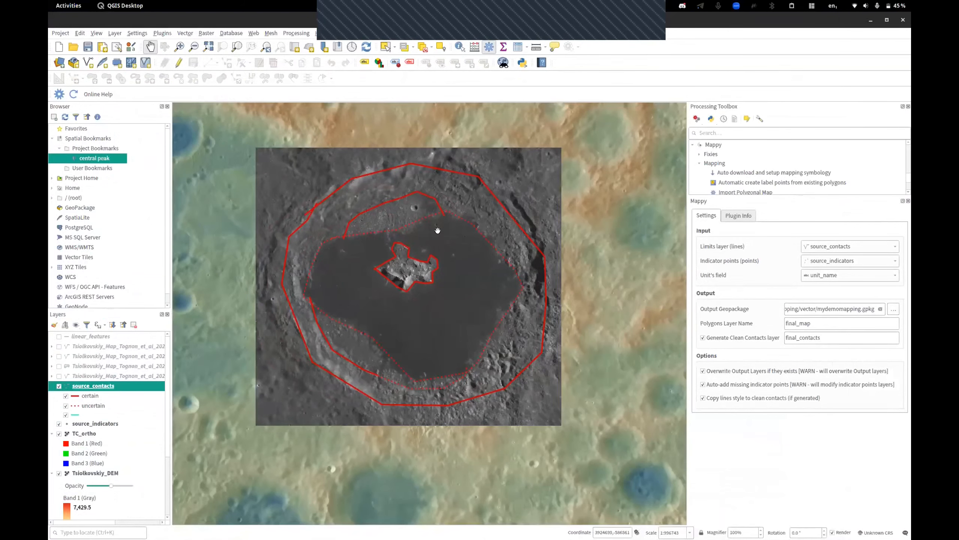
# - Enlarge the Processing Toolbox to reveal the full list of Mappy mapping algorithms
pyautogui.moveTo(415, 242); pyautogui.dragTo(414, 238)
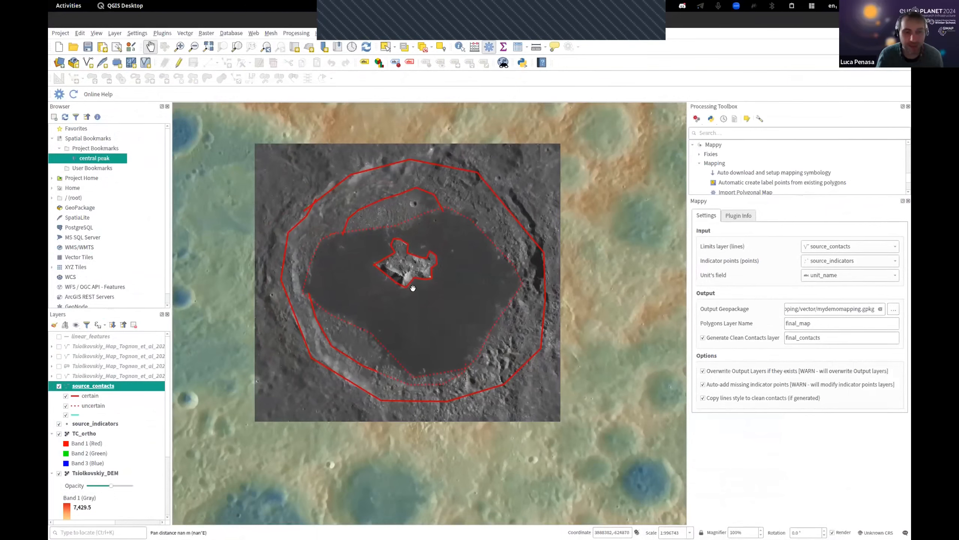
pyautogui.moveTo(400, 290); pyautogui.dragTo(407, 295)
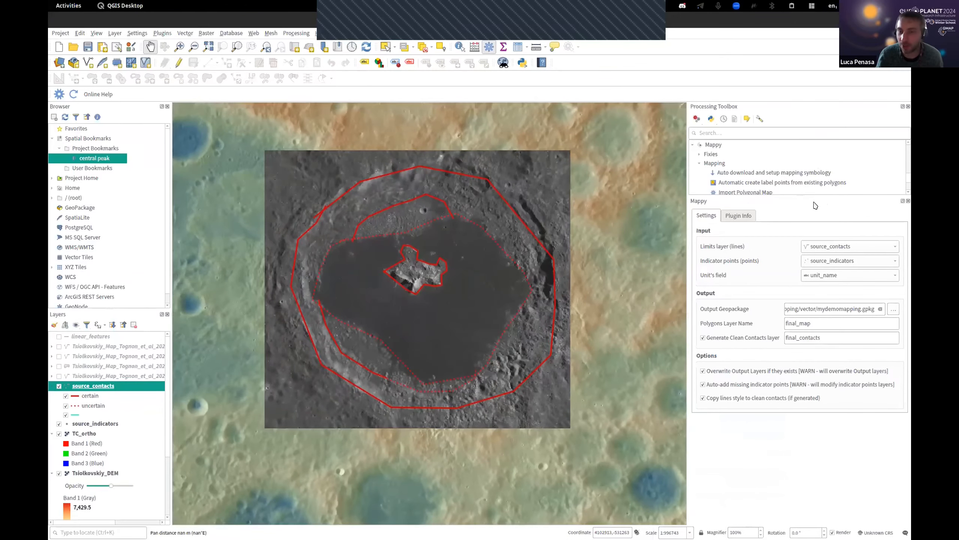
pyautogui.moveTo(808, 196); pyautogui.dragTo(810, 308)
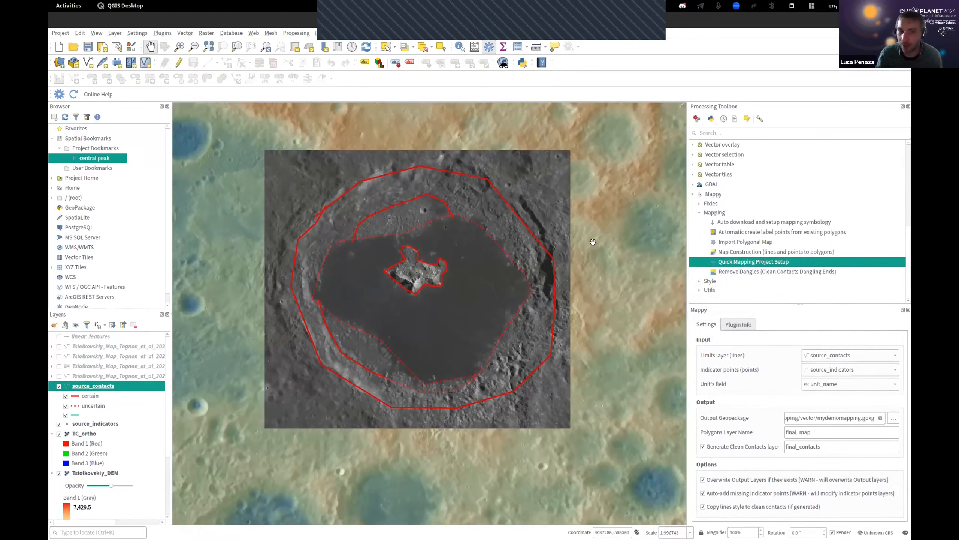
pyautogui.moveTo(466, 280); pyautogui.dragTo(470, 278)
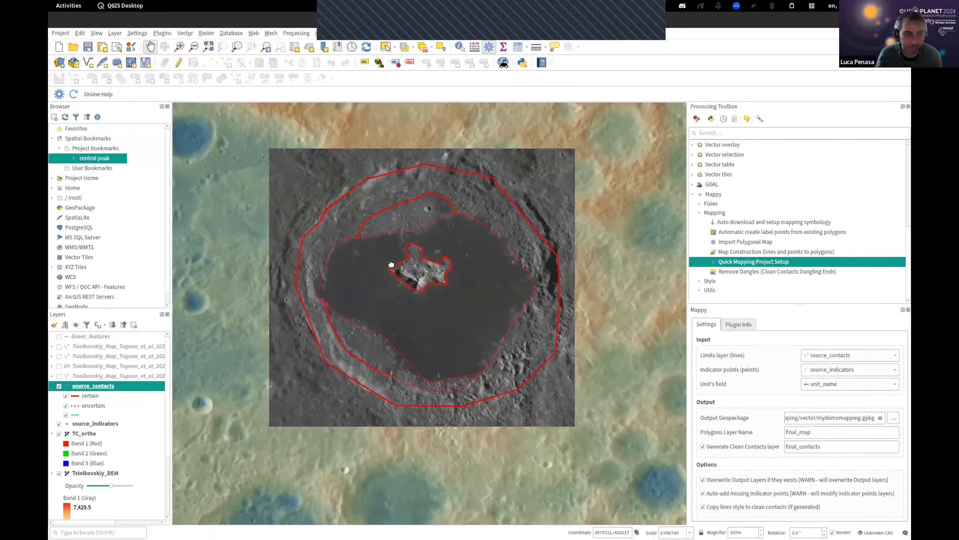
pyautogui.moveTo(391, 265); pyautogui.dragTo(397, 267)
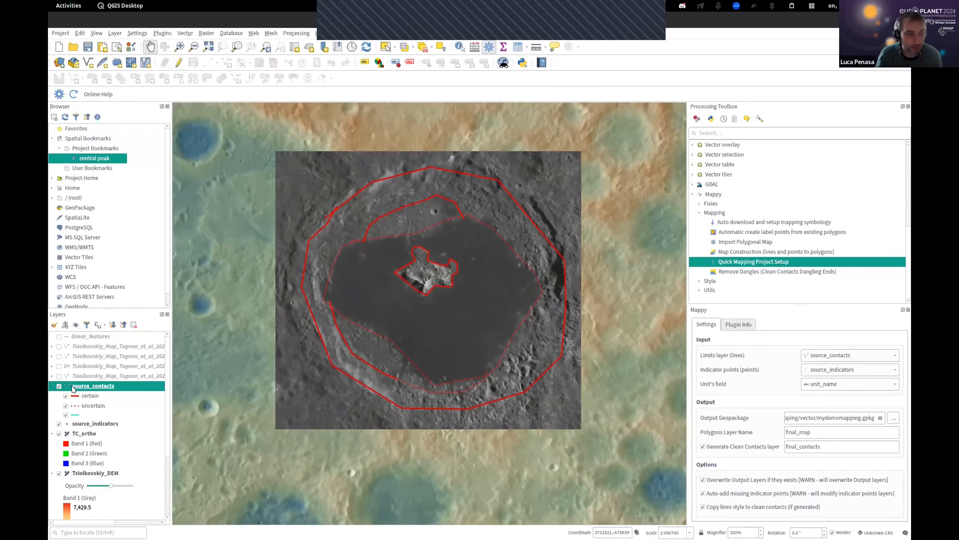
# - Open the symbology properties of source_contacts and review the Categorized renderer and its certainty value field
pyautogui.rightClick(75, 389)
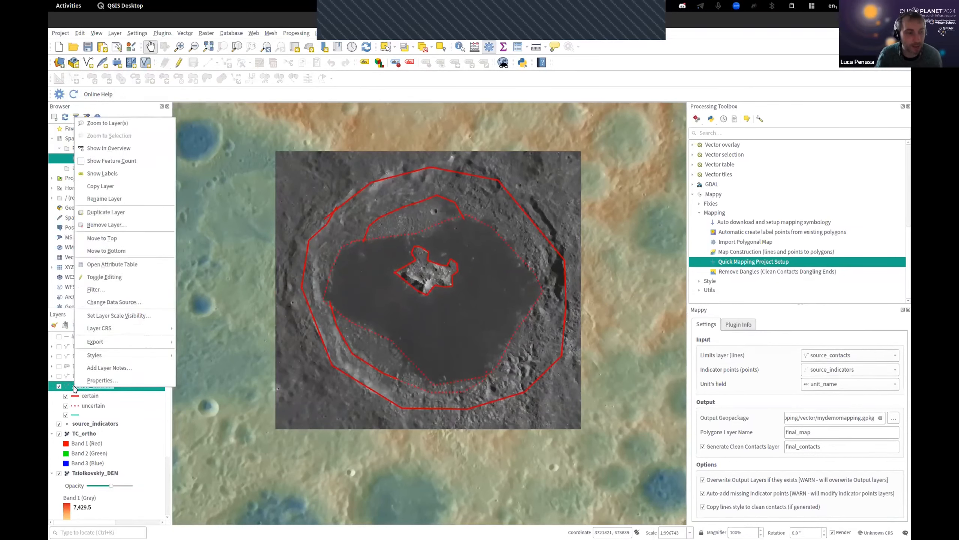
pyautogui.click(99, 383)
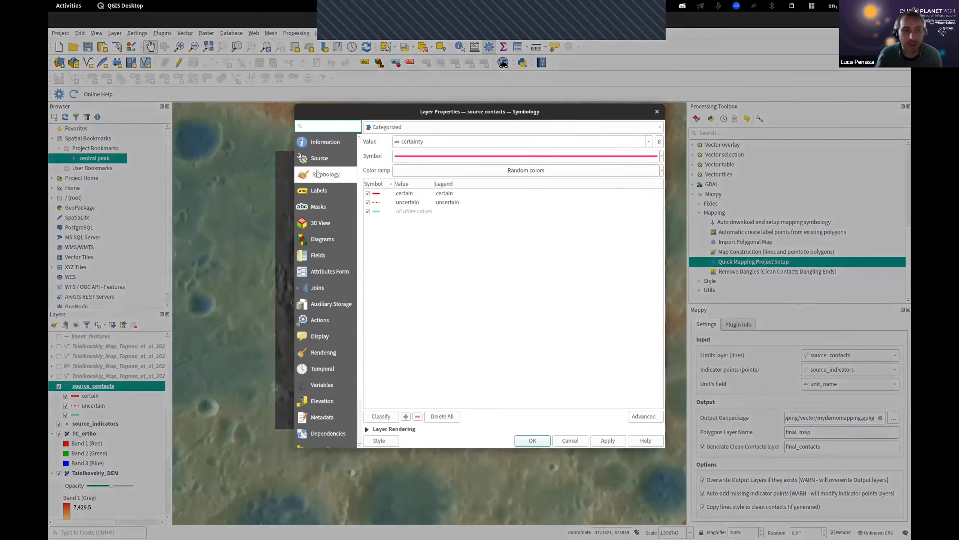
pyautogui.click(416, 127)
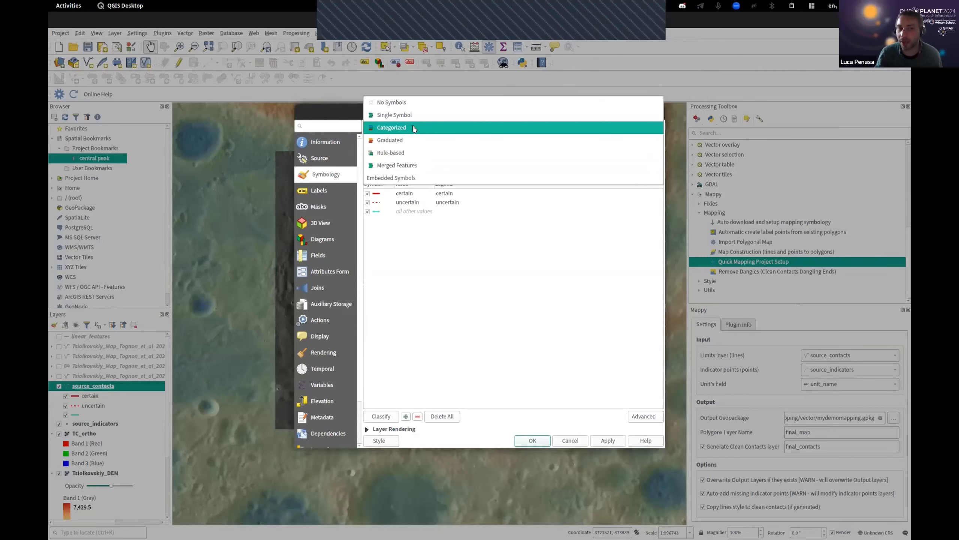
pyautogui.click(386, 130)
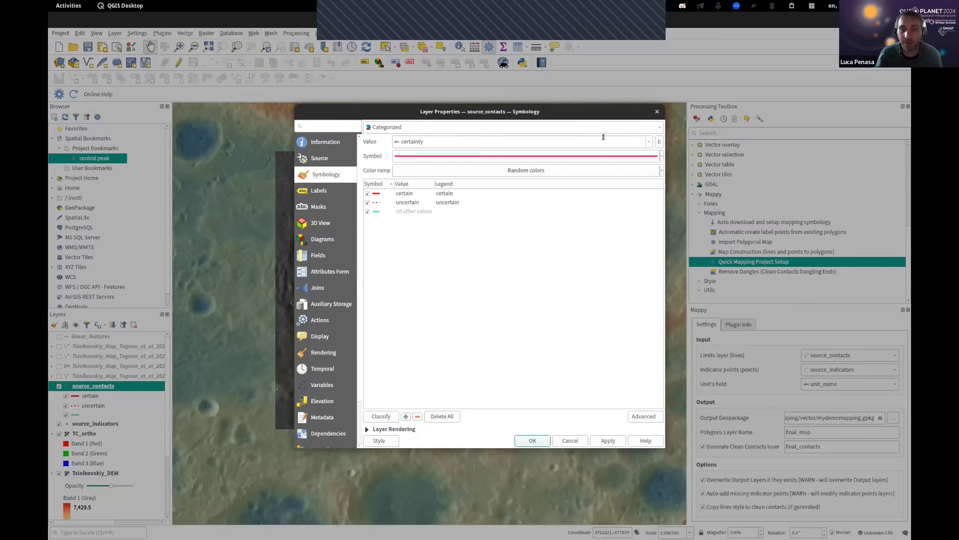
pyautogui.click(649, 143)
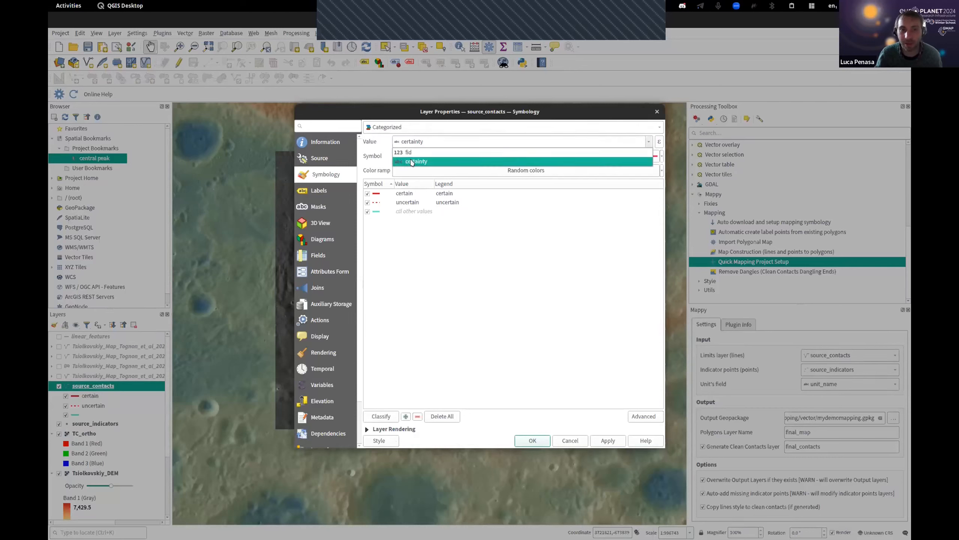
pyautogui.click(391, 257)
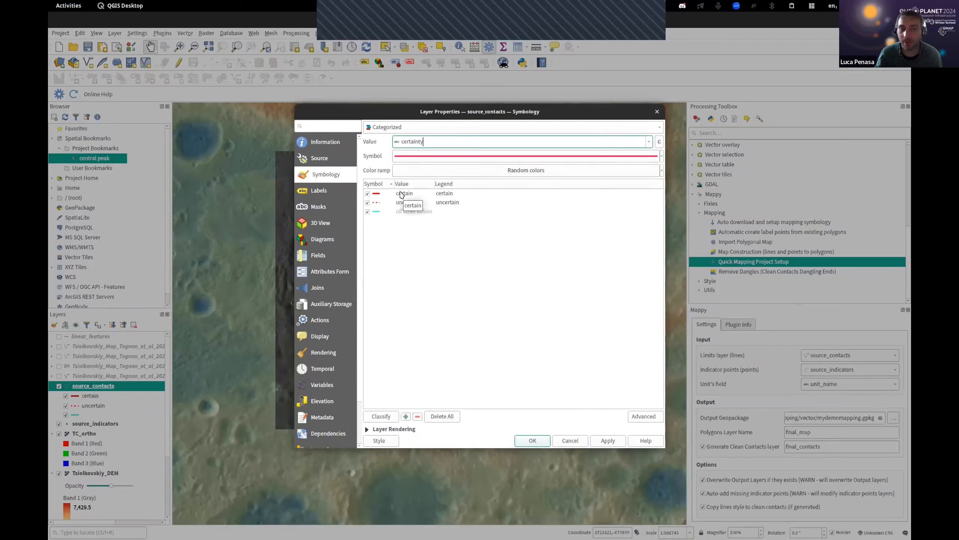
# - Capitalize the legend labels of the two contact categories as Certain and Uncertain
pyautogui.doubleClick(441, 192)
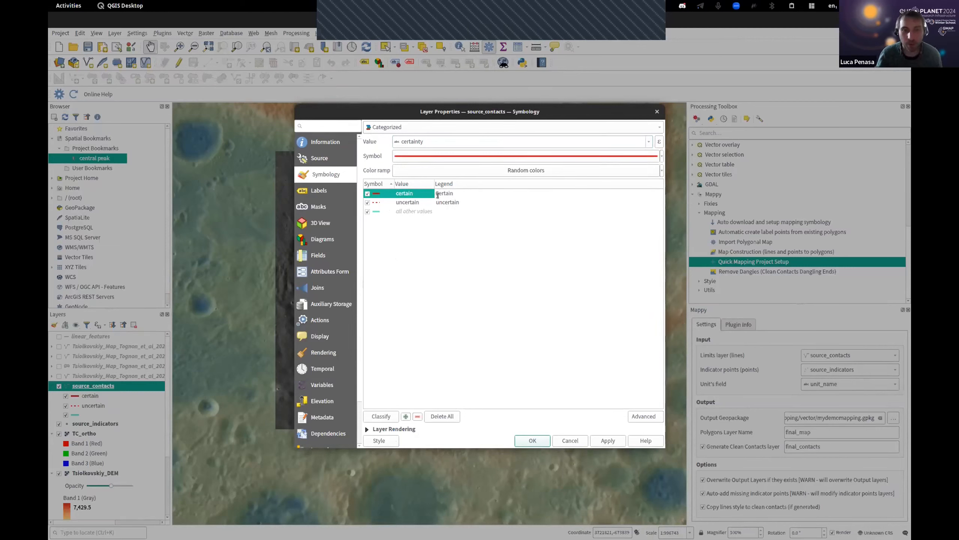
pyautogui.doubleClick(450, 203)
pyautogui.click(439, 202)
pyautogui.press('BackSpace')
pyautogui.write('U')
pyautogui.press('Return')
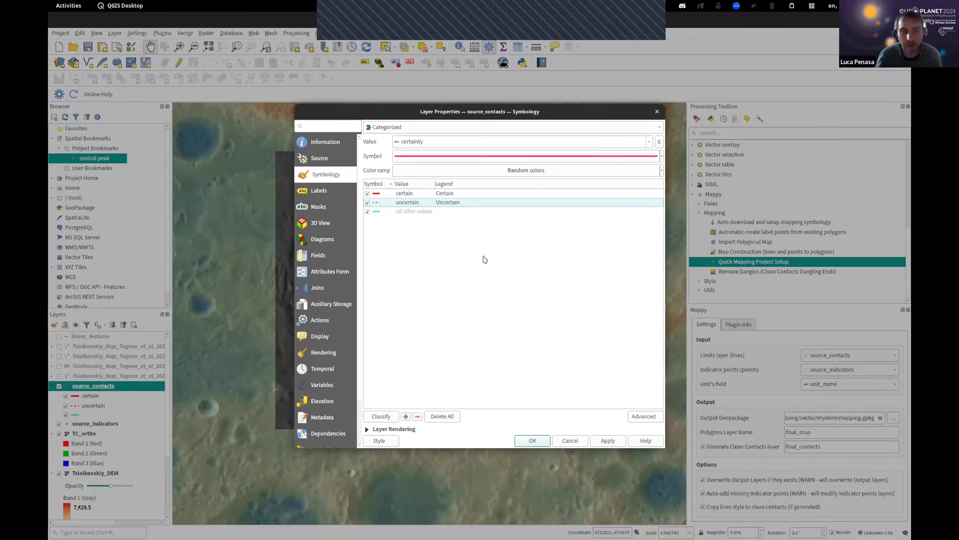
# - Review the line symbol settings of the certain and uncertain categories without changing them
pyautogui.click(406, 194)
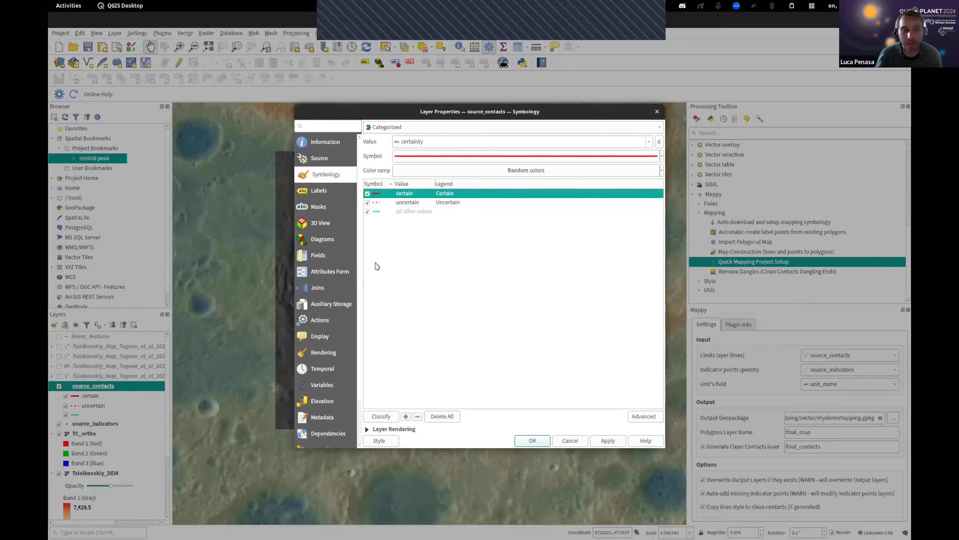
pyautogui.doubleClick(375, 194)
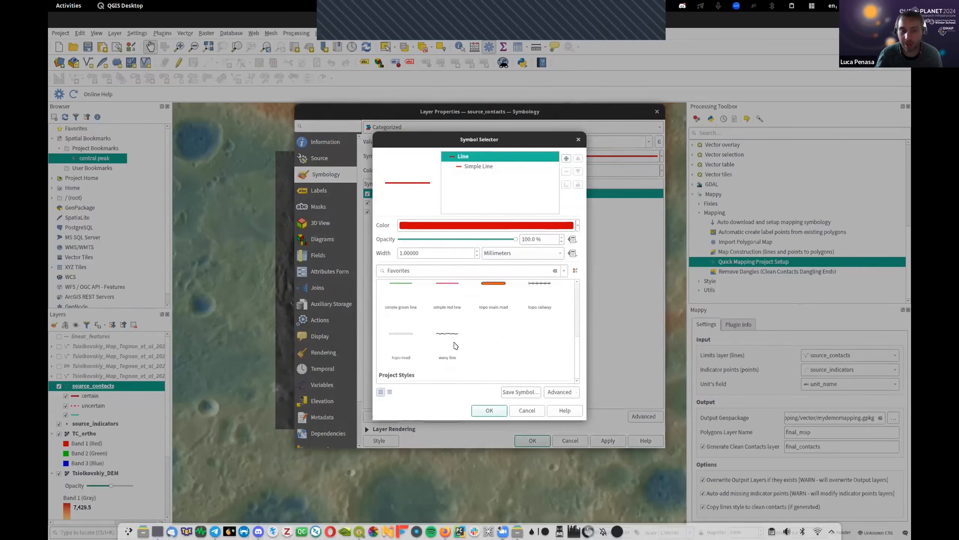
pyautogui.click(577, 140)
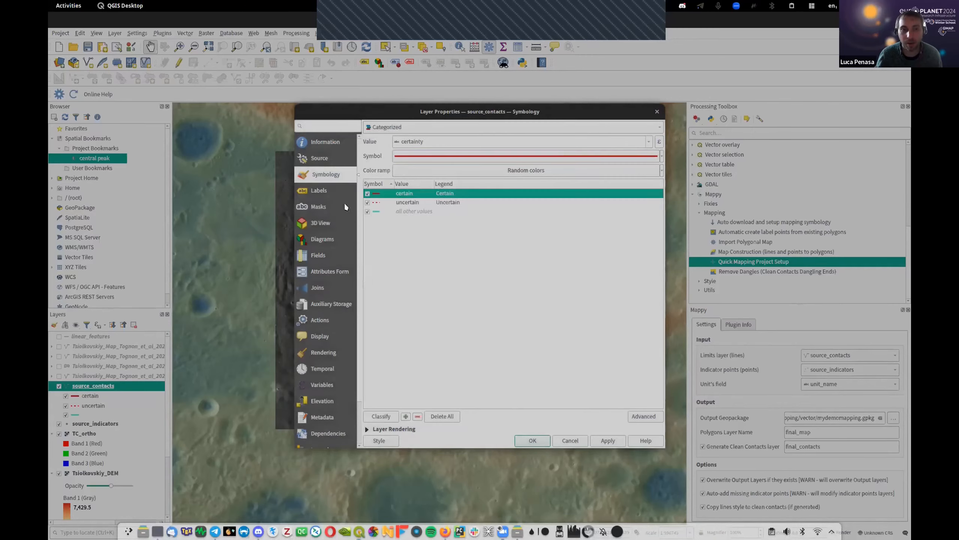
pyautogui.doubleClick(378, 205)
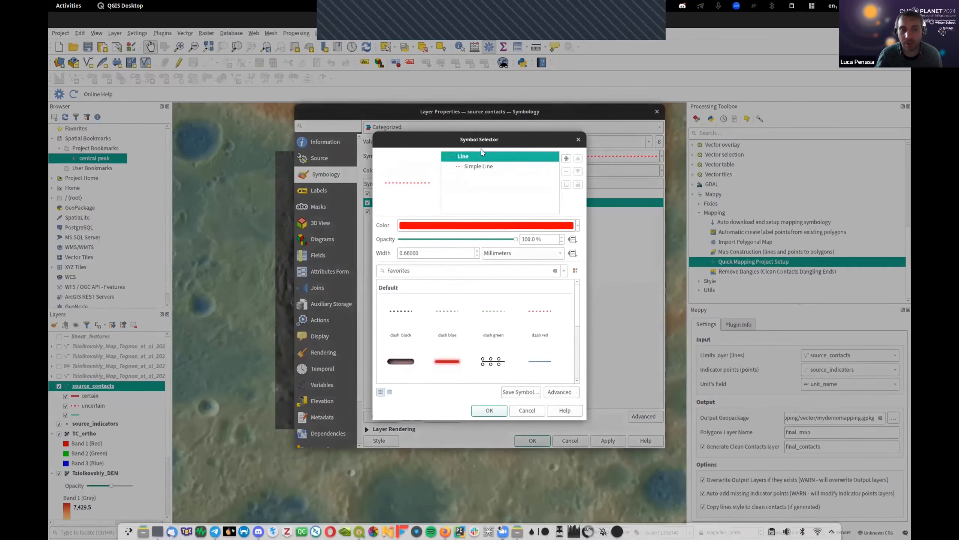
pyautogui.click(578, 139)
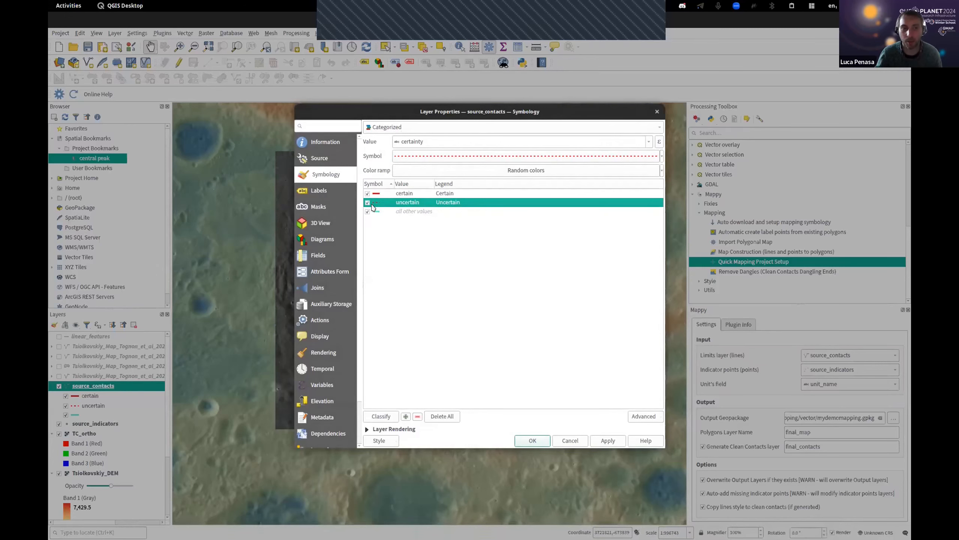
# - Accept the source_contacts symbology changes and inspect the solid and dashed contact lines around the crater
pyautogui.click(414, 320)
pyautogui.click(531, 440)
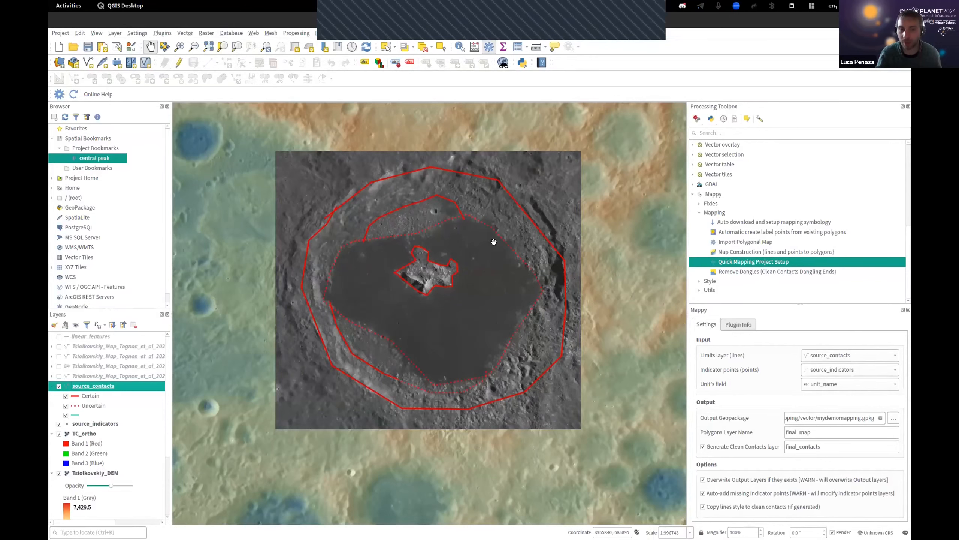
pyautogui.scroll(1, 491, 244)
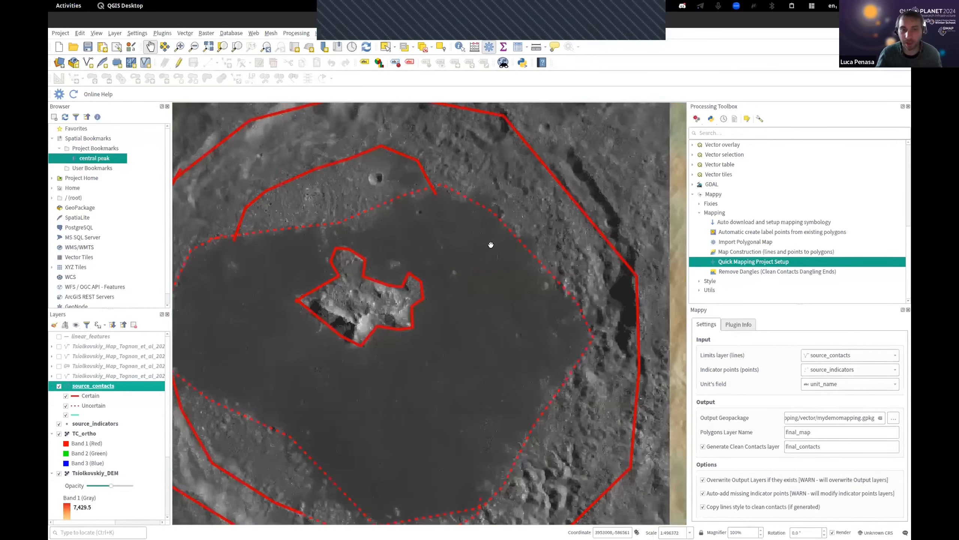
pyautogui.scroll(-2, 491, 246)
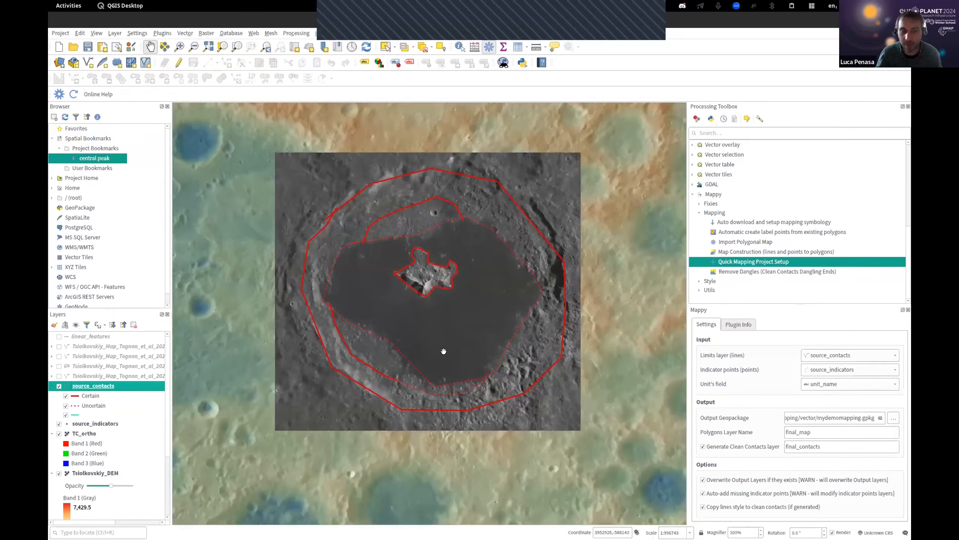
pyautogui.scroll(1, 381, 293)
pyautogui.moveTo(447, 227); pyautogui.dragTo(527, 213)
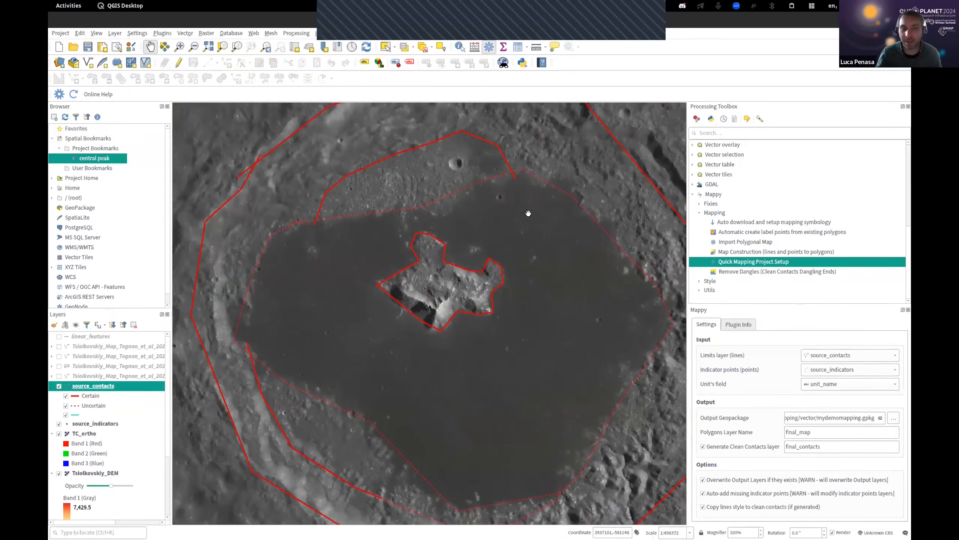
pyautogui.scroll(-1, 528, 213)
pyautogui.moveTo(521, 216); pyautogui.dragTo(469, 214)
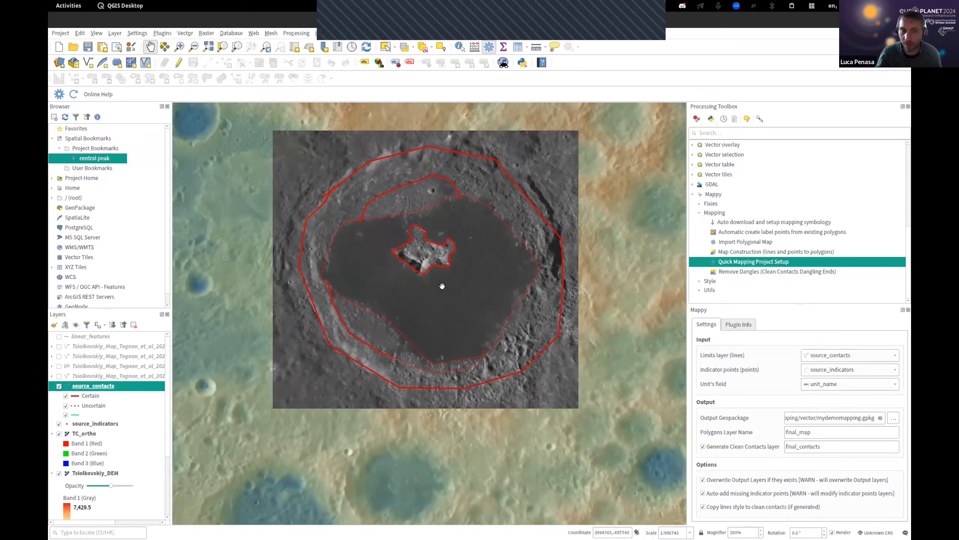
# - Give the Mappy settings panel more height by shrinking the Processing Toolbox above it
pyautogui.moveTo(194, 297); pyautogui.dragTo(194, 309)
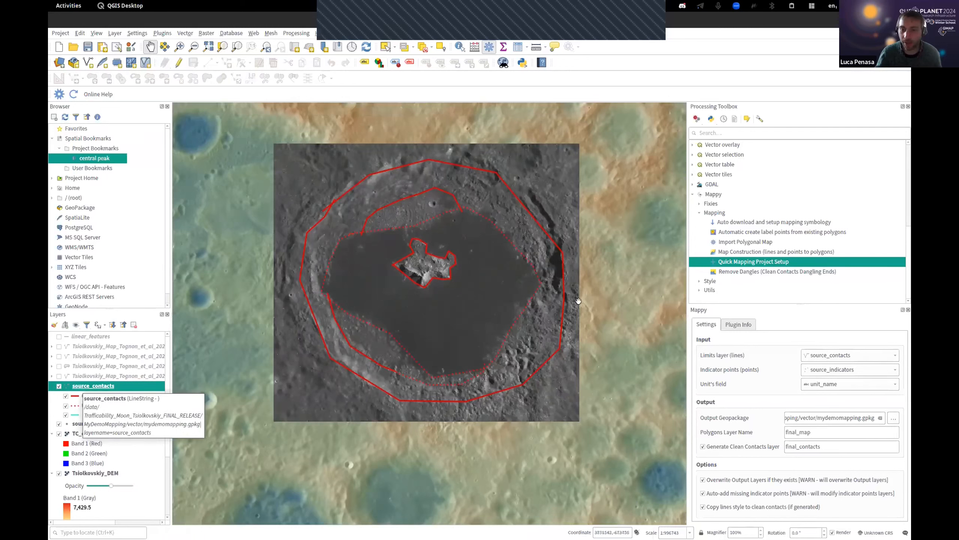
pyautogui.moveTo(732, 303); pyautogui.dragTo(744, 249)
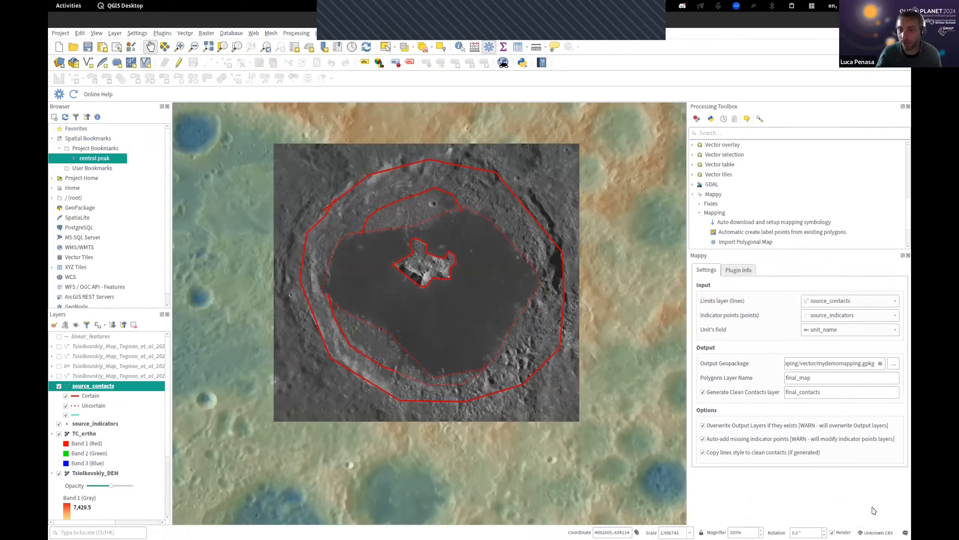
# - Close the Mappy panel, restore it from the list of available panels, and close it again
pyautogui.click(908, 255)
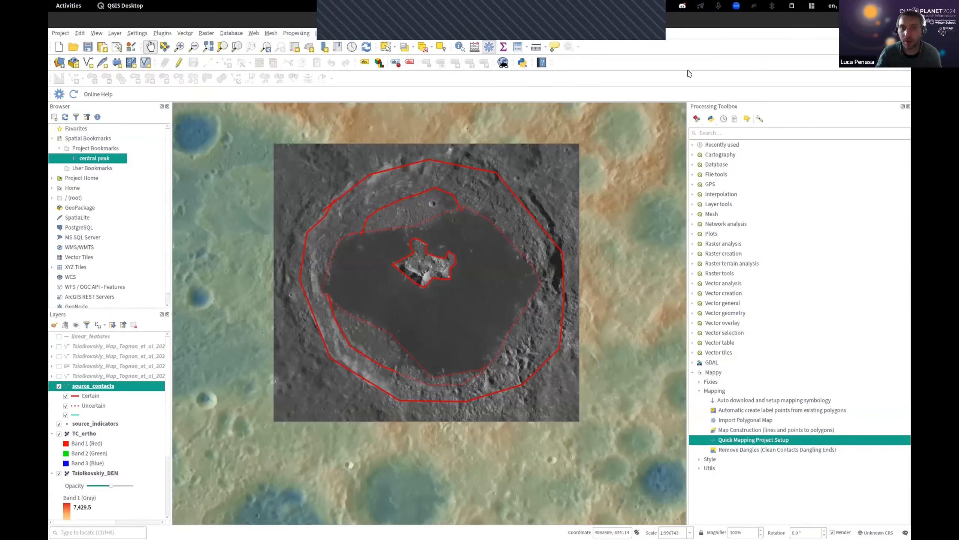
pyautogui.rightClick(658, 64)
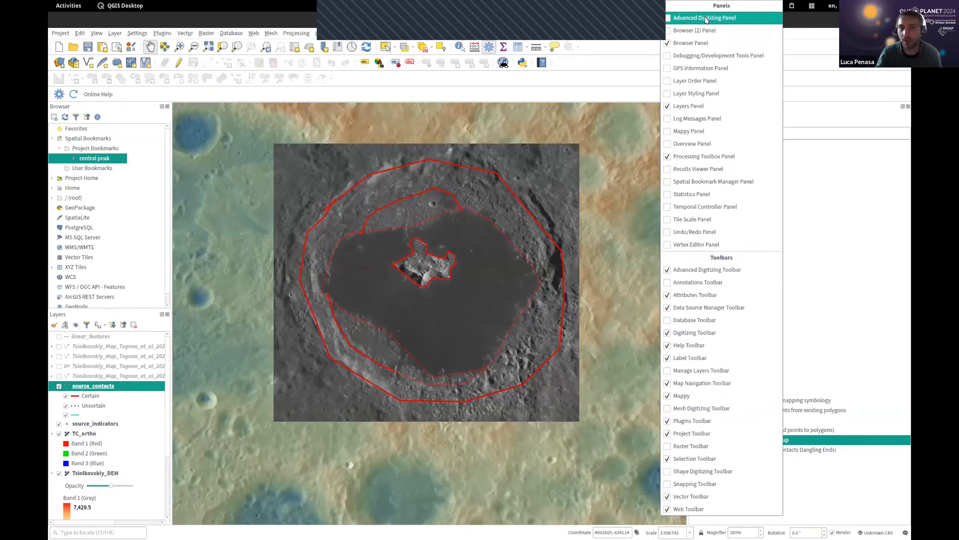
pyautogui.click(702, 132)
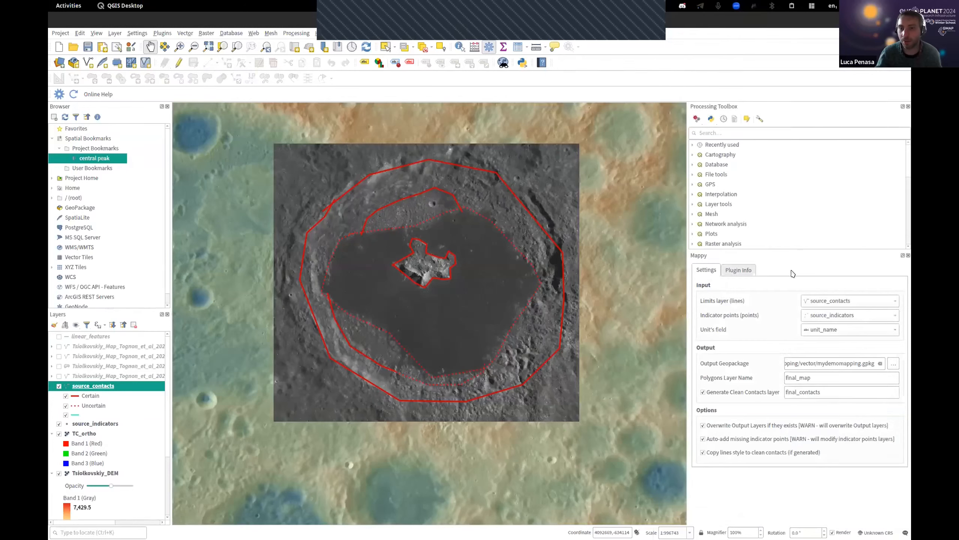
pyautogui.click(908, 256)
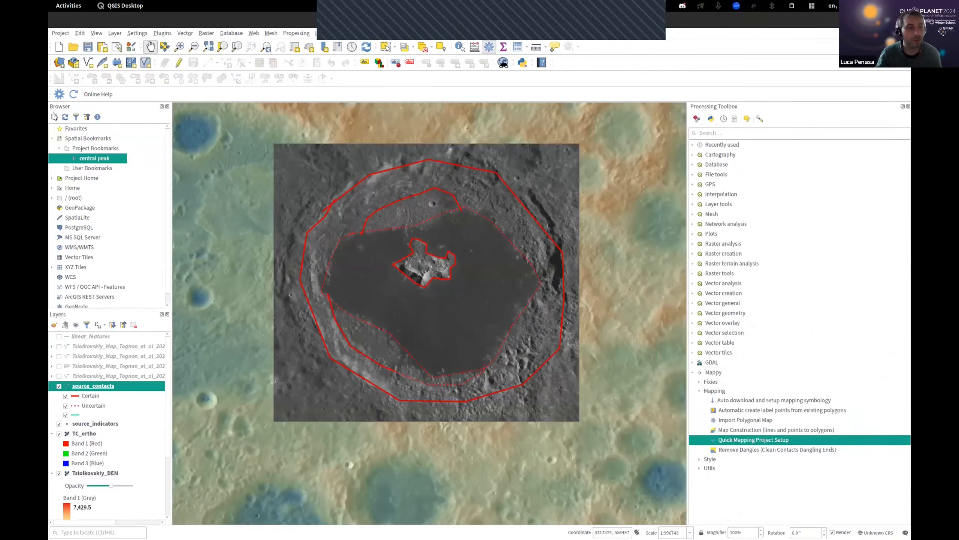
# - Reopen the Mappy settings panel at a greater height and show the available choices for the Limits layer
pyautogui.click(59, 94)
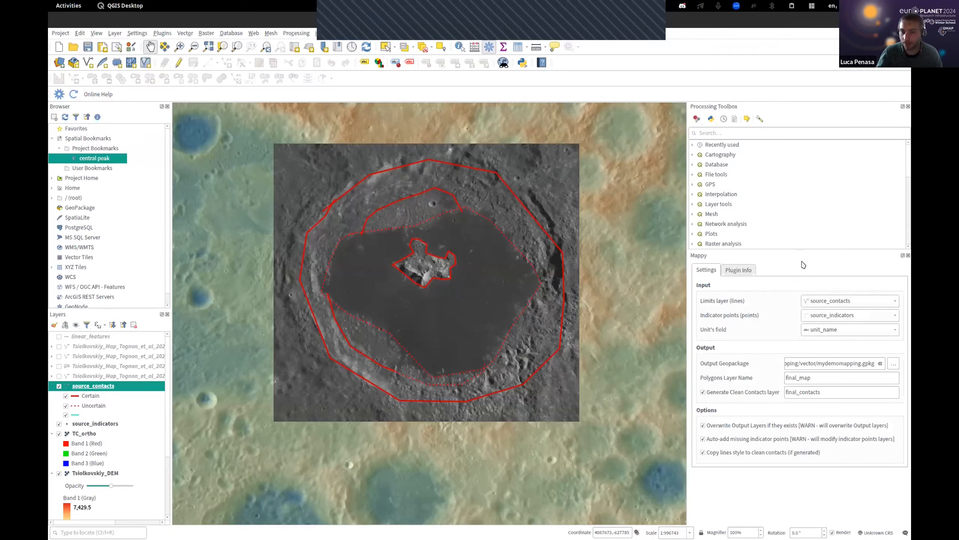
pyautogui.moveTo(797, 248); pyautogui.dragTo(797, 178)
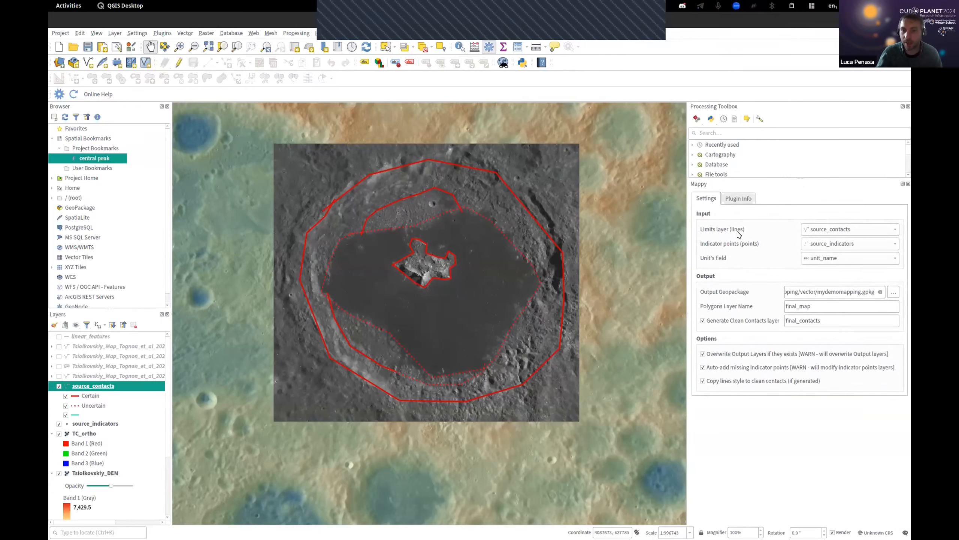
pyautogui.click(832, 235)
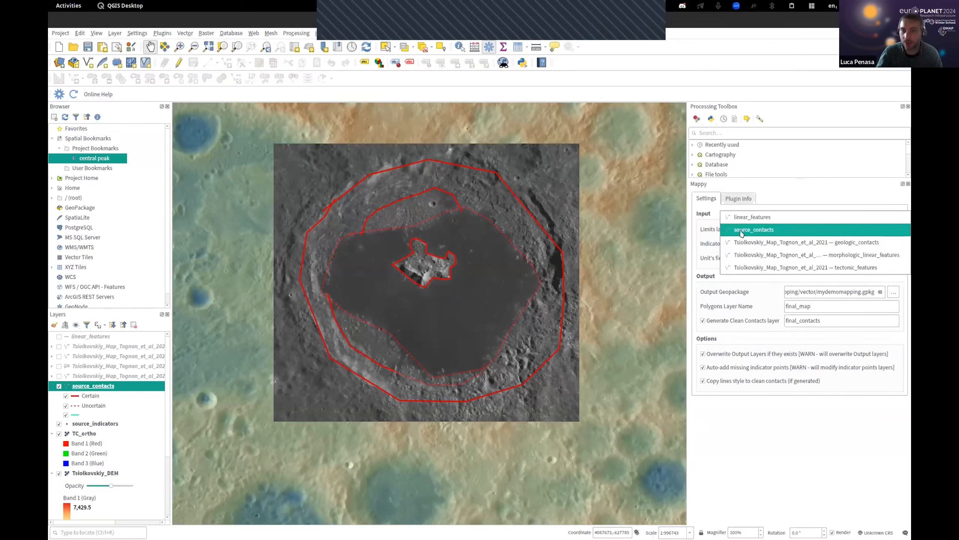
# - Set the Mappy limits layer to source_contacts and the unit's field to unit_name
pyautogui.click(756, 229)
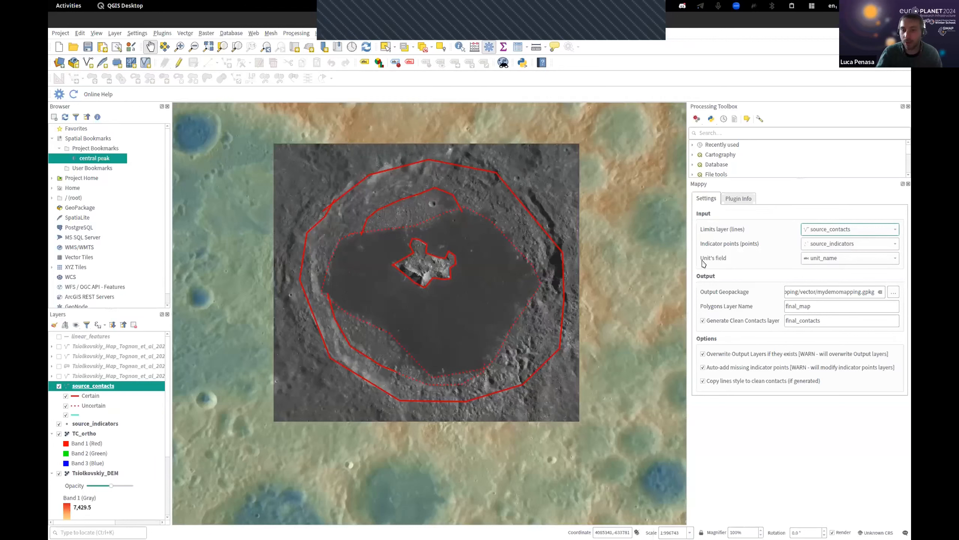
pyautogui.click(838, 260)
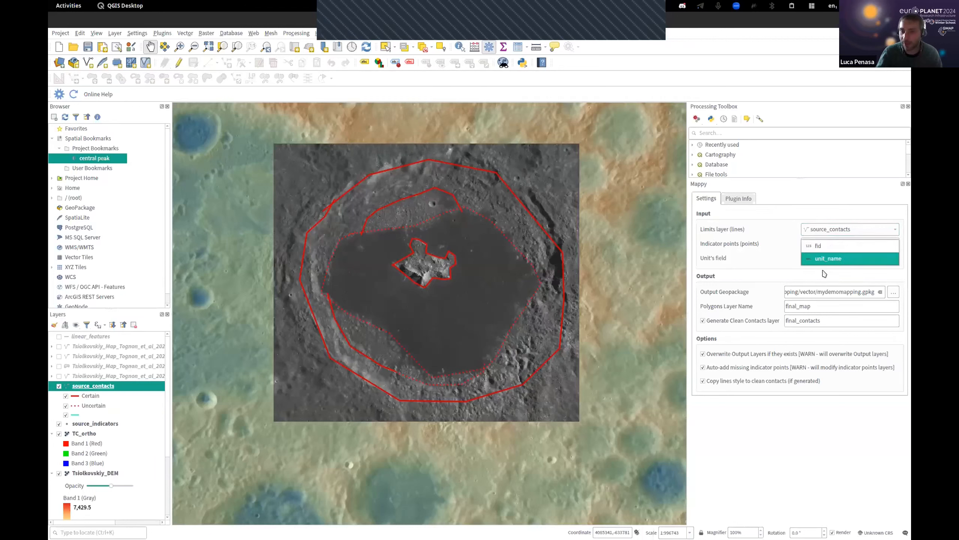
pyautogui.click(829, 259)
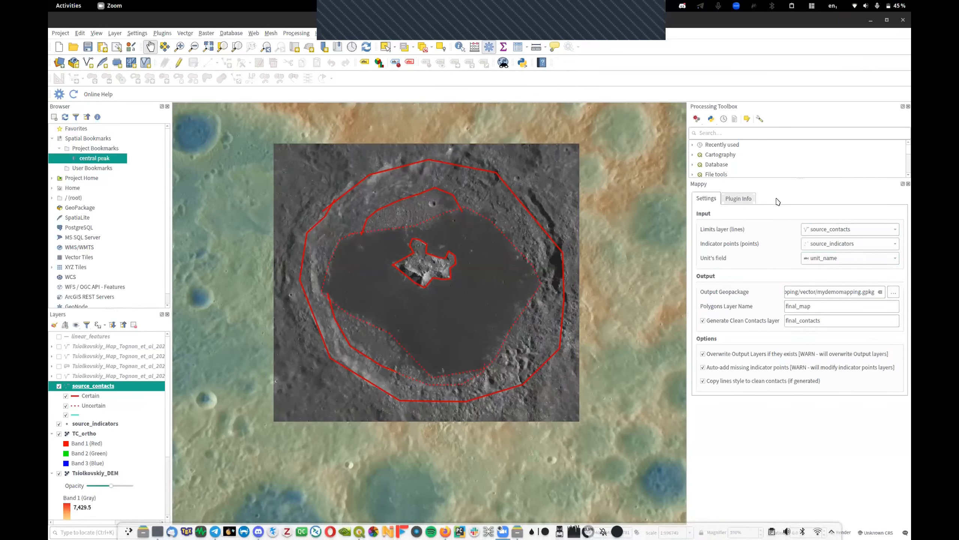
pyautogui.moveTo(797, 179); pyautogui.dragTo(797, 183)
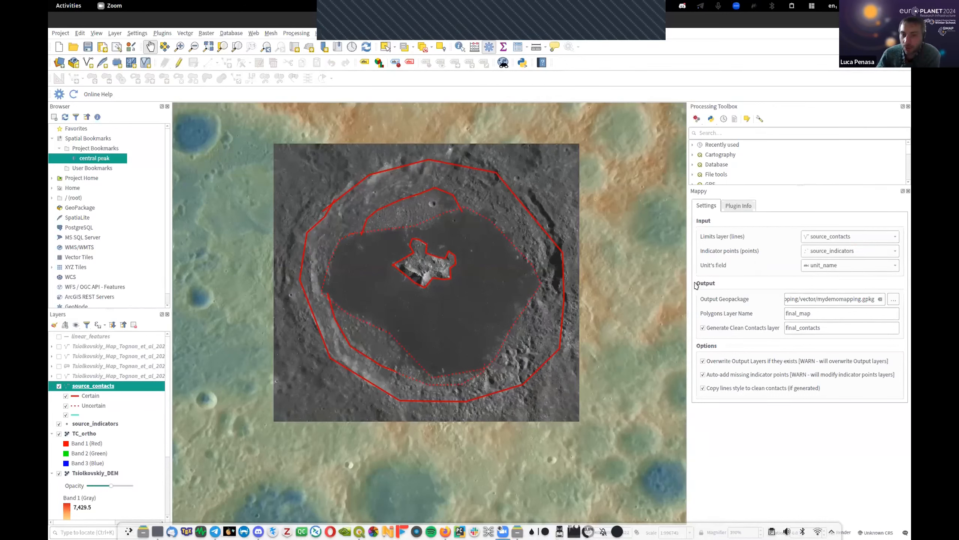
# - Check the output geopackage path and the polygons layer name in the Mappy output settings
pyautogui.tripleClick(857, 299)
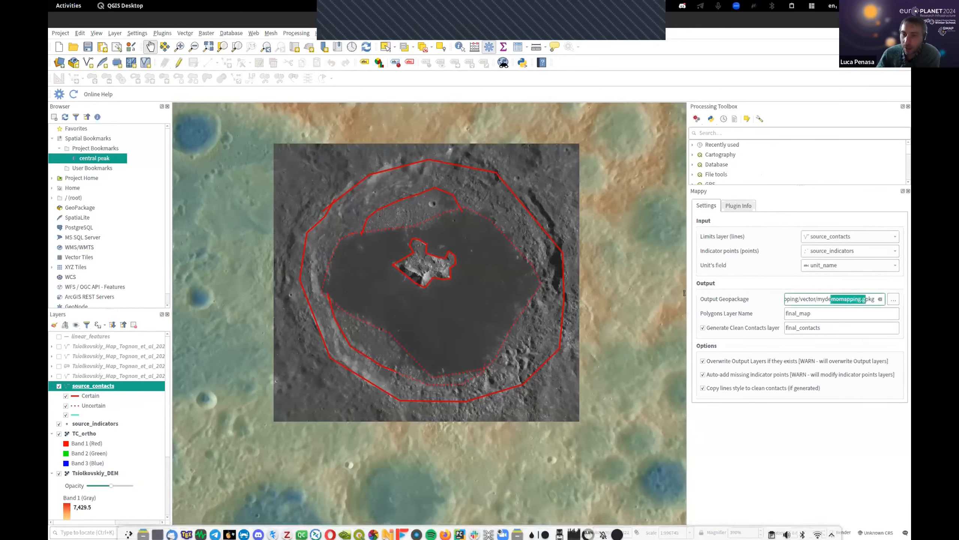
pyautogui.hotkey('ctrl', 'v')
pyautogui.moveTo(784, 296); pyautogui.dragTo(889, 295)
pyautogui.click(820, 298)
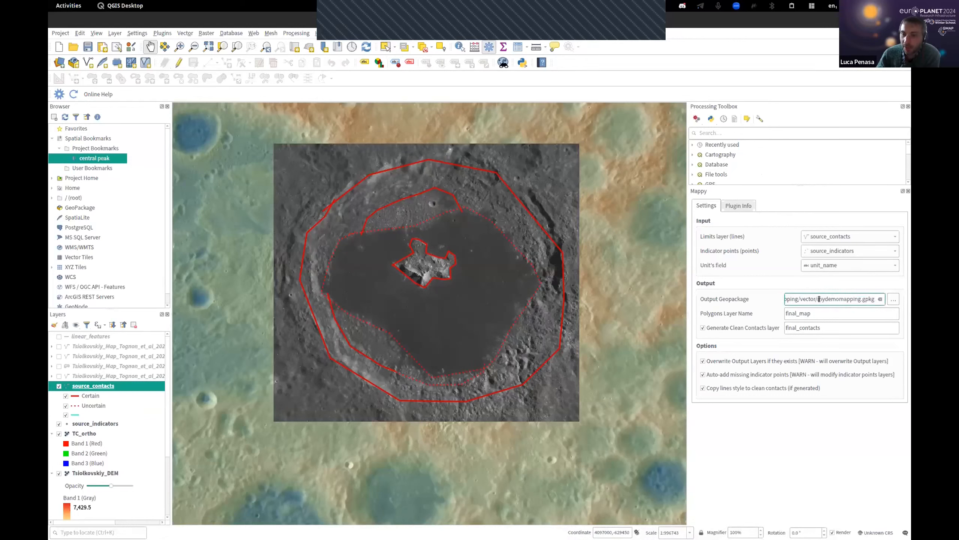
pyautogui.moveTo(816, 298); pyautogui.dragTo(868, 297)
pyautogui.click(869, 296)
pyautogui.moveTo(872, 299); pyautogui.dragTo(817, 300)
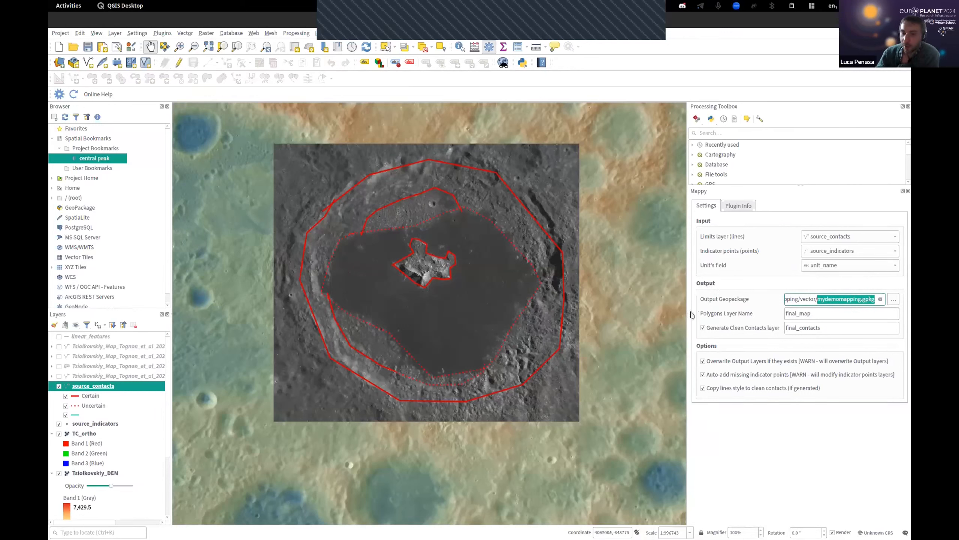
pyautogui.doubleClick(819, 313)
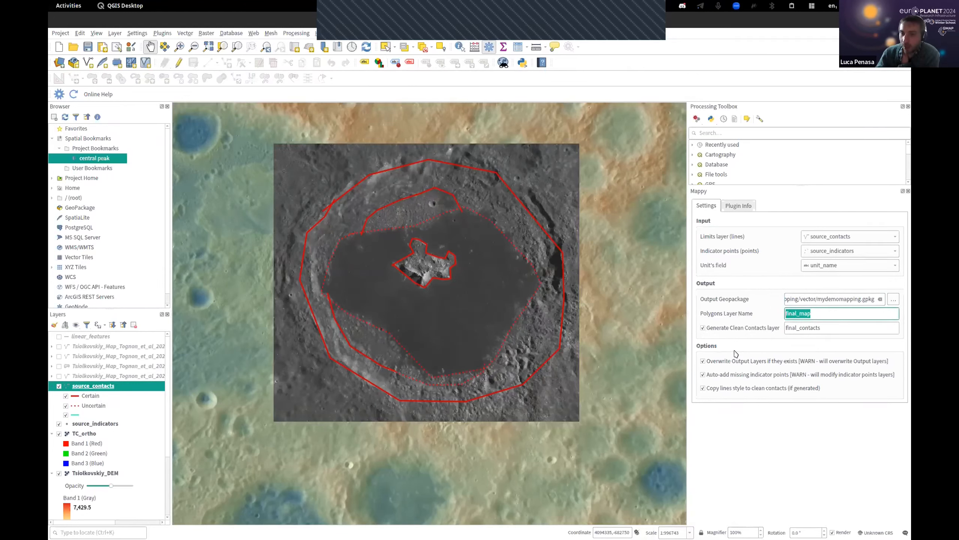
# - Recompute the map with Mappy to generate the final_map and final_contacts layers, and widen the layer list
pyautogui.click(703, 361)
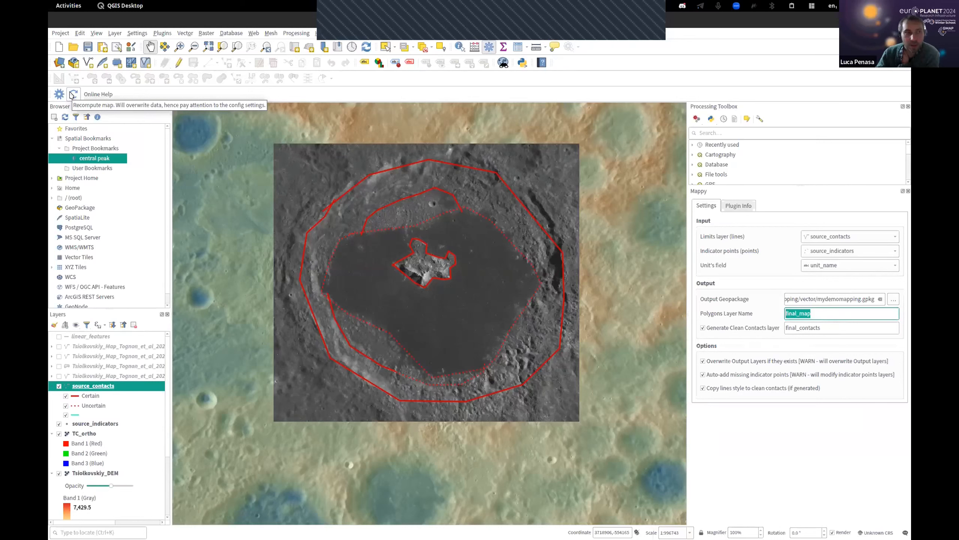
pyautogui.click(73, 94)
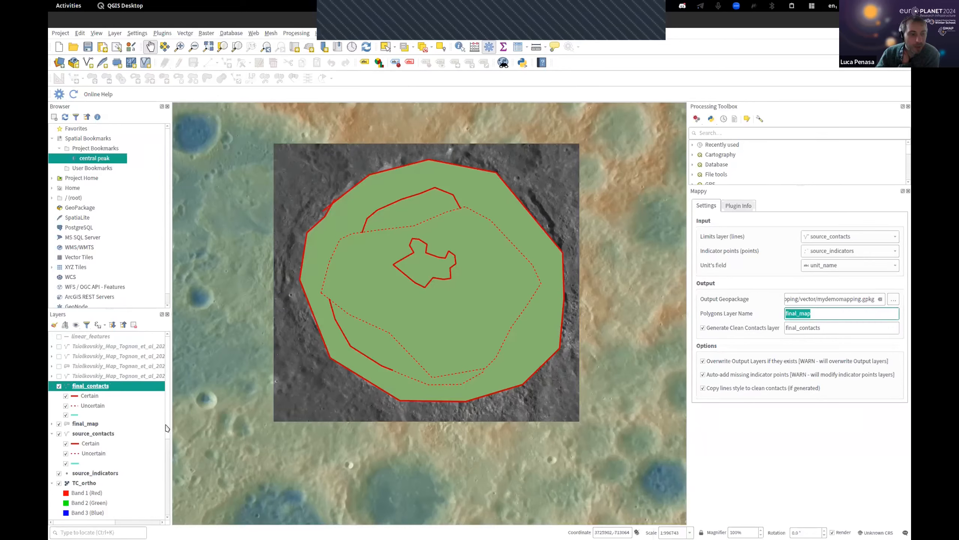
pyautogui.moveTo(167, 429); pyautogui.dragTo(226, 426)
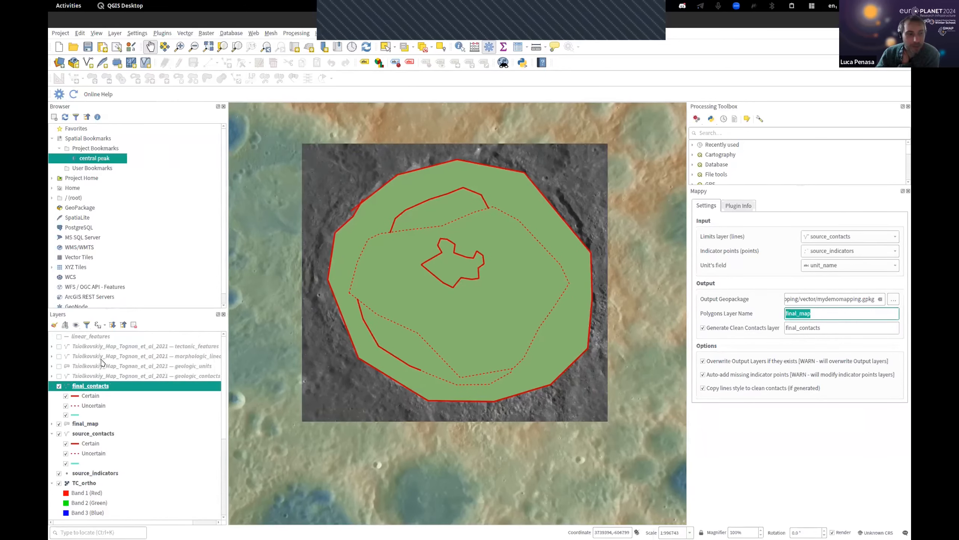
# - Hide the final_contacts layer and inspect the final_map polygons over the crater
pyautogui.click(73, 426)
pyautogui.click(59, 386)
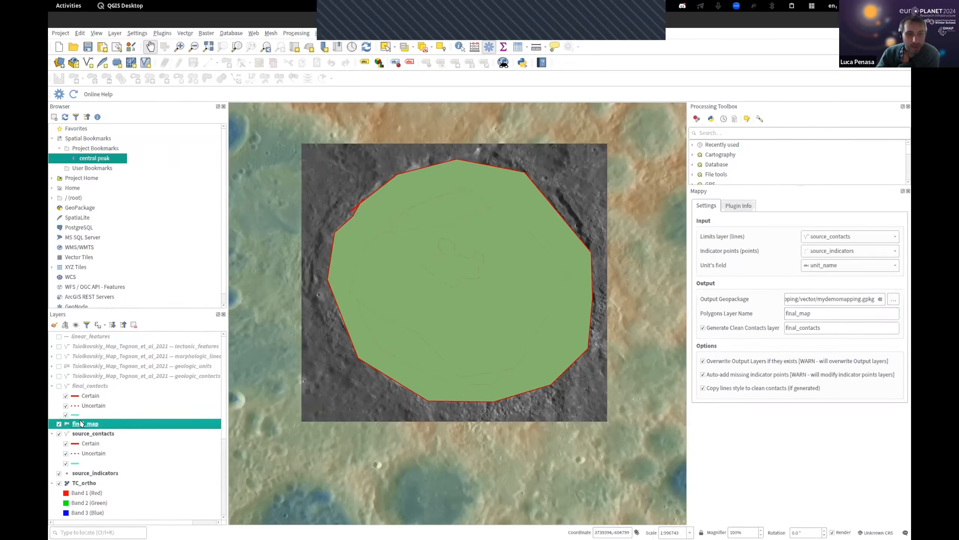
pyautogui.scroll(1, 451, 227)
pyautogui.scroll(-1, 427, 257)
pyautogui.moveTo(441, 275); pyautogui.dragTo(430, 260)
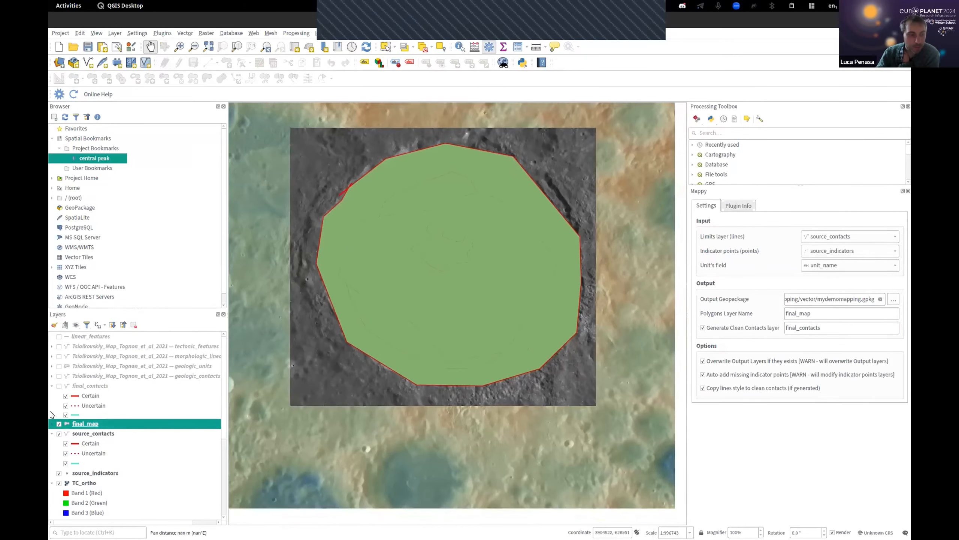
pyautogui.click(84, 386)
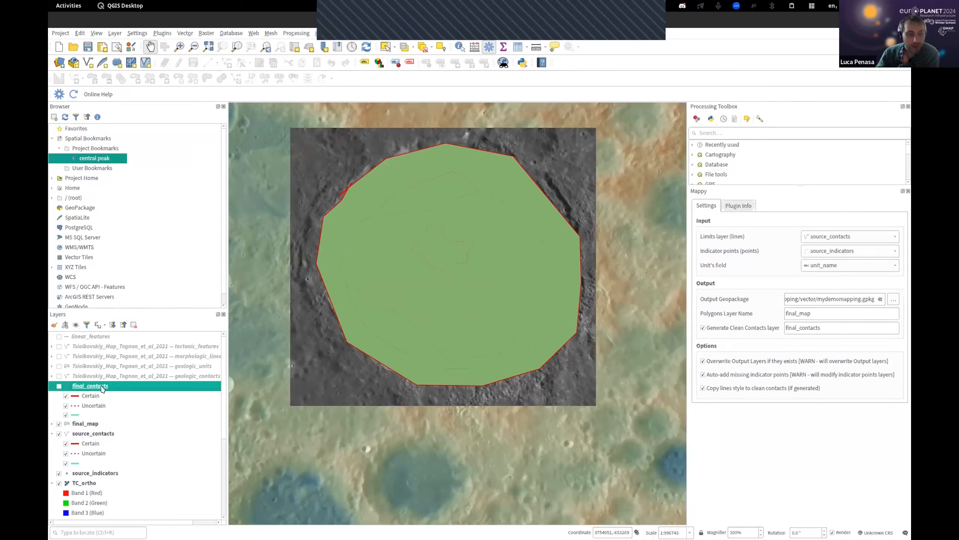
pyautogui.click(85, 423)
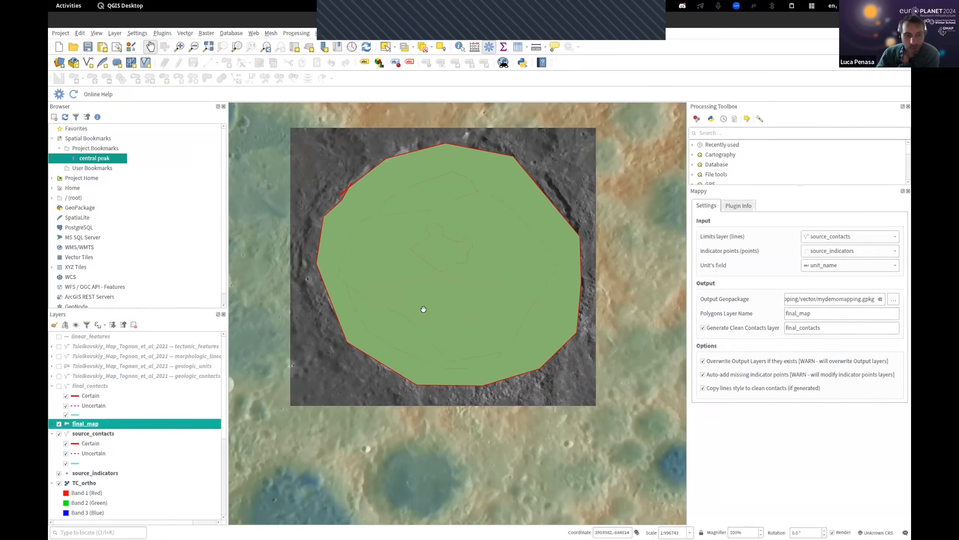
pyautogui.scroll(-2, 96, 438)
pyautogui.scroll(2, 96, 438)
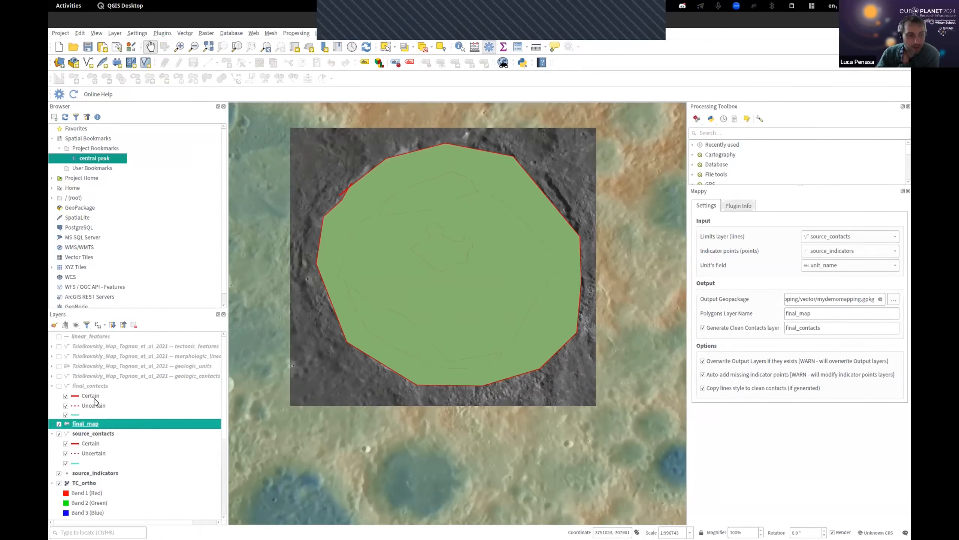
pyautogui.moveTo(464, 241)
pyautogui.mouseDown()
pyautogui.moveTo(505, 240)
pyautogui.moveTo(472, 246)
pyautogui.mouseUp()
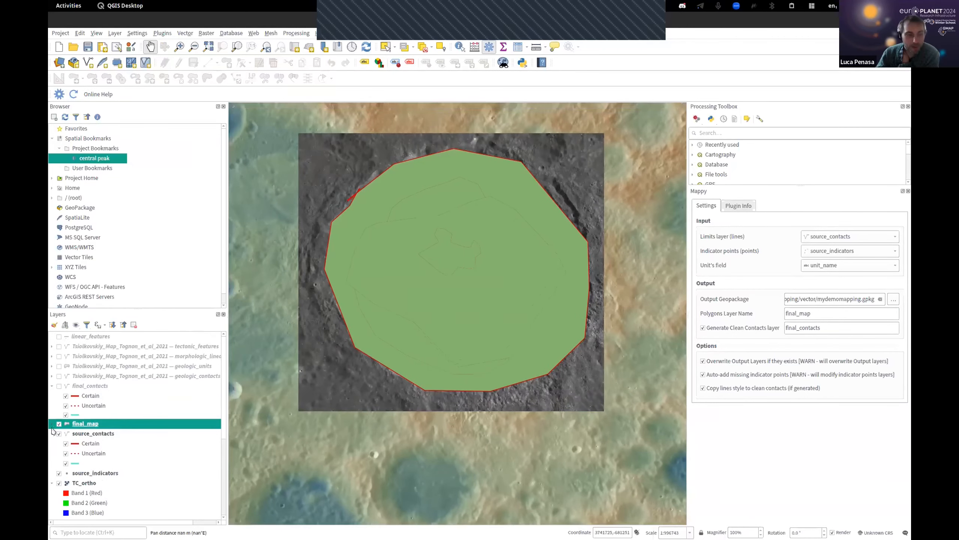
# - Open the attribute table of final_map and place its window clear of the crater polygons
pyautogui.rightClick(82, 426)
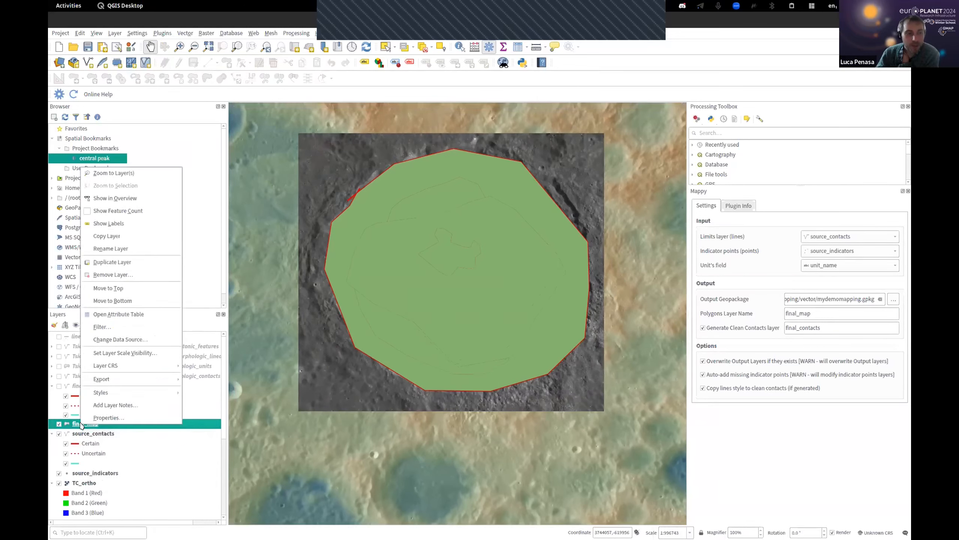
pyautogui.click(100, 313)
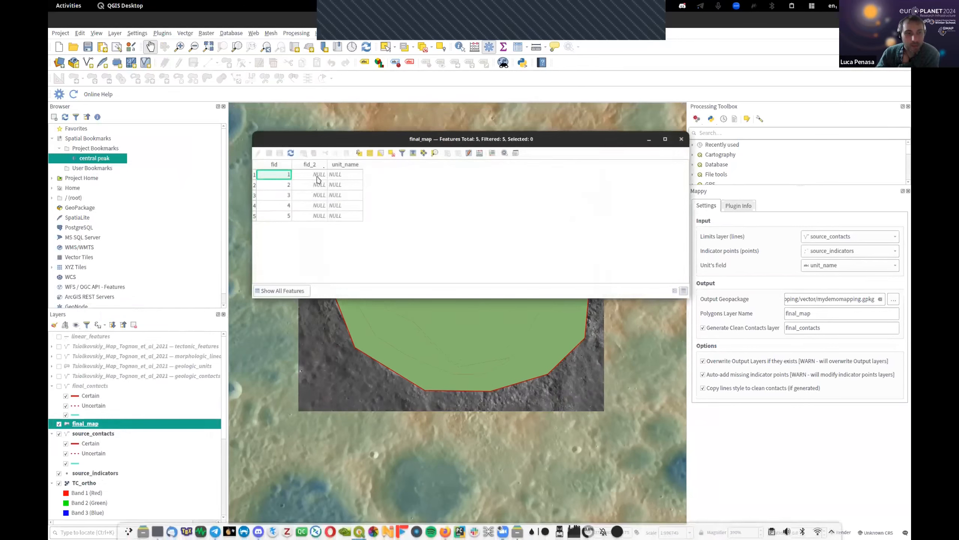
pyautogui.moveTo(340, 146); pyautogui.dragTo(694, 59)
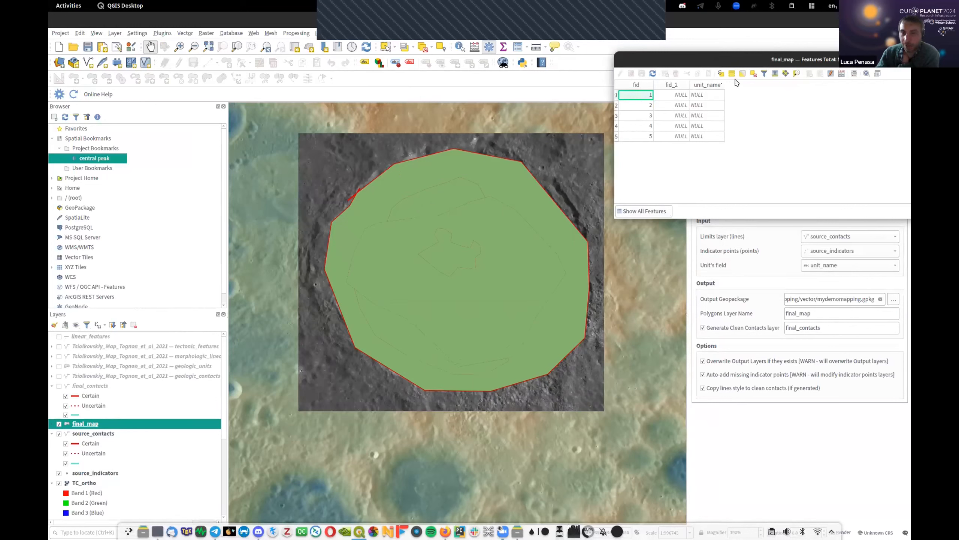
pyautogui.moveTo(745, 57); pyautogui.dragTo(757, 75)
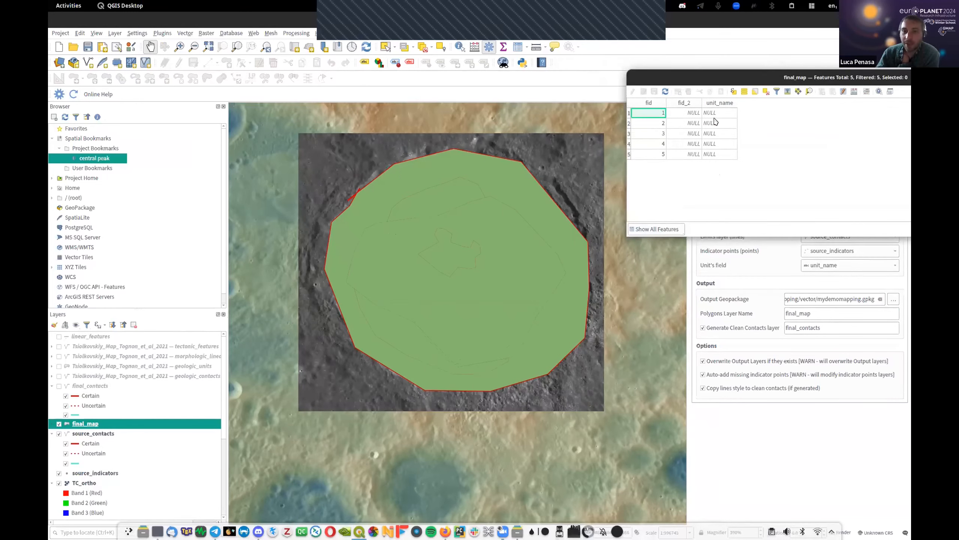
# - Select each of the five final_map records in turn to see which polygon it represents
pyautogui.click(628, 113)
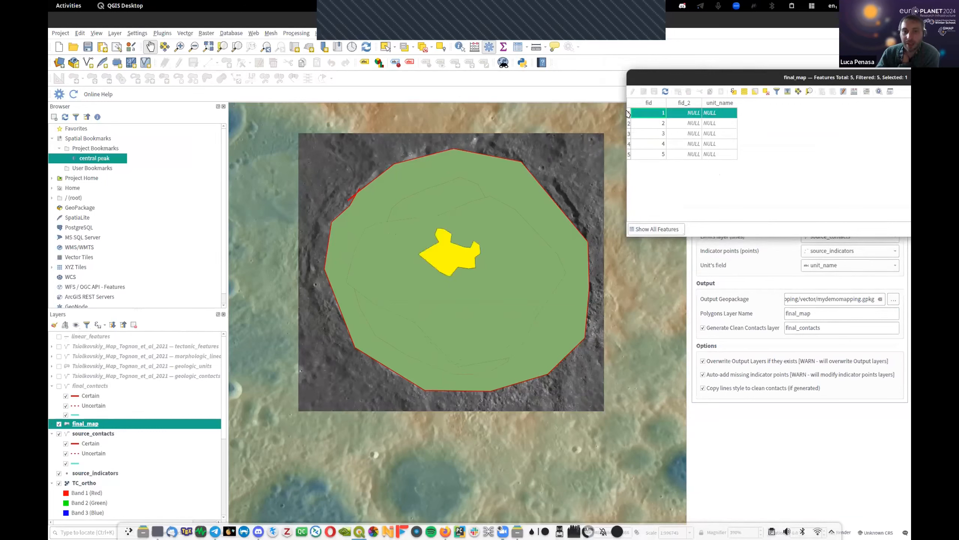
pyautogui.click(628, 124)
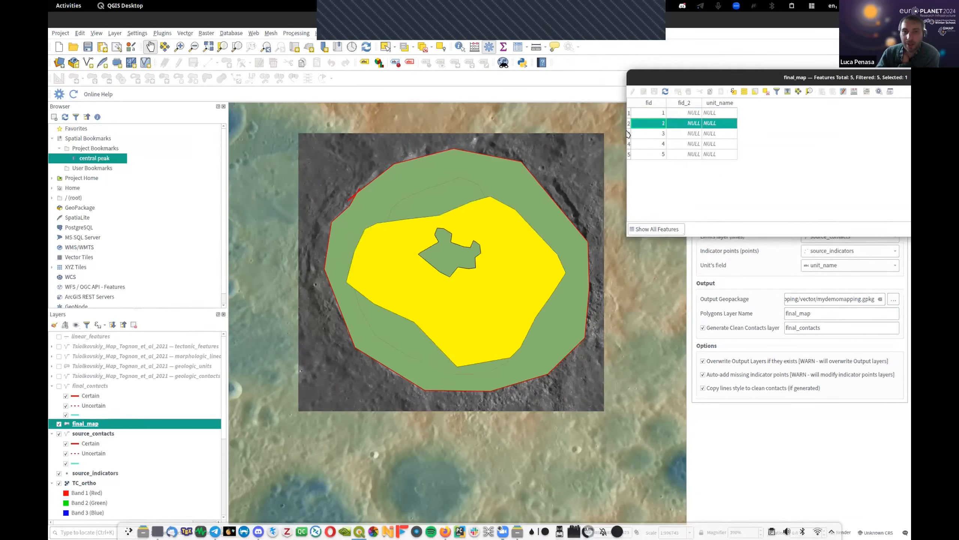
pyautogui.click(628, 134)
pyautogui.click(628, 143)
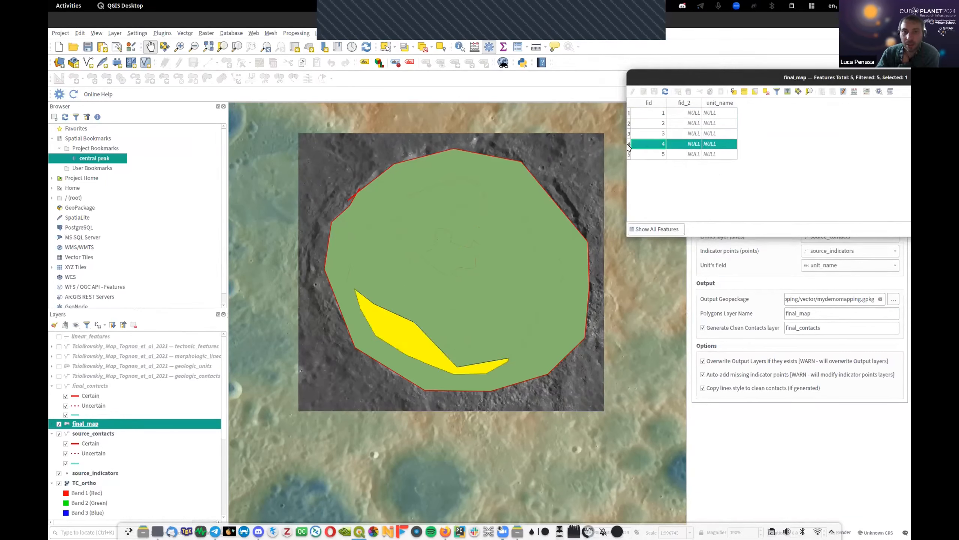
pyautogui.click(628, 154)
# - Select the final_map record with fid 1 again and close the attribute table
pyautogui.click(629, 113)
pyautogui.moveTo(703, 81); pyautogui.dragTo(768, 173)
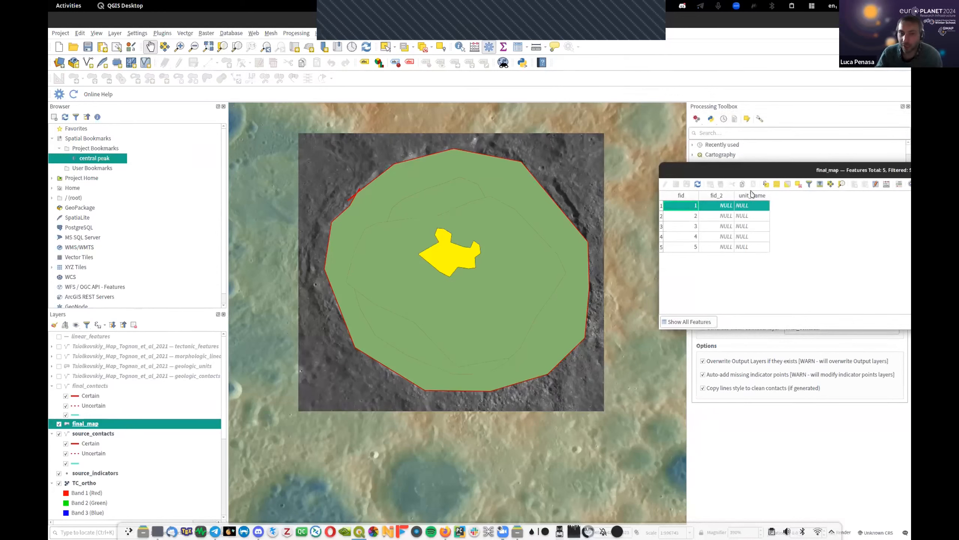
pyautogui.moveTo(751, 170); pyautogui.dragTo(467, 236)
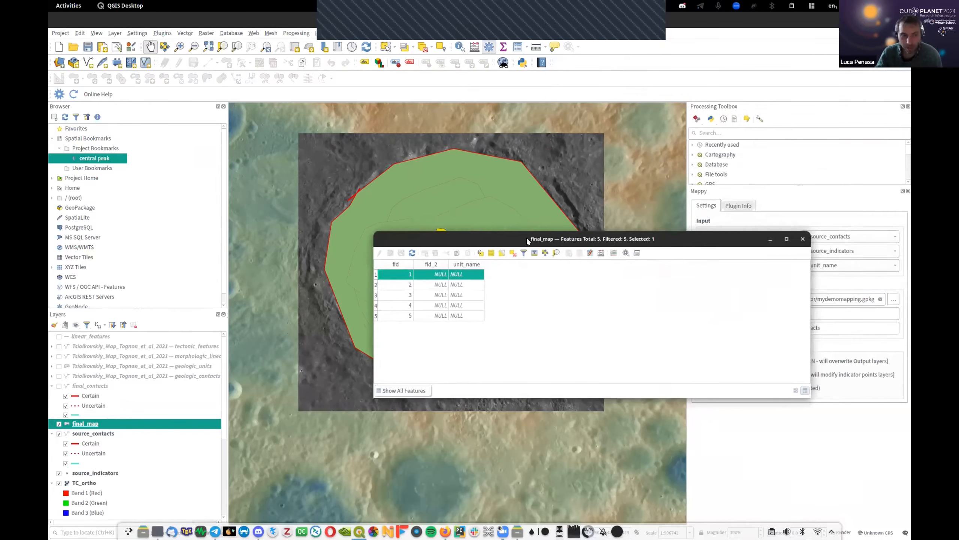
pyautogui.click(802, 238)
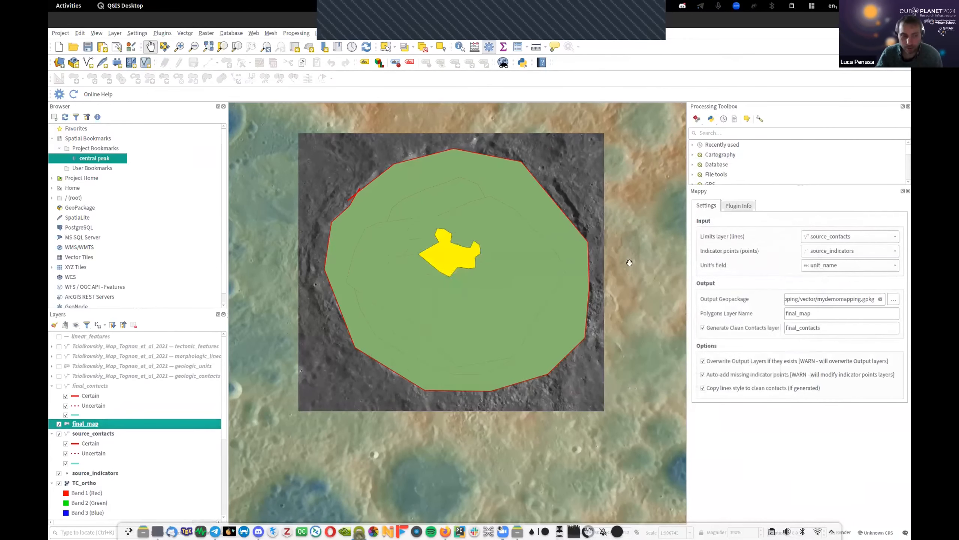
pyautogui.scroll(-3, 109, 400)
pyautogui.scroll(3, 109, 401)
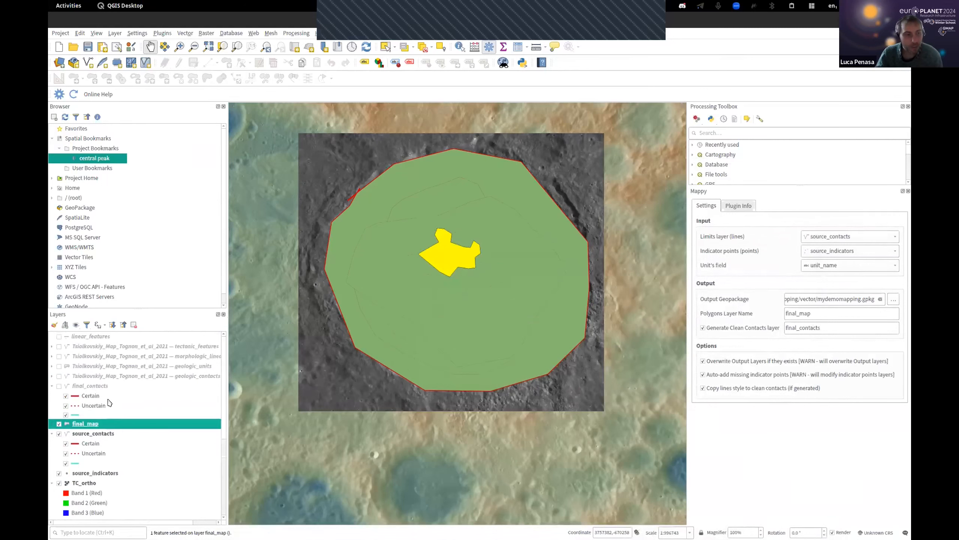
# - Move the source_indicators layer above final_map and check its points against the polygons
pyautogui.click(81, 474)
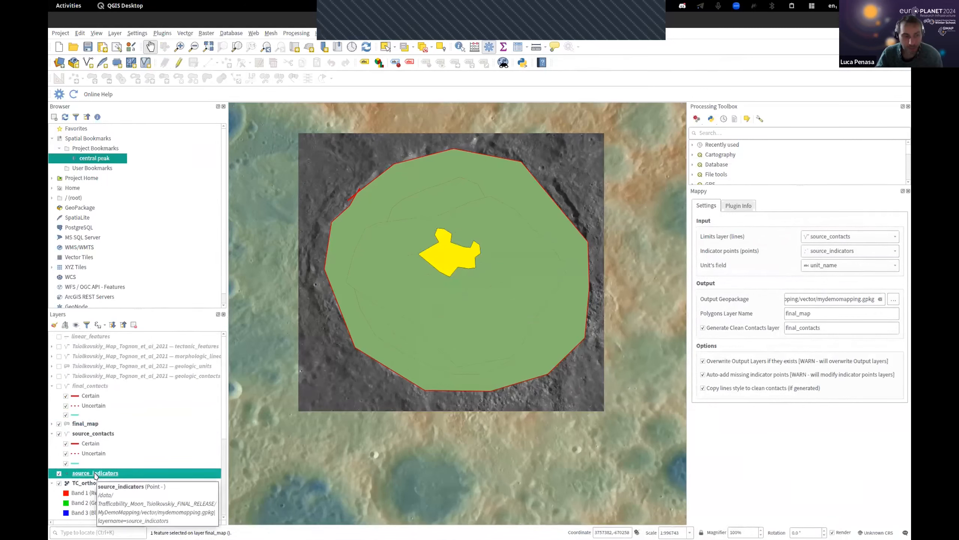
pyautogui.moveTo(96, 475)
pyautogui.mouseDown()
pyautogui.moveTo(112, 451)
pyautogui.moveTo(110, 419)
pyautogui.mouseUp()
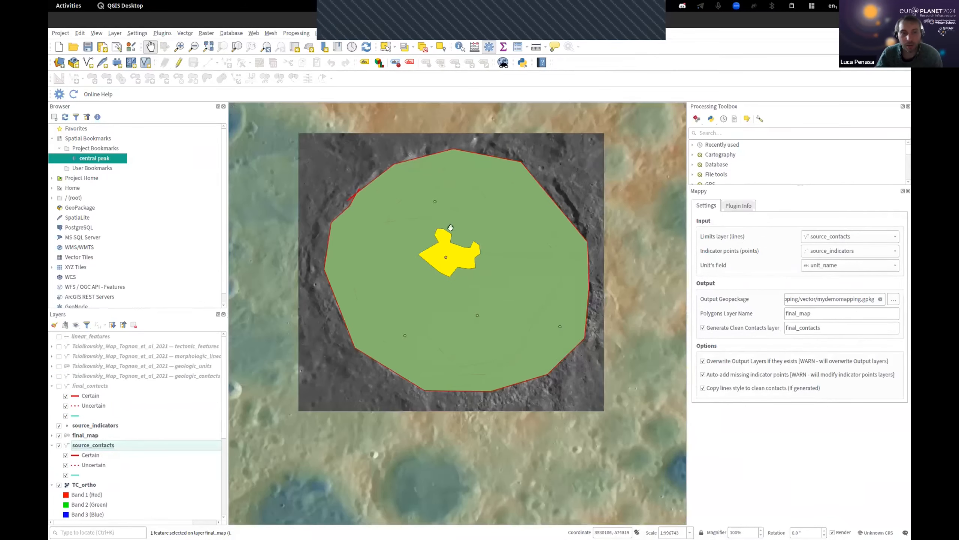
pyautogui.moveTo(451, 227); pyautogui.dragTo(432, 243)
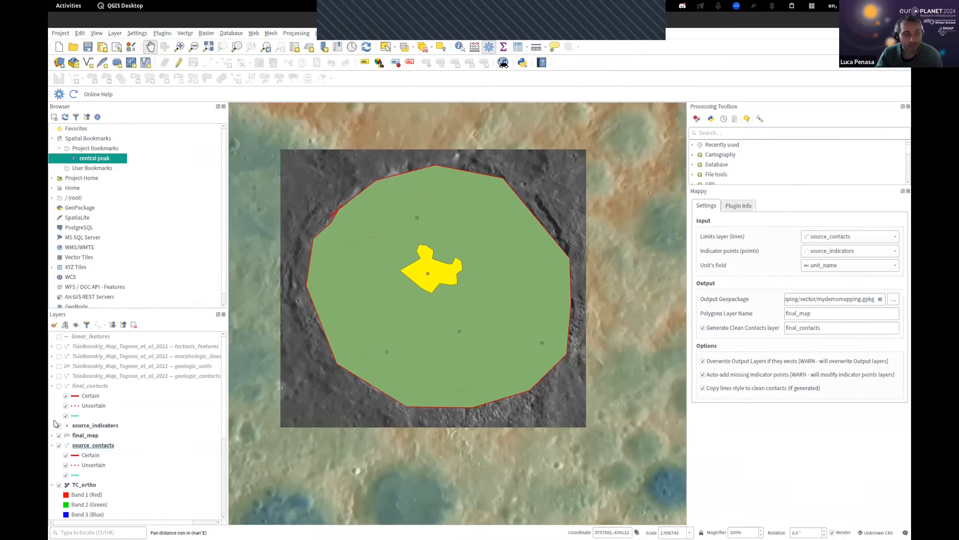
pyautogui.click(58, 436)
pyautogui.click(59, 436)
pyautogui.scroll(1, 415, 215)
pyautogui.scroll(-1, 416, 213)
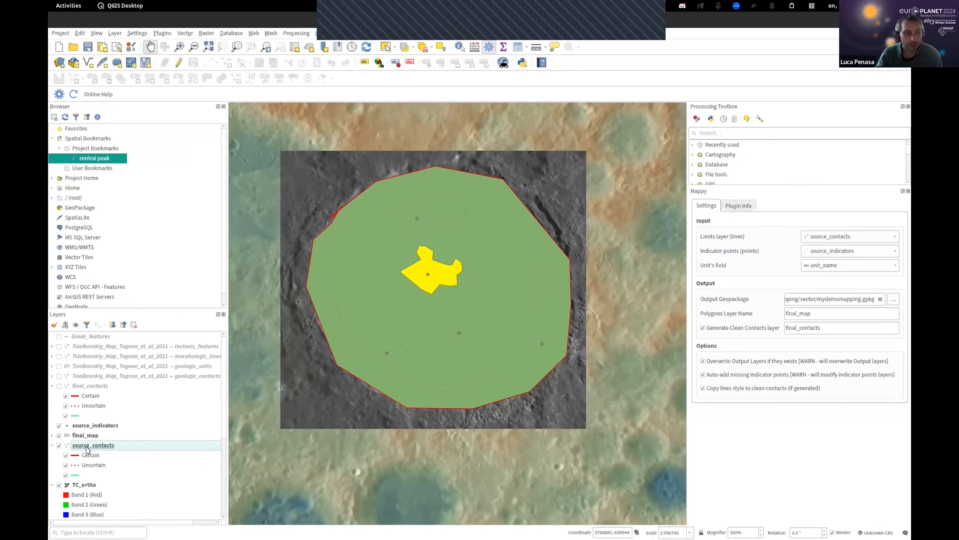
# - Turn on editing for the source_indicators layer
pyautogui.click(84, 427)
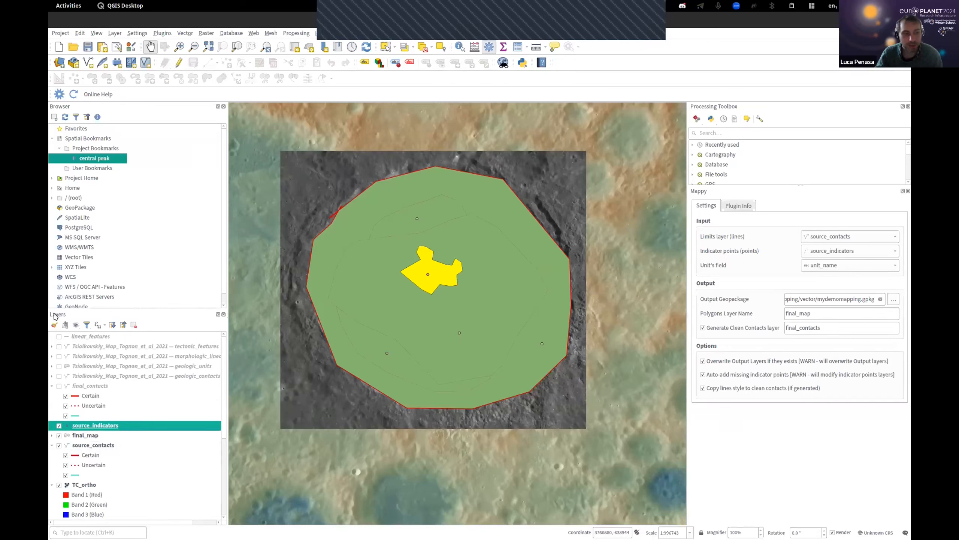
pyautogui.rightClick(85, 428)
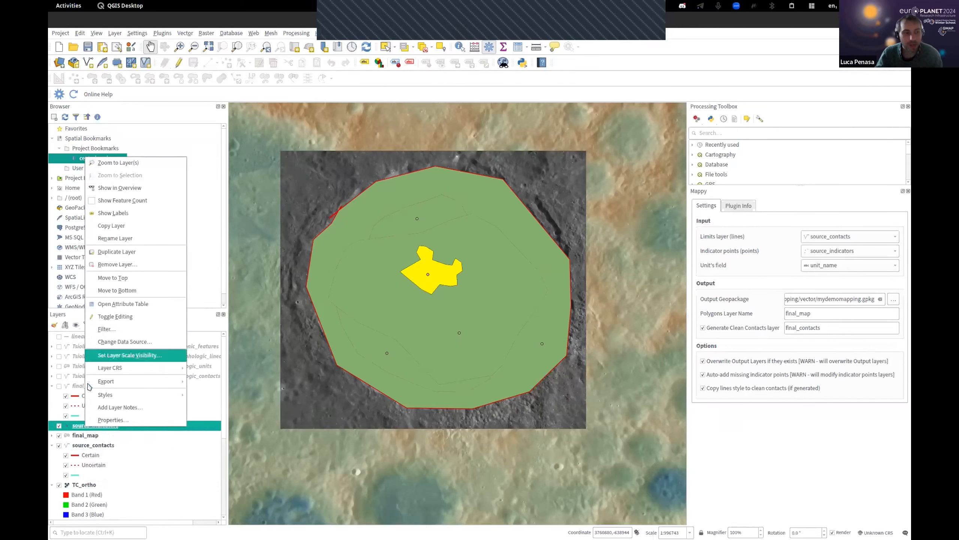
pyautogui.click(107, 318)
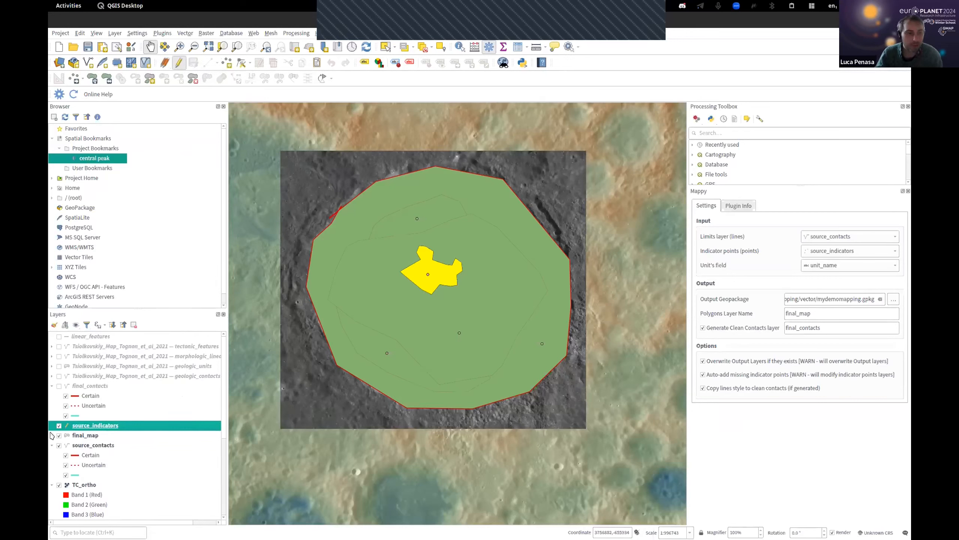
# - Open the source_indicators attribute table and select the records with fid 1 and 2 to locate their points on the map
pyautogui.rightClick(86, 425)
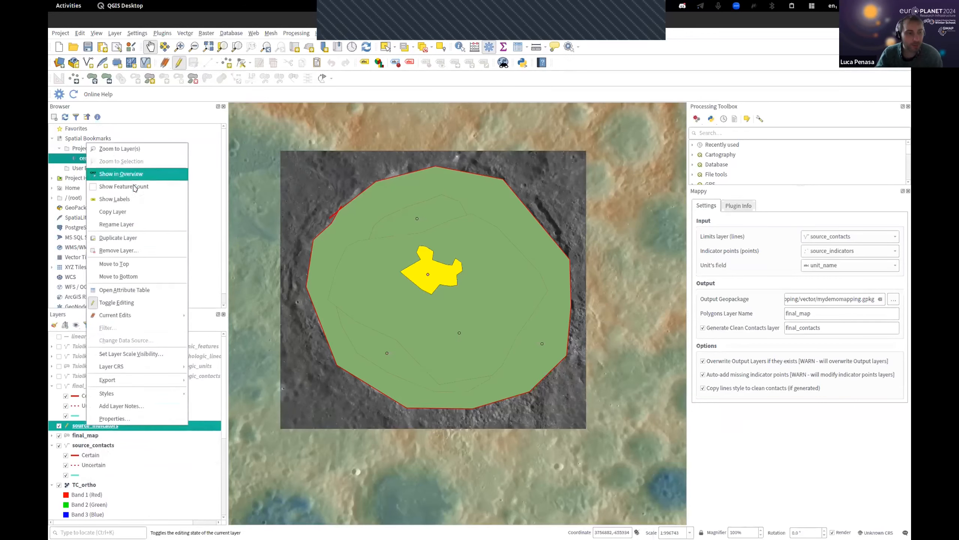
pyautogui.click(151, 290)
pyautogui.moveTo(447, 240); pyautogui.dragTo(570, 77)
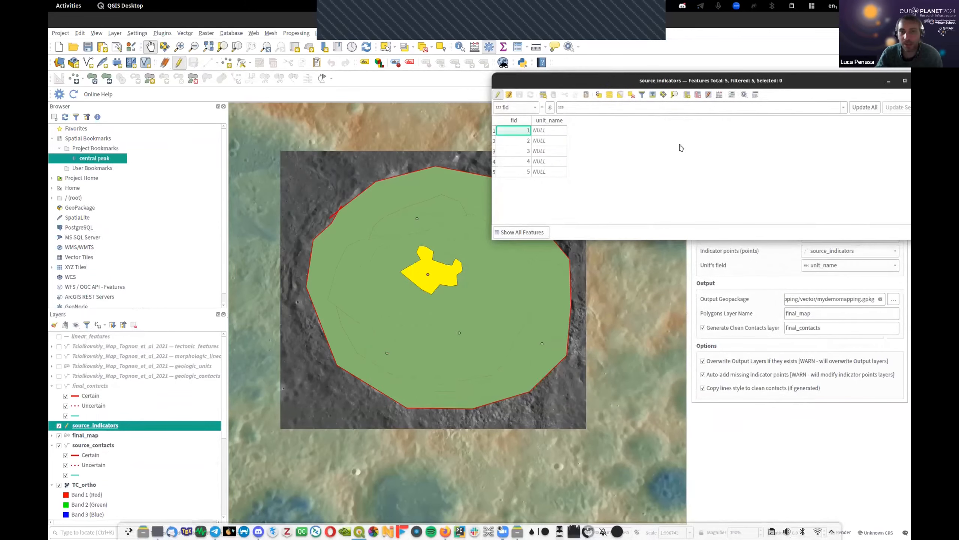
pyautogui.click(494, 131)
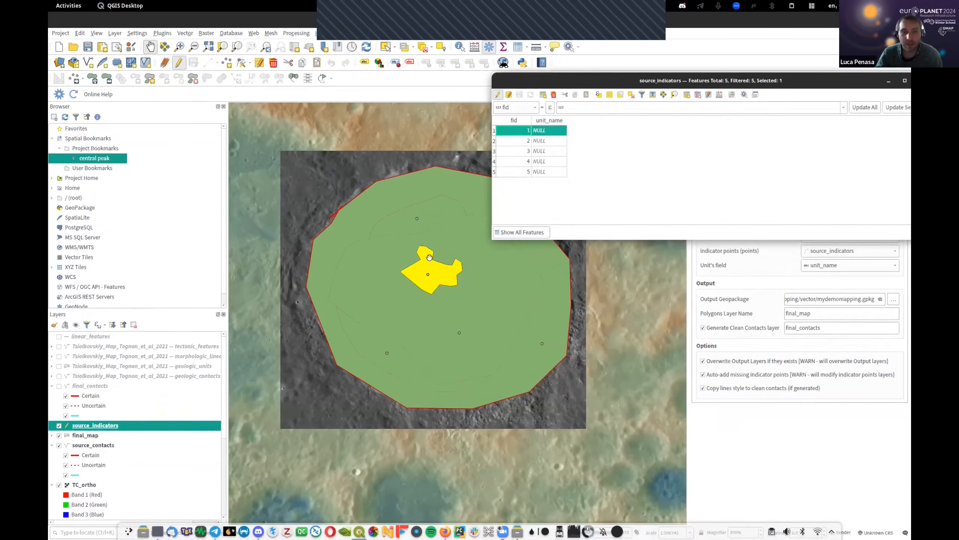
pyautogui.click(492, 141)
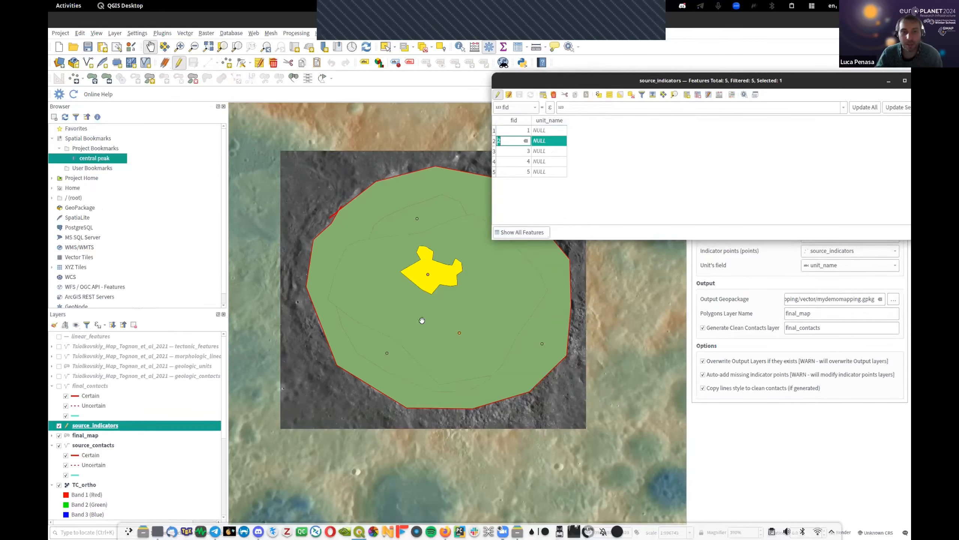
# - Enlarge the marker symbol of the source_indicators layer so its points stand out on the map
pyautogui.scroll(2, 459, 332)
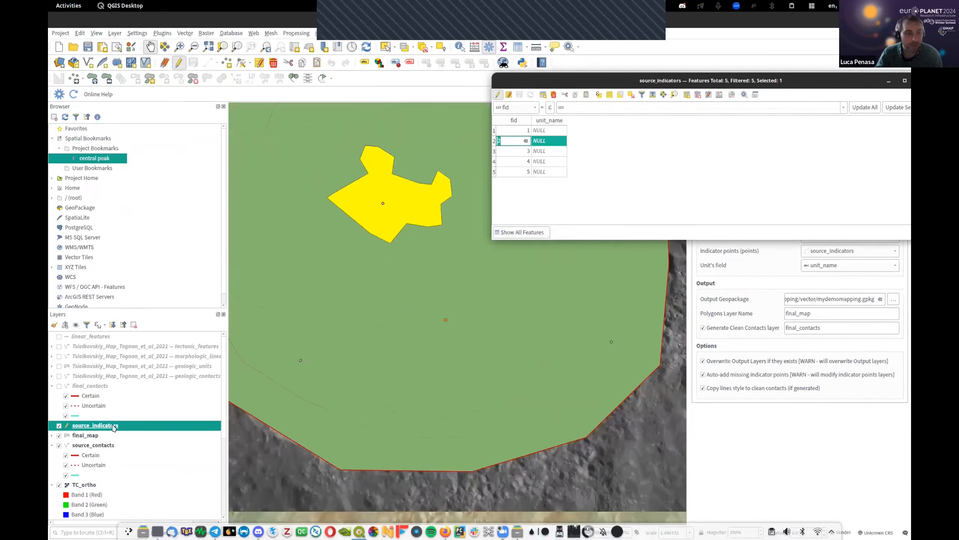
pyautogui.rightClick(108, 426)
pyautogui.click(123, 419)
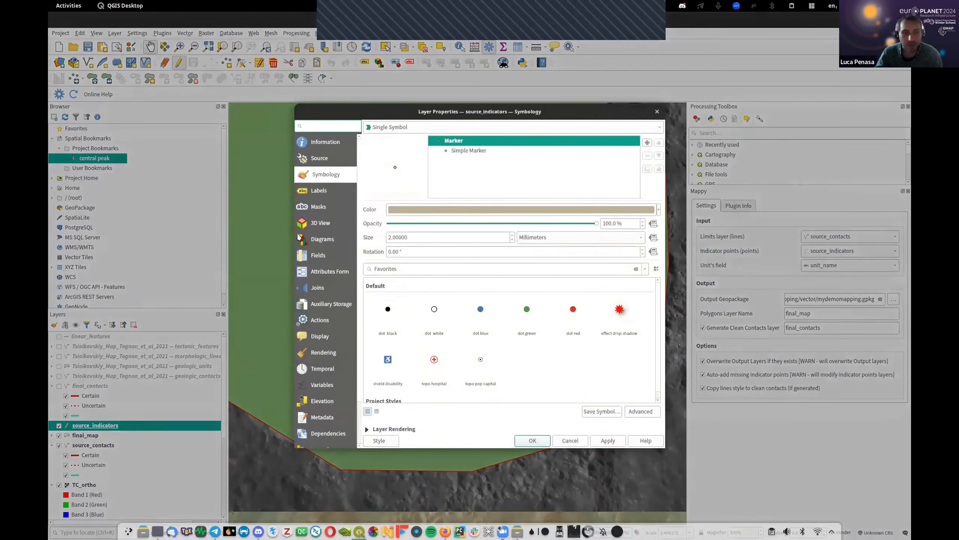
pyautogui.click(532, 440)
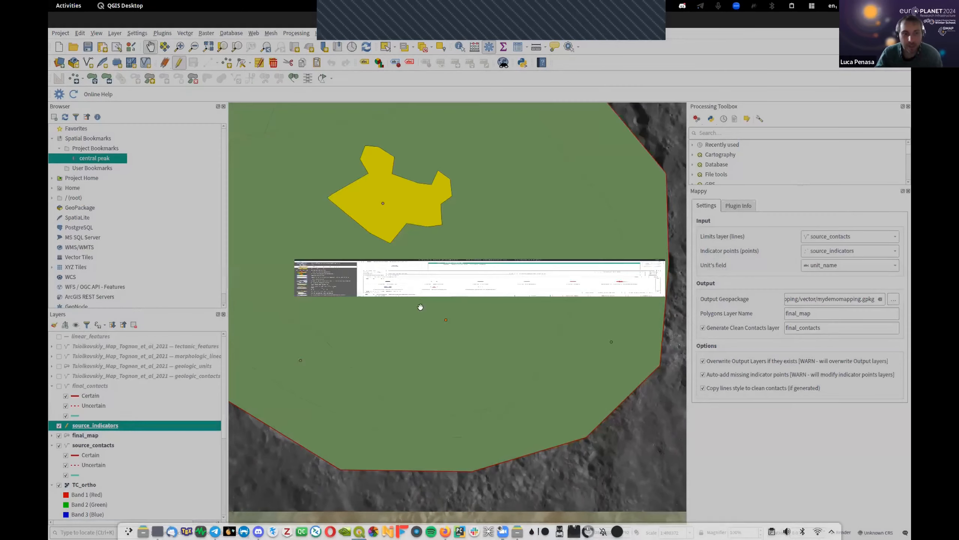
# - Reopen the source_indicators attribute table beside the crater and select several records in turn to match them to their points
pyautogui.scroll(-1, 421, 299)
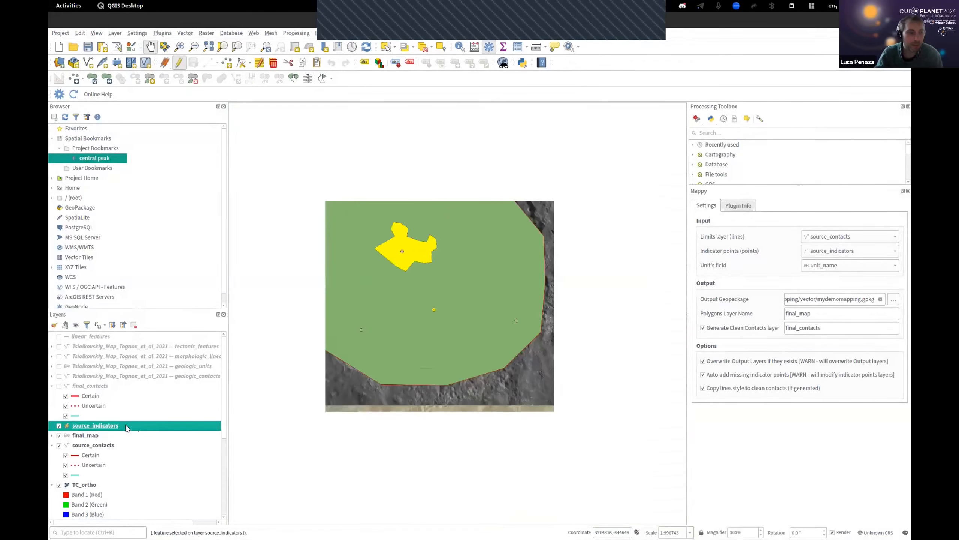
pyautogui.press('F6')
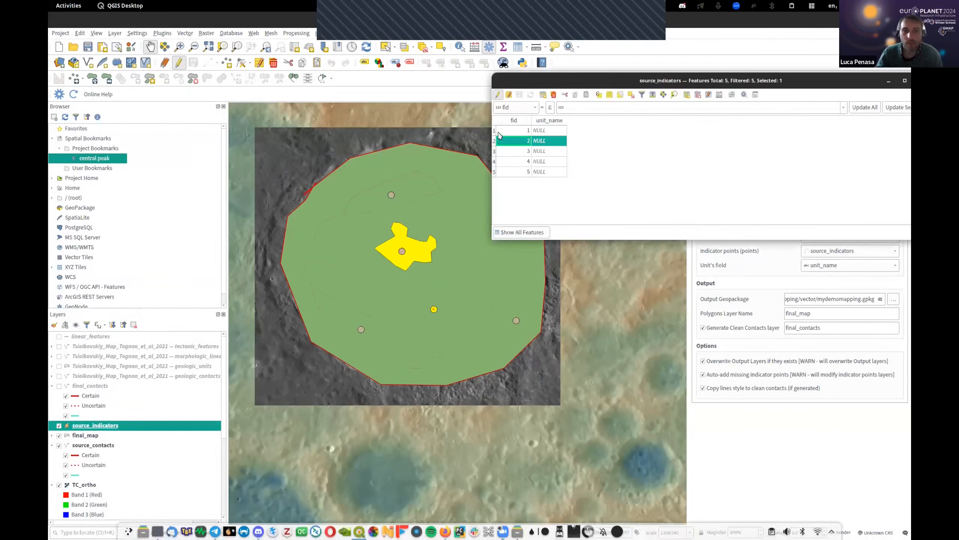
pyautogui.moveTo(534, 83); pyautogui.dragTo(621, 81)
pyautogui.doubleClick(580, 139)
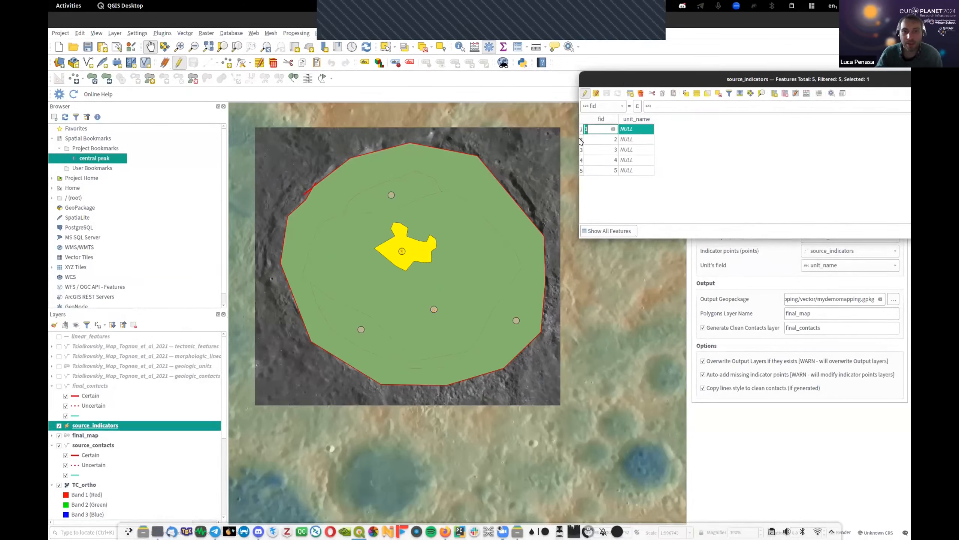
pyautogui.click(581, 160)
pyautogui.click(581, 171)
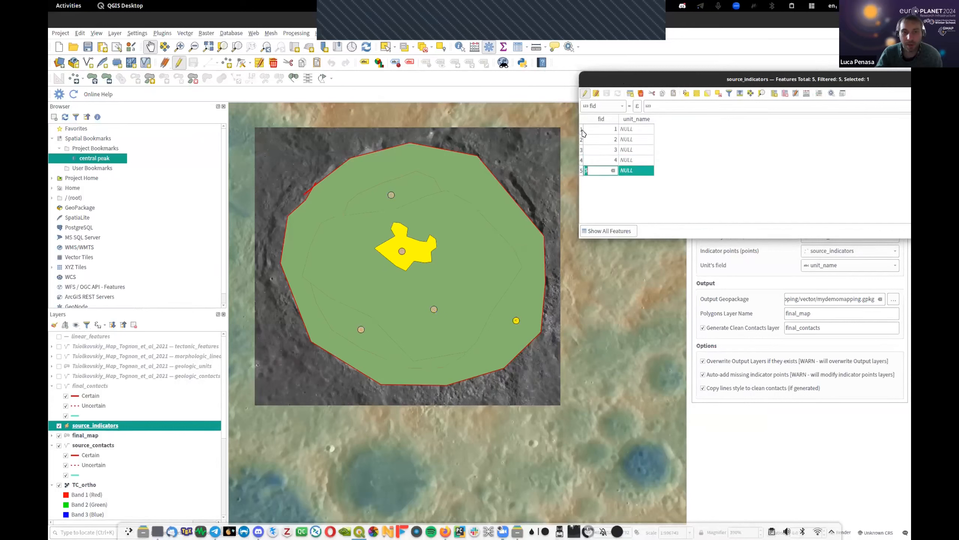
# - Select the indicator record with fid 1 and set its unit_name to central_peak
pyautogui.click(581, 129)
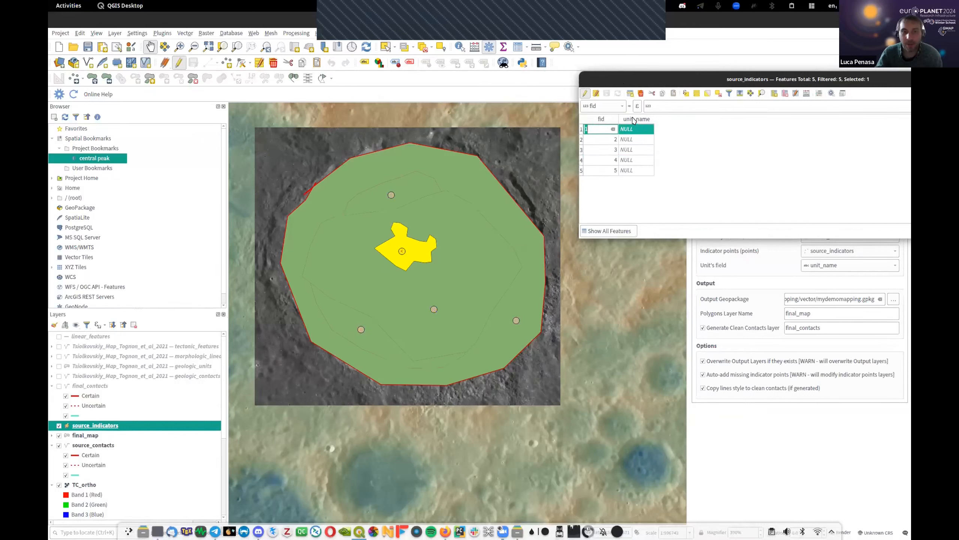
pyautogui.click(639, 129)
pyautogui.write('centra')
pyautogui.write('l_peak')
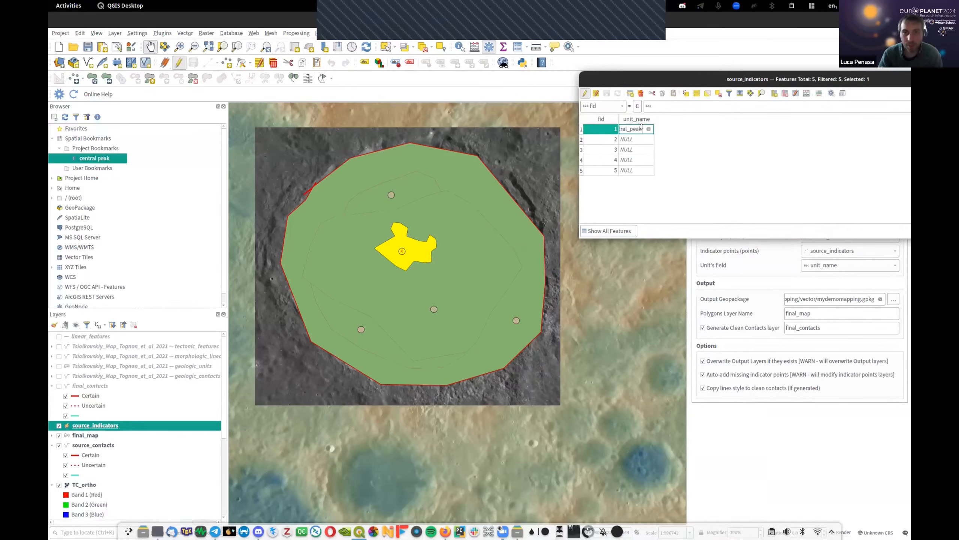
pyautogui.press('Return')
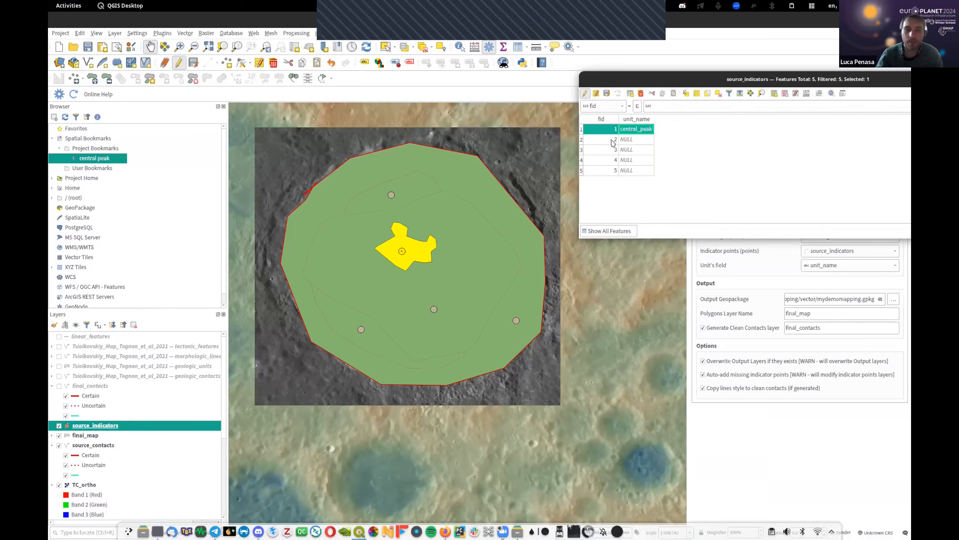
# - Select the indicator record with fid 2 and set its unit_name to melting_pool
pyautogui.click(581, 139)
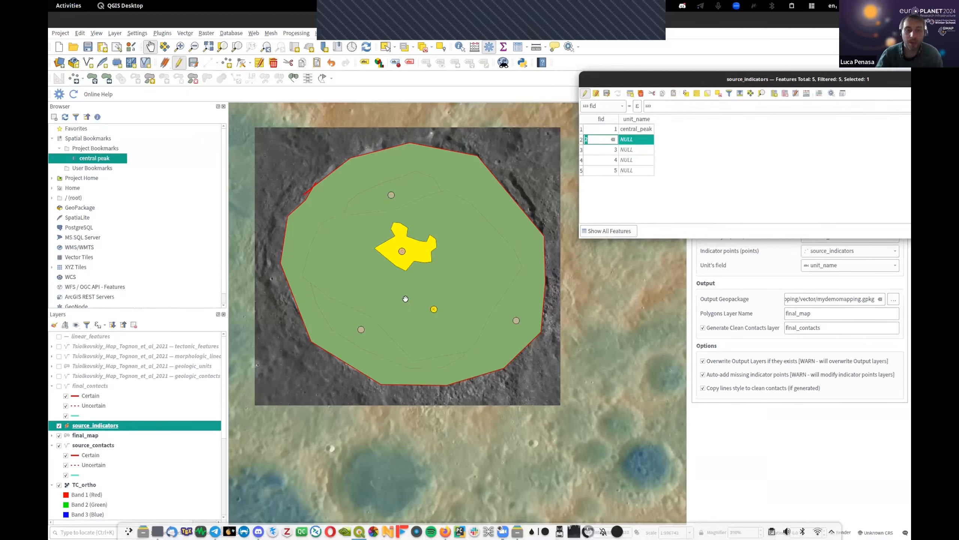
pyautogui.doubleClick(634, 139)
pyautogui.write('melt')
pyautogui.write('ing')
pyautogui.write(' pool')
pyautogui.press('BackSpace')
pyautogui.write('_p...')
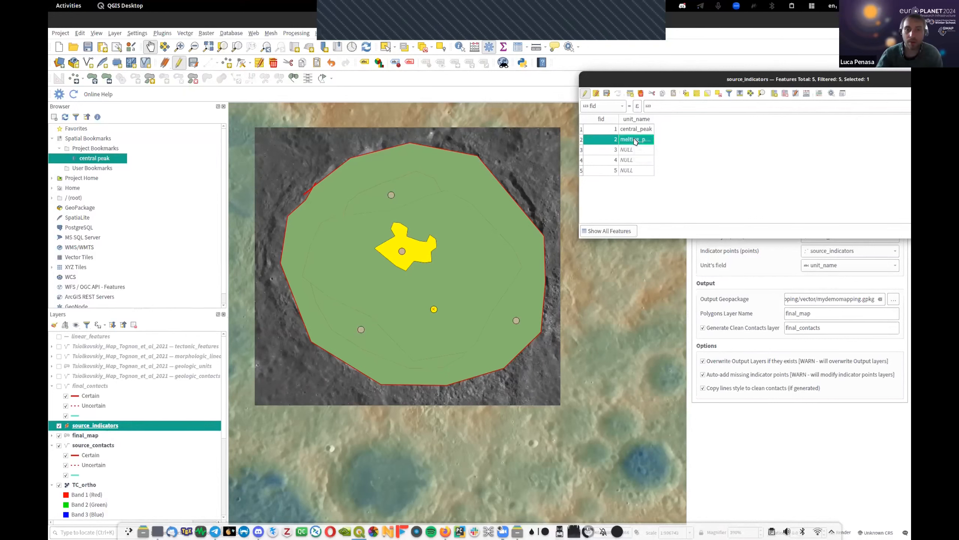
# - Select the indicator record with fid 3 and set its unit_name to hummocky
pyautogui.press('Tab')
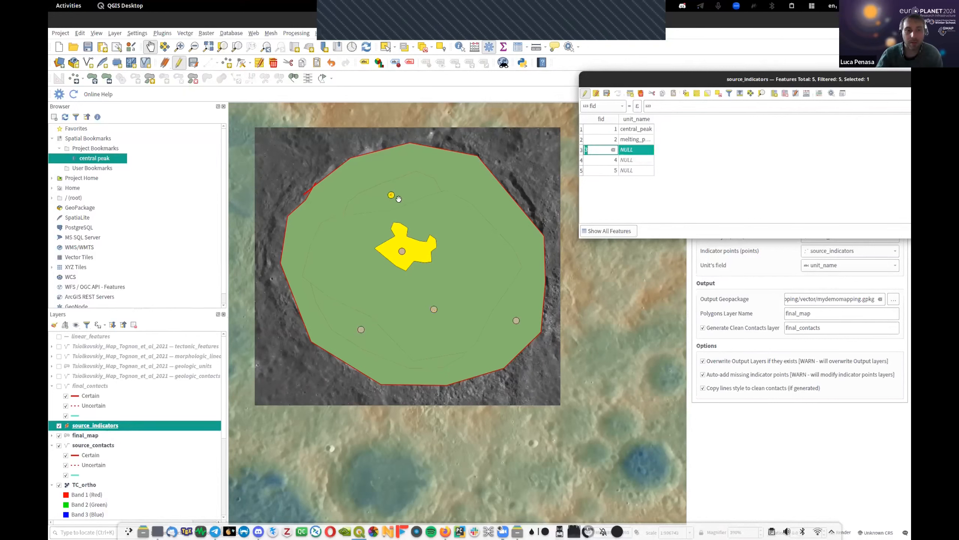
pyautogui.press('Tab')
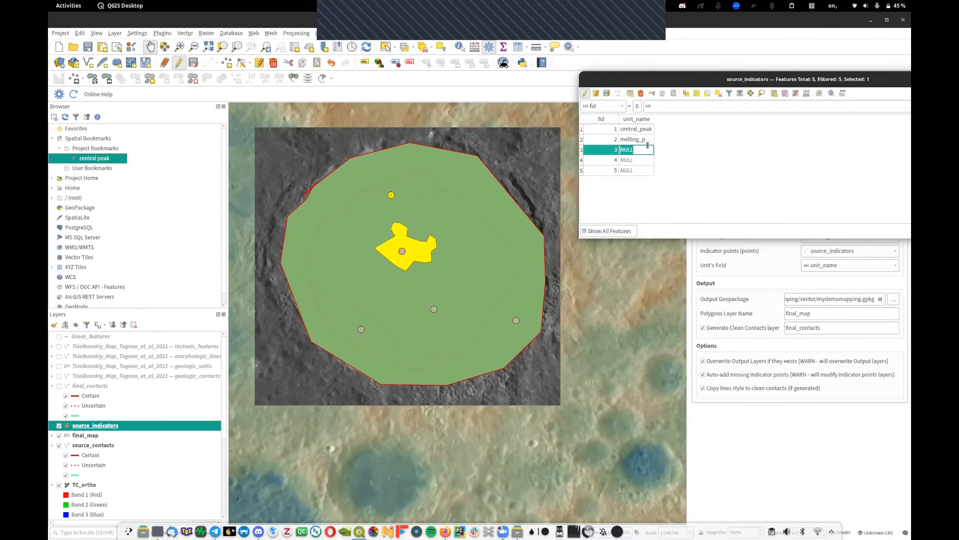
pyautogui.write('hummocky')
# - Set the unit_name of the indicator record with fid 2 to impact_melt
pyautogui.doubleClick(641, 139)
pyautogui.write('impact')
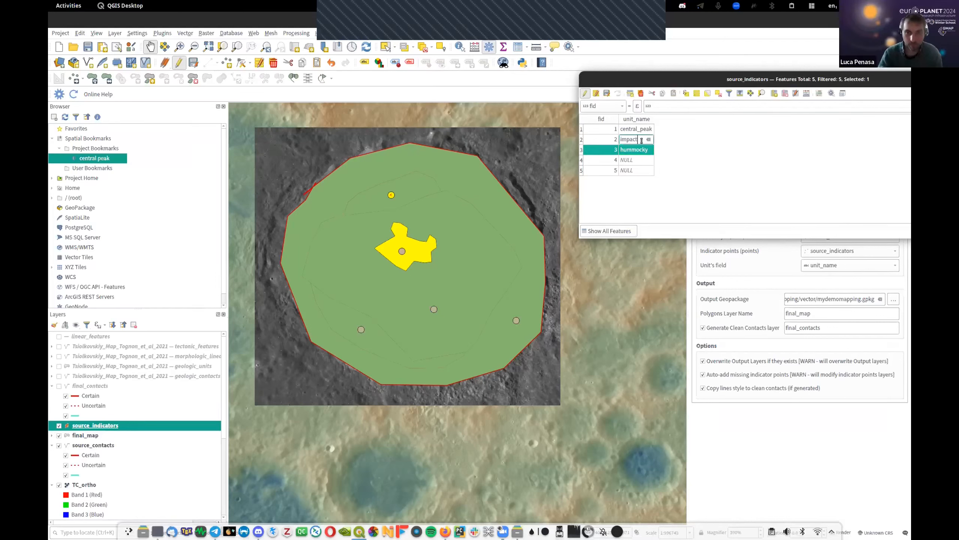
pyautogui.write('_melt')
pyautogui.press('Return')
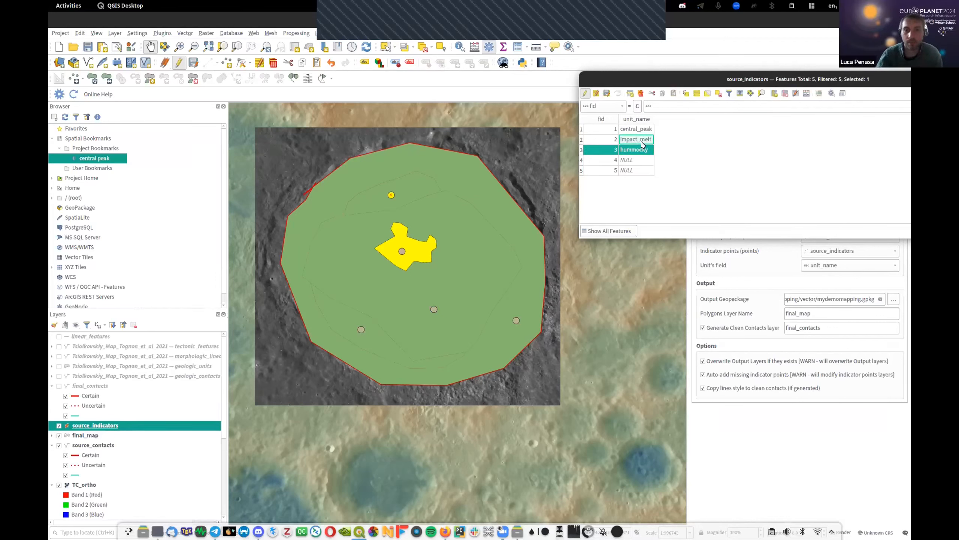
# - Select the indicator record with fid 4 and set its unit_name to hummocky
pyautogui.click(582, 161)
pyautogui.click(637, 160)
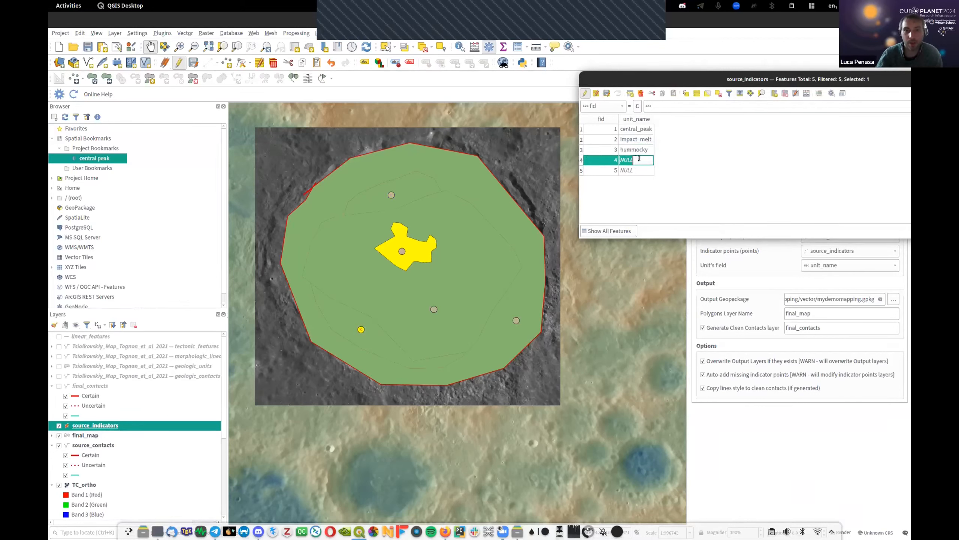
pyautogui.write('humme')
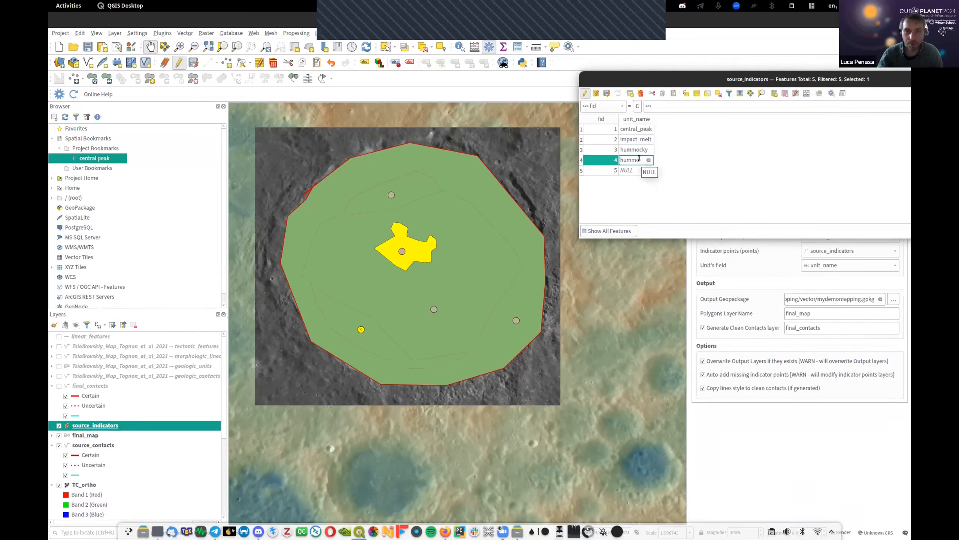
pyautogui.write('cky')
pyautogui.press('Return')
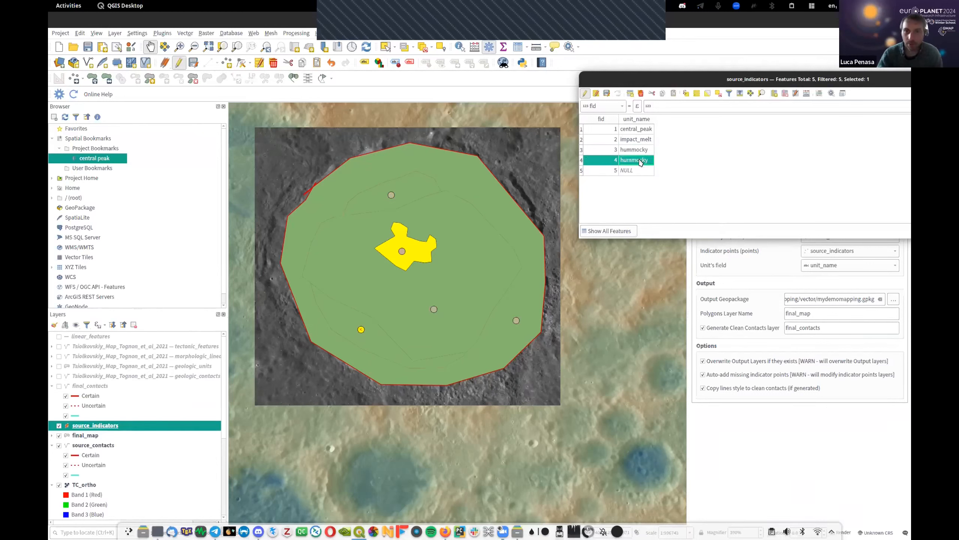
# - Select the indicator record with fid 5 and set its unit_name to rim
pyautogui.click(584, 170)
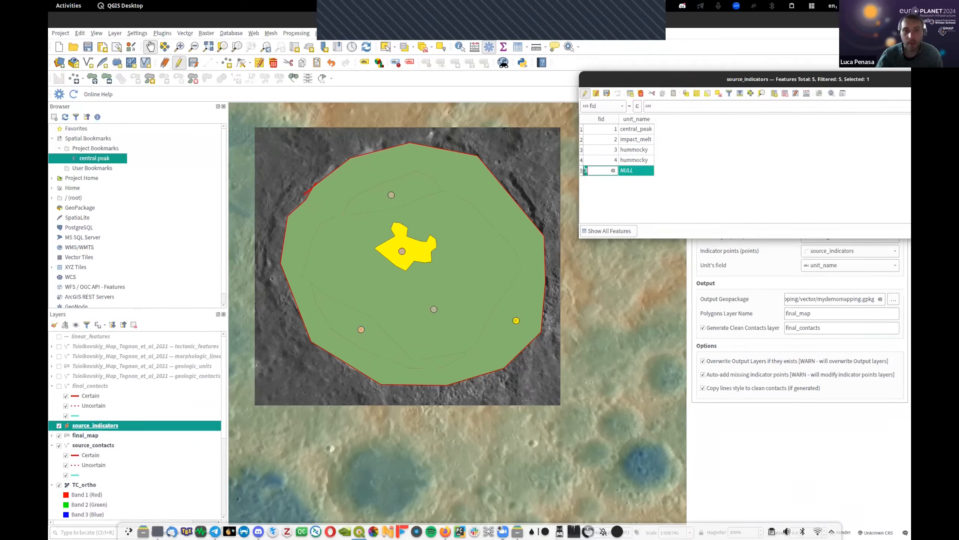
pyautogui.click(636, 170)
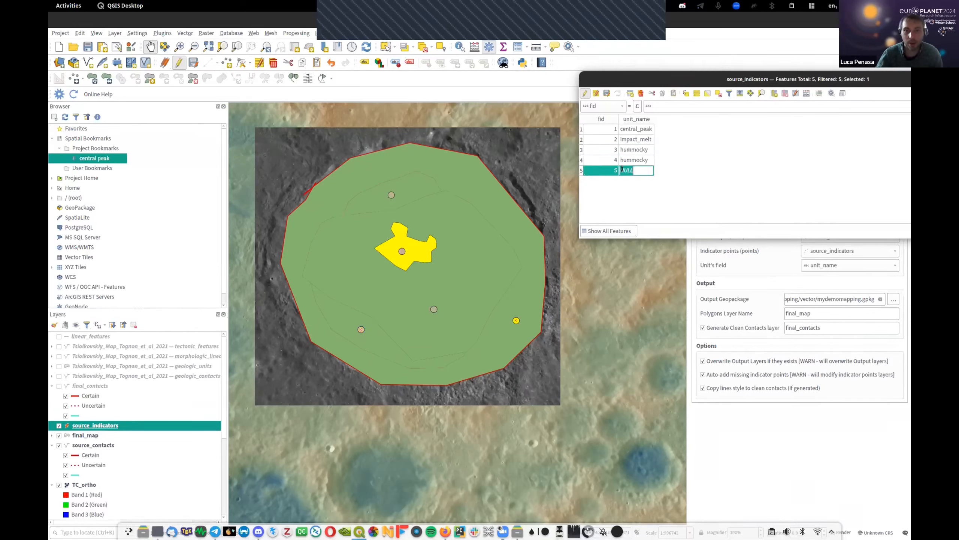
pyautogui.click(646, 172)
pyautogui.write('rim')
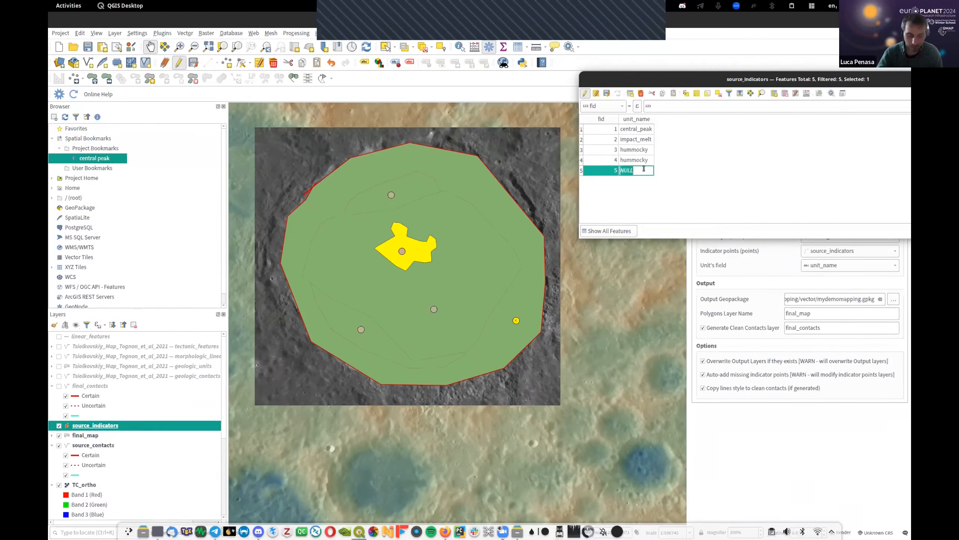
pyautogui.press('Return')
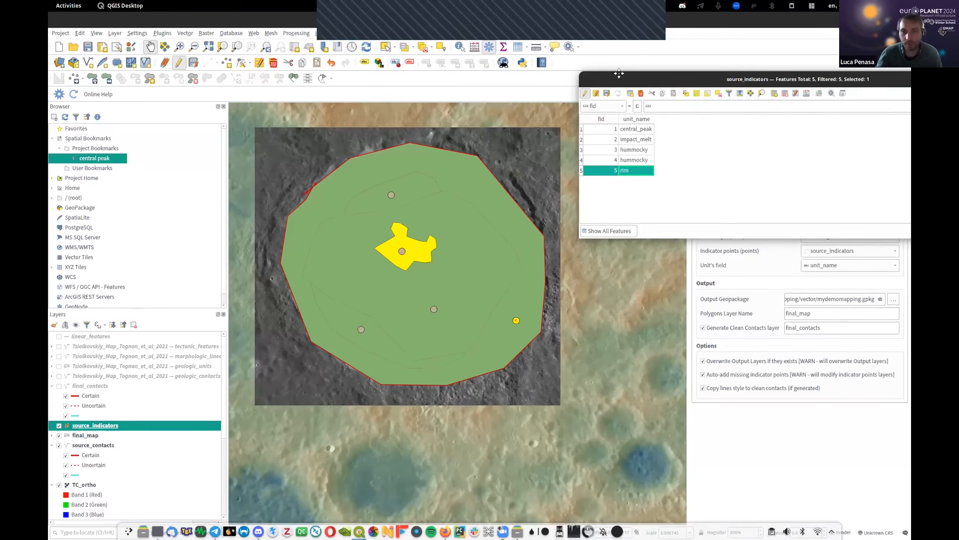
# - Save the source_indicators edits, end the layer's editing session and close the attribute table
pyautogui.moveTo(619, 75); pyautogui.dragTo(571, 58)
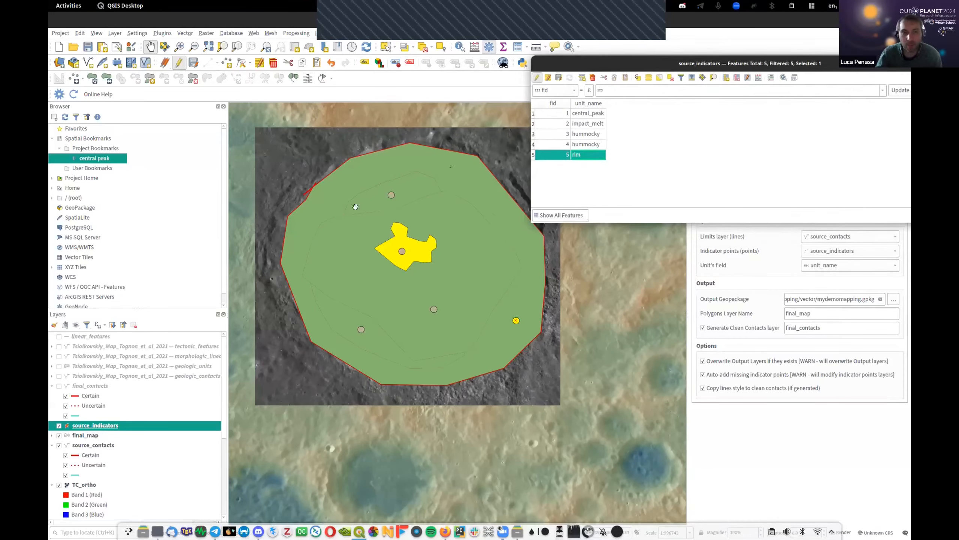
pyautogui.moveTo(803, 70); pyautogui.dragTo(747, 167)
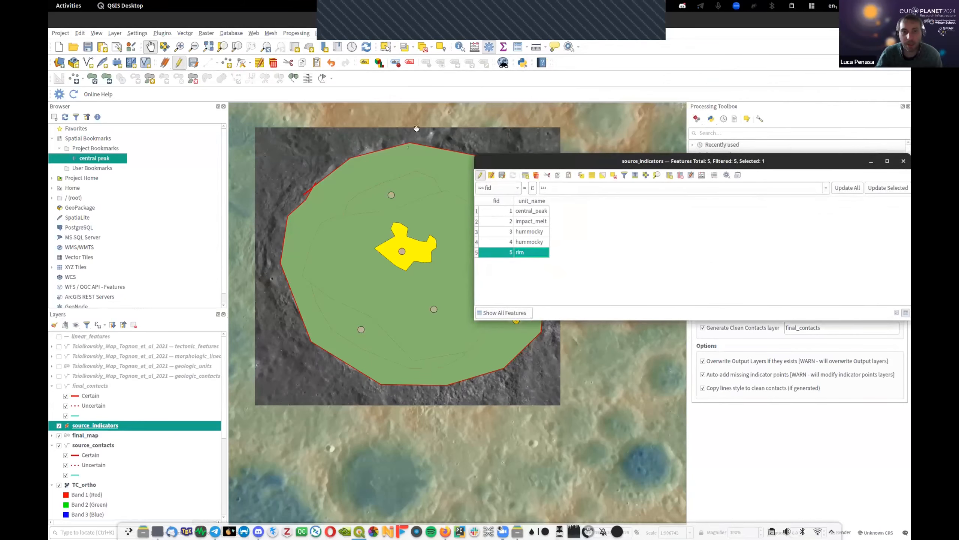
pyautogui.click(502, 175)
pyautogui.moveTo(616, 160); pyautogui.dragTo(413, 164)
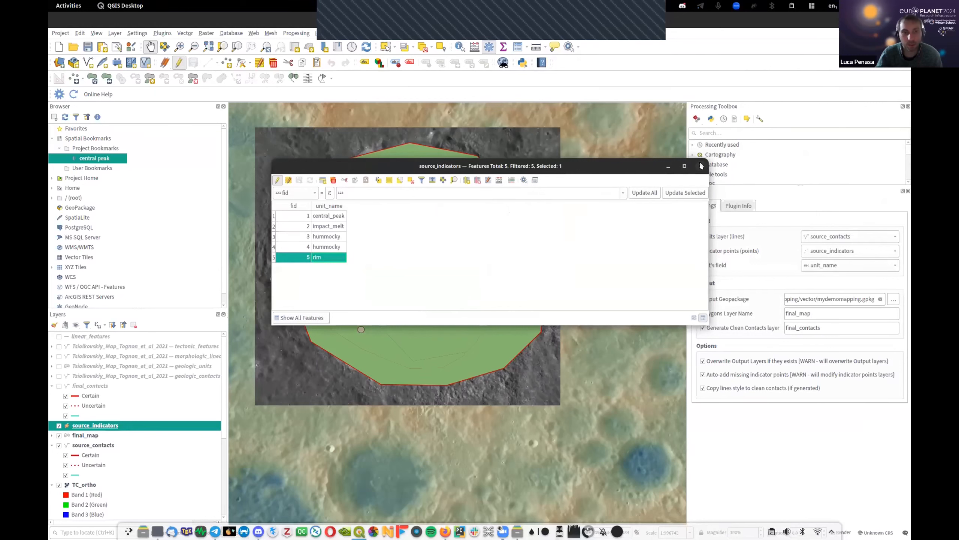
pyautogui.click(278, 181)
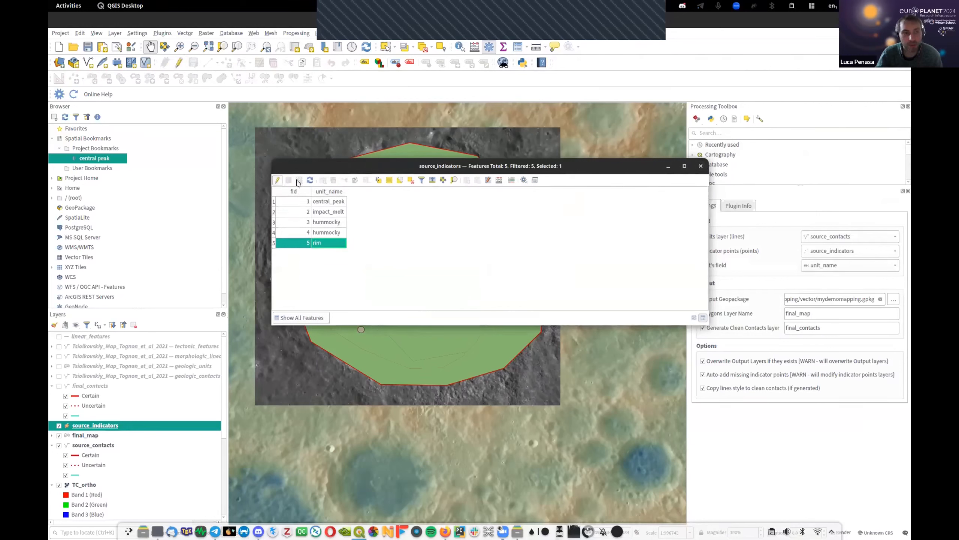
pyautogui.click(701, 167)
# - Regenerate the final_map polygons with Mappy from the named indicator points and expand the final_map legend in the layer list
pyautogui.moveTo(434, 229); pyautogui.dragTo(455, 234)
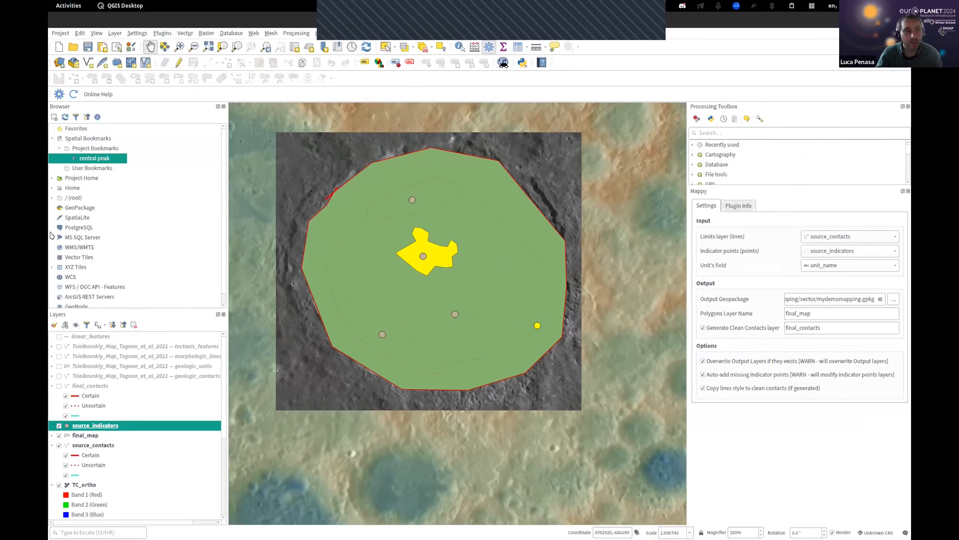
pyautogui.click(74, 95)
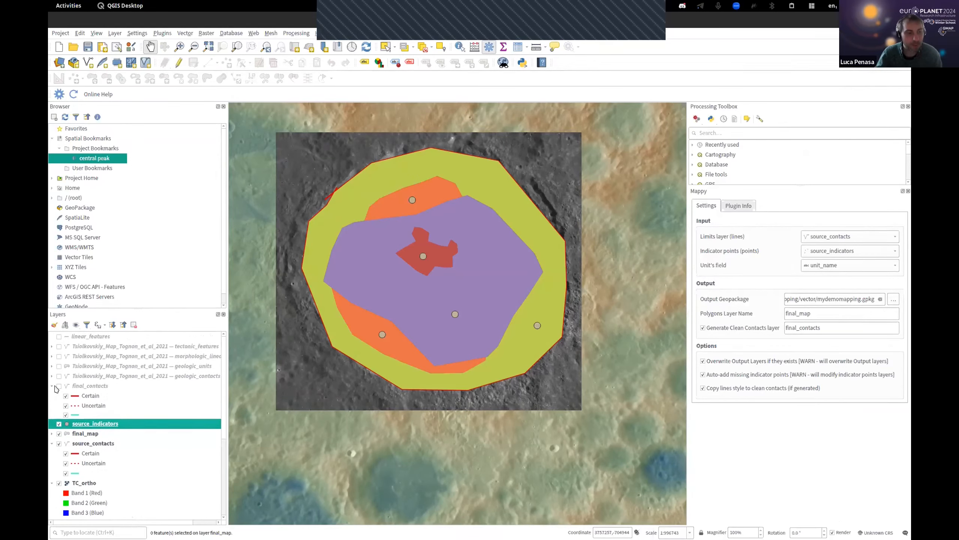
pyautogui.scroll(-2, 62, 390)
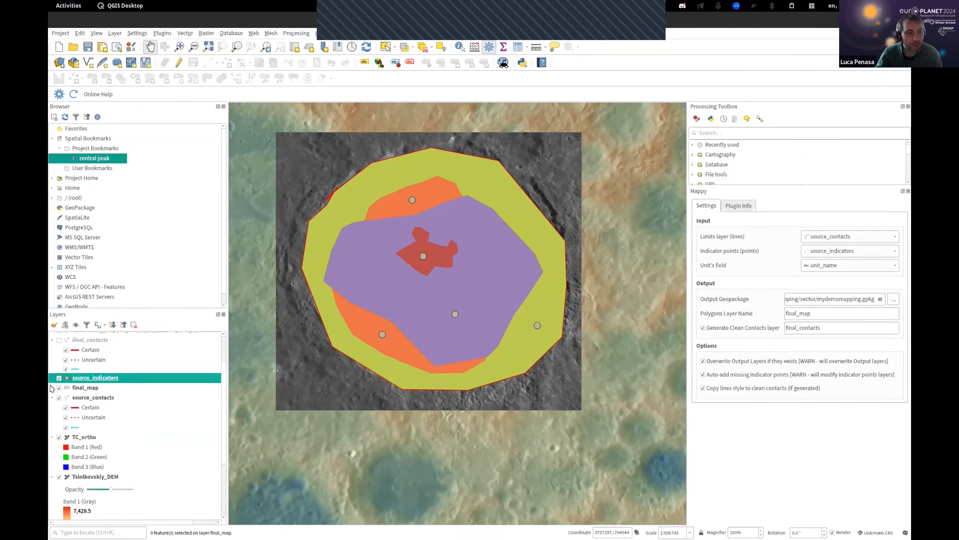
pyautogui.click(52, 387)
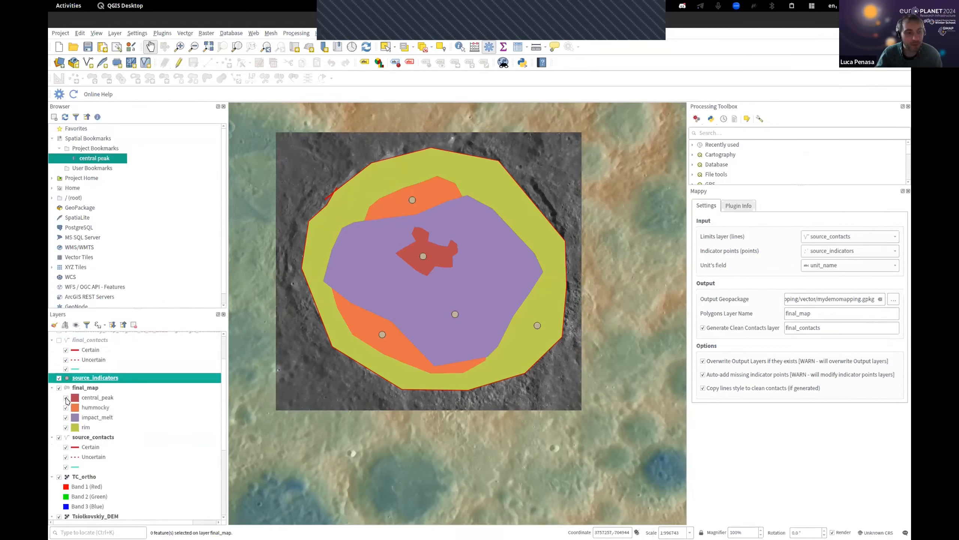
# - Toggle the central_peak, hummocky, impact_melt and rim categories of final_map off and on to examine each unit's extent on the map
pyautogui.click(66, 399)
pyautogui.click(66, 399)
pyautogui.click(67, 399)
pyautogui.click(66, 399)
pyautogui.click(66, 408)
pyautogui.click(66, 408)
pyautogui.click(66, 408)
pyautogui.click(66, 407)
pyautogui.click(66, 417)
pyautogui.click(66, 417)
pyautogui.click(65, 417)
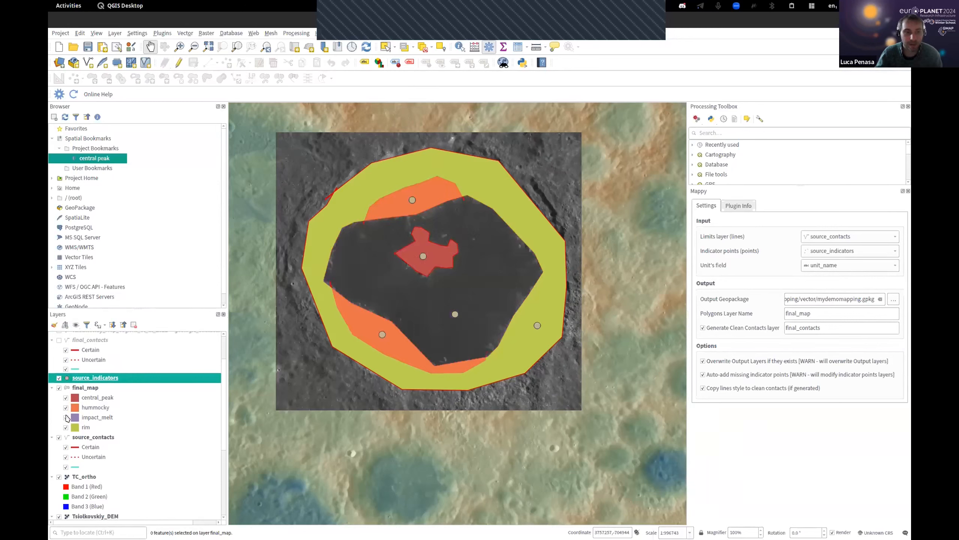
pyautogui.click(65, 417)
pyautogui.click(66, 427)
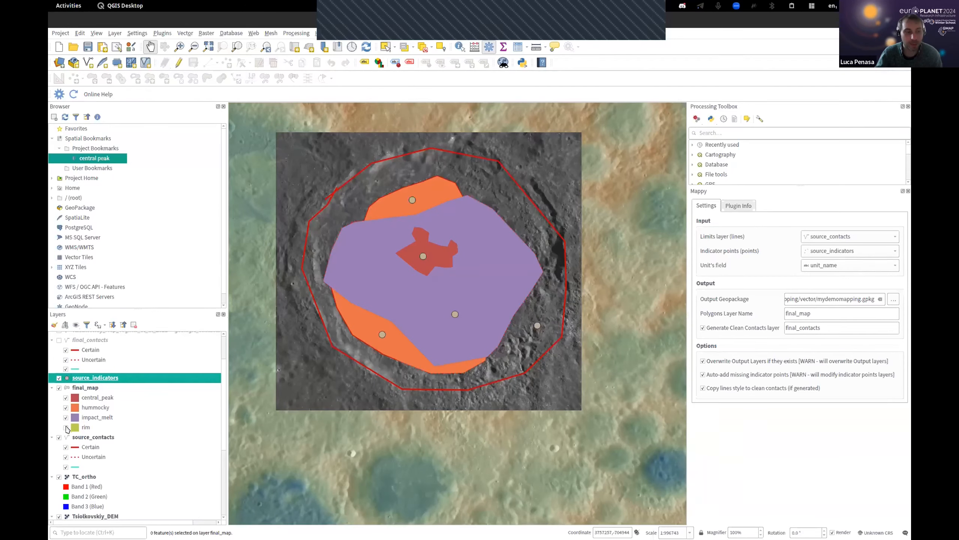
pyautogui.click(66, 427)
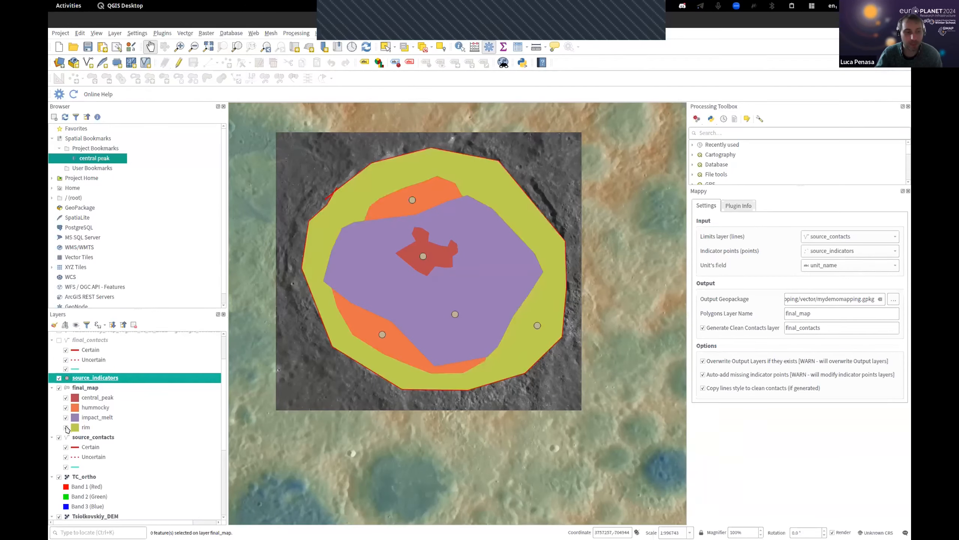
# - Set the fill colour of the central_peak category in the final_map symbology to blue #2832b7
pyautogui.rightClick(86, 391)
pyautogui.click(98, 389)
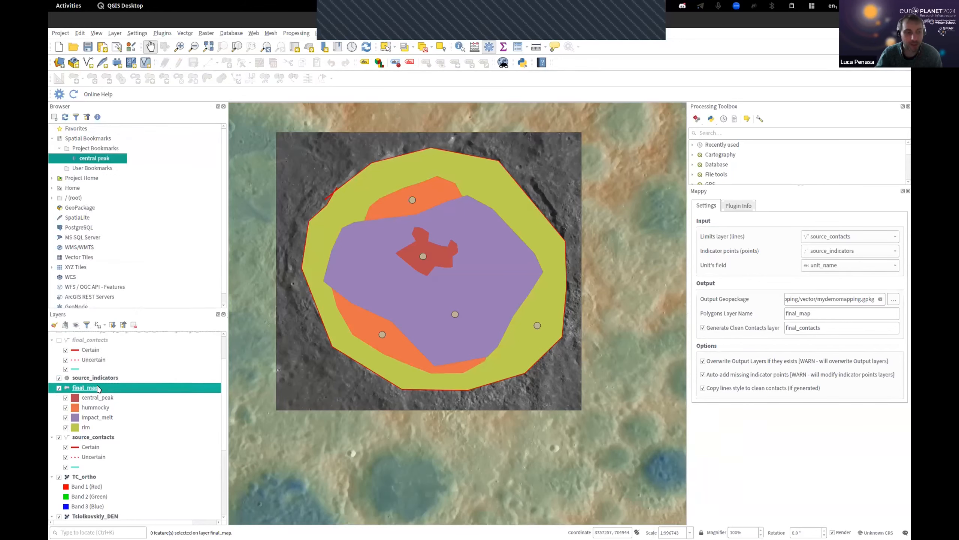
pyautogui.doubleClick(95, 389)
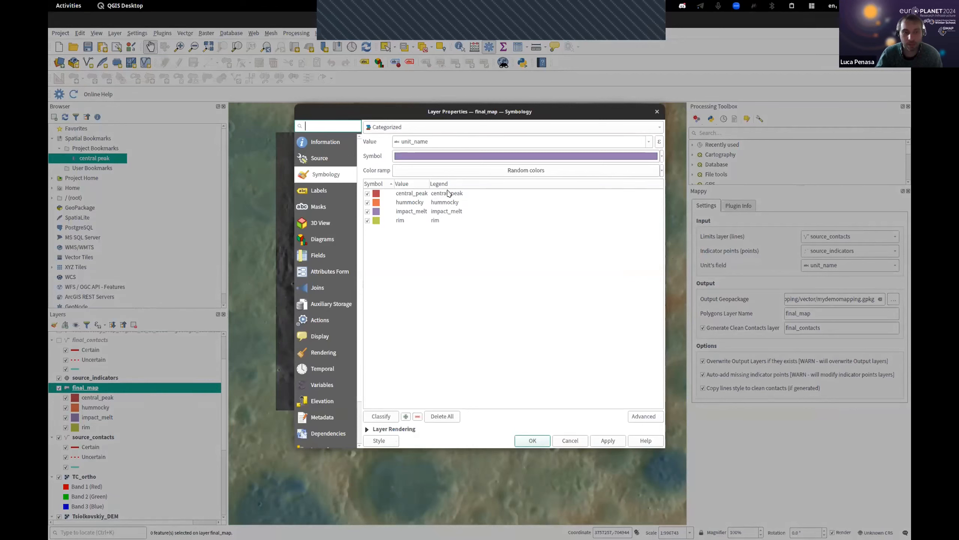
pyautogui.doubleClick(377, 193)
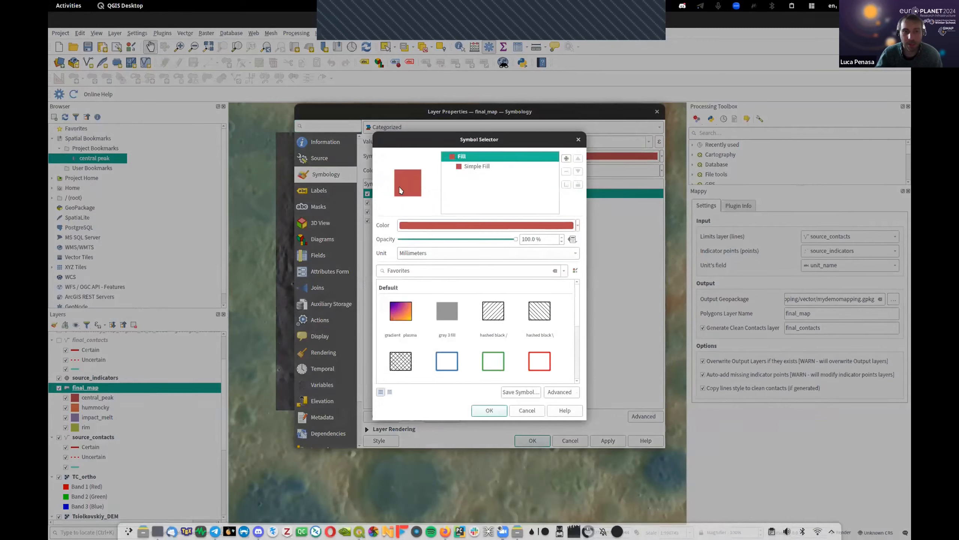
pyautogui.click(420, 224)
pyautogui.click(427, 248)
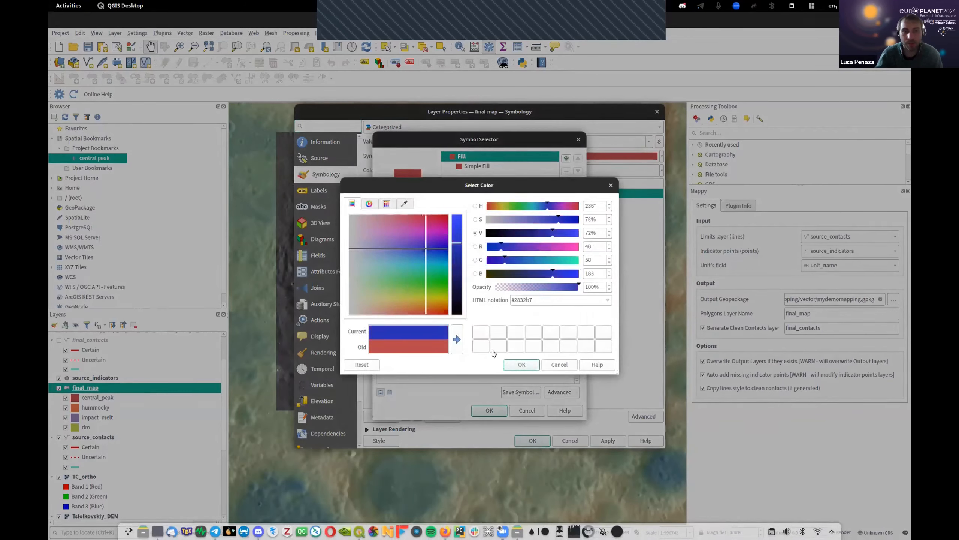
pyautogui.click(519, 364)
pyautogui.click(489, 410)
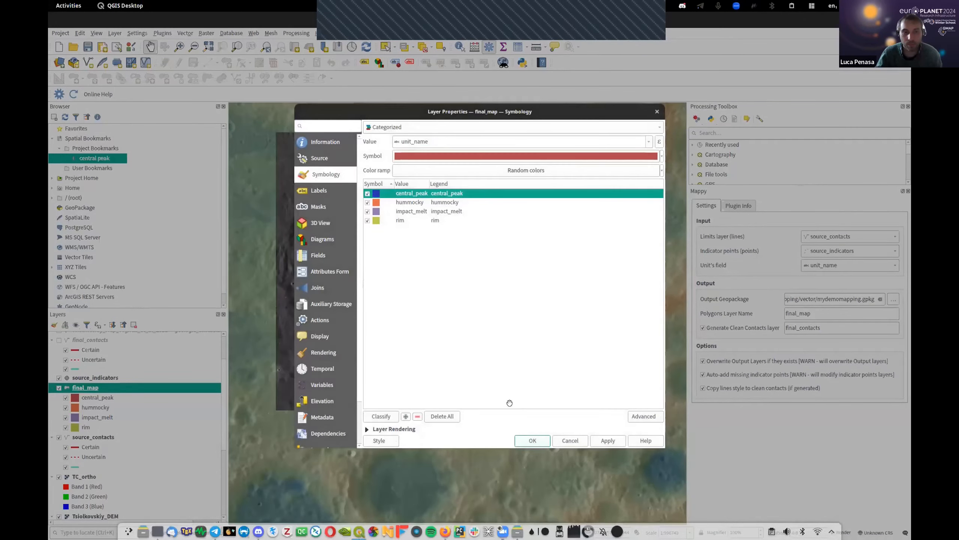
pyautogui.click(533, 440)
# - Toggle the final_map layer to compare its polygons with the underlying imagery and contact lines, leaving it hidden
pyautogui.moveTo(442, 252); pyautogui.dragTo(450, 252)
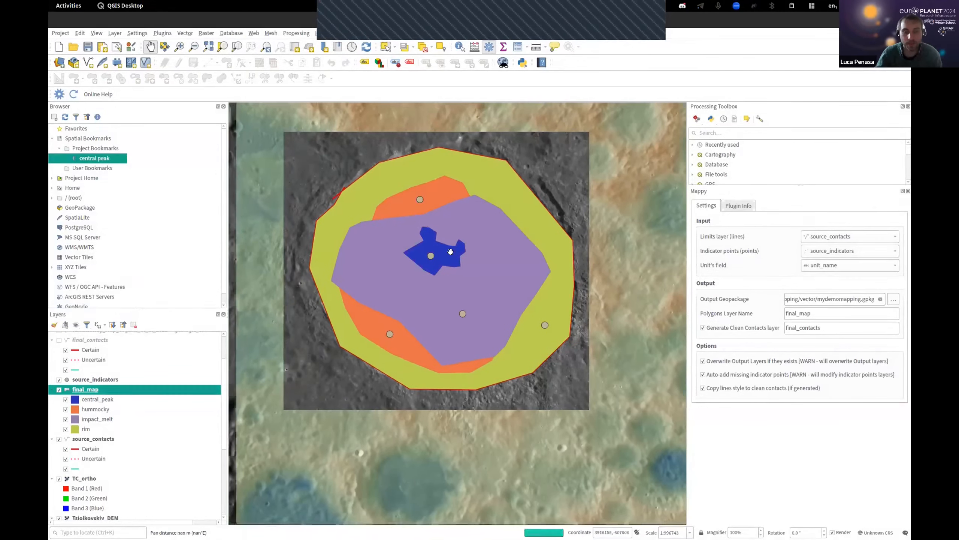
pyautogui.scroll(1, 447, 243)
pyautogui.scroll(-1, 447, 244)
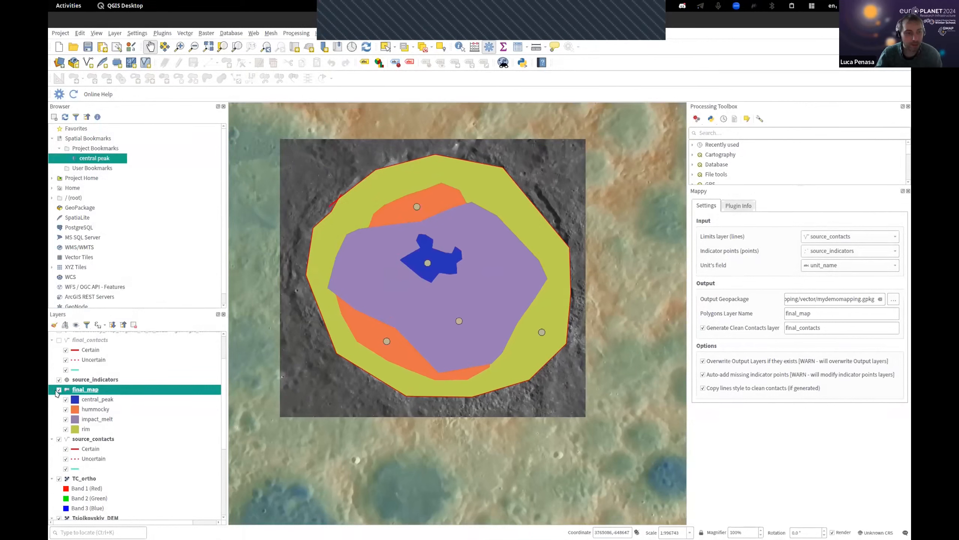
pyautogui.click(59, 390)
pyautogui.click(58, 389)
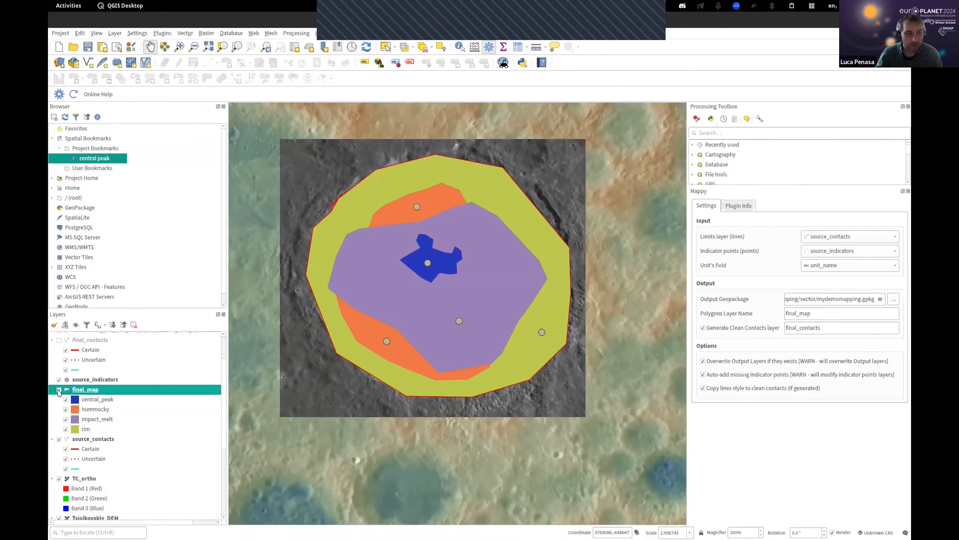
pyautogui.click(59, 390)
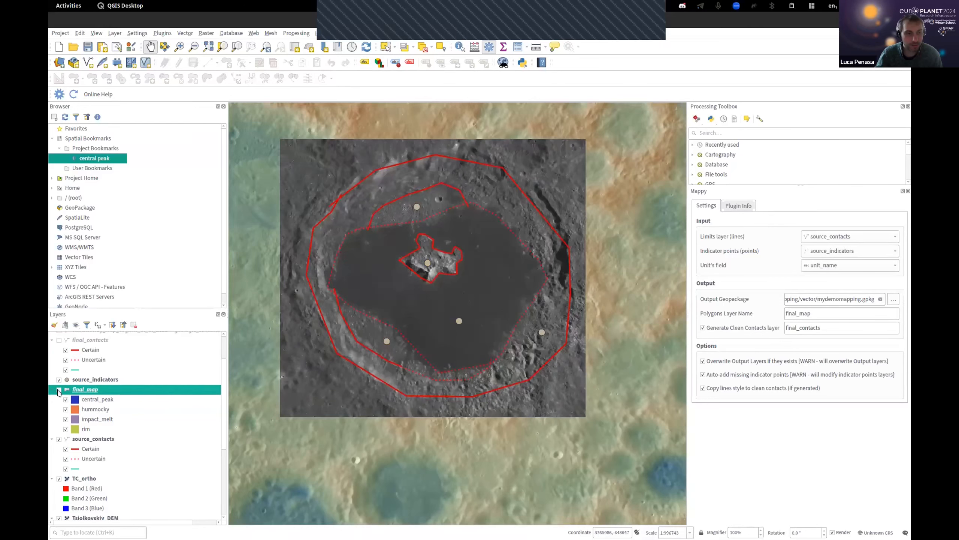
pyautogui.click(59, 390)
pyautogui.click(58, 390)
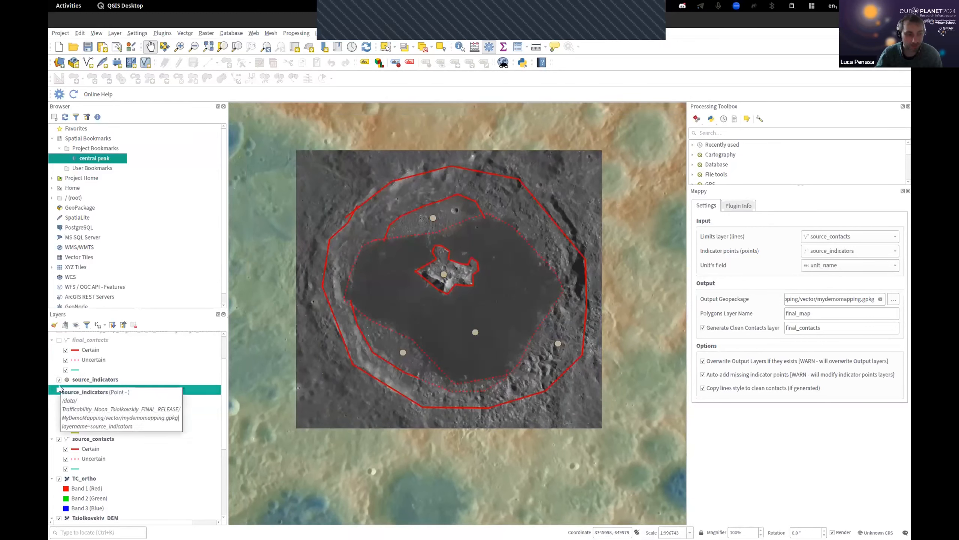
# - Show the final_contacts layer and focus on the crossing contact lines along the crater's northwestern rim
pyautogui.scroll(2, 74, 363)
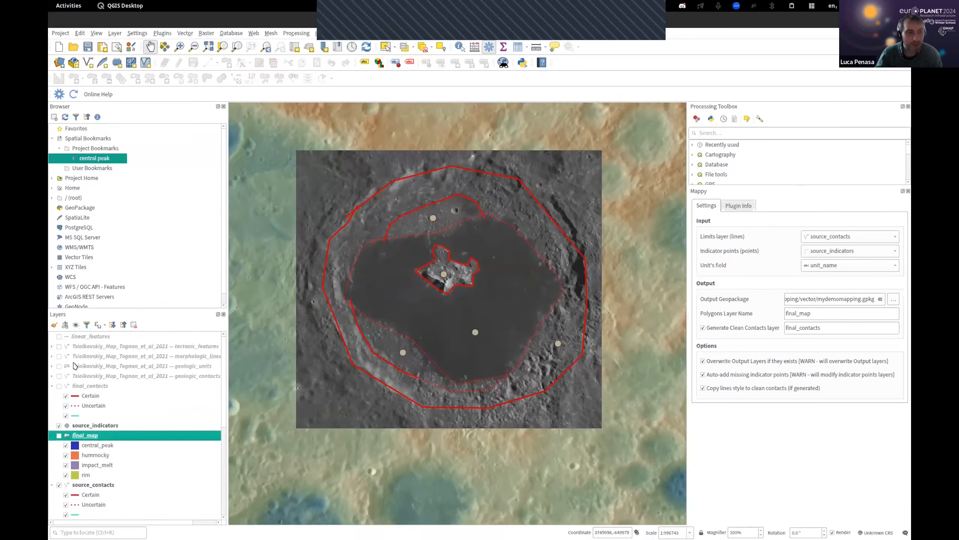
pyautogui.click(83, 386)
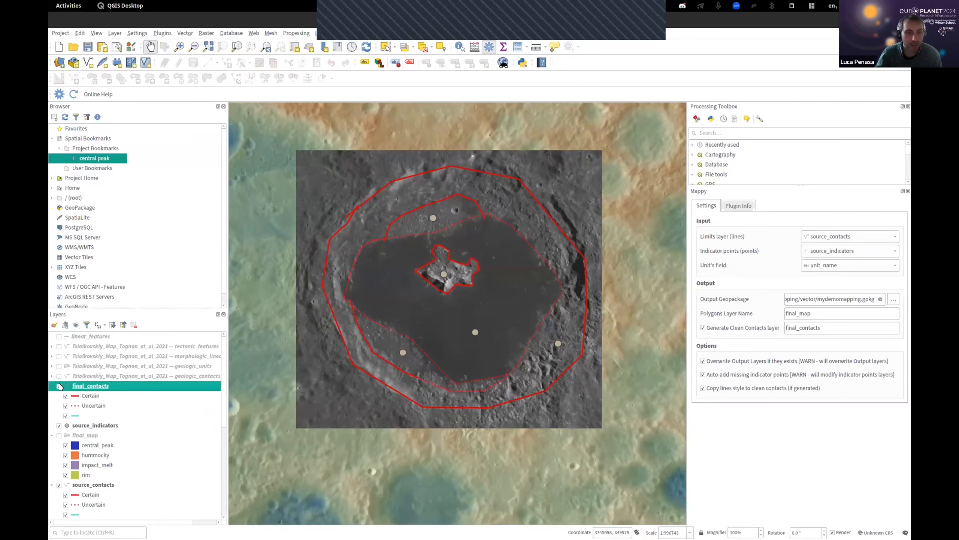
pyautogui.scroll(2, 345, 205)
pyautogui.scroll(-2, 357, 211)
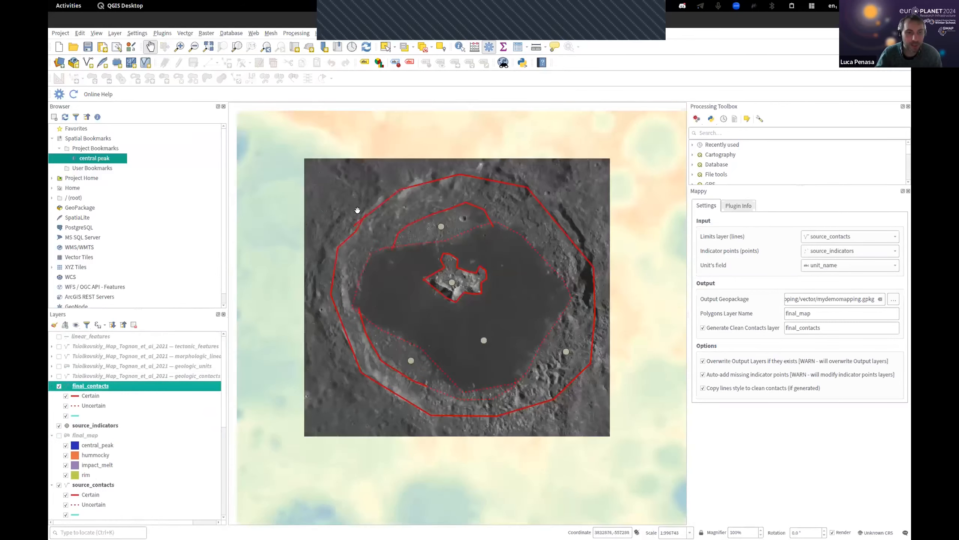
pyautogui.scroll(4, 357, 211)
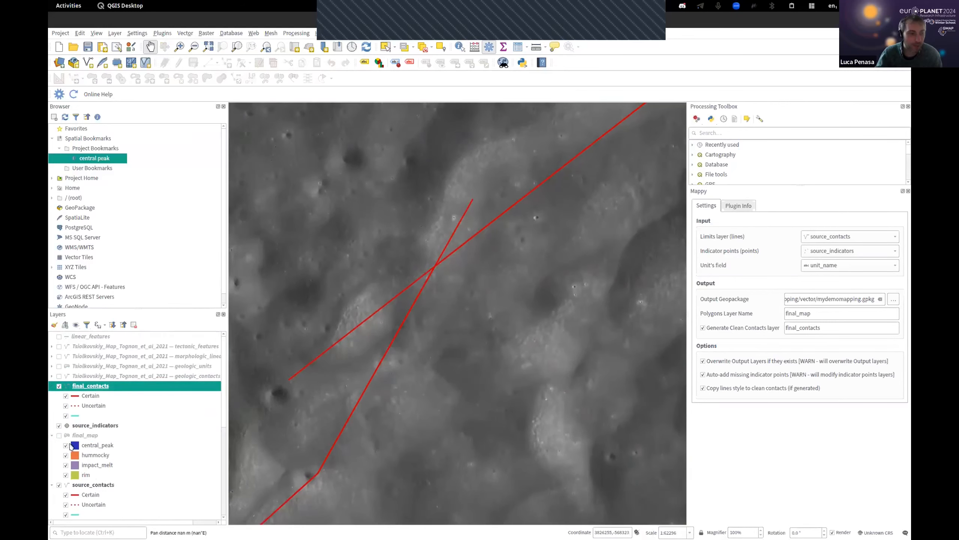
# - Compare source_contacts with final_contacts at the line crossing, hide source_contacts and make final_contacts the active layer
pyautogui.scroll(-2, 98, 402)
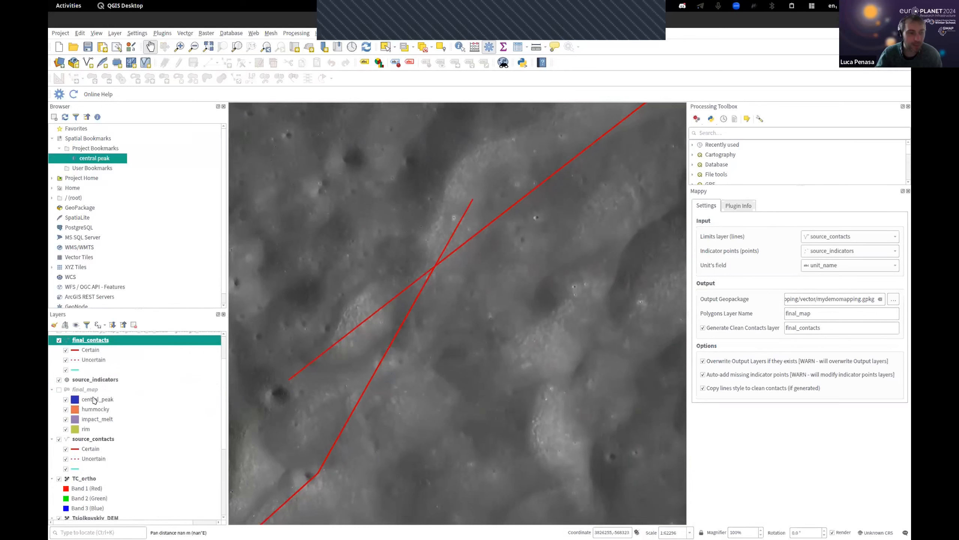
pyautogui.click(86, 441)
pyautogui.click(58, 440)
pyautogui.click(59, 440)
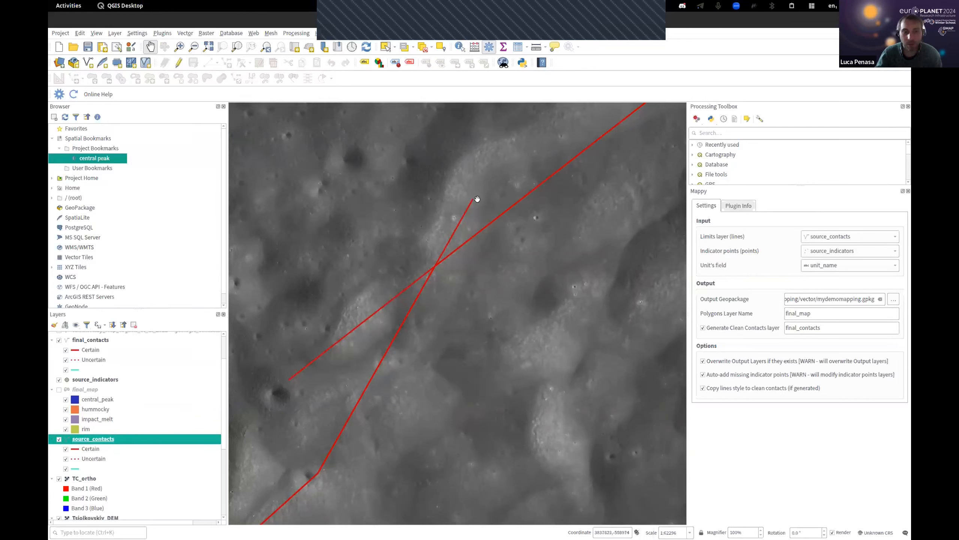
pyautogui.click(59, 441)
pyautogui.scroll(2, 135, 381)
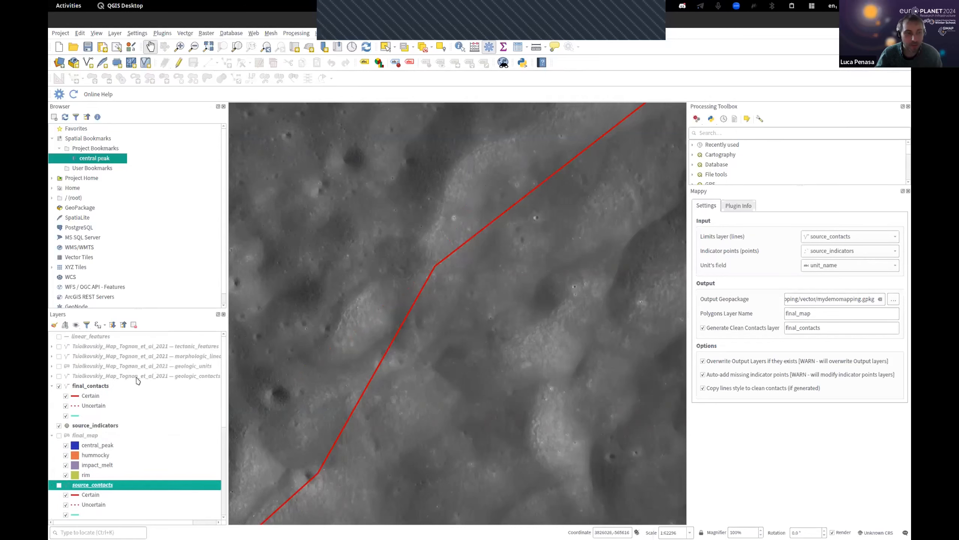
pyautogui.click(81, 388)
# - Examine the cleaned final_contacts lines around the crater, including the certain-to-uncertain transition along the southwestern hummocky contact
pyautogui.scroll(-2, 440, 270)
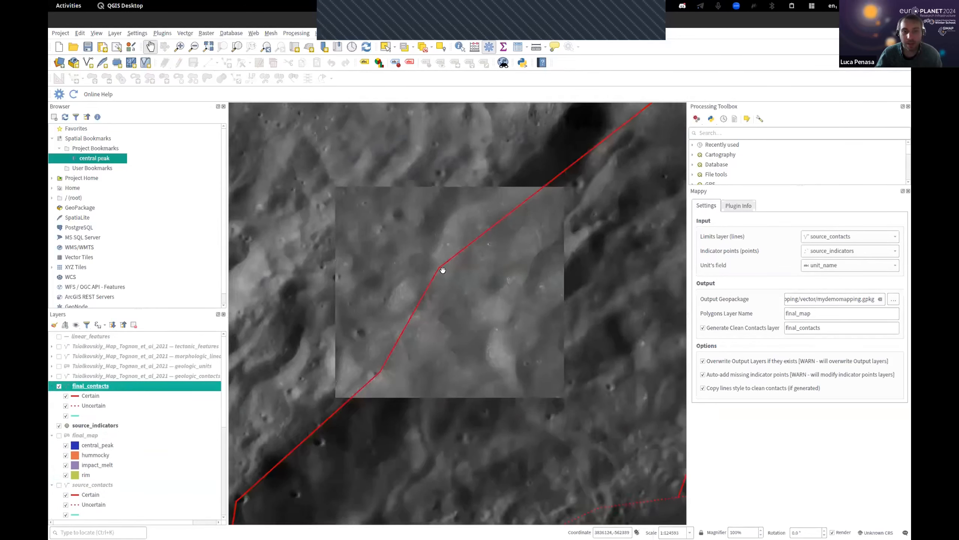
pyautogui.scroll(-2, 442, 271)
pyautogui.moveTo(501, 280); pyautogui.dragTo(427, 276)
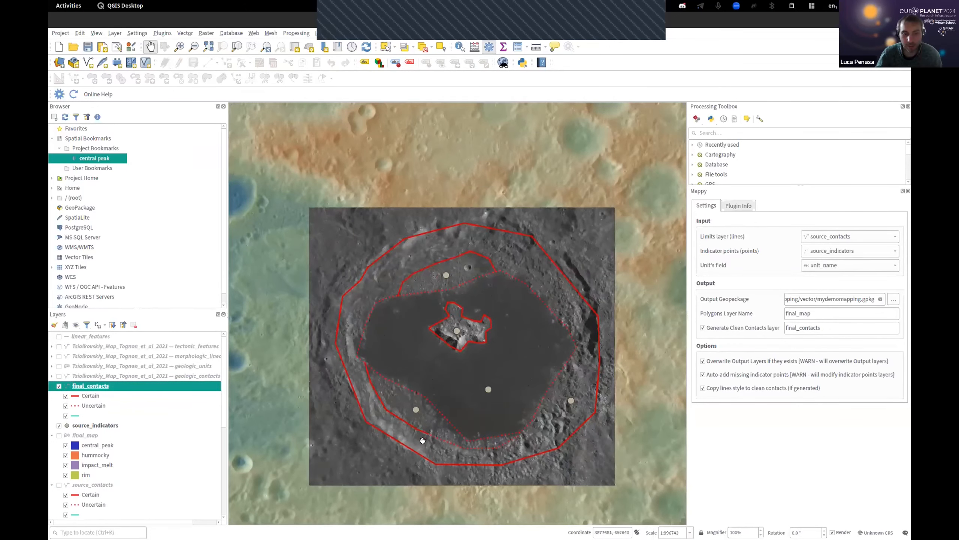
pyautogui.scroll(7, 491, 306)
pyautogui.moveTo(476, 274); pyautogui.dragTo(463, 144)
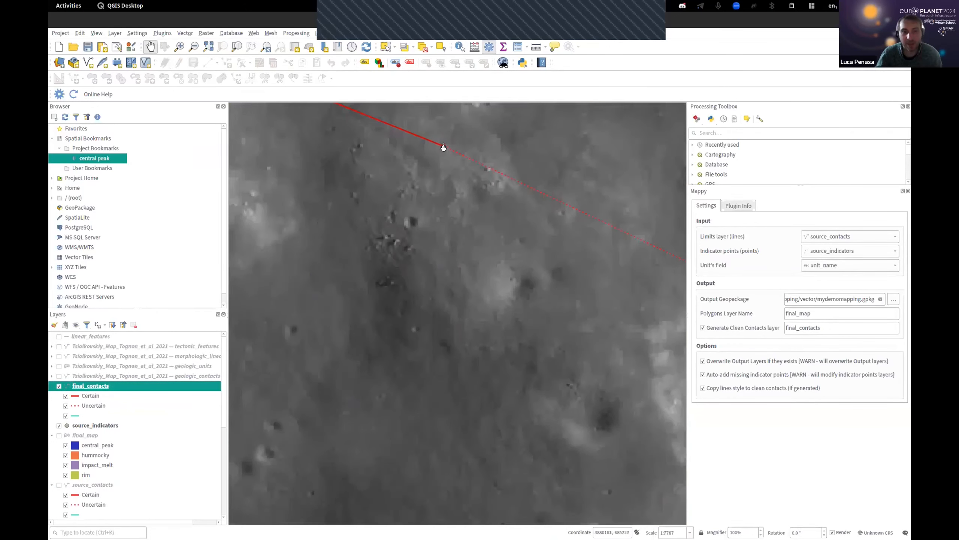
pyautogui.scroll(-4, 558, 207)
pyautogui.moveTo(582, 207); pyautogui.dragTo(329, 258)
pyautogui.scroll(-2, 482, 260)
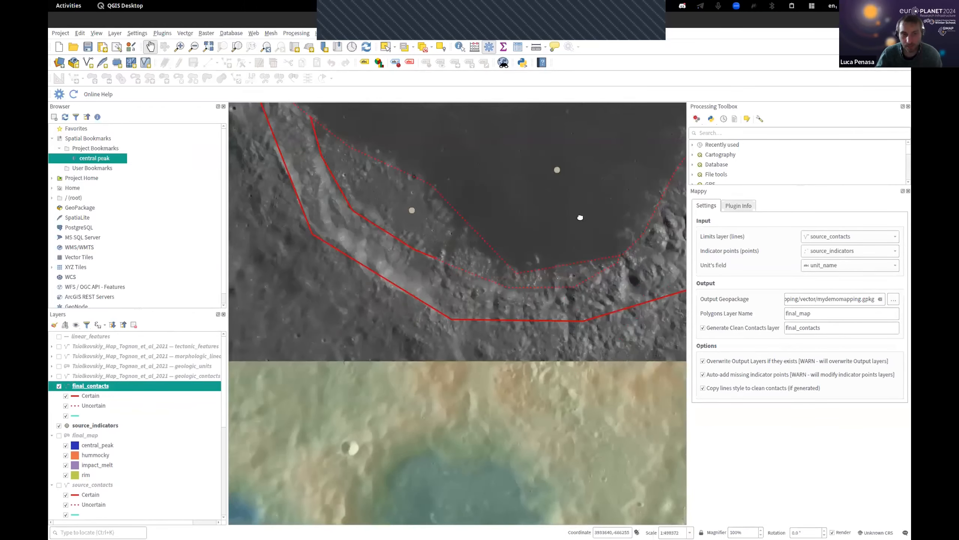
pyautogui.moveTo(578, 214); pyautogui.dragTo(578, 317)
pyautogui.moveTo(390, 222); pyautogui.dragTo(339, 327)
pyautogui.scroll(-2, 413, 326)
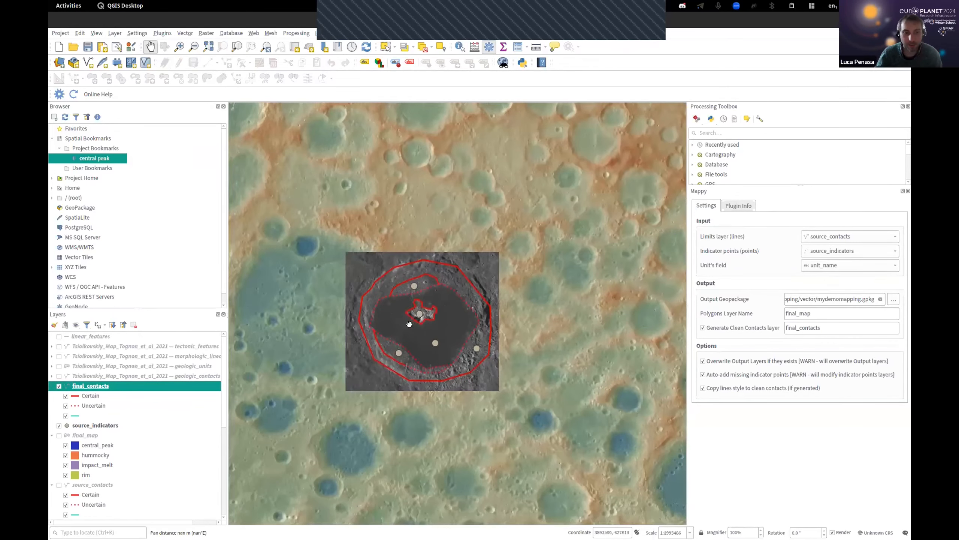
pyautogui.scroll(1, 403, 330)
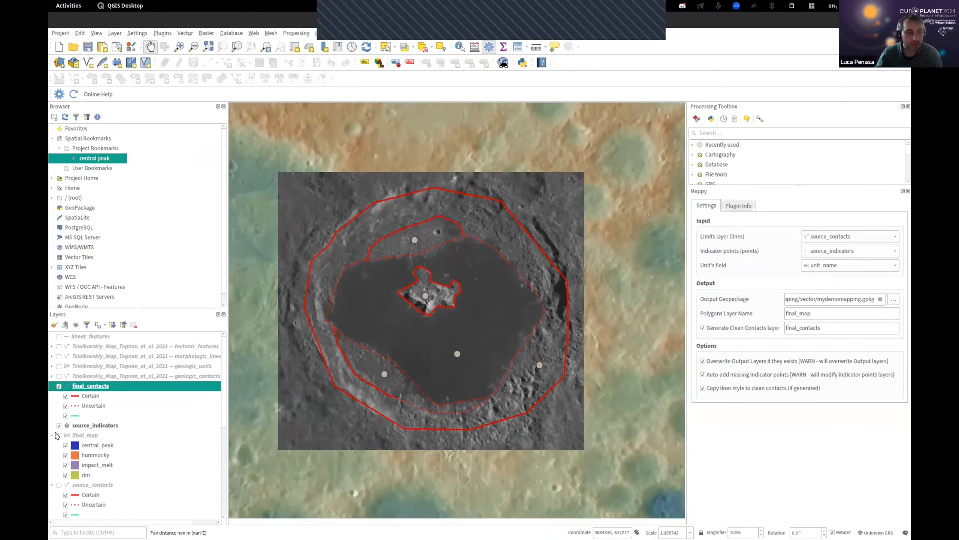
# - Show the final_map polygons again beneath the final_contacts lines and review the combined map
pyautogui.click(58, 435)
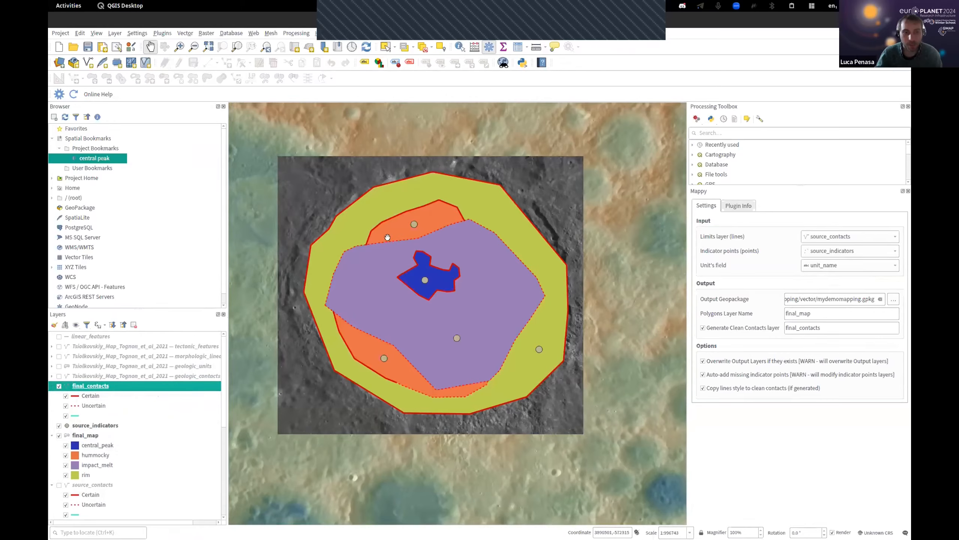
pyautogui.scroll(2, 398, 234)
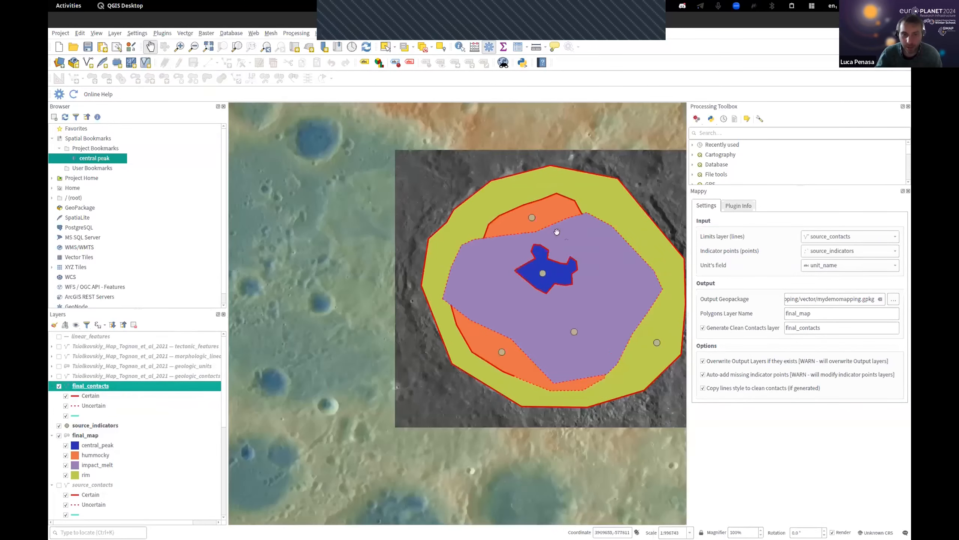
pyautogui.moveTo(521, 236); pyautogui.dragTo(466, 233)
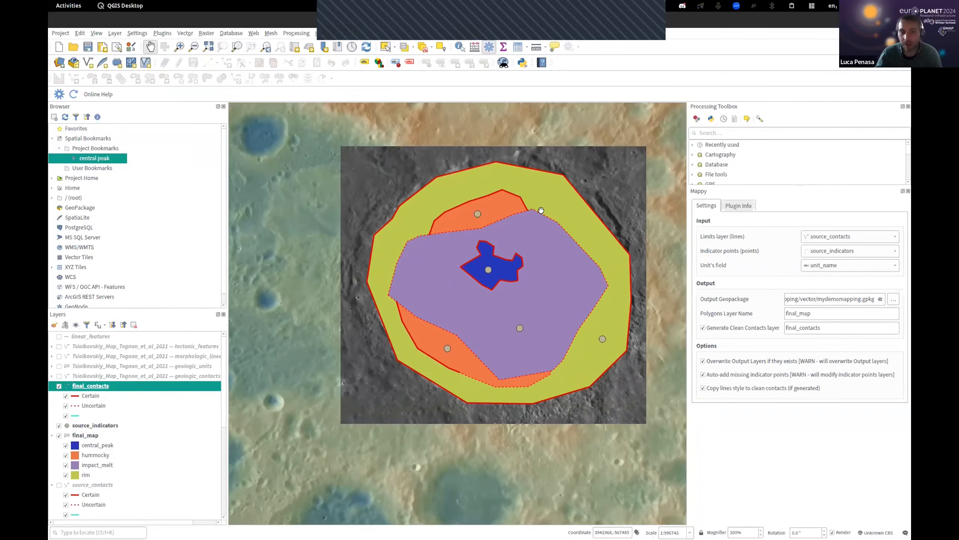
pyautogui.moveTo(541, 211); pyautogui.dragTo(534, 209)
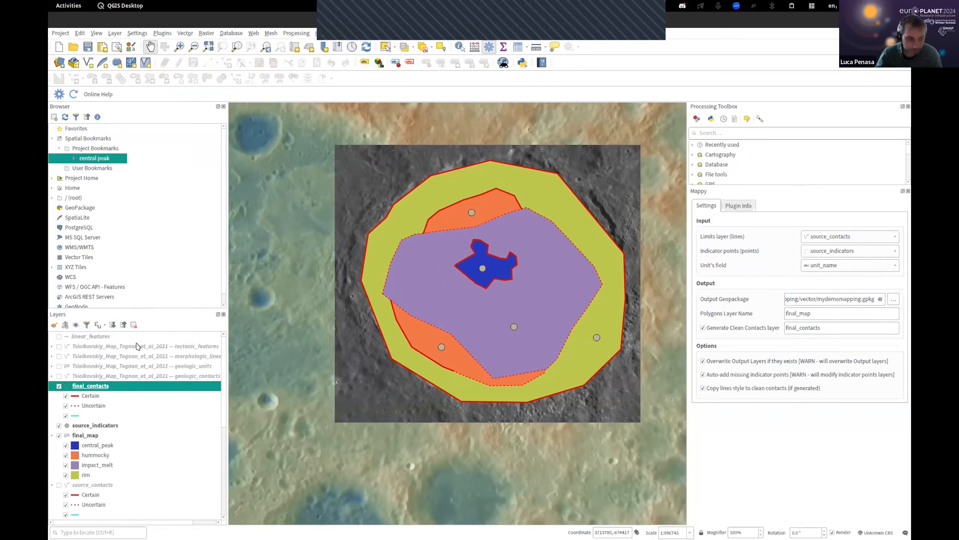
# - Categorize the source_indicators points by the unit_name field, giving each unit its own random colour
pyautogui.click(77, 426)
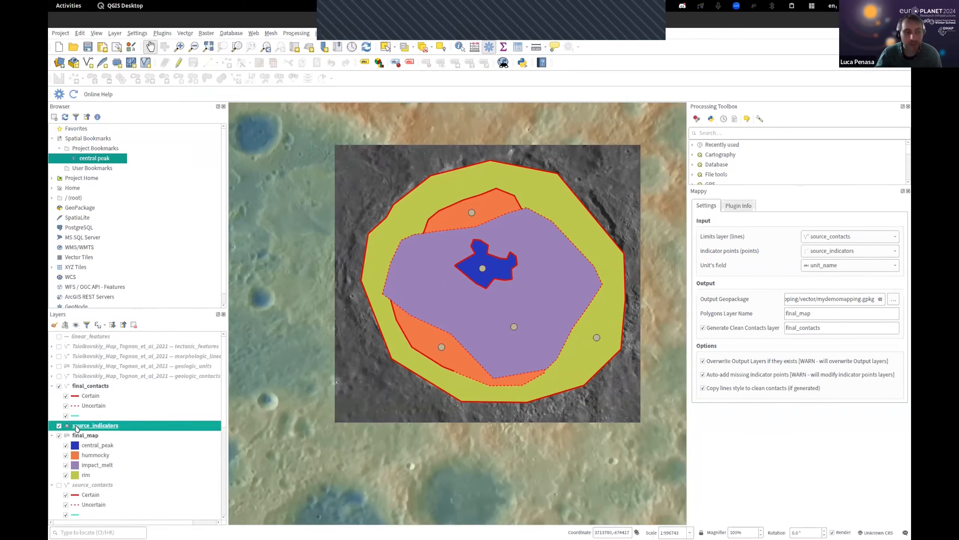
pyautogui.rightClick(79, 427)
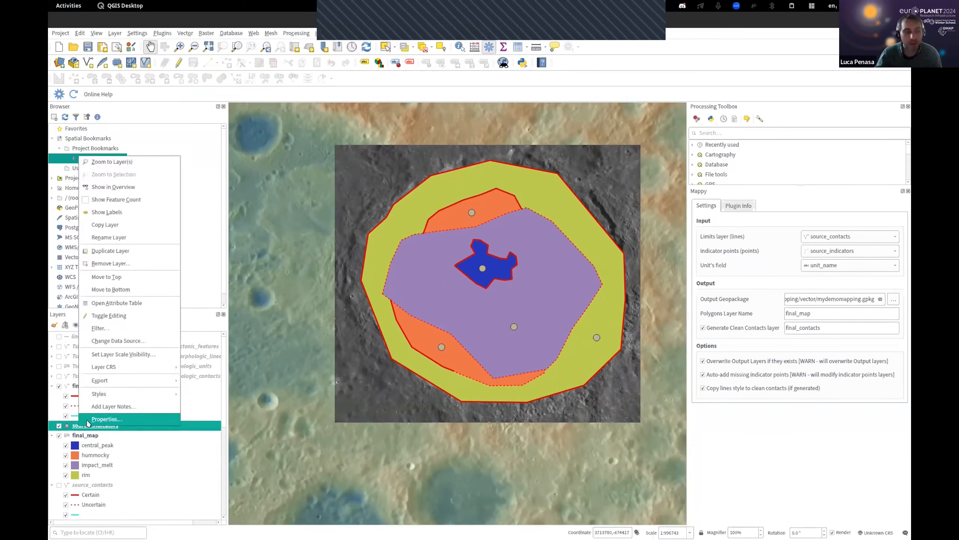
pyautogui.click(106, 419)
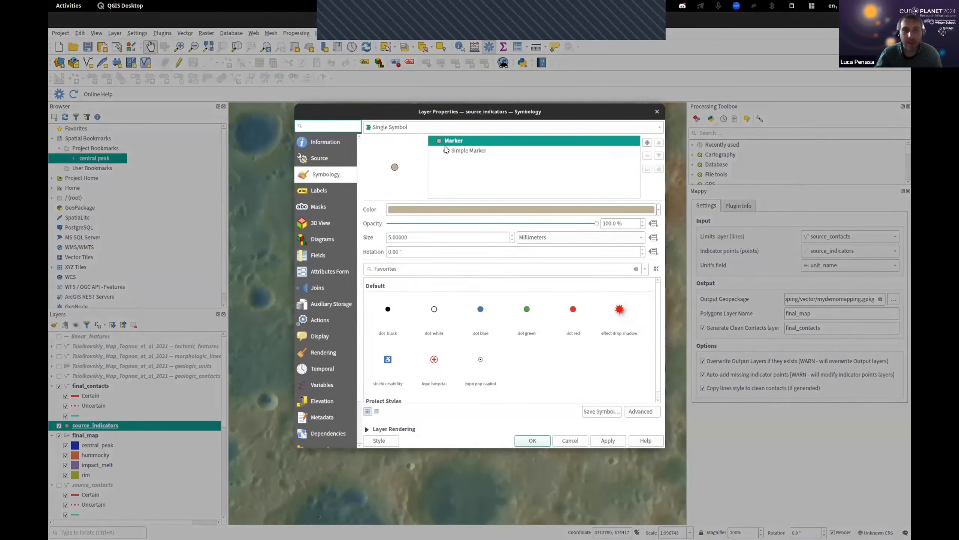
pyautogui.click(410, 127)
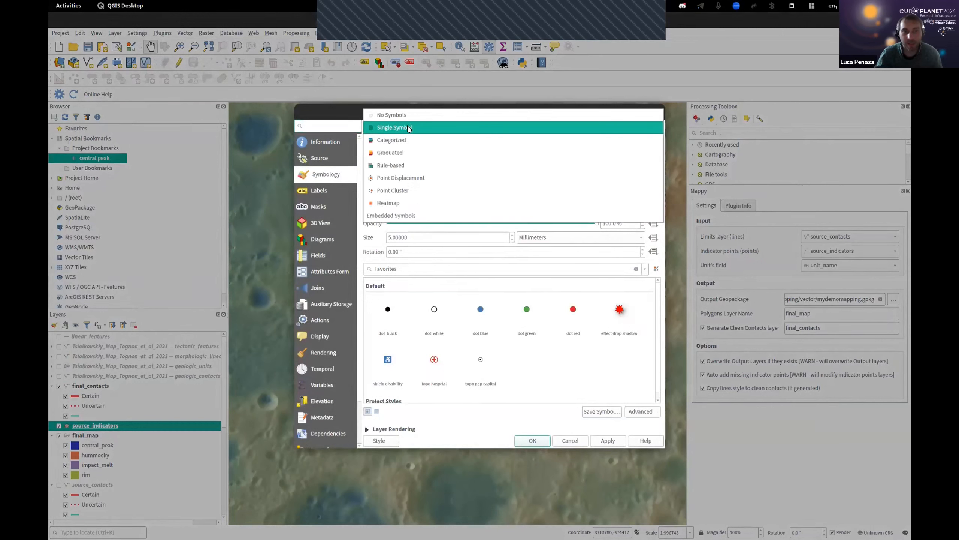
pyautogui.click(418, 137)
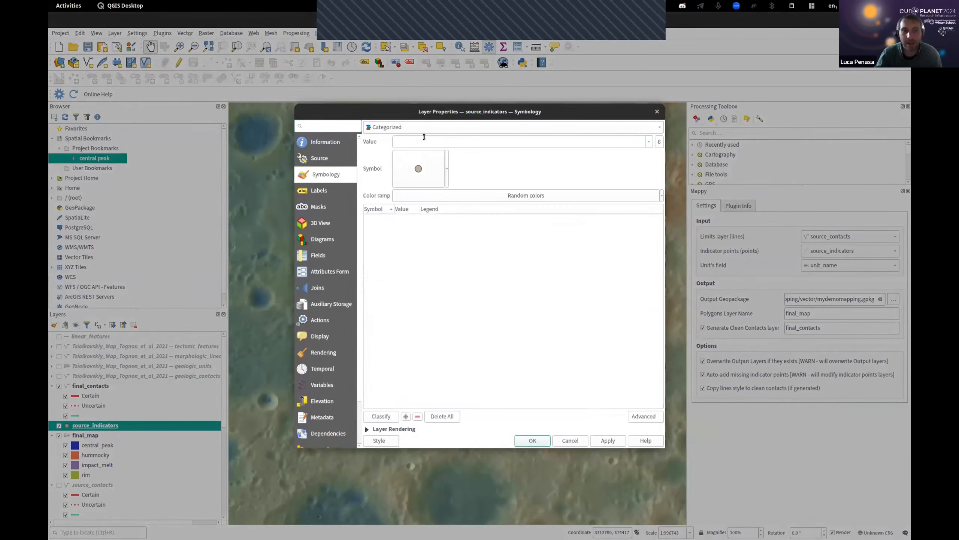
pyautogui.click(649, 143)
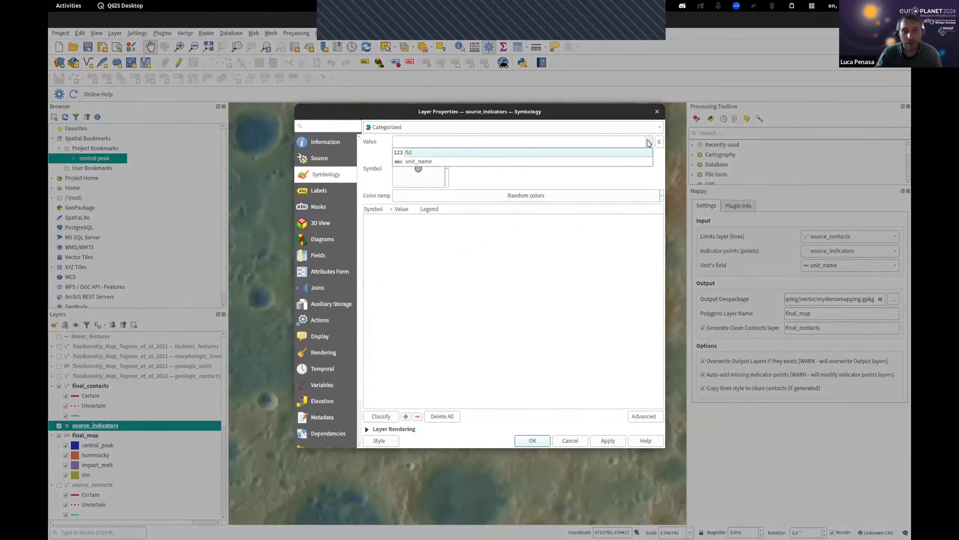
pyautogui.click(427, 162)
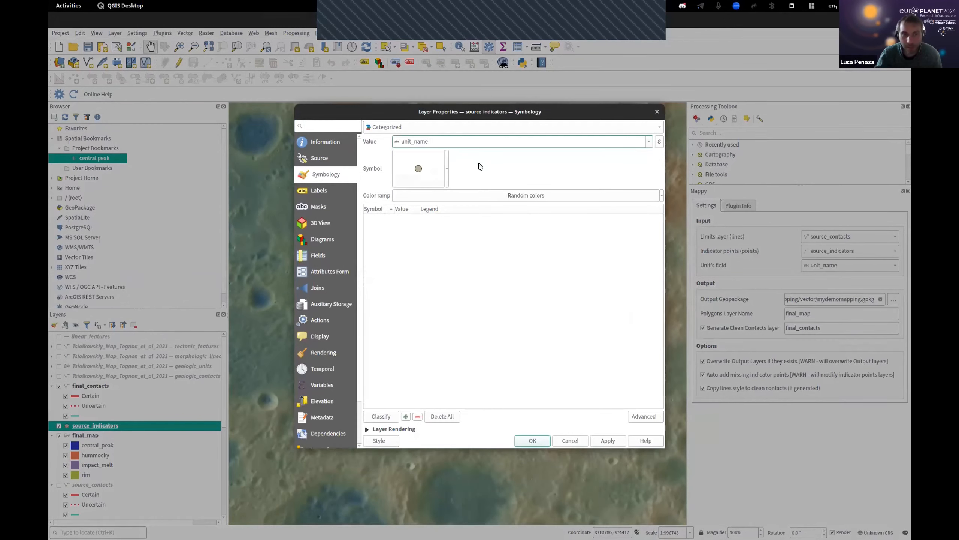
pyautogui.click(382, 417)
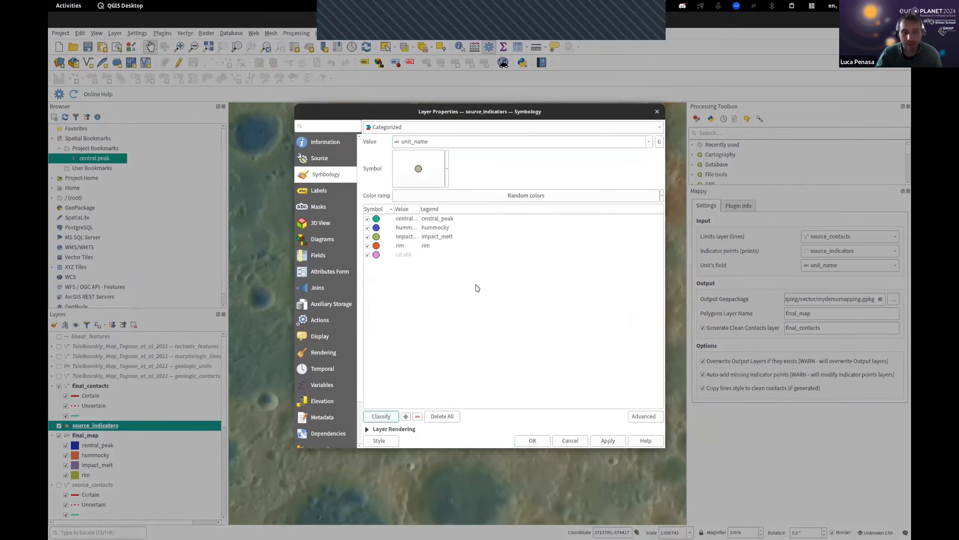
pyautogui.click(532, 441)
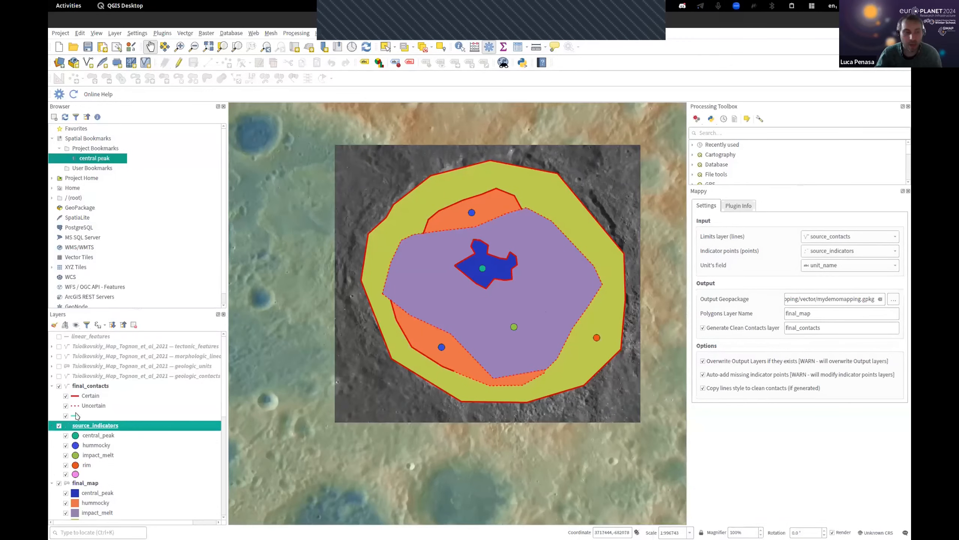
# - Turn on single labels for the source_indicators points, using unit_name as the label value
pyautogui.rightClick(103, 426)
pyautogui.click(112, 419)
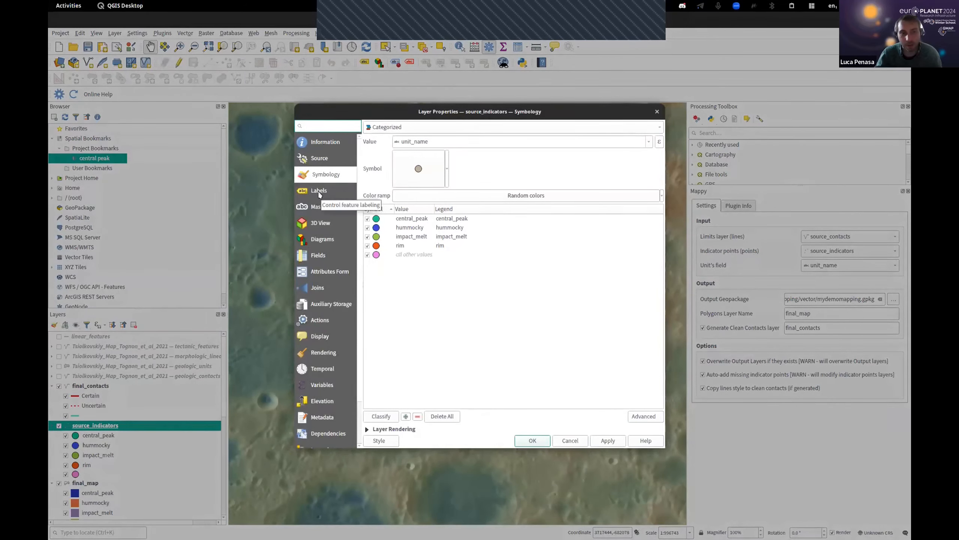
pyautogui.click(318, 191)
pyautogui.click(455, 129)
pyautogui.click(389, 142)
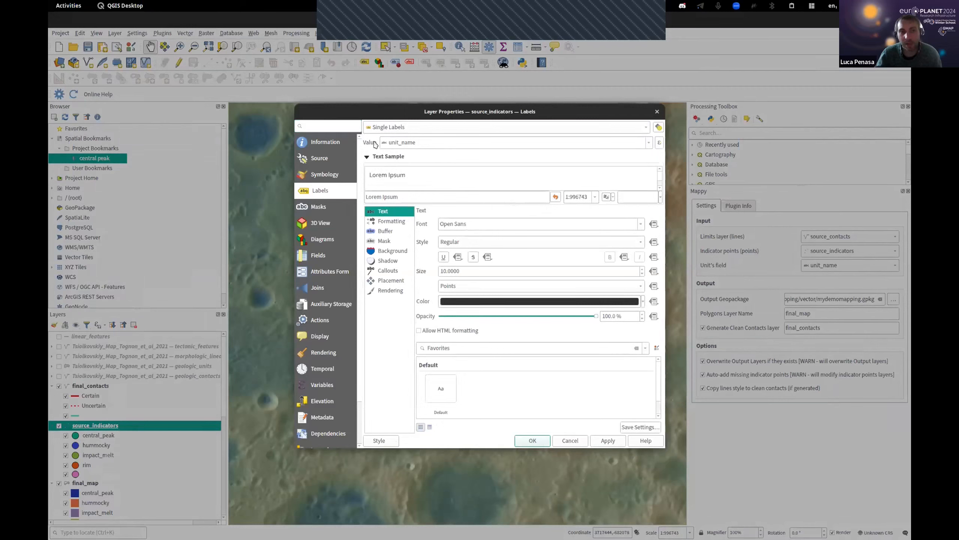
pyautogui.click(532, 441)
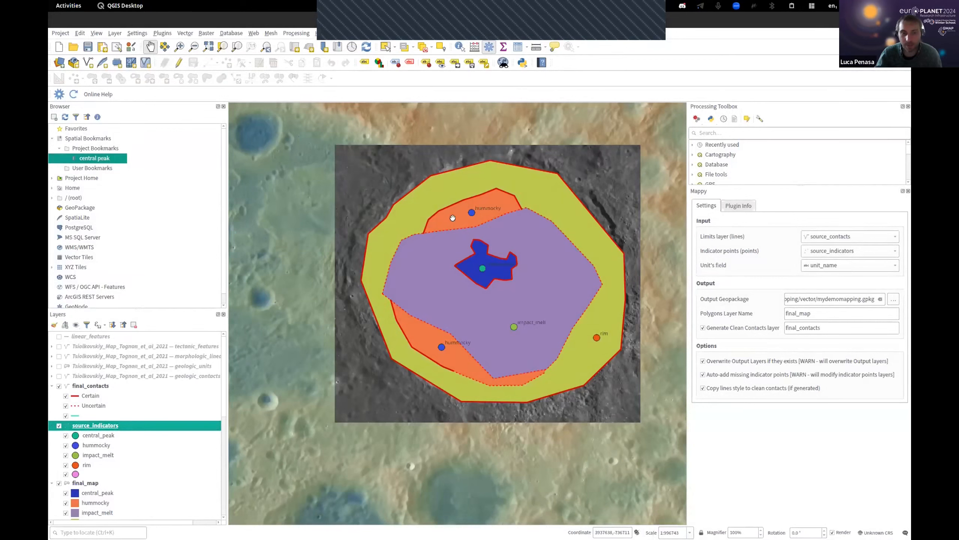
pyautogui.moveTo(527, 324); pyautogui.dragTo(498, 339)
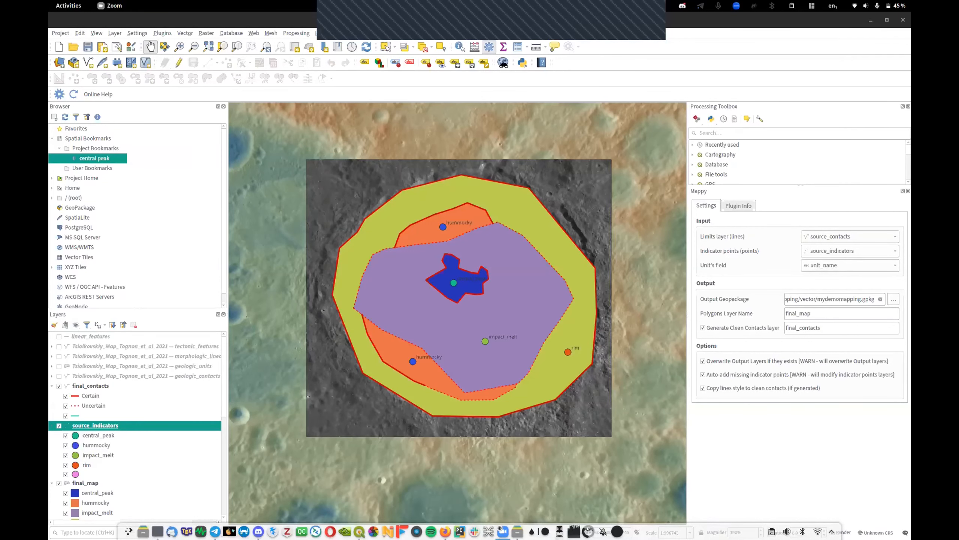
pyautogui.moveTo(578, 327); pyautogui.dragTo(568, 327)
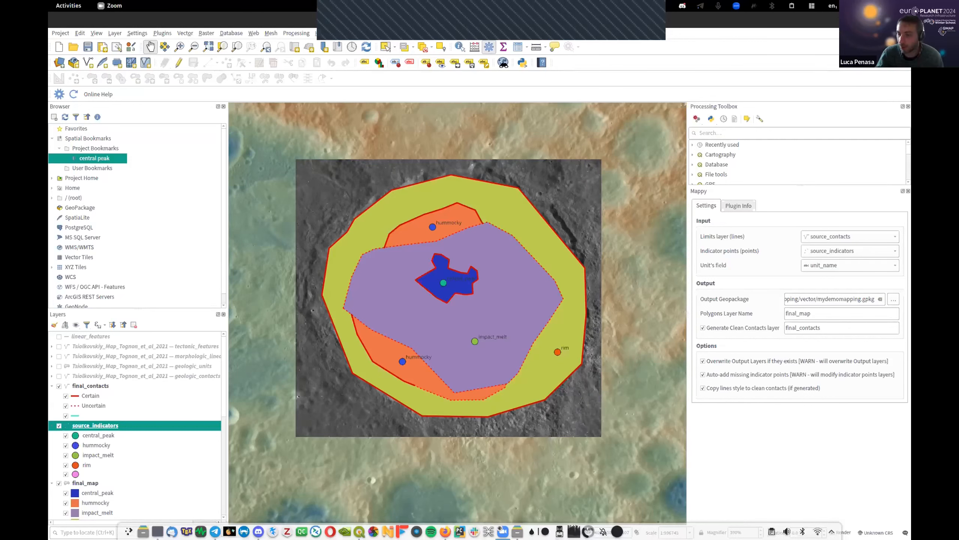
pyautogui.moveTo(451, 301); pyautogui.dragTo(429, 299)
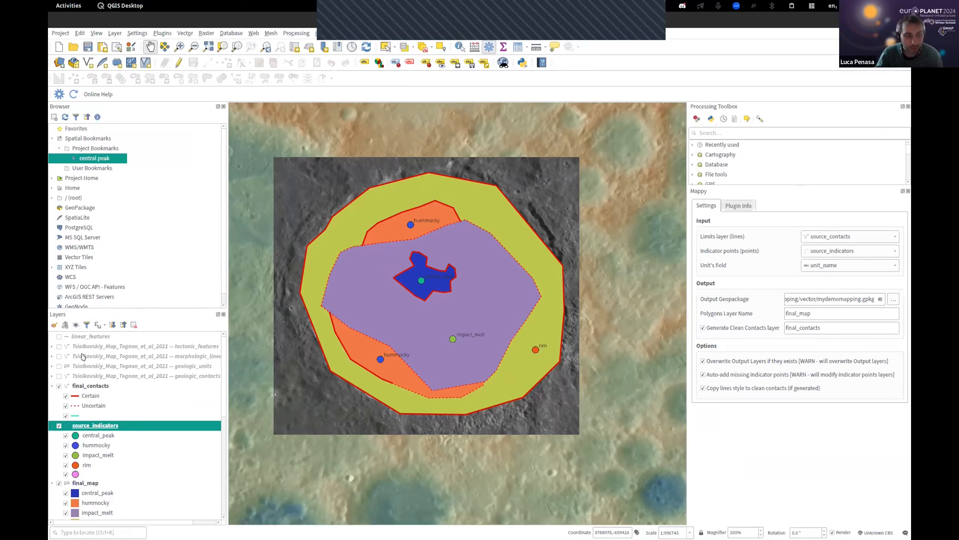
# - Hide the final_contacts and final_map layers and show the source_contacts lines over the crater image
pyautogui.click(59, 385)
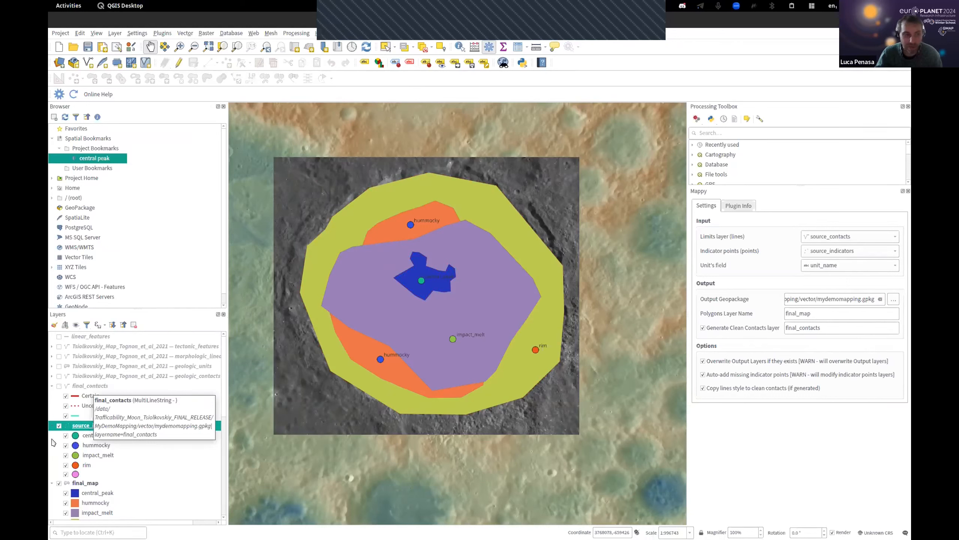
pyautogui.scroll(-2, 103, 388)
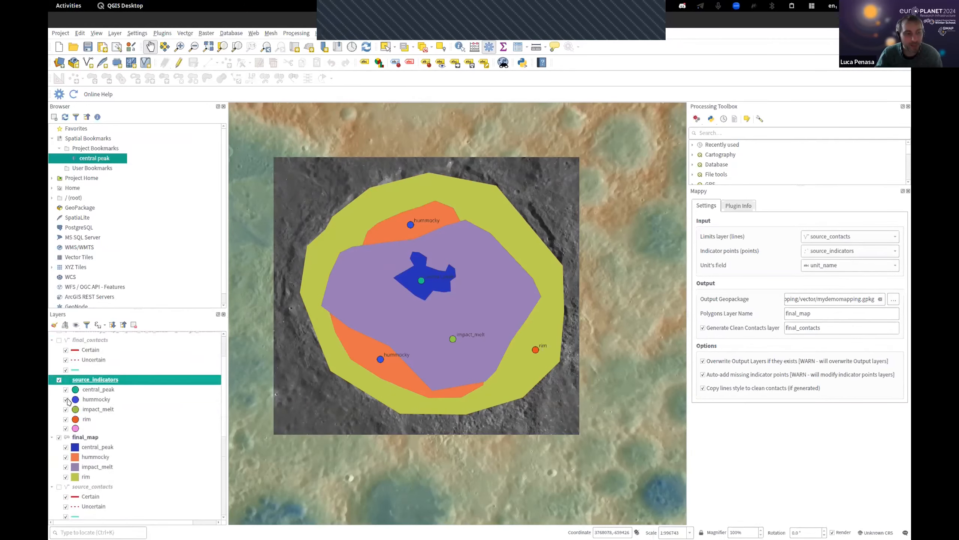
pyautogui.click(59, 437)
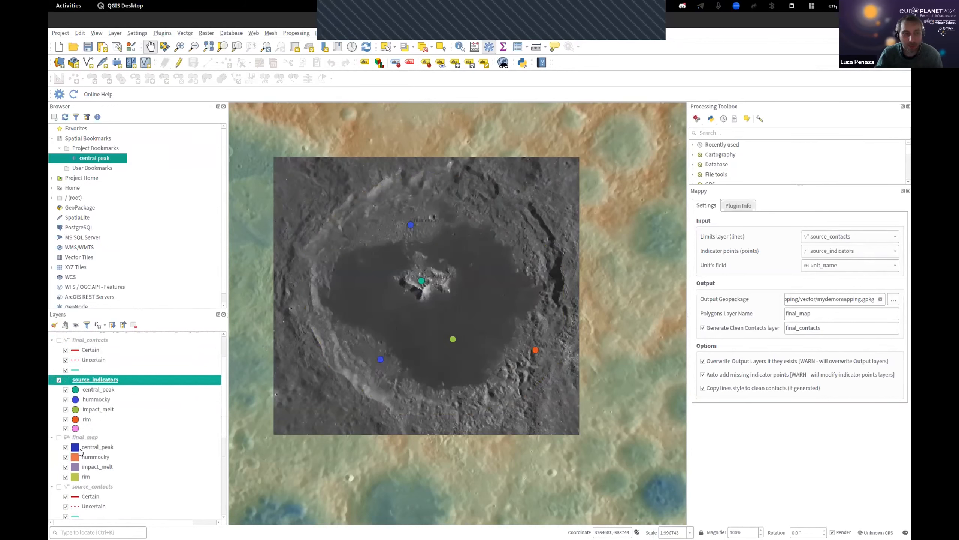
pyautogui.scroll(-2, 72, 448)
pyautogui.click(59, 441)
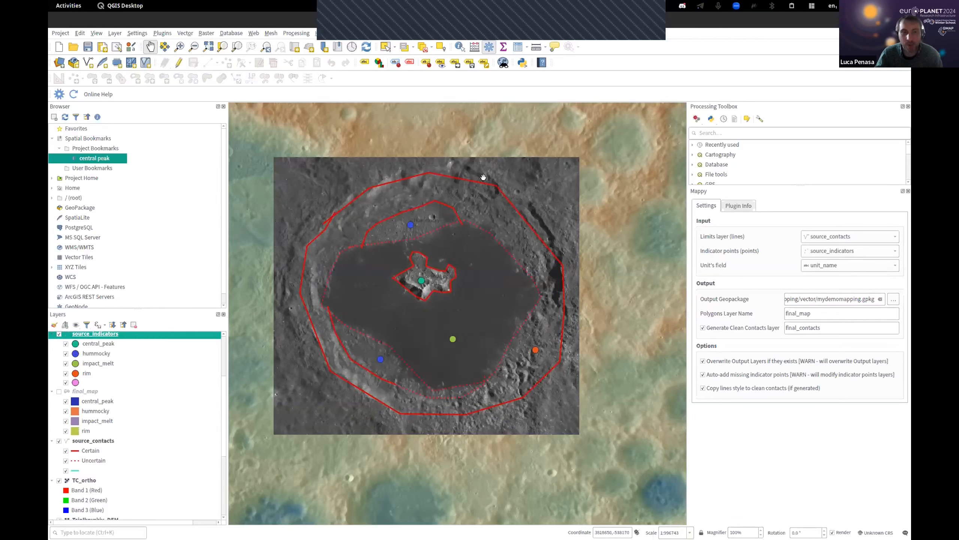
pyautogui.scroll(-1, 501, 196)
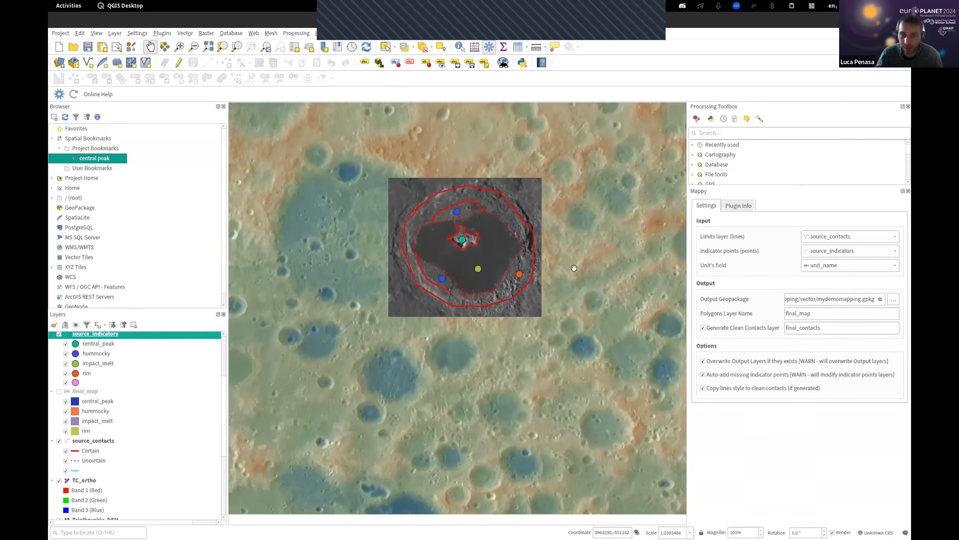
pyautogui.scroll(1, 505, 186)
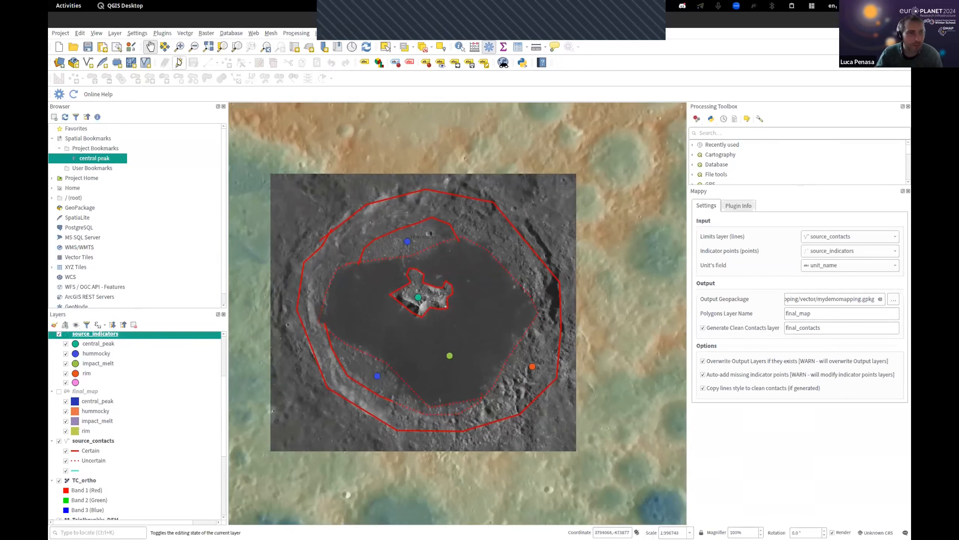
# - Make source_contacts the active layer and switch it to editing mode
pyautogui.scroll(3, 110, 367)
pyautogui.scroll(-3, 99, 364)
pyautogui.scroll(1, 97, 371)
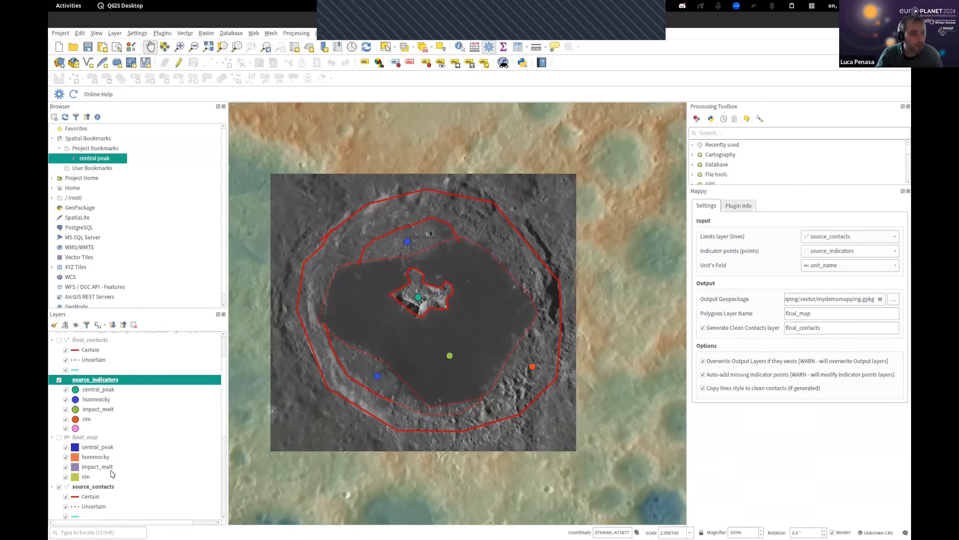
pyautogui.click(103, 488)
pyautogui.scroll(-2, 116, 422)
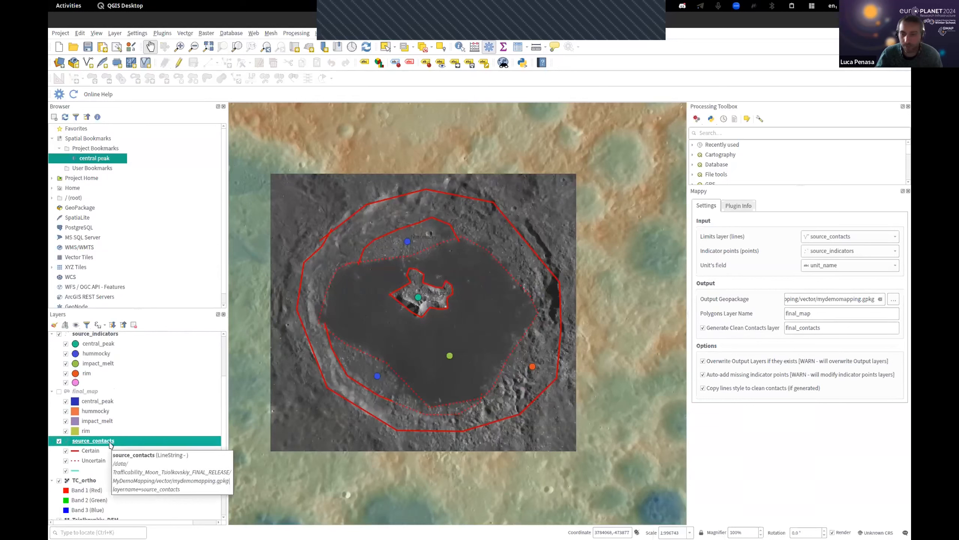
pyautogui.click(179, 65)
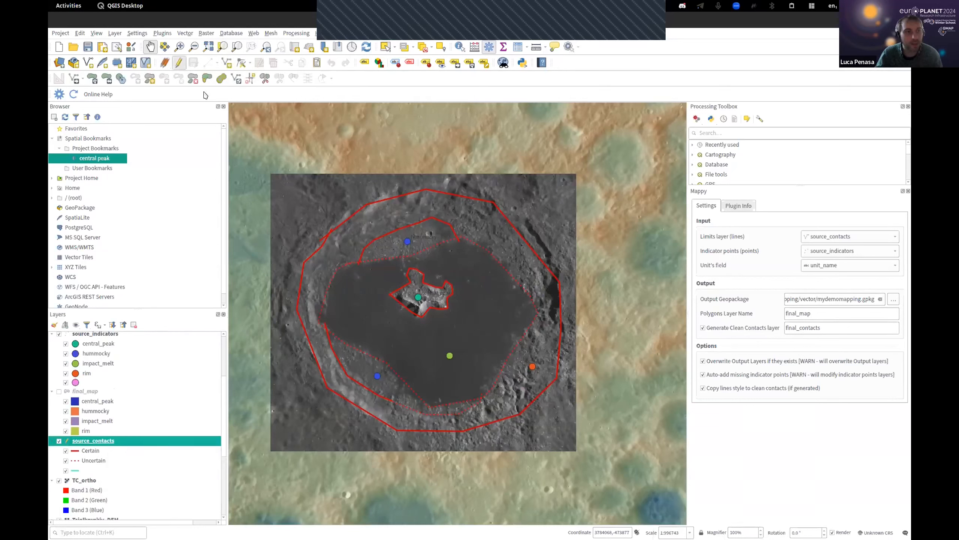
# - Digitize a curved contact line on the crater floor's southeastern edge, crossing the uncertain contact at both ends, with certainty set to certain
pyautogui.click(226, 63)
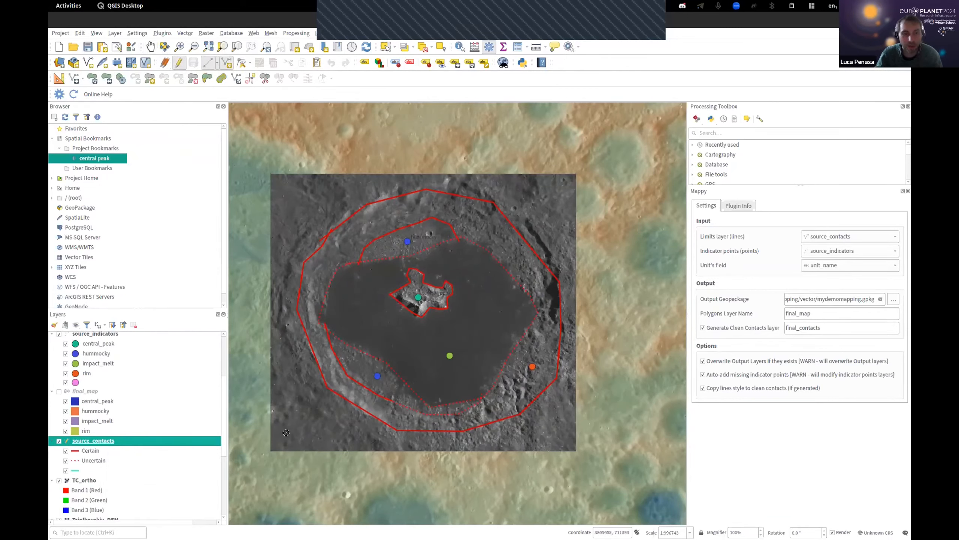
pyautogui.scroll(1, 522, 388)
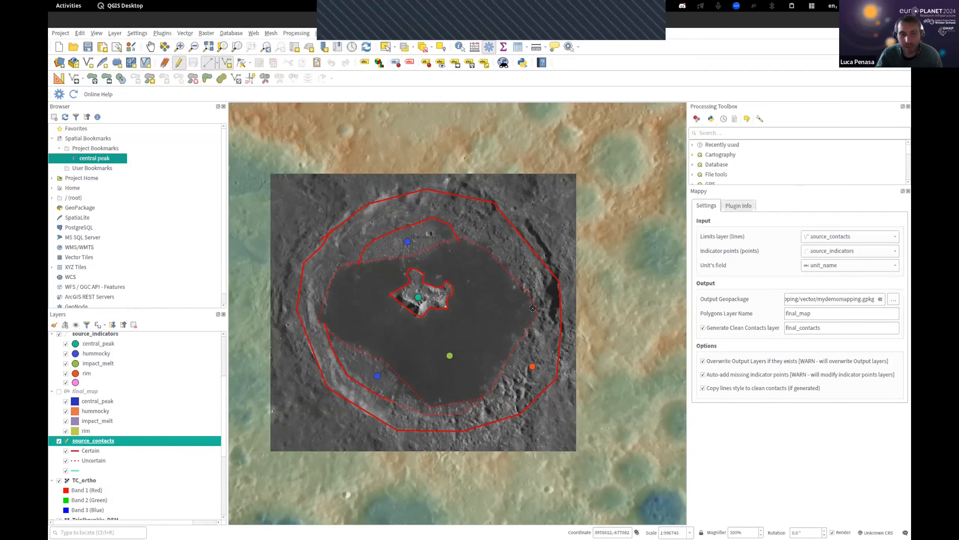
pyautogui.scroll(1, 533, 288)
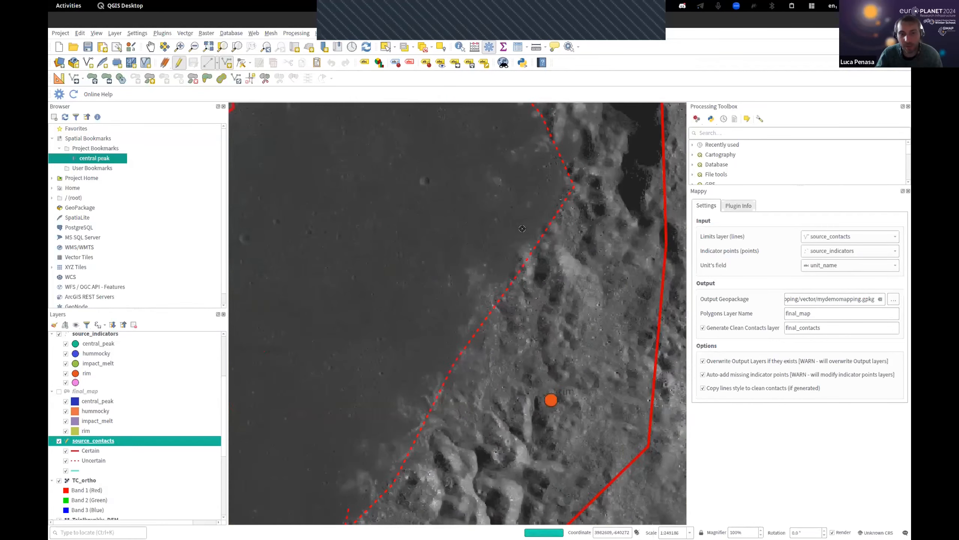
pyautogui.click(514, 389)
pyautogui.click(471, 438)
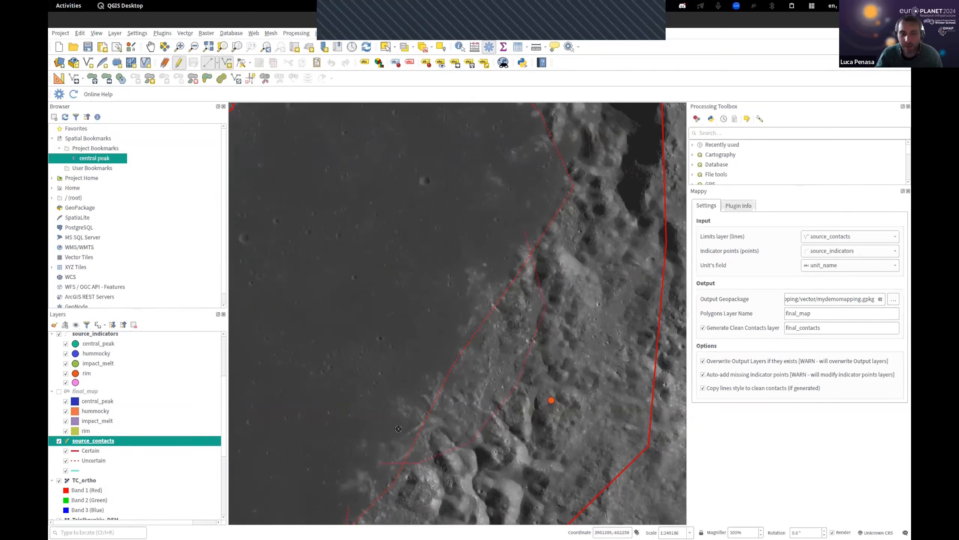
pyautogui.rightClick(343, 400)
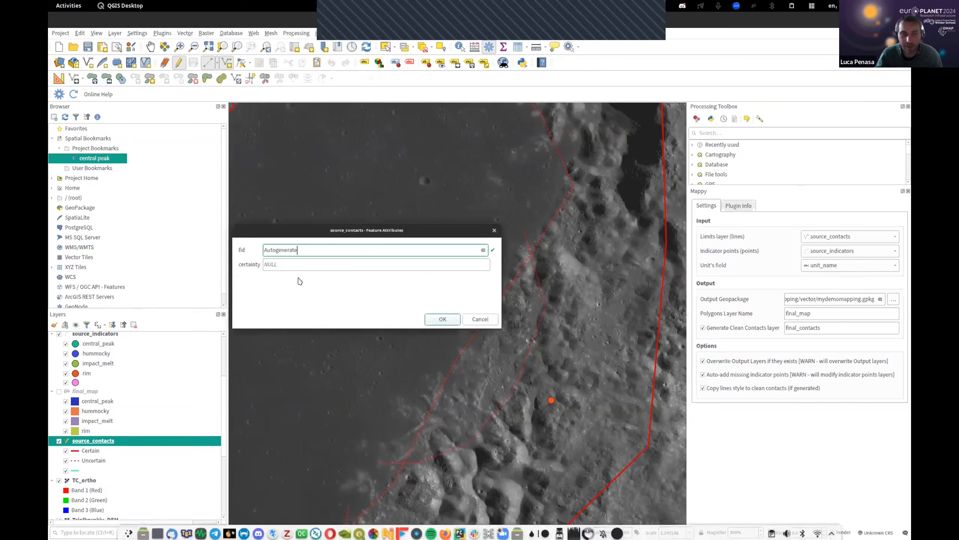
pyautogui.click(301, 264)
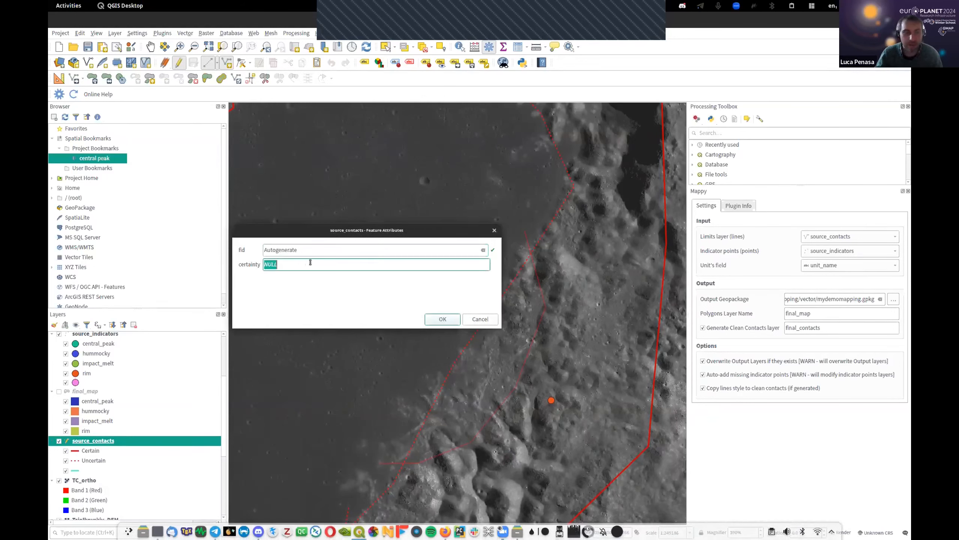
pyautogui.write('certain')
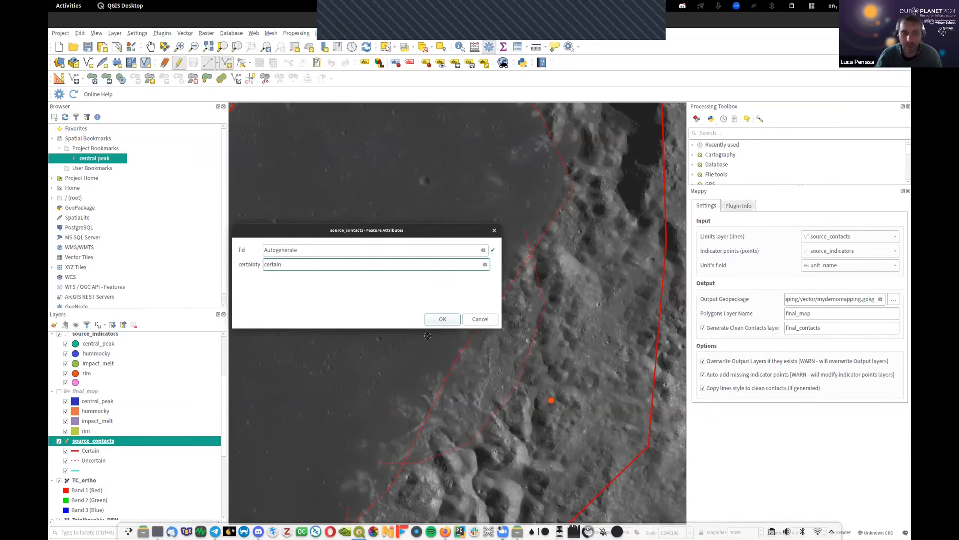
pyautogui.click(442, 319)
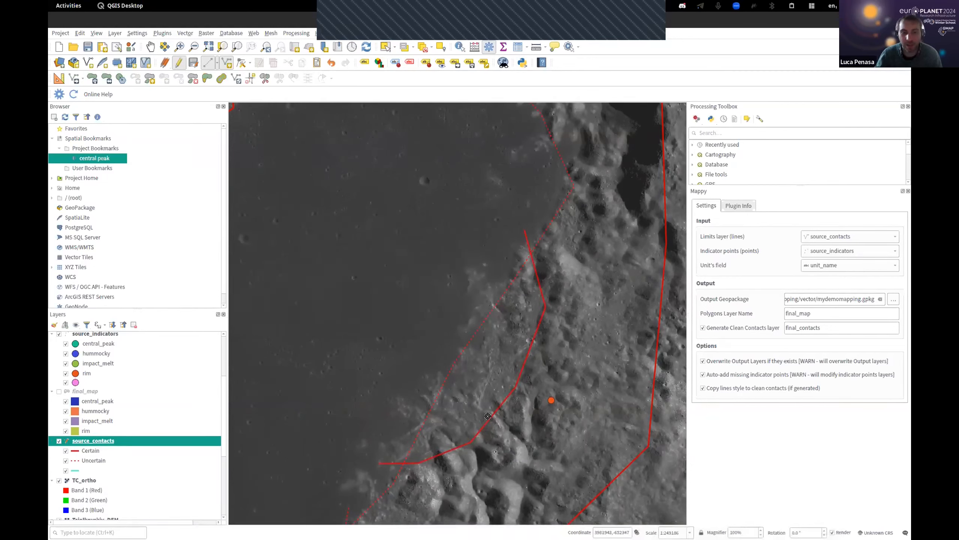
# - Examine the new southeastern contact against the existing source_contacts lines and the nearby indicator points
pyautogui.scroll(-1, 387, 457)
pyautogui.moveTo(432, 390); pyautogui.dragTo(477, 316)
pyautogui.scroll(-1, 440, 254)
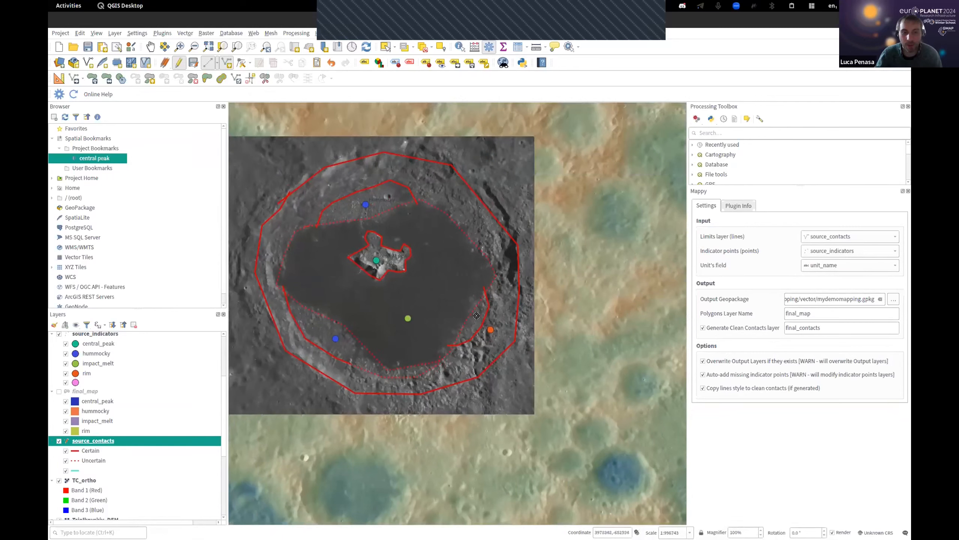
pyautogui.scroll(1, 477, 316)
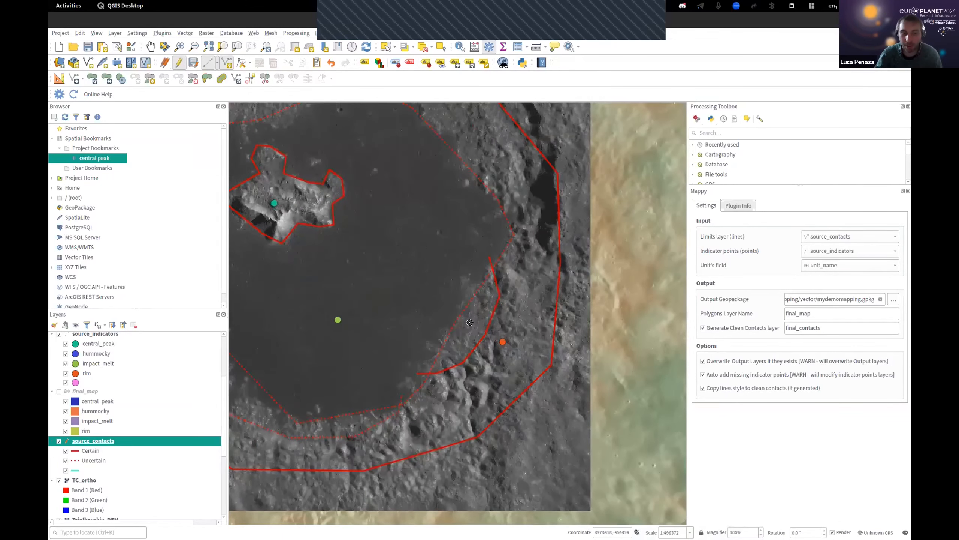
pyautogui.scroll(2, 106, 344)
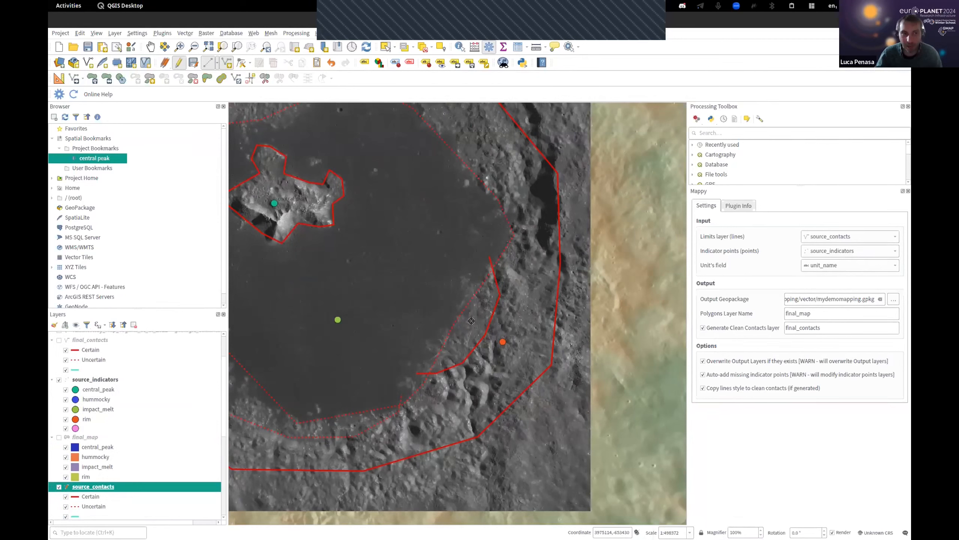
# - Add a source_indicators point with unit_name hummocky between the new southeastern contact and the uncertain contact, then save and stop editing the layer
pyautogui.click(82, 379)
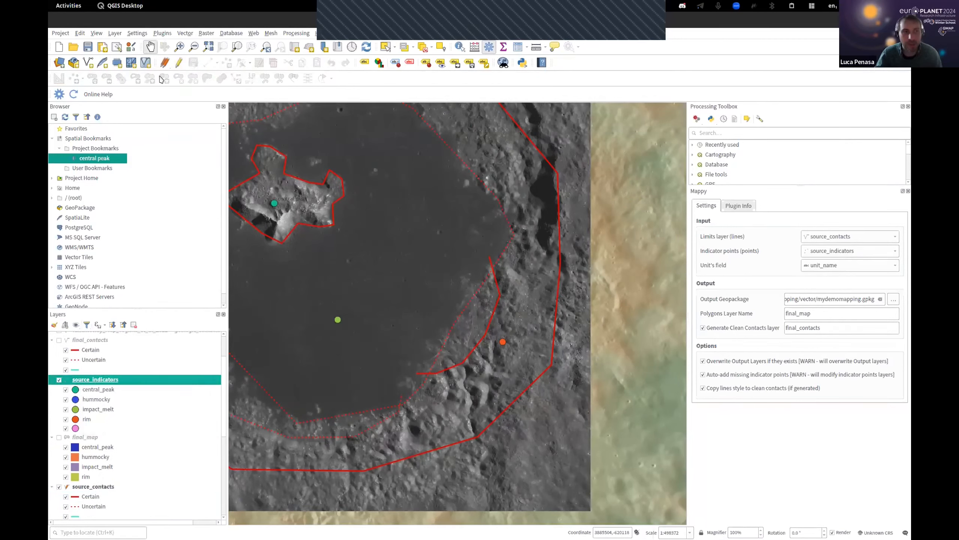
pyautogui.click(178, 62)
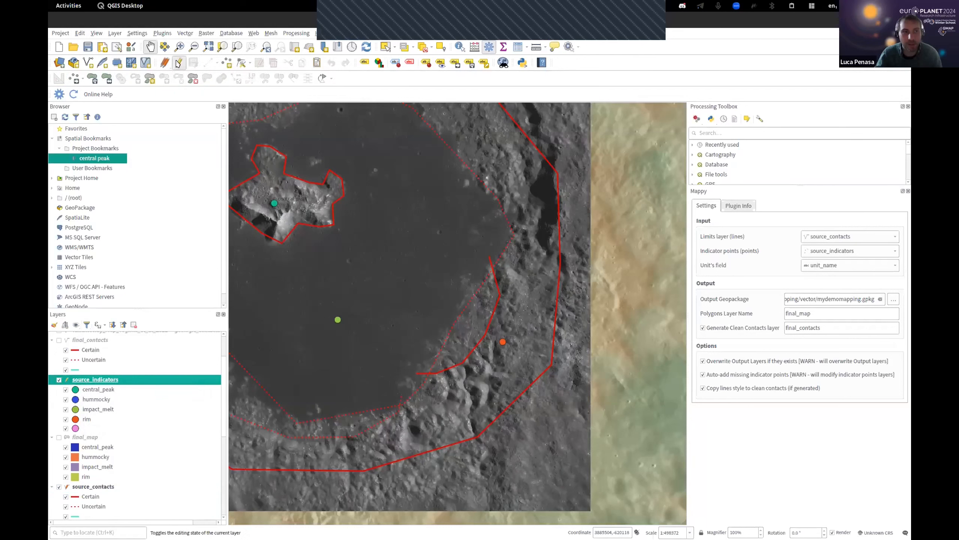
pyautogui.click(226, 63)
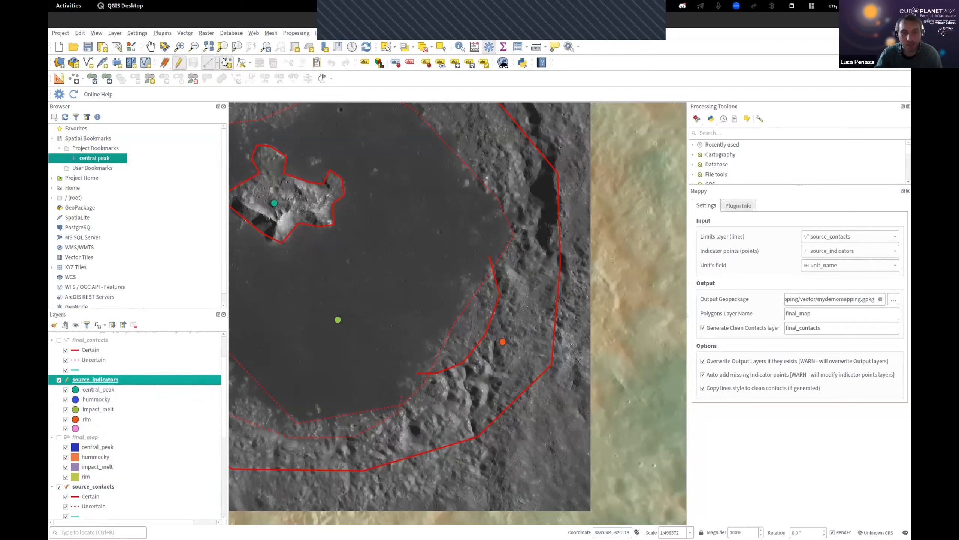
pyautogui.click(470, 322)
pyautogui.click(290, 278)
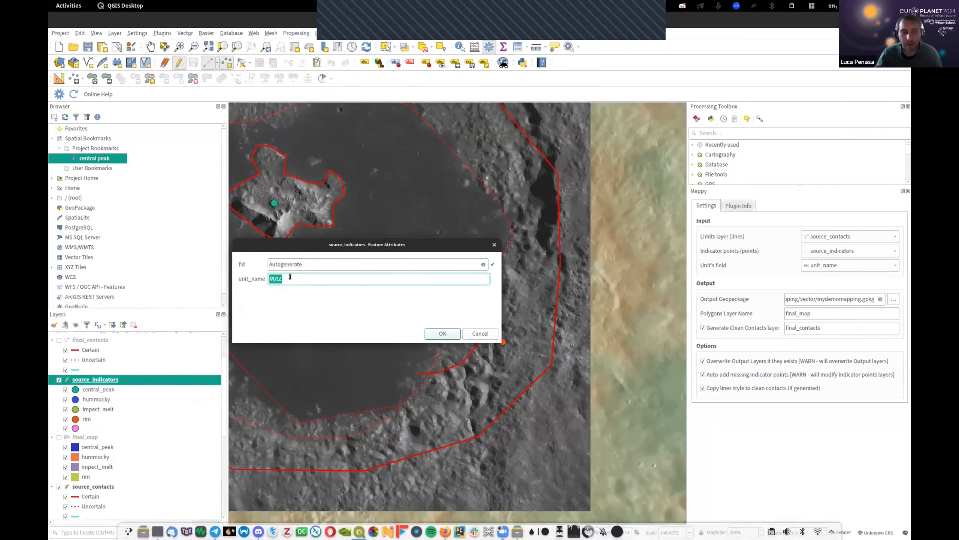
pyautogui.write('hummocky')
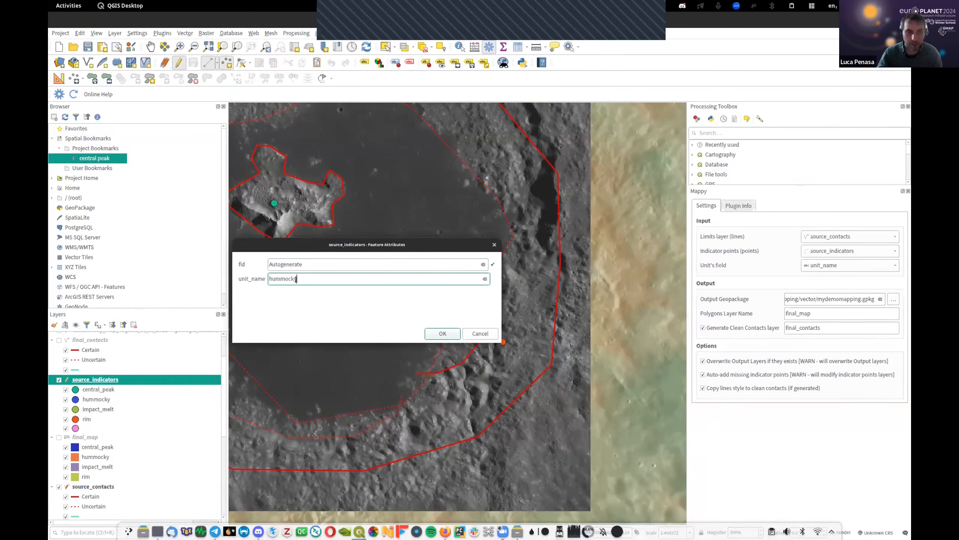
pyautogui.click(439, 333)
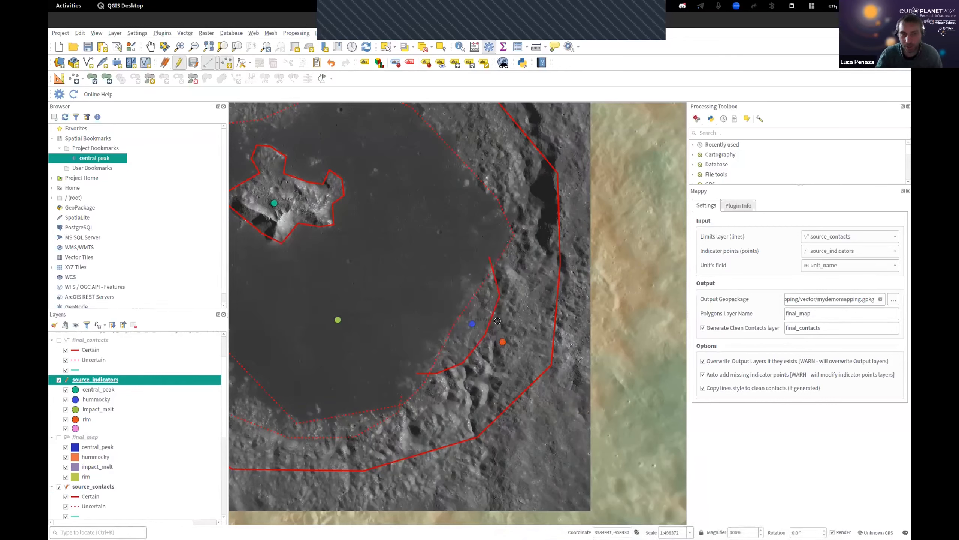
pyautogui.click(193, 63)
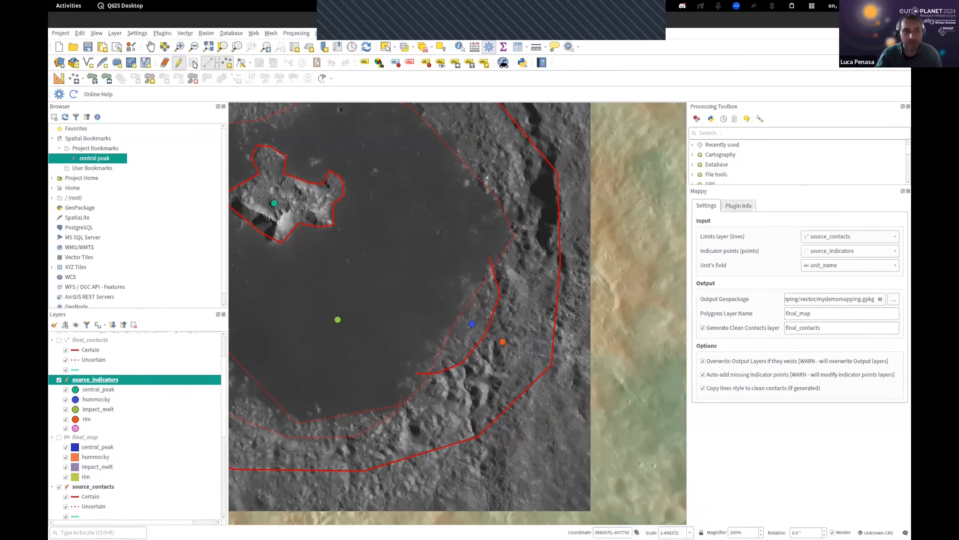
pyautogui.click(180, 63)
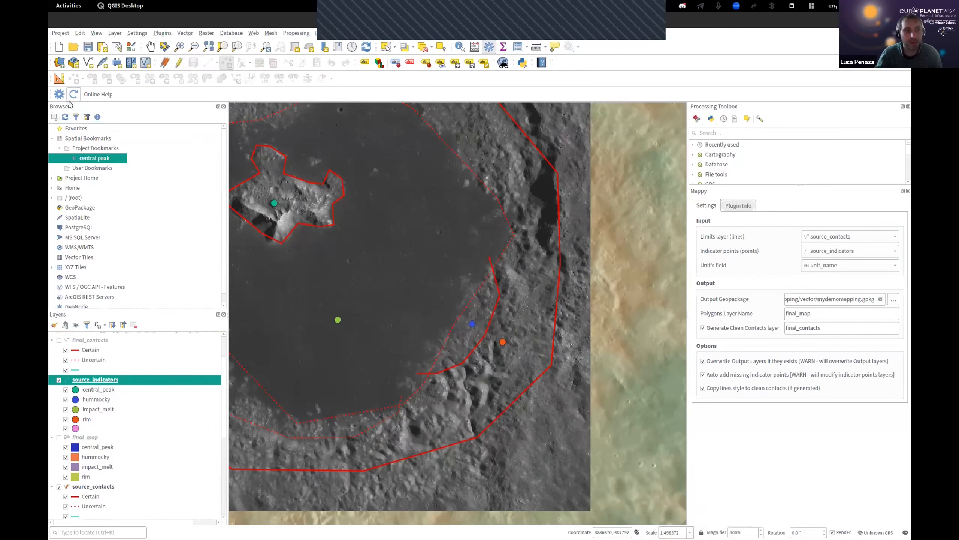
# - Hide the source_indicators points and show the final_map polygons
pyautogui.click(59, 379)
pyautogui.scroll(2, 59, 380)
pyautogui.scroll(-4, 59, 408)
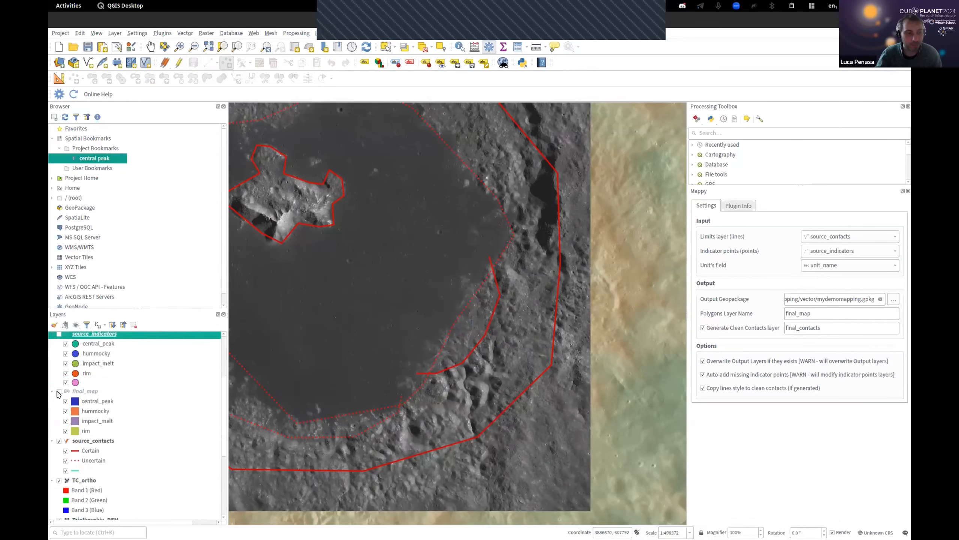
pyautogui.click(58, 391)
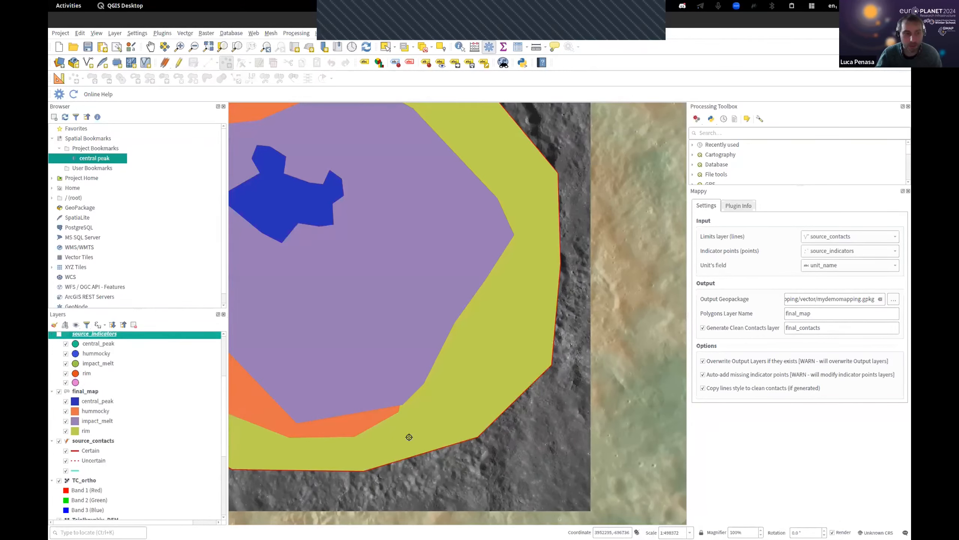
# - Save the source_contacts edits, end its editing mode, and regenerate the unit map with Mappy
pyautogui.click(67, 440)
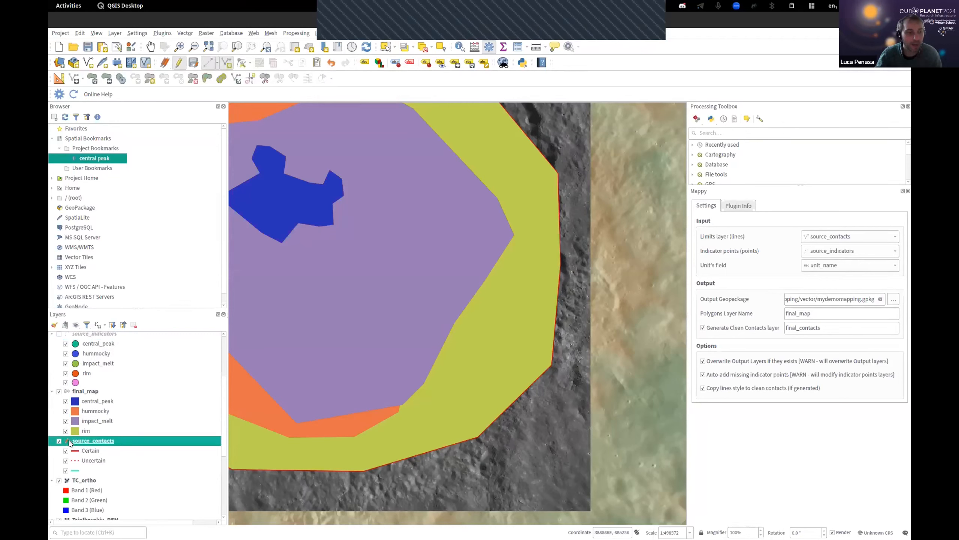
pyautogui.click(179, 62)
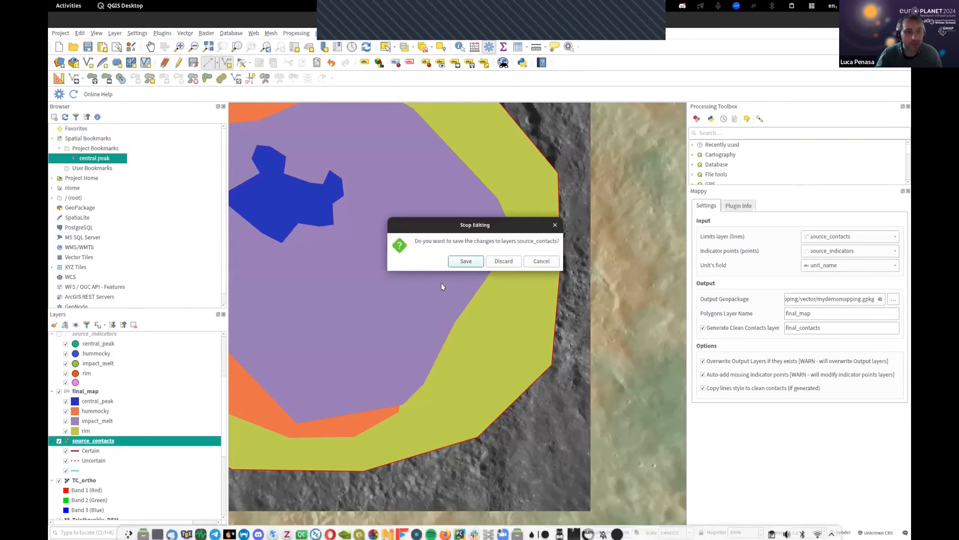
pyautogui.click(460, 261)
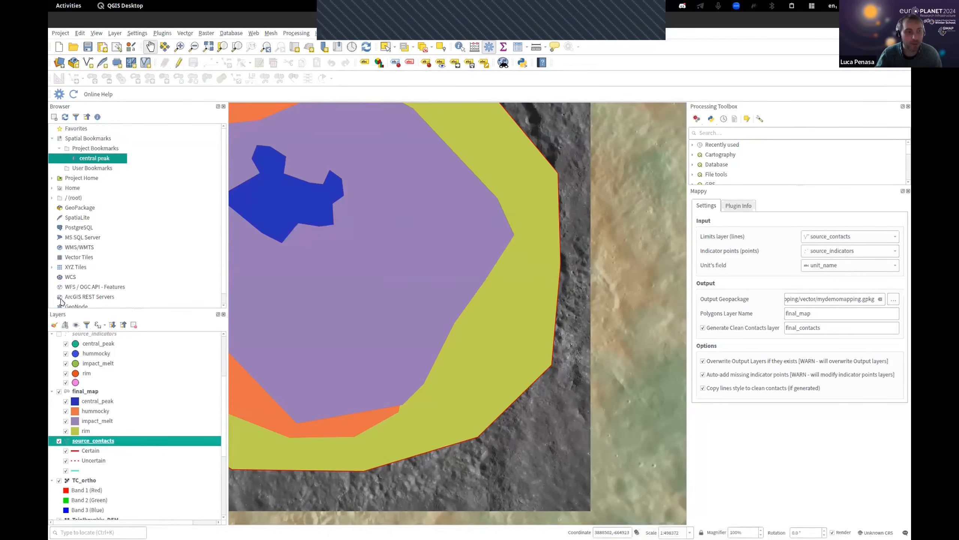
pyautogui.click(73, 94)
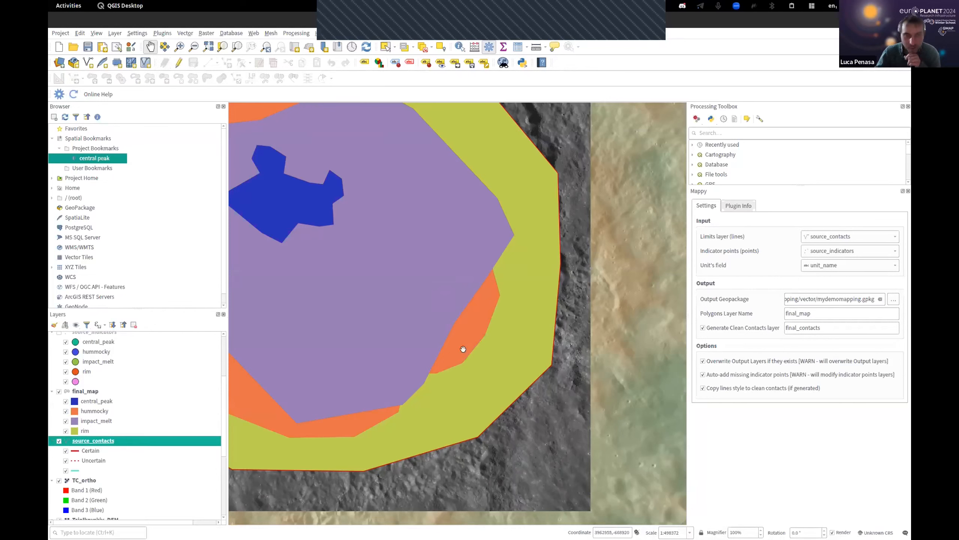
# - Show the source_indicators points over the regenerated map and check the hummocky polygons across the whole crater
pyautogui.click(66, 411)
pyautogui.click(66, 411)
pyautogui.scroll(2, 66, 411)
pyautogui.click(59, 377)
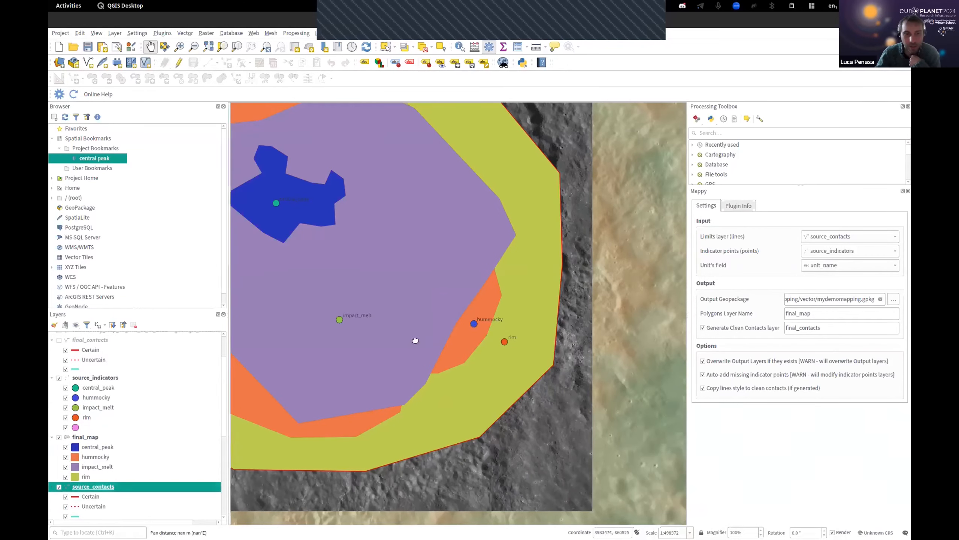
pyautogui.moveTo(358, 340); pyautogui.dragTo(417, 340)
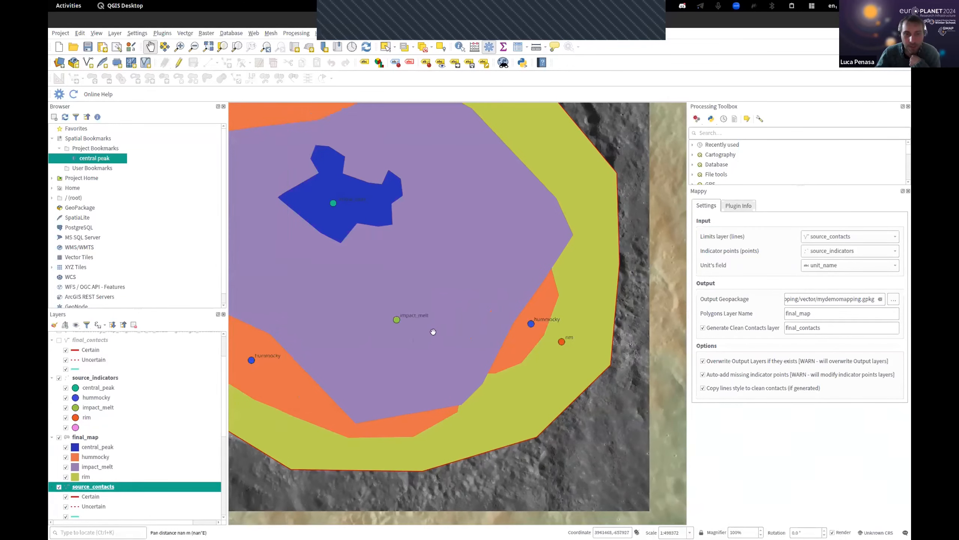
pyautogui.scroll(-1, 431, 332)
pyautogui.scroll(-1, 444, 364)
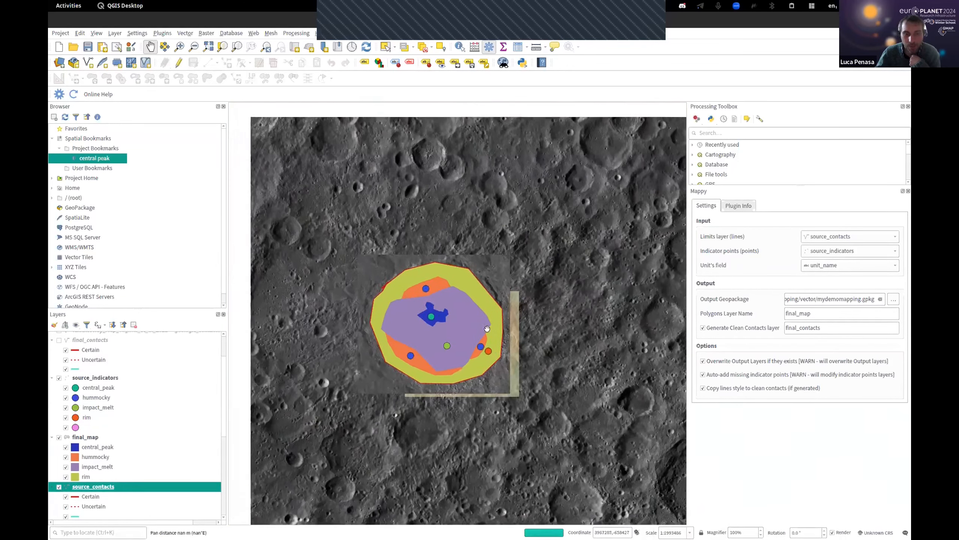
pyautogui.scroll(1, 482, 350)
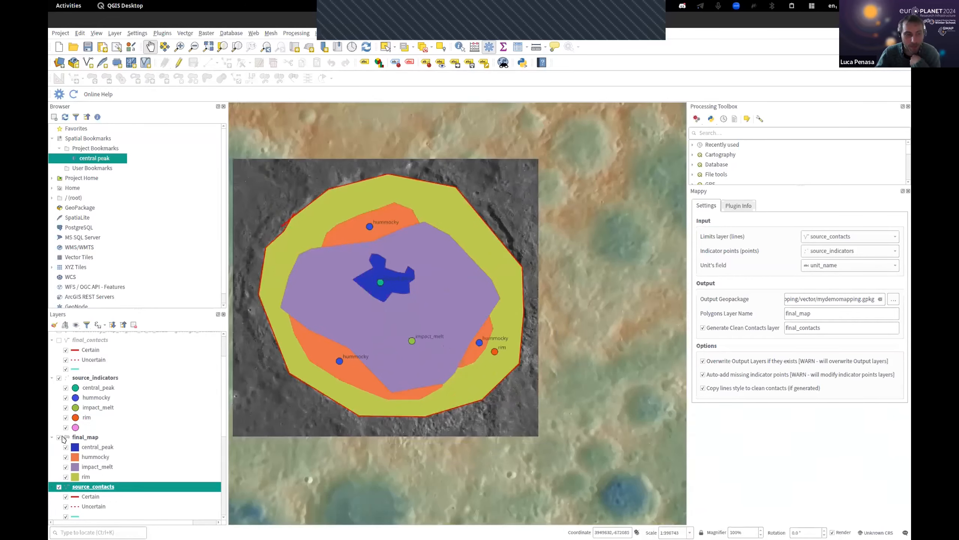
# - Hide the final_map layer and examine how the uncertain contact follows the crater floor's northeastern edge
pyautogui.click(58, 437)
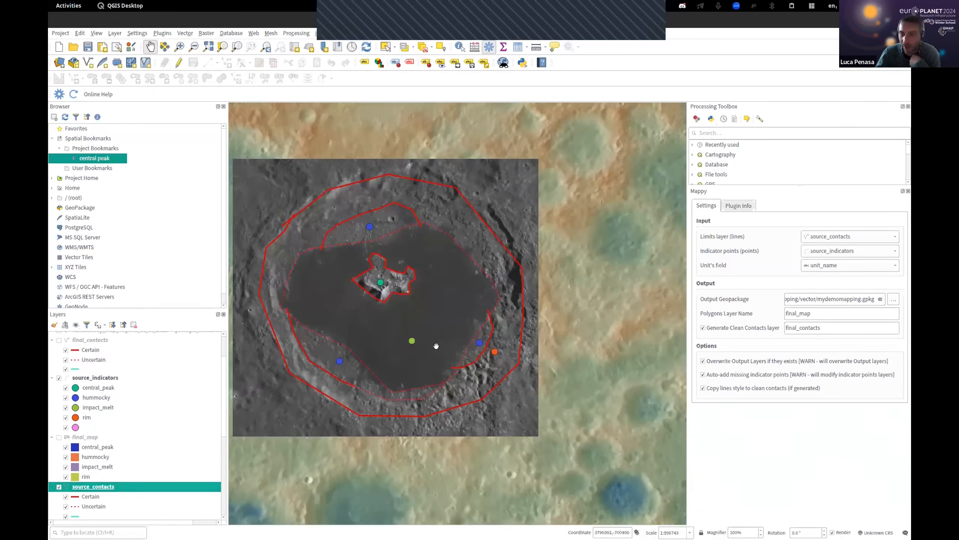
pyautogui.scroll(2, 452, 314)
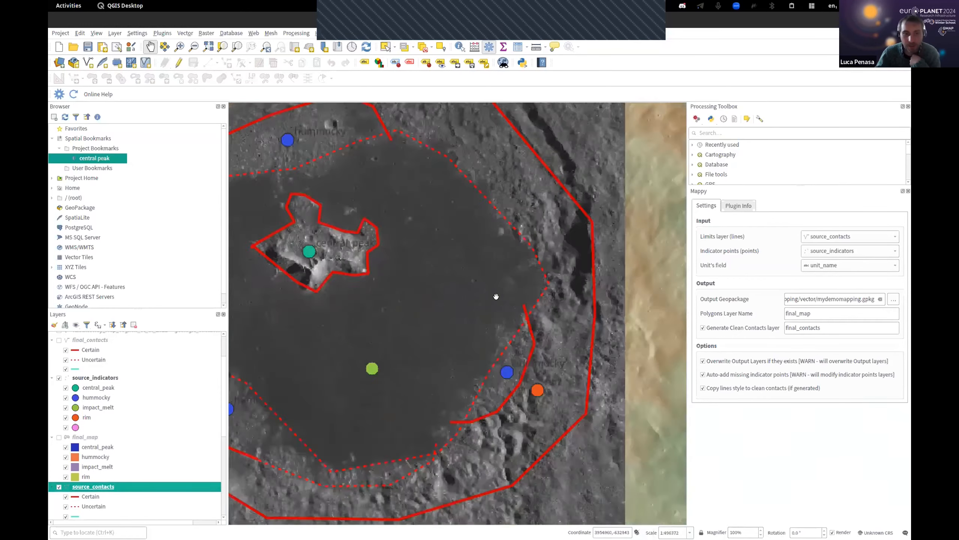
pyautogui.scroll(-1, 560, 243)
pyautogui.moveTo(519, 124); pyautogui.dragTo(425, 220)
pyautogui.scroll(1, 424, 221)
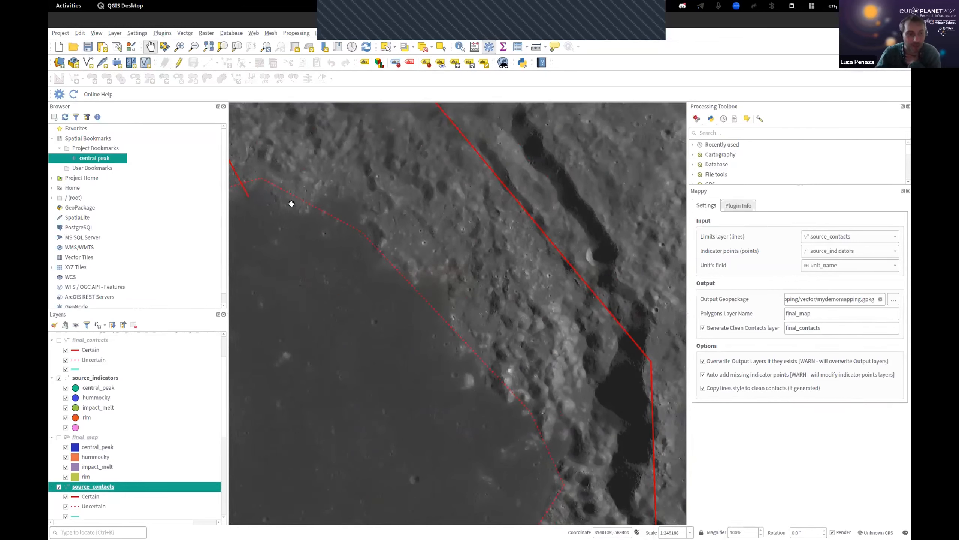
pyautogui.scroll(-2, 147, 376)
pyautogui.scroll(-3, 125, 385)
pyautogui.scroll(3, 119, 389)
pyautogui.scroll(3, 97, 393)
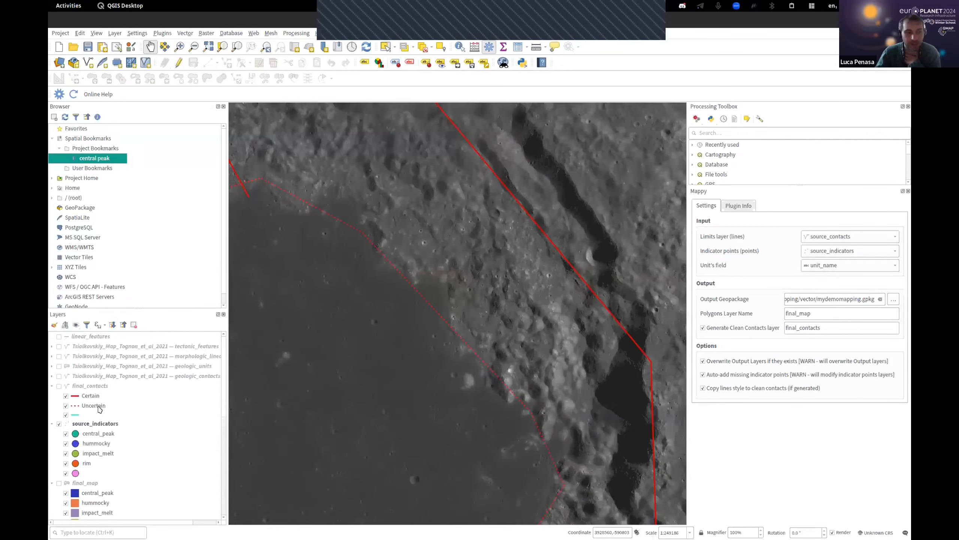
pyautogui.scroll(-1, 307, 296)
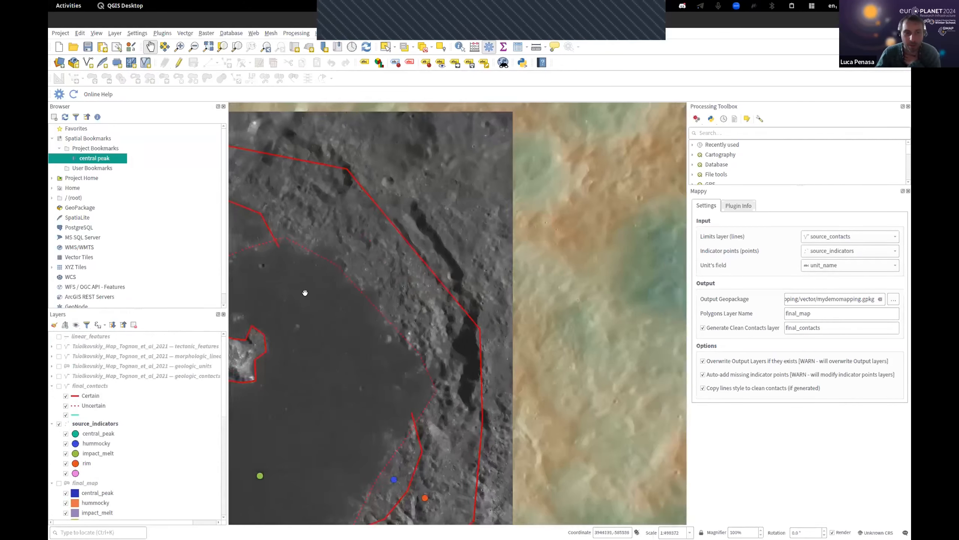
pyautogui.moveTo(306, 296); pyautogui.dragTo(446, 307)
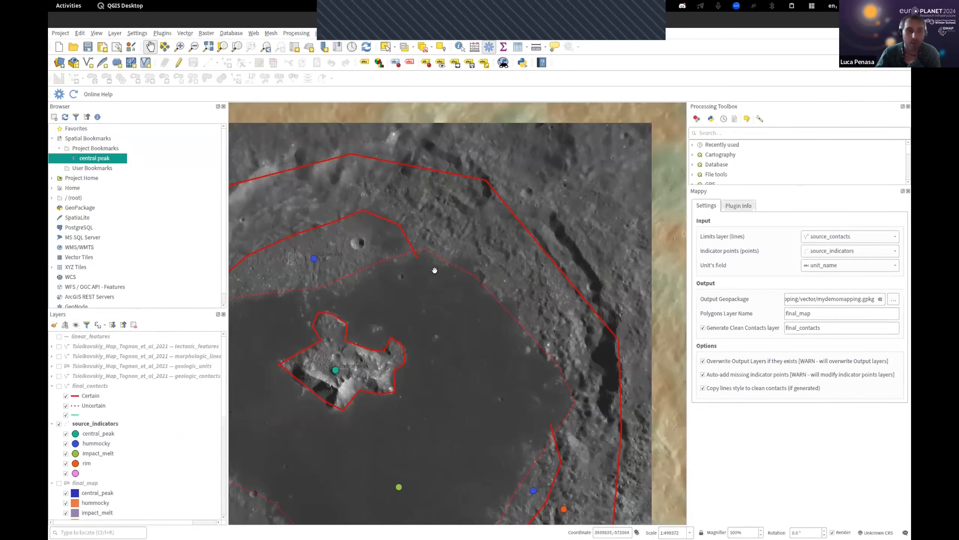
pyautogui.scroll(1, 442, 280)
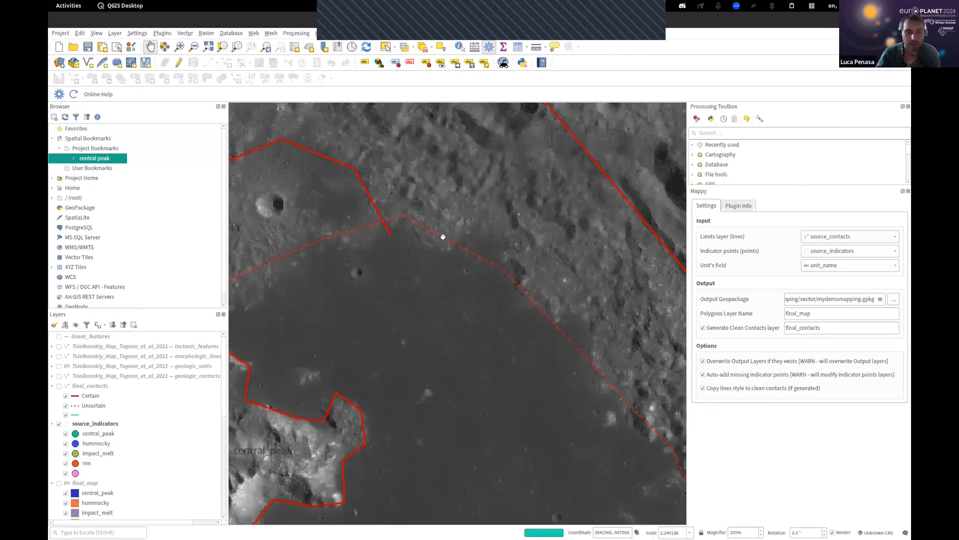
pyautogui.scroll(2, 443, 236)
pyautogui.moveTo(468, 279); pyautogui.dragTo(346, 296)
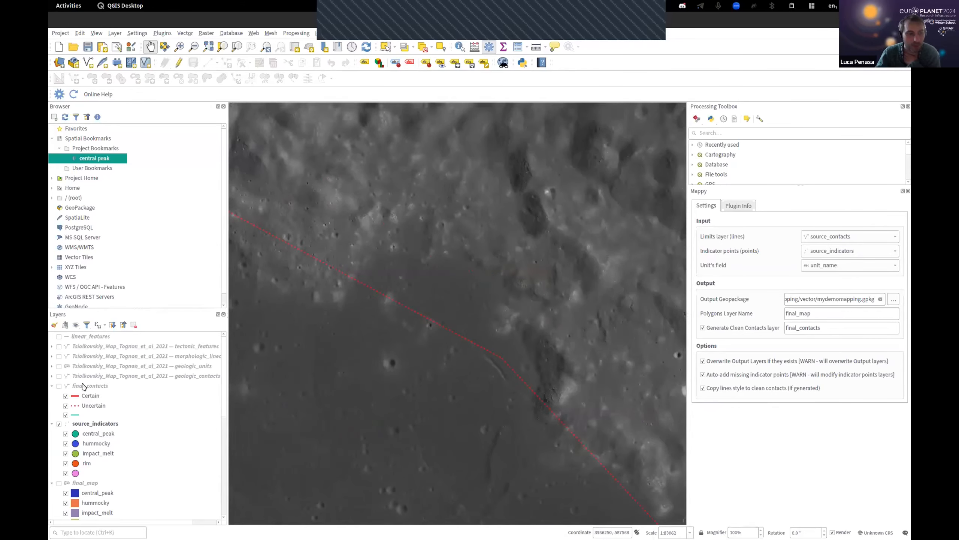
# - Reshape the uncertain source_contacts line with the Vertex tool to follow the dark floor's irregular northeastern edge, and end the layer's editing
pyautogui.scroll(-2, 90, 430)
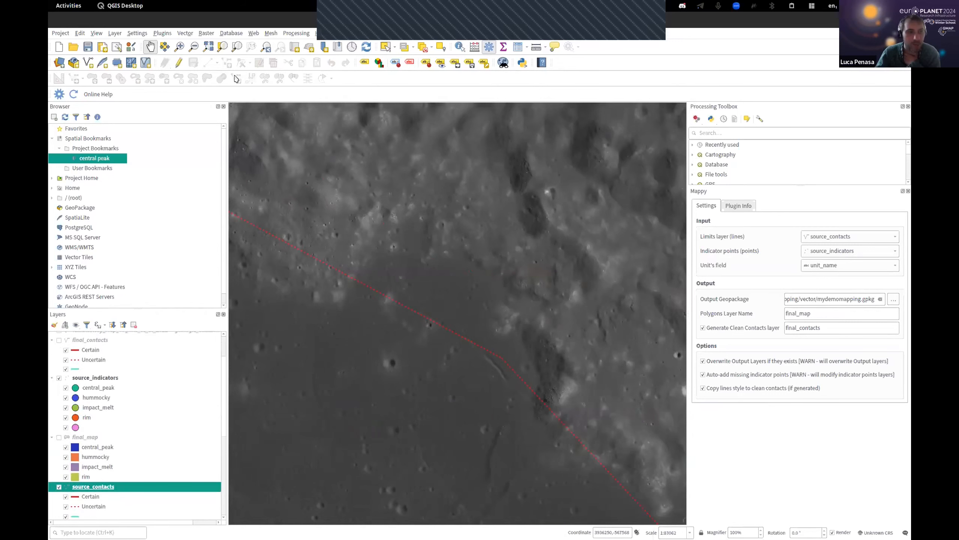
pyautogui.click(179, 62)
pyautogui.click(241, 63)
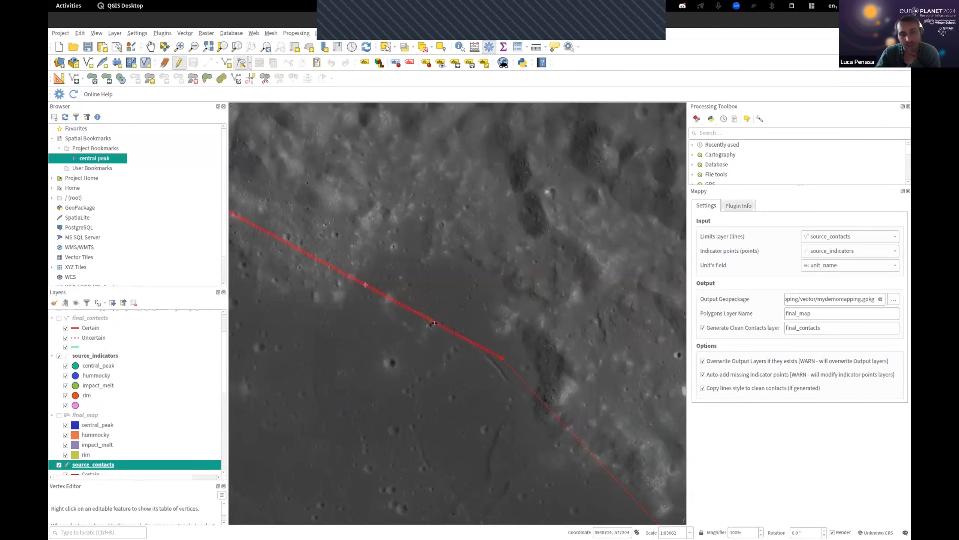
pyautogui.click(462, 255)
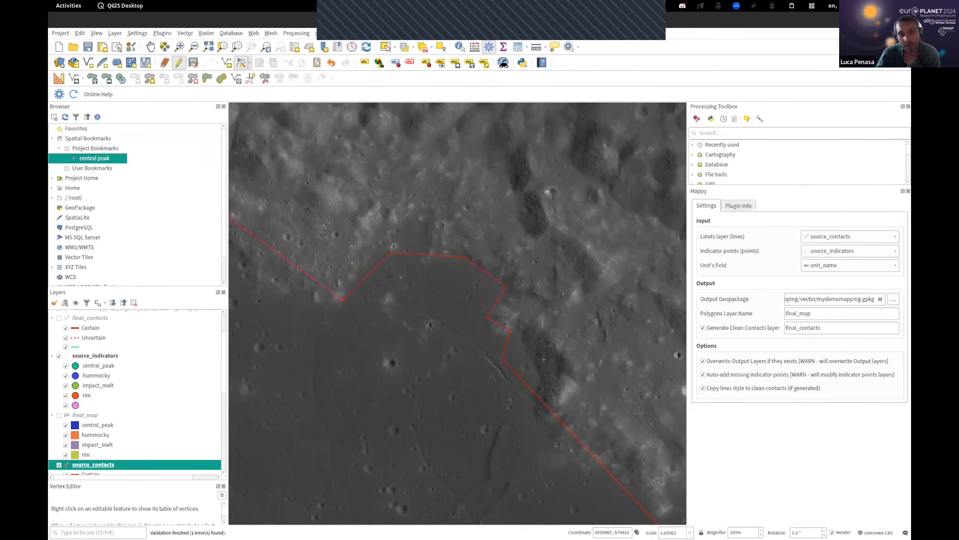
pyautogui.scroll(-1, 566, 392)
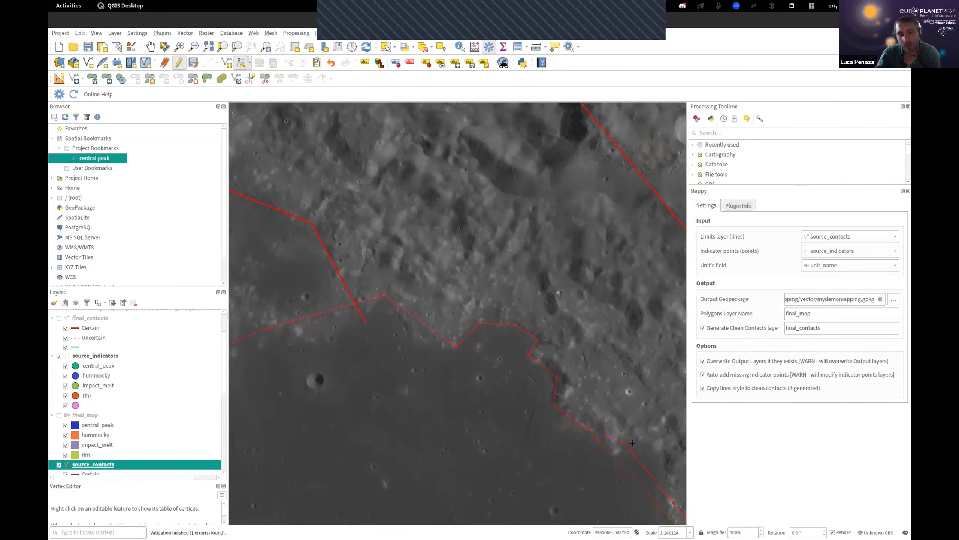
pyautogui.scroll(-2, 633, 443)
pyautogui.moveTo(614, 419); pyautogui.dragTo(387, 222)
pyautogui.scroll(2, 387, 222)
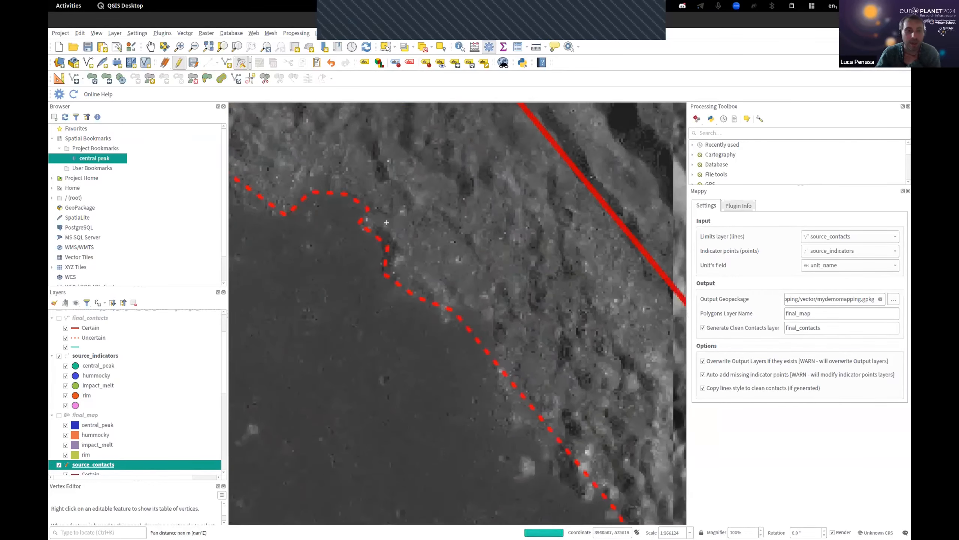
pyautogui.click(179, 63)
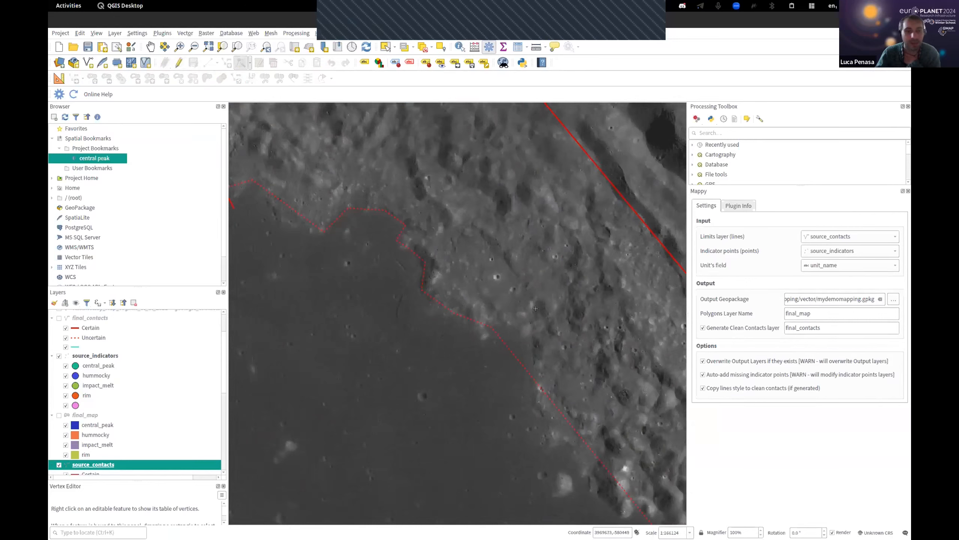
# - Show the final_map polygons again over the reshaped northeastern contact
pyautogui.scroll(-2, 404, 280)
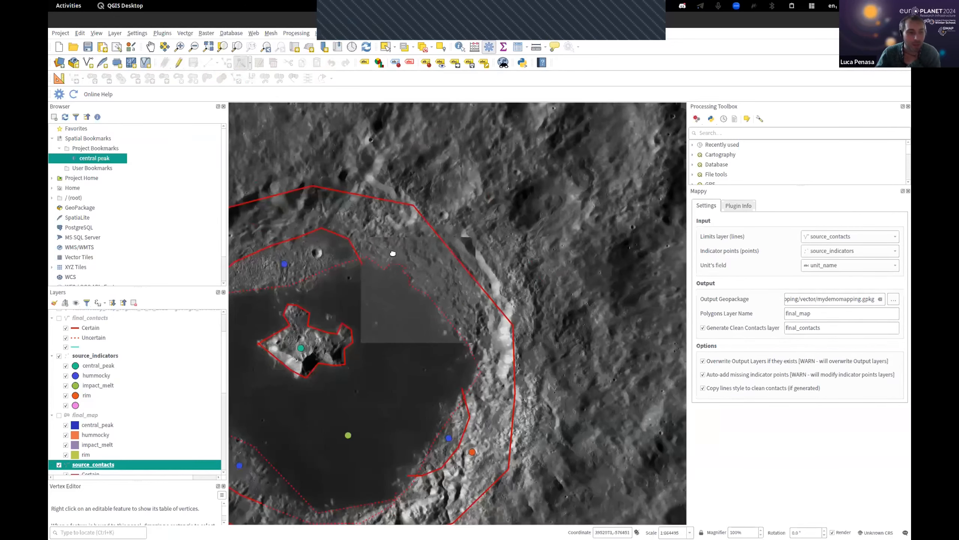
pyautogui.scroll(1, 401, 279)
pyautogui.scroll(-2, 62, 367)
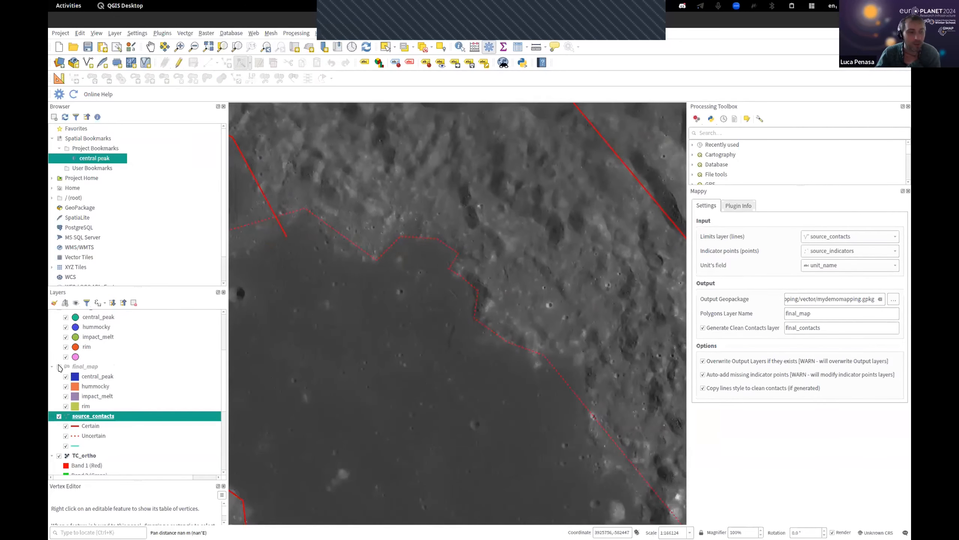
pyautogui.click(59, 366)
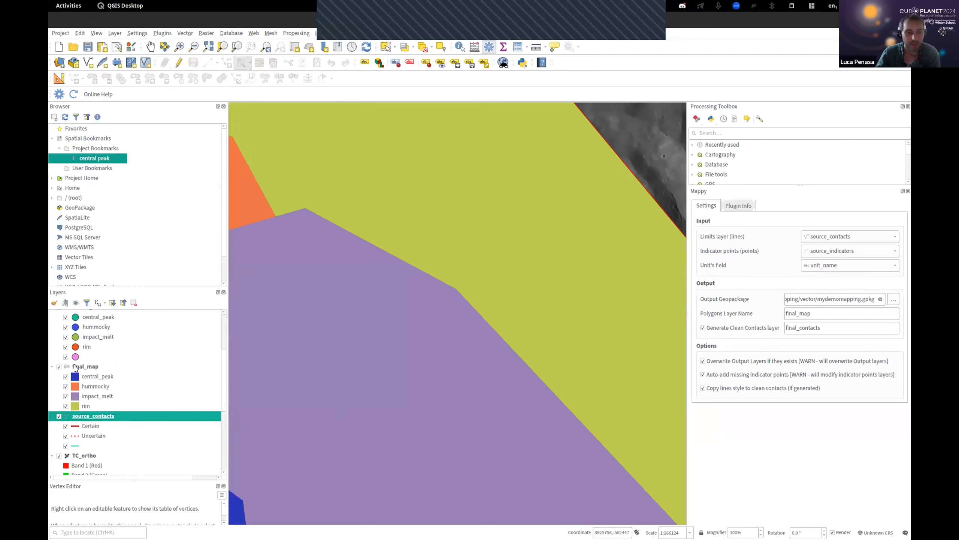
# - Refresh the final_map polygons to follow the reshaped northeastern contact and check them across the whole crater
pyautogui.click(76, 367)
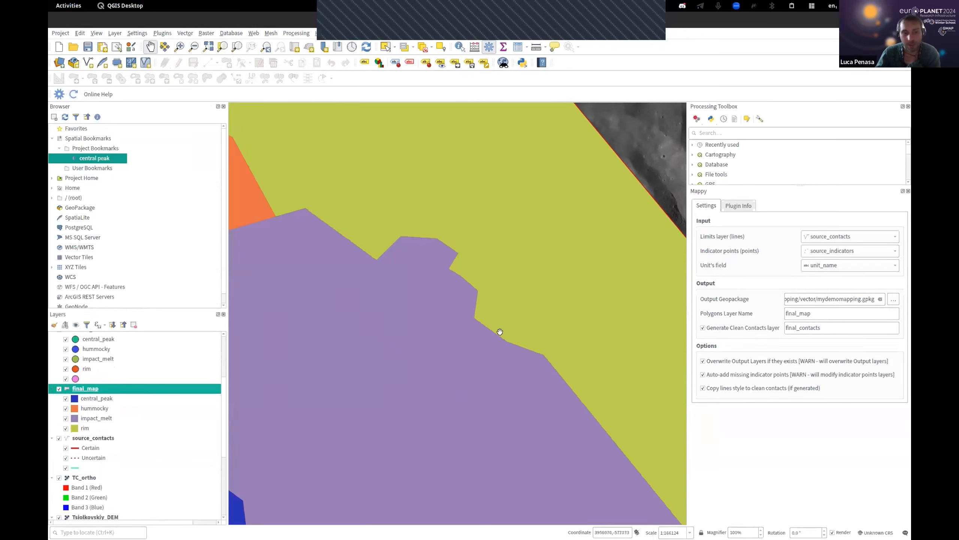
pyautogui.scroll(-3, 499, 331)
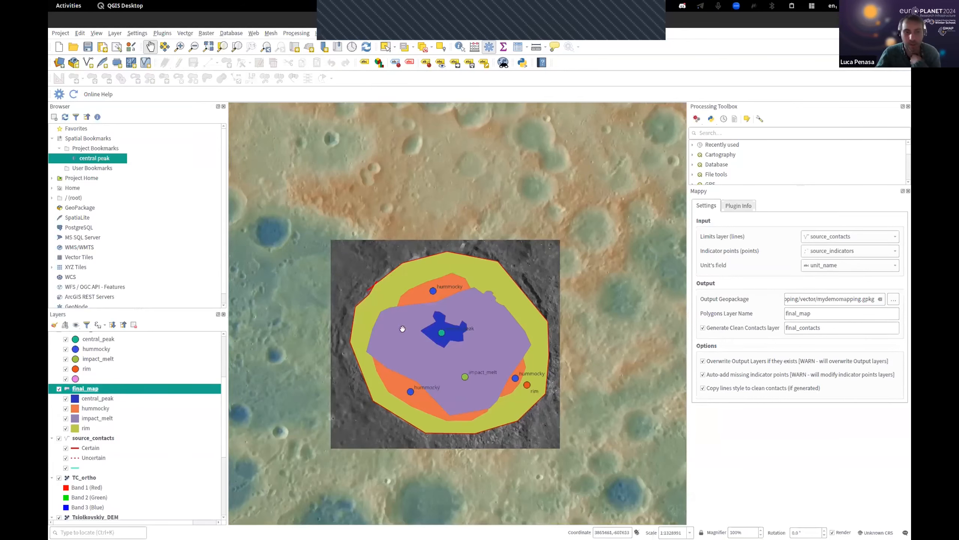
pyautogui.moveTo(465, 302); pyautogui.dragTo(458, 288)
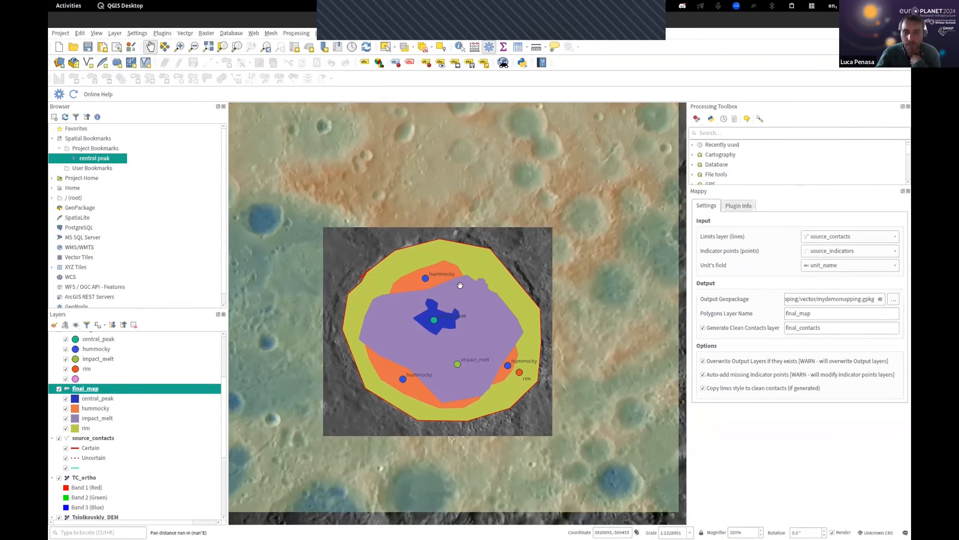
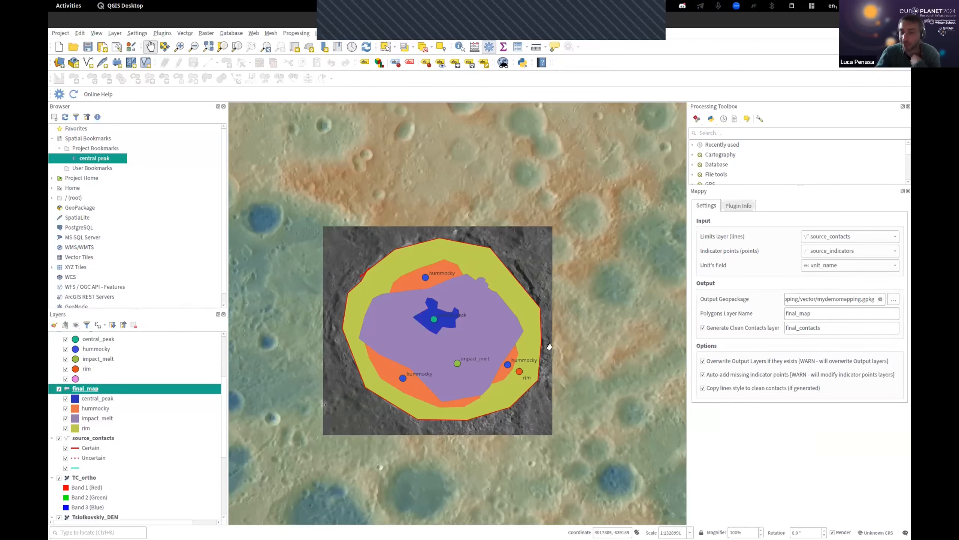
pyautogui.scroll(1, 394, 251)
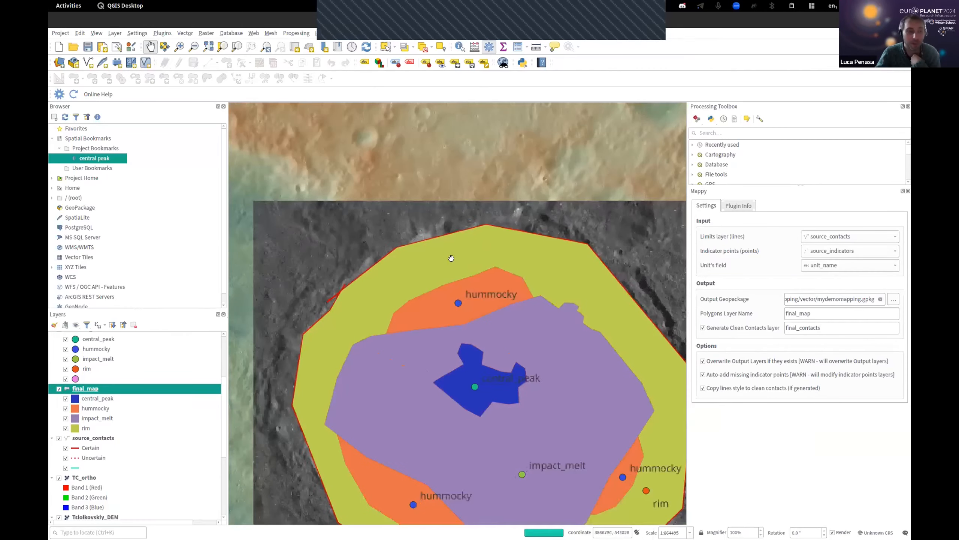
# - Hide the final_map layer and draw a new source_contacts line around the shadowed scarp outside the northeastern rim, crossing the rim contact at both ends
pyautogui.click(59, 389)
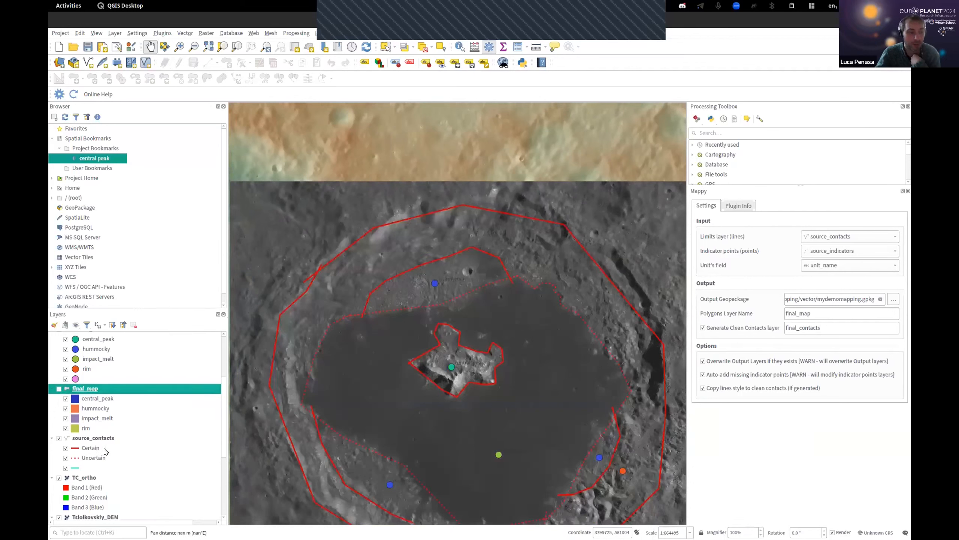
pyautogui.click(99, 438)
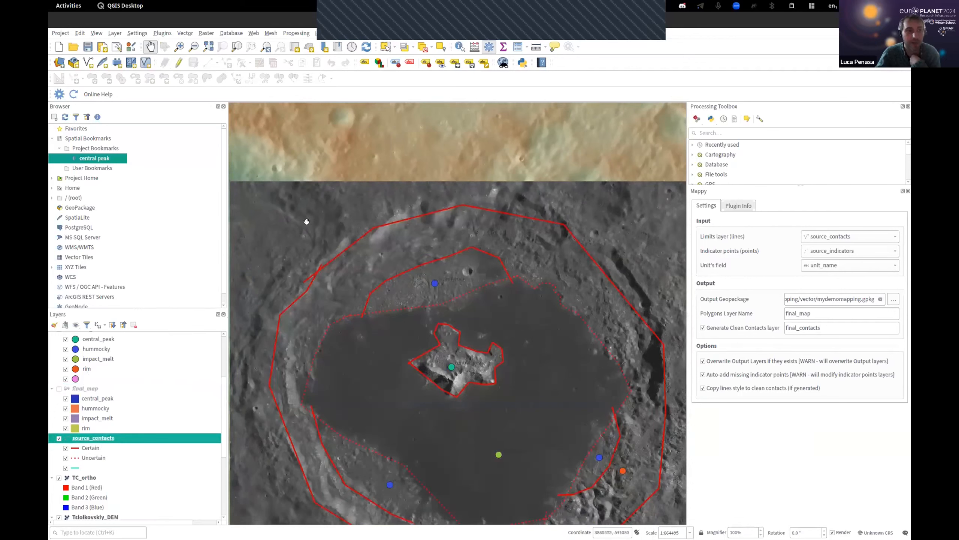
pyautogui.click(178, 62)
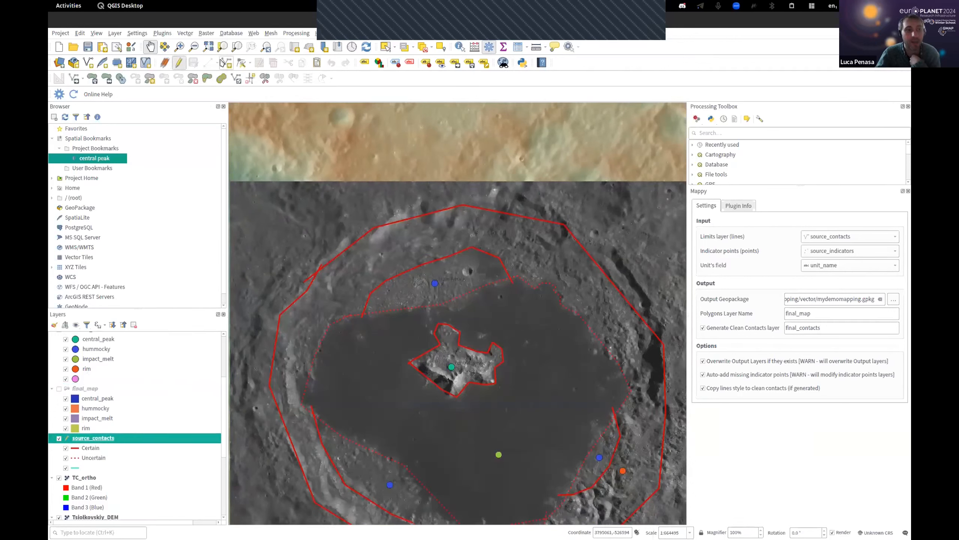
pyautogui.click(208, 63)
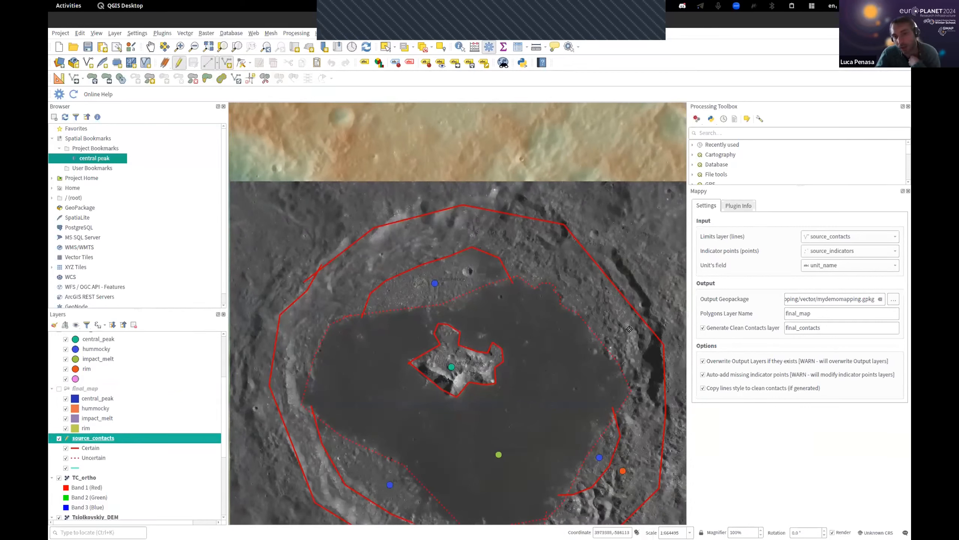
pyautogui.click(613, 244)
pyautogui.click(653, 306)
pyautogui.click(656, 317)
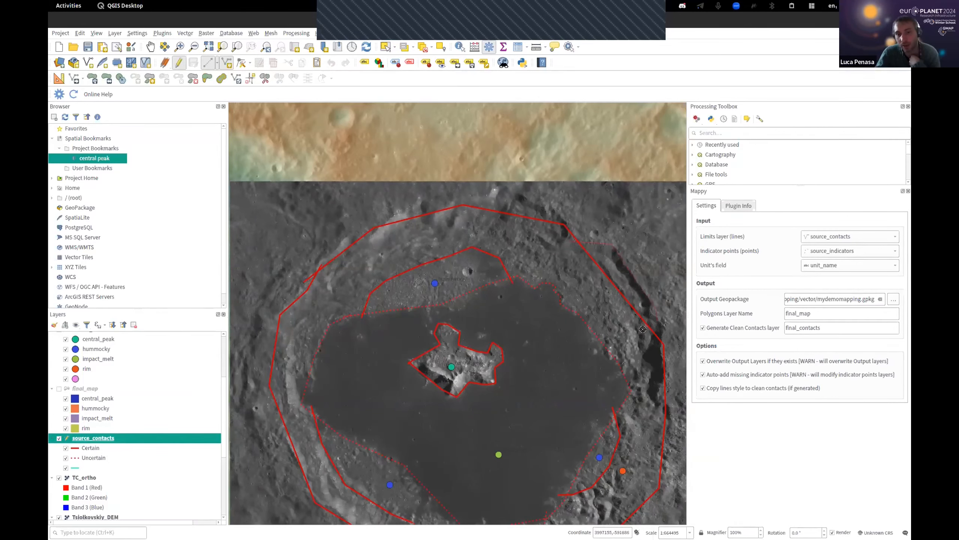
pyautogui.rightClick(643, 329)
# - Set the new contact line's certainty to certain and accept its attributes
pyautogui.click(300, 293)
pyautogui.write('rim_strange_')
pyautogui.doubleClick(299, 293)
pyautogui.write('certain')
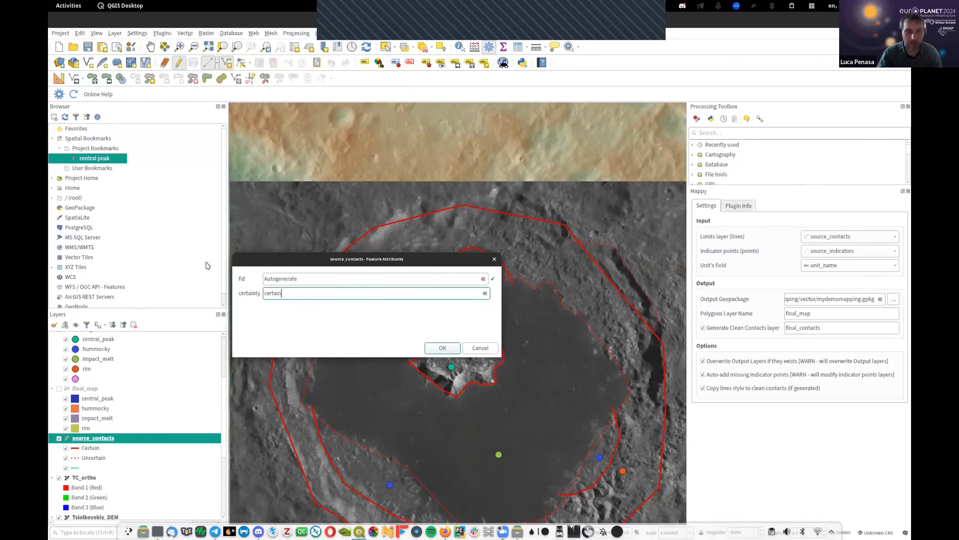
pyautogui.click(438, 349)
# - Save the source_contacts edits, regenerate the map with Mappy and examine the indicator point added in the new northeastern area
pyautogui.moveTo(593, 274); pyautogui.dragTo(529, 229)
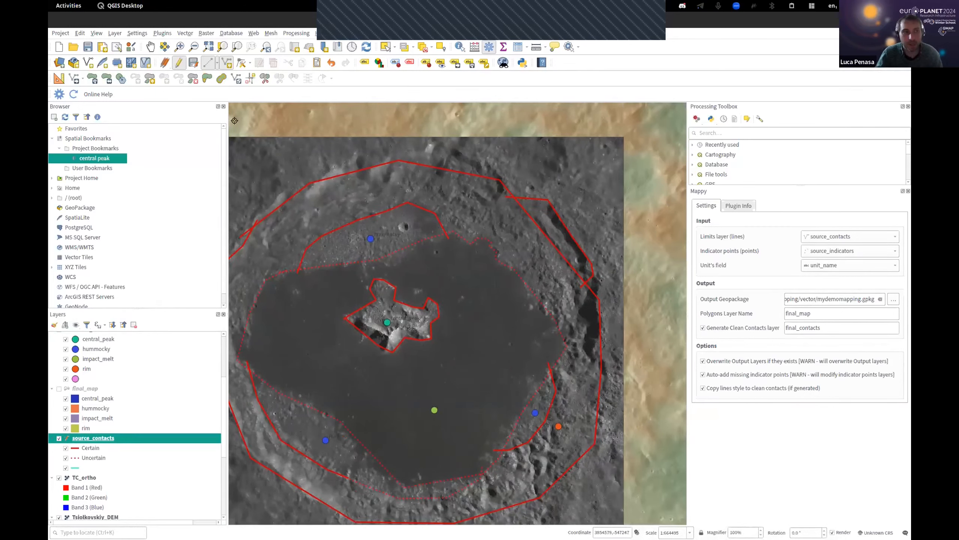
pyautogui.click(193, 62)
pyautogui.click(75, 95)
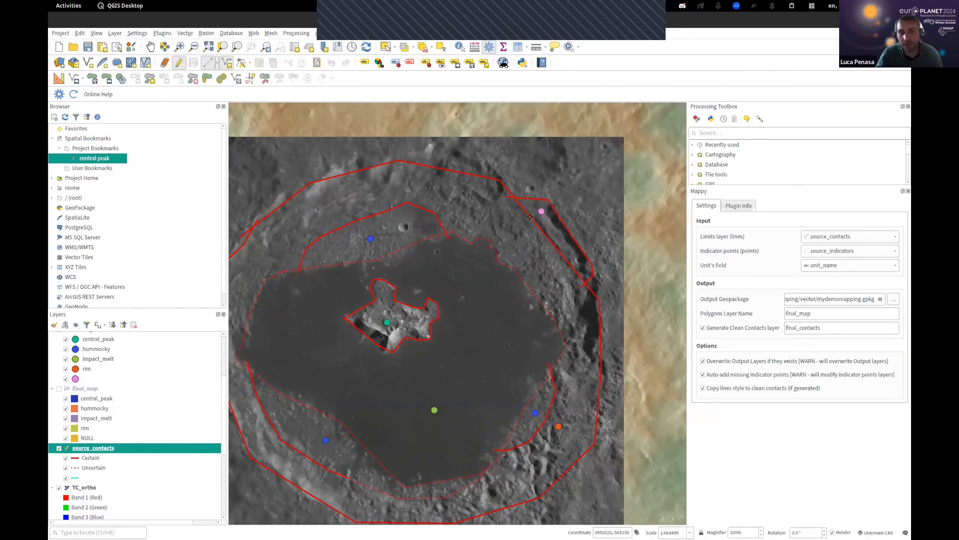
pyautogui.scroll(1, 541, 210)
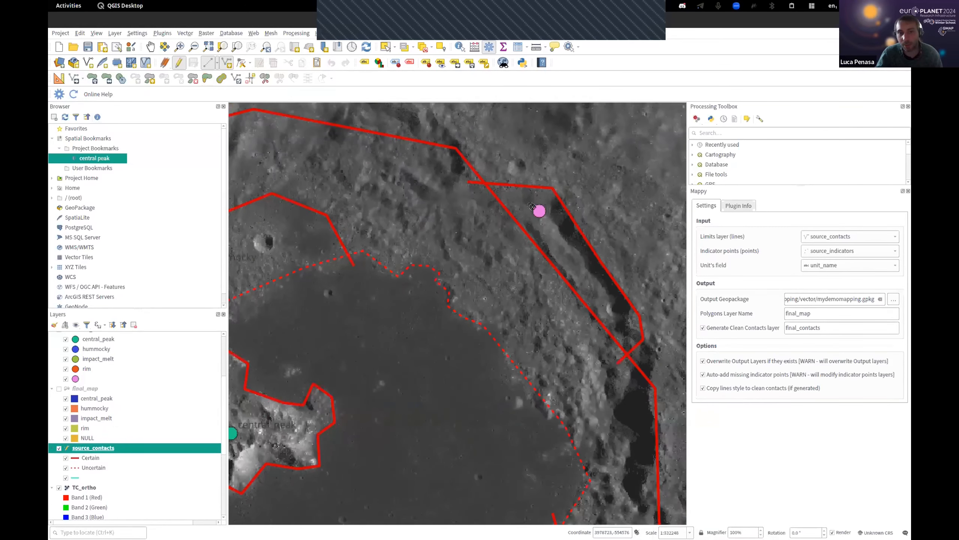
pyautogui.scroll(-1, 533, 207)
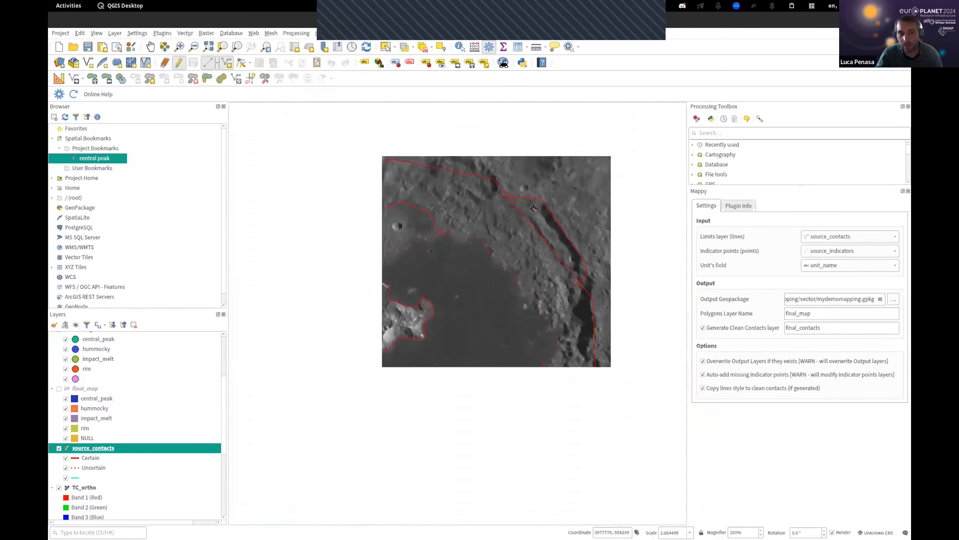
pyautogui.moveTo(533, 208); pyautogui.dragTo(517, 207)
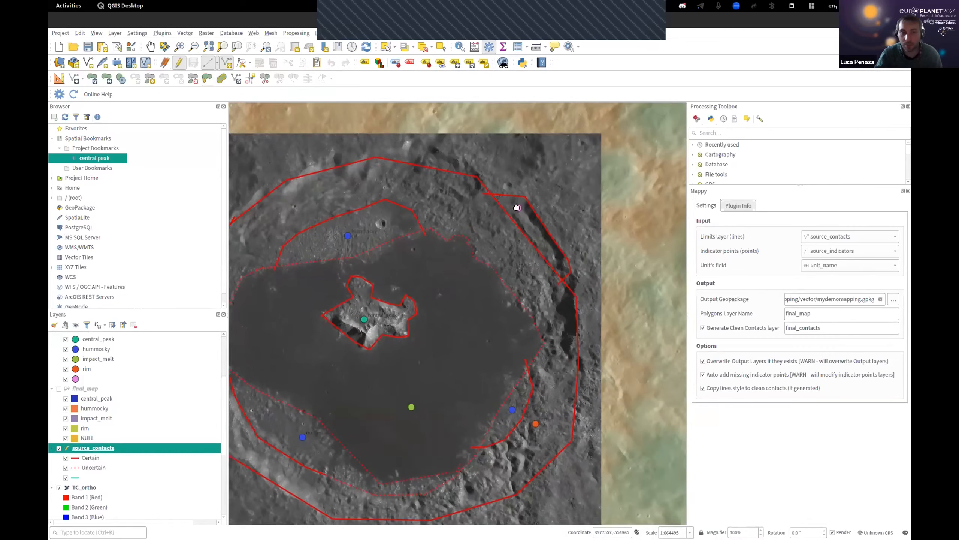
pyautogui.moveTo(517, 208); pyautogui.dragTo(505, 205)
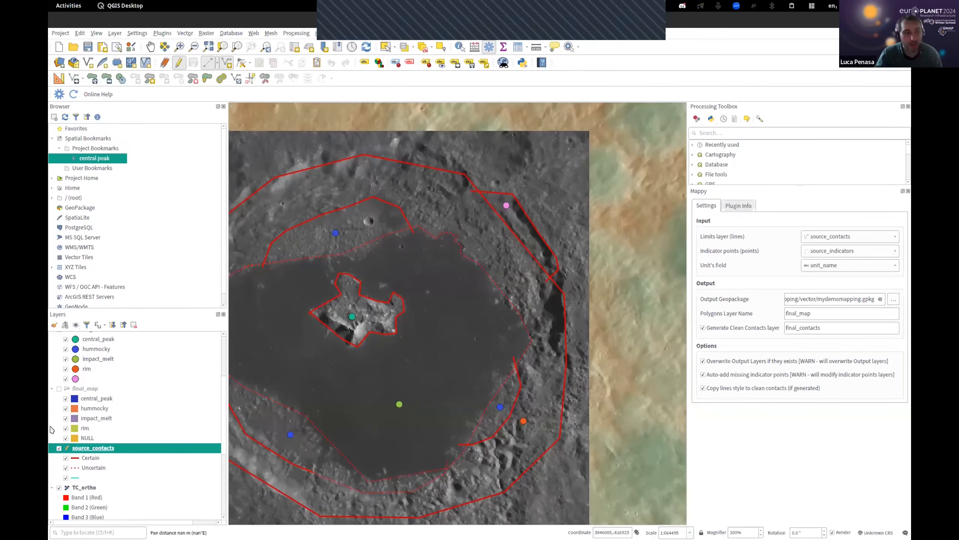
pyautogui.rightClick(98, 452)
pyautogui.click(140, 314)
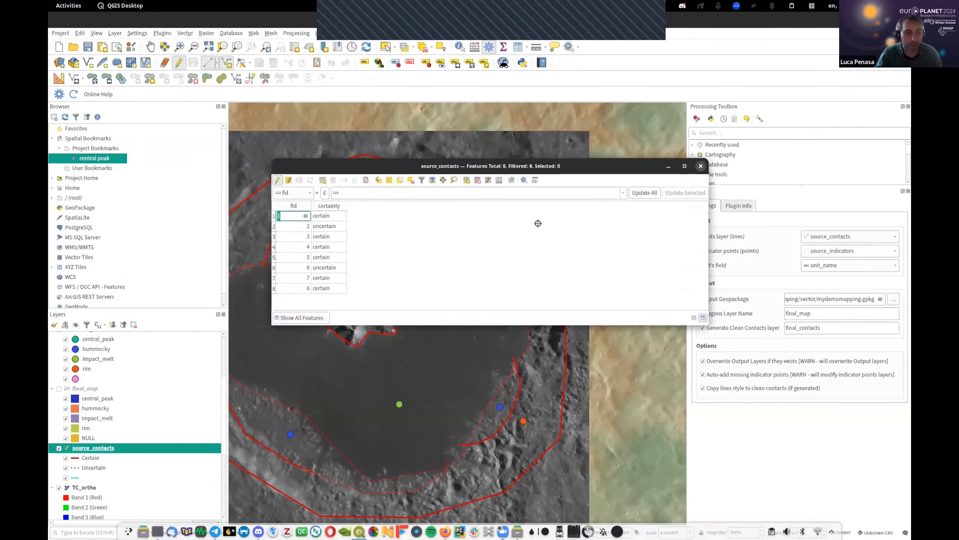
pyautogui.click(701, 165)
# - Open the attribute table of the source_indicators layer and place it beside the crater so both can be seen
pyautogui.scroll(-2, 81, 449)
pyautogui.scroll(3, 81, 447)
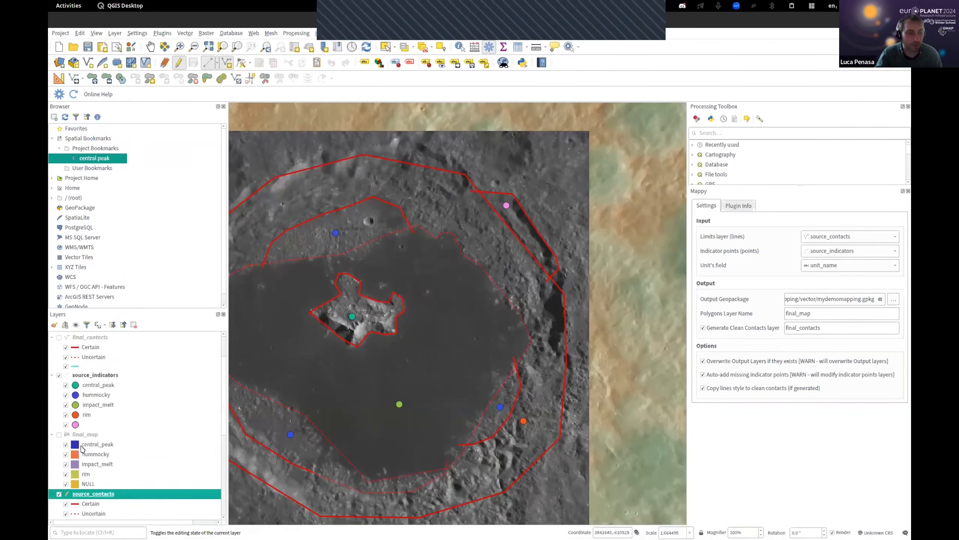
pyautogui.rightClick(90, 375)
pyautogui.click(151, 239)
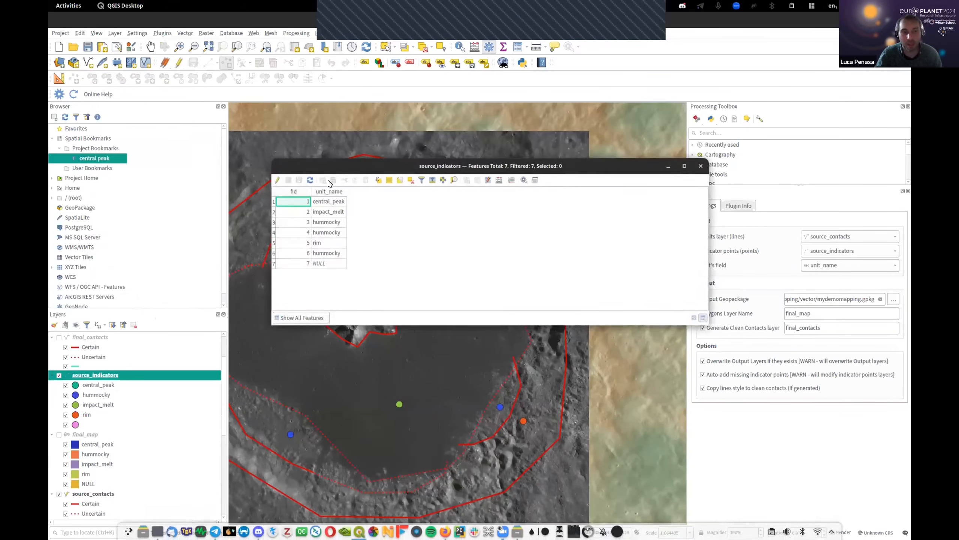
pyautogui.moveTo(379, 167); pyautogui.dragTo(701, 94)
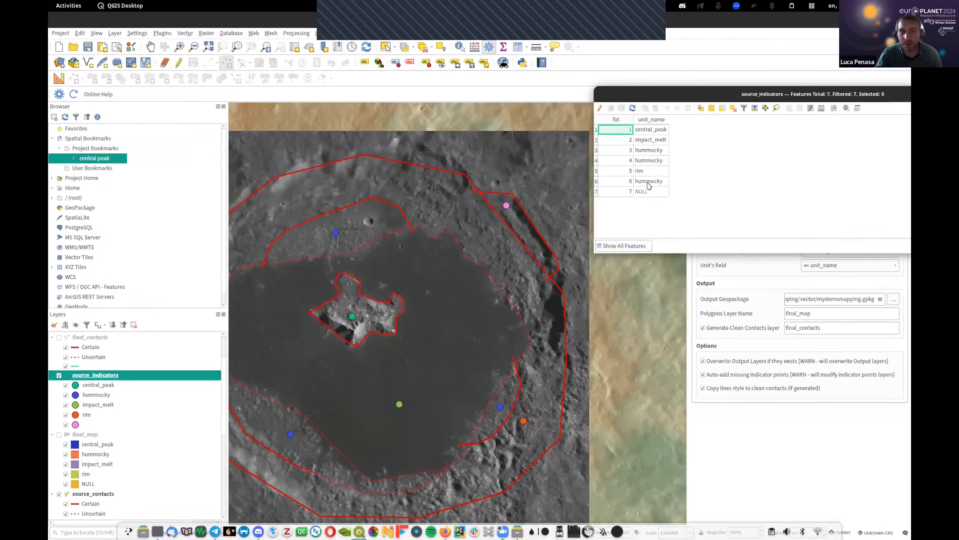
# - Set the unit_name of the indicator without a unit to rim-strange_unit, save the source_indicators edits and close the table
pyautogui.click(649, 192)
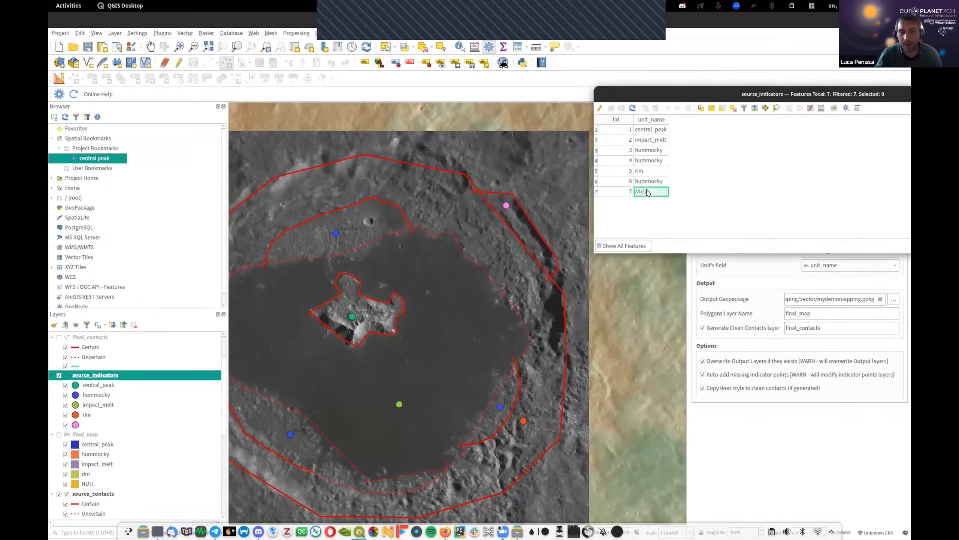
pyautogui.click(600, 108)
pyautogui.doubleClick(646, 206)
pyautogui.moveTo(786, 97); pyautogui.dragTo(837, 133)
pyautogui.doubleClick(701, 244)
pyautogui.write('rim-stra')
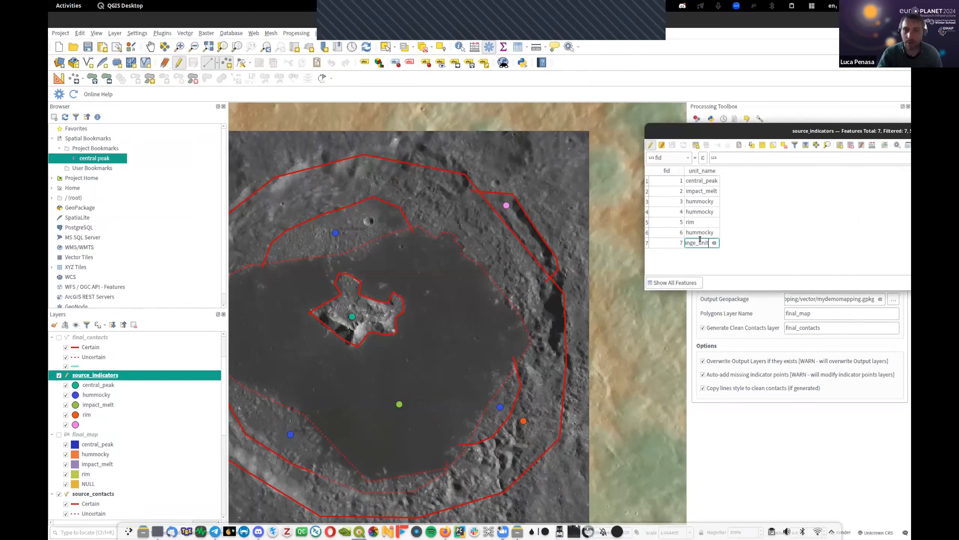
pyautogui.press('Return')
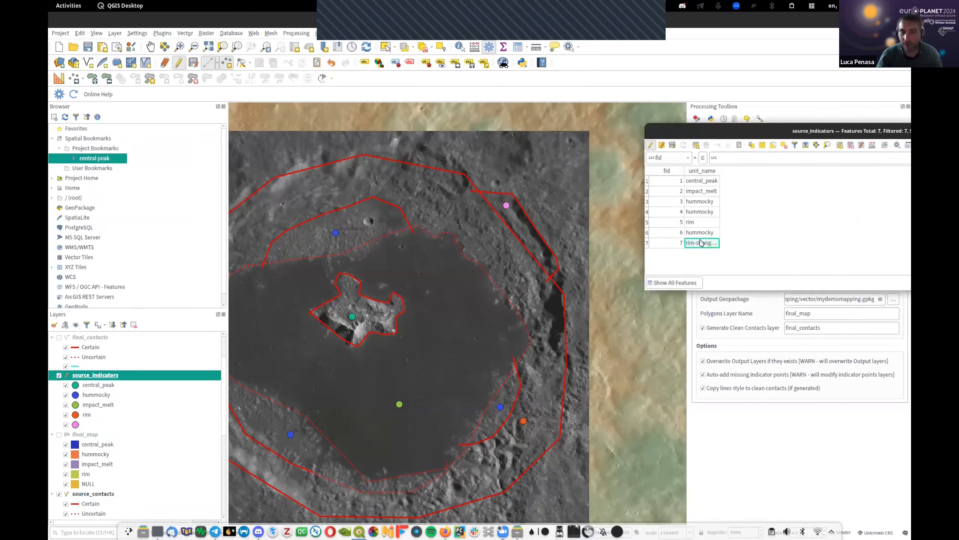
pyautogui.click(670, 146)
pyautogui.click(649, 147)
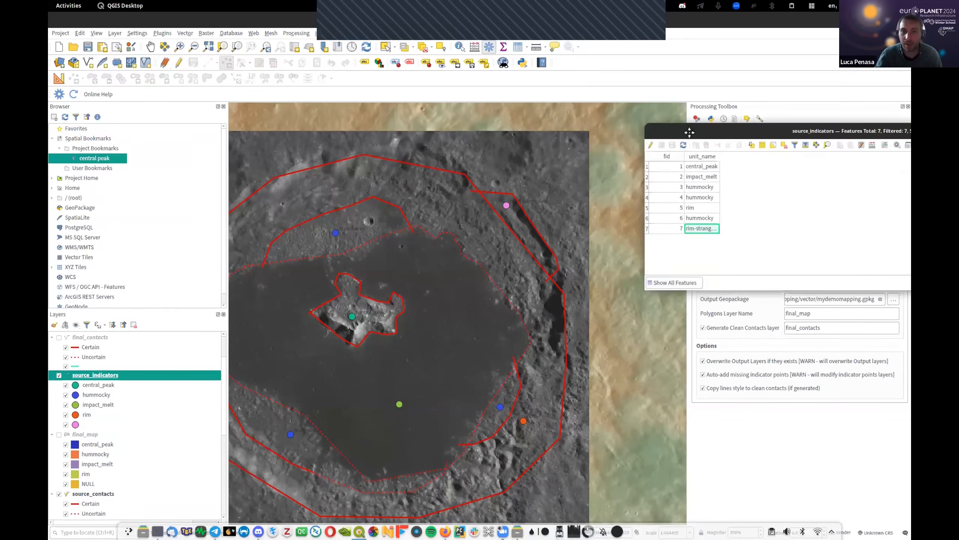
pyautogui.moveTo(687, 130); pyautogui.dragTo(472, 198)
pyautogui.click(859, 200)
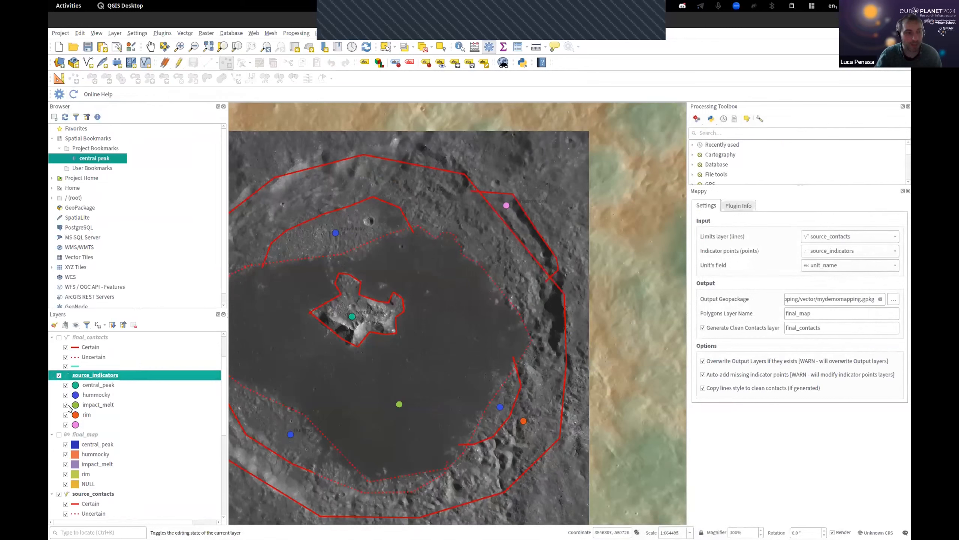
# - Show the final_map layer, regenerate it with Mappy and toggle the rim-strange_unit class off and on to check it
pyautogui.click(59, 435)
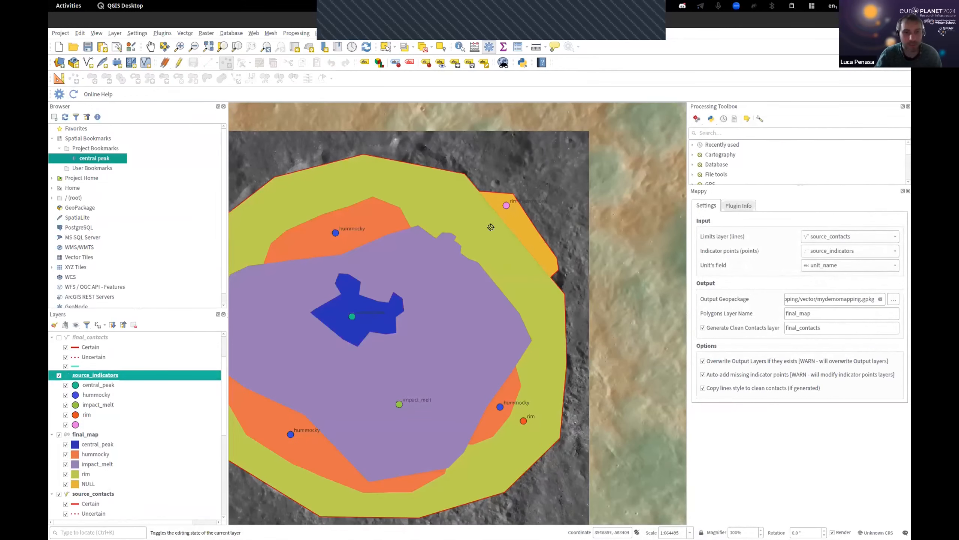
pyautogui.click(73, 94)
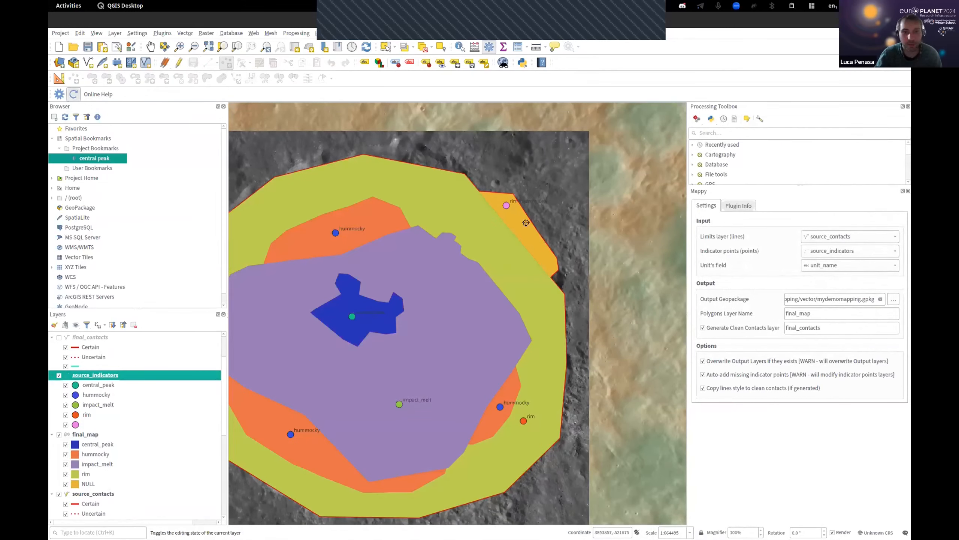
pyautogui.scroll(-2, 118, 416)
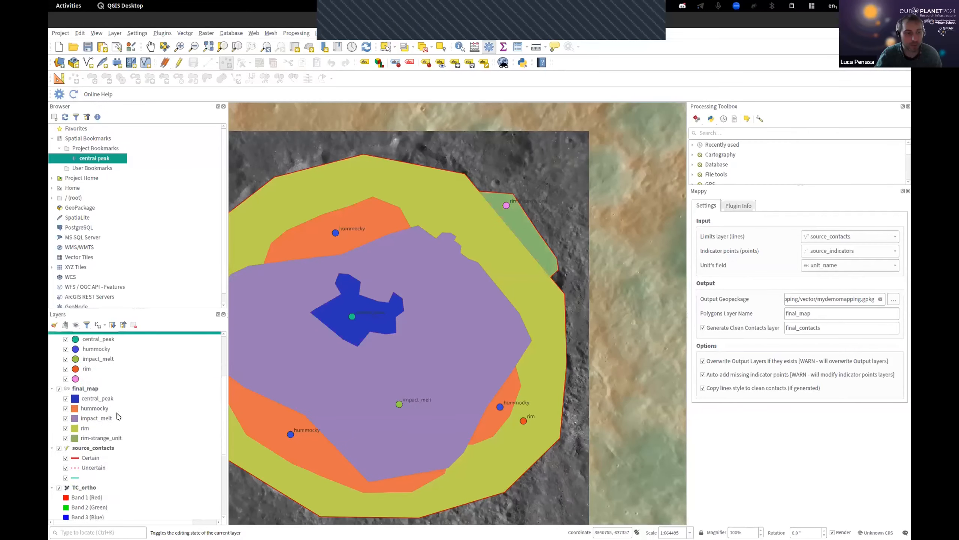
pyautogui.click(80, 438)
pyautogui.click(66, 438)
pyautogui.click(66, 439)
# - Show the final_contacts lines over the regenerated final_map polygons with the whole crater in view
pyautogui.scroll(-2, 405, 315)
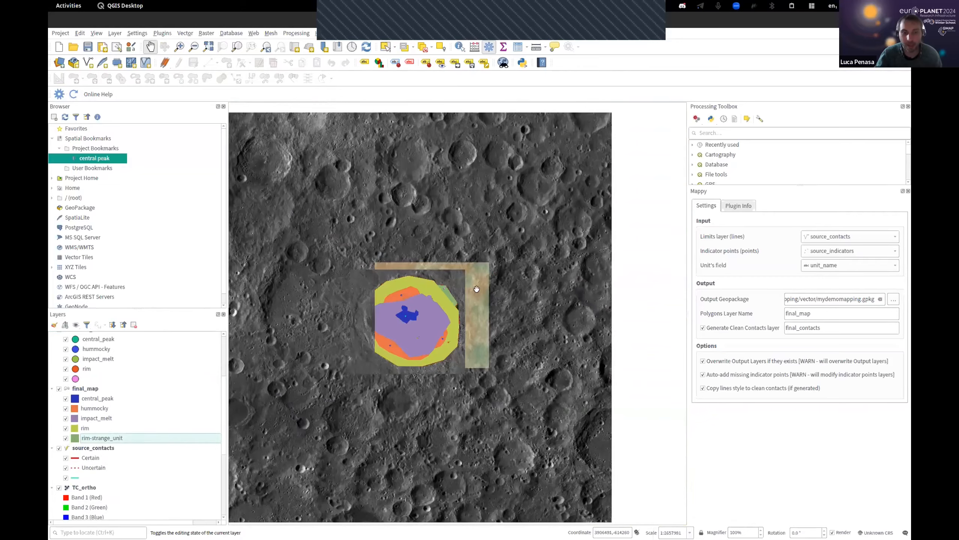
pyautogui.moveTo(515, 315); pyautogui.dragTo(582, 290)
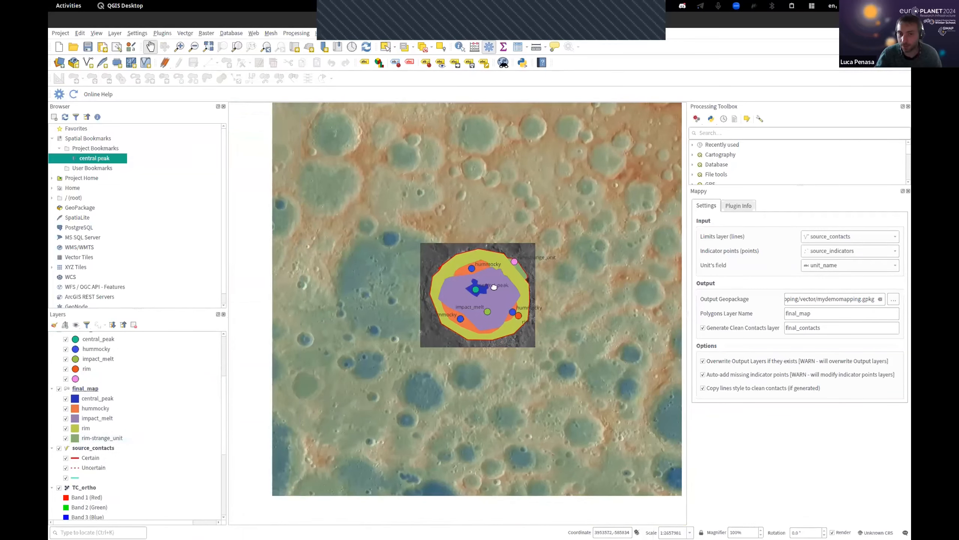
pyautogui.moveTo(500, 279); pyautogui.dragTo(494, 290)
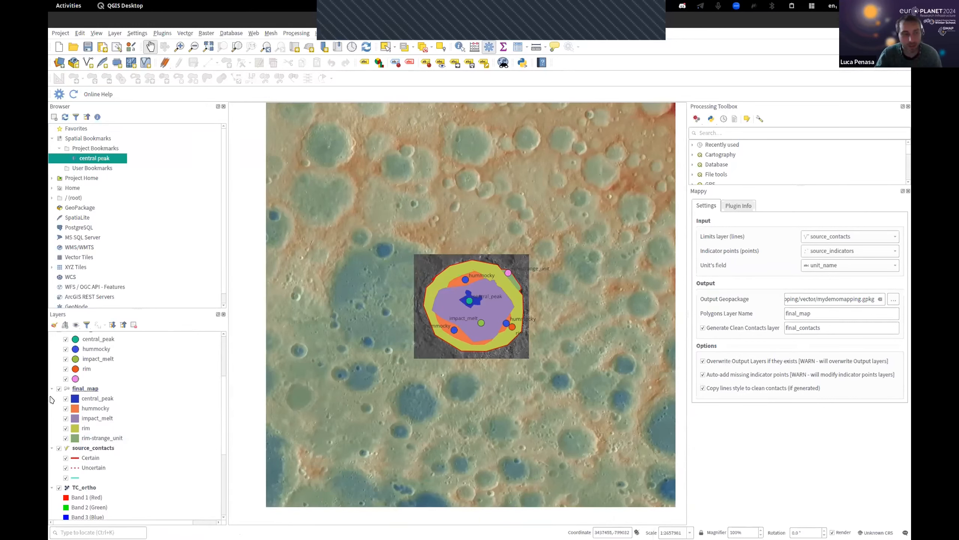
pyautogui.click(84, 389)
pyautogui.scroll(3, 86, 411)
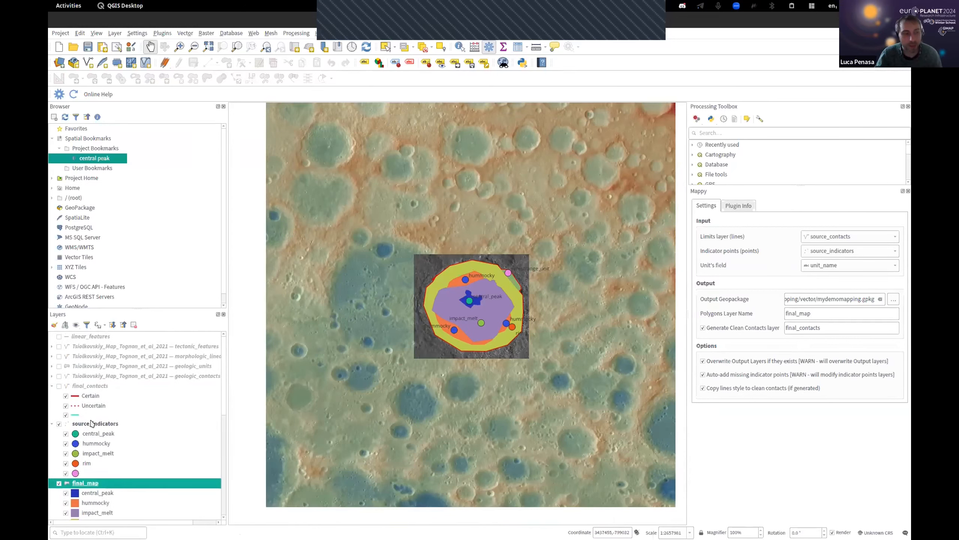
pyautogui.click(59, 386)
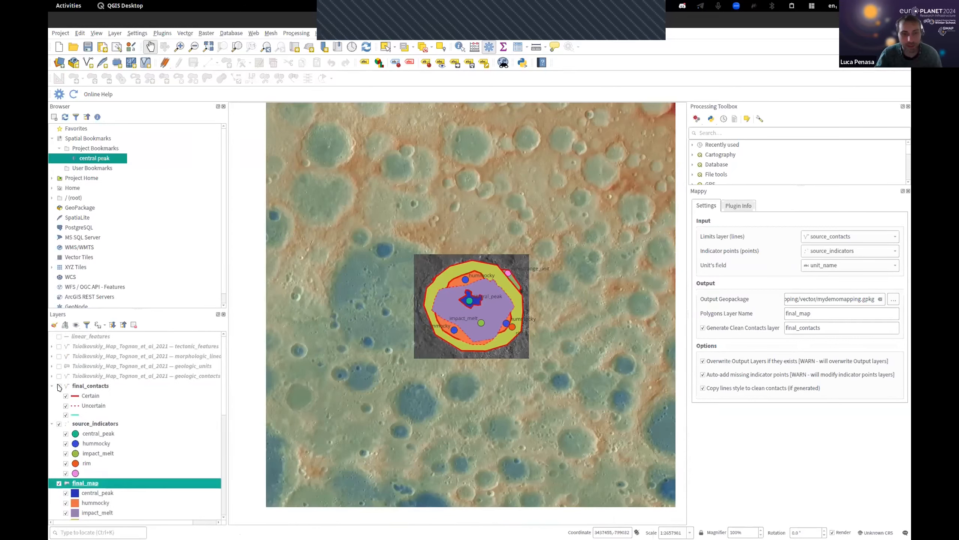
pyautogui.scroll(-3, 60, 424)
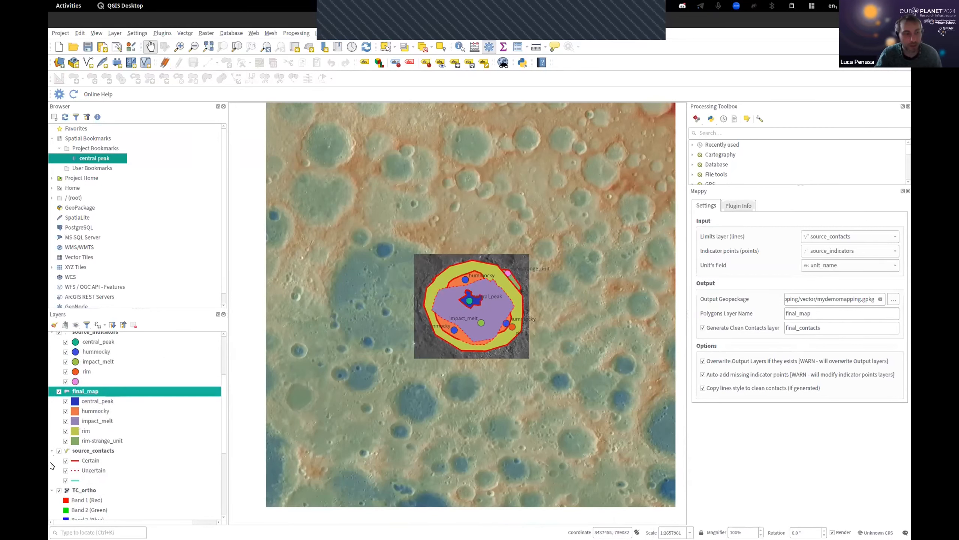
# - Hide the source_contacts layer and inspect the final_map polygons with their final_contacts lines across the whole crater
pyautogui.click(59, 451)
pyautogui.scroll(3, 146, 453)
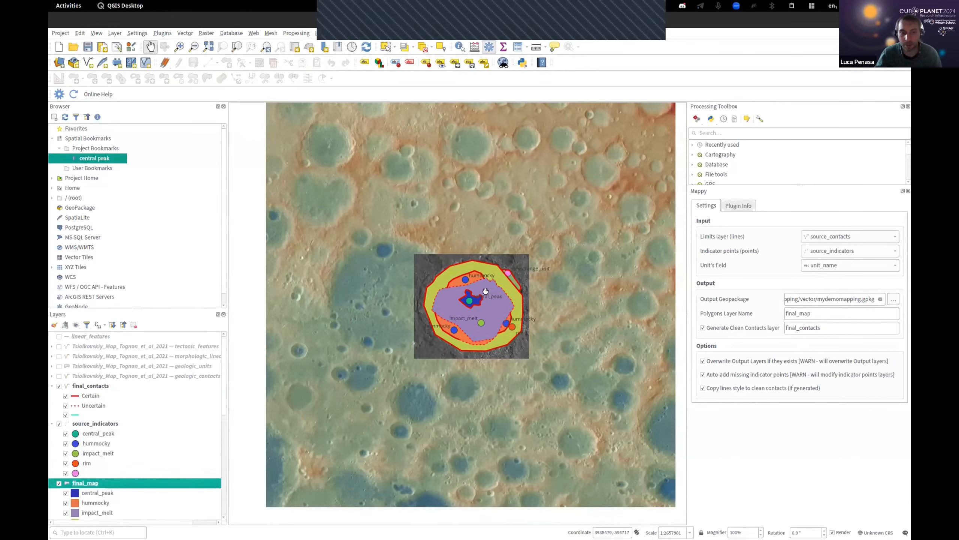
pyautogui.scroll(2, 485, 290)
pyautogui.moveTo(471, 292); pyautogui.dragTo(488, 250)
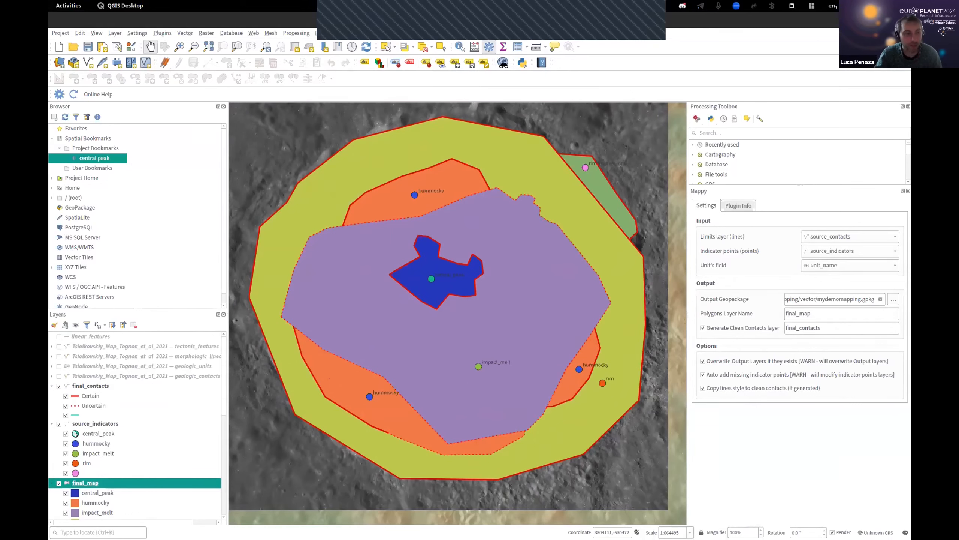
# - Hide the final_map and final_contacts layers, show source_contacts and make it editable
pyautogui.scroll(-2, 94, 401)
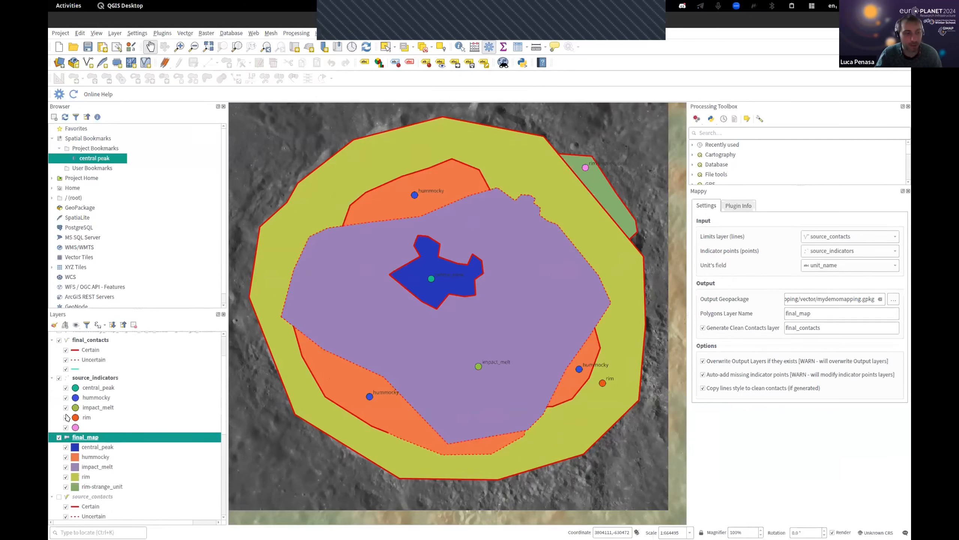
pyautogui.scroll(-2, 69, 395)
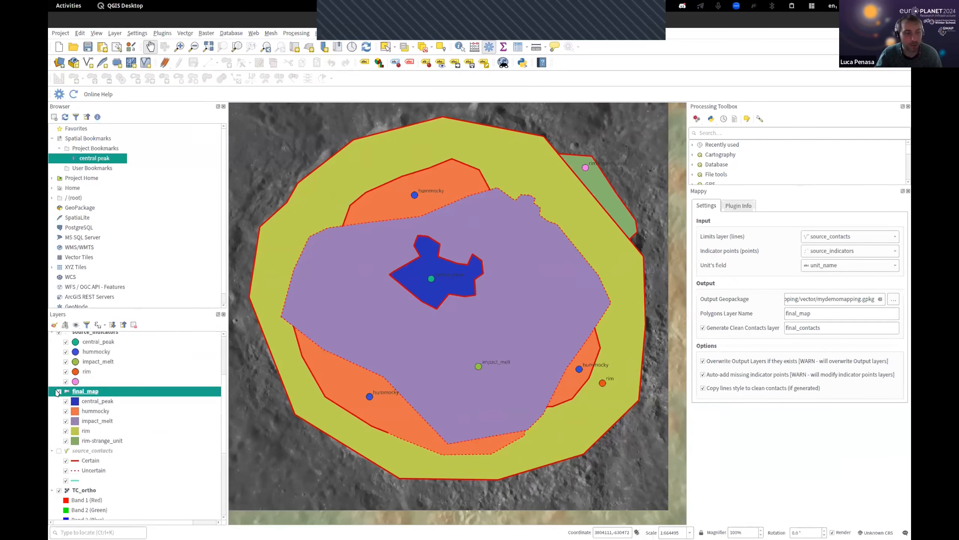
pyautogui.click(59, 392)
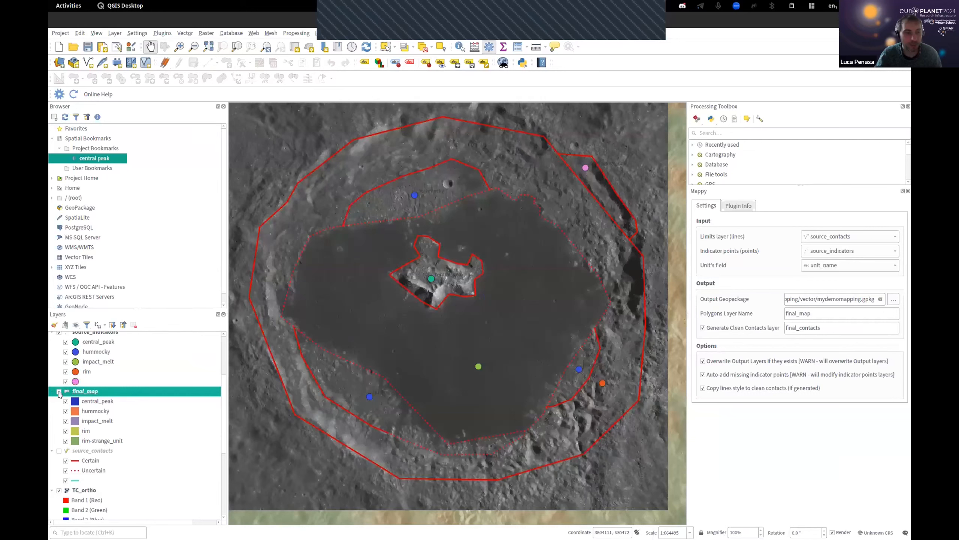
pyautogui.click(59, 451)
pyautogui.click(74, 451)
pyautogui.scroll(2, 75, 392)
pyautogui.click(58, 340)
pyautogui.scroll(-6, 161, 391)
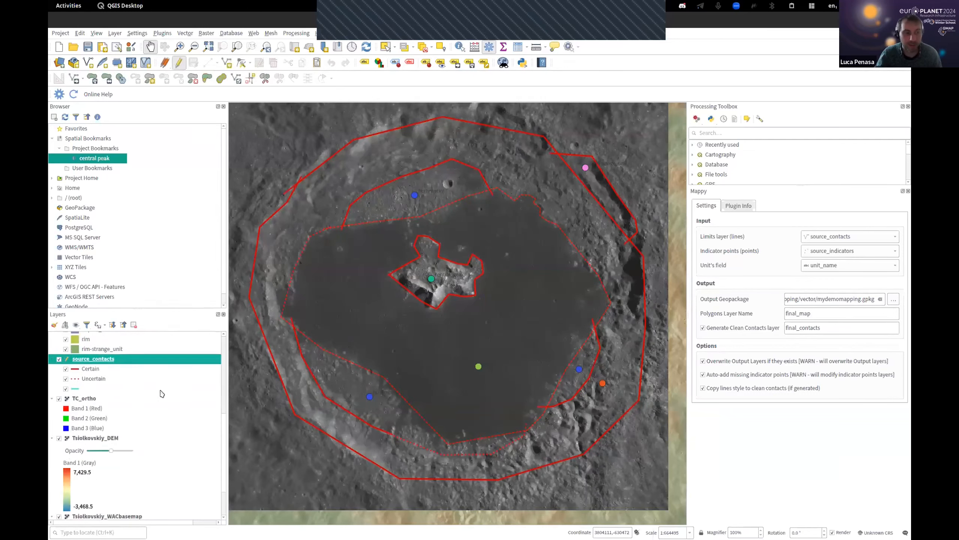
pyautogui.rightClick(96, 361)
pyautogui.click(83, 359)
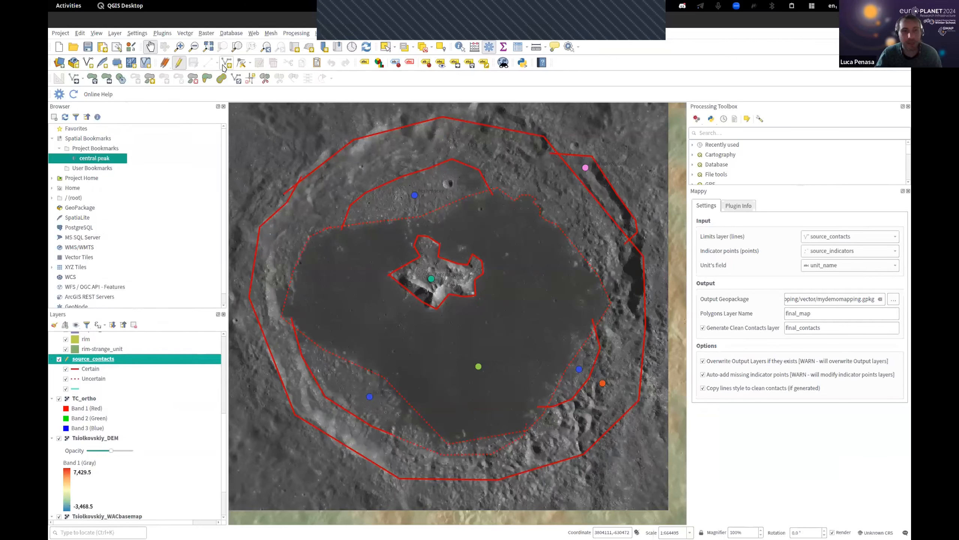
# - Reshape the central peak contact along the northern knob's eastern and upper edges with the Vertex tool, following the relief in the imagery
pyautogui.click(242, 62)
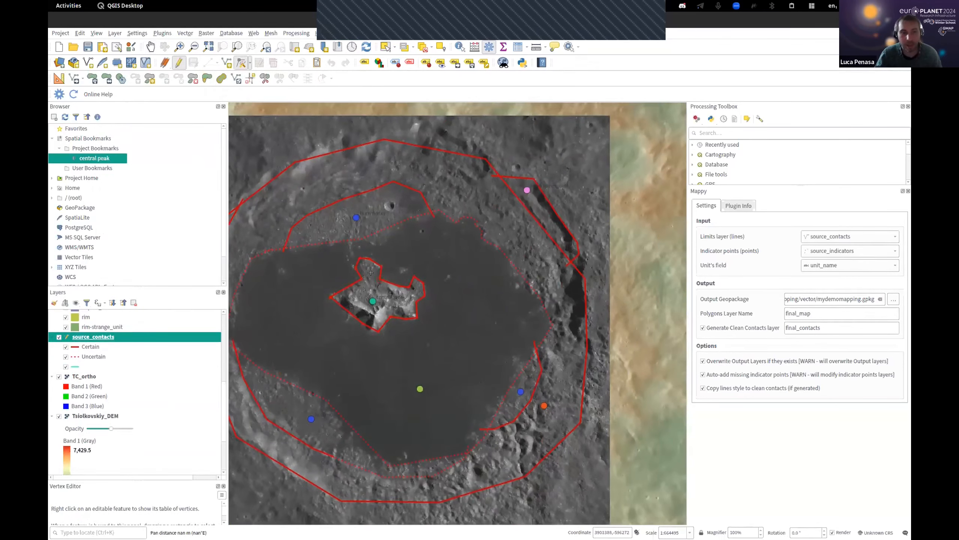
pyautogui.scroll(2, 432, 356)
pyautogui.scroll(1, 385, 334)
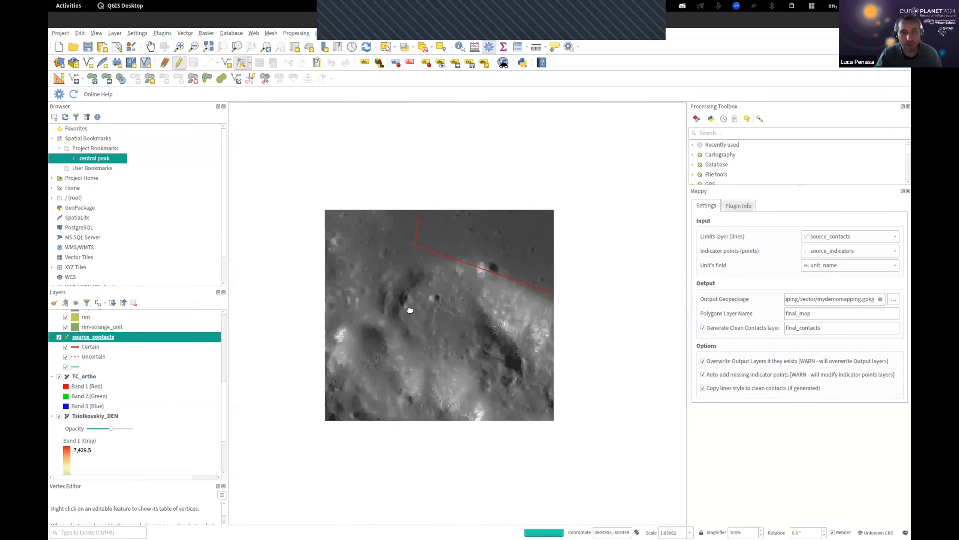
pyautogui.moveTo(526, 341); pyautogui.dragTo(536, 416)
pyautogui.moveTo(541, 271); pyautogui.dragTo(502, 266)
pyautogui.click(519, 235)
pyautogui.click(511, 205)
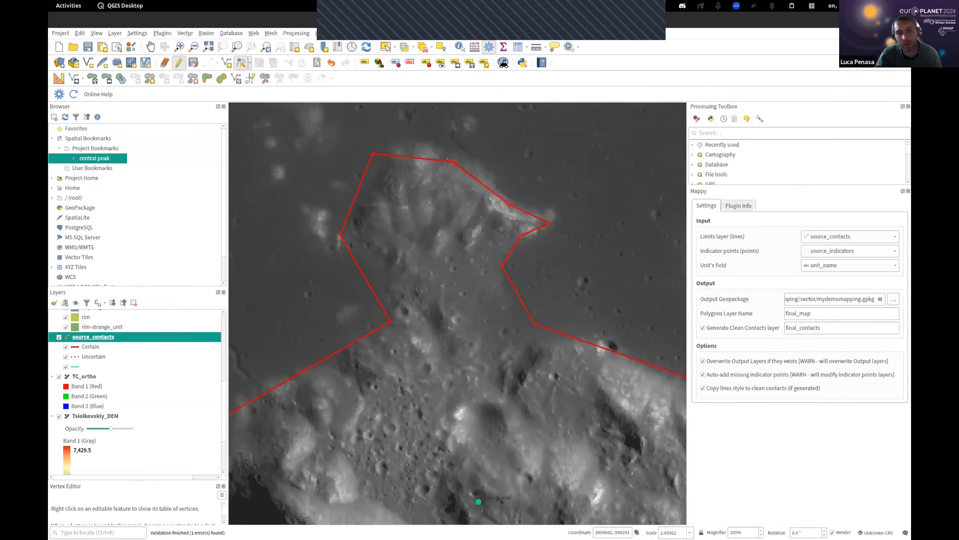
pyautogui.click(488, 168)
pyautogui.click(455, 151)
pyautogui.click(416, 139)
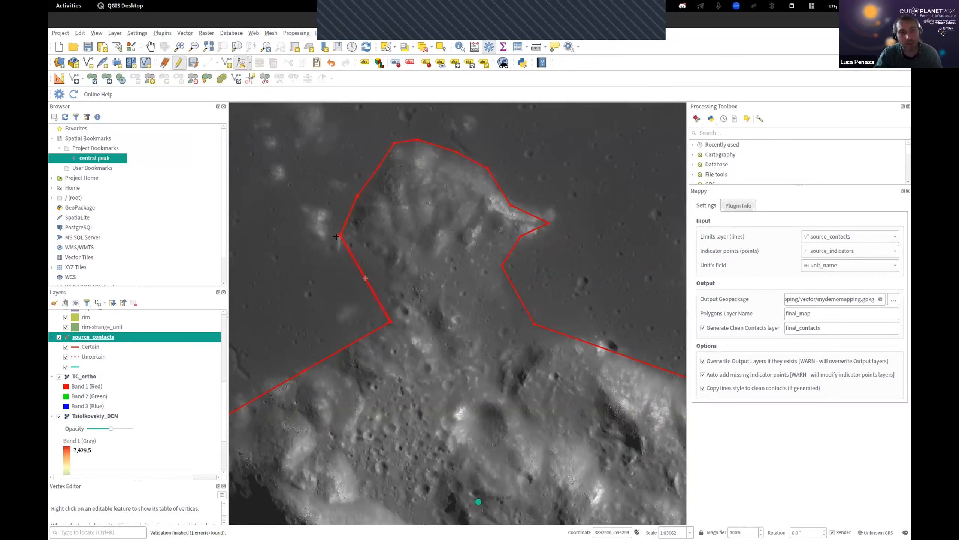
# - Refine the central peak contact along the knob's western side and down to the peak's western tip, following the bright relief
pyautogui.click(353, 233)
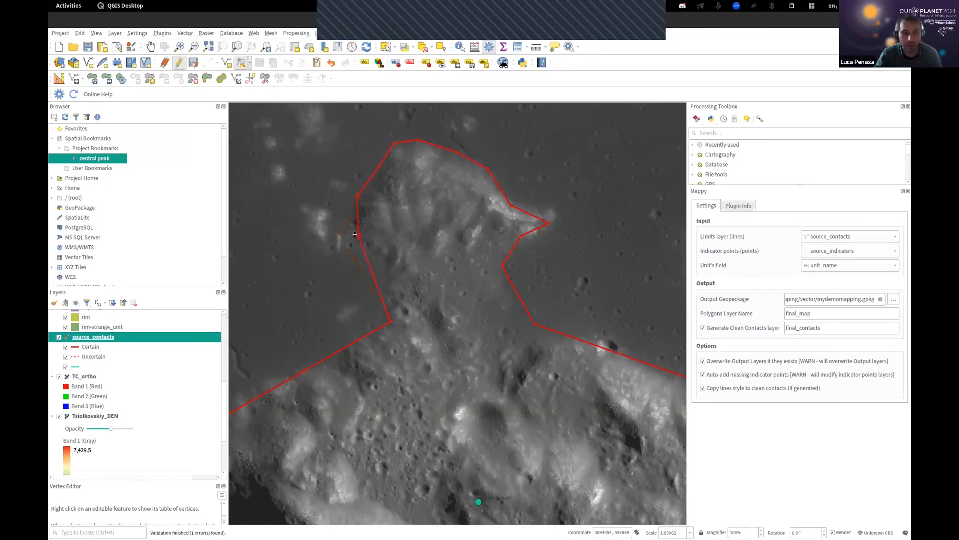
pyautogui.click(385, 256)
pyautogui.click(385, 291)
pyautogui.moveTo(398, 339); pyautogui.dragTo(619, 224)
pyautogui.click(567, 233)
pyautogui.click(563, 257)
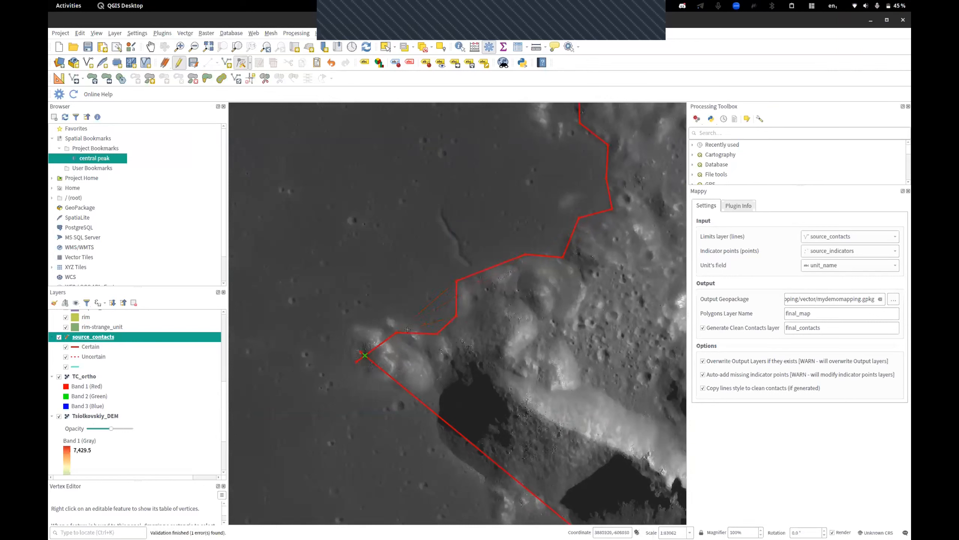
pyautogui.click(387, 318)
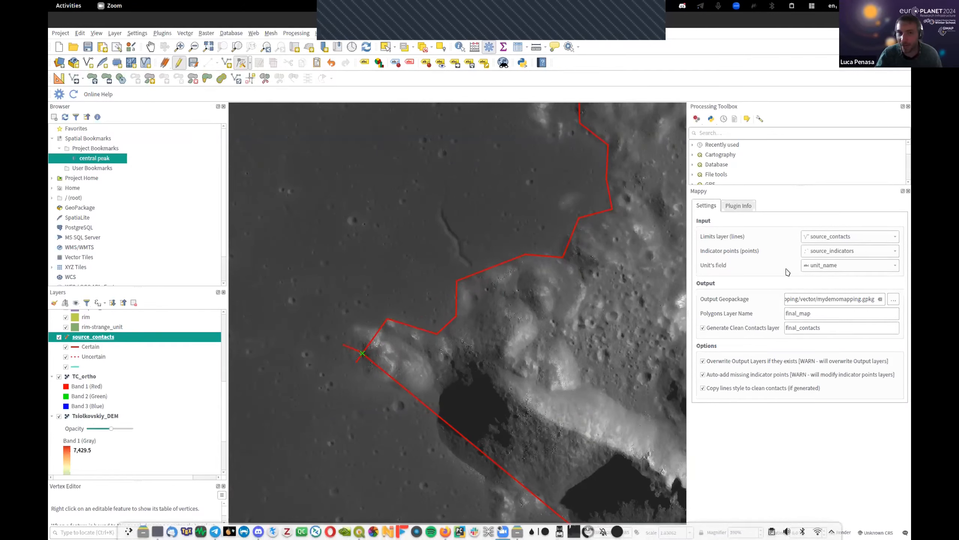
# - Save the source_contacts edits and stop editing the layer
pyautogui.click(196, 63)
pyautogui.scroll(-2, 489, 255)
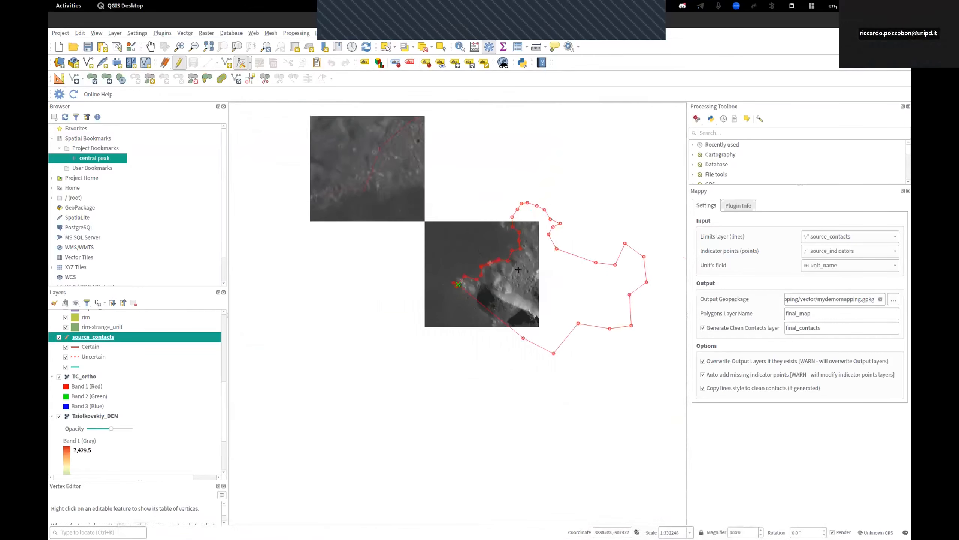
pyautogui.moveTo(477, 262); pyautogui.dragTo(337, 278)
pyautogui.scroll(-1, 402, 270)
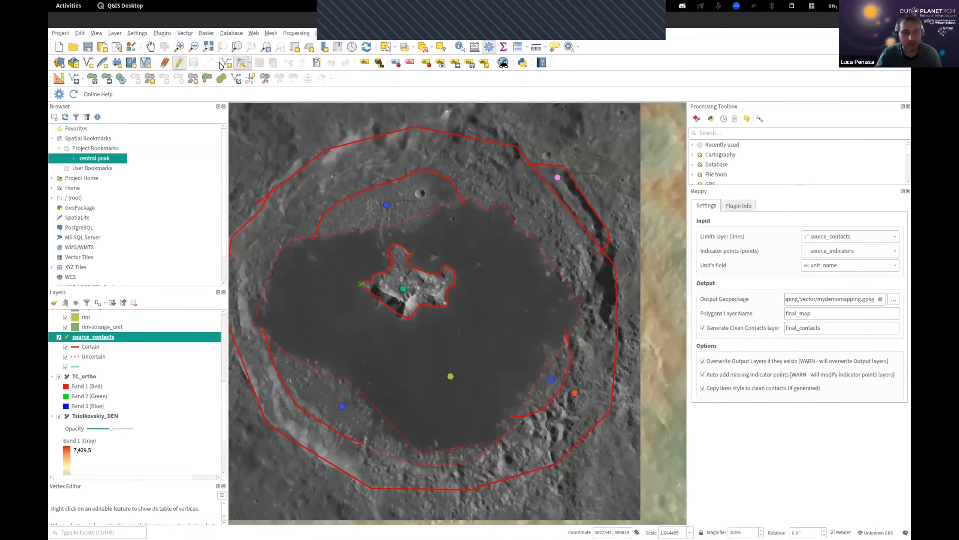
pyautogui.click(179, 63)
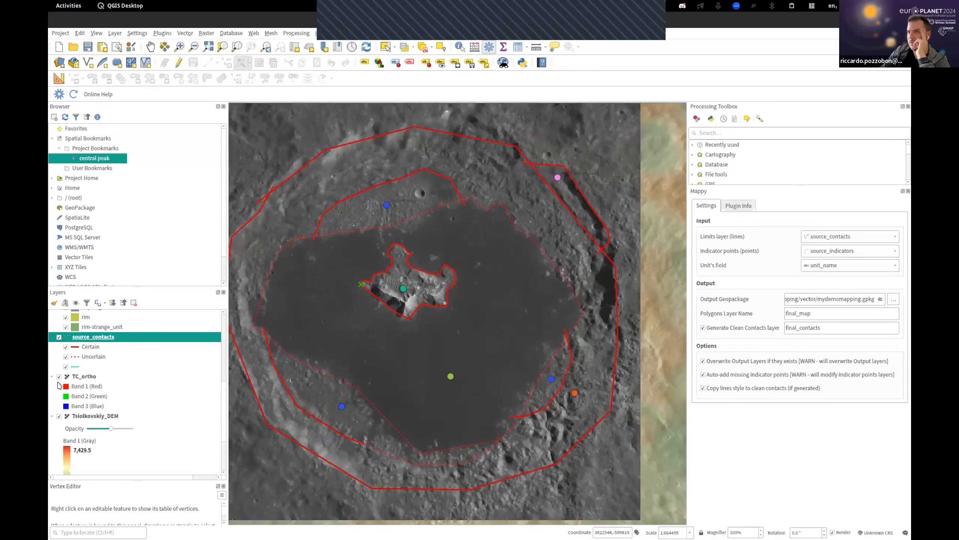
# - Show the final_map layer and regenerate it with Mappy from the reshaped central peak contact
pyautogui.scroll(1, 305, 206)
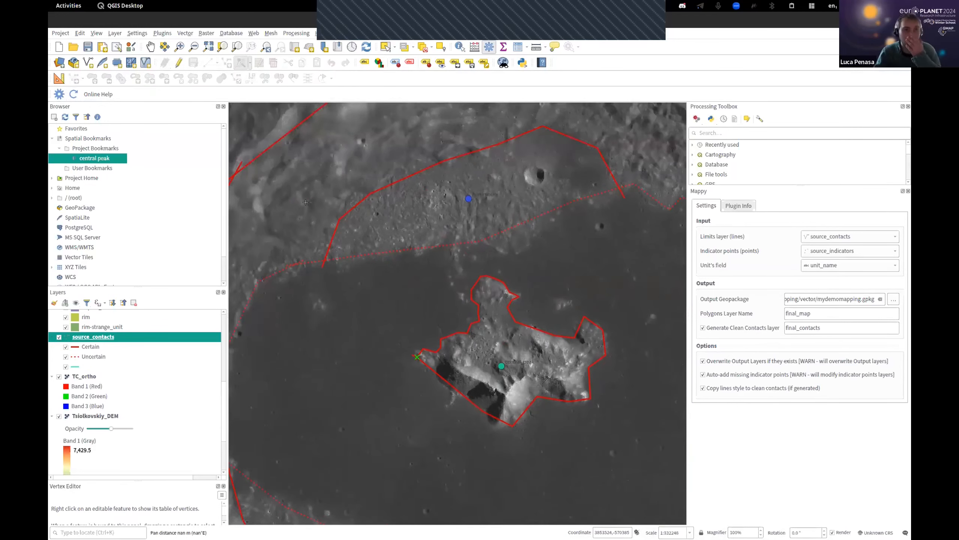
pyautogui.moveTo(349, 257); pyautogui.dragTo(406, 229)
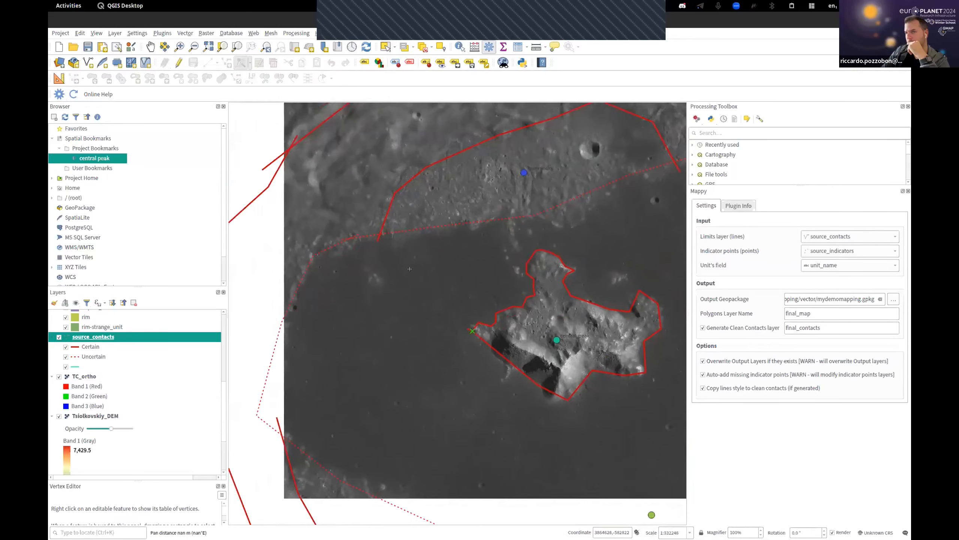
pyautogui.scroll(2, 475, 325)
pyautogui.scroll(-2, 478, 323)
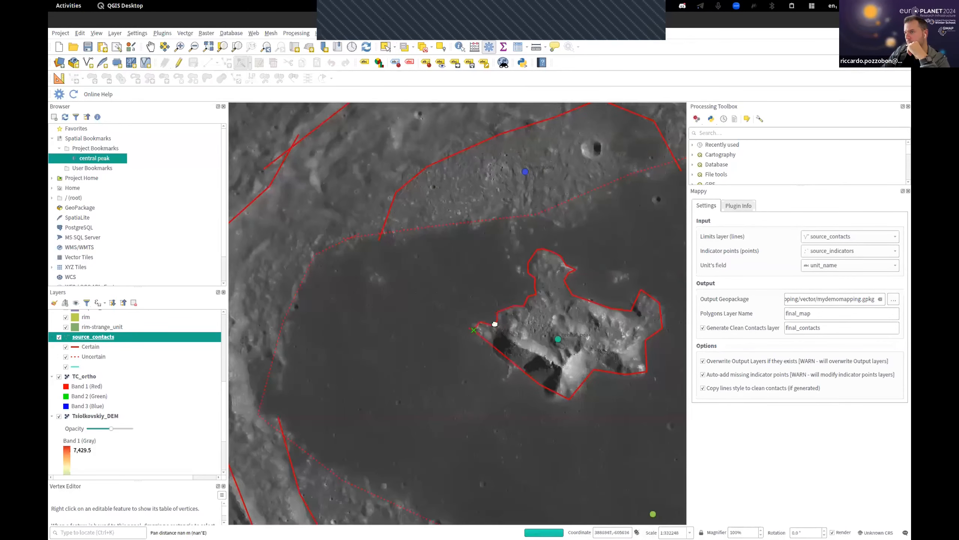
pyautogui.scroll(-3, 89, 361)
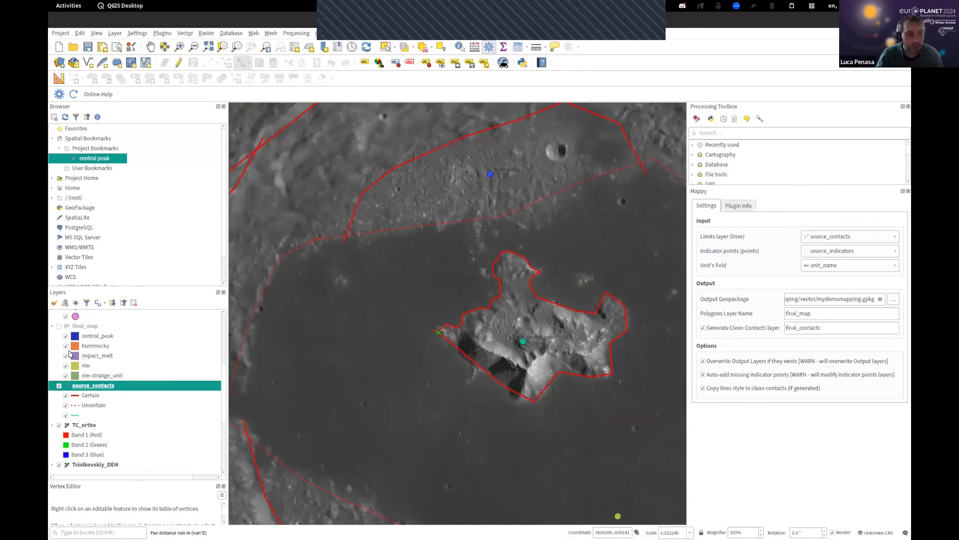
pyautogui.click(58, 326)
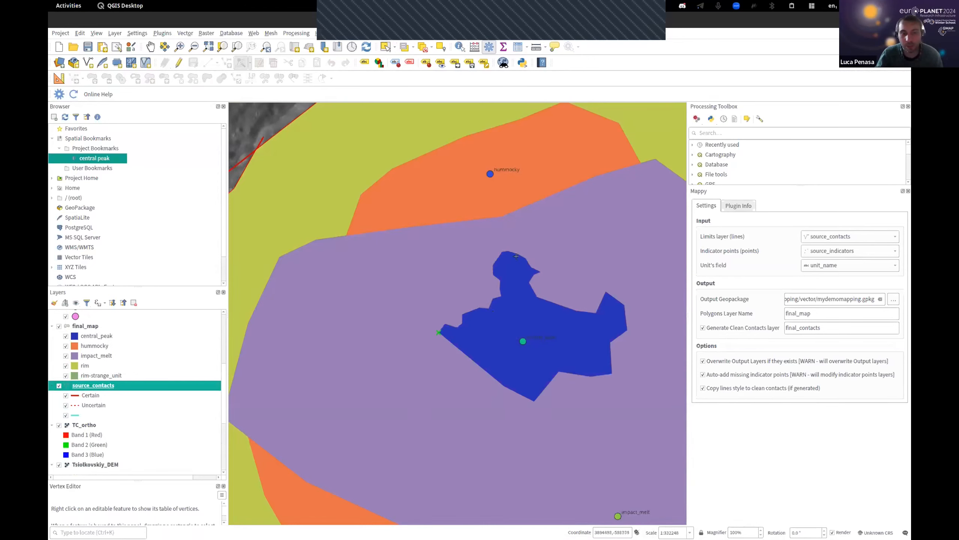
pyautogui.scroll(-1, 365, 256)
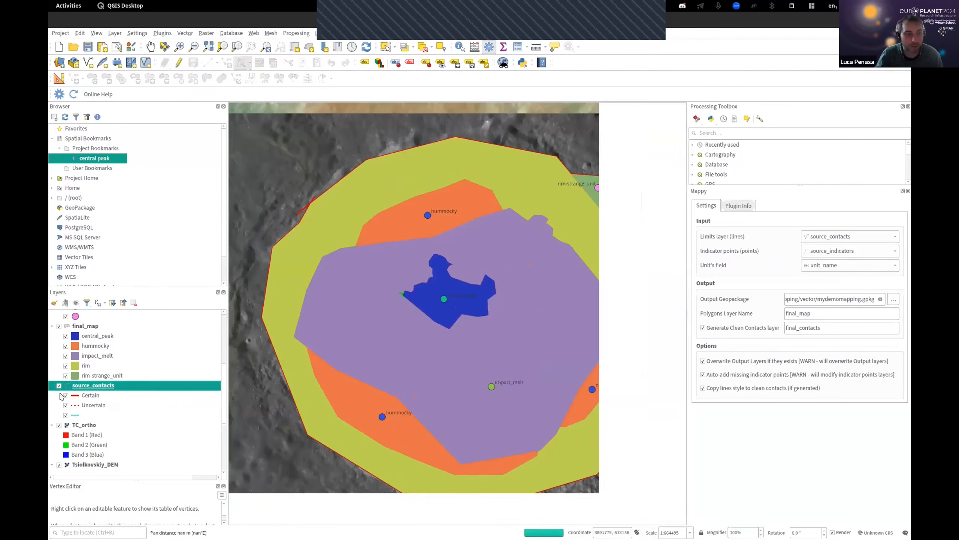
# - Hide source_contacts, check the final_contacts lines over the regenerated polygons and hide final_contacts again
pyautogui.click(59, 386)
pyautogui.scroll(3, 61, 381)
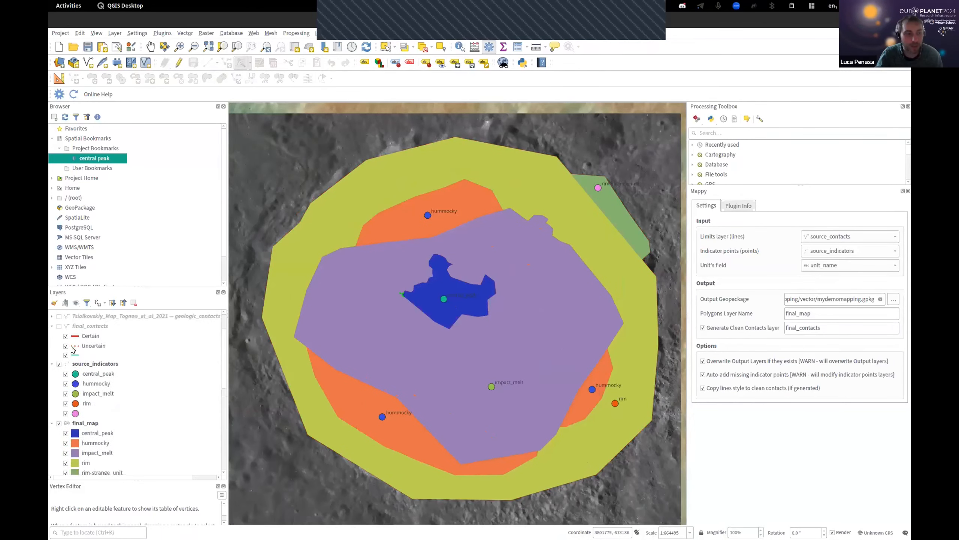
pyautogui.click(58, 326)
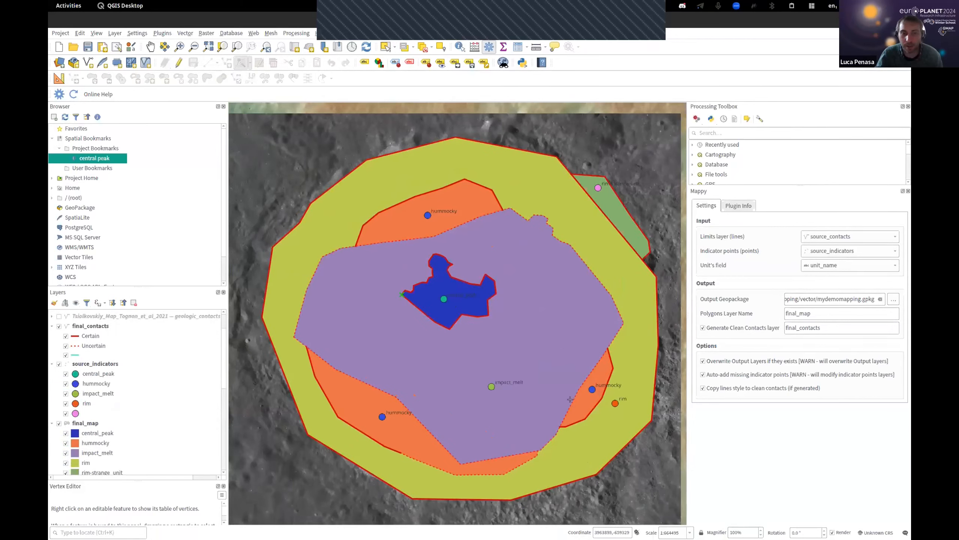
pyautogui.moveTo(410, 243); pyautogui.dragTo(434, 261)
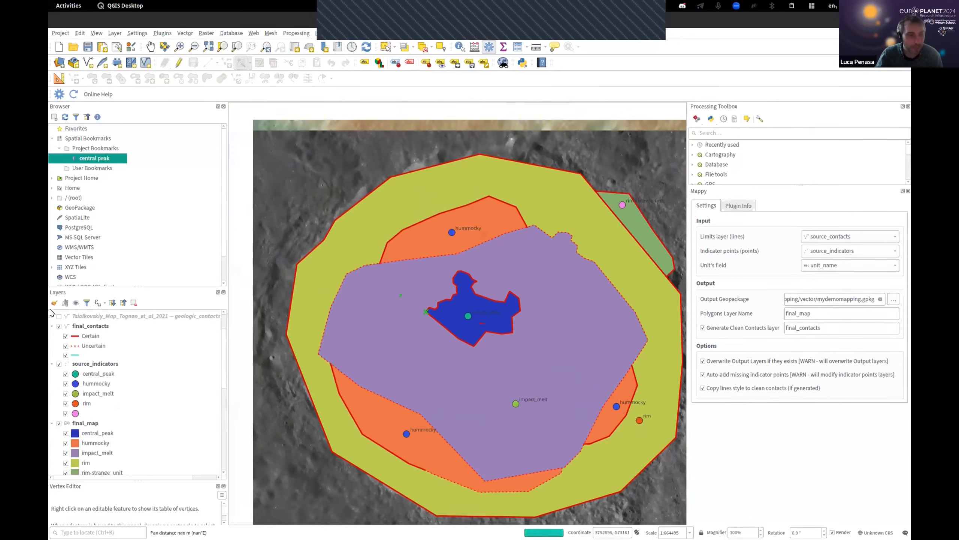
pyautogui.click(59, 326)
# - Display the Snapping Toolbar
pyautogui.rightClick(377, 78)
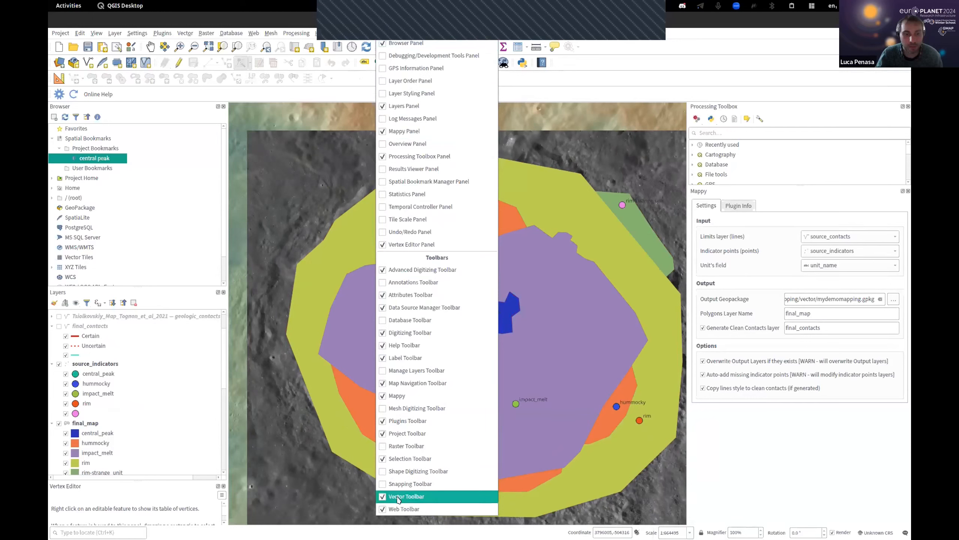
pyautogui.click(398, 484)
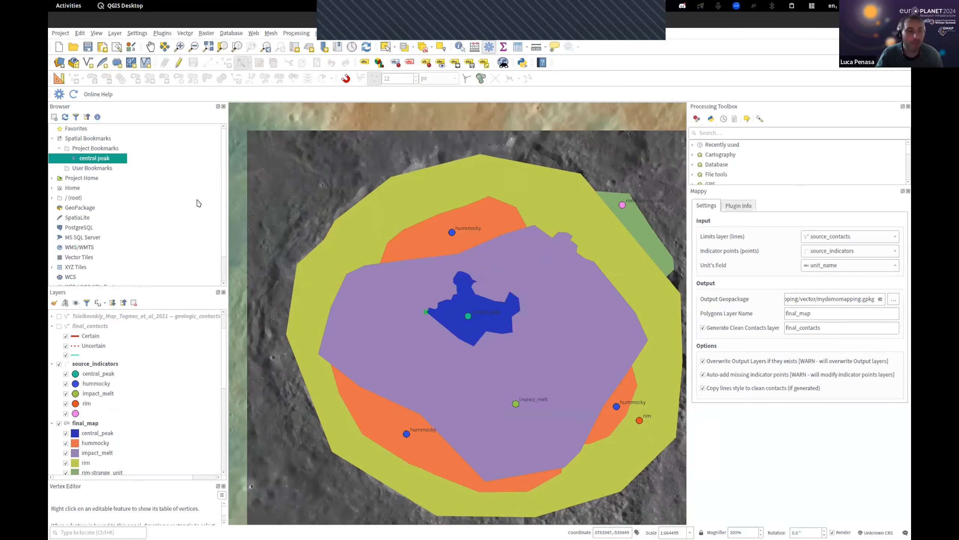
pyautogui.moveTo(519, 219); pyautogui.dragTo(481, 214)
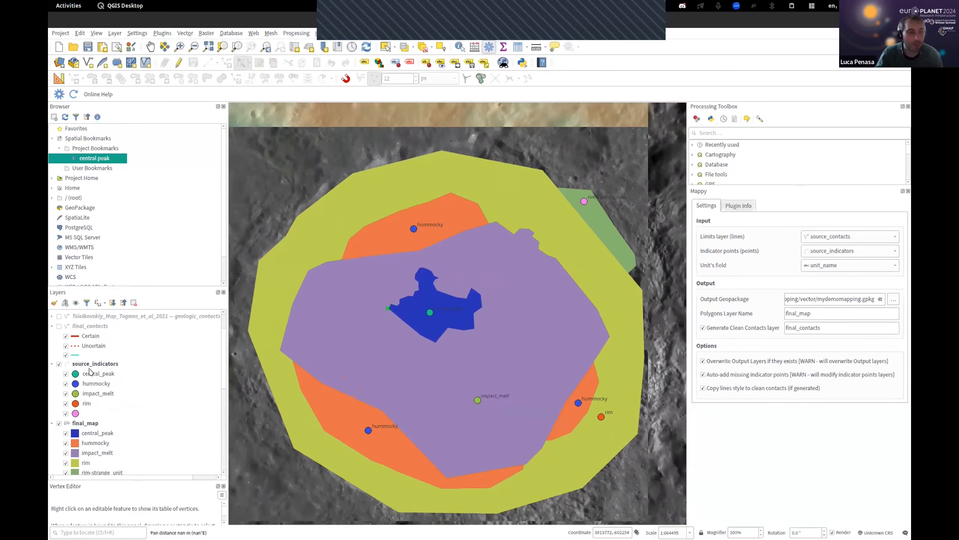
# - Show the source_contacts layer and examine where the rim contact lines cross and overshoot on the crater's northwestern edge
pyautogui.scroll(2, 90, 371)
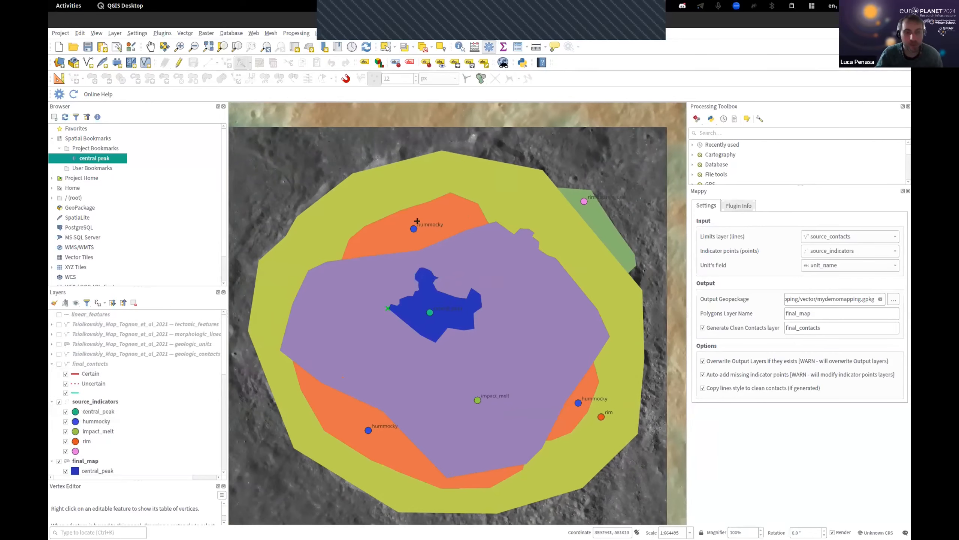
pyautogui.moveTo(444, 198); pyautogui.dragTo(473, 167)
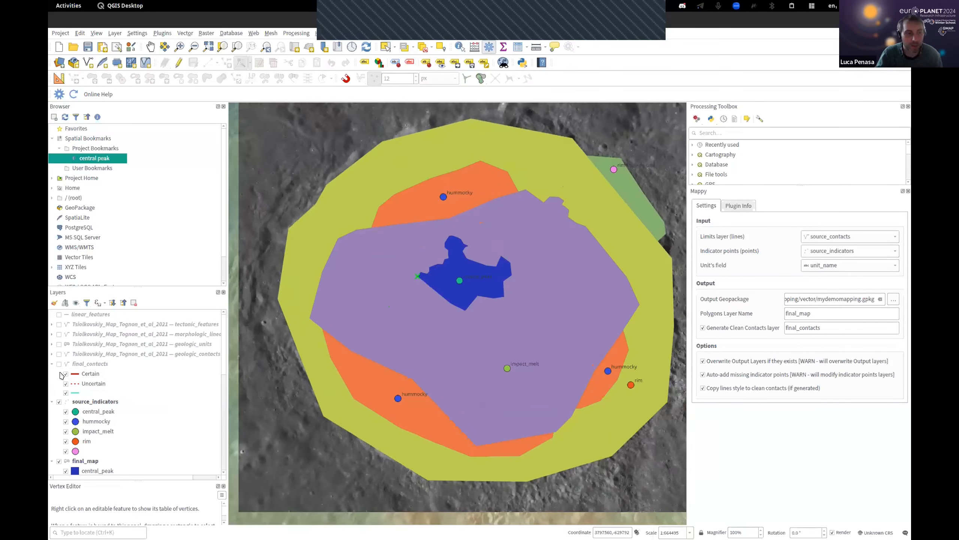
pyautogui.scroll(-3, 60, 378)
pyautogui.click(51, 424)
pyautogui.click(59, 423)
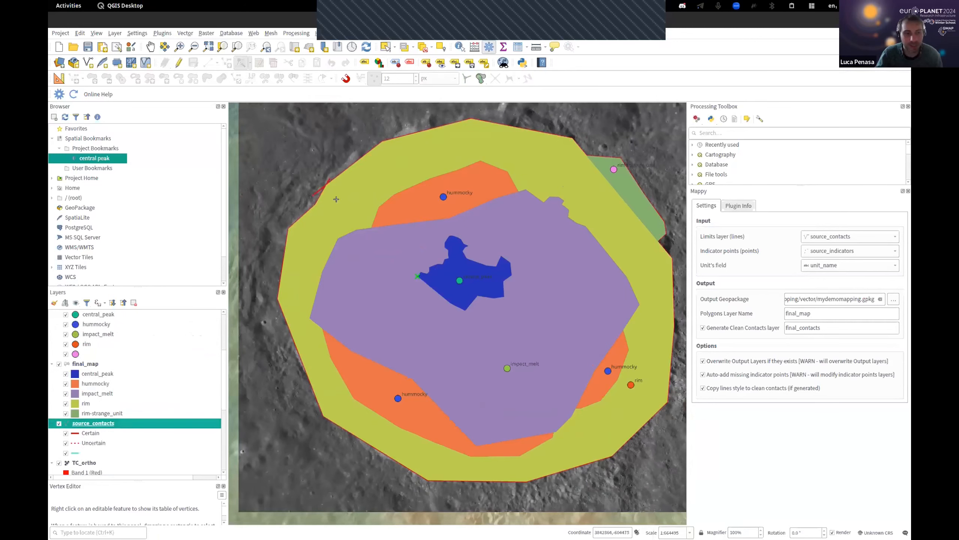
pyautogui.scroll(3, 318, 178)
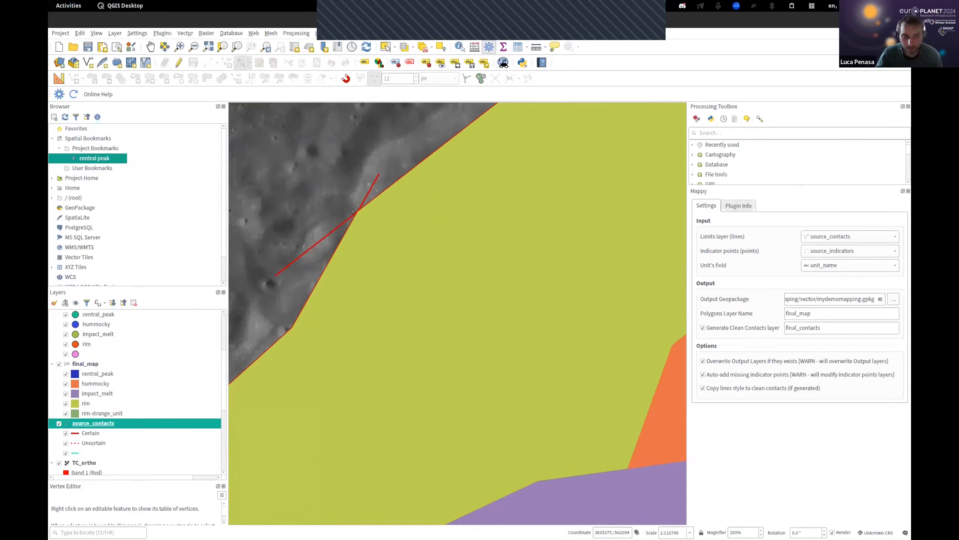
pyautogui.moveTo(352, 211); pyautogui.dragTo(355, 233)
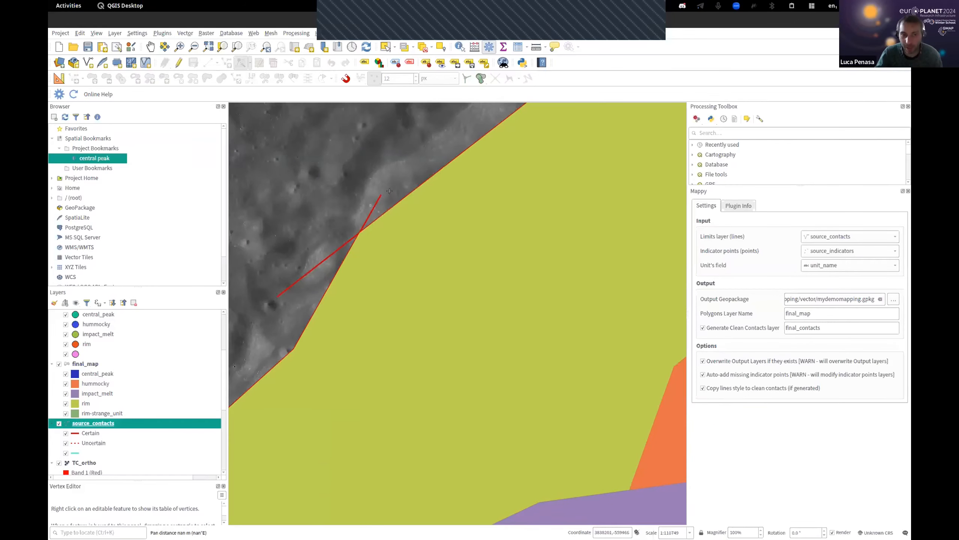
pyautogui.moveTo(278, 264); pyautogui.dragTo(340, 256)
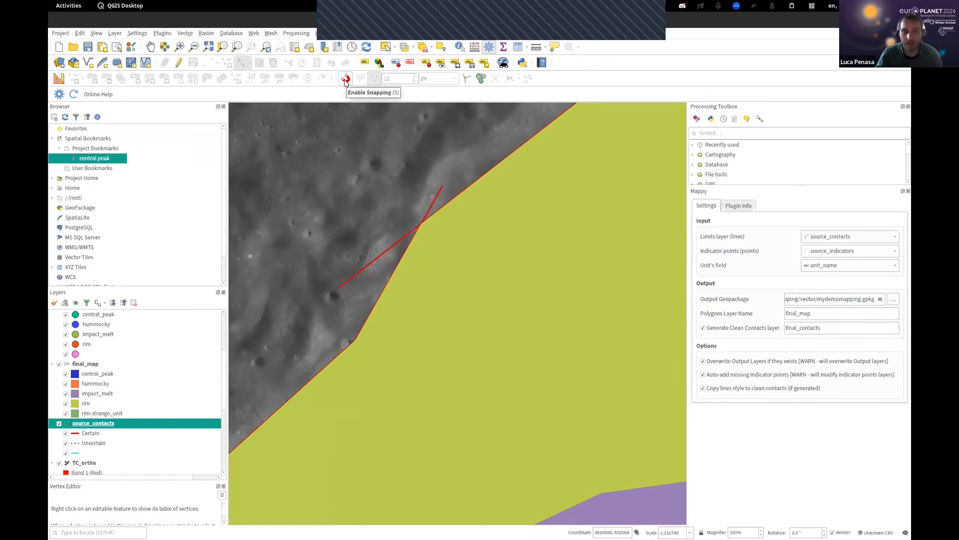
# - Start editing source_contacts and draw a new contact line outside the crater rim on the northwestern side
pyautogui.scroll(3, 109, 412)
pyautogui.scroll(-3, 110, 409)
pyautogui.scroll(3, 87, 350)
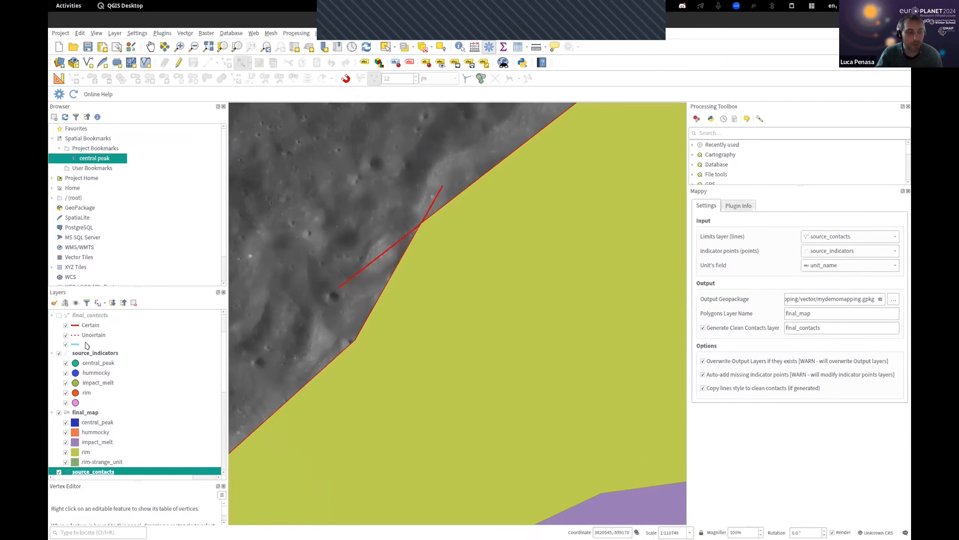
pyautogui.scroll(-3, 96, 423)
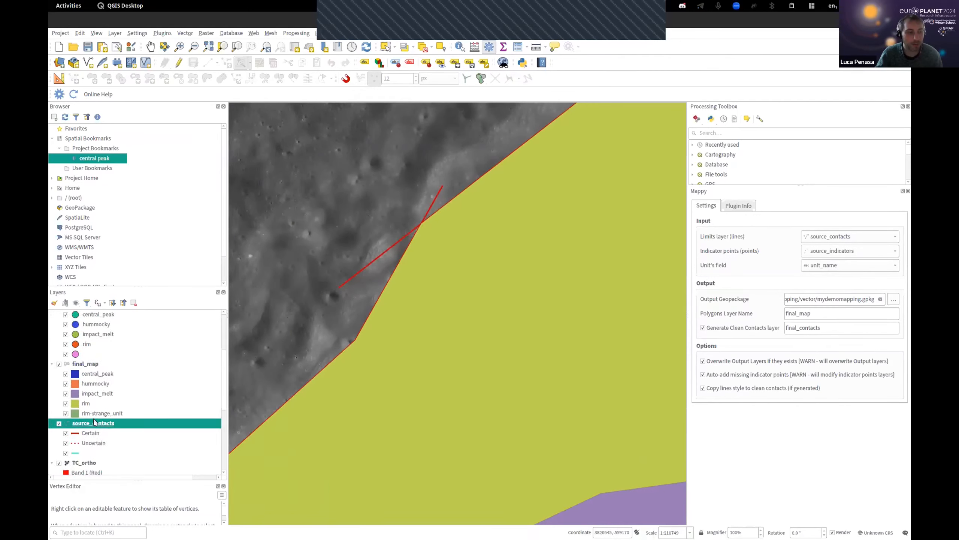
pyautogui.scroll(5, 108, 404)
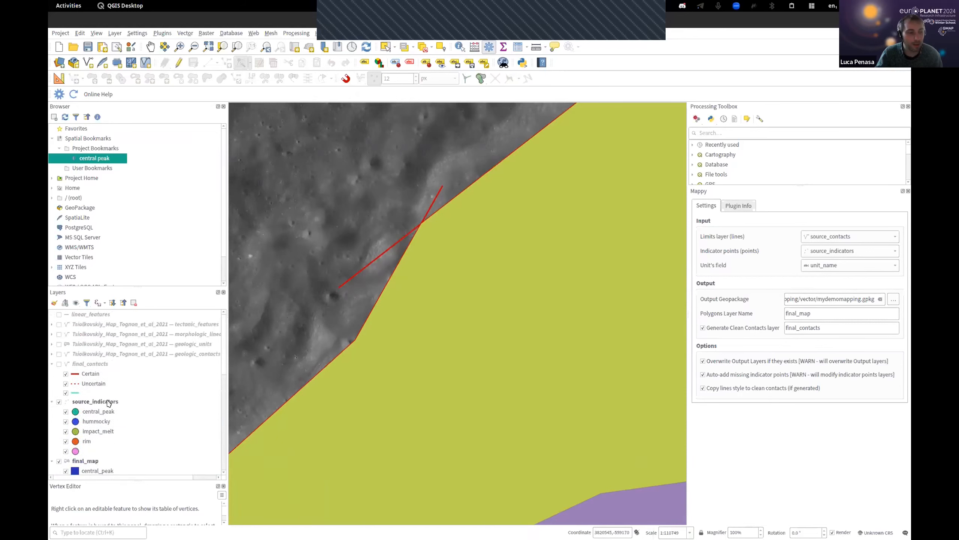
pyautogui.scroll(-5, 108, 403)
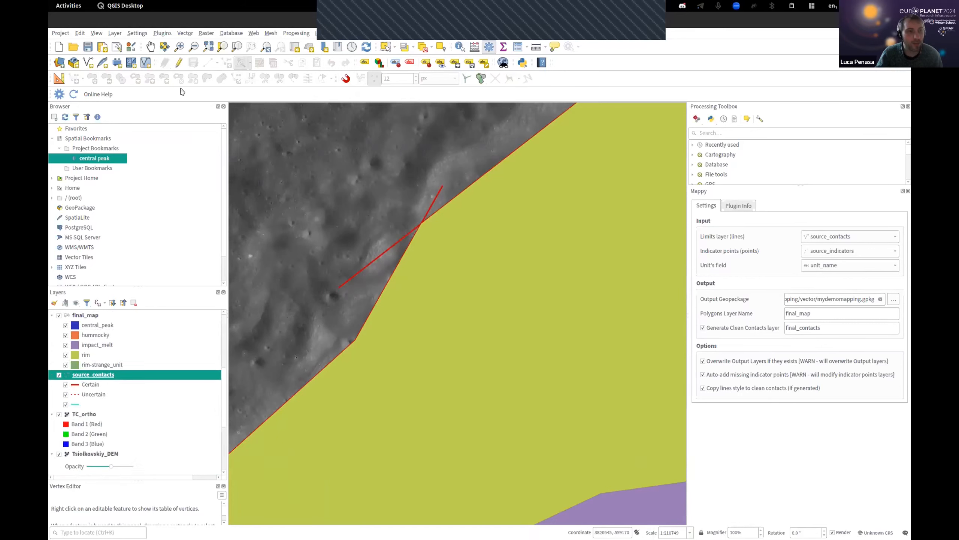
pyautogui.click(179, 63)
pyautogui.click(227, 62)
pyautogui.scroll(-2, 445, 231)
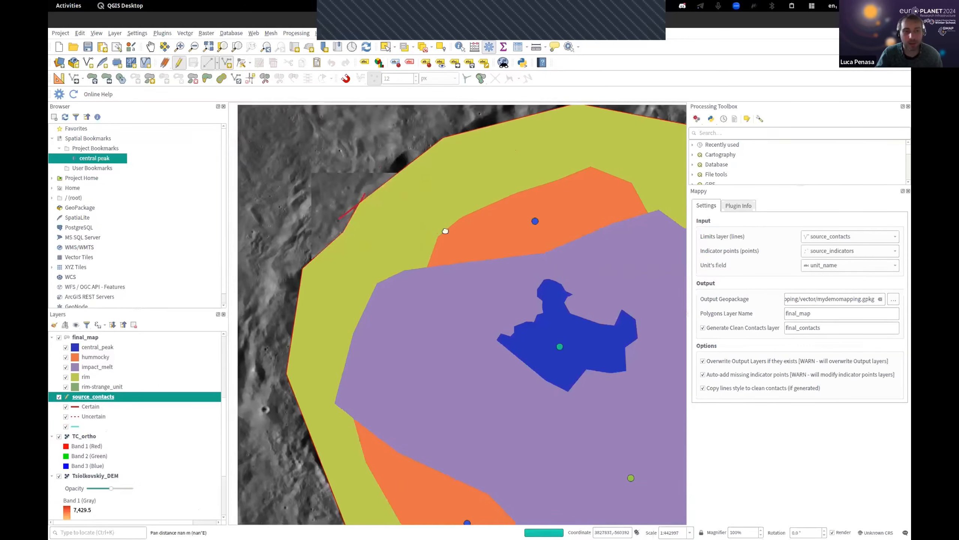
pyautogui.moveTo(445, 231); pyautogui.dragTo(642, 327)
pyautogui.moveTo(469, 289); pyautogui.dragTo(469, 334)
pyautogui.moveTo(369, 316); pyautogui.dragTo(253, 334)
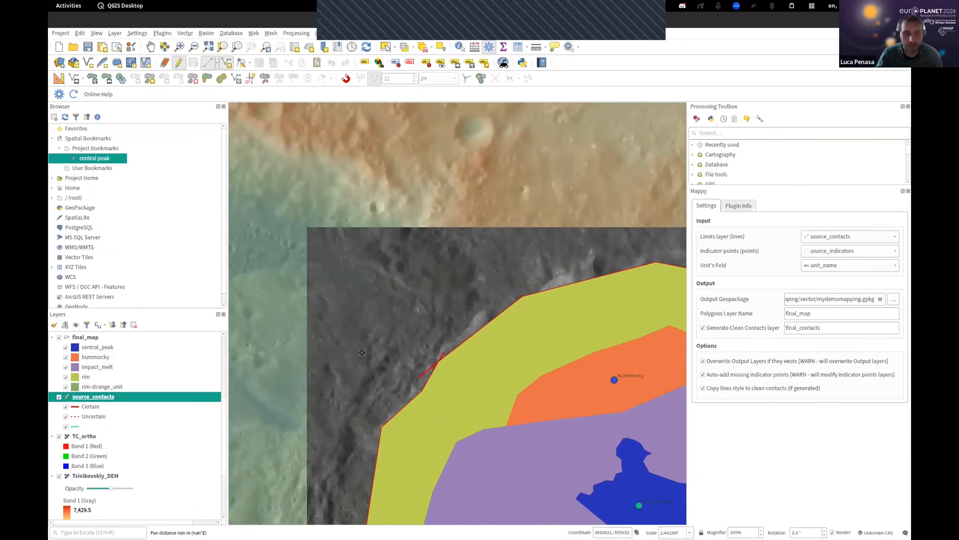
pyautogui.rightClick(443, 271)
pyautogui.click(442, 364)
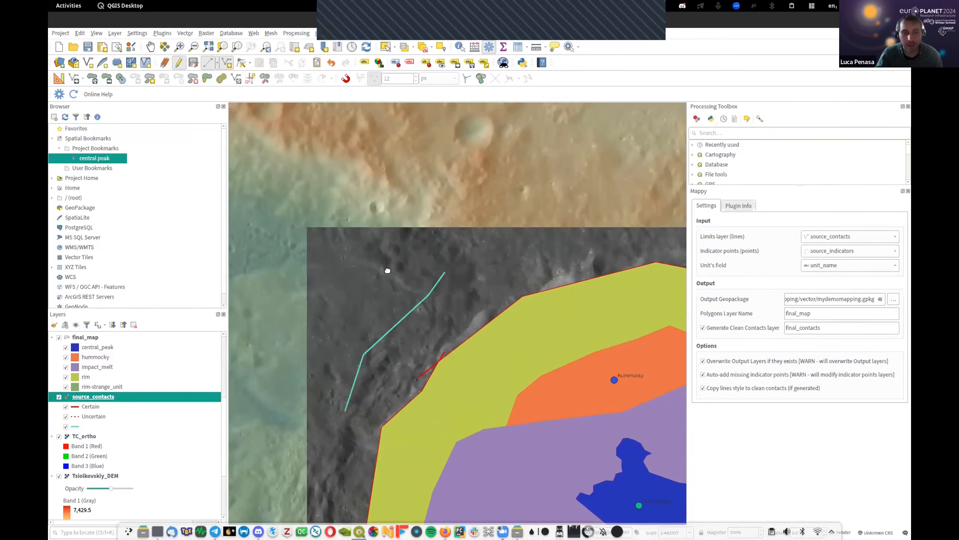
# - Enable snapping for digitizing the next contact line beside the crater rim
pyautogui.moveTo(387, 271); pyautogui.dragTo(300, 298)
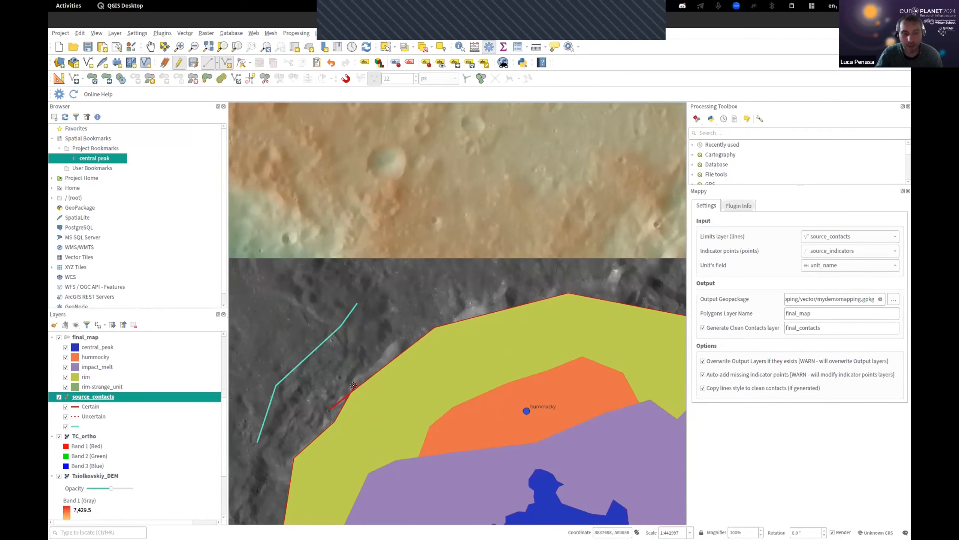
pyautogui.scroll(1, 362, 332)
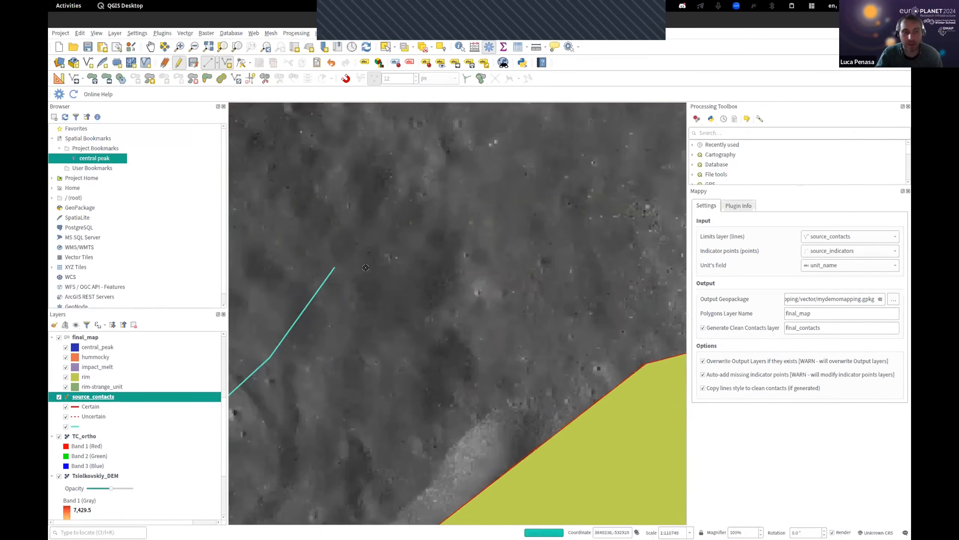
pyautogui.scroll(-1, 327, 299)
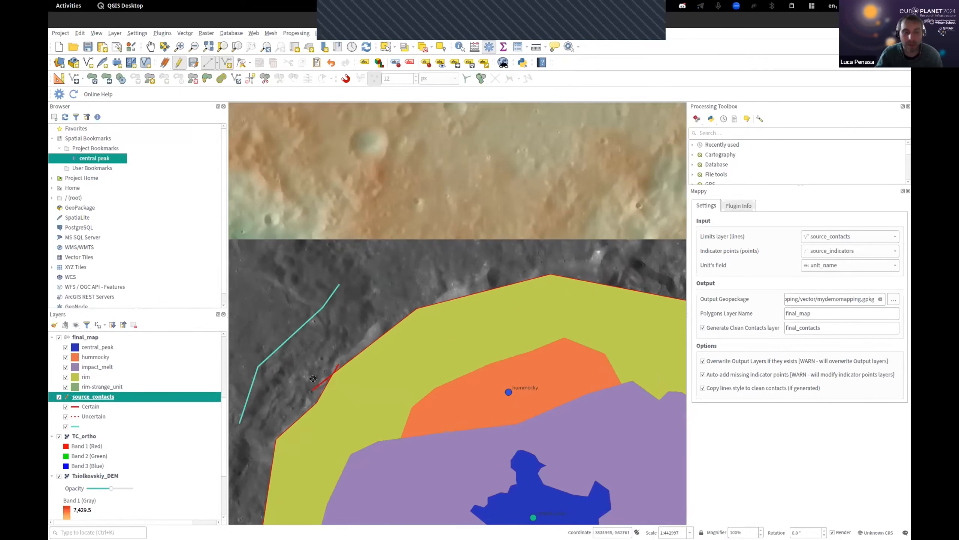
pyautogui.click(345, 79)
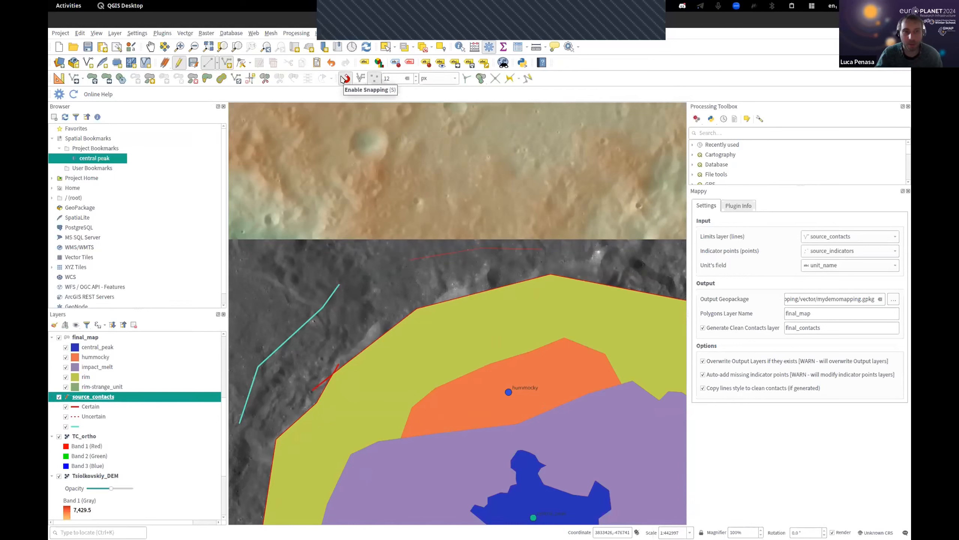
pyautogui.click(346, 78)
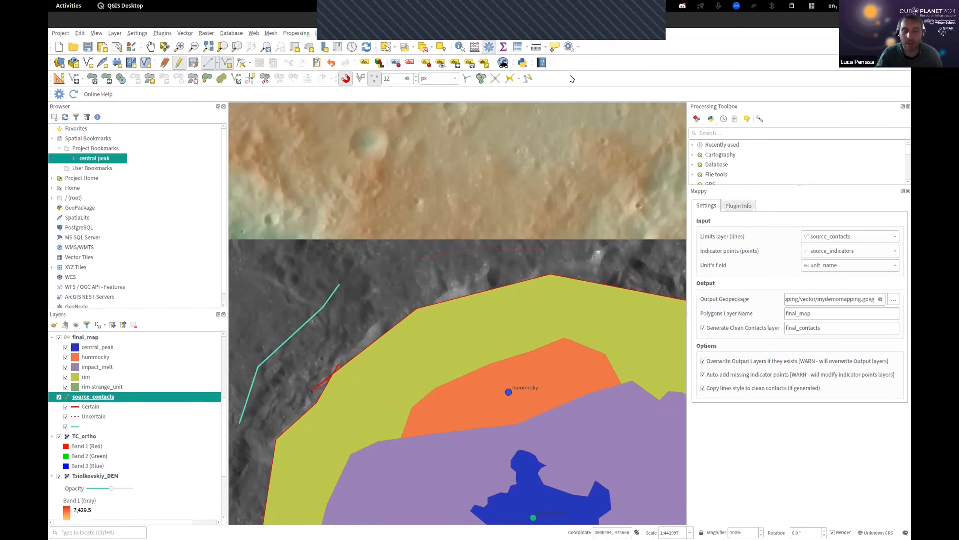
# - Hide the Snapping Toolbar and display it again, and toggle snapping off and back on
pyautogui.rightClick(604, 64)
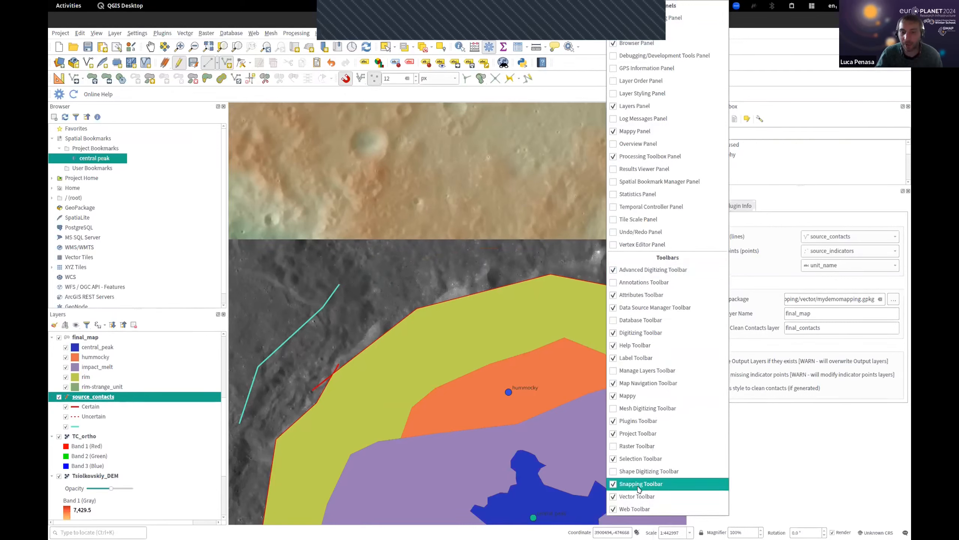
pyautogui.click(567, 75)
pyautogui.rightClick(578, 63)
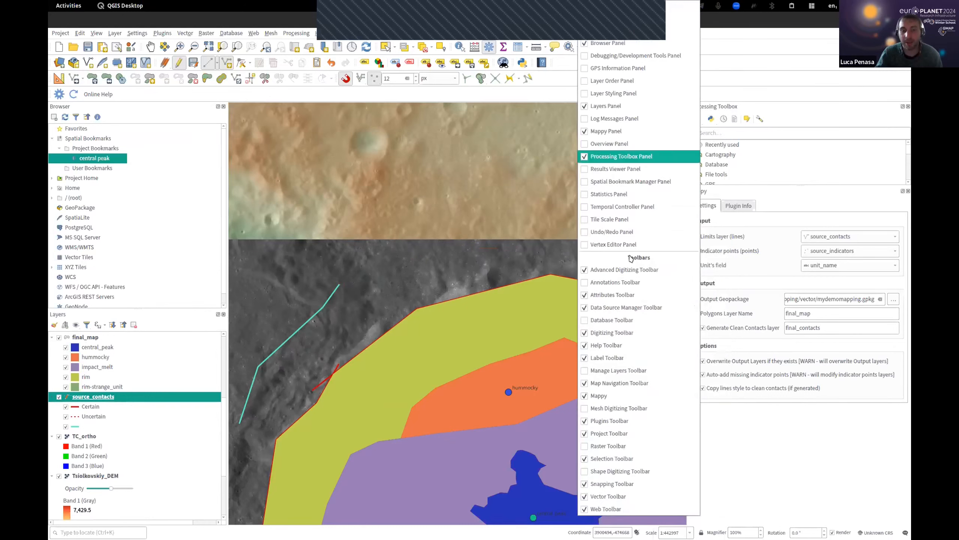
pyautogui.click(612, 479)
pyautogui.rightClick(595, 78)
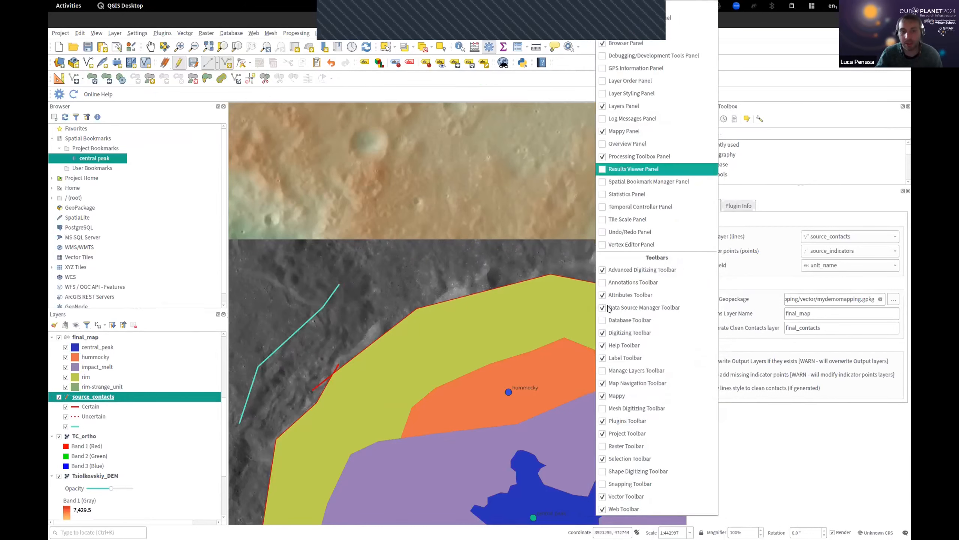
pyautogui.click(618, 483)
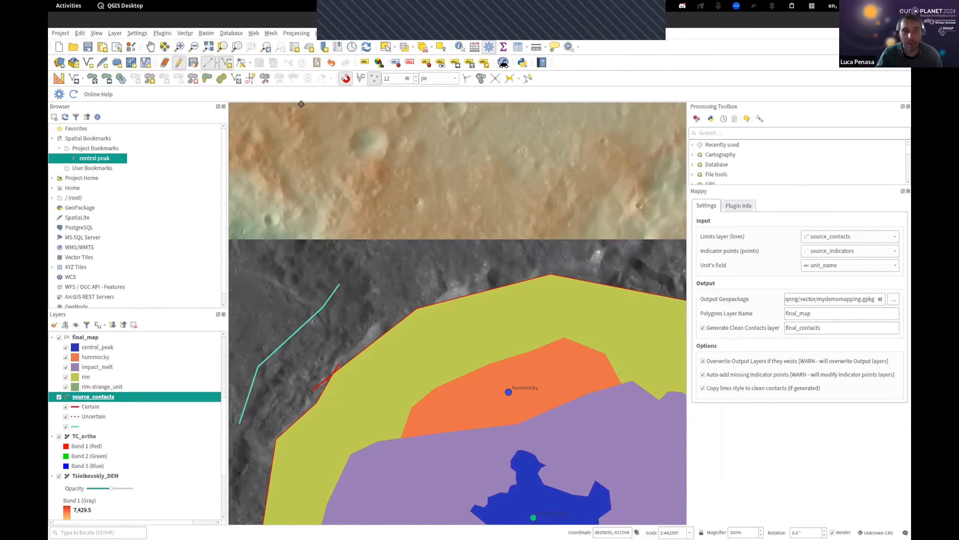
pyautogui.click(342, 80)
pyautogui.click(343, 80)
pyautogui.click(345, 77)
pyautogui.click(346, 78)
# - Draw a contact line north of the rim, snapping its last vertex to the northeastern end of the new northwestern line and leaving certainty empty
pyautogui.moveTo(354, 236); pyautogui.dragTo(386, 236)
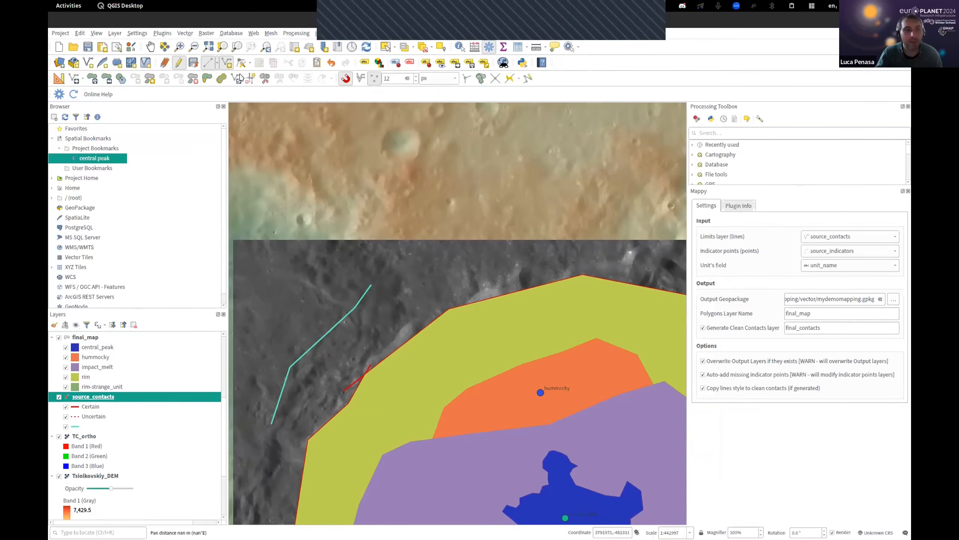
pyautogui.click(550, 250)
pyautogui.click(481, 265)
pyautogui.click(424, 281)
pyautogui.scroll(1, 387, 278)
pyautogui.moveTo(387, 278); pyautogui.dragTo(425, 273)
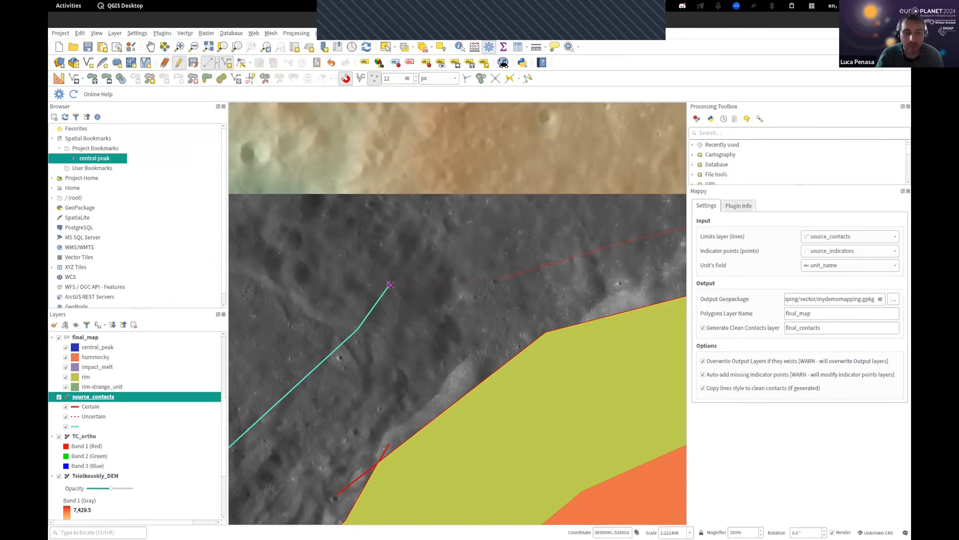
pyautogui.click(389, 283)
pyautogui.rightClick(395, 303)
pyautogui.moveTo(325, 281); pyautogui.dragTo(497, 143)
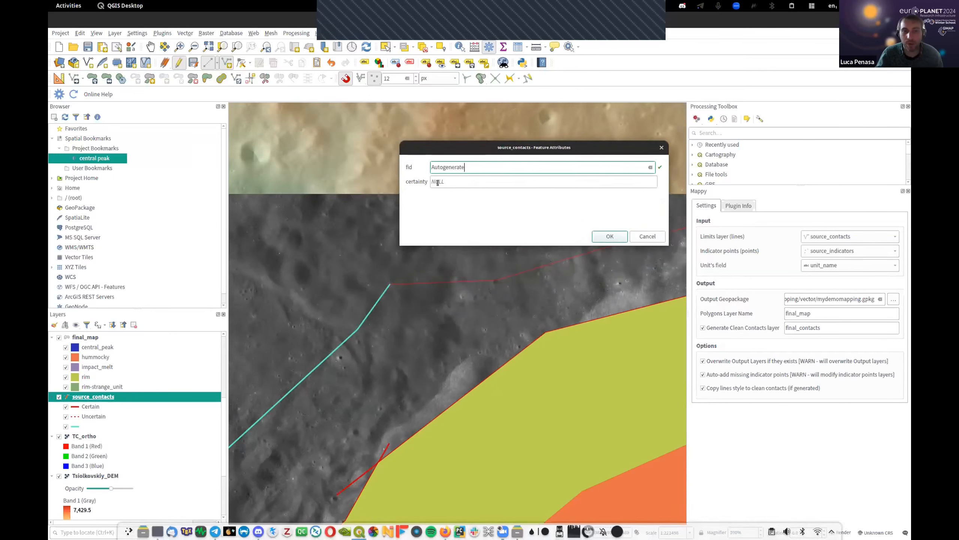
pyautogui.click(610, 236)
pyautogui.scroll(-2, 514, 257)
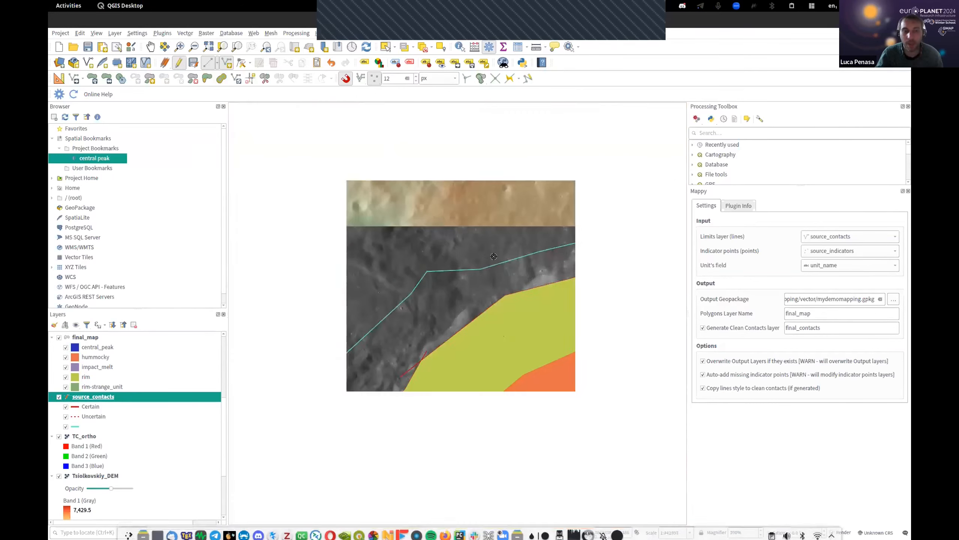
pyautogui.moveTo(535, 255); pyautogui.dragTo(371, 256)
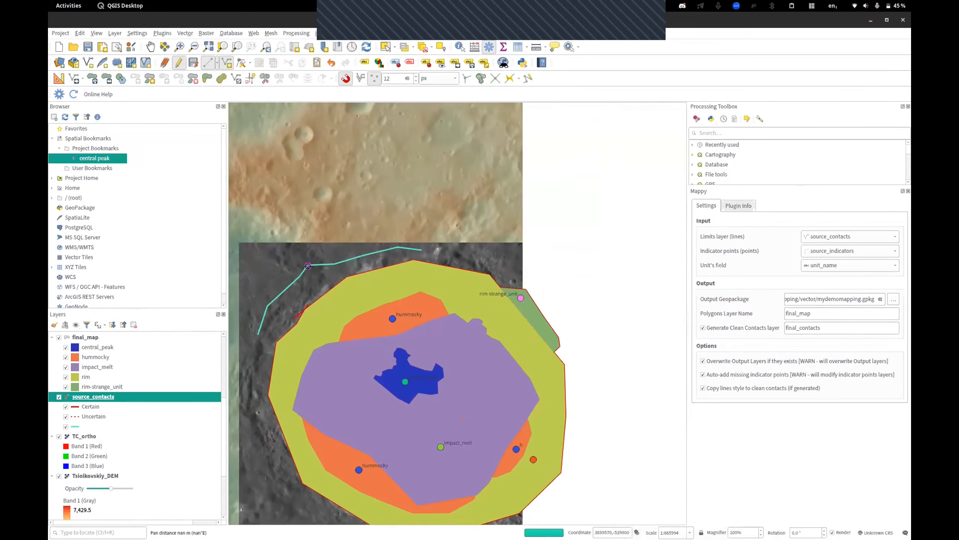
pyautogui.moveTo(308, 266); pyautogui.dragTo(415, 252)
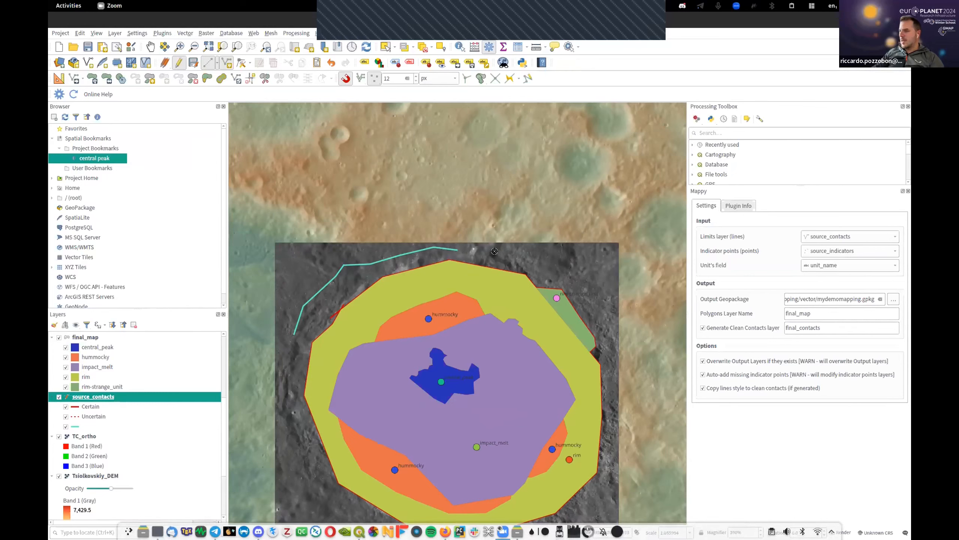
pyautogui.moveTo(494, 251); pyautogui.dragTo(462, 227)
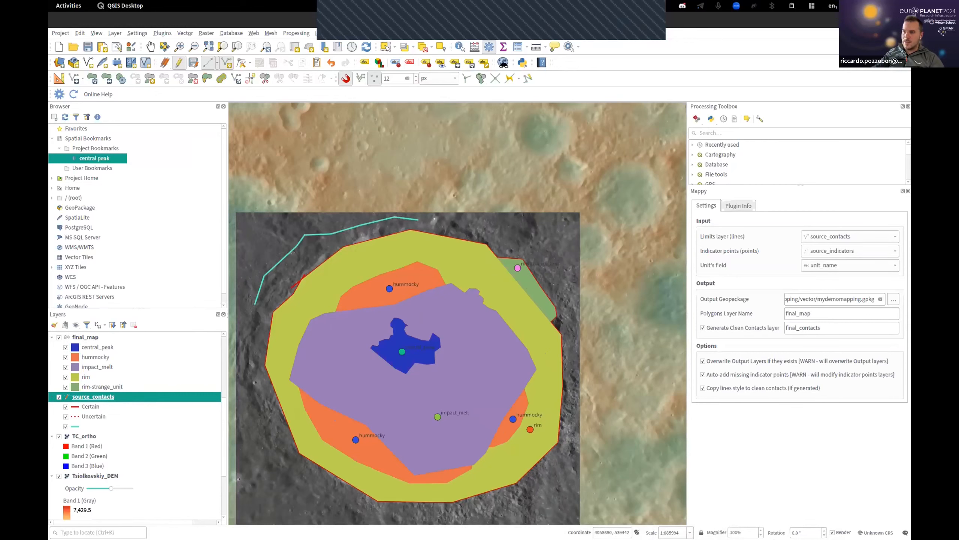
pyautogui.click(335, 16)
pyautogui.moveTo(499, 236); pyautogui.dragTo(571, 181)
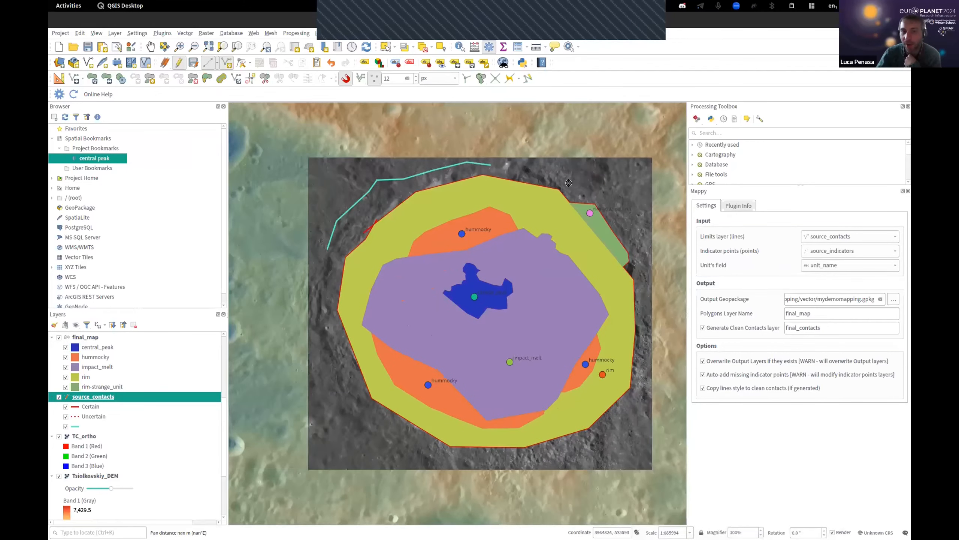
pyautogui.moveTo(550, 203); pyautogui.dragTo(509, 210)
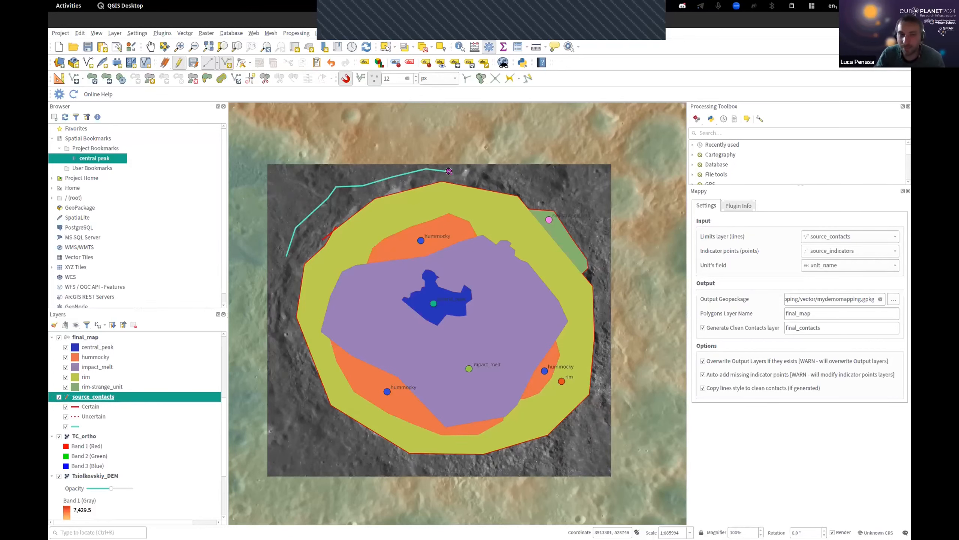
pyautogui.moveTo(512, 180); pyautogui.dragTo(501, 183)
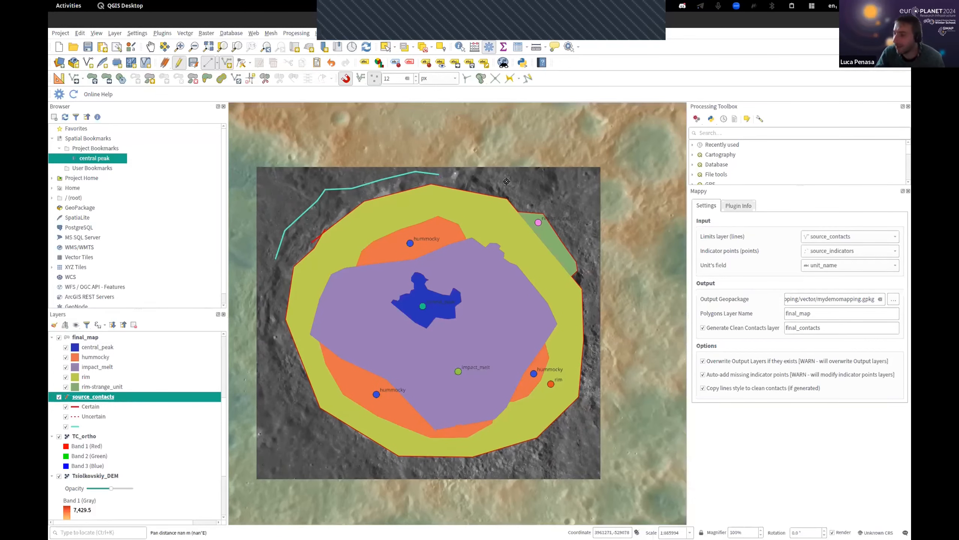
pyautogui.moveTo(427, 155); pyautogui.dragTo(440, 154)
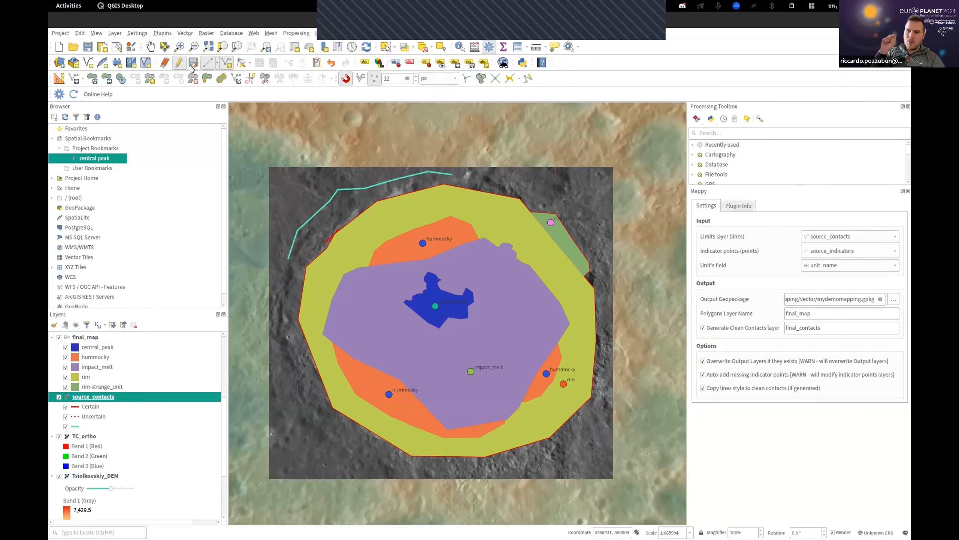
# - Draw a short contact line connecting the eastern end of the new northern line to the rim's northern vertex
pyautogui.scroll(2, 453, 174)
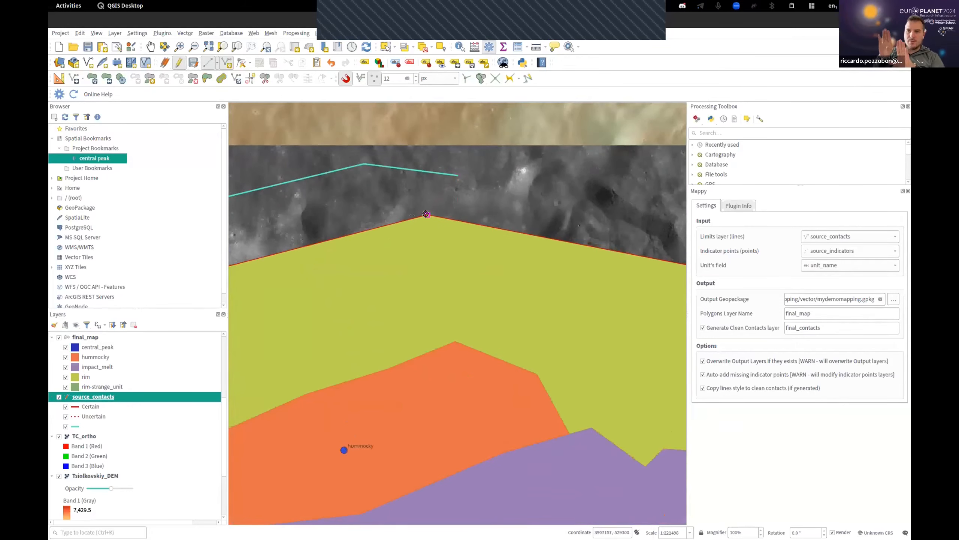
pyautogui.rightClick(328, 249)
pyautogui.click(610, 251)
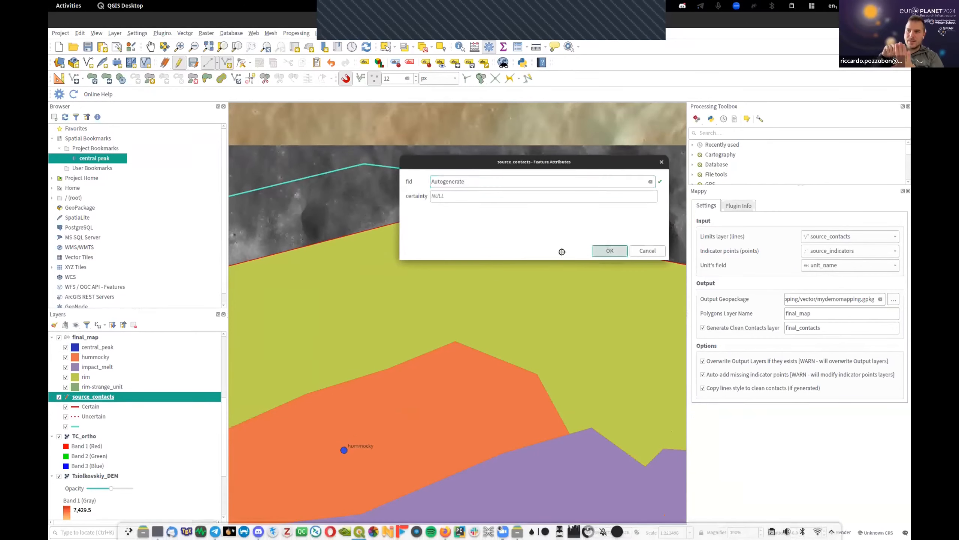
# - Draw a short contact line from the southwestern end of the new outer line to the rim, closing the area
pyautogui.scroll(-3, 305, 253)
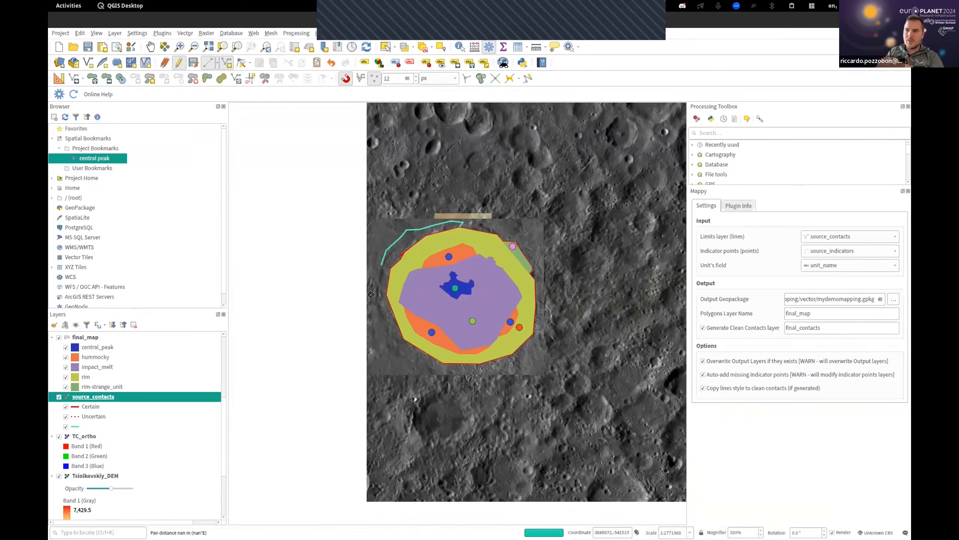
pyautogui.scroll(1, 389, 231)
pyautogui.click(375, 297)
pyautogui.click(392, 304)
pyautogui.rightClick(392, 305)
pyautogui.click(609, 264)
# - Regenerate final_map with Mappy, saving the pending source_contacts edits
pyautogui.moveTo(554, 276); pyautogui.dragTo(461, 228)
pyautogui.click(73, 93)
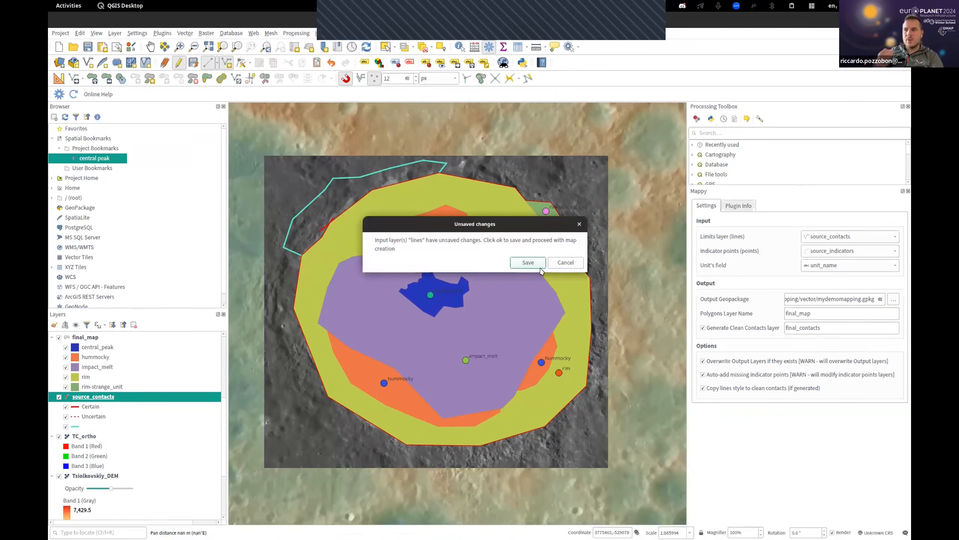
pyautogui.click(540, 267)
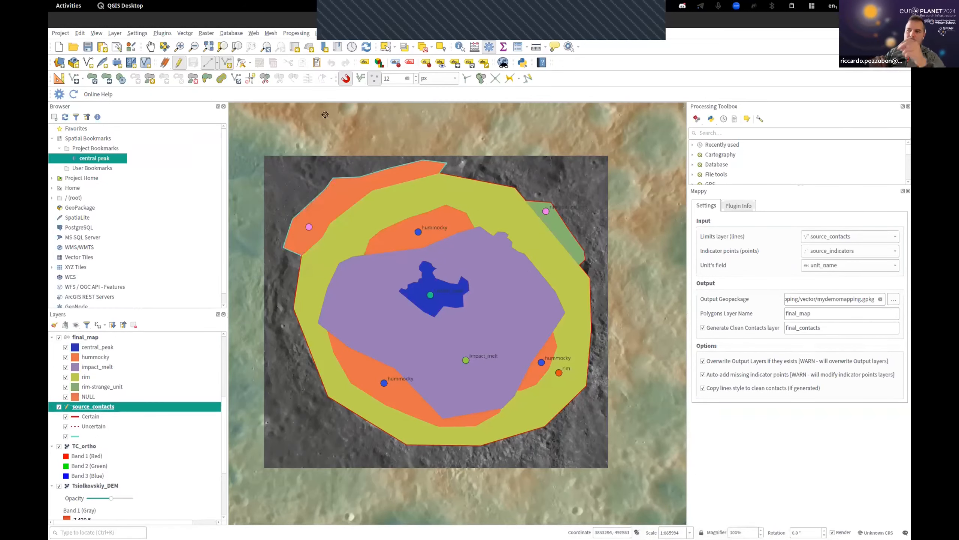
# - Identify the unnamed source_indicators point in the polygon northwest of the rim and select its unit_name attribute
pyautogui.click(460, 46)
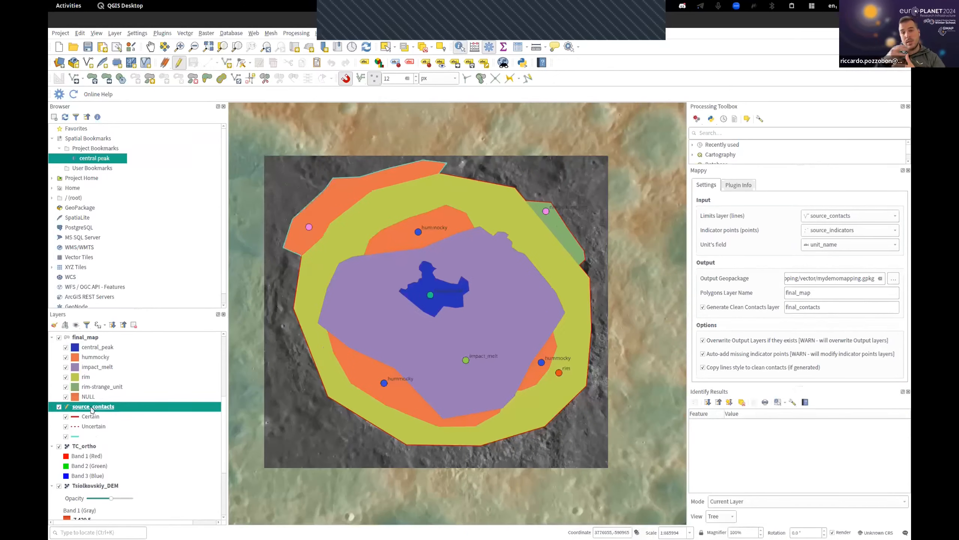
pyautogui.scroll(3, 106, 353)
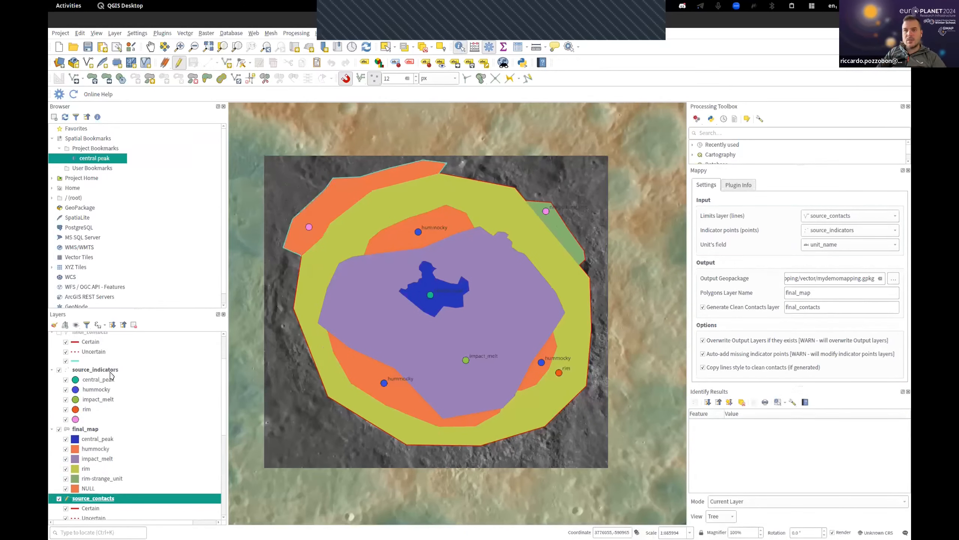
pyautogui.click(110, 371)
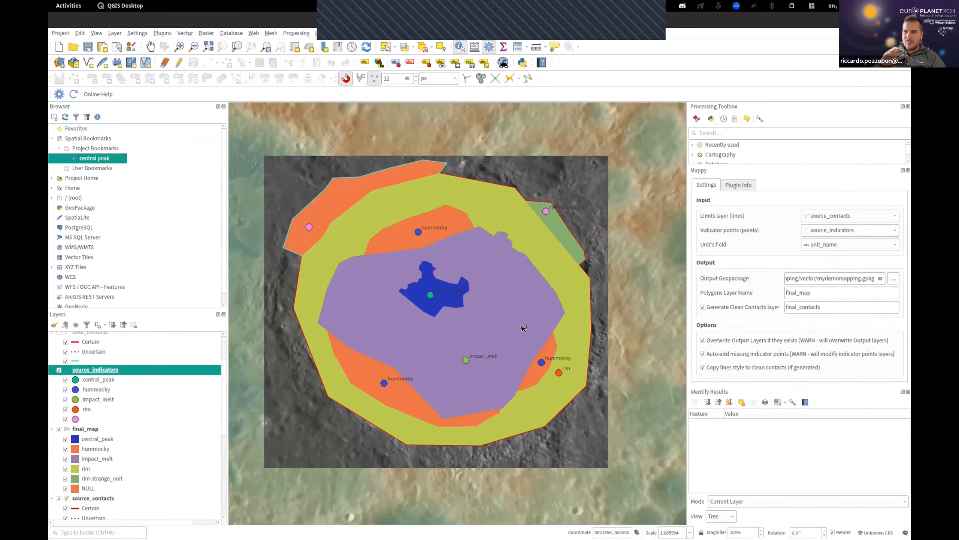
pyautogui.moveTo(722, 411); pyautogui.dragTo(805, 411)
pyautogui.click(814, 468)
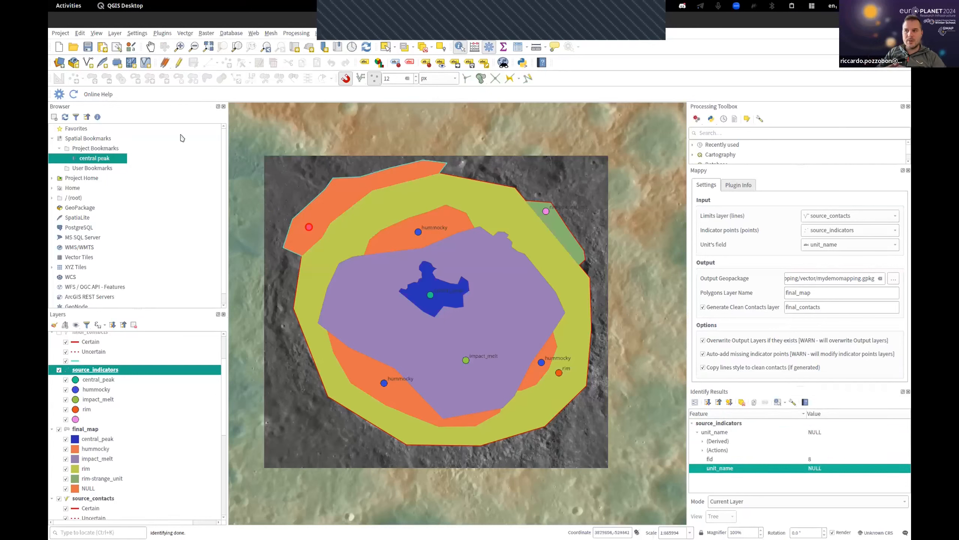
# - Enable editing on source_indicators and set the identified point's unit_name to new_unit in its attribute form
pyautogui.click(179, 62)
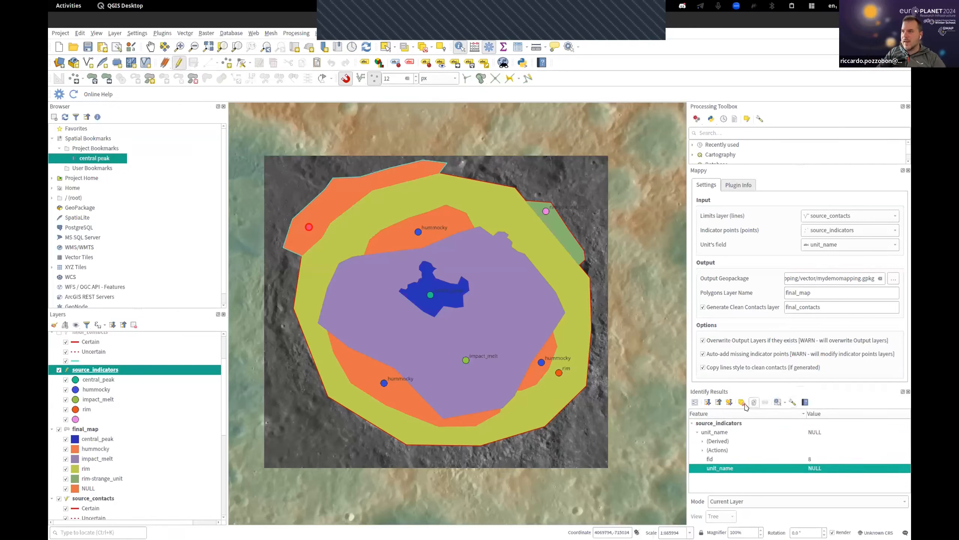
pyautogui.click(705, 402)
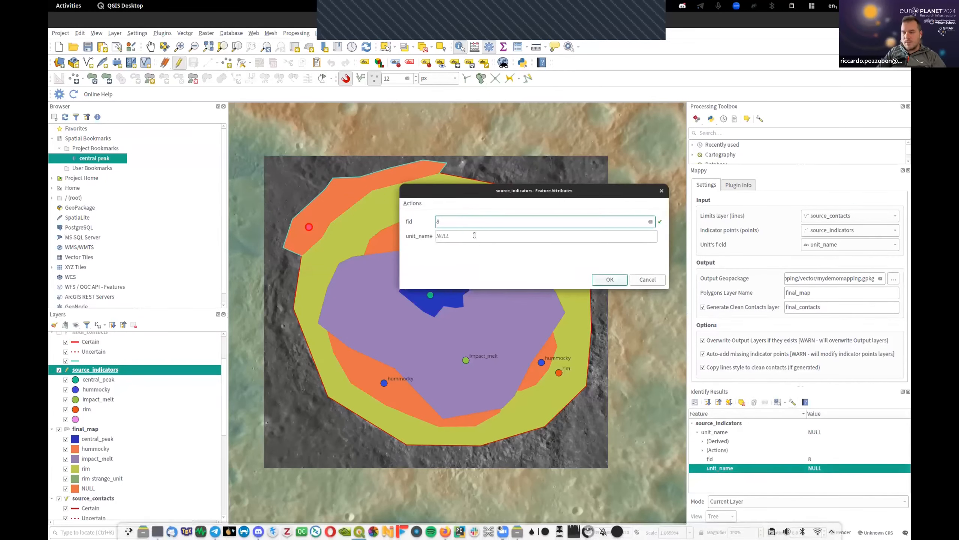
pyautogui.moveTo(478, 194); pyautogui.dragTo(624, 146)
pyautogui.write('new_unit')
pyautogui.press('Return')
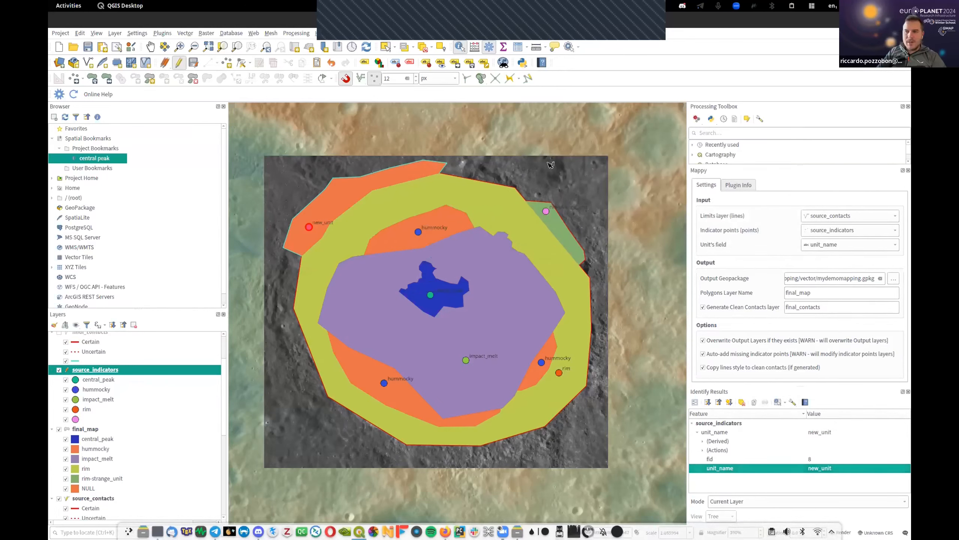
# - Regenerate final_map with Mappy, saving the pending indicator point edits
pyautogui.click(73, 94)
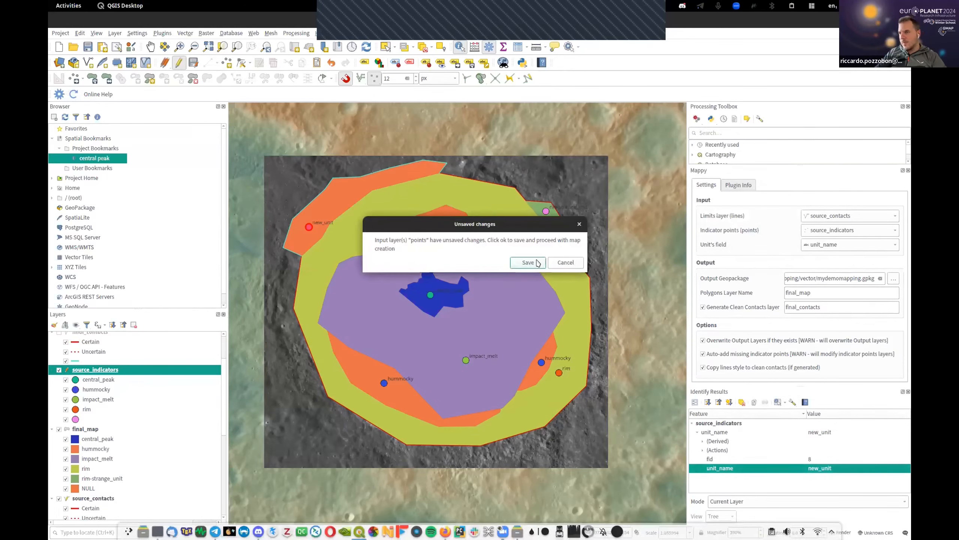
pyautogui.click(537, 263)
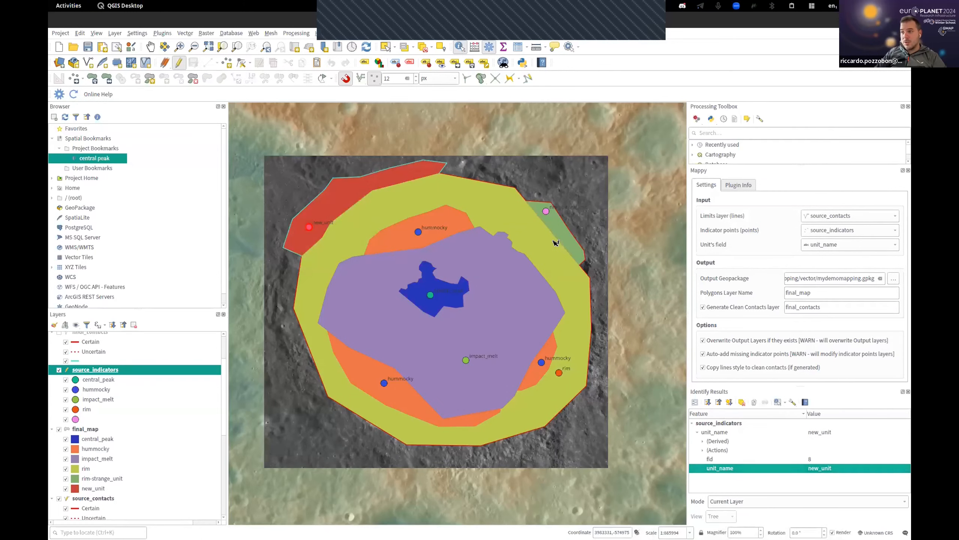
pyautogui.moveTo(556, 242); pyautogui.dragTo(523, 235)
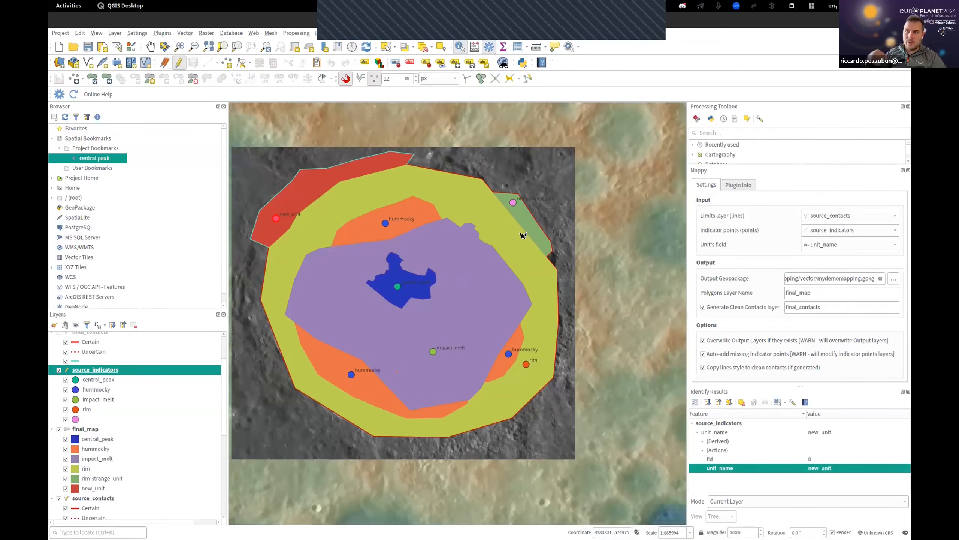
# - Show the final_contacts layer over the unit polygons
pyautogui.scroll(2, 70, 351)
pyautogui.click(59, 377)
pyautogui.moveTo(448, 303); pyautogui.dragTo(504, 308)
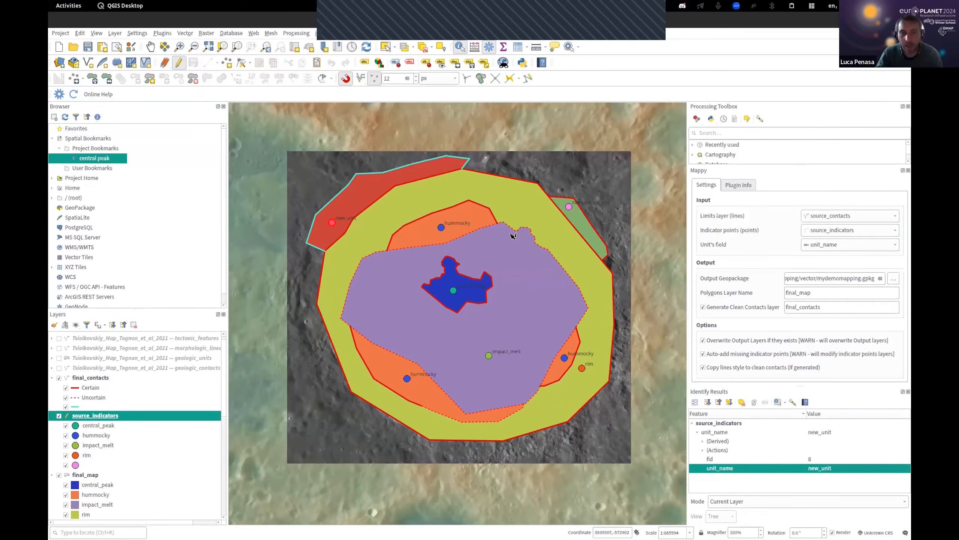
# - Examine the certain and uncertain contact styles along the impact_melt, hummocky and rim boundaries
pyautogui.scroll(1, 514, 241)
pyautogui.scroll(-2, 515, 238)
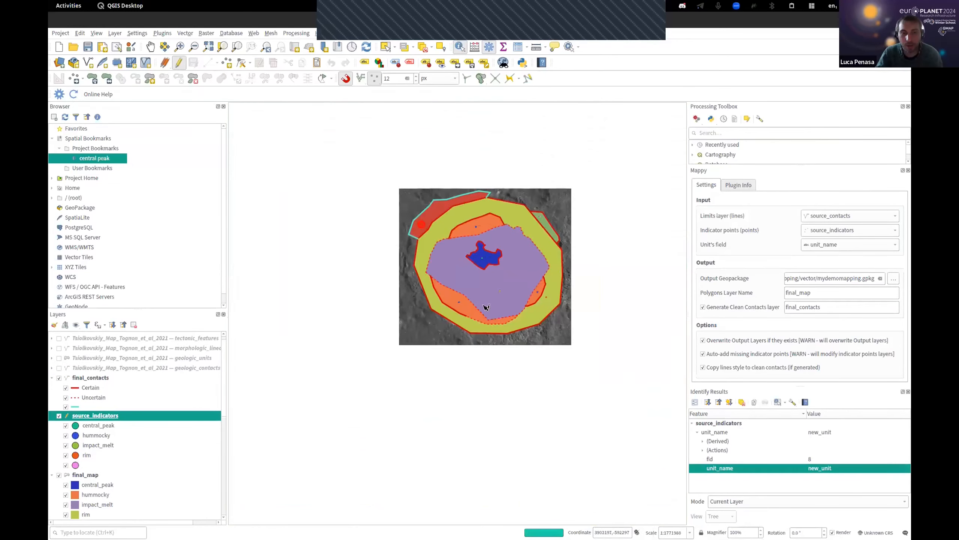
pyautogui.scroll(2, 485, 306)
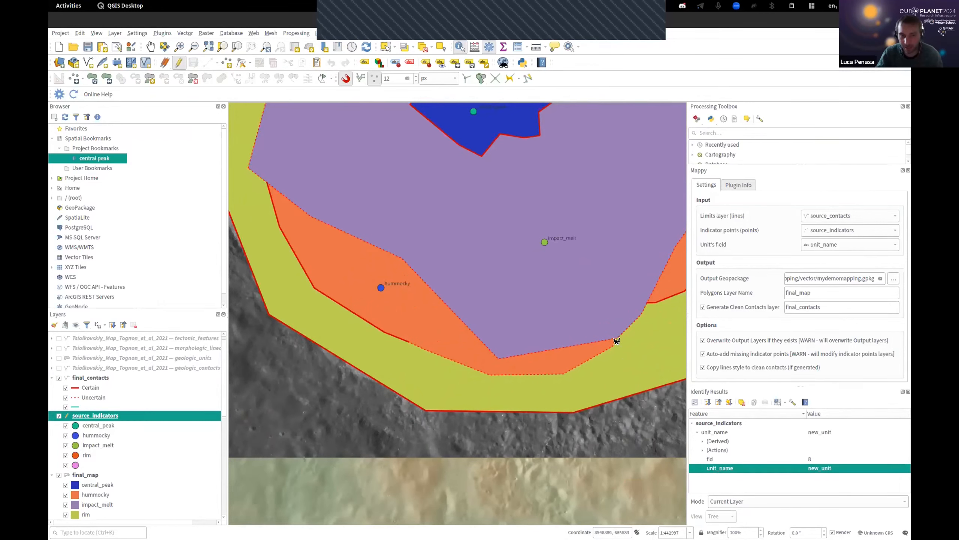
pyautogui.moveTo(616, 341); pyautogui.dragTo(529, 347)
pyautogui.scroll(-1, 435, 367)
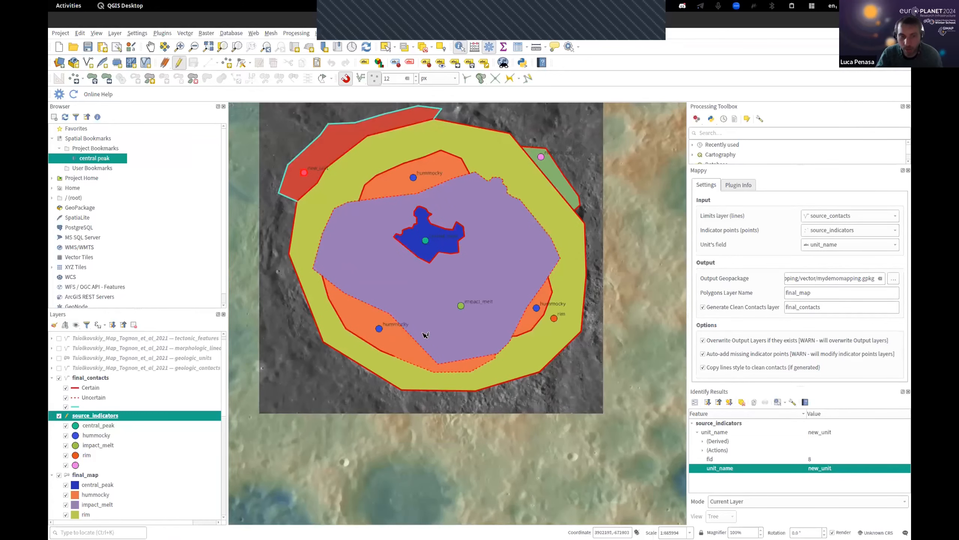
pyautogui.moveTo(425, 335); pyautogui.dragTo(443, 332)
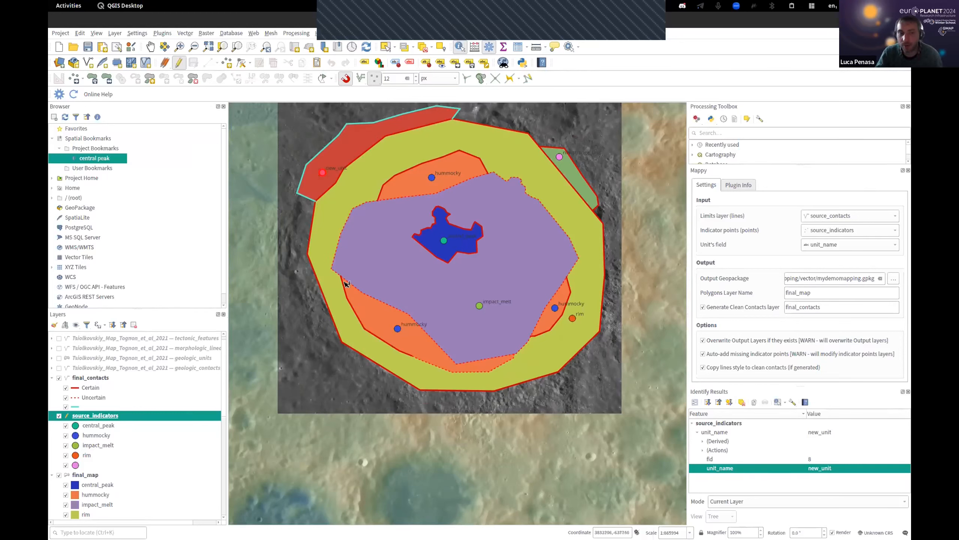
pyautogui.moveTo(369, 292); pyautogui.dragTo(365, 300)
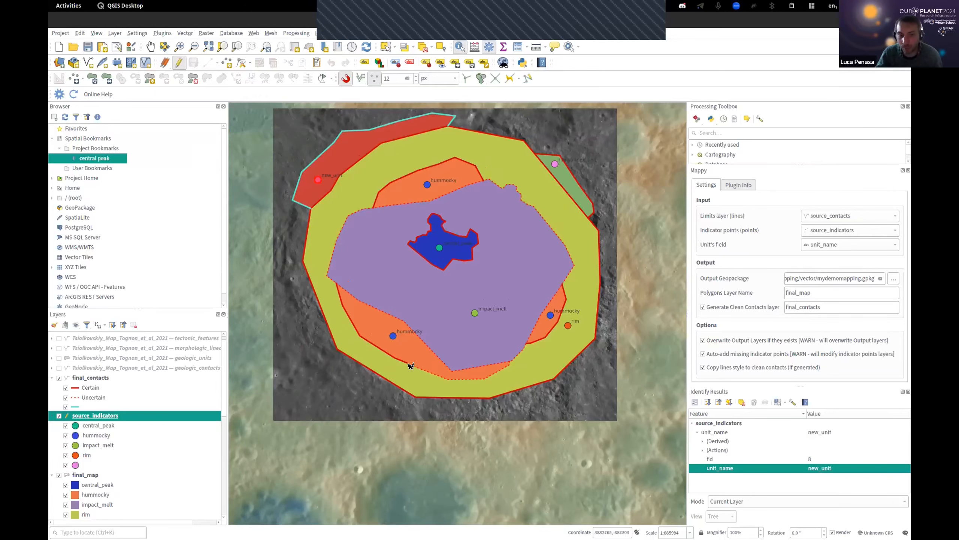
pyautogui.scroll(1, 409, 367)
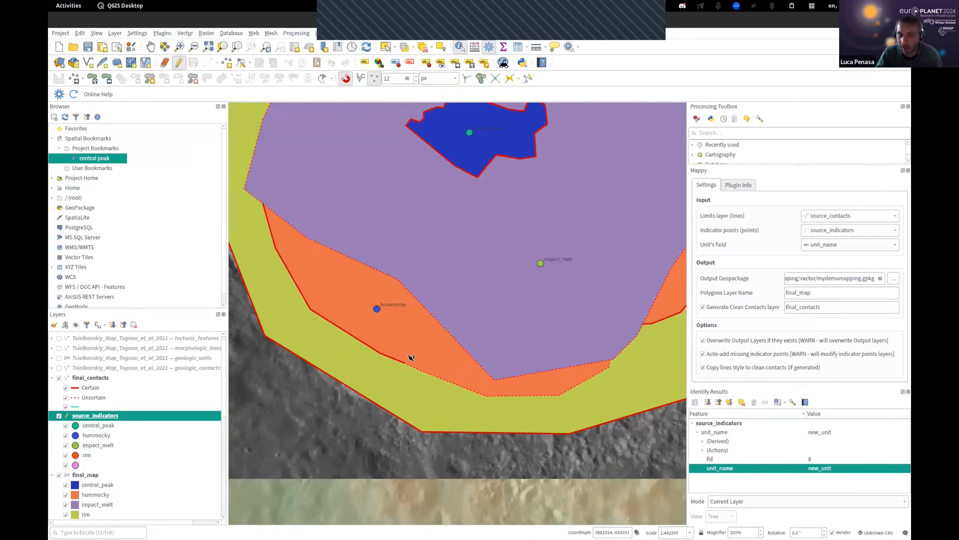
pyautogui.scroll(-1, 410, 358)
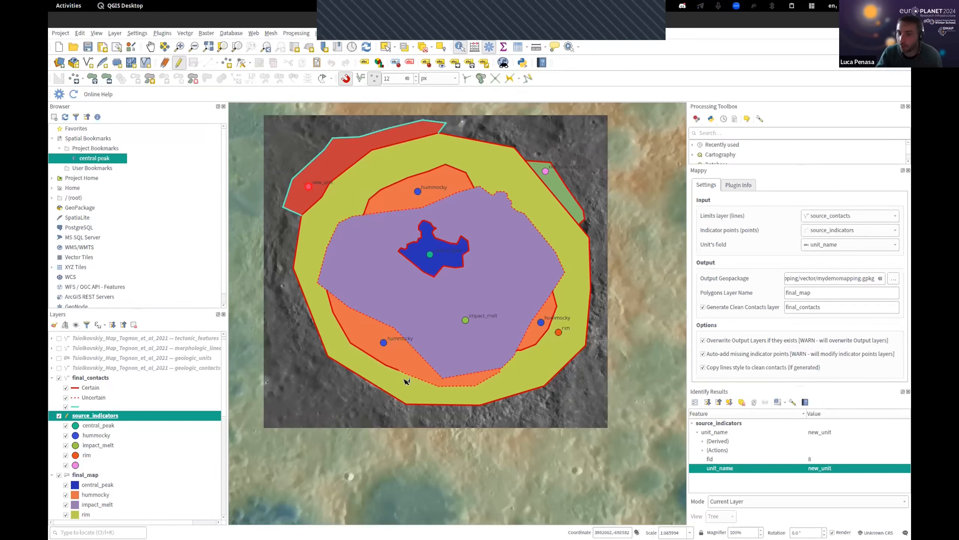
pyautogui.moveTo(456, 296); pyautogui.dragTo(443, 299)
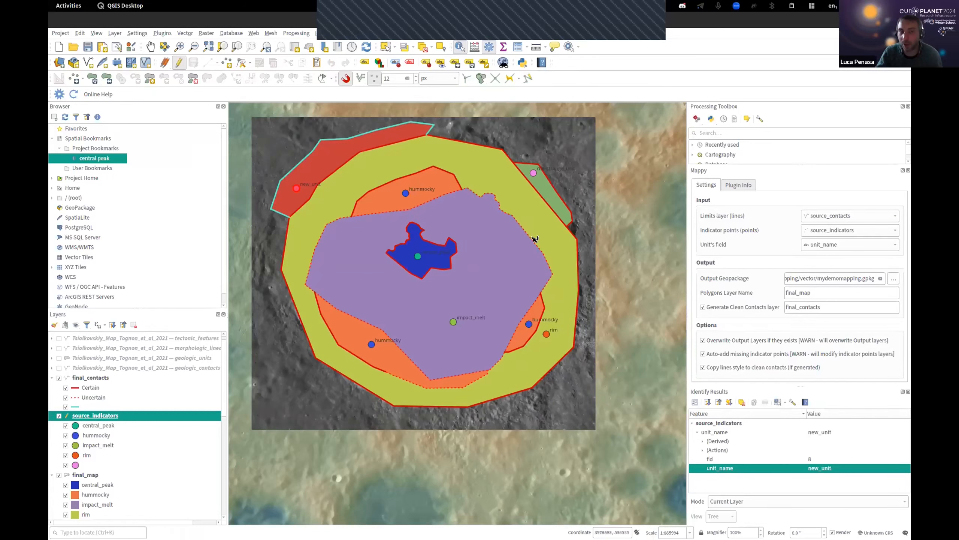
pyautogui.moveTo(470, 264); pyautogui.dragTo(471, 274)
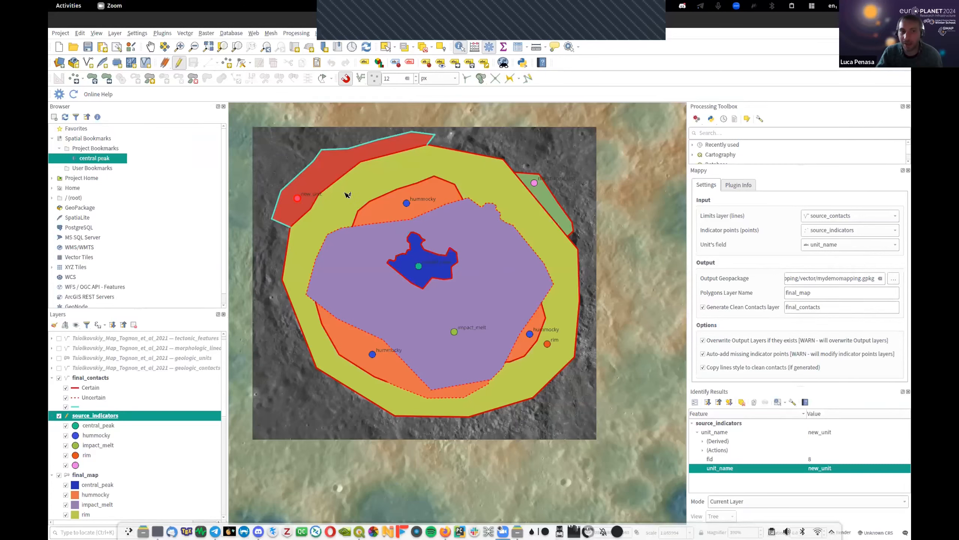
pyautogui.moveTo(365, 189); pyautogui.dragTo(378, 209)
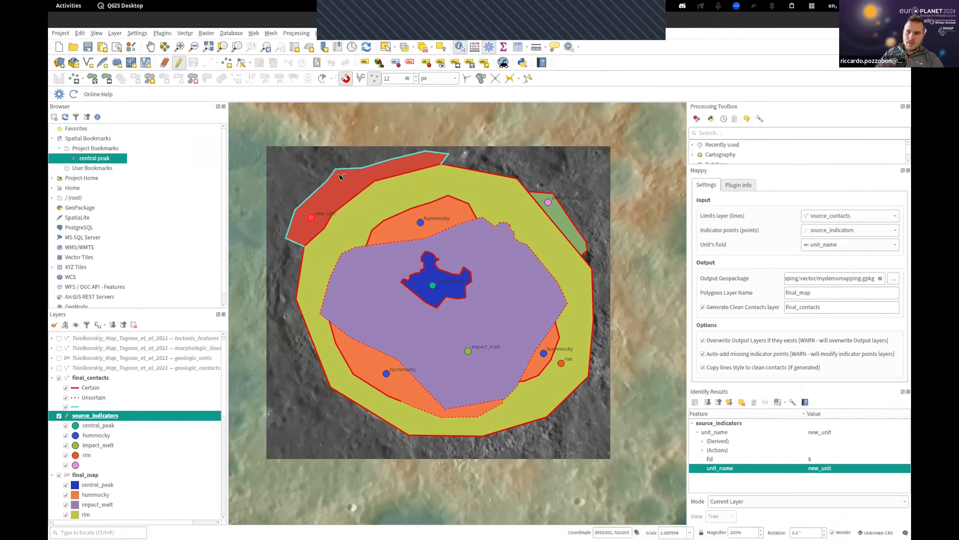
# - Make source_contacts the active layer and activate the Vertex Tool around the new_unit outline northwest of the rim
pyautogui.click(86, 378)
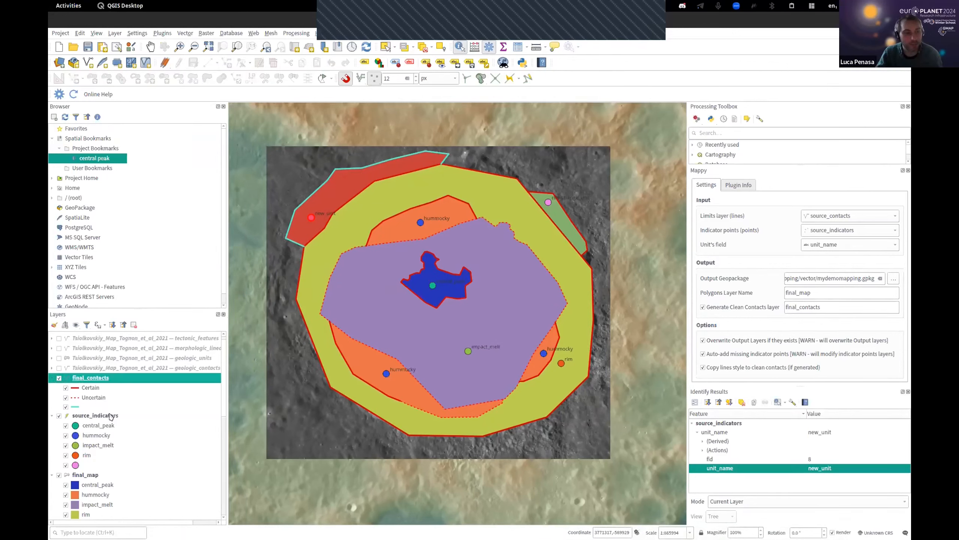
pyautogui.scroll(-3, 110, 435)
pyautogui.click(99, 452)
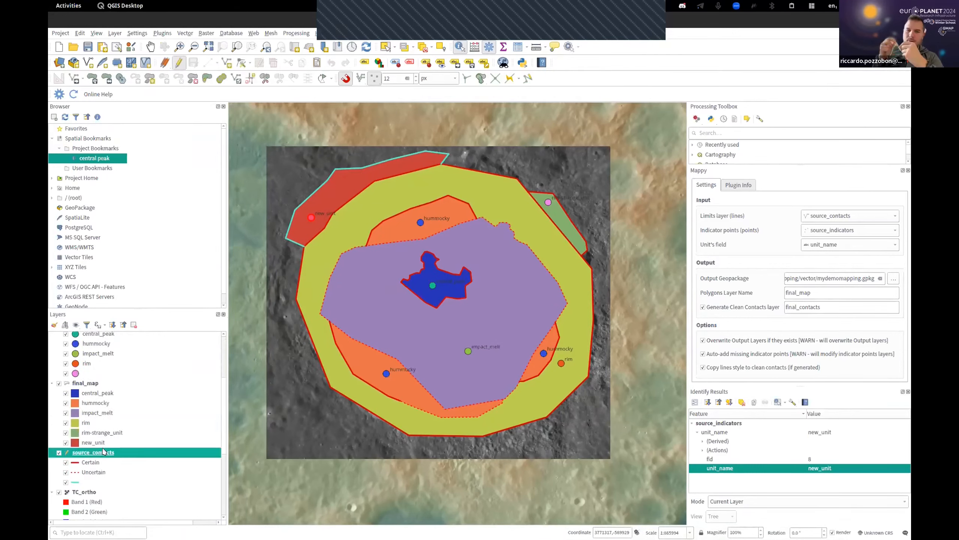
pyautogui.click(241, 62)
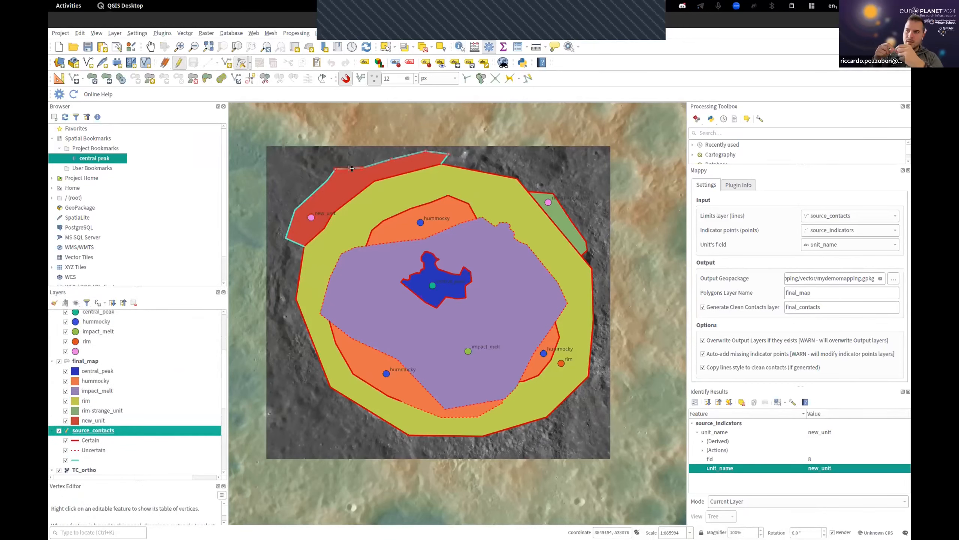
pyautogui.moveTo(338, 173); pyautogui.dragTo(418, 195)
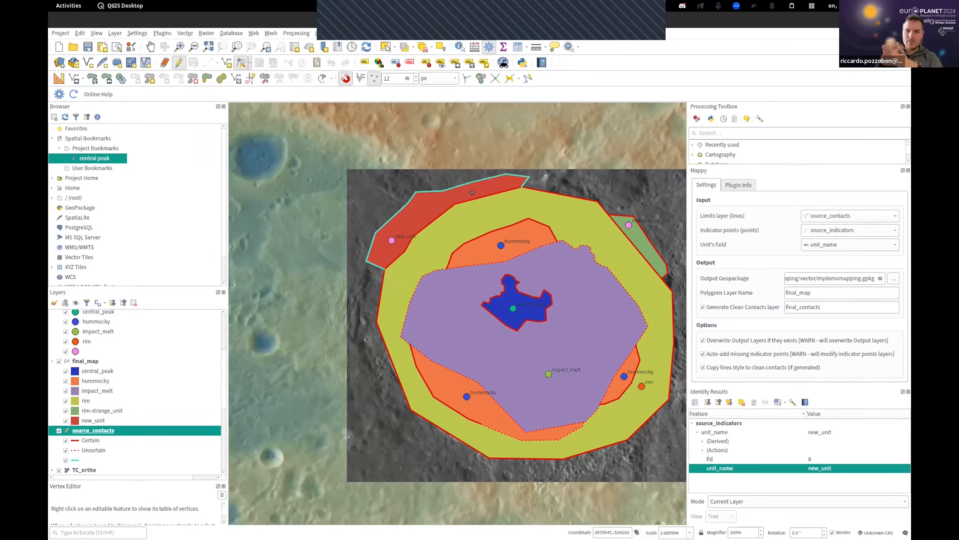
pyautogui.scroll(1, 448, 188)
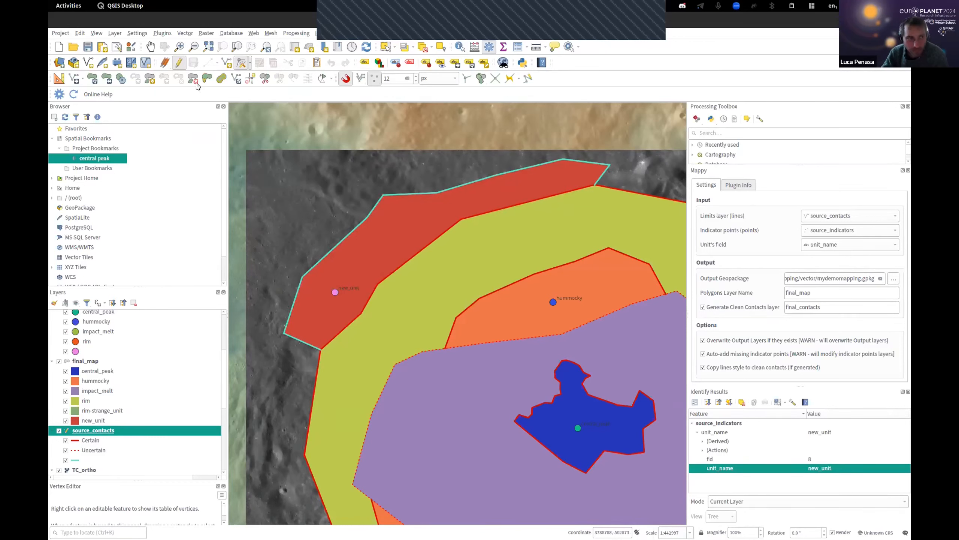
# - Look up the Advanced Digitizing Toolbar in the list of available panels and toolbars
pyautogui.rightClick(552, 78)
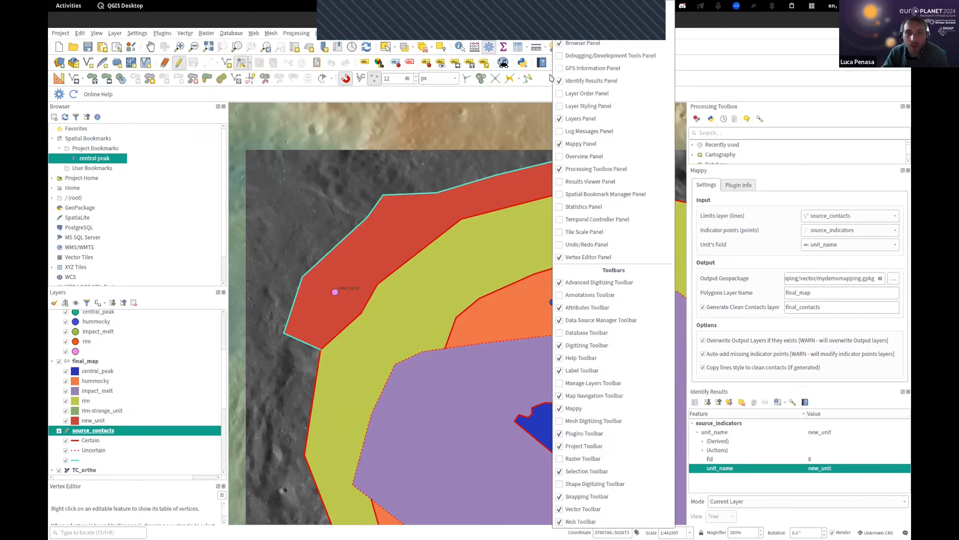
pyautogui.click(610, 287)
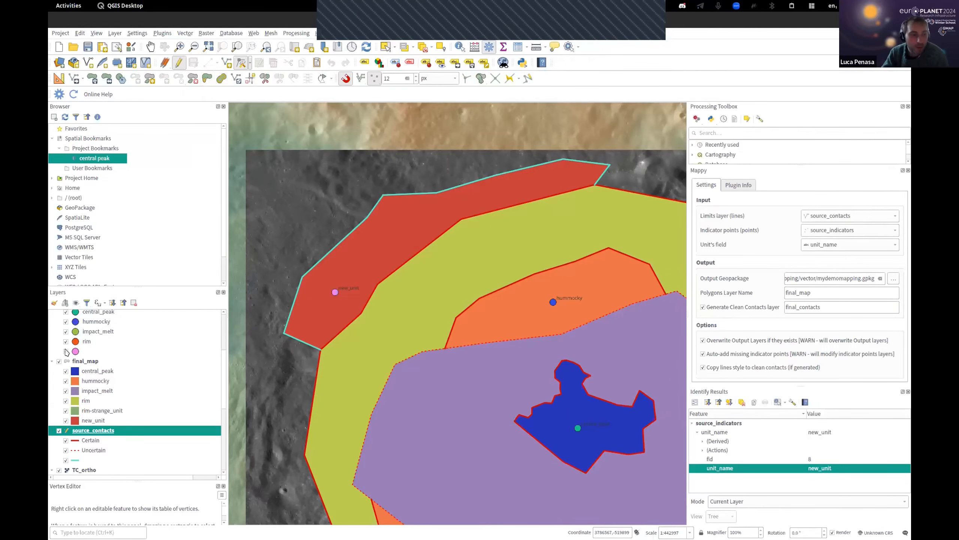
# - Hide the final_map layer to expose the orthoimage and contacts, keeping source_contacts as the active layer
pyautogui.click(59, 361)
pyautogui.scroll(2, 63, 365)
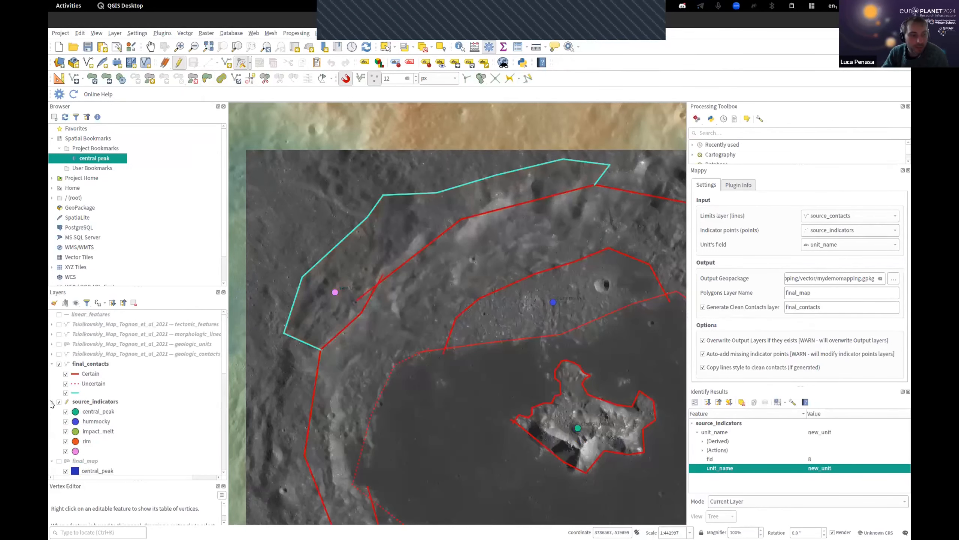
pyautogui.scroll(-5, 59, 369)
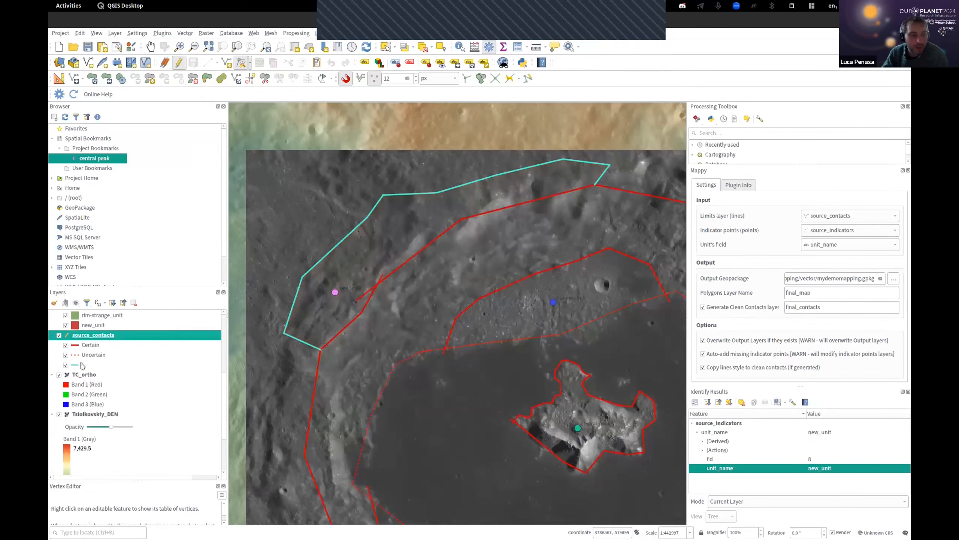
pyautogui.scroll(2, 81, 344)
pyautogui.scroll(-2, 95, 339)
pyautogui.scroll(2, 89, 367)
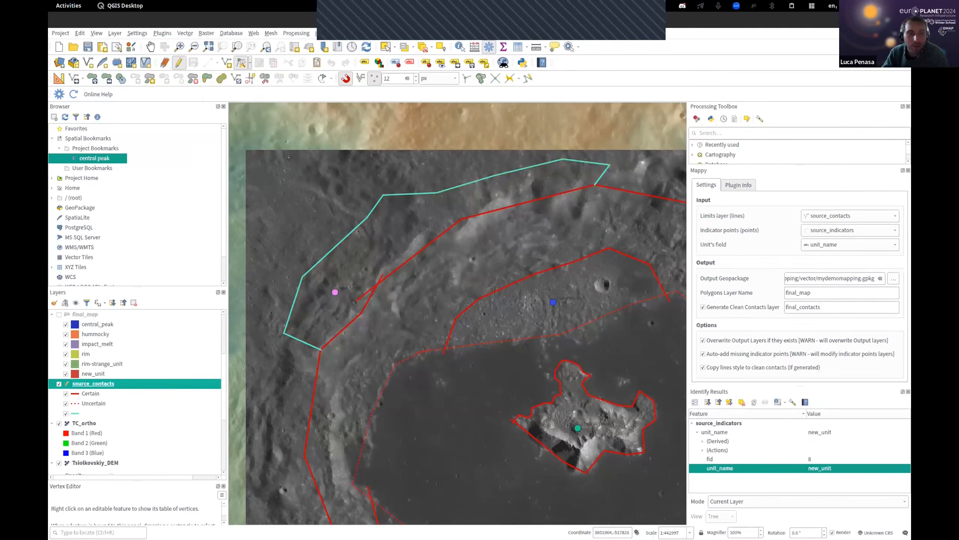
# - Reshape the northwestern section of the rim contact in source_contacts with Reshape Features
pyautogui.click(208, 62)
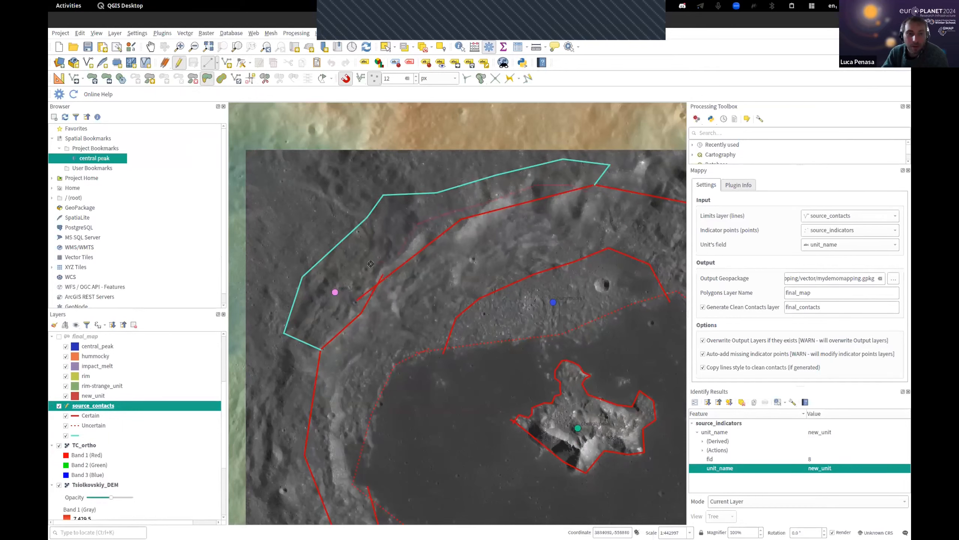
pyautogui.rightClick(322, 329)
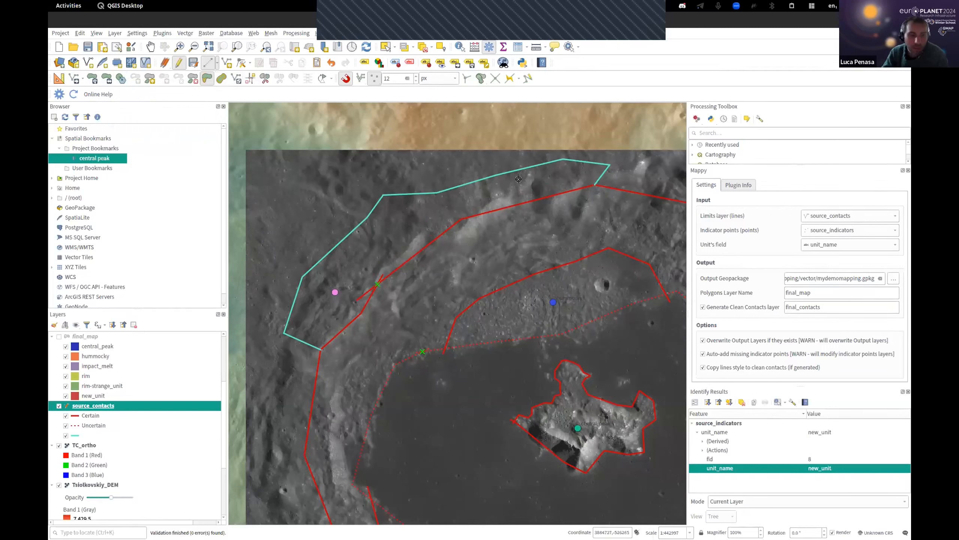
# - Reshape the upper edge of the northern hummocky contact with a four-point path bulging slightly outward from the existing line
pyautogui.moveTo(440, 198); pyautogui.dragTo(334, 208)
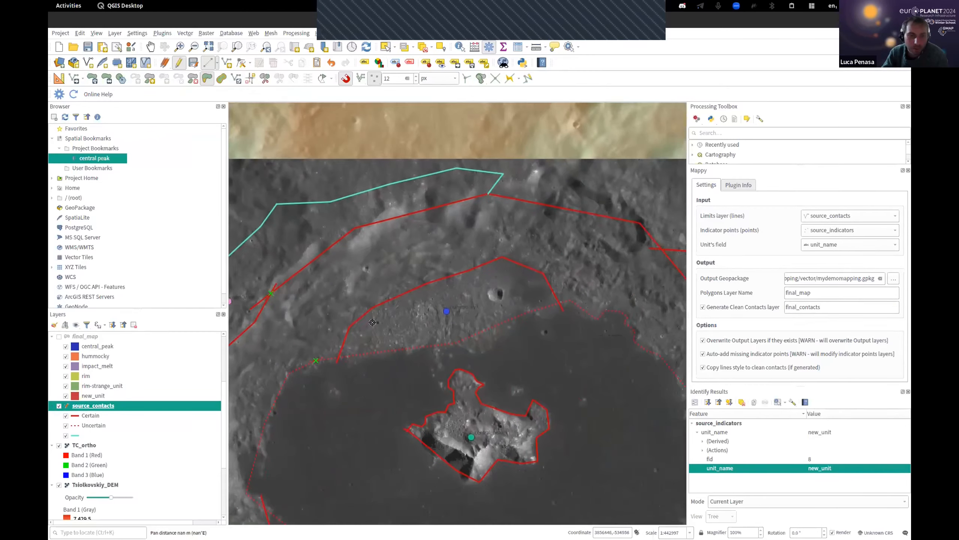
pyautogui.click(363, 324)
pyautogui.click(389, 290)
pyautogui.click(467, 257)
pyautogui.click(505, 267)
pyautogui.rightClick(505, 267)
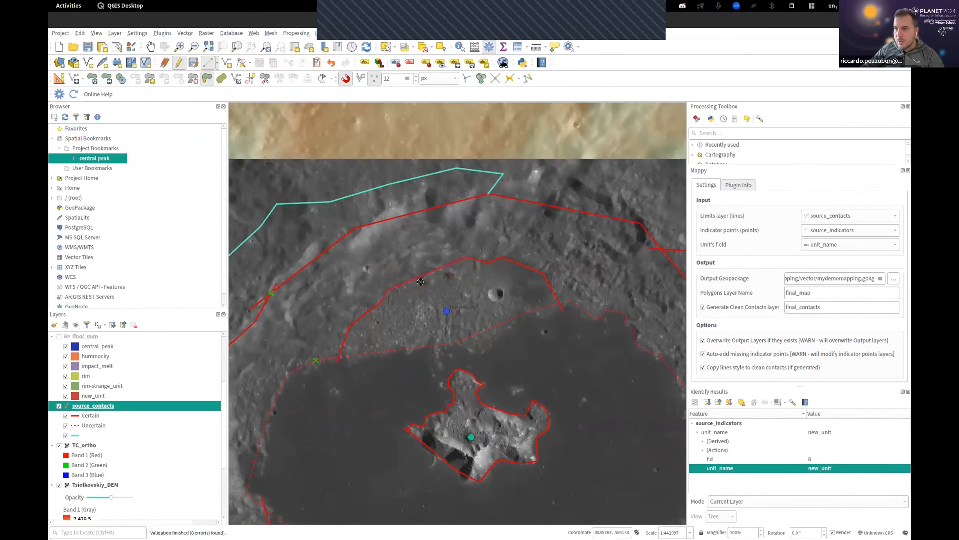
# - Reshape the upper edge of the northern hummocky contact into a nearly flat top extending further north than the existing line
pyautogui.scroll(1, 420, 282)
pyautogui.scroll(-1, 392, 301)
pyautogui.scroll(1, 374, 307)
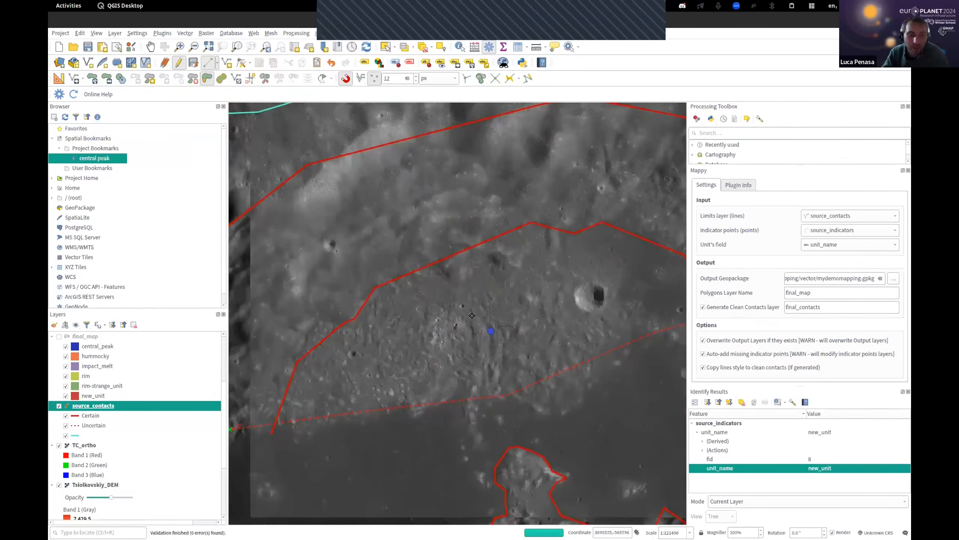
pyautogui.scroll(-1, 472, 315)
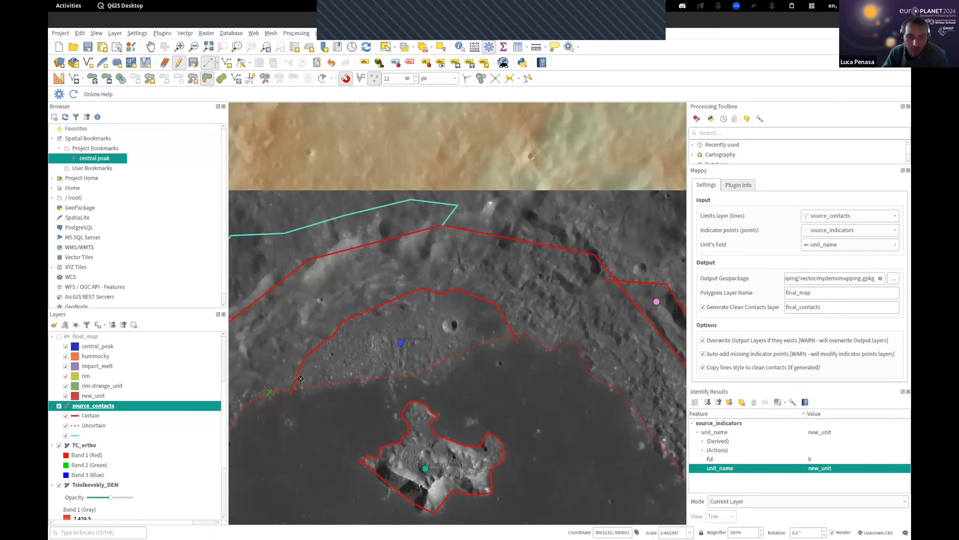
pyautogui.click(206, 79)
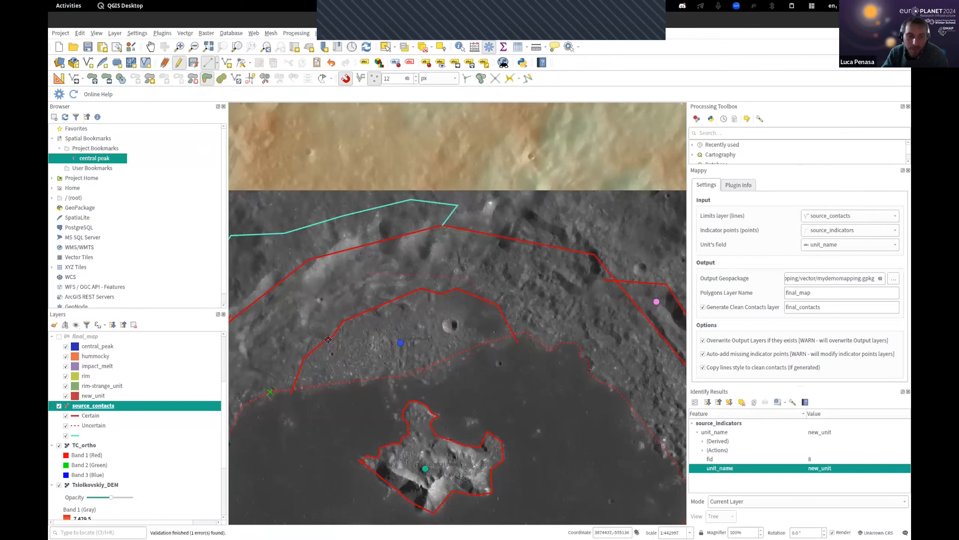
pyautogui.rightClick(329, 353)
# - Try to reshape the southwestern edge of the central peak contact inward along the shadowed slope
pyautogui.moveTo(585, 298); pyautogui.dragTo(540, 280)
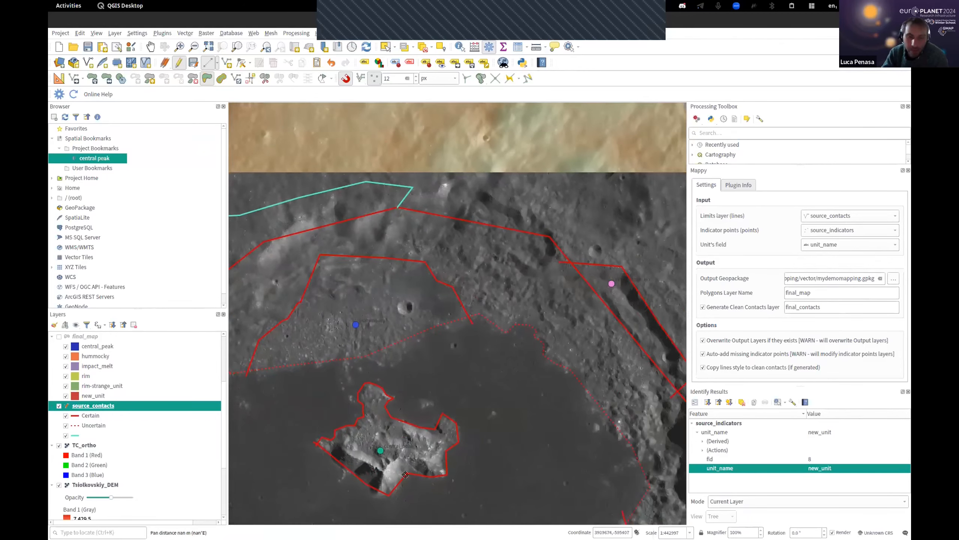
pyautogui.moveTo(404, 484); pyautogui.dragTo(407, 397)
pyautogui.scroll(2, 406, 397)
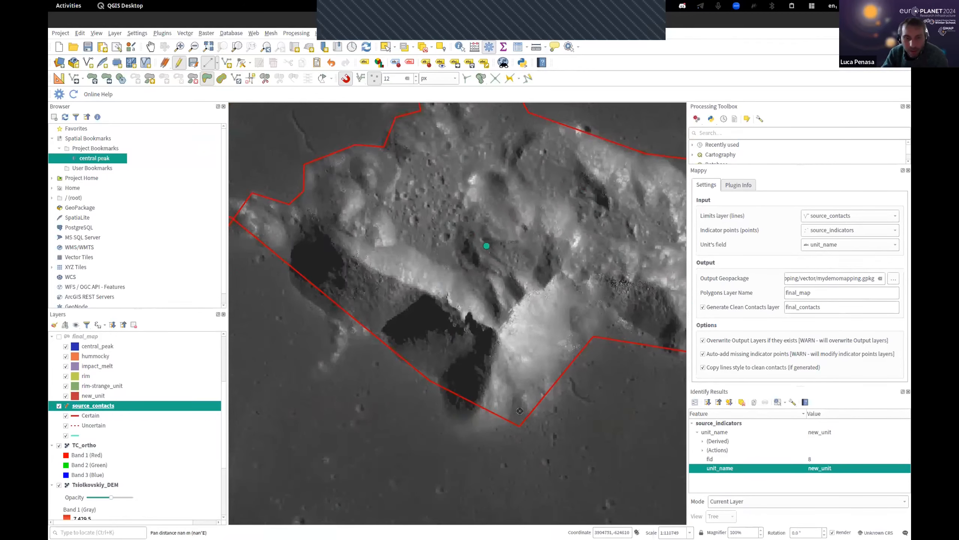
pyautogui.click(442, 377)
pyautogui.click(408, 345)
pyautogui.click(394, 328)
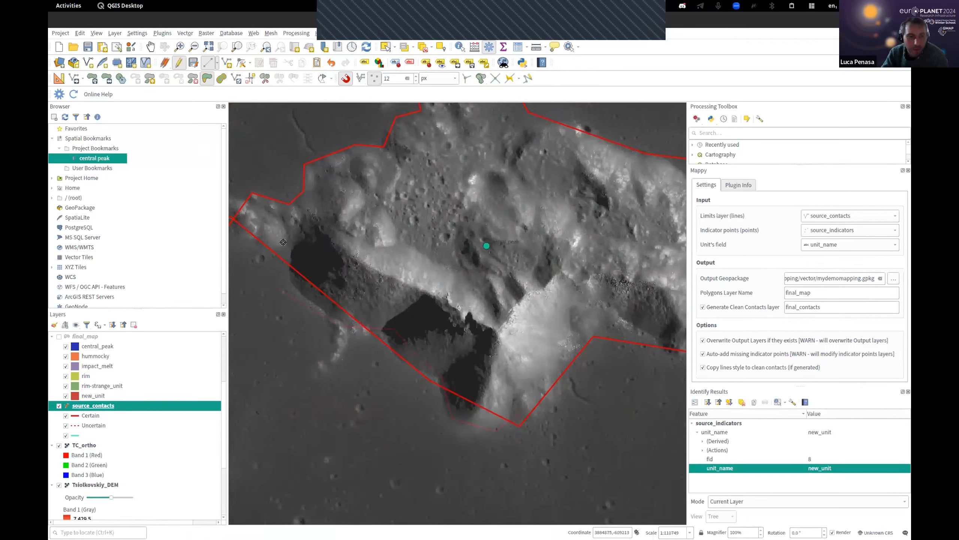
pyautogui.rightClick(250, 238)
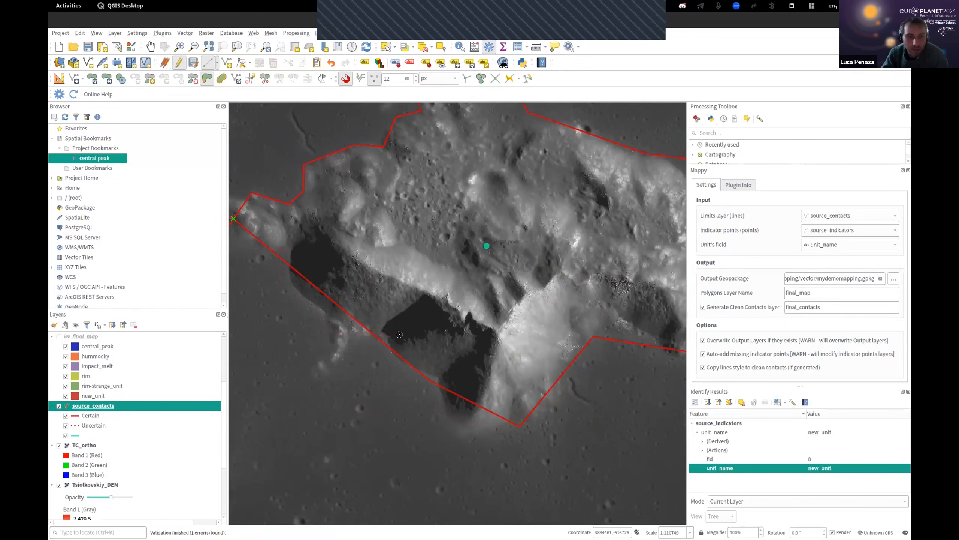
# - Show the final_map layer again and regenerate its unit polygons with Mappy from the reshaped contacts
pyautogui.scroll(-2, 401, 341)
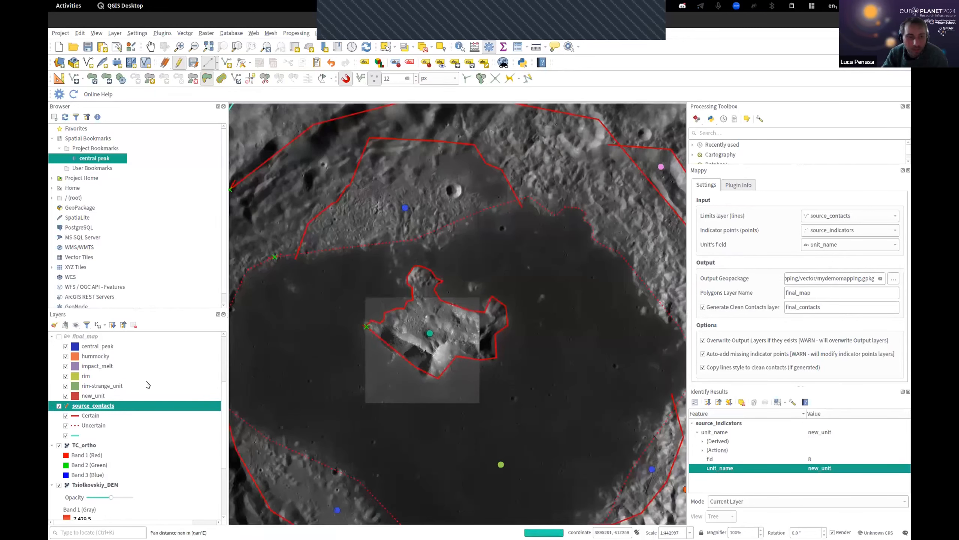
pyautogui.scroll(2, 63, 387)
pyautogui.scroll(-1, 87, 387)
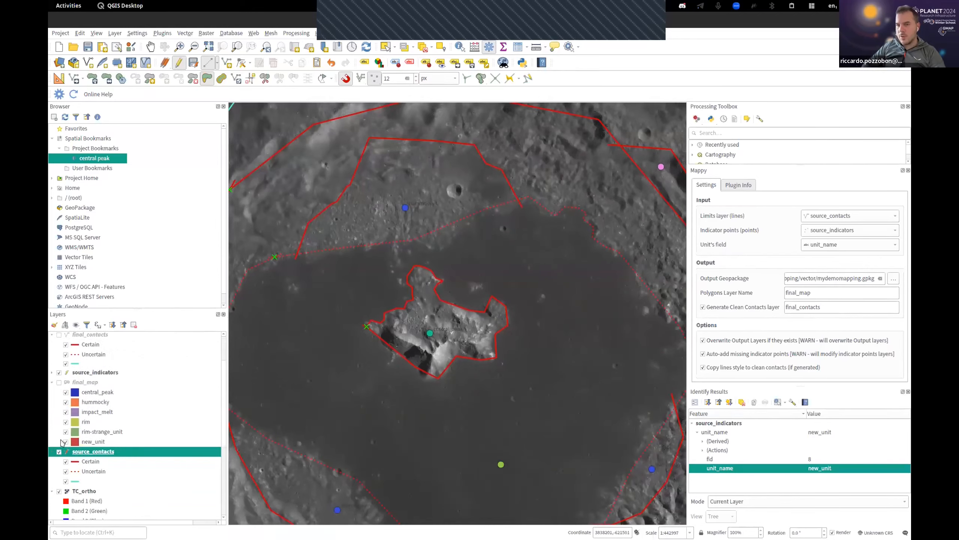
pyautogui.scroll(-1, 409, 307)
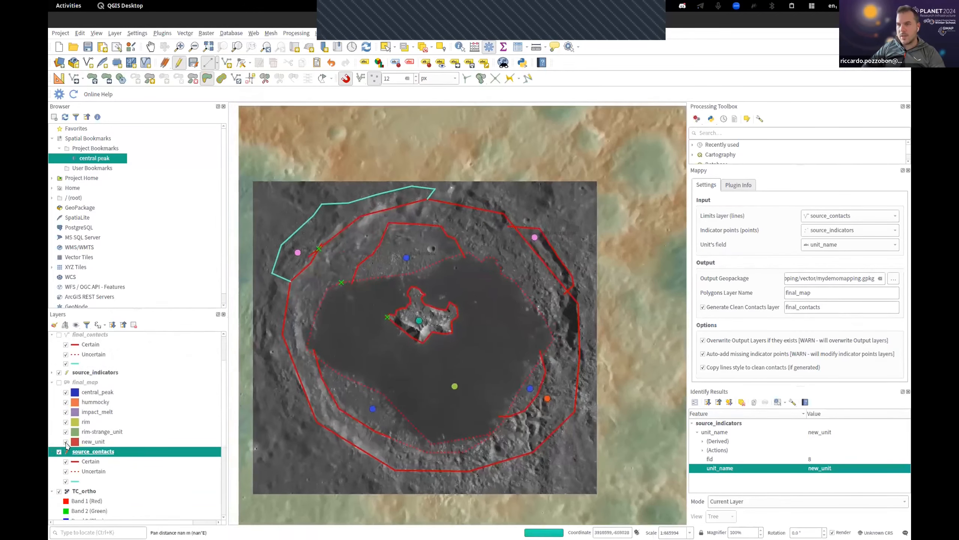
pyautogui.scroll(1, 408, 335)
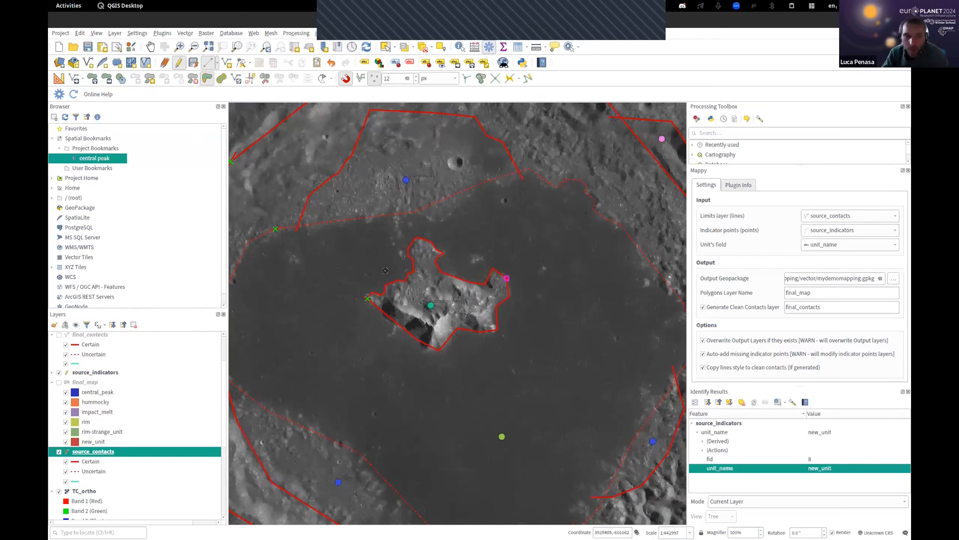
pyautogui.hotkey('alt', 'Tab')
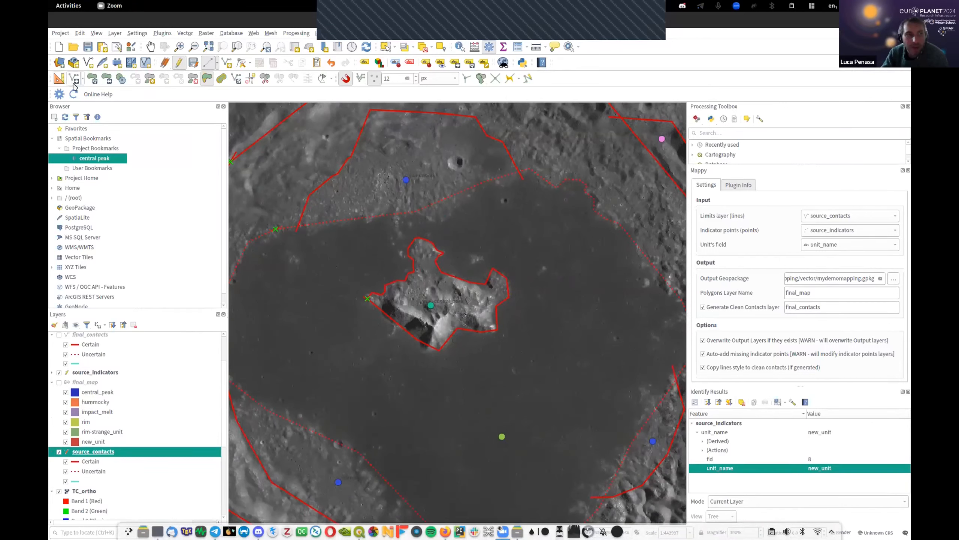
pyautogui.click(59, 382)
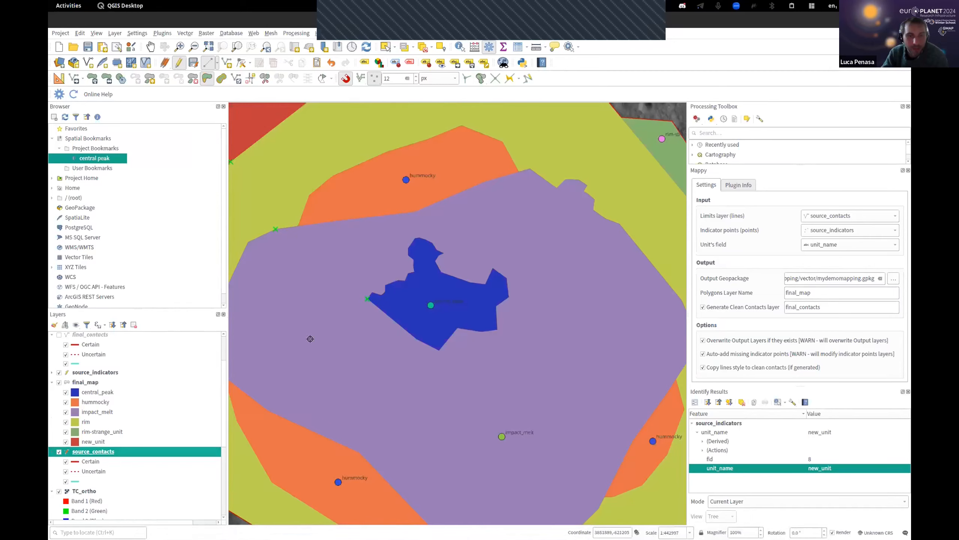
pyautogui.scroll(-1, 300, 343)
pyautogui.moveTo(299, 343); pyautogui.dragTo(328, 344)
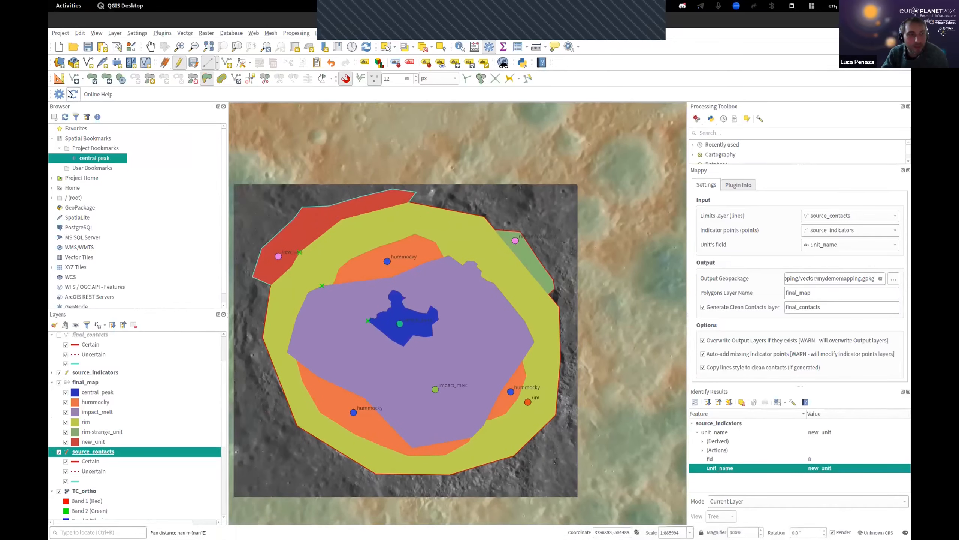
pyautogui.click(520, 264)
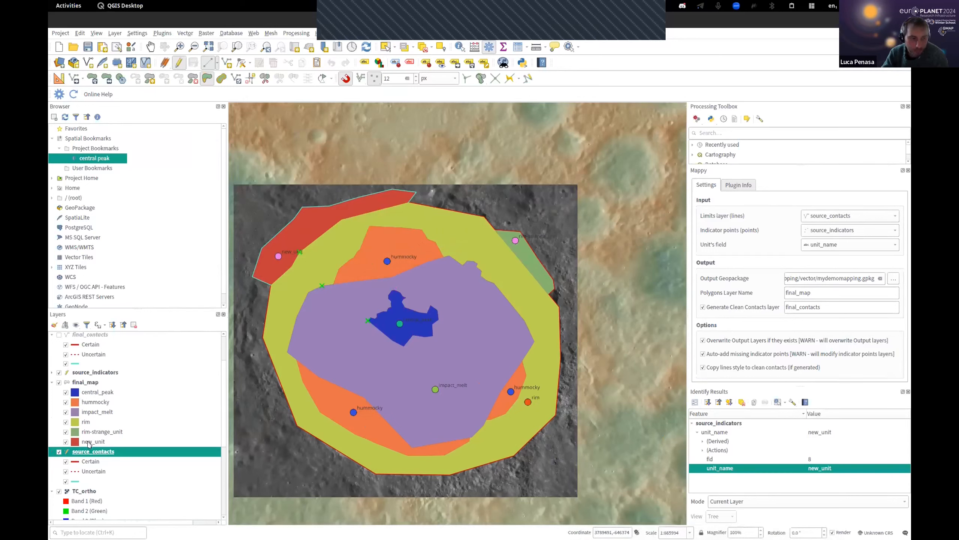
# - In the final_map layer's symbology, change the legend label of the central_peak category to "Central Peak"
pyautogui.click(85, 383)
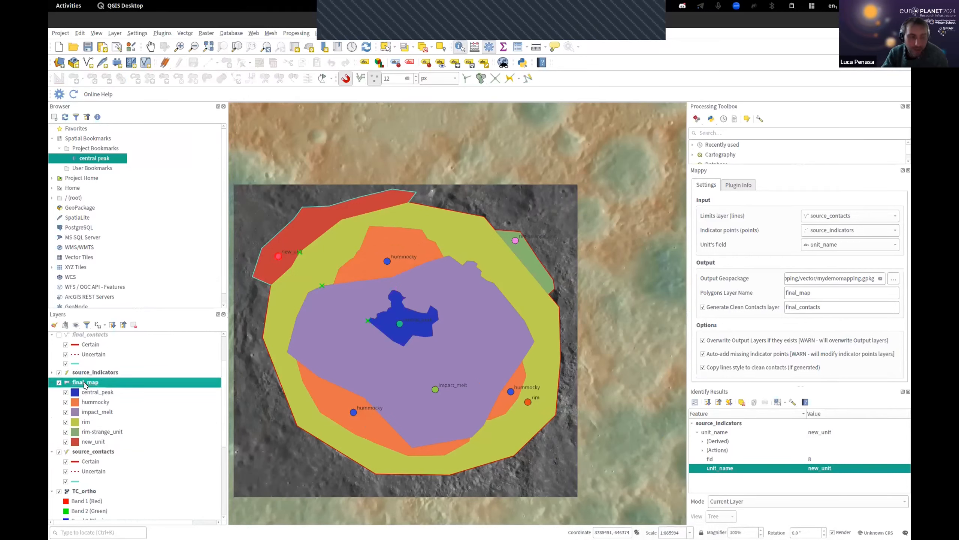
pyautogui.rightClick(85, 384)
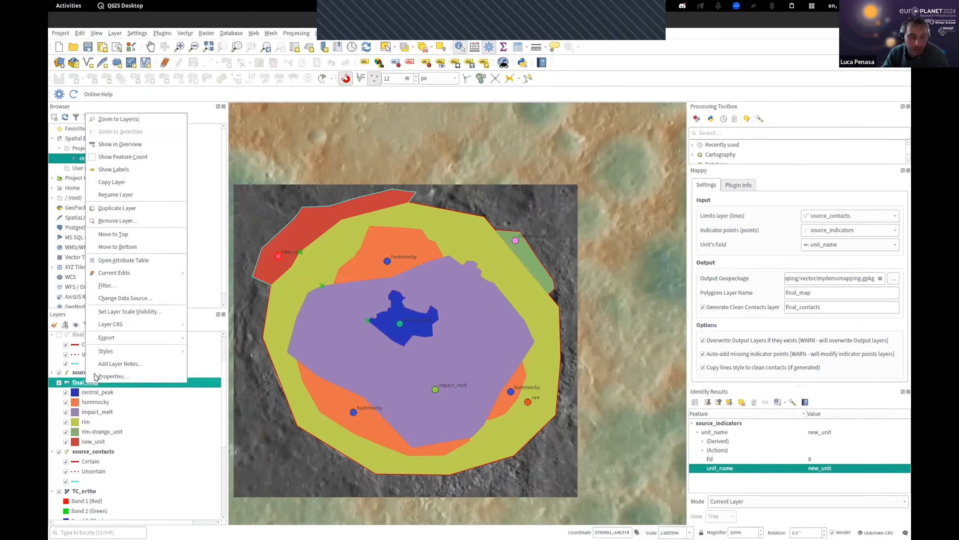
pyautogui.click(78, 383)
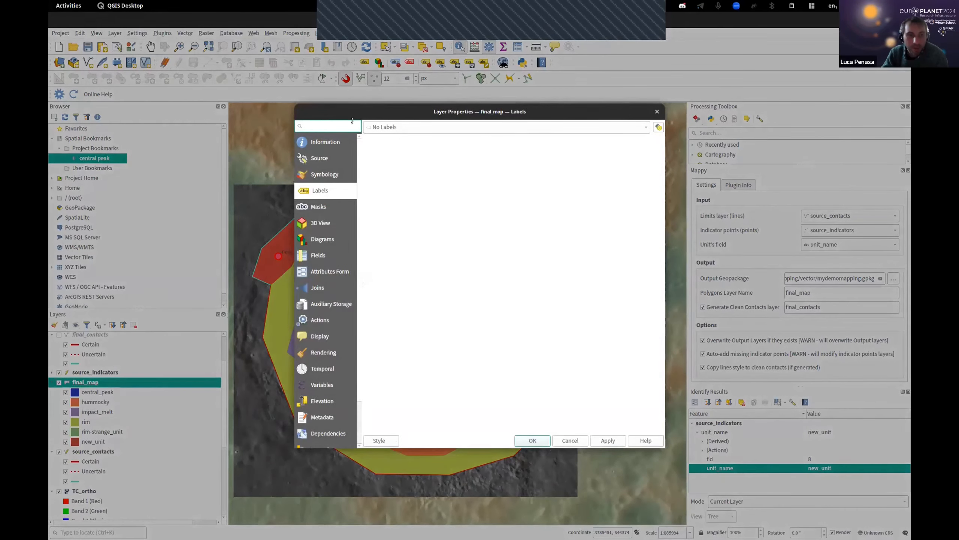
pyautogui.click(321, 176)
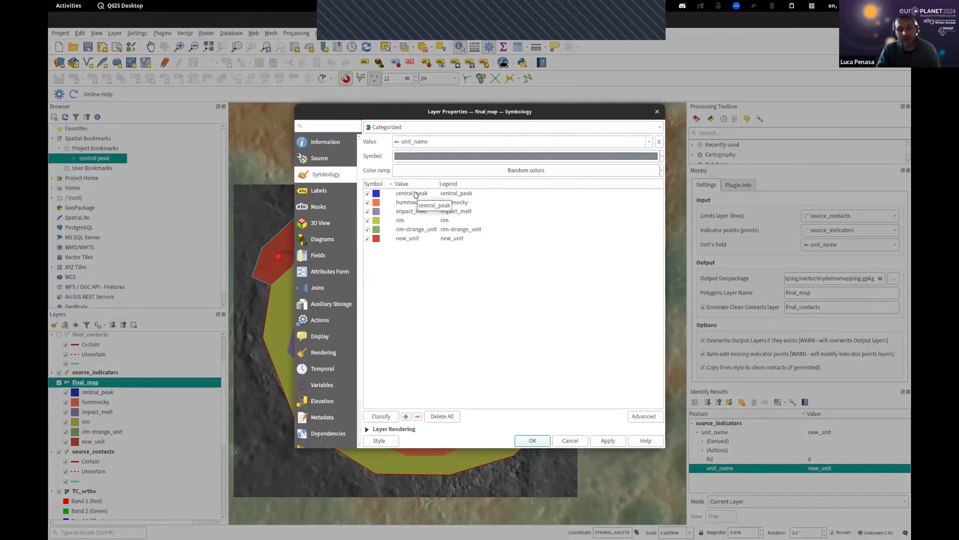
pyautogui.doubleClick(454, 193)
pyautogui.press('Home')
pyautogui.press('Delete')
pyautogui.write('C')
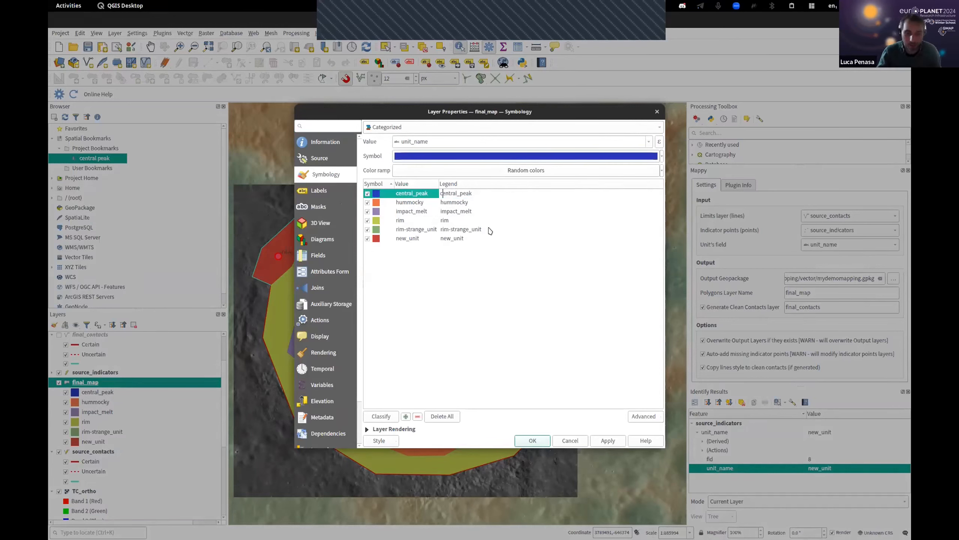
pyautogui.press('Right')
pyautogui.press('Right')
pyautogui.press('Right')
pyautogui.press('Right')
pyautogui.press('Right')
pyautogui.press('Right')
pyautogui.press('Right')
pyautogui.press('Right')
pyautogui.press('BackSpace')
pyautogui.press('BackSpace')
pyautogui.write('P')
pyautogui.press('Return')
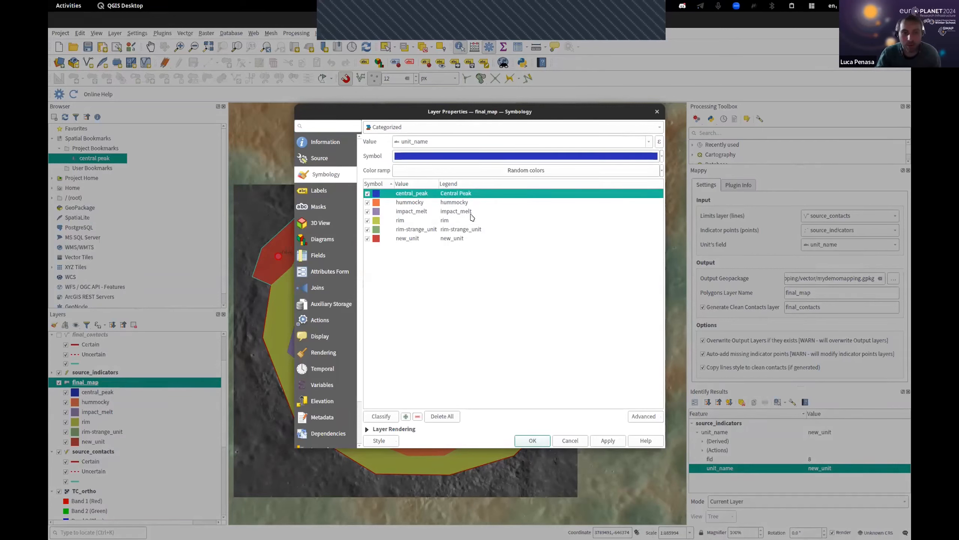
# - Change the legend label of the hummocky category to "Hummocky"
pyautogui.click(454, 201)
pyautogui.doubleClick(455, 201)
pyautogui.press('Home')
pyautogui.press('Delete')
pyautogui.write('H')
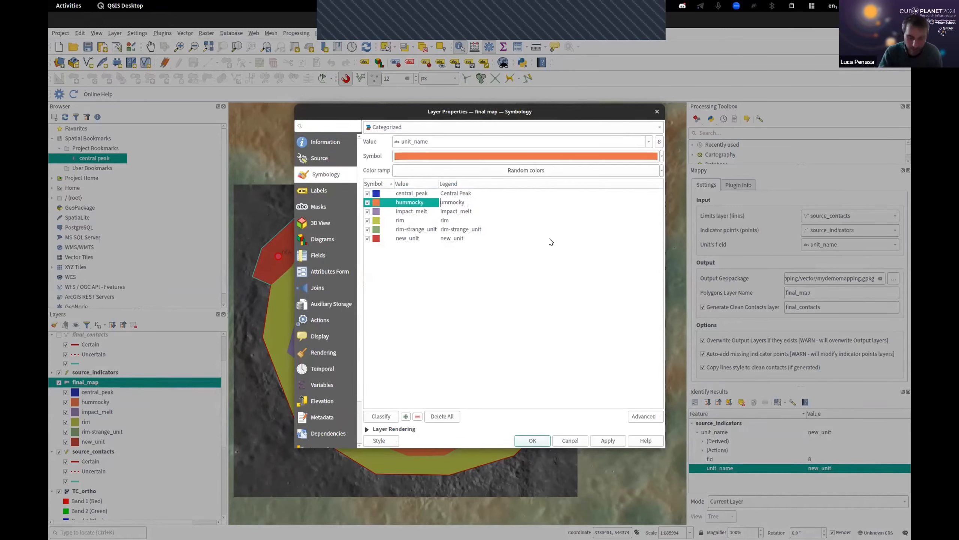
pyautogui.press('Return')
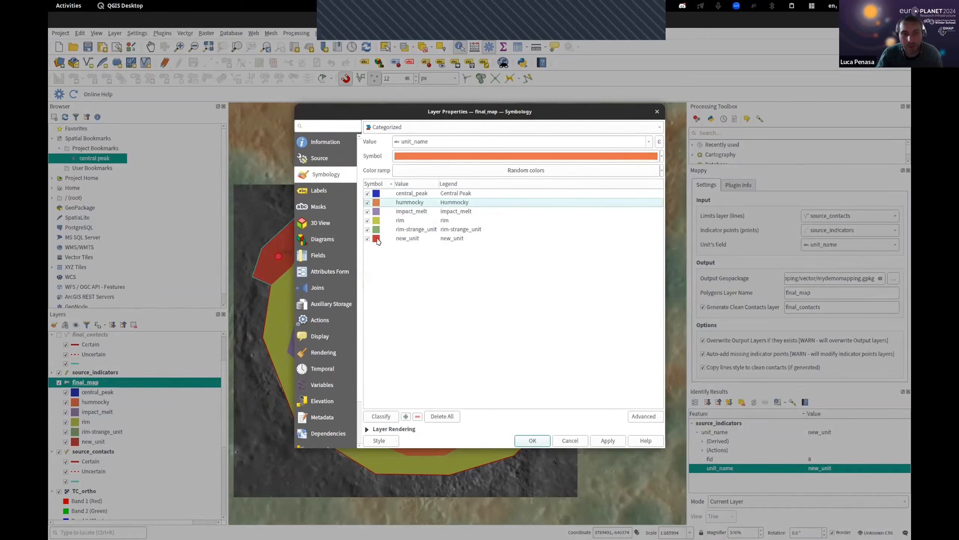
# - Give the rim category the preset "hashed black /" fill and apply the symbology to final_map
pyautogui.doubleClick(376, 220)
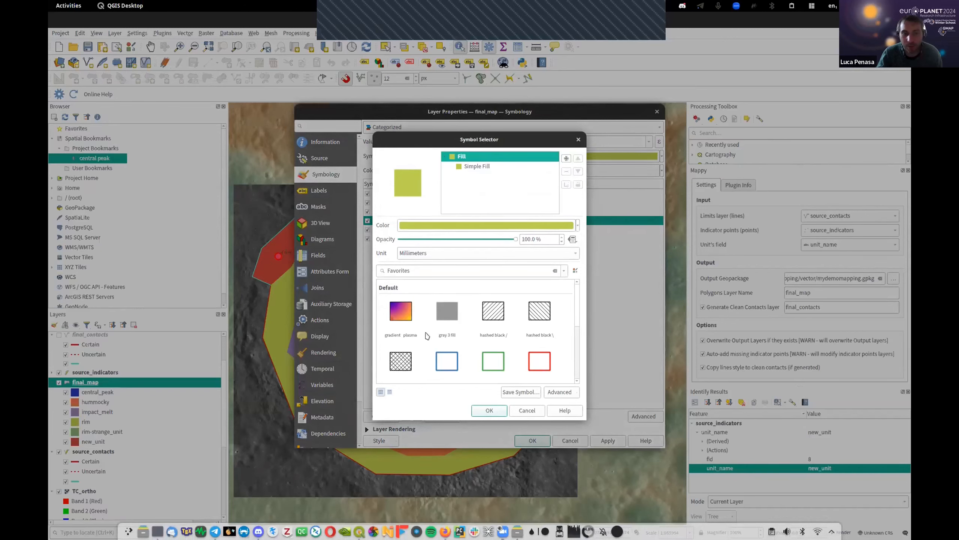
pyautogui.click(485, 320)
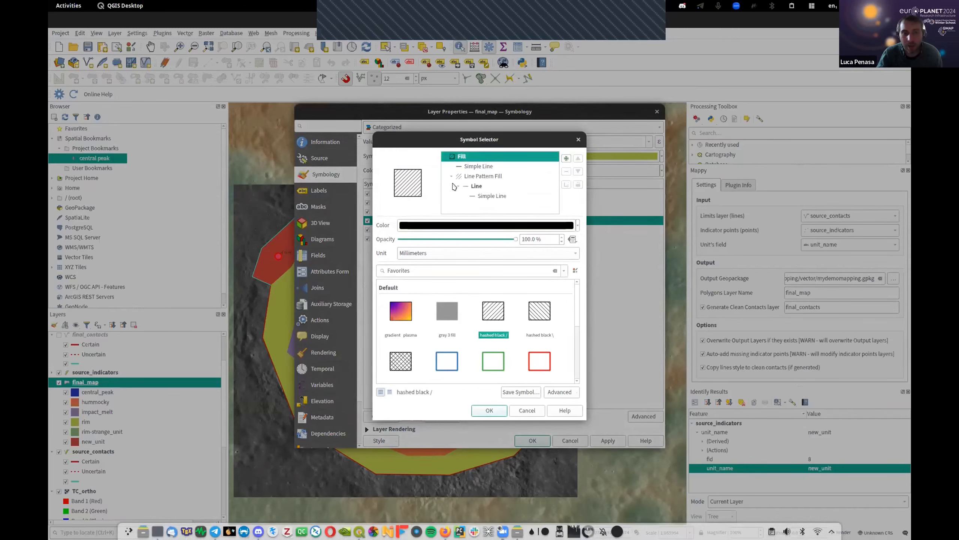
pyautogui.click(490, 410)
pyautogui.click(533, 440)
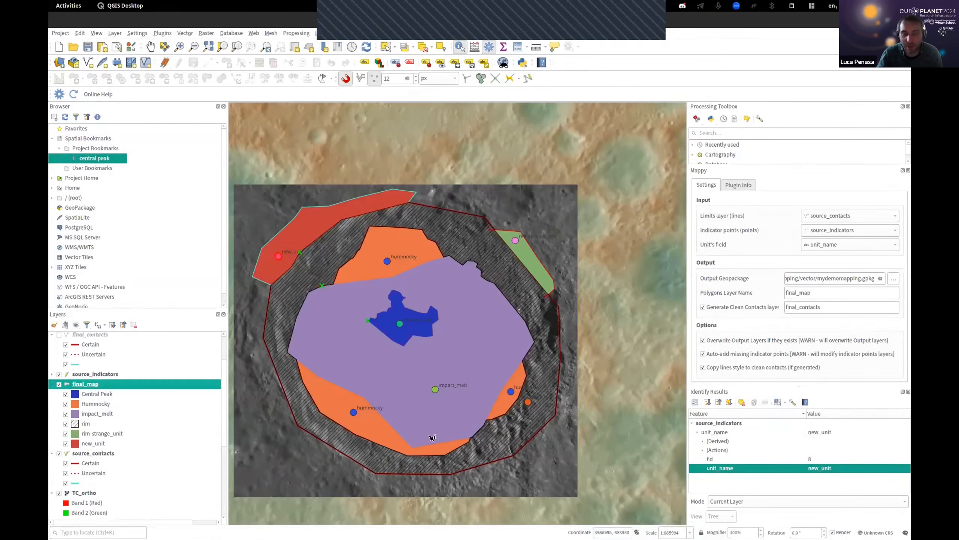
pyautogui.moveTo(472, 266); pyautogui.dragTo(520, 228)
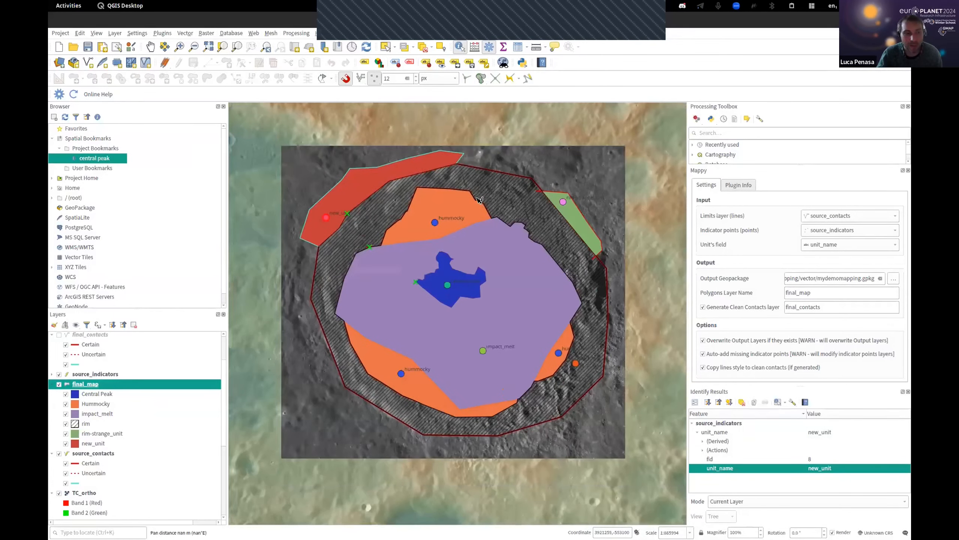
pyautogui.scroll(1, 479, 200)
pyautogui.scroll(-2, 479, 199)
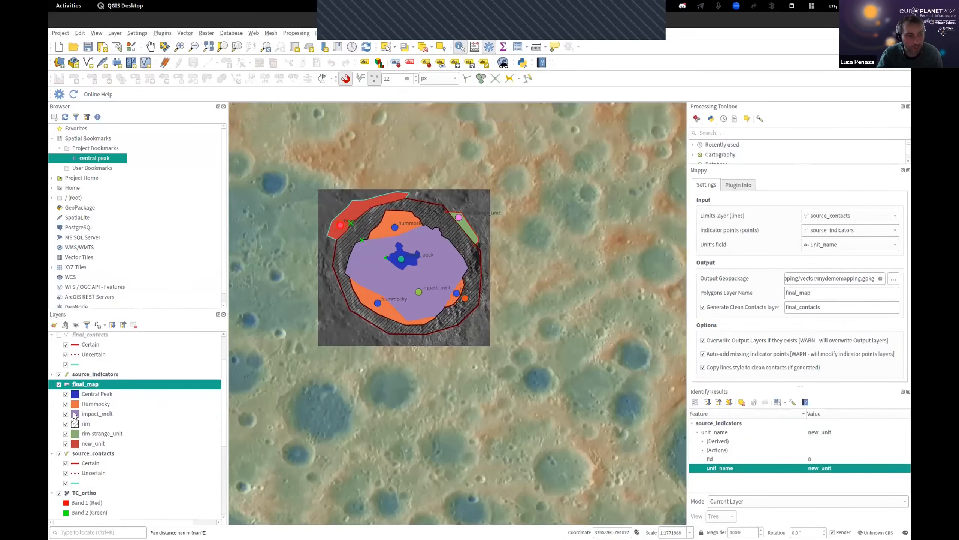
pyautogui.click(74, 415)
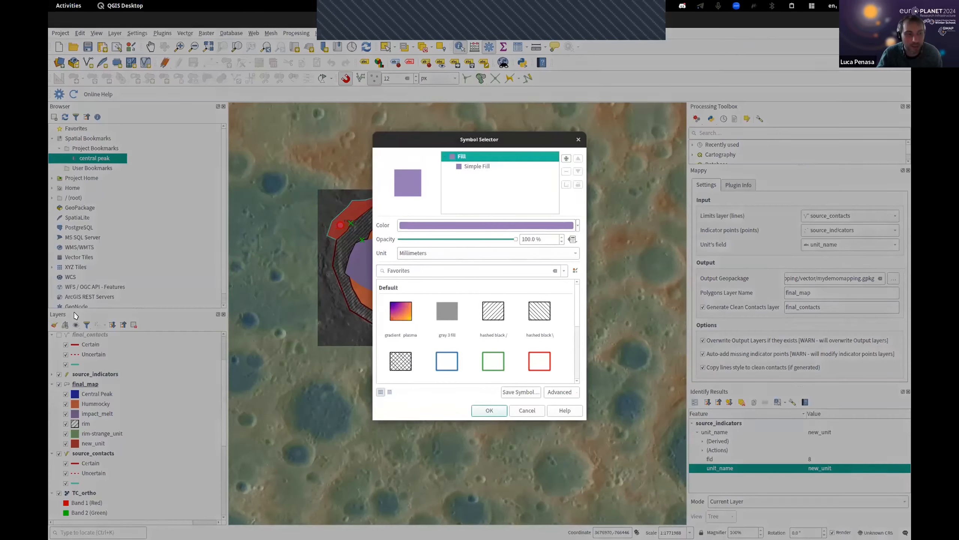
pyautogui.press('Escape')
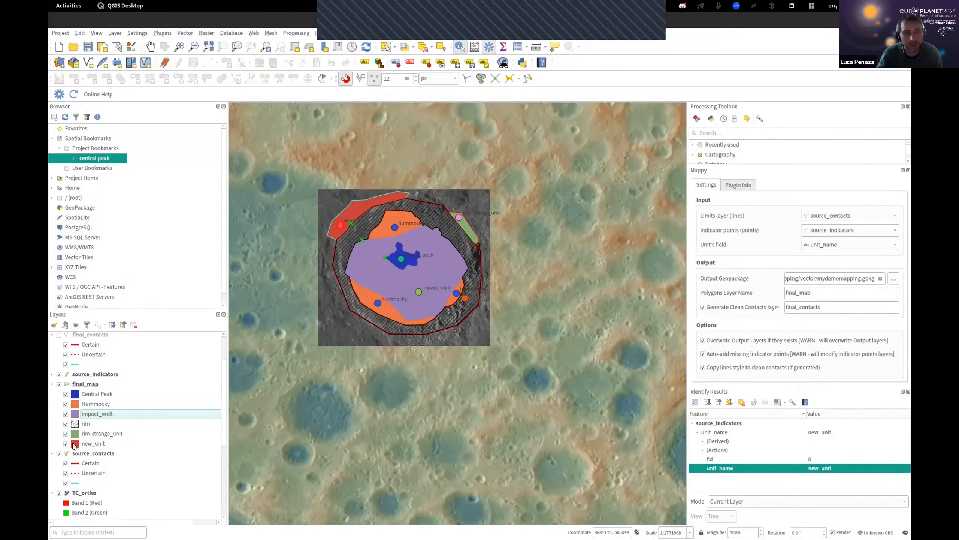
# - Set the fill colour of the new_unit category in final_map to green (#6ec41e)
pyautogui.click(74, 444)
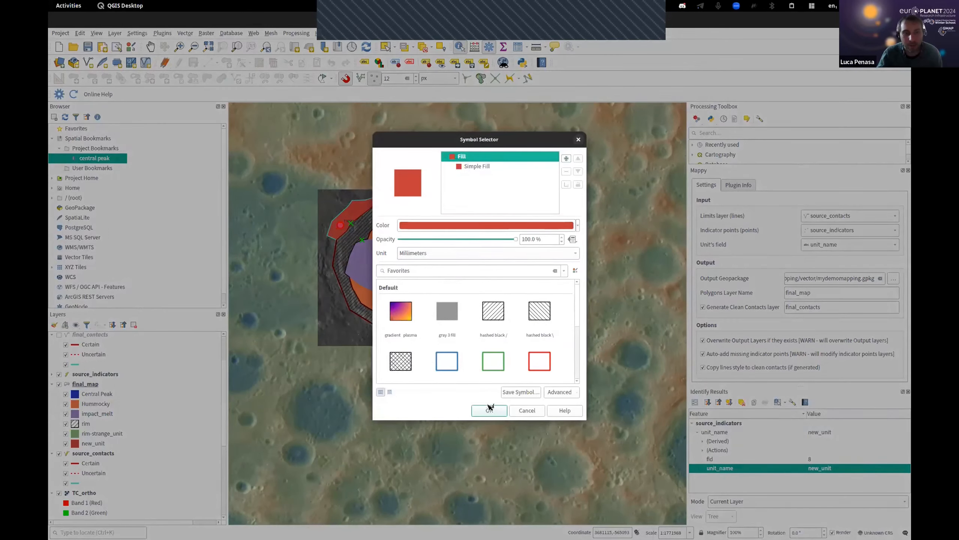
pyautogui.click(486, 226)
pyautogui.click(437, 291)
pyautogui.click(523, 364)
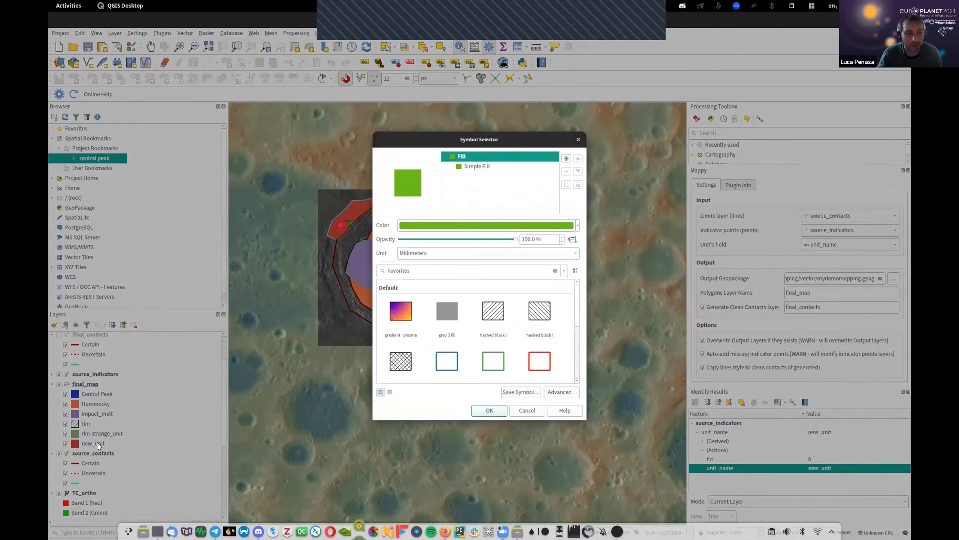
pyautogui.press('Return')
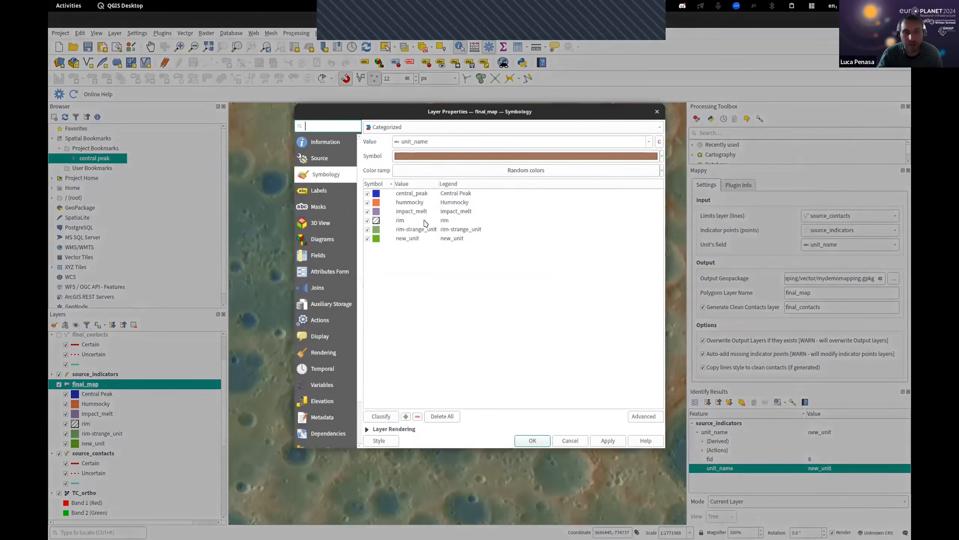
# - Open the fill colour selection for the new_unit category from the final_map layer's symbology properties
pyautogui.doubleClick(376, 239)
pyautogui.click(487, 225)
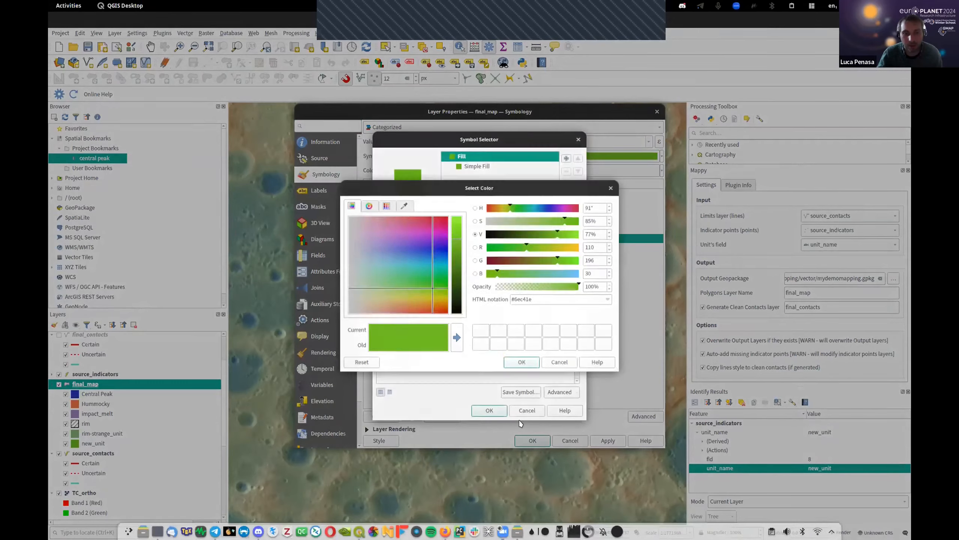